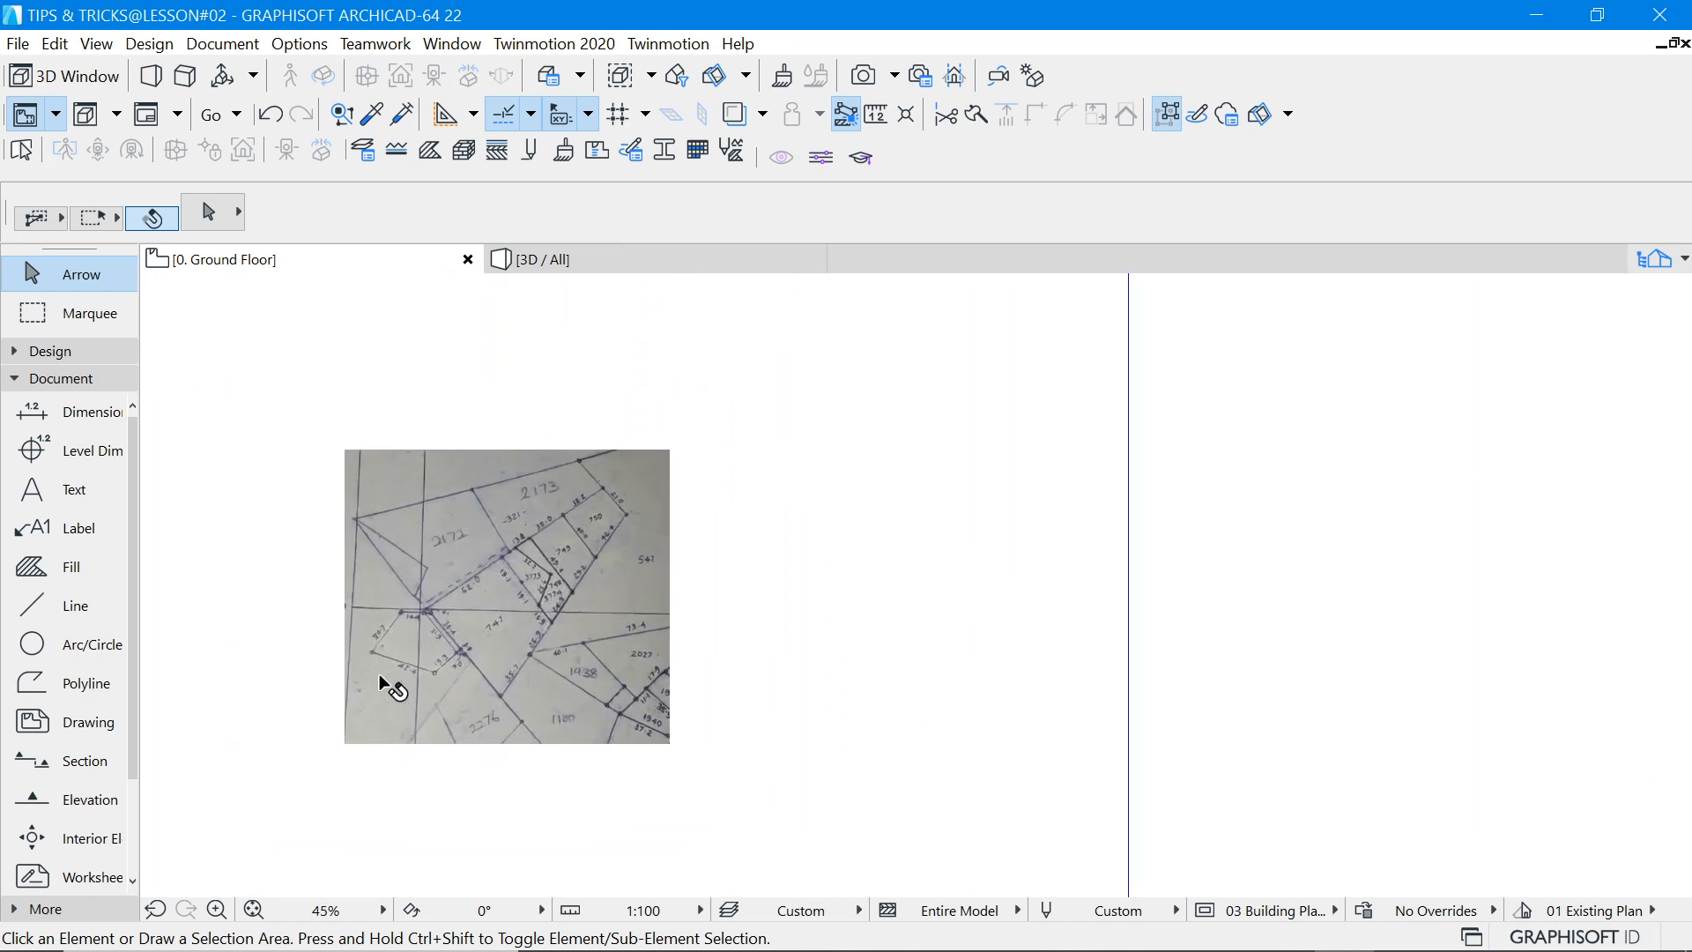
# Examine the land cadastral image, including its plot boundaries, plot numbers and side lengths.
pyautogui.scroll(2, 553, 537)
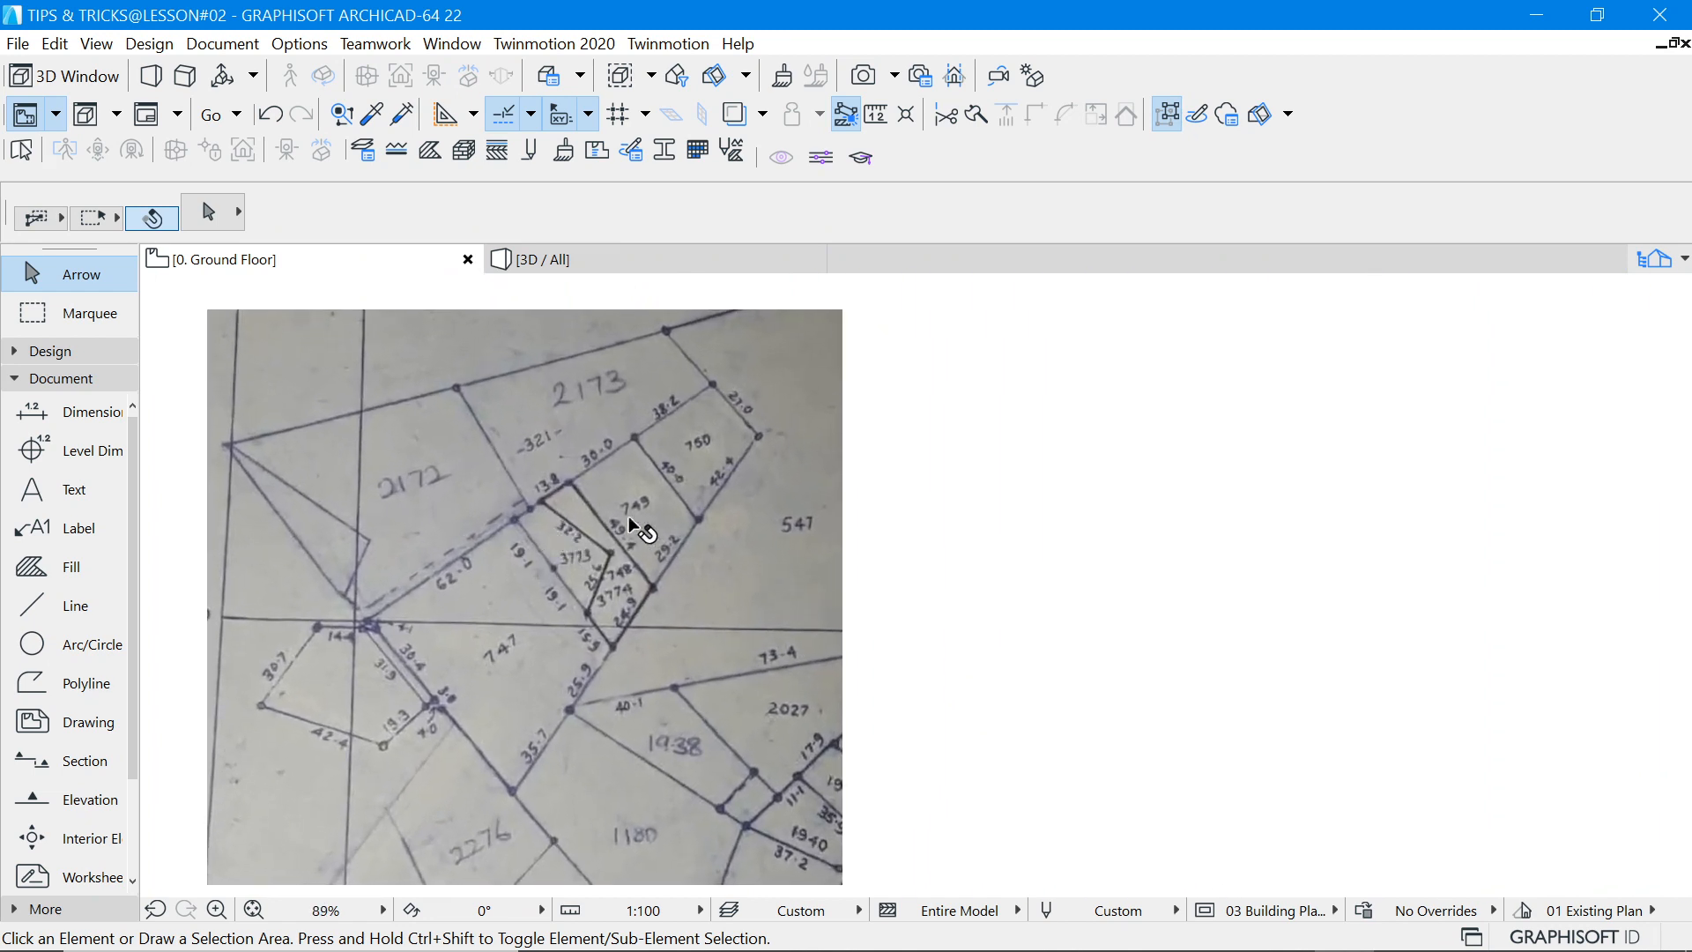
pyautogui.scroll(-3, 628, 515)
pyautogui.scroll(3, 651, 510)
pyautogui.scroll(3, 917, 626)
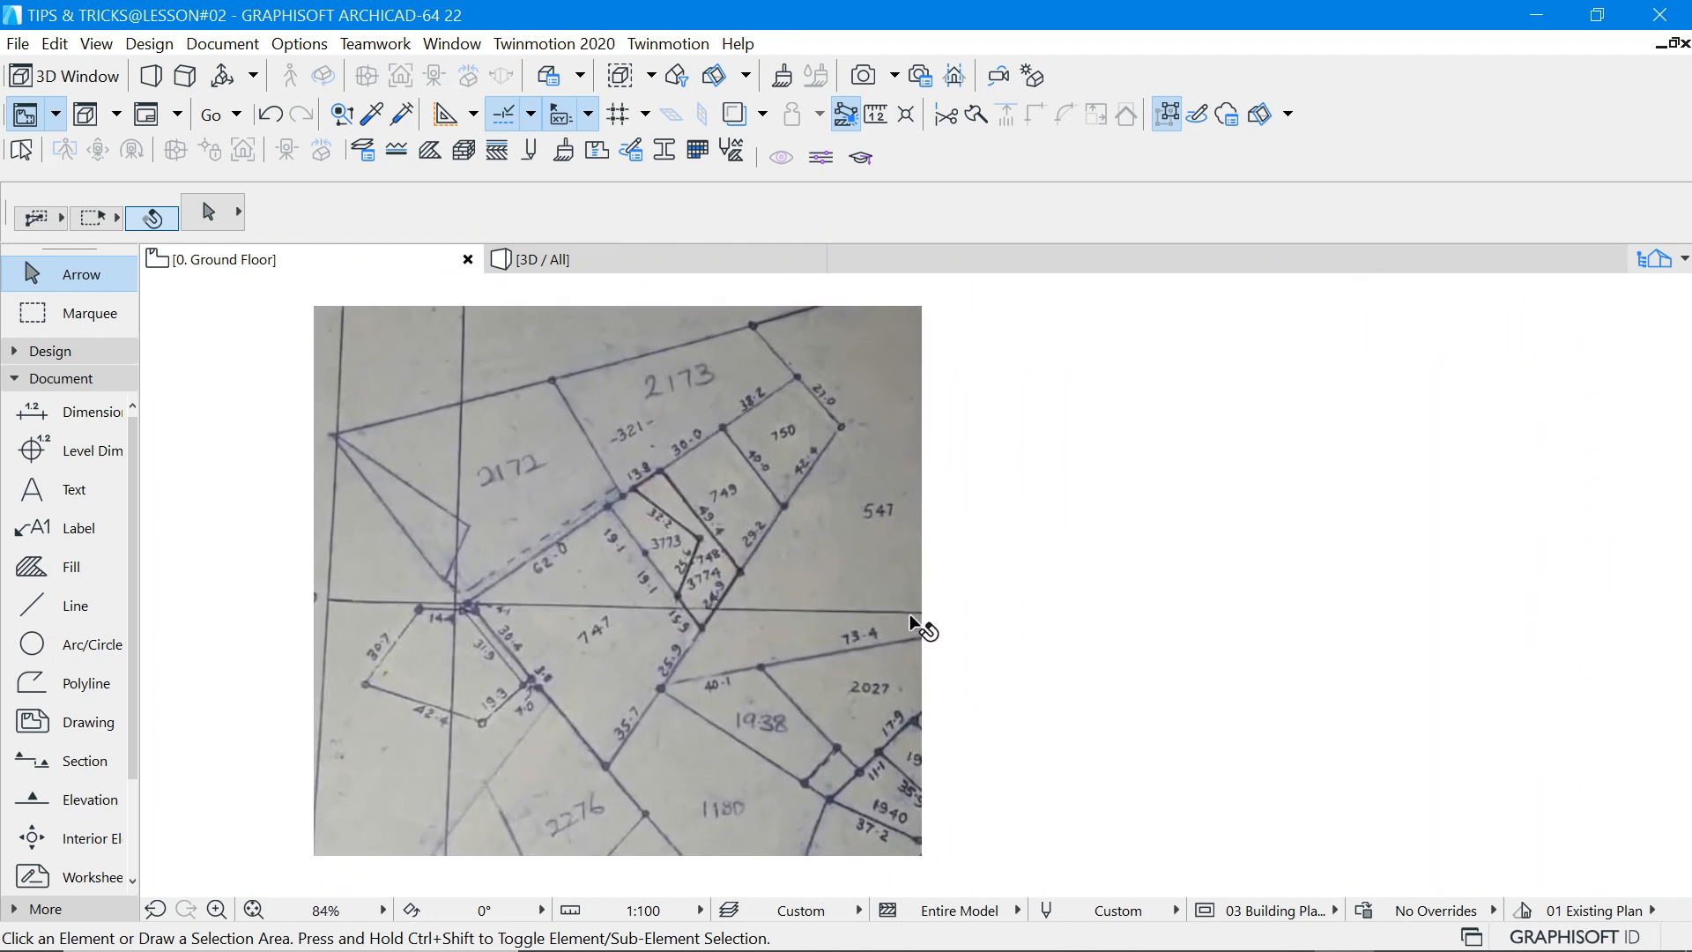
pyautogui.scroll(-4, 793, 586)
pyautogui.scroll(2, 802, 626)
pyautogui.scroll(1, 802, 627)
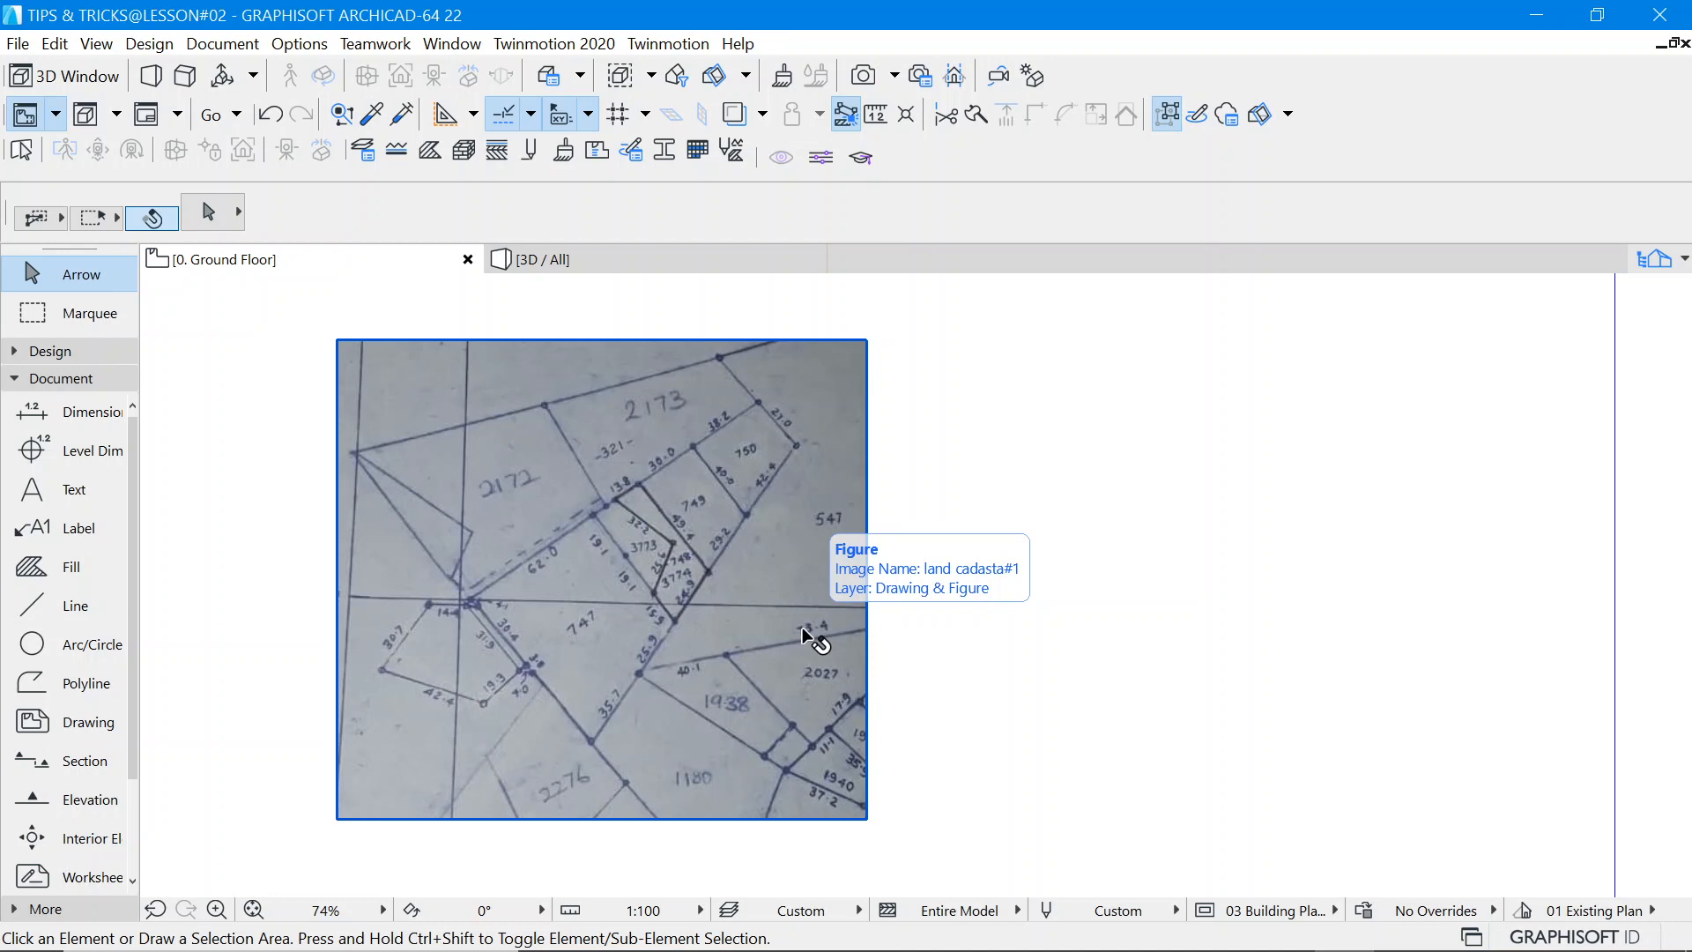
pyautogui.scroll(-3, 666, 569)
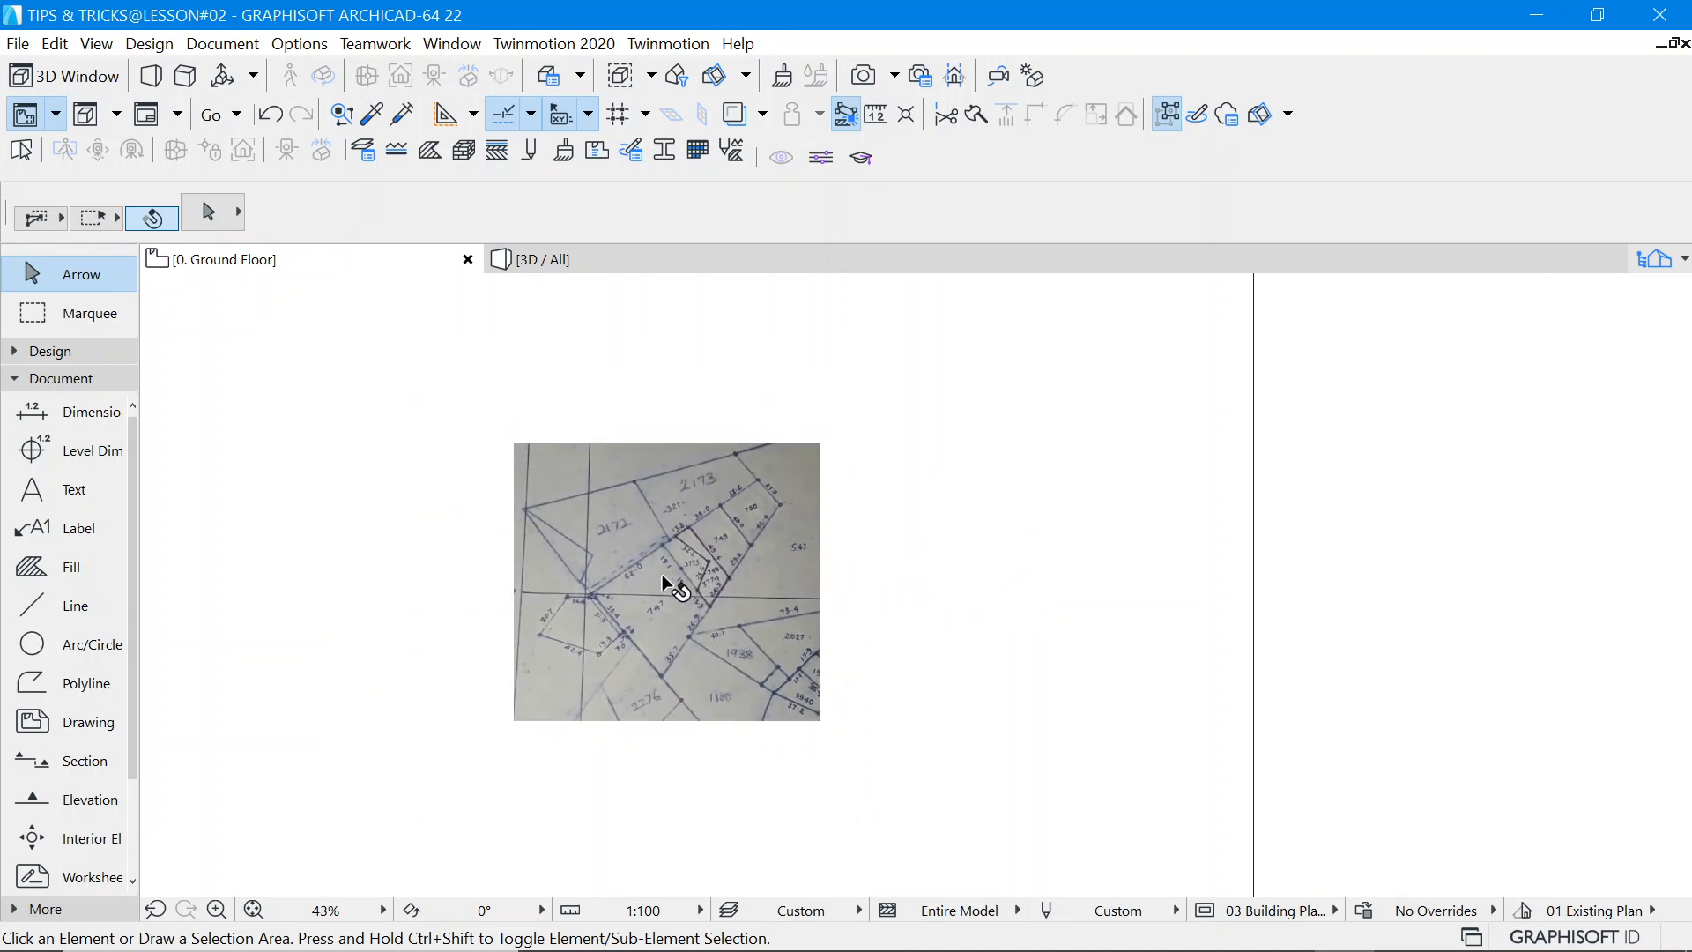
pyautogui.scroll(2, 663, 573)
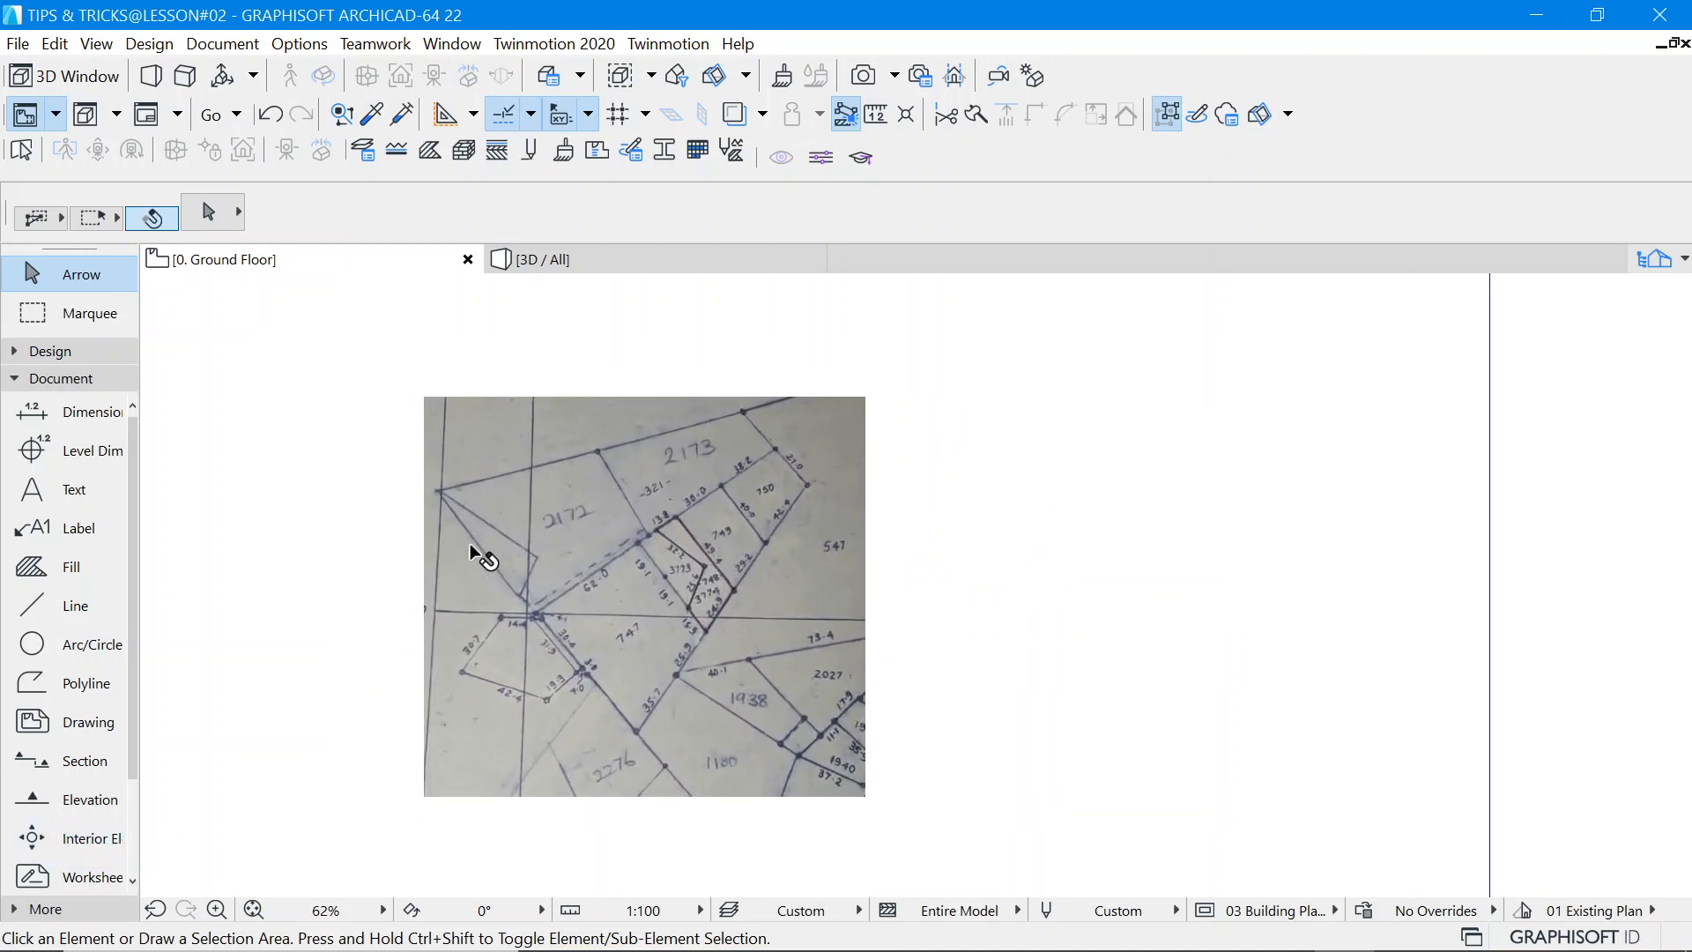
# Load the image land cadasta#1 with the Figure tool and place it beside the existing cadastral image.
pyautogui.click(21, 380)
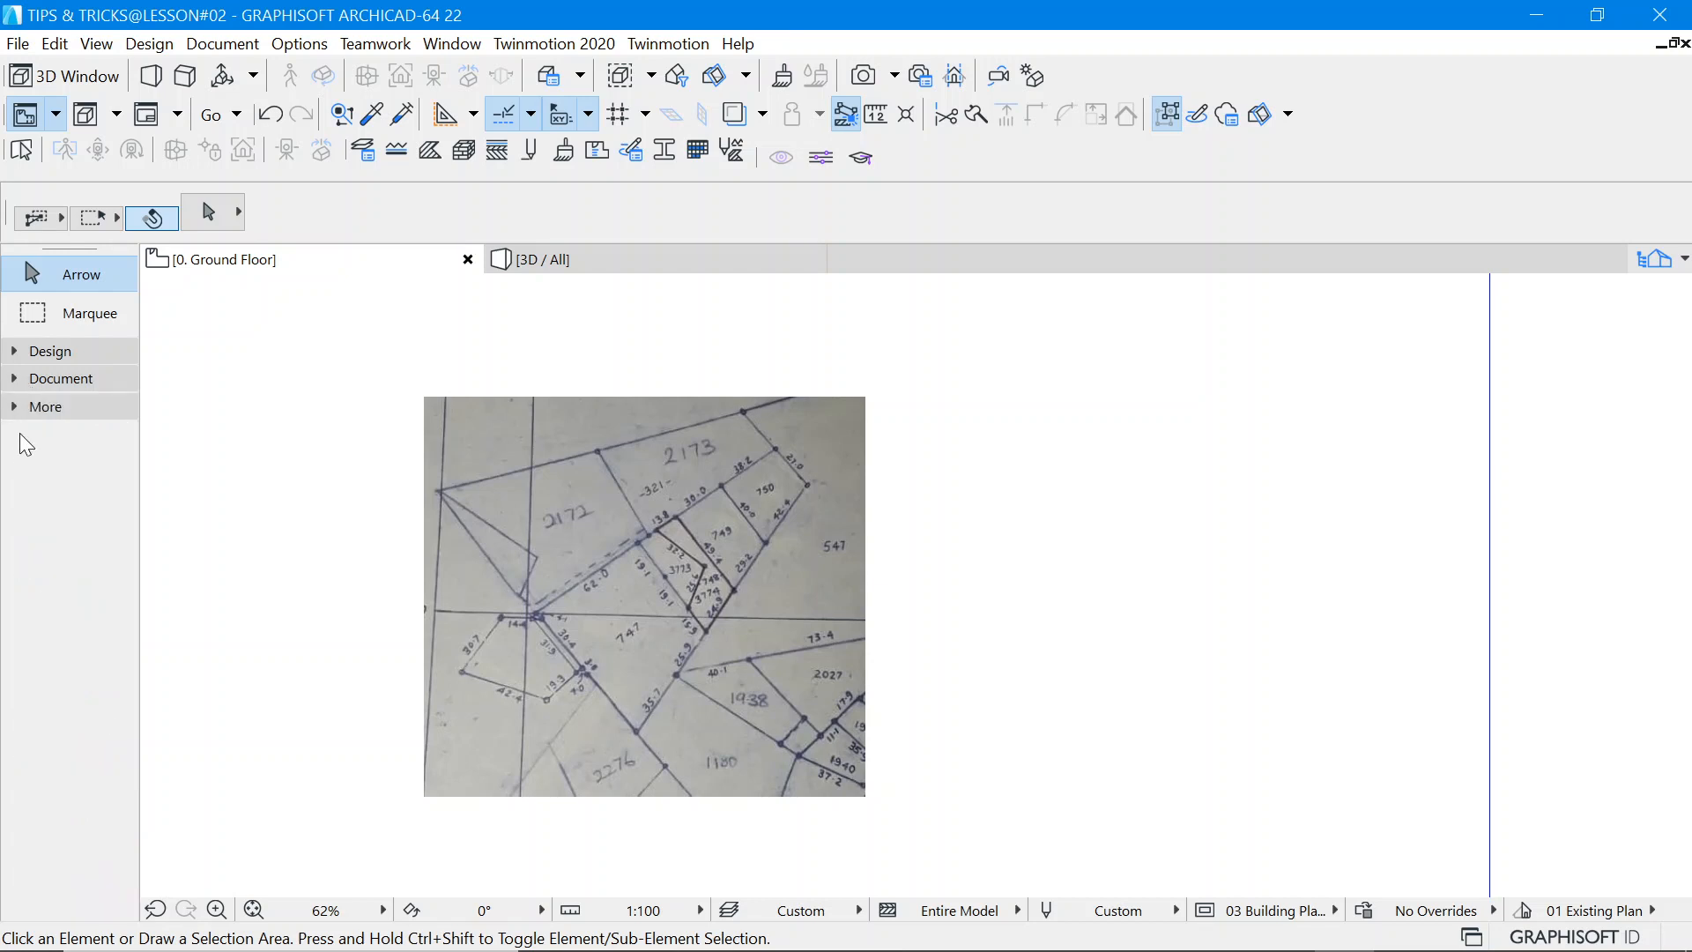
pyautogui.click(23, 407)
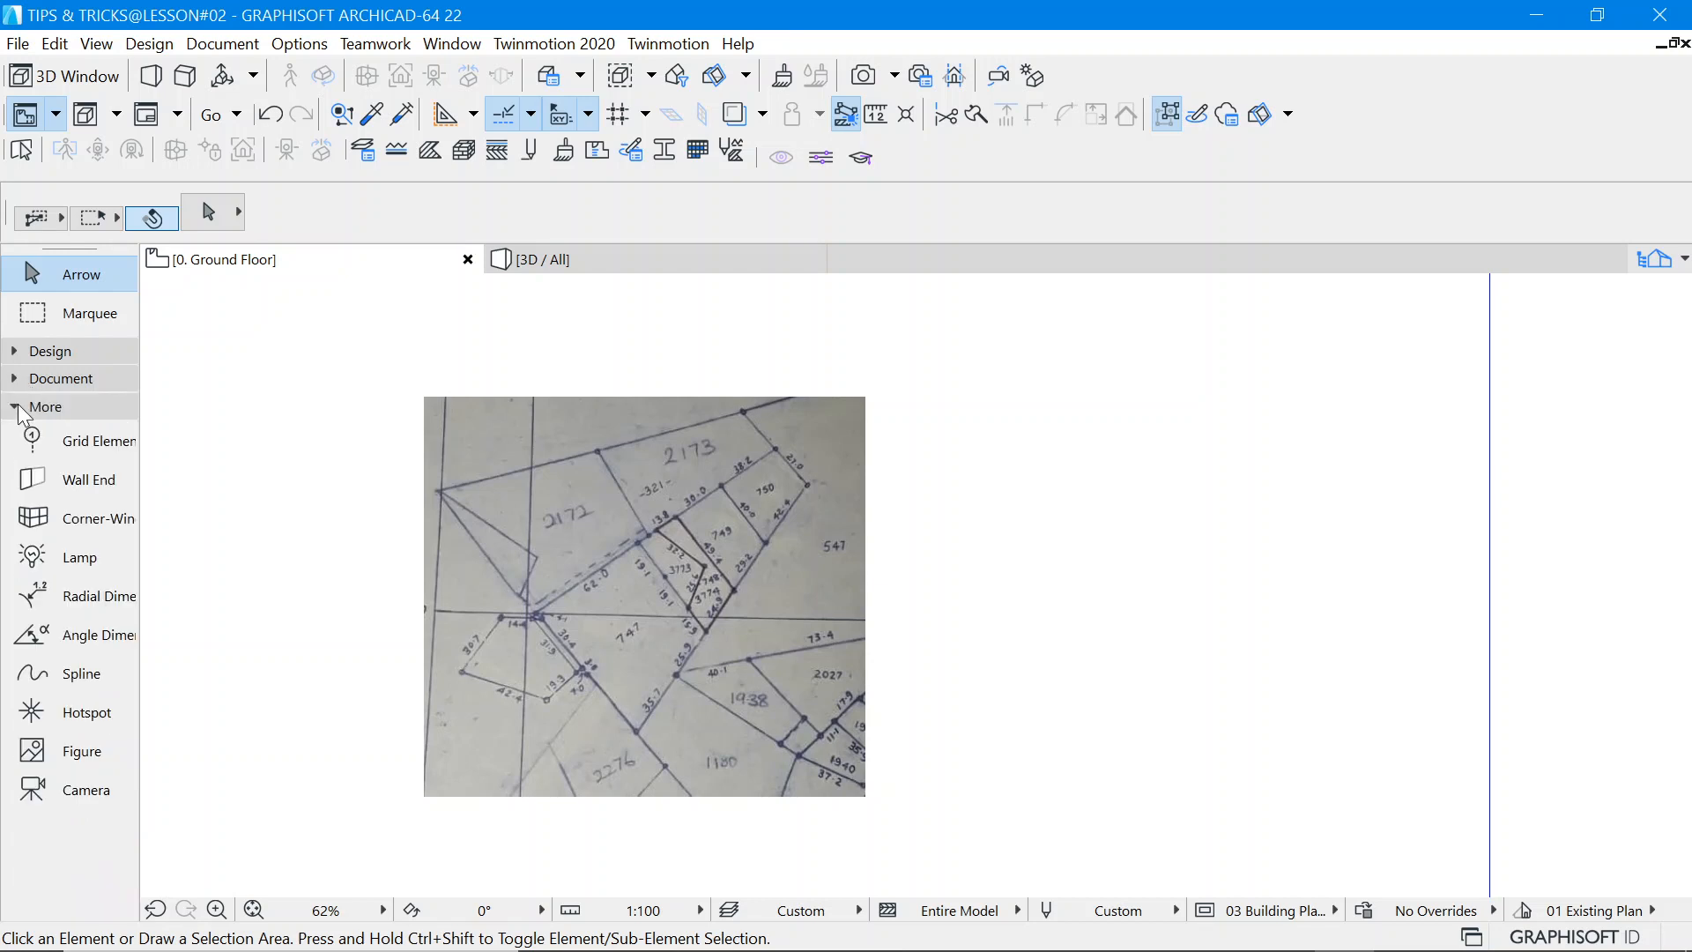
pyautogui.doubleClick(55, 749)
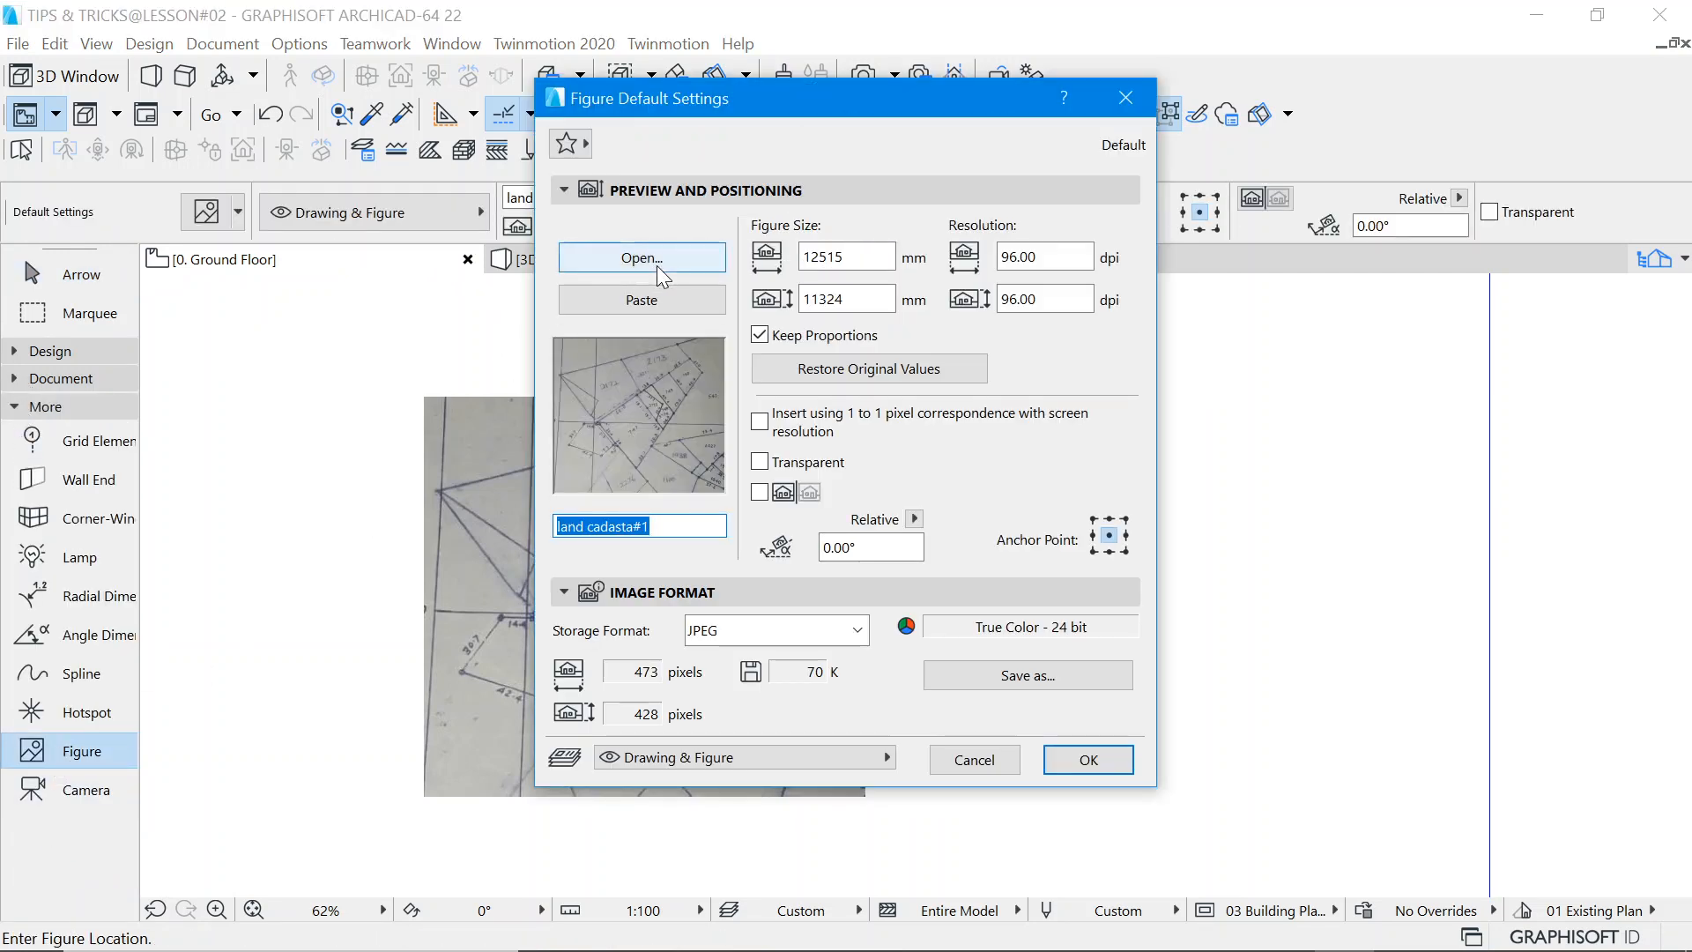
pyautogui.click(659, 263)
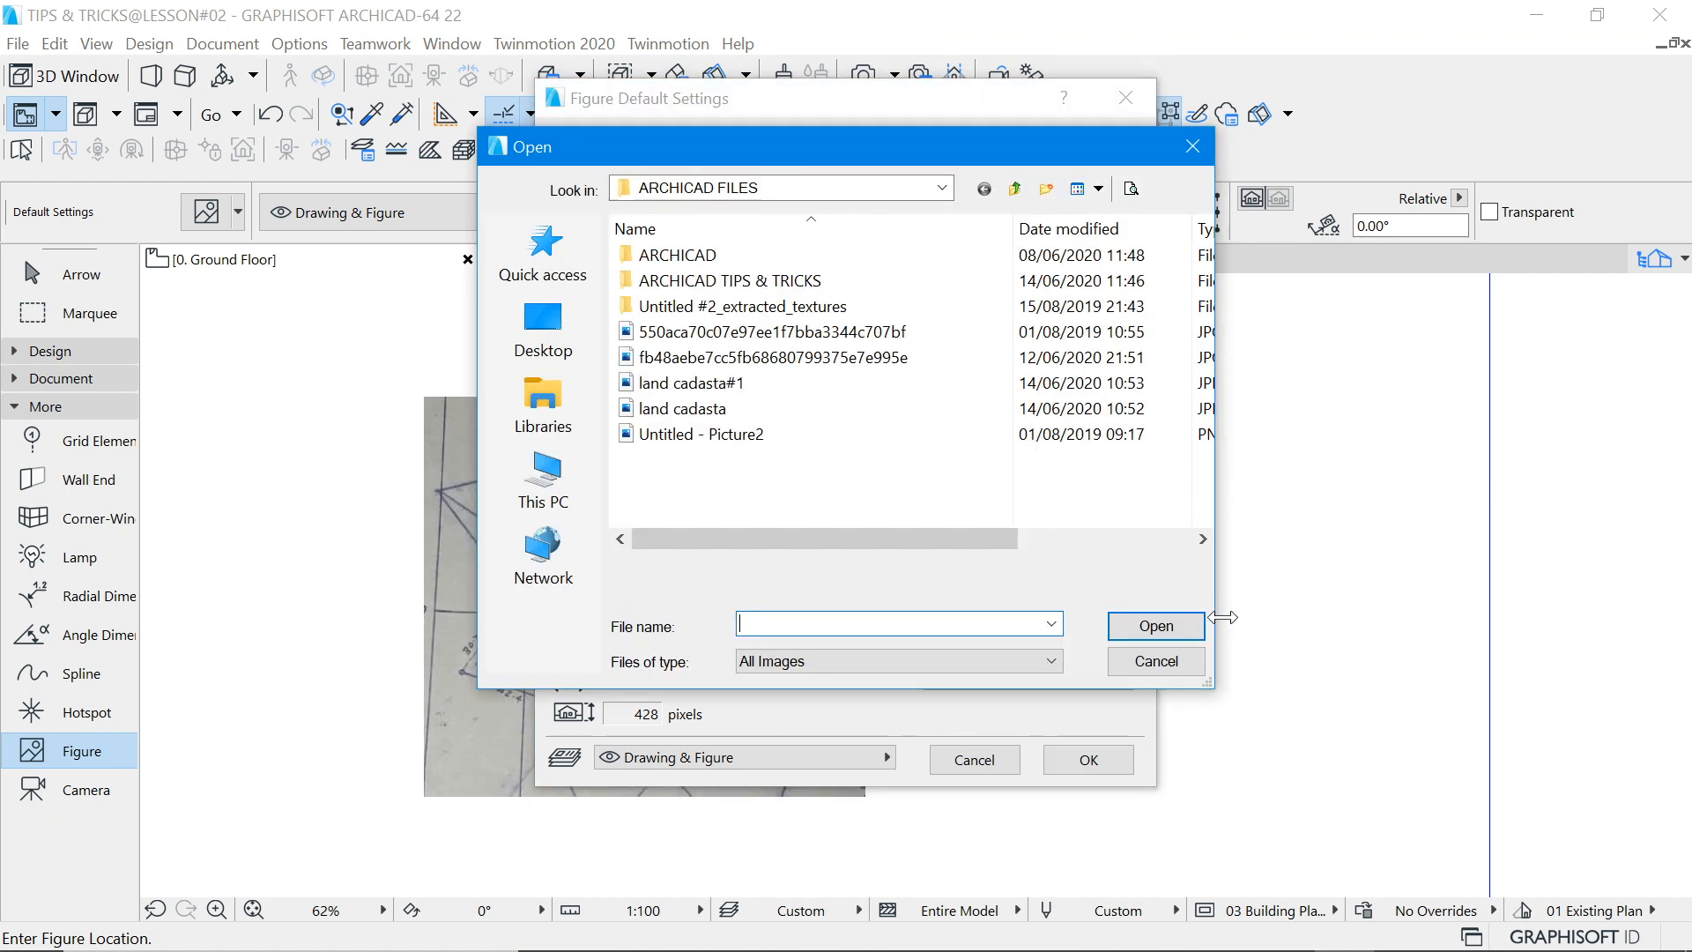
pyautogui.click(715, 384)
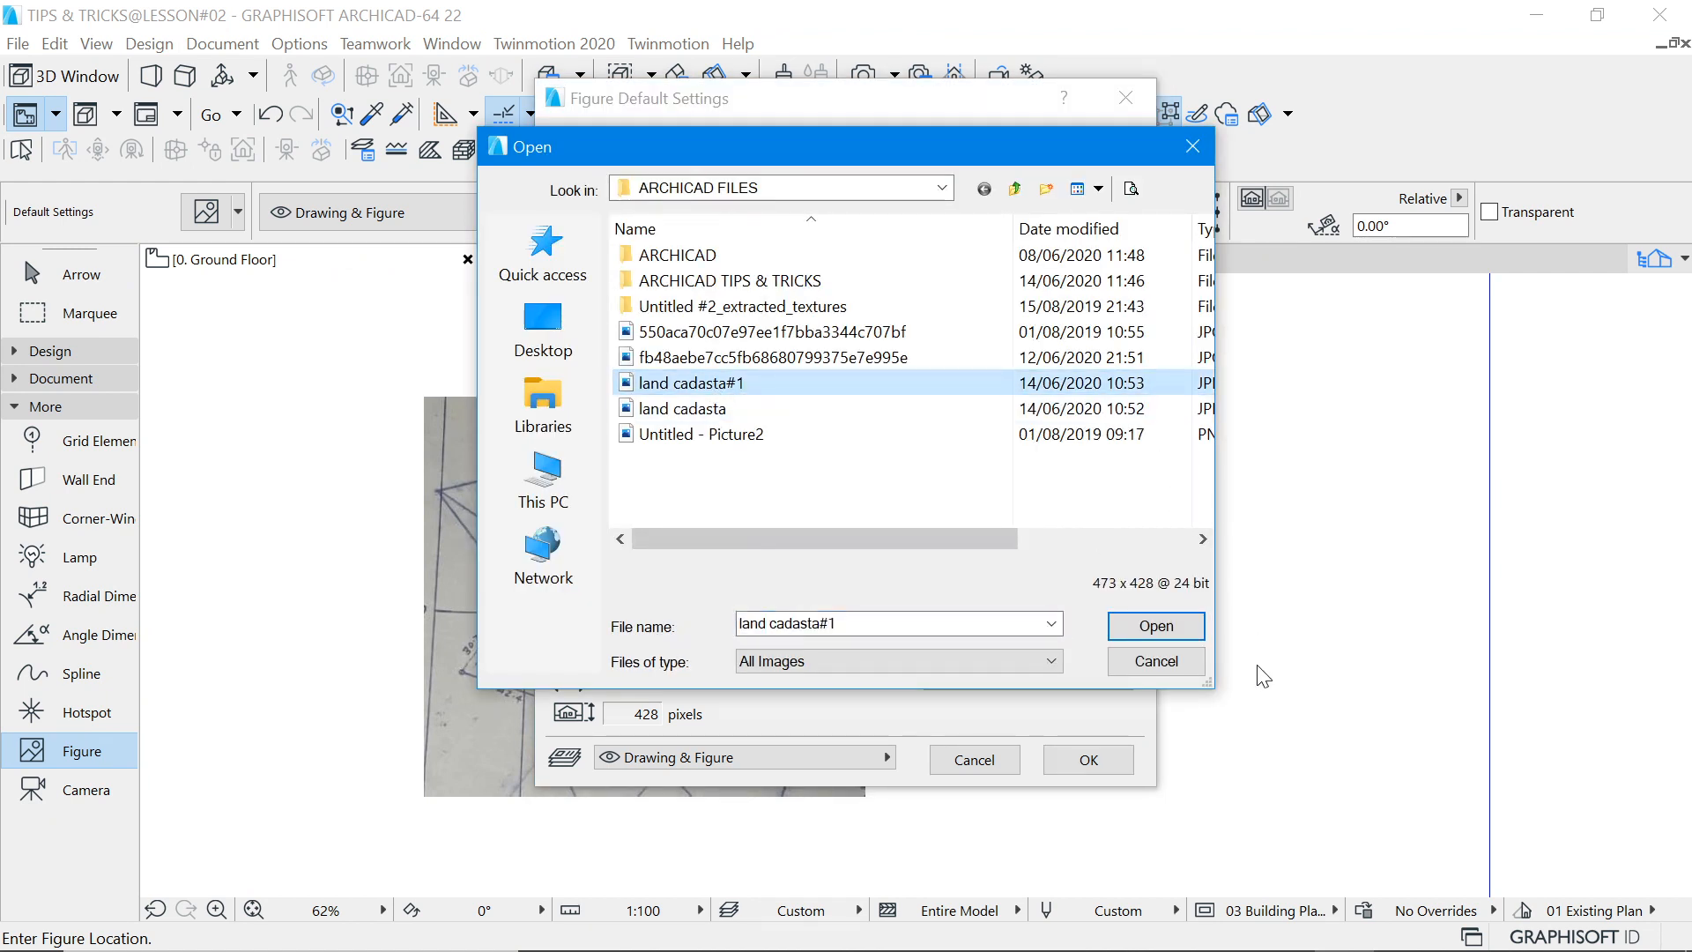
pyautogui.click(1154, 627)
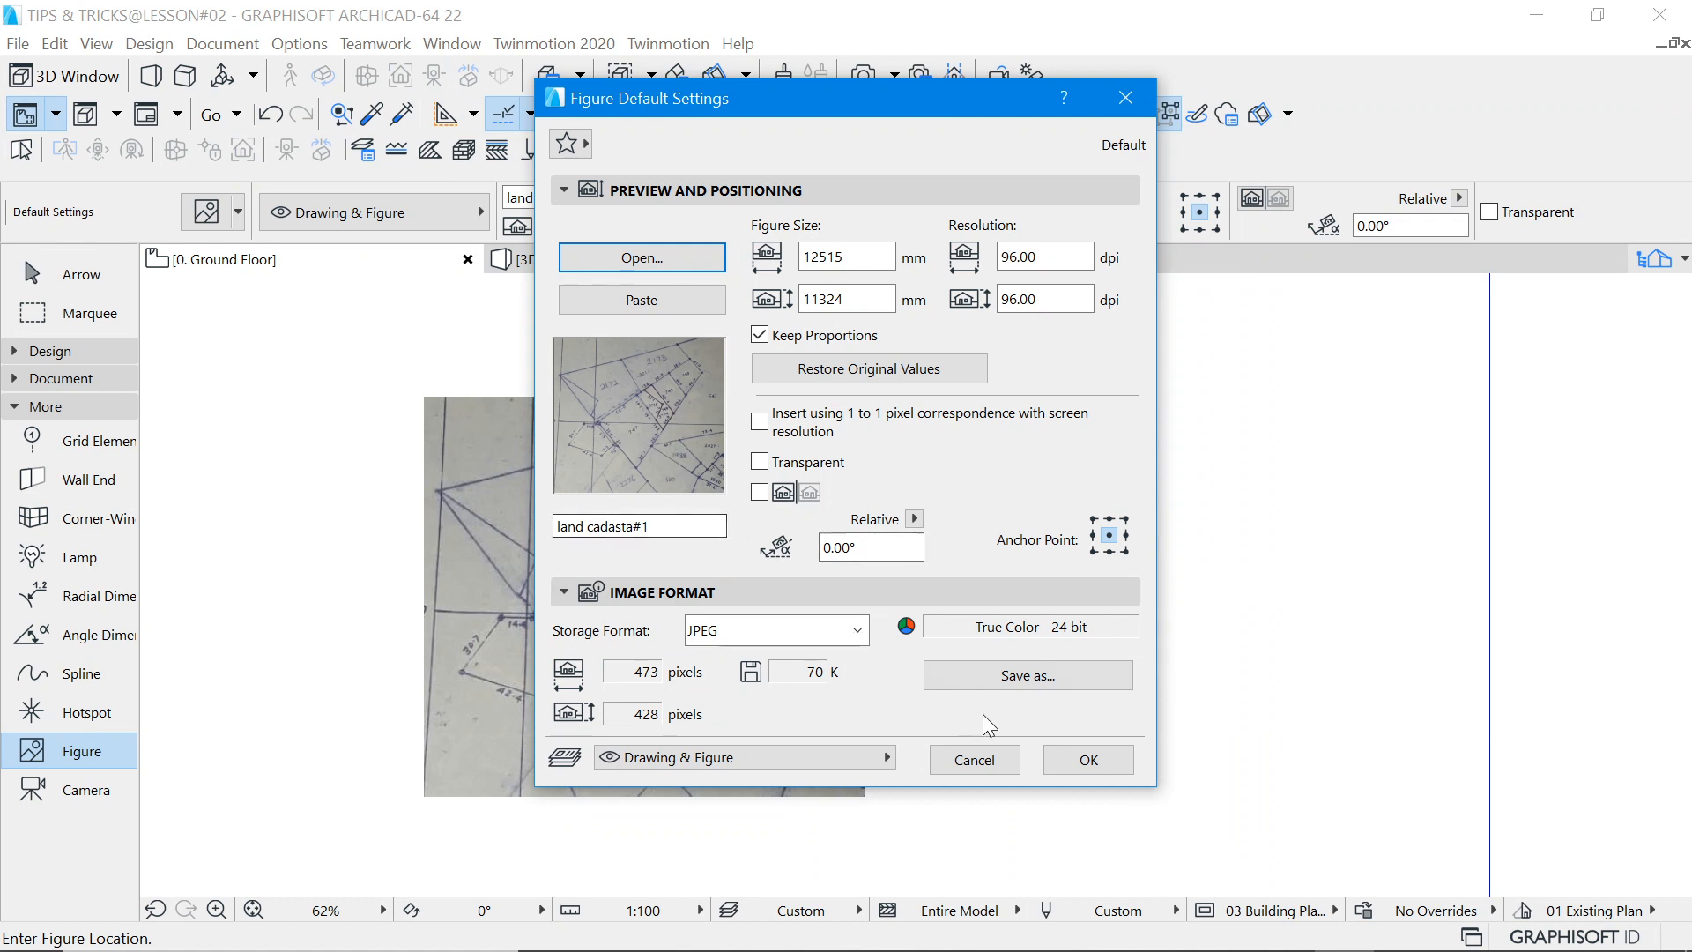
pyautogui.click(1090, 761)
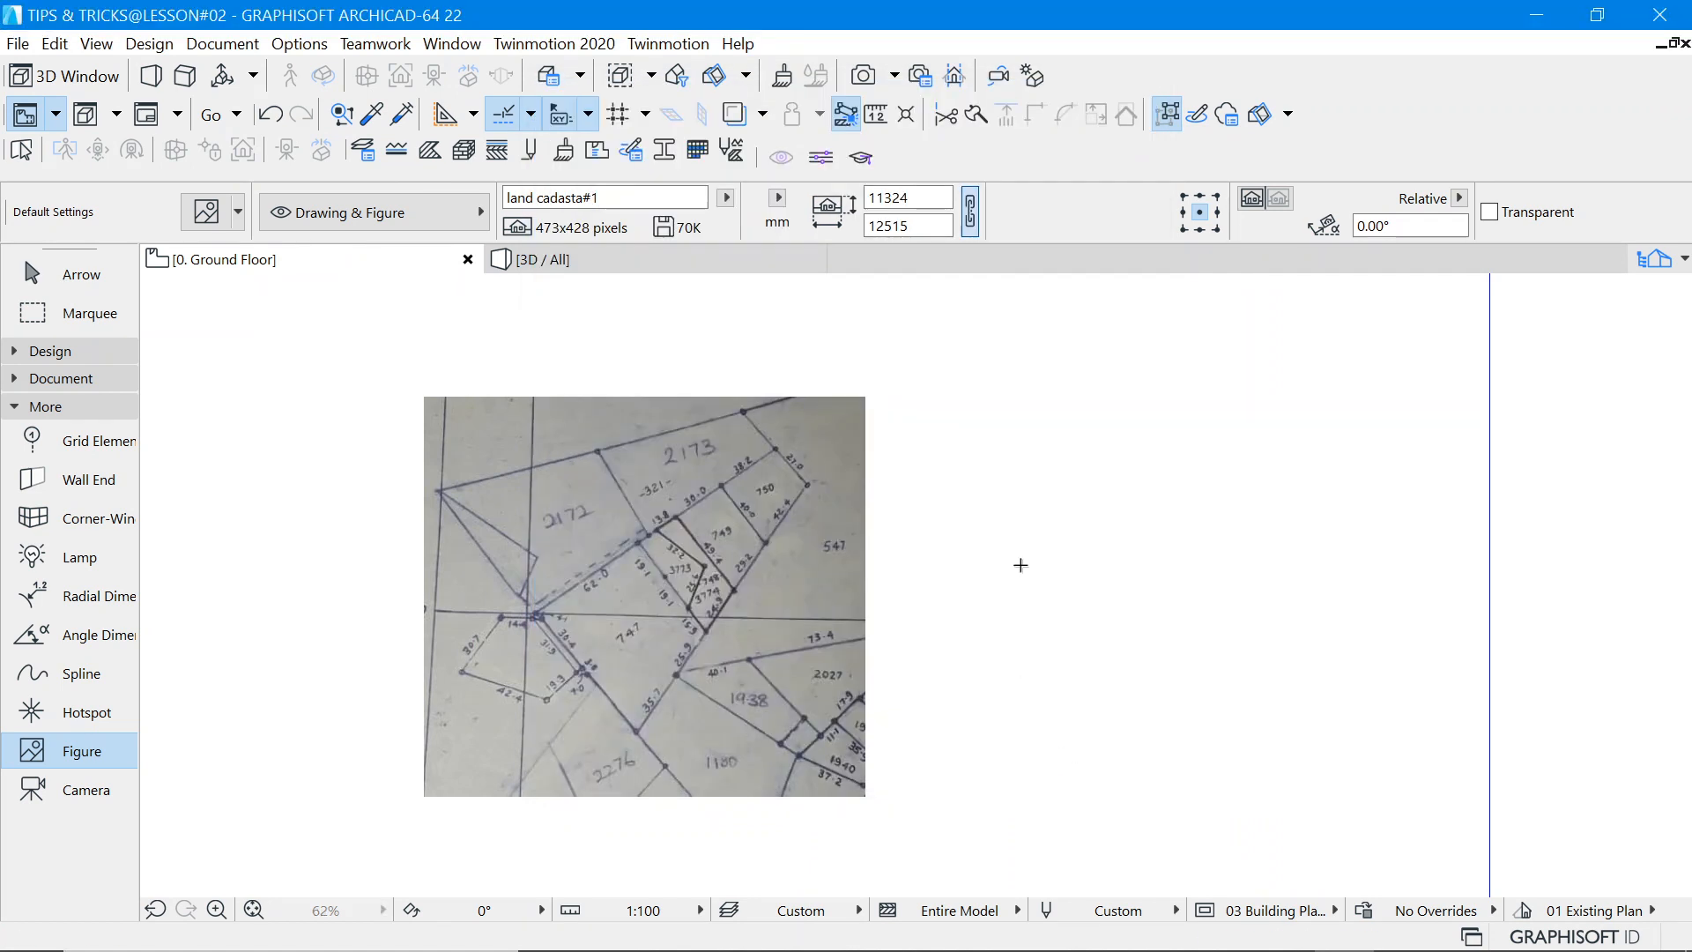
pyautogui.click(1021, 565)
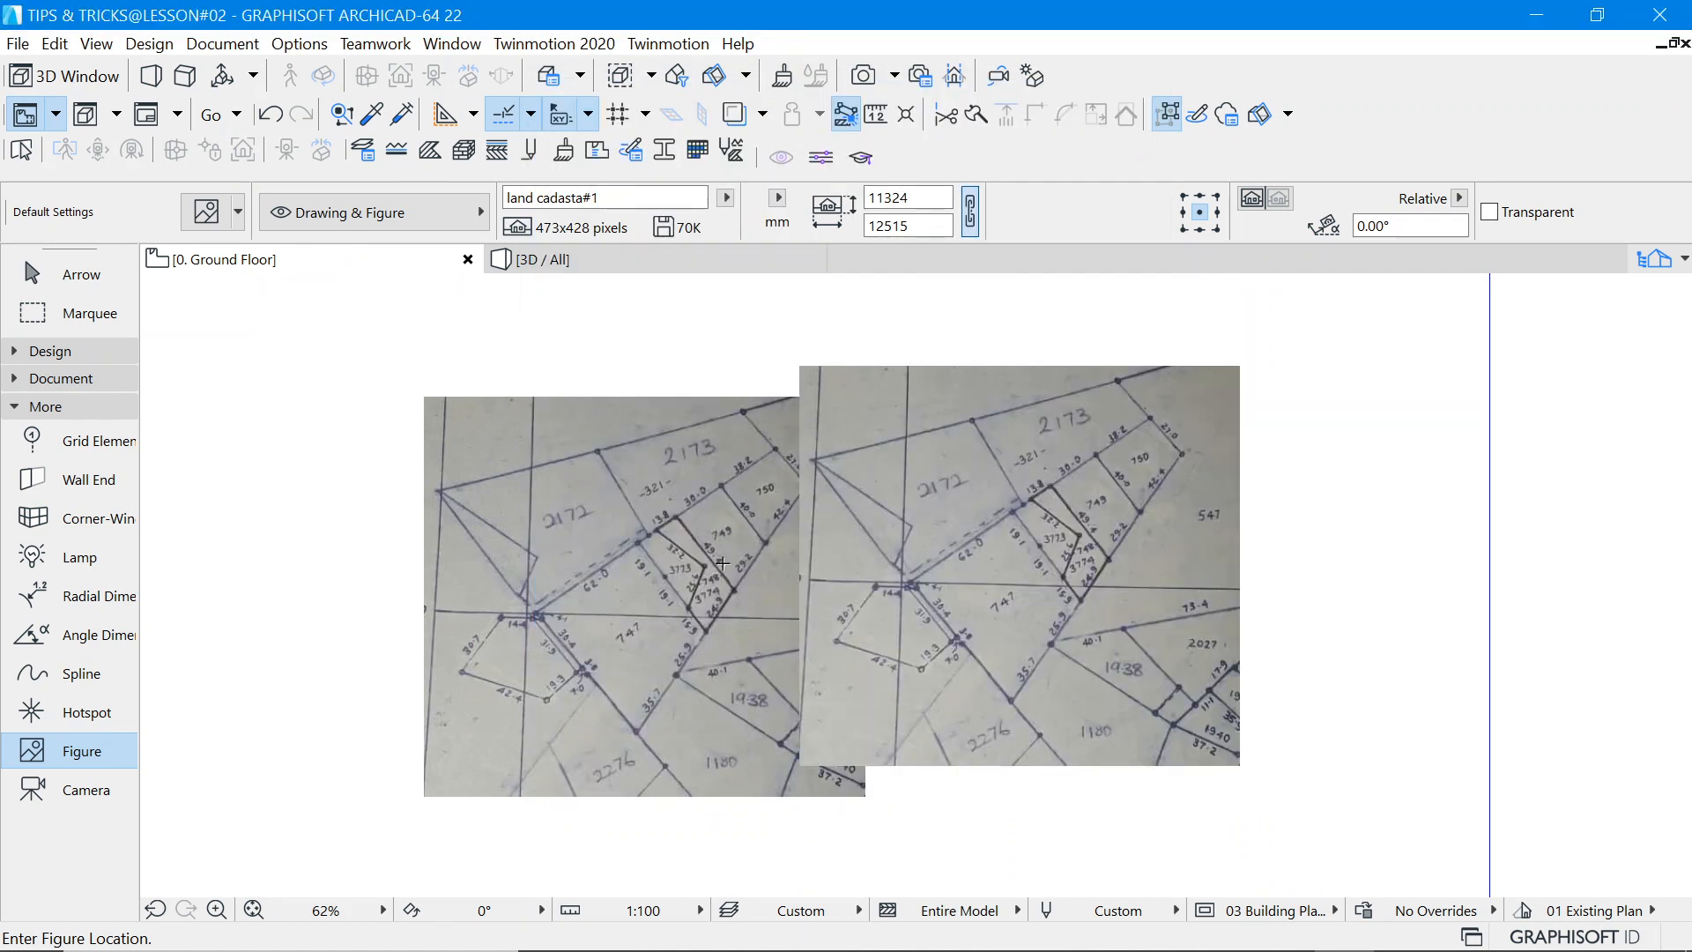
# Delete the second copy of the cadastral figure.
pyautogui.click(68, 275)
pyautogui.click(987, 516)
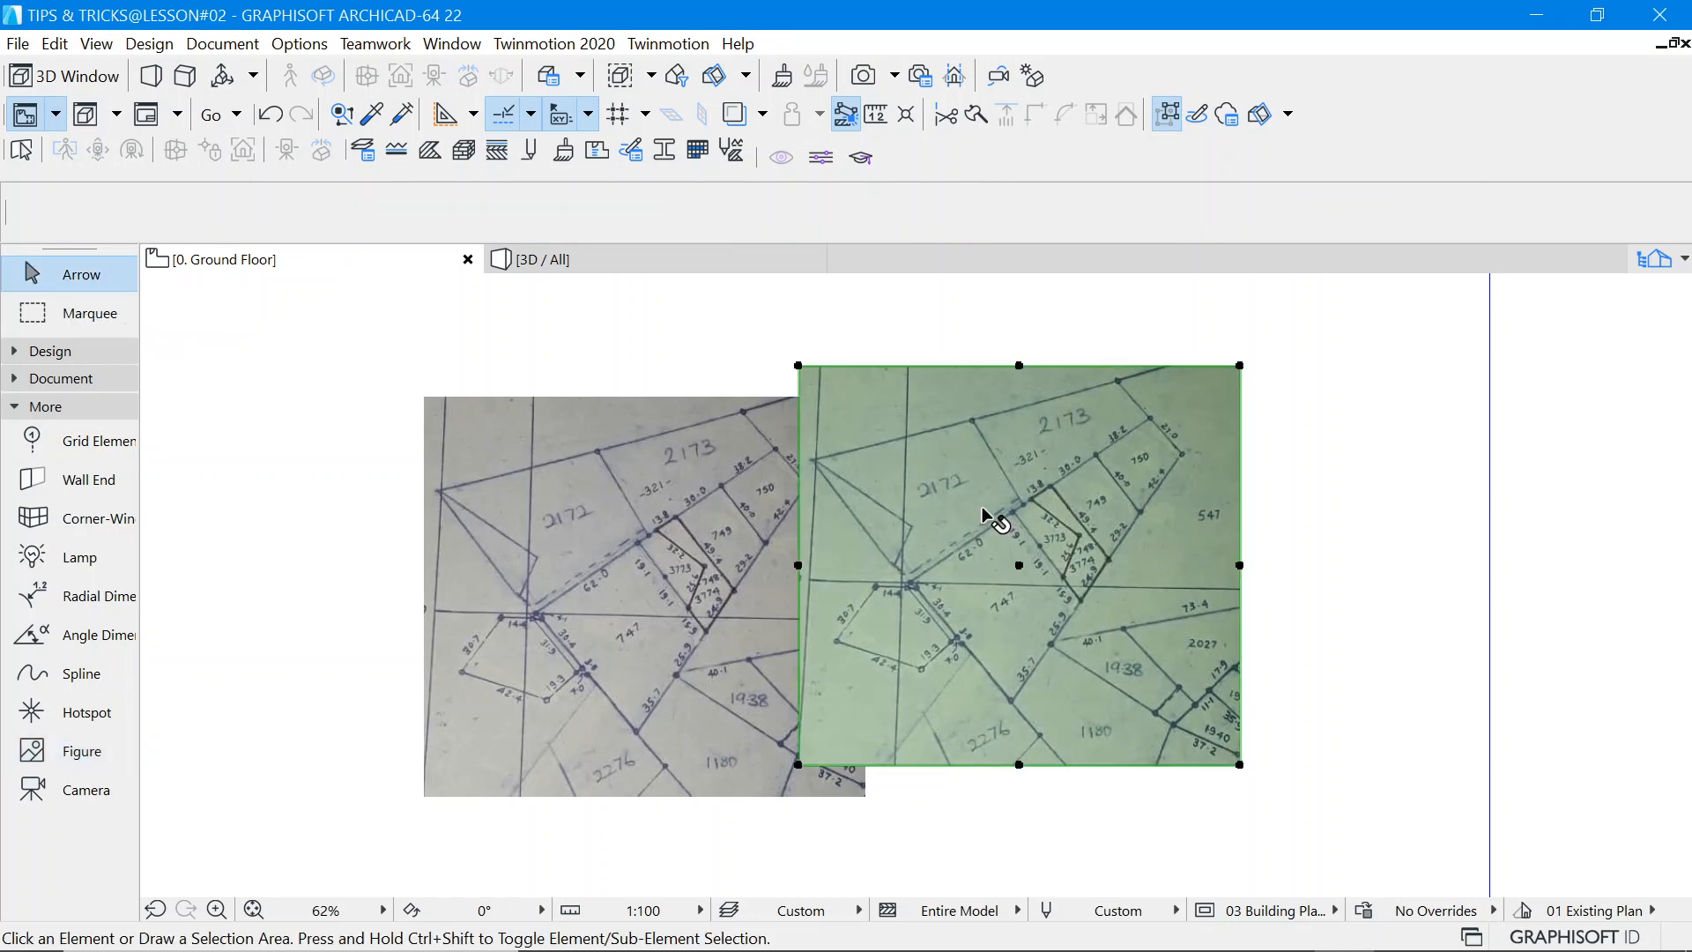
pyautogui.press('Delete')
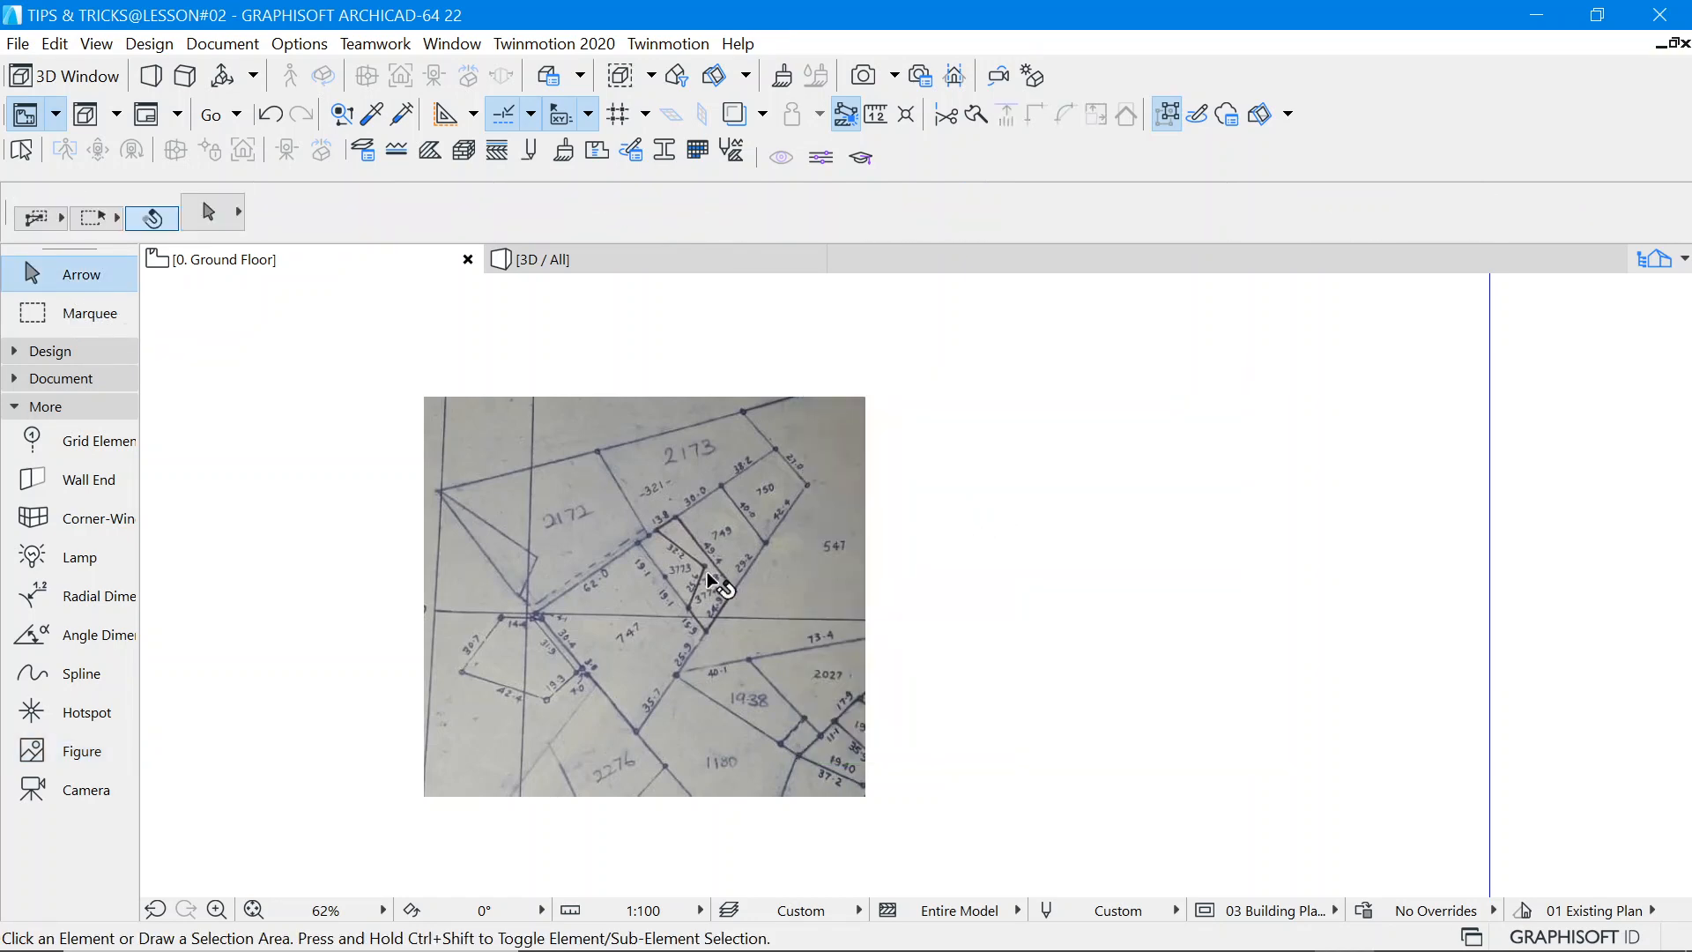
# Examine the darker outlined plot 748/3774 and its side lengths on the cadastral image.
pyautogui.scroll(2, 710, 587)
pyautogui.scroll(2, 687, 582)
pyautogui.scroll(-3, 705, 568)
pyautogui.scroll(4, 696, 559)
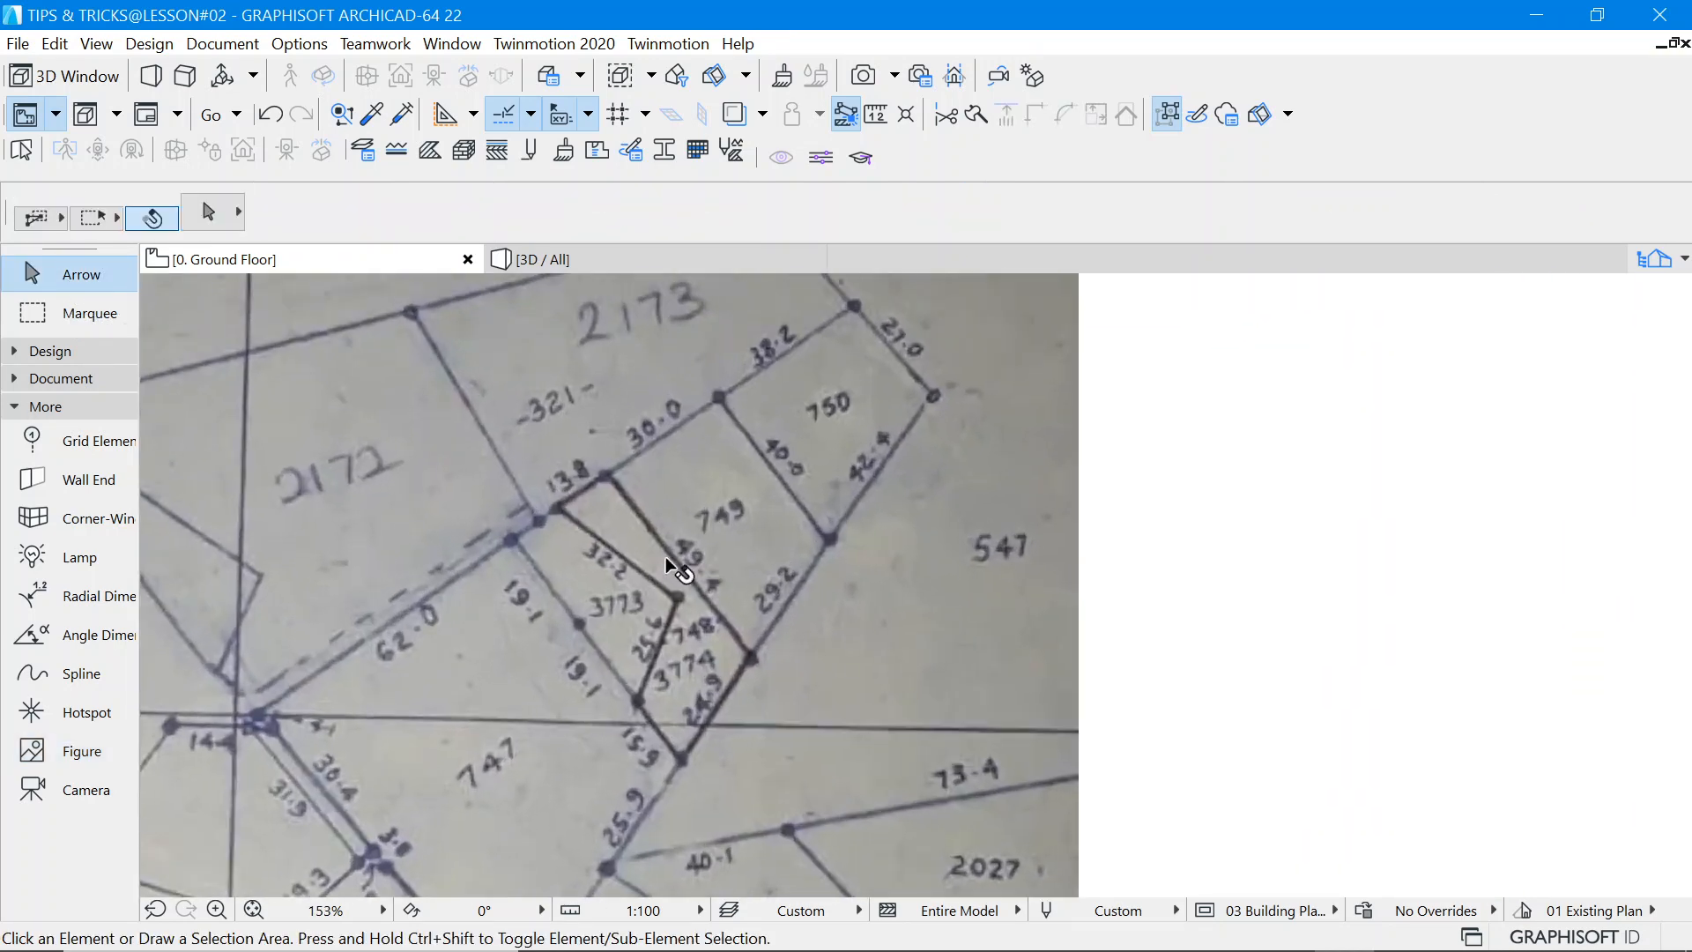
pyautogui.scroll(-3, 670, 562)
pyautogui.scroll(2, 653, 581)
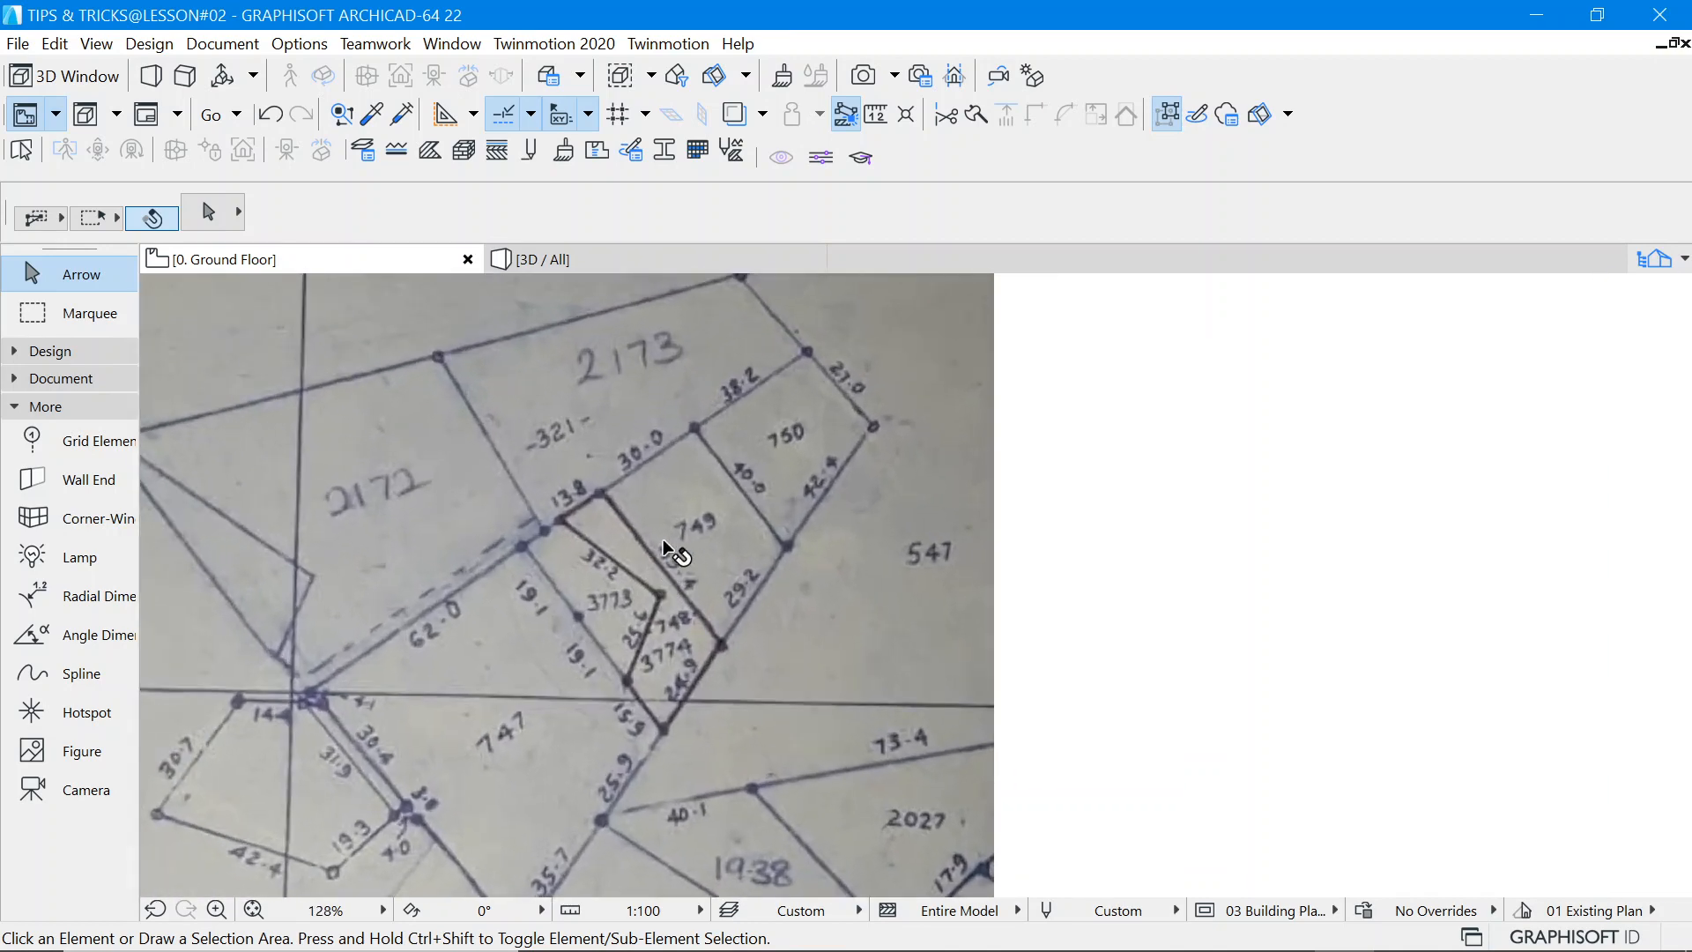
pyautogui.scroll(-1, 665, 554)
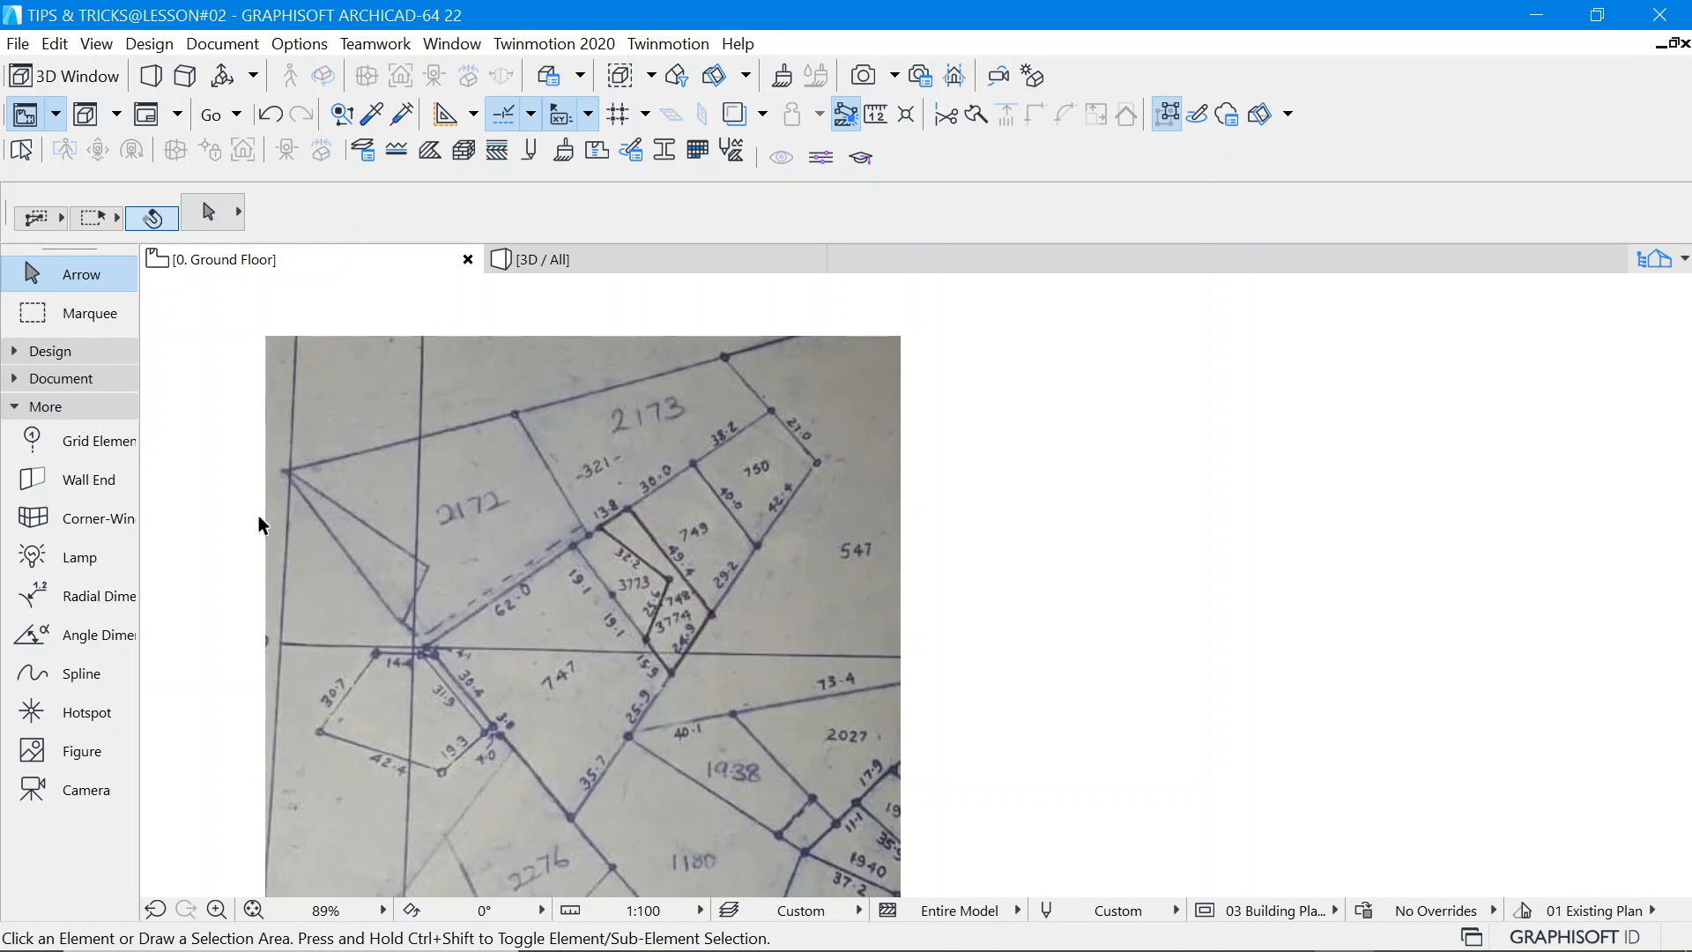
# Activate the Polyline tool and set its pen to red, number 20.
pyautogui.click(12, 380)
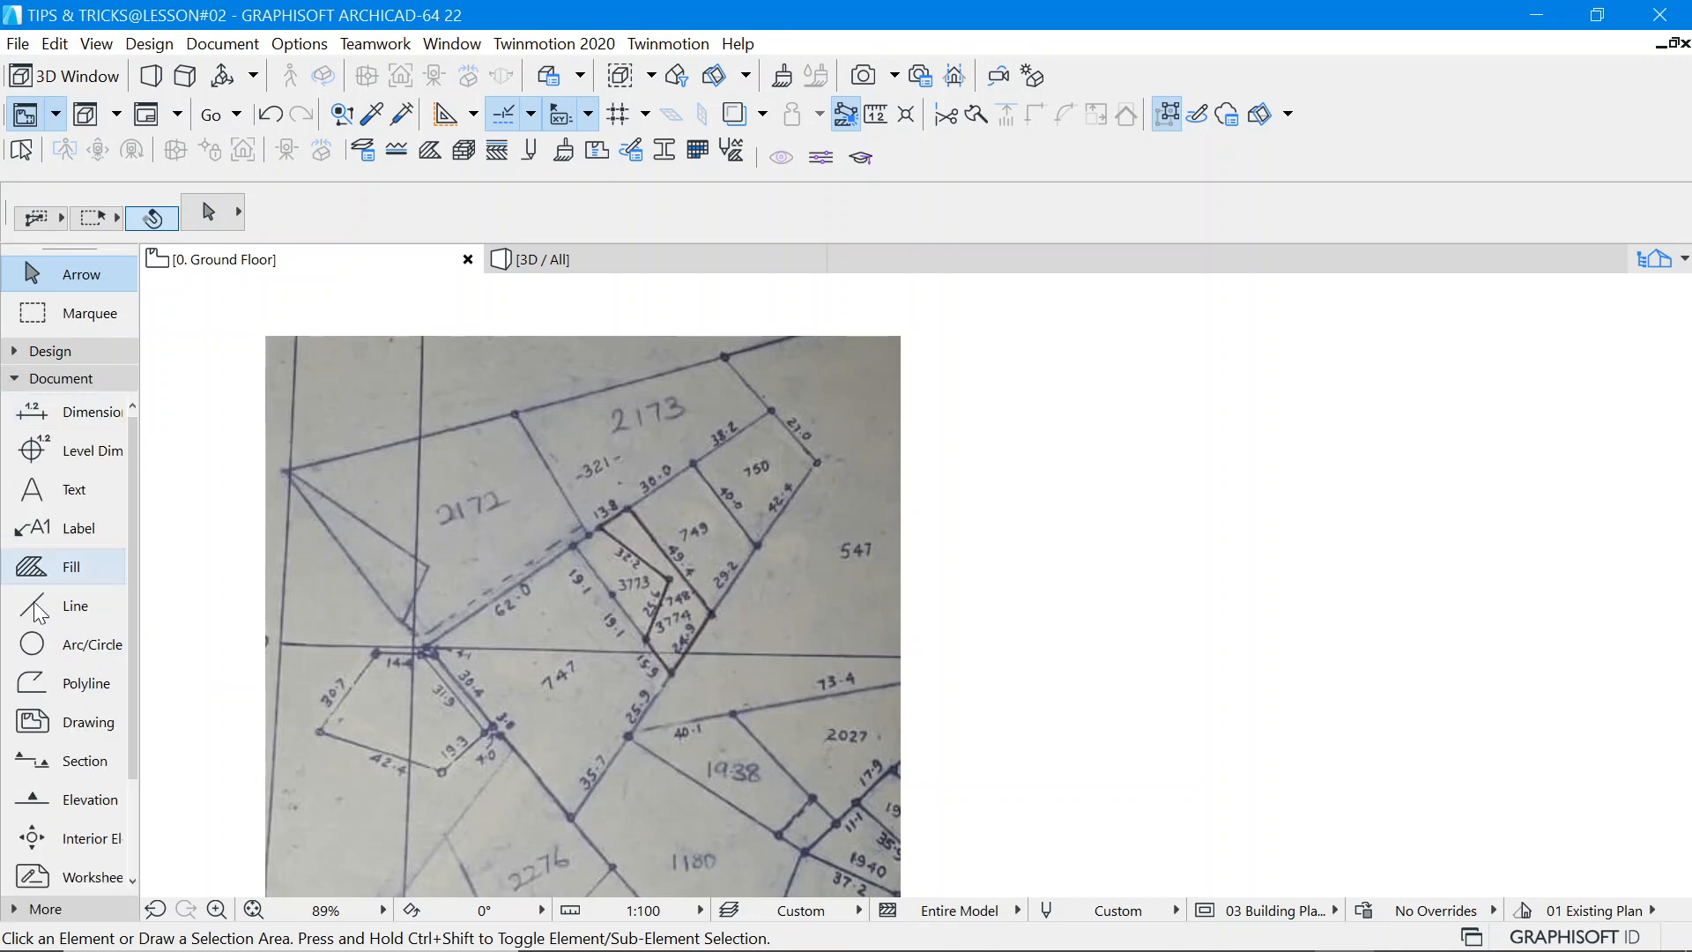
pyautogui.click(78, 683)
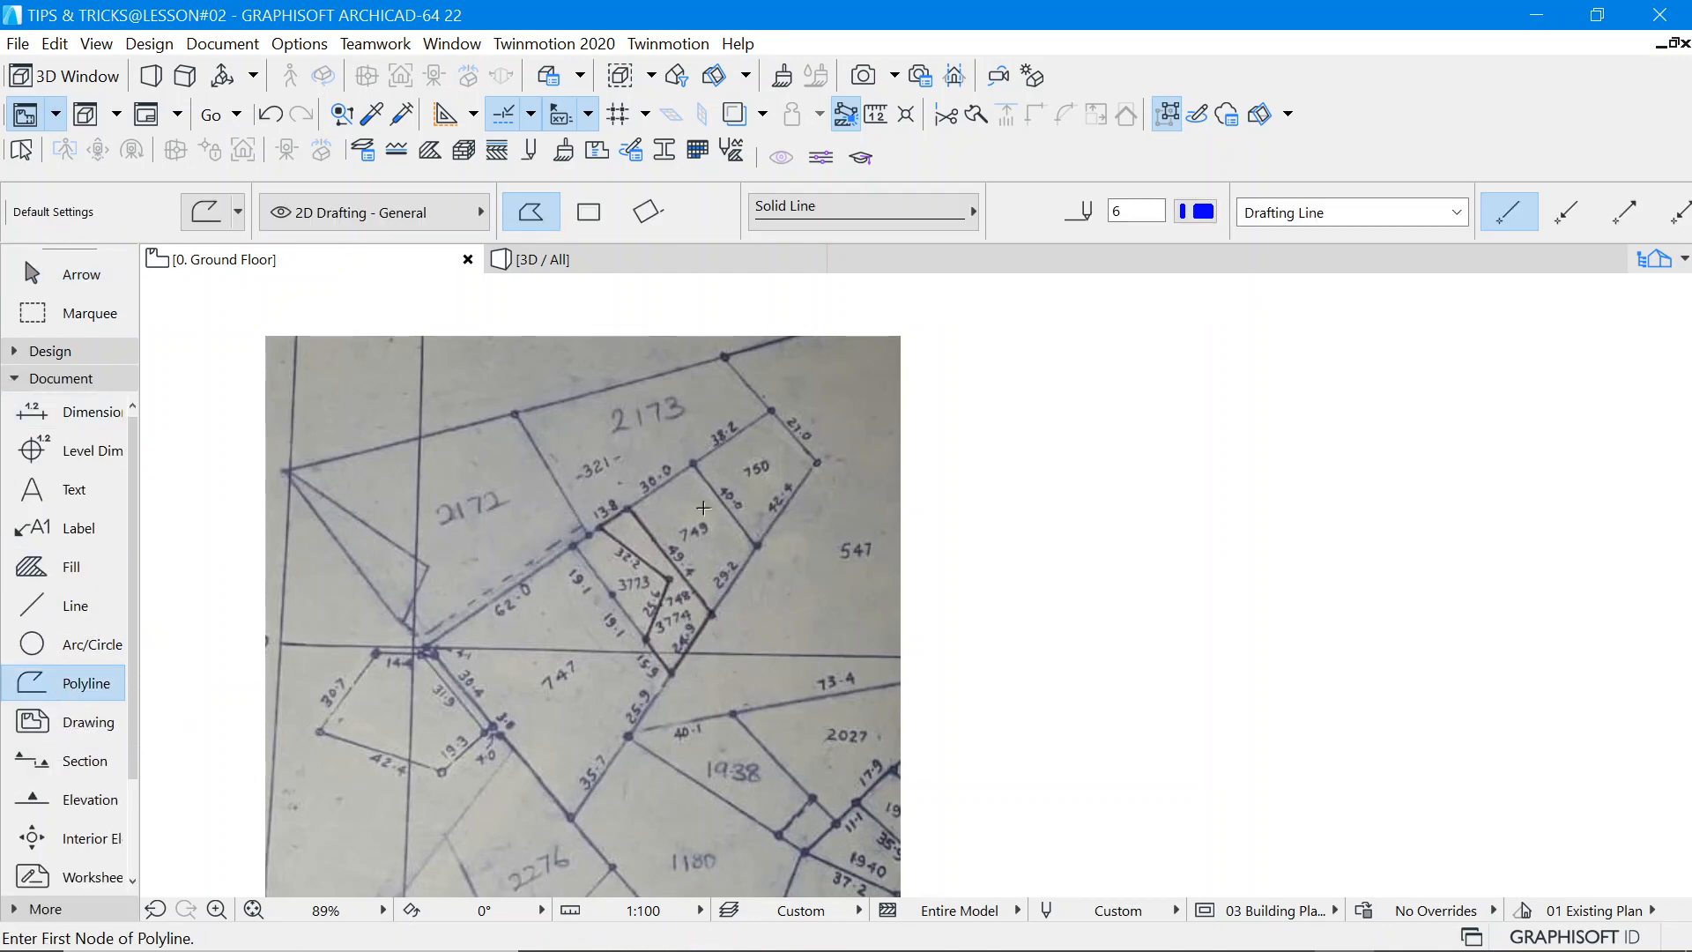
pyautogui.scroll(5, 703, 509)
pyautogui.click(1196, 211)
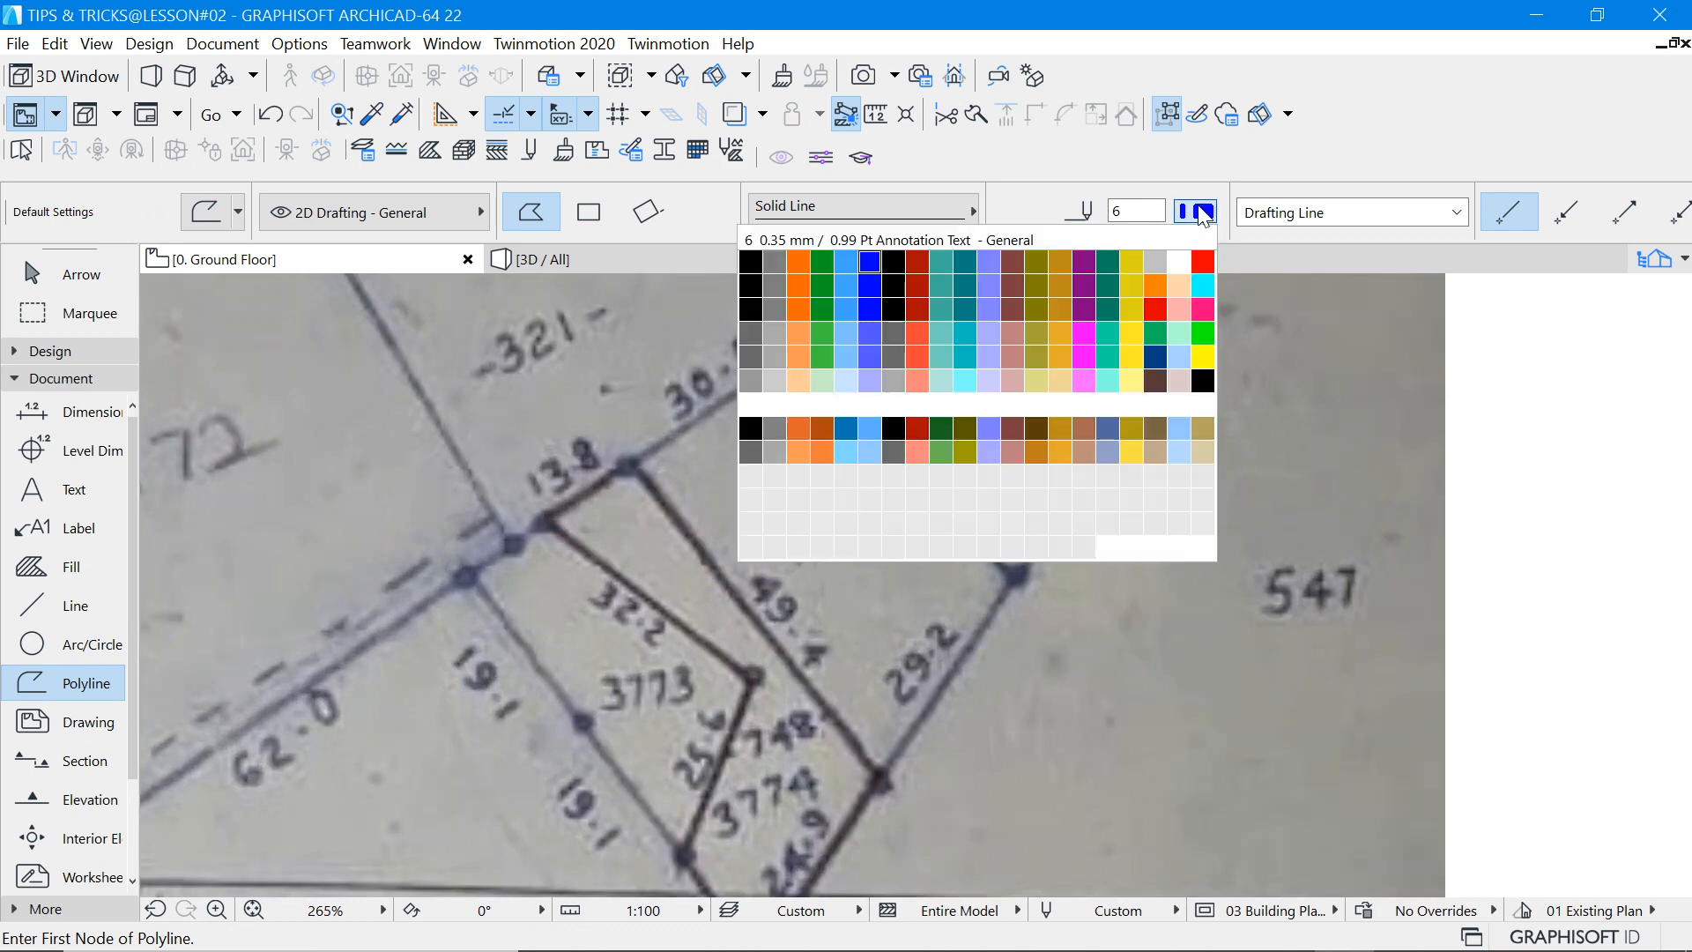
pyautogui.click(1203, 262)
# Start a polyline at the corner between the 13.8 and 49.4 sides and trace the 49.4 and 24.9 sides.
pyautogui.scroll(4, 639, 474)
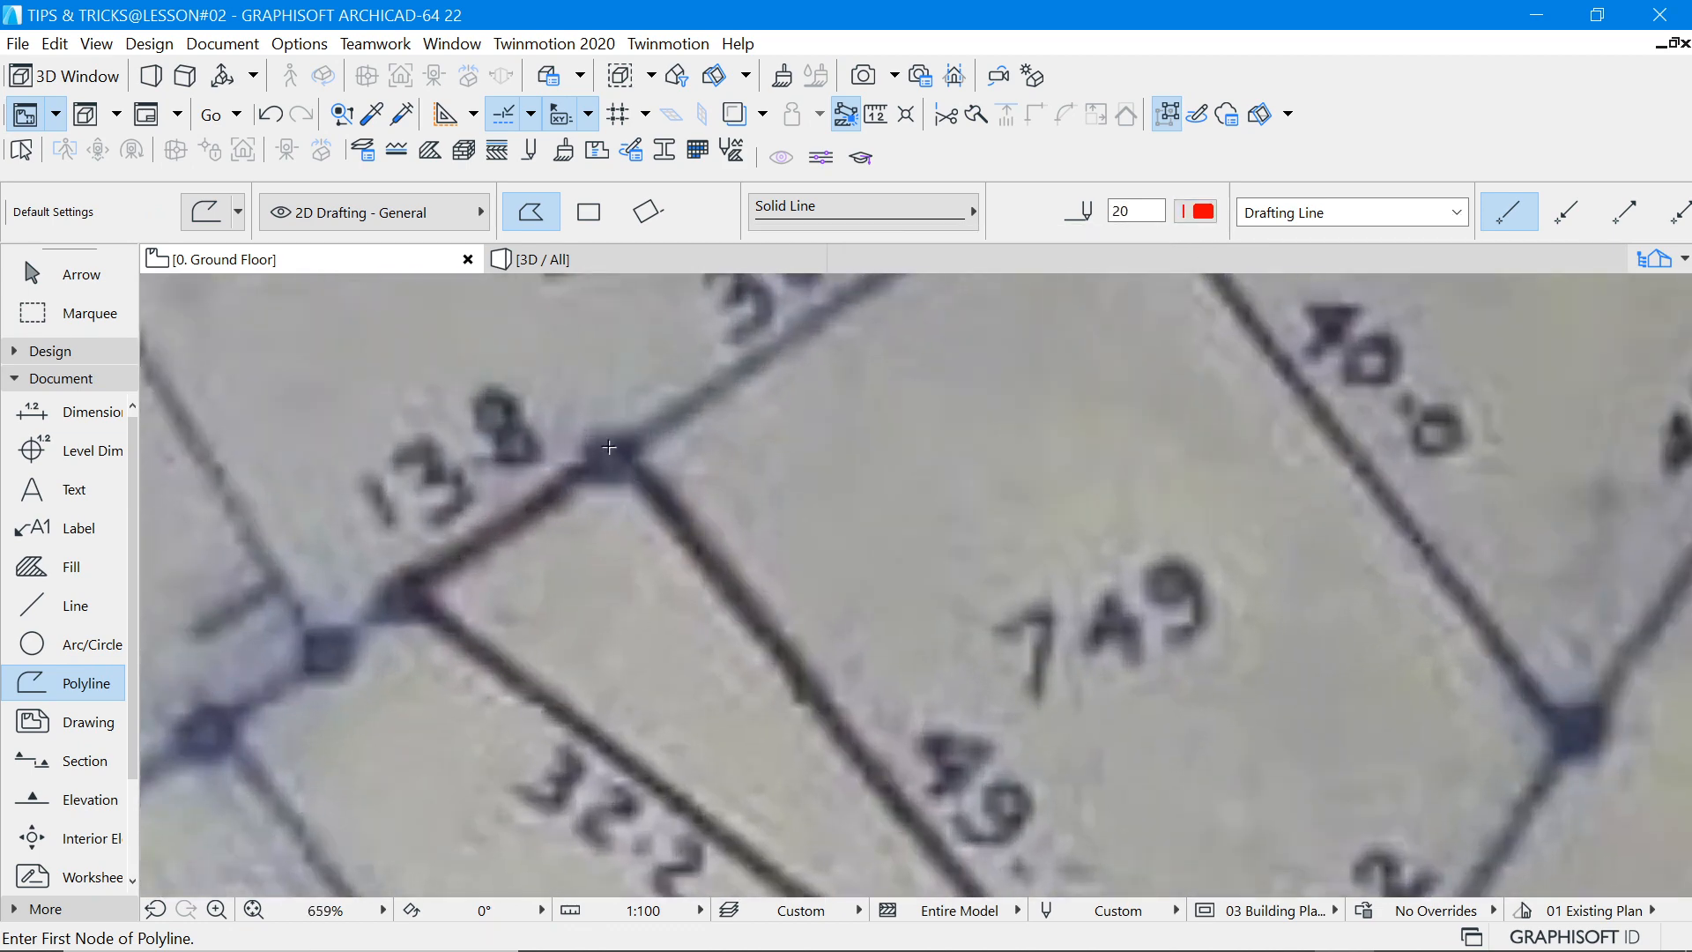
pyautogui.click(610, 442)
pyautogui.scroll(-2, 635, 476)
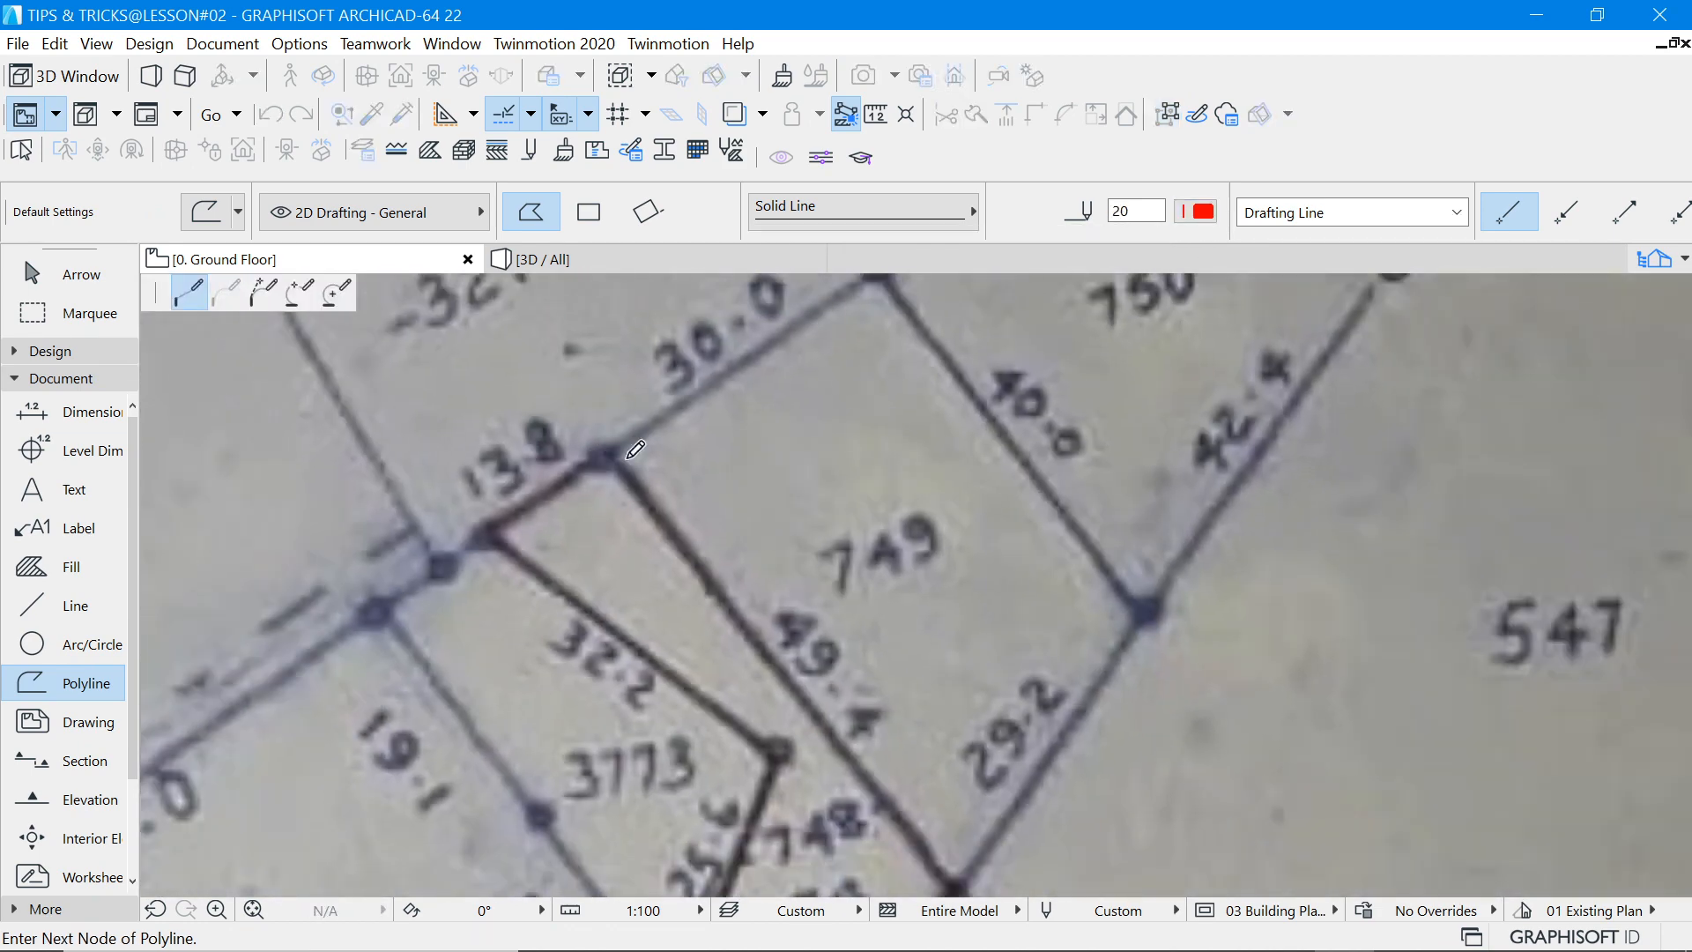
pyautogui.scroll(-2, 740, 529)
pyautogui.scroll(4, 841, 708)
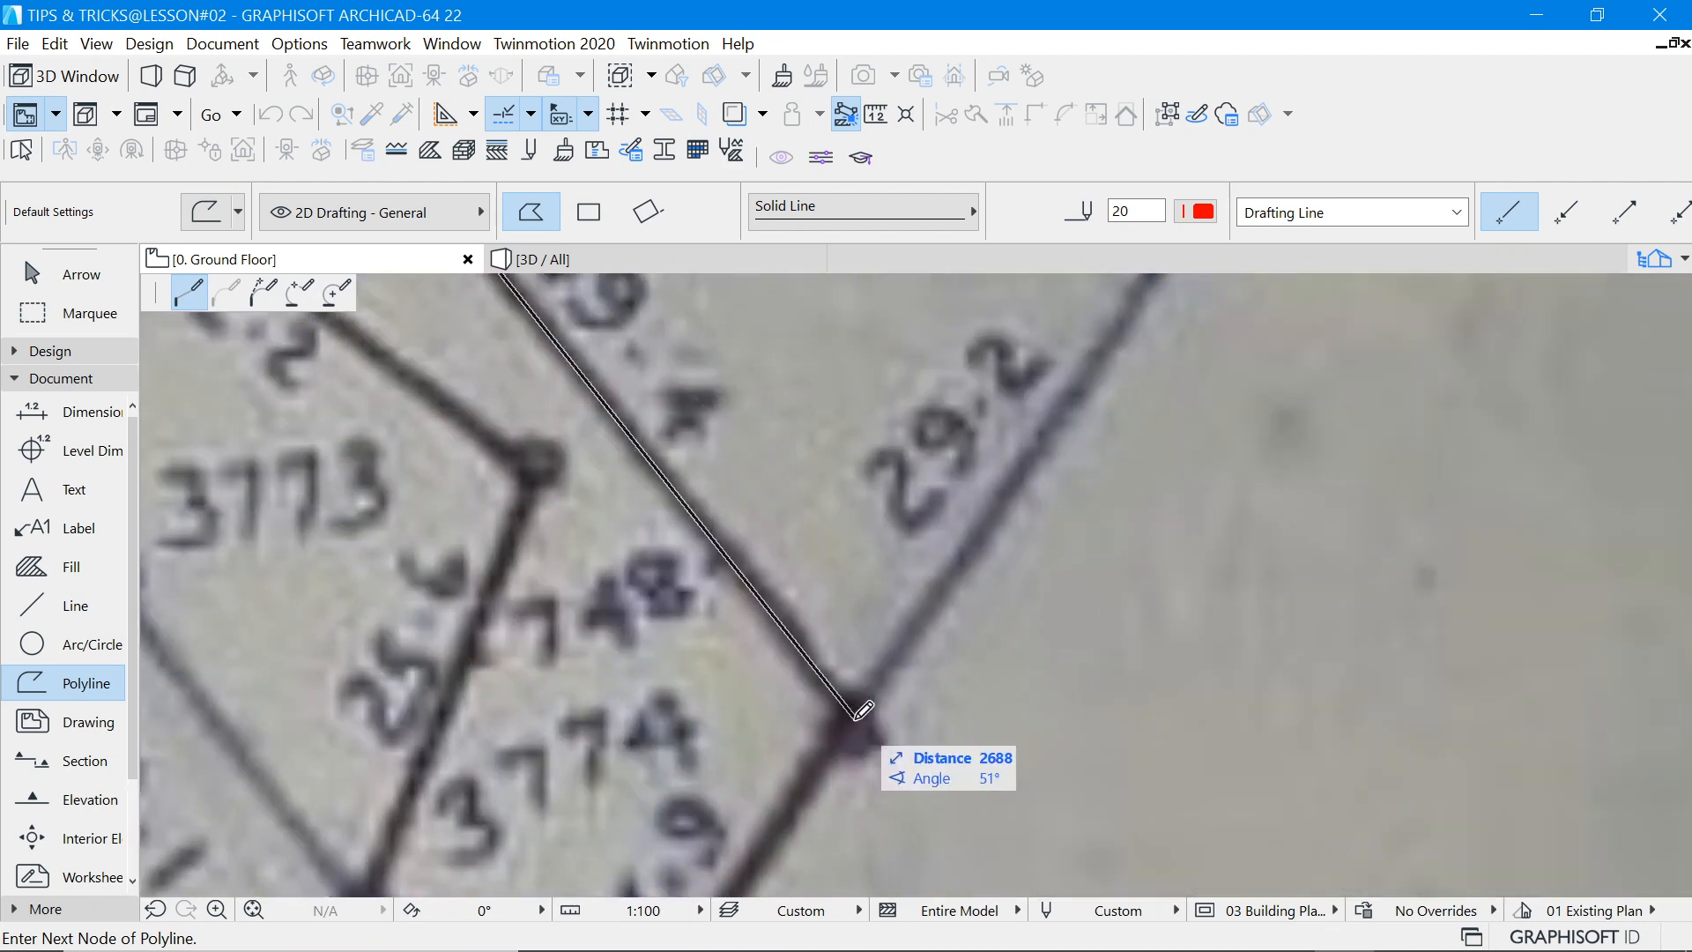
pyautogui.click(862, 719)
pyautogui.scroll(-3, 855, 731)
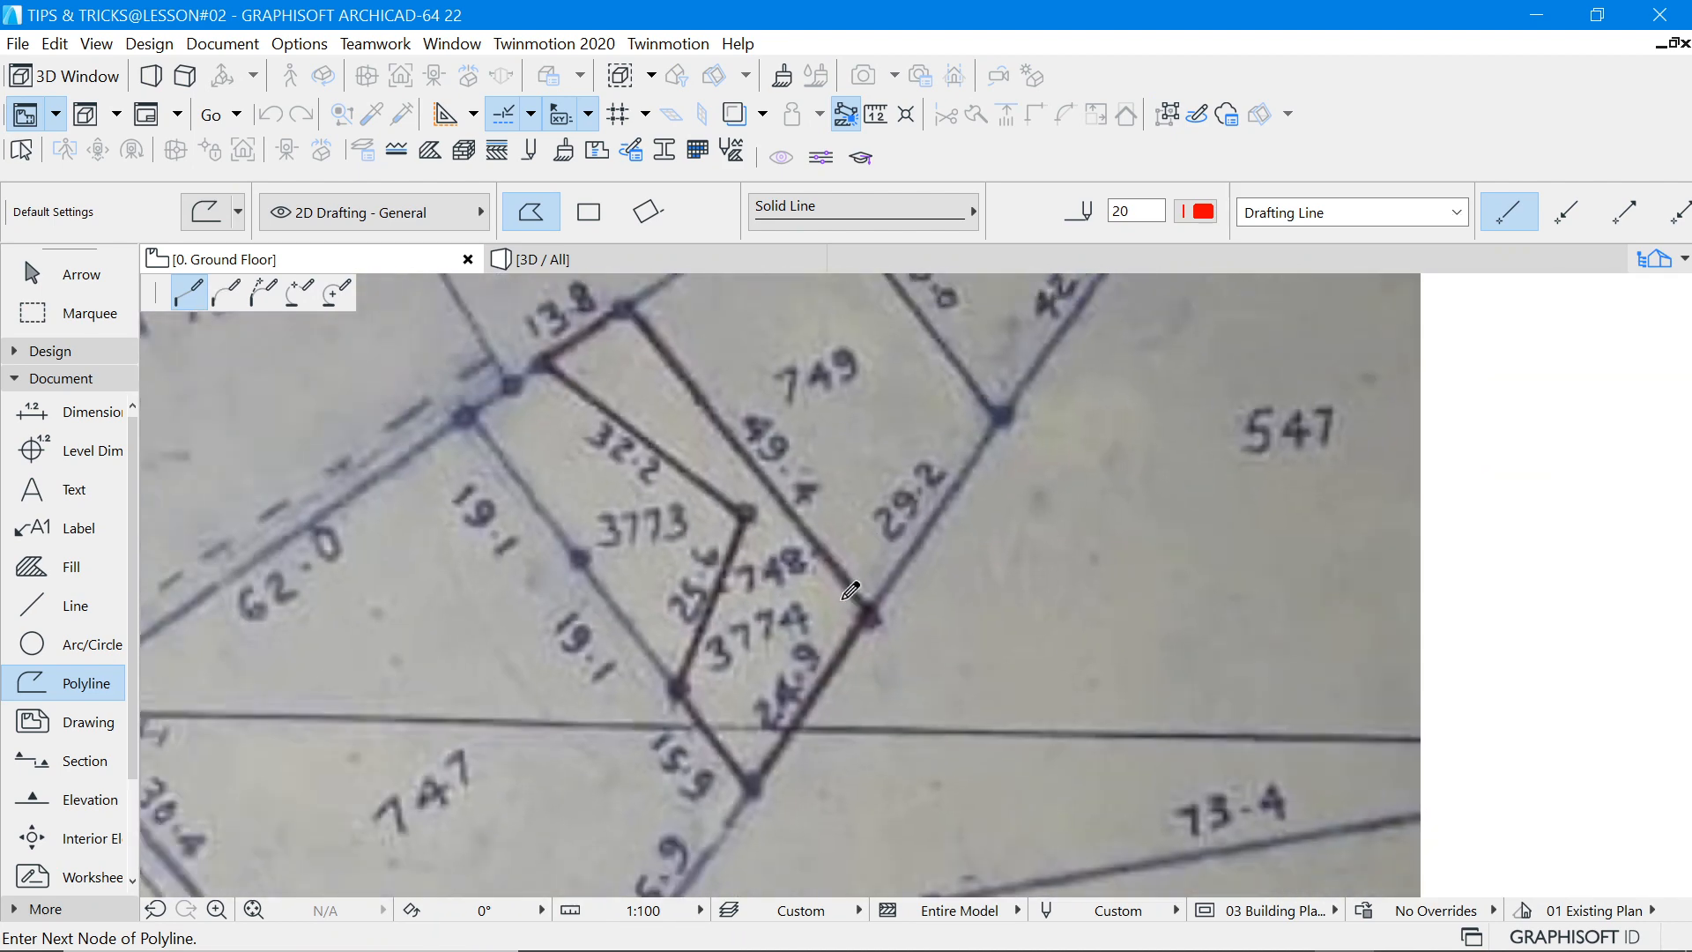
pyautogui.scroll(4, 780, 745)
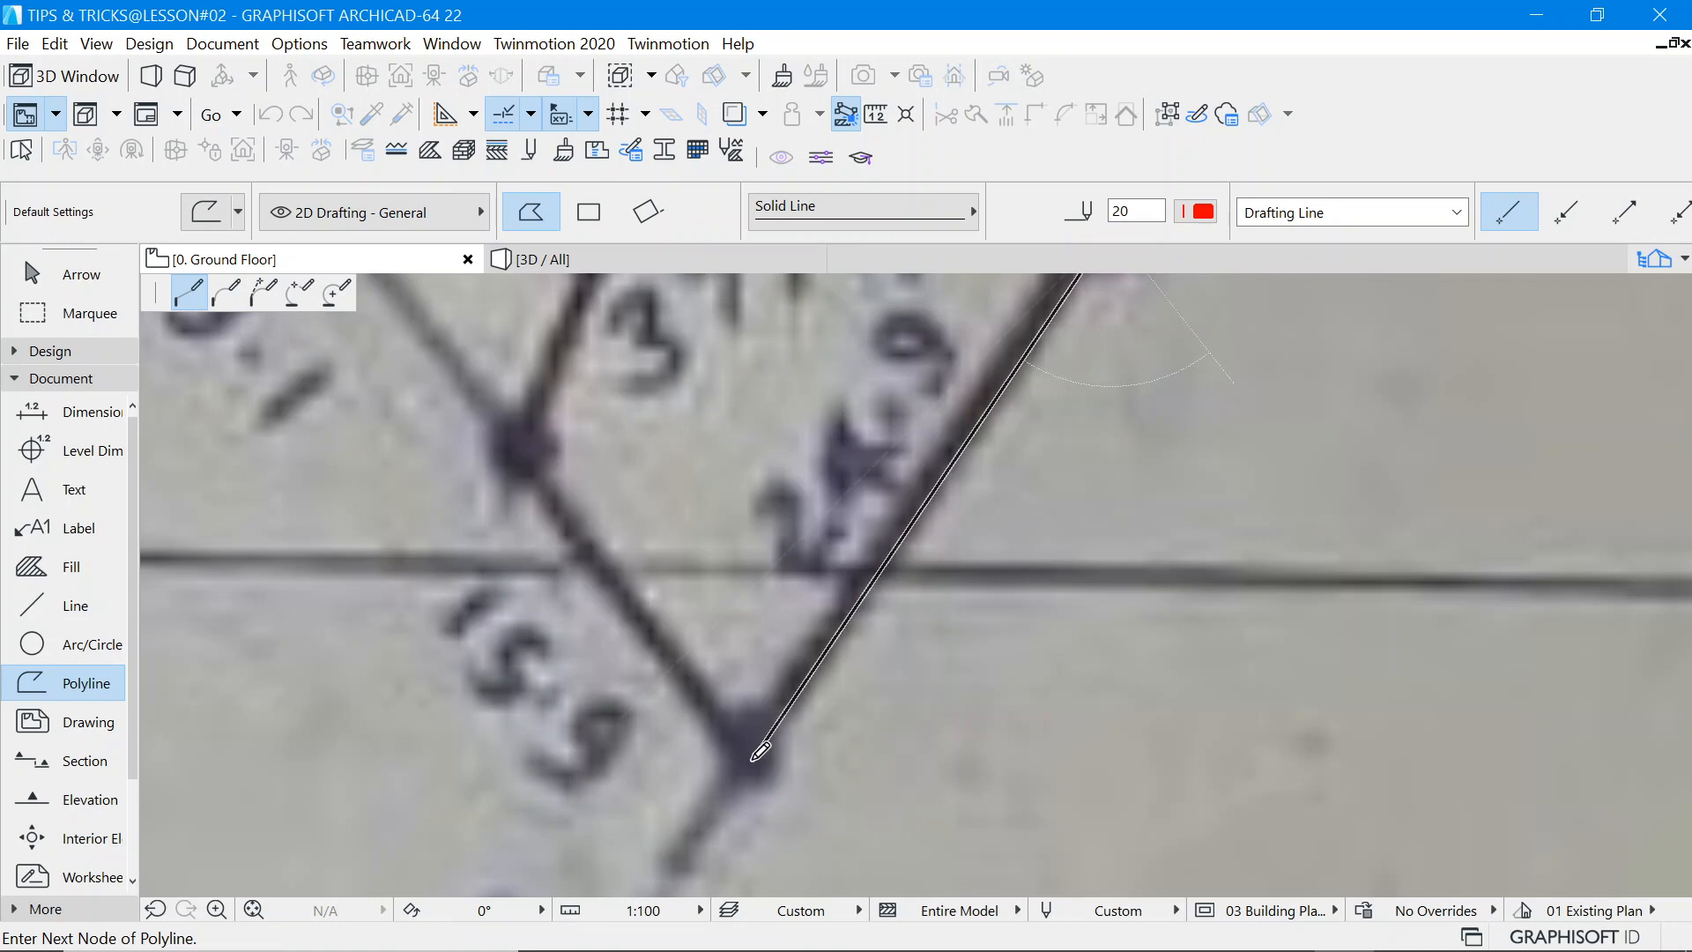
pyautogui.click(751, 758)
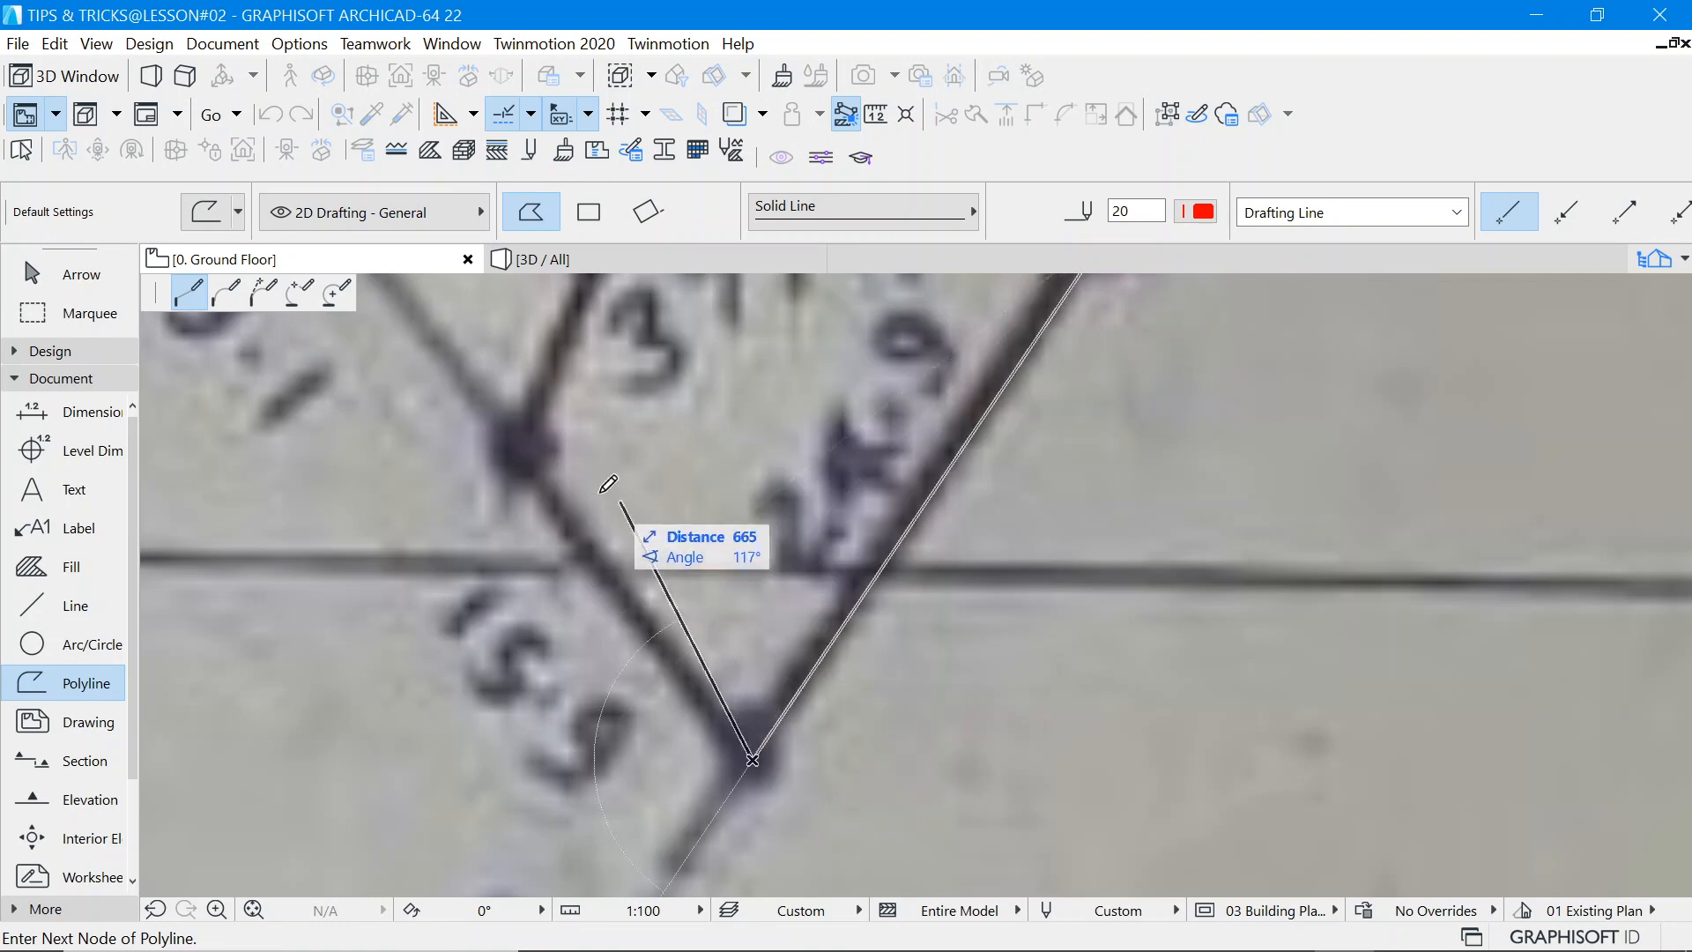
# Continue the polyline along the 15.9, 25.6, 32.2 and 13.8 sides, closing it at the starting corner.
pyautogui.click(519, 443)
pyautogui.scroll(-3, 670, 728)
pyautogui.scroll(-3, 670, 728)
pyautogui.scroll(4, 528, 661)
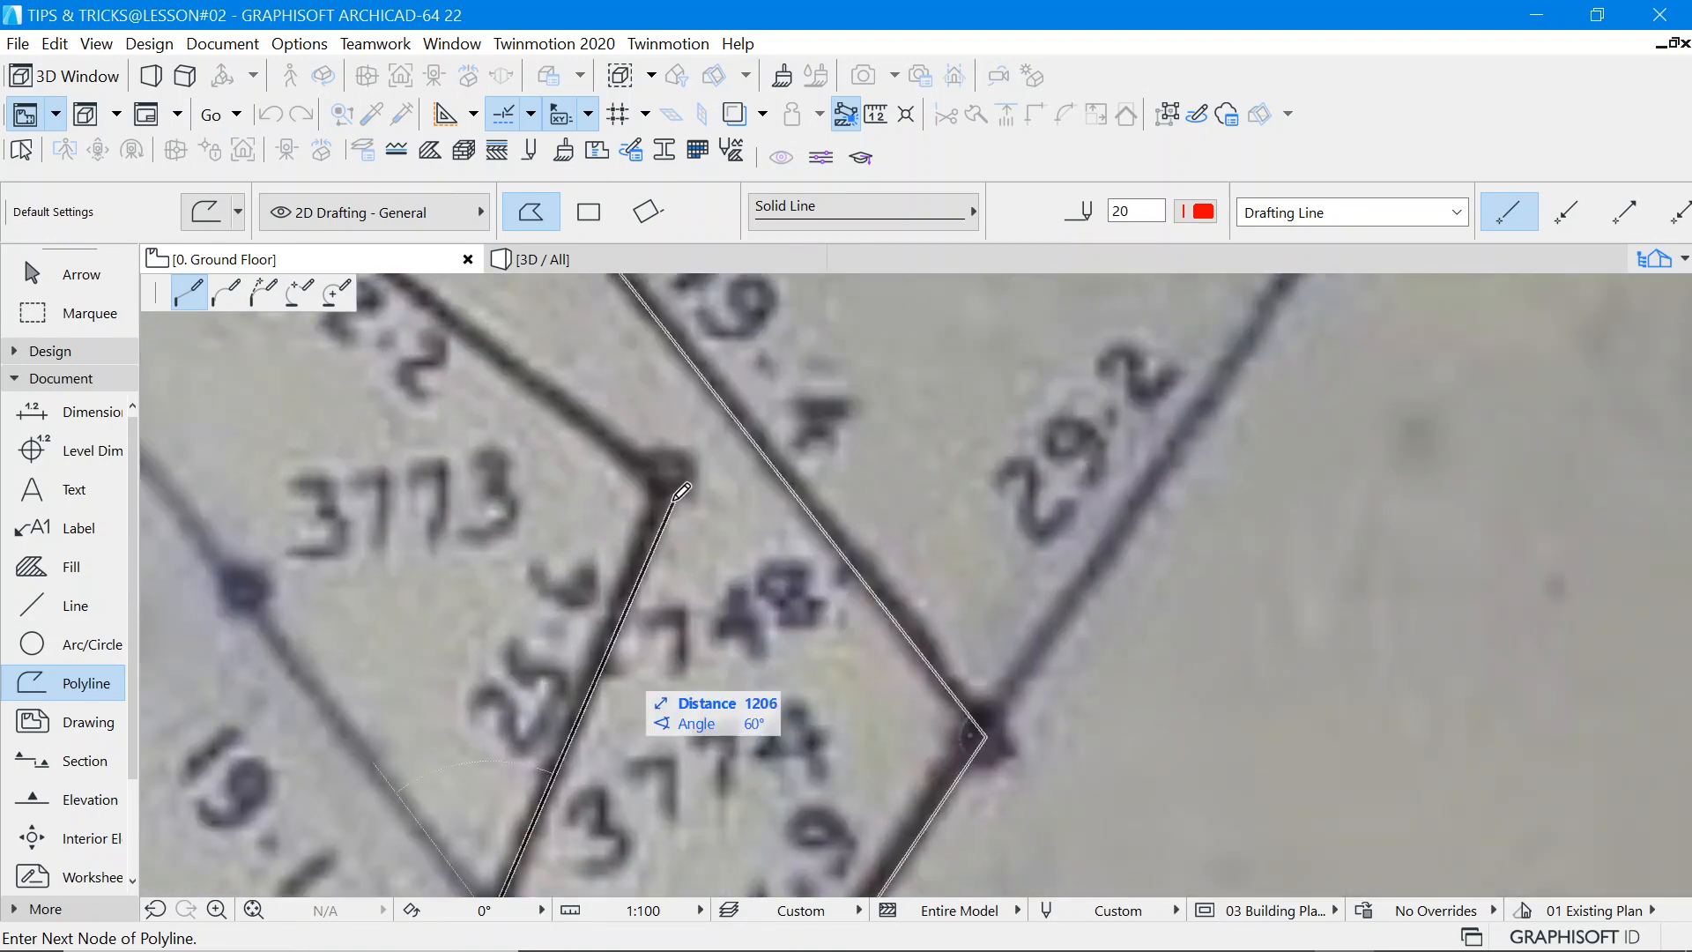
pyautogui.click(675, 473)
pyautogui.scroll(-3, 676, 473)
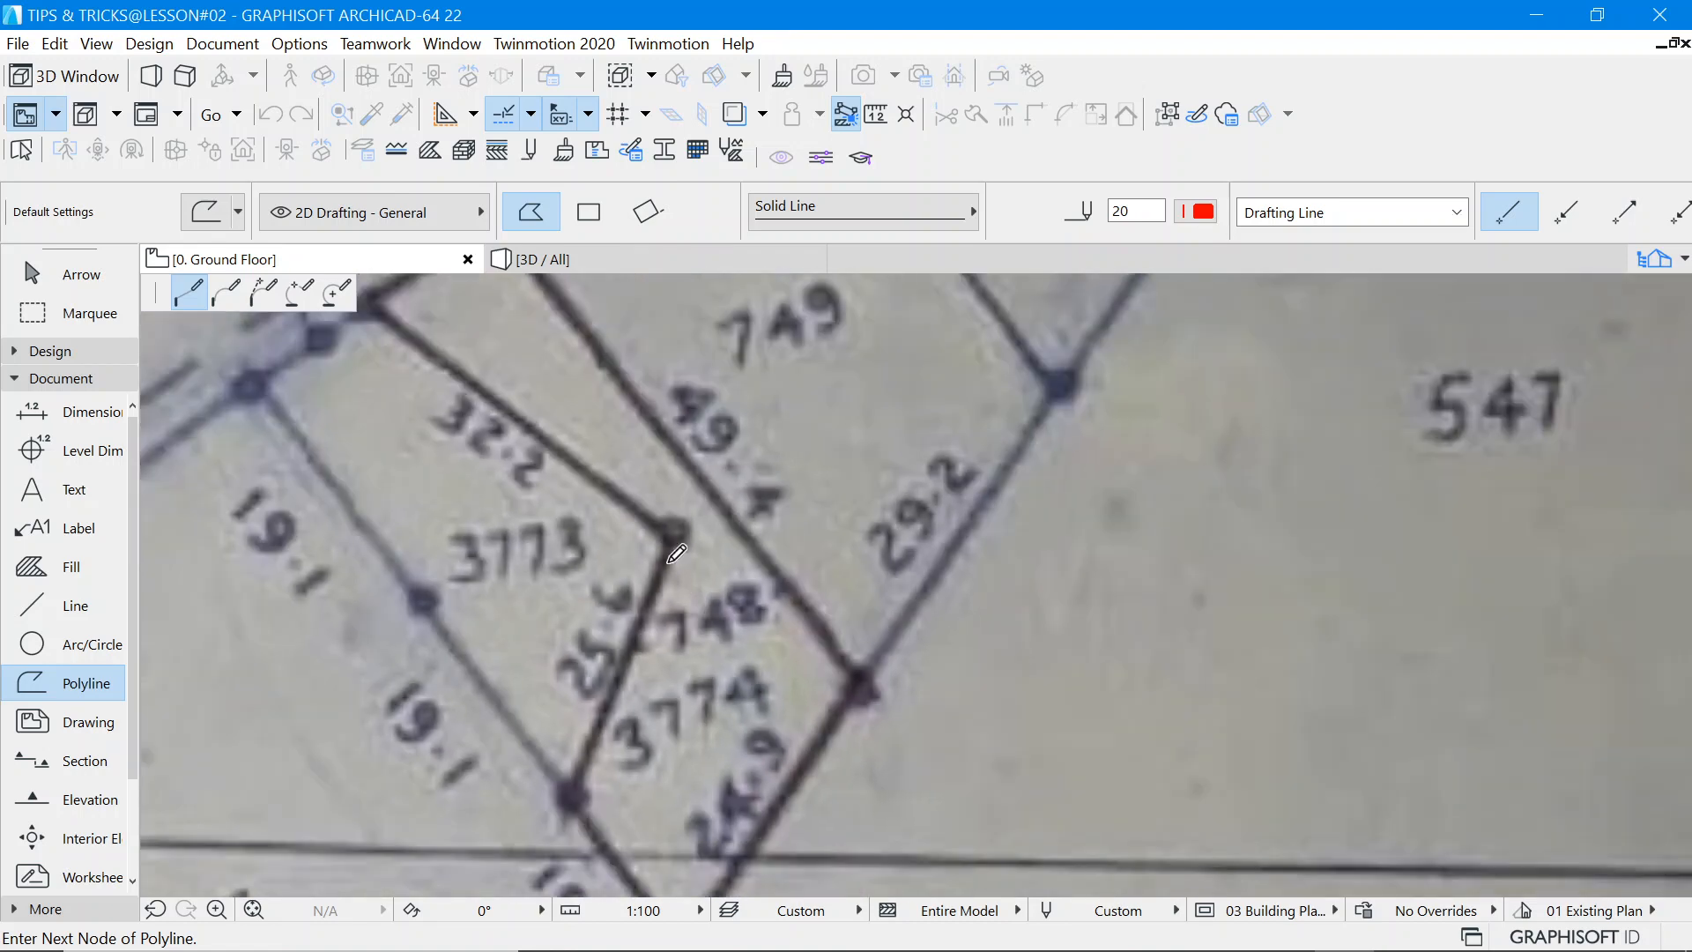
pyautogui.scroll(3, 503, 404)
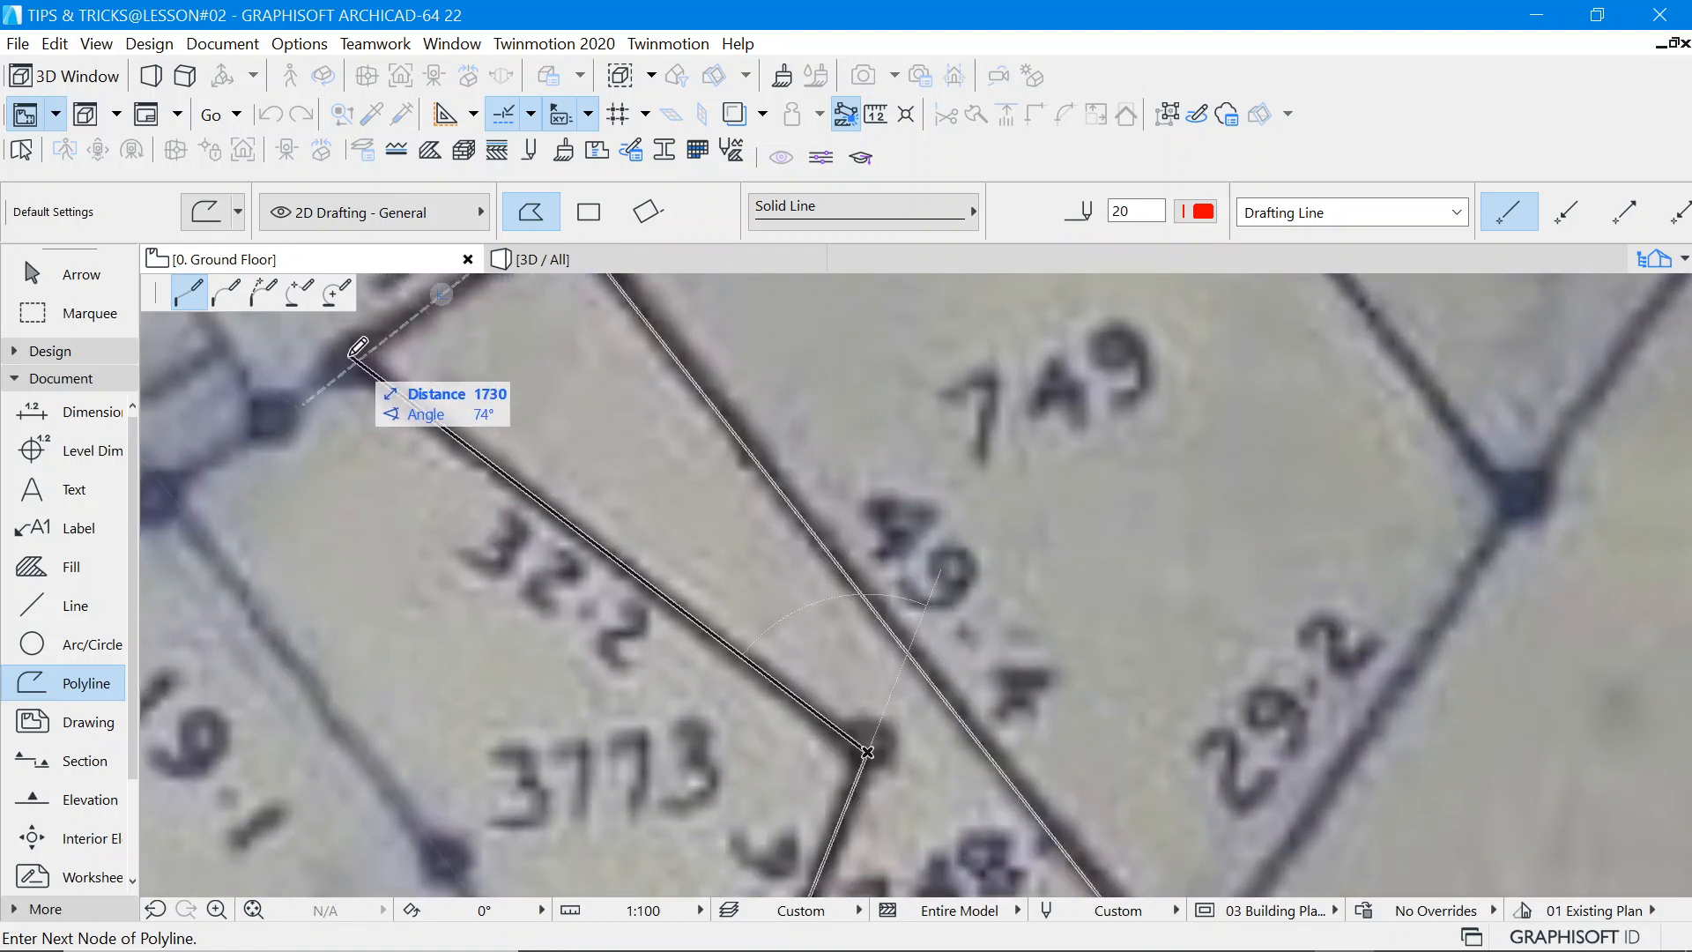
pyautogui.scroll(-3, 357, 348)
pyautogui.scroll(3, 459, 415)
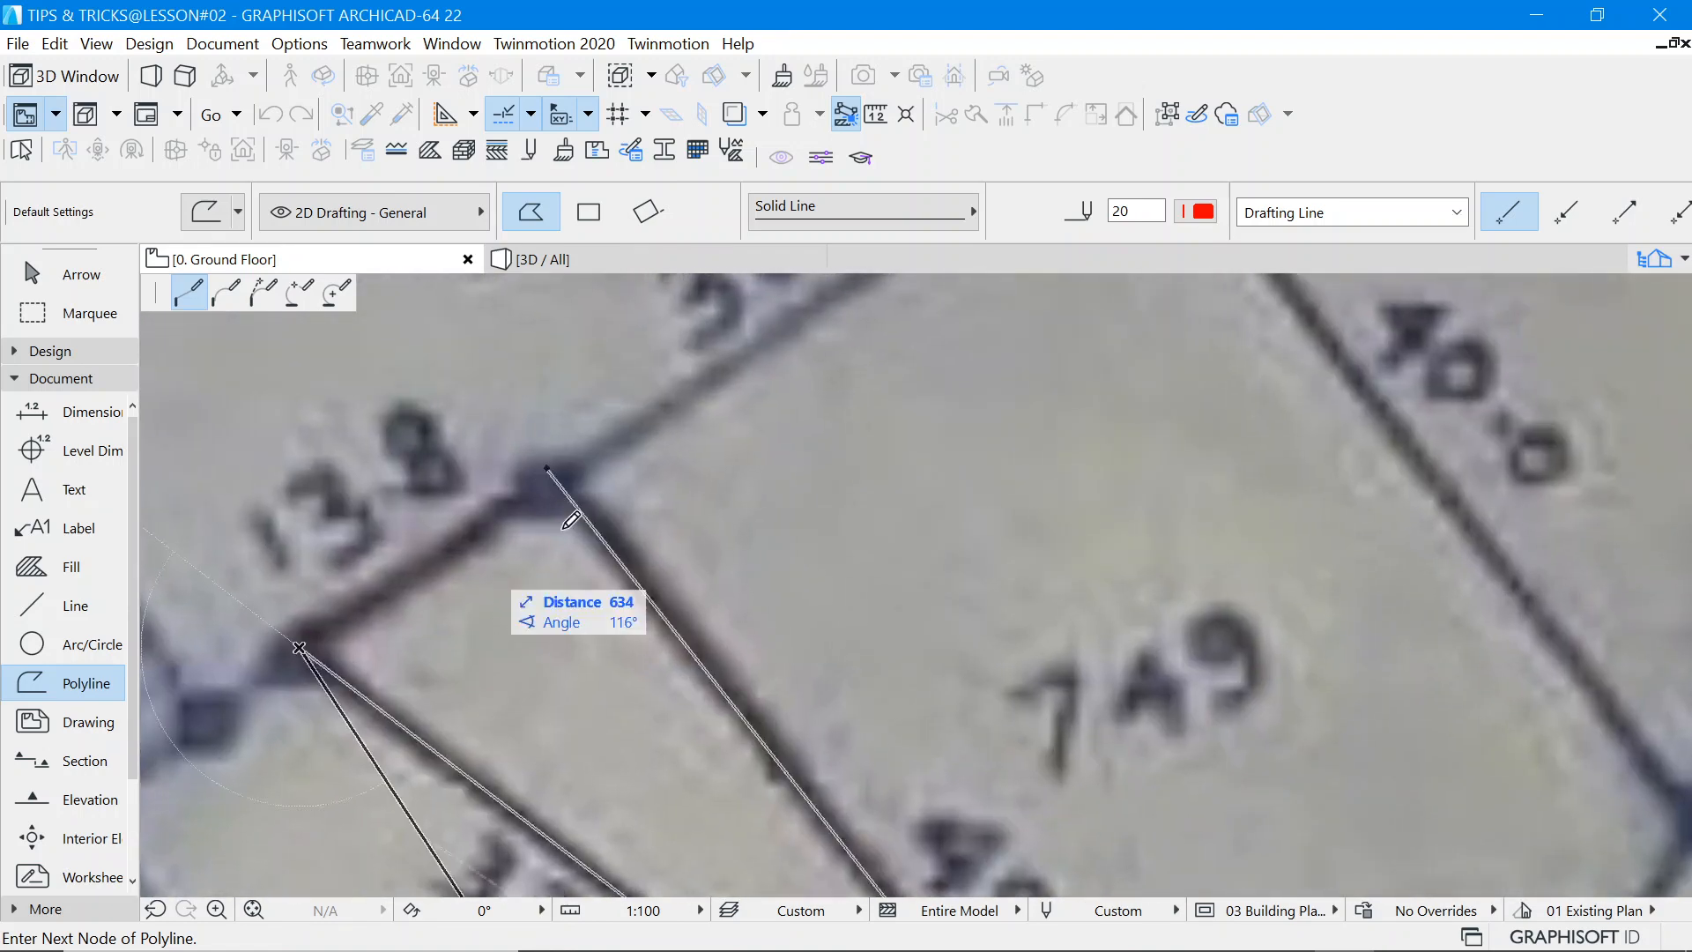
pyautogui.click(555, 460)
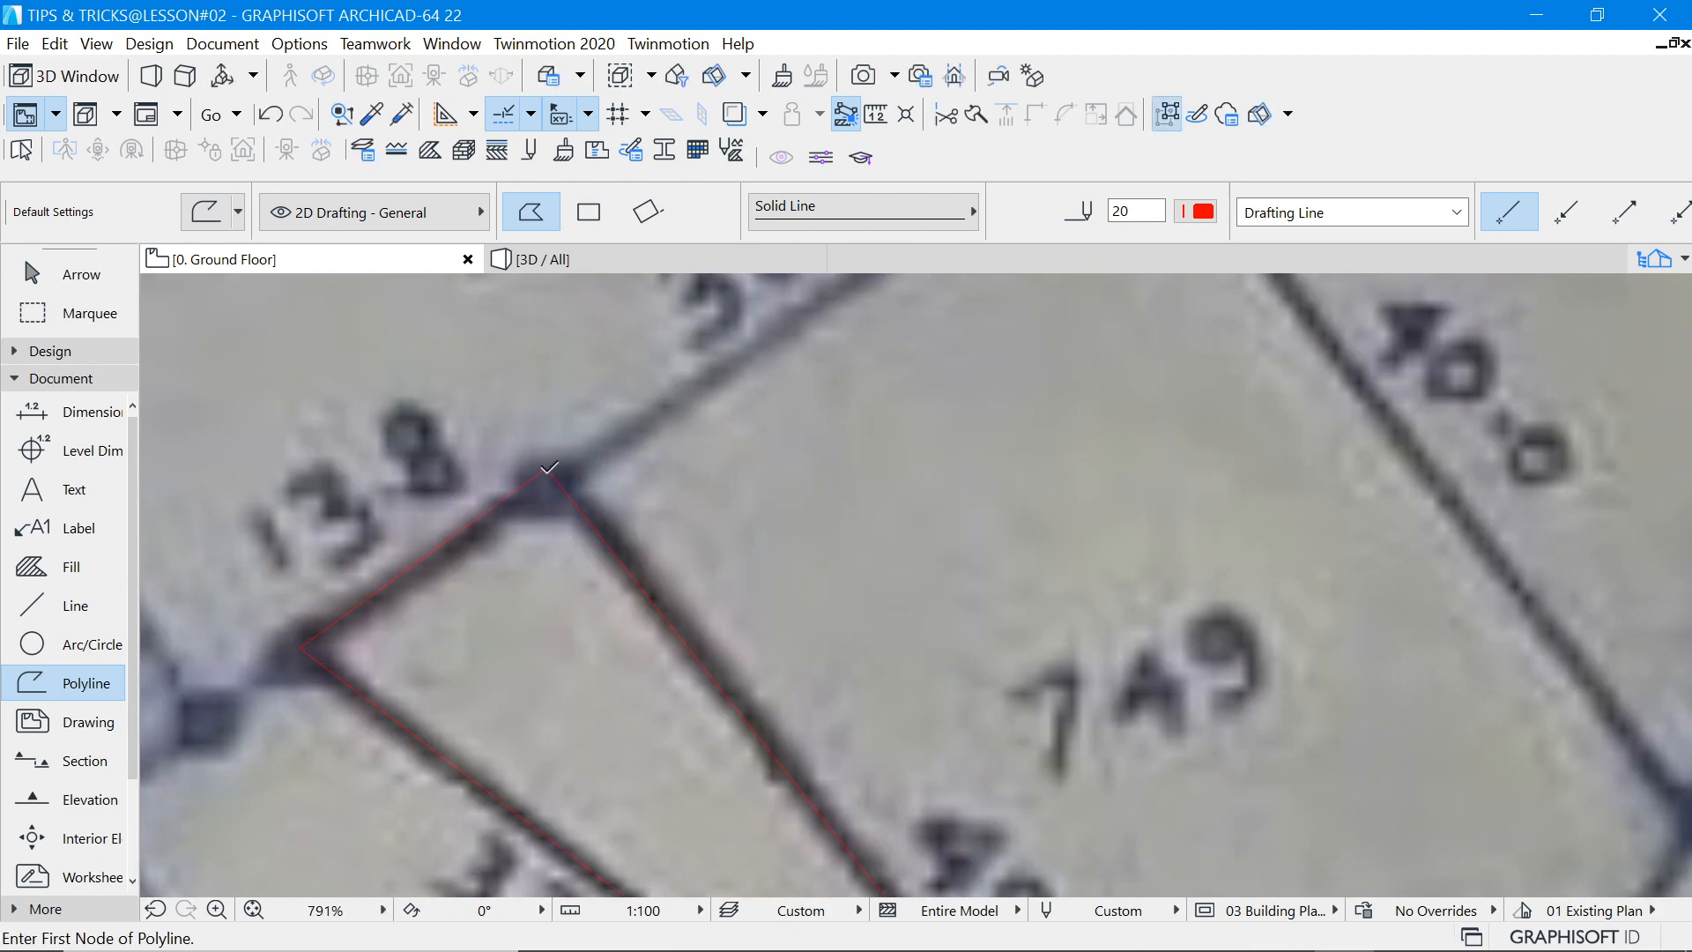
# Drag a copy of the red traced outline from the cadastral image to the blank area beyond the vertical dividing line.
pyautogui.scroll(-6, 528, 467)
pyautogui.scroll(-2, 692, 542)
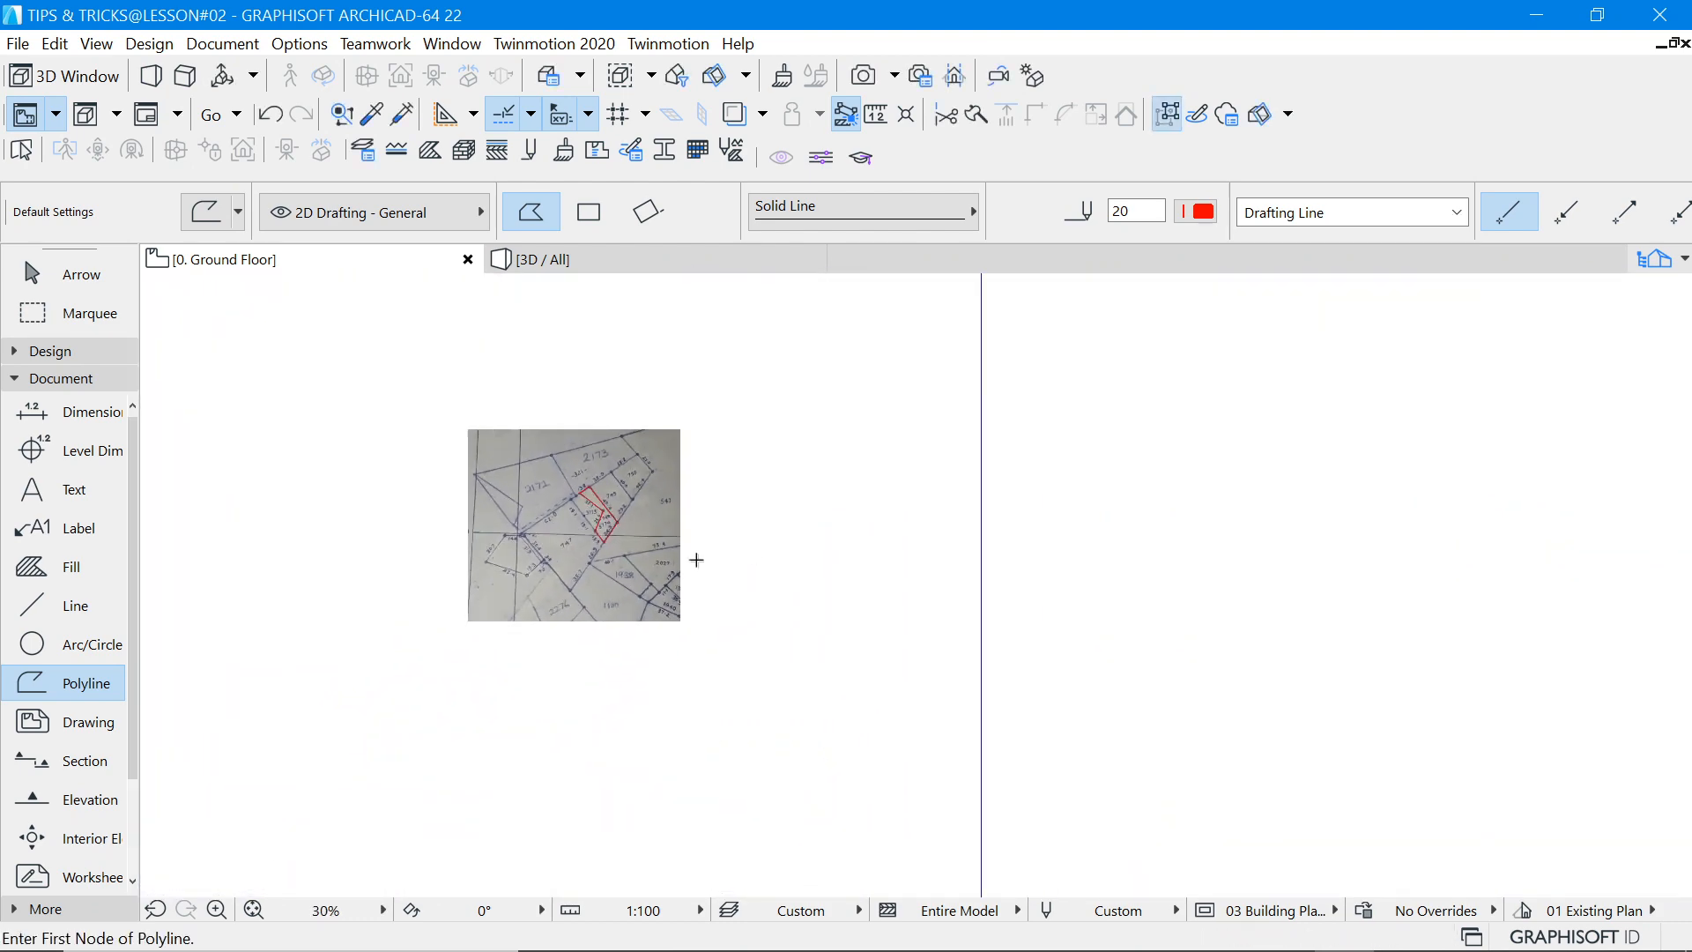
pyautogui.click(55, 278)
pyautogui.click(607, 488)
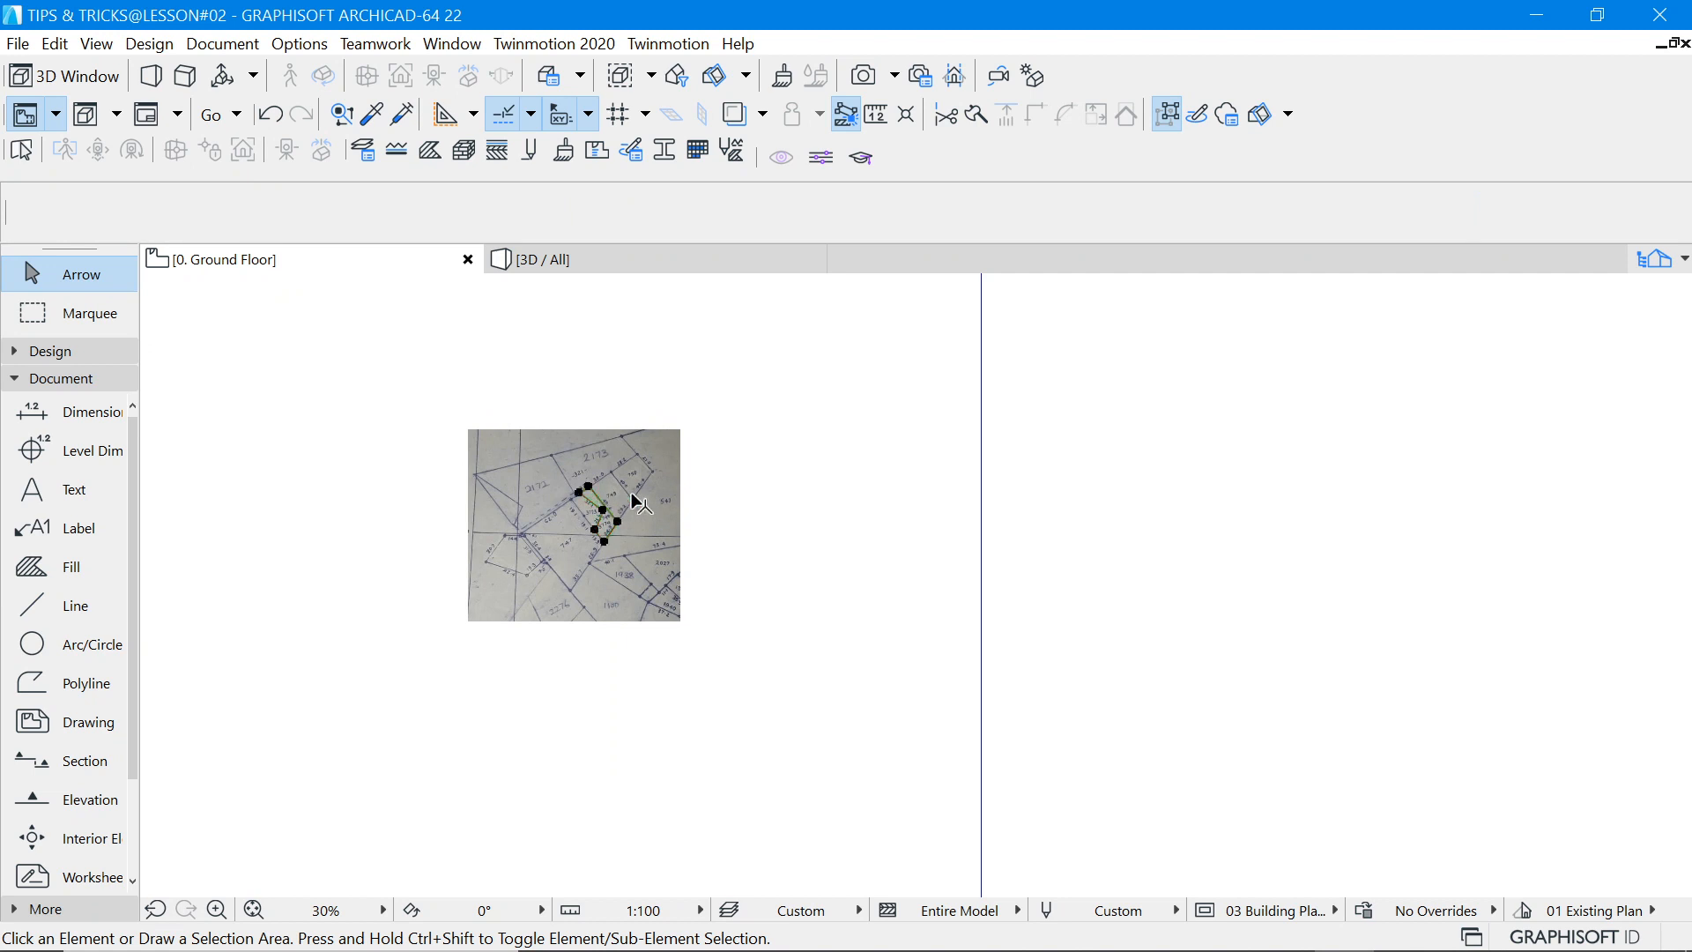
pyautogui.rightClick(737, 479)
pyautogui.moveTo(832, 679)
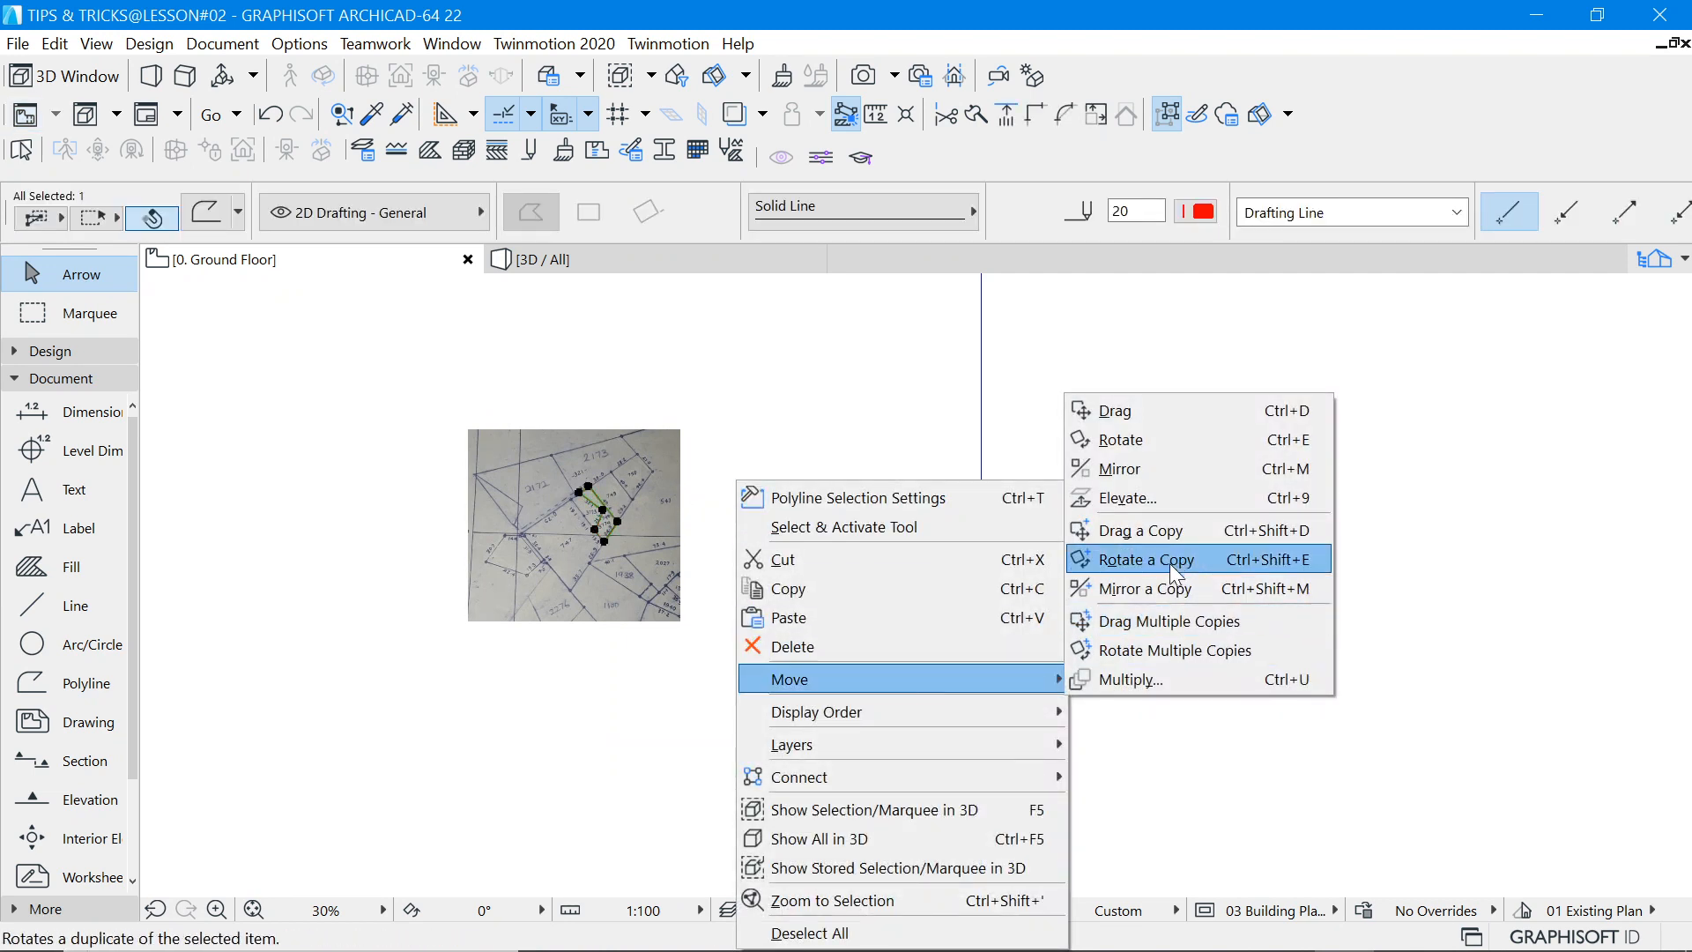
pyautogui.click(1163, 529)
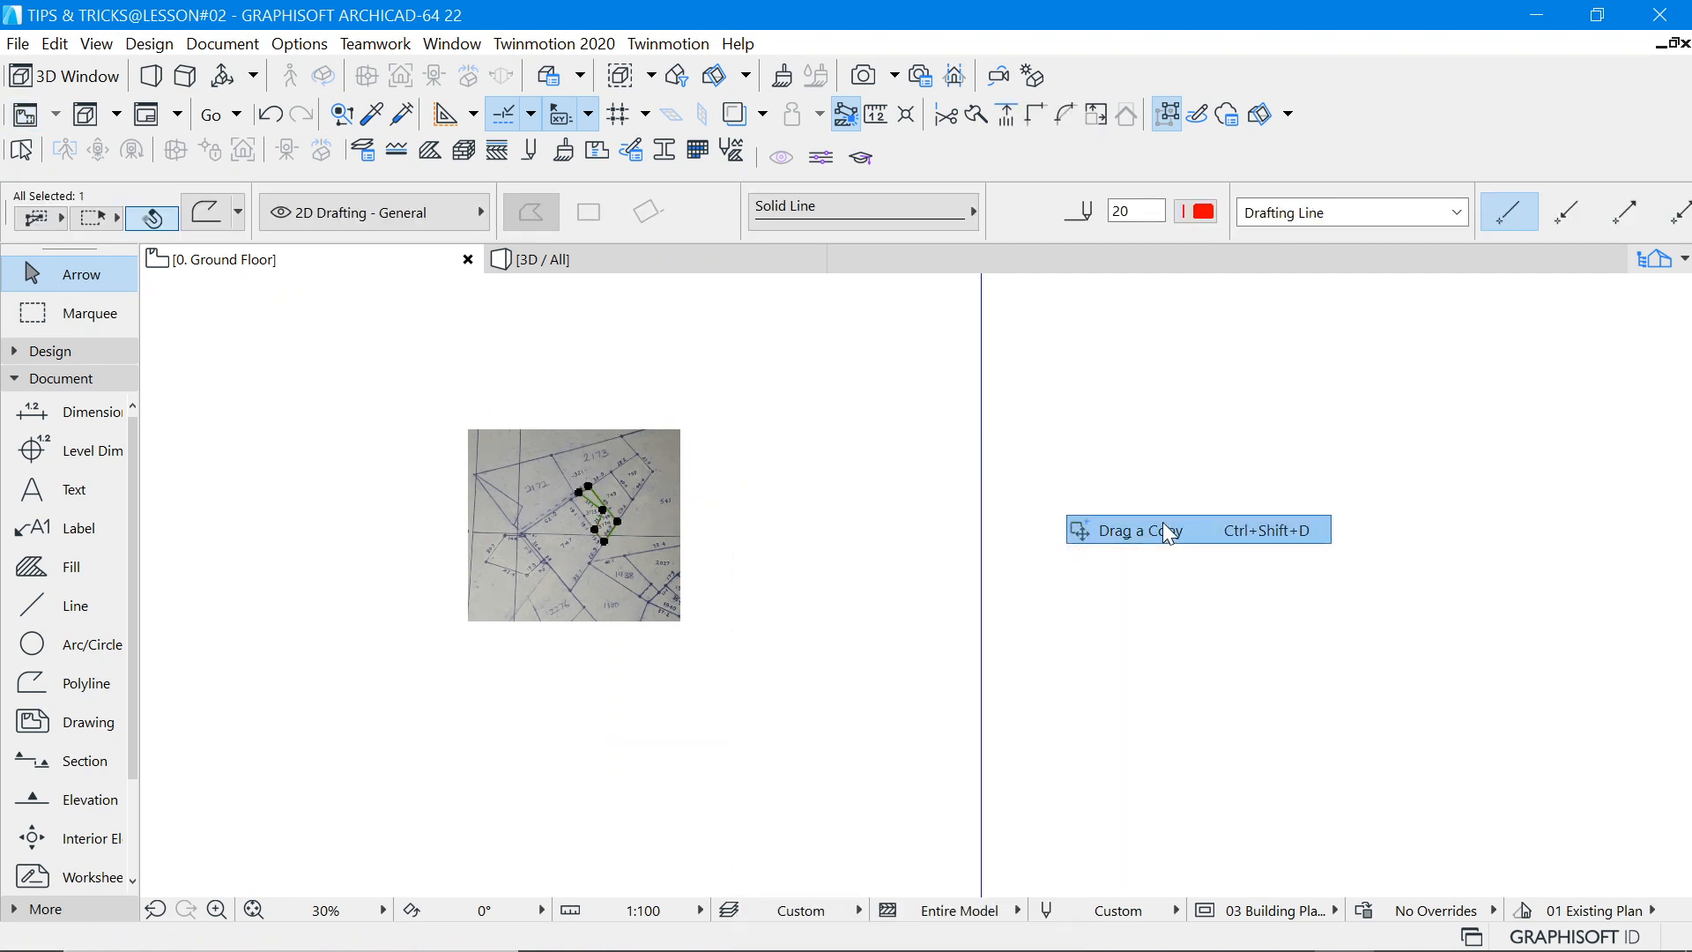
pyautogui.click(619, 523)
pyautogui.click(1127, 559)
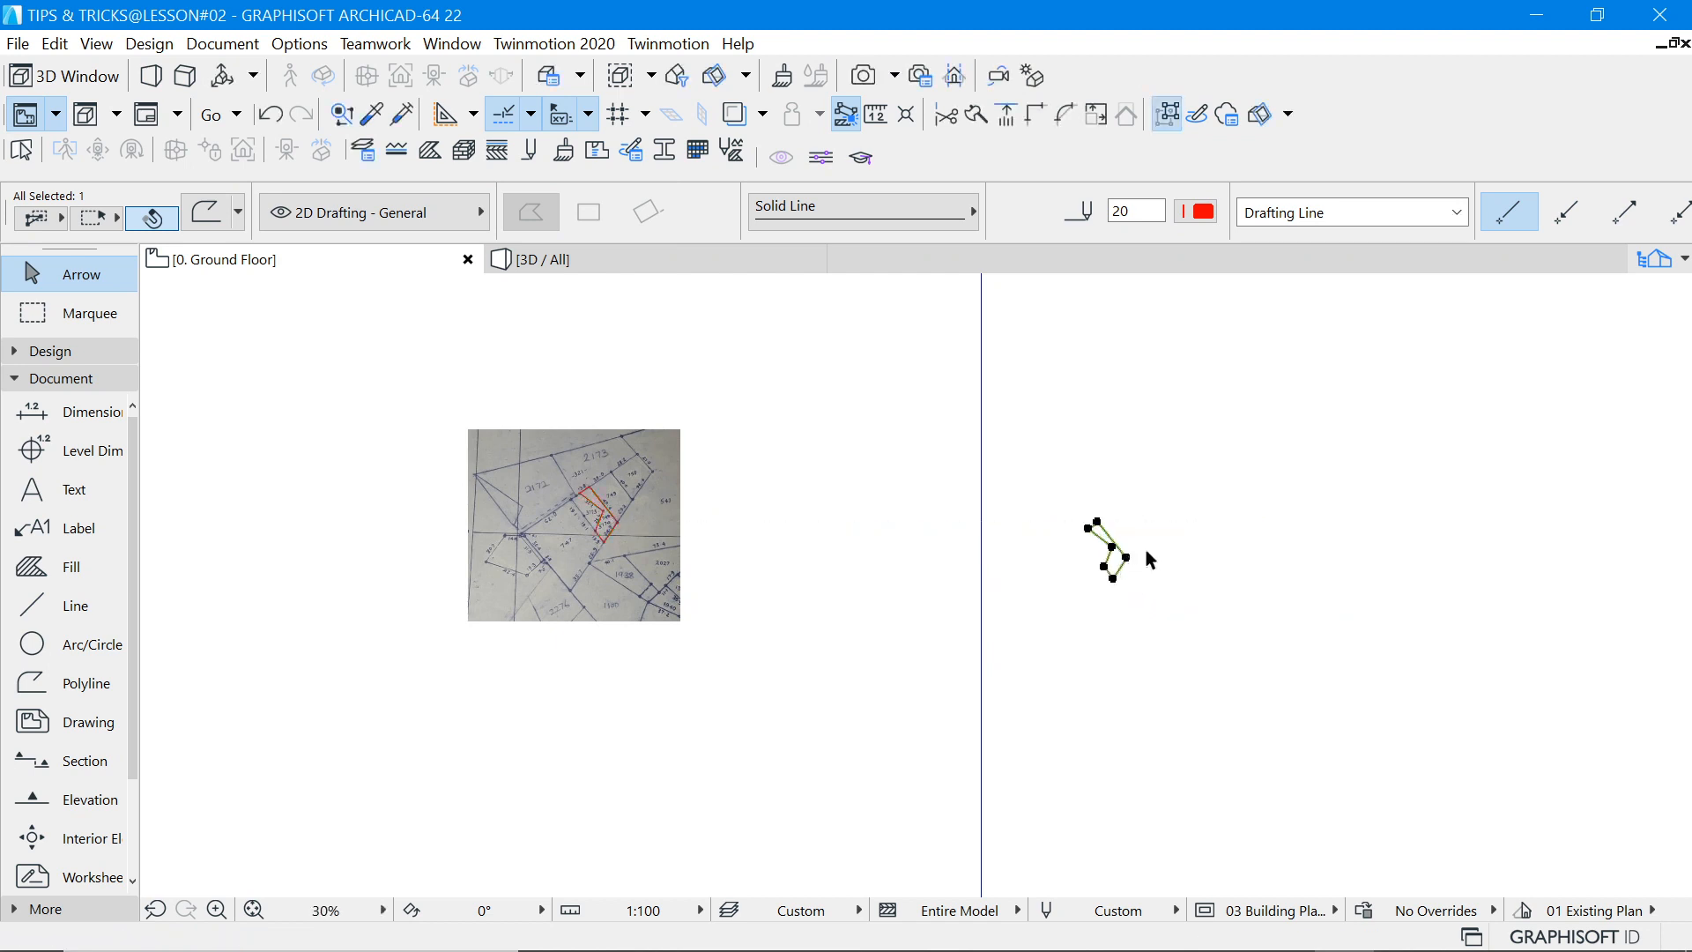
pyautogui.click(1172, 540)
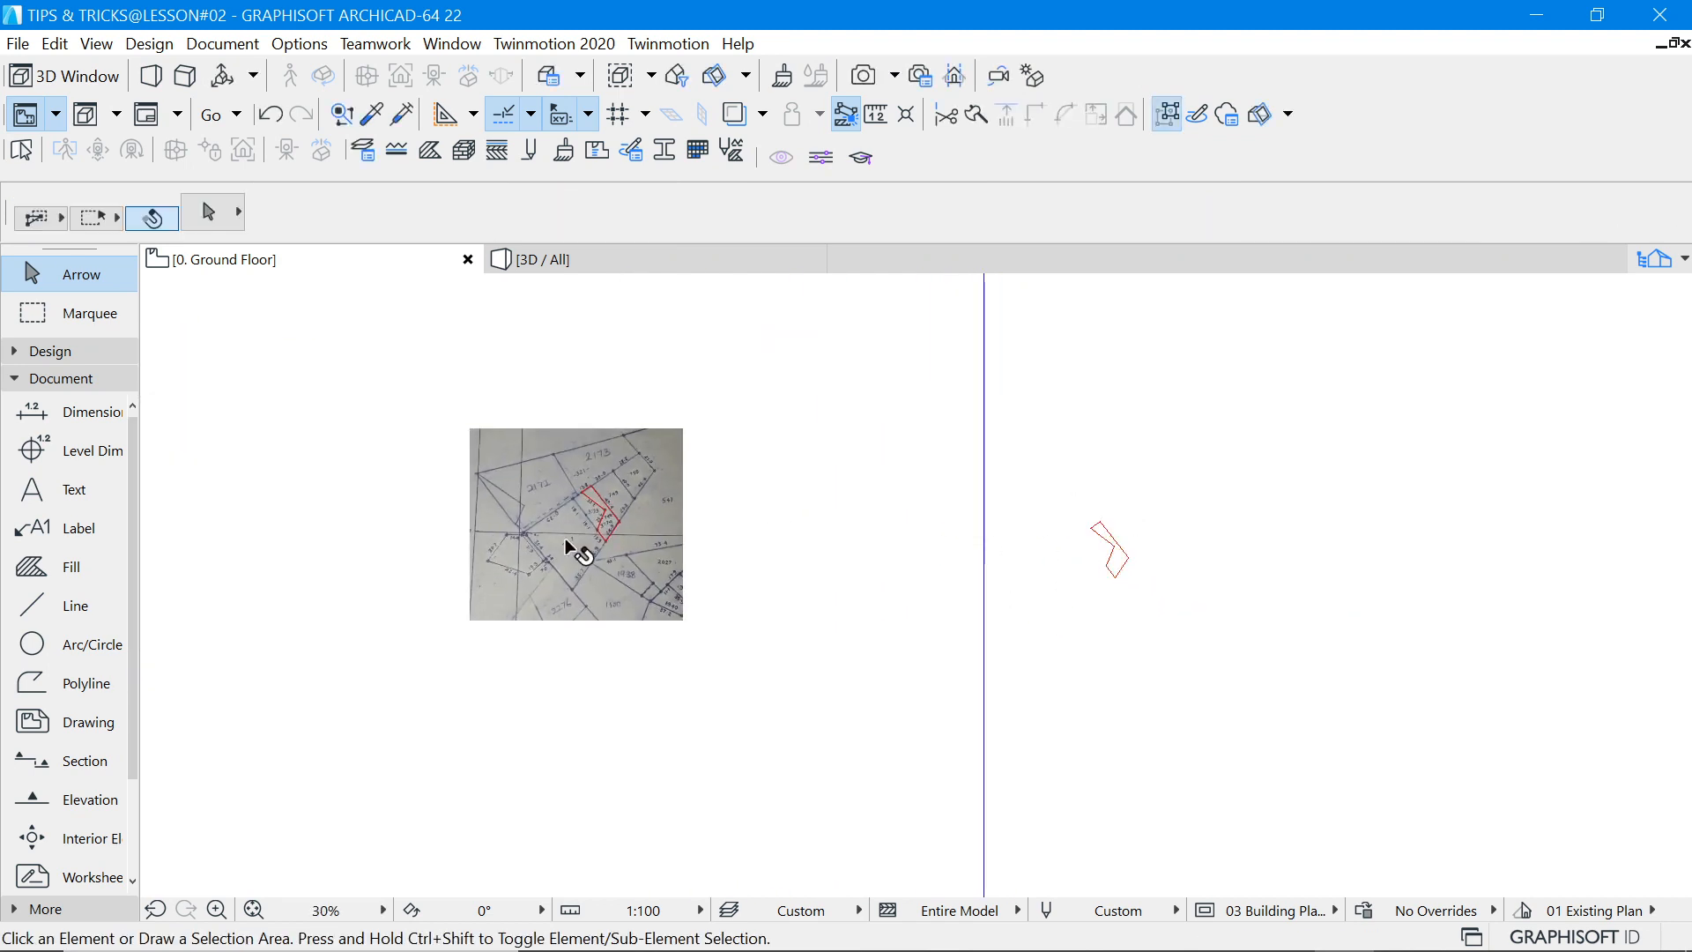
# Start a graphical resize of the copied outline, using the corner between its 13.8 and 49.4 sides as the fixed point.
pyautogui.scroll(8, 640, 516)
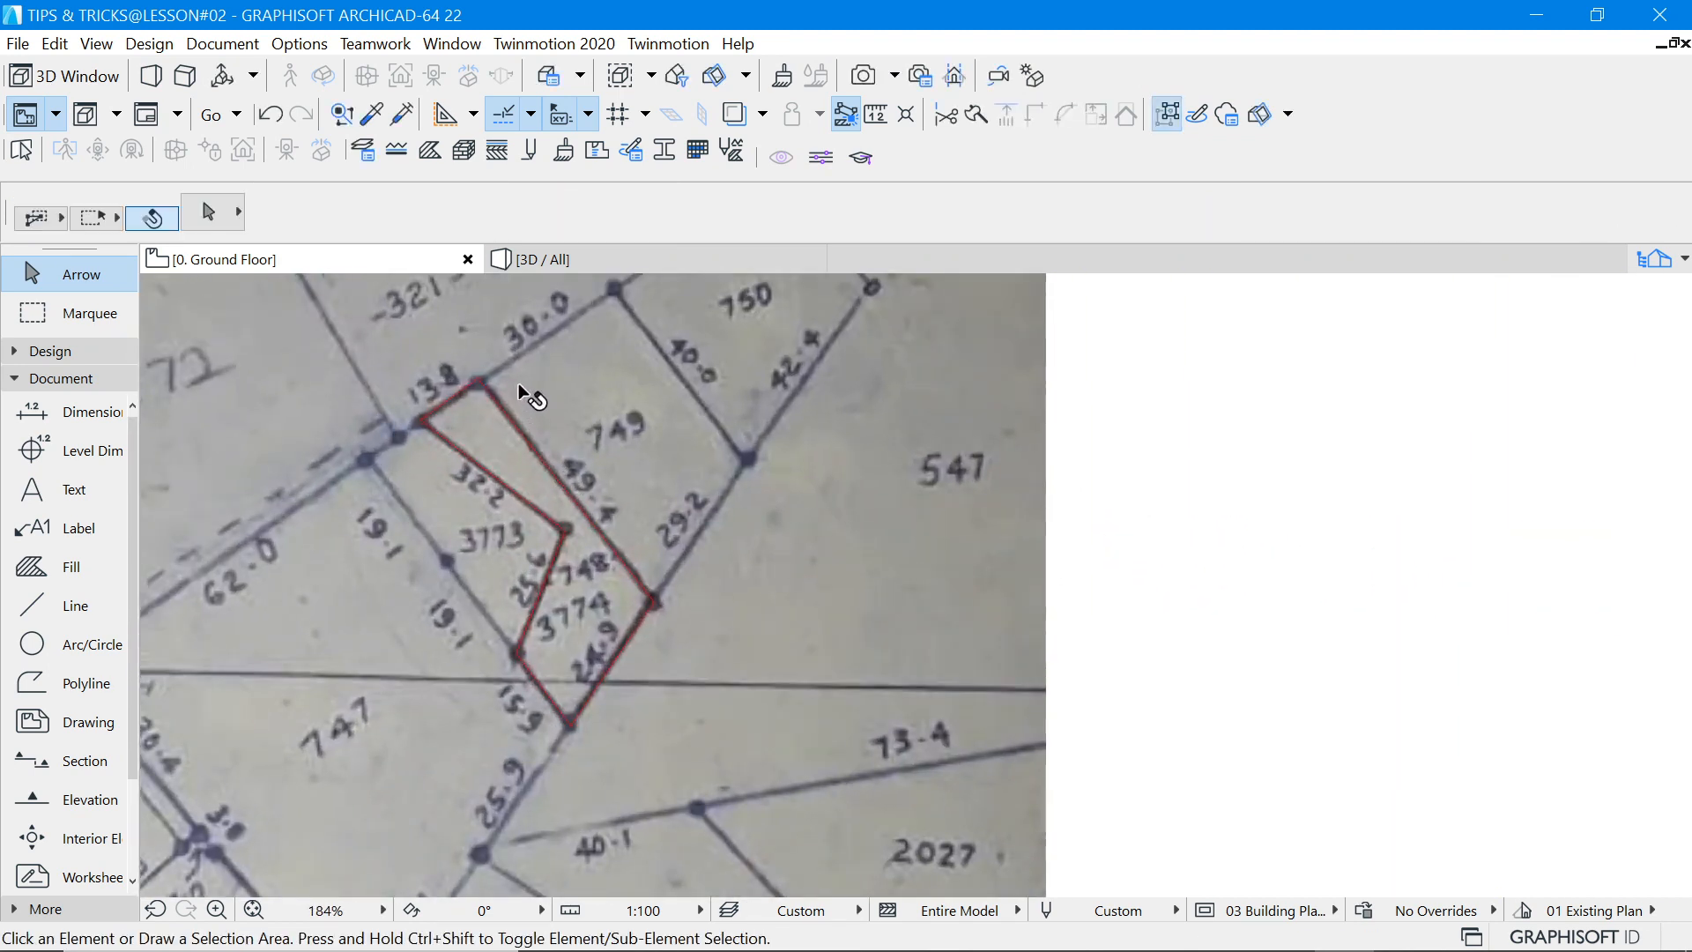
pyautogui.scroll(-6, 674, 573)
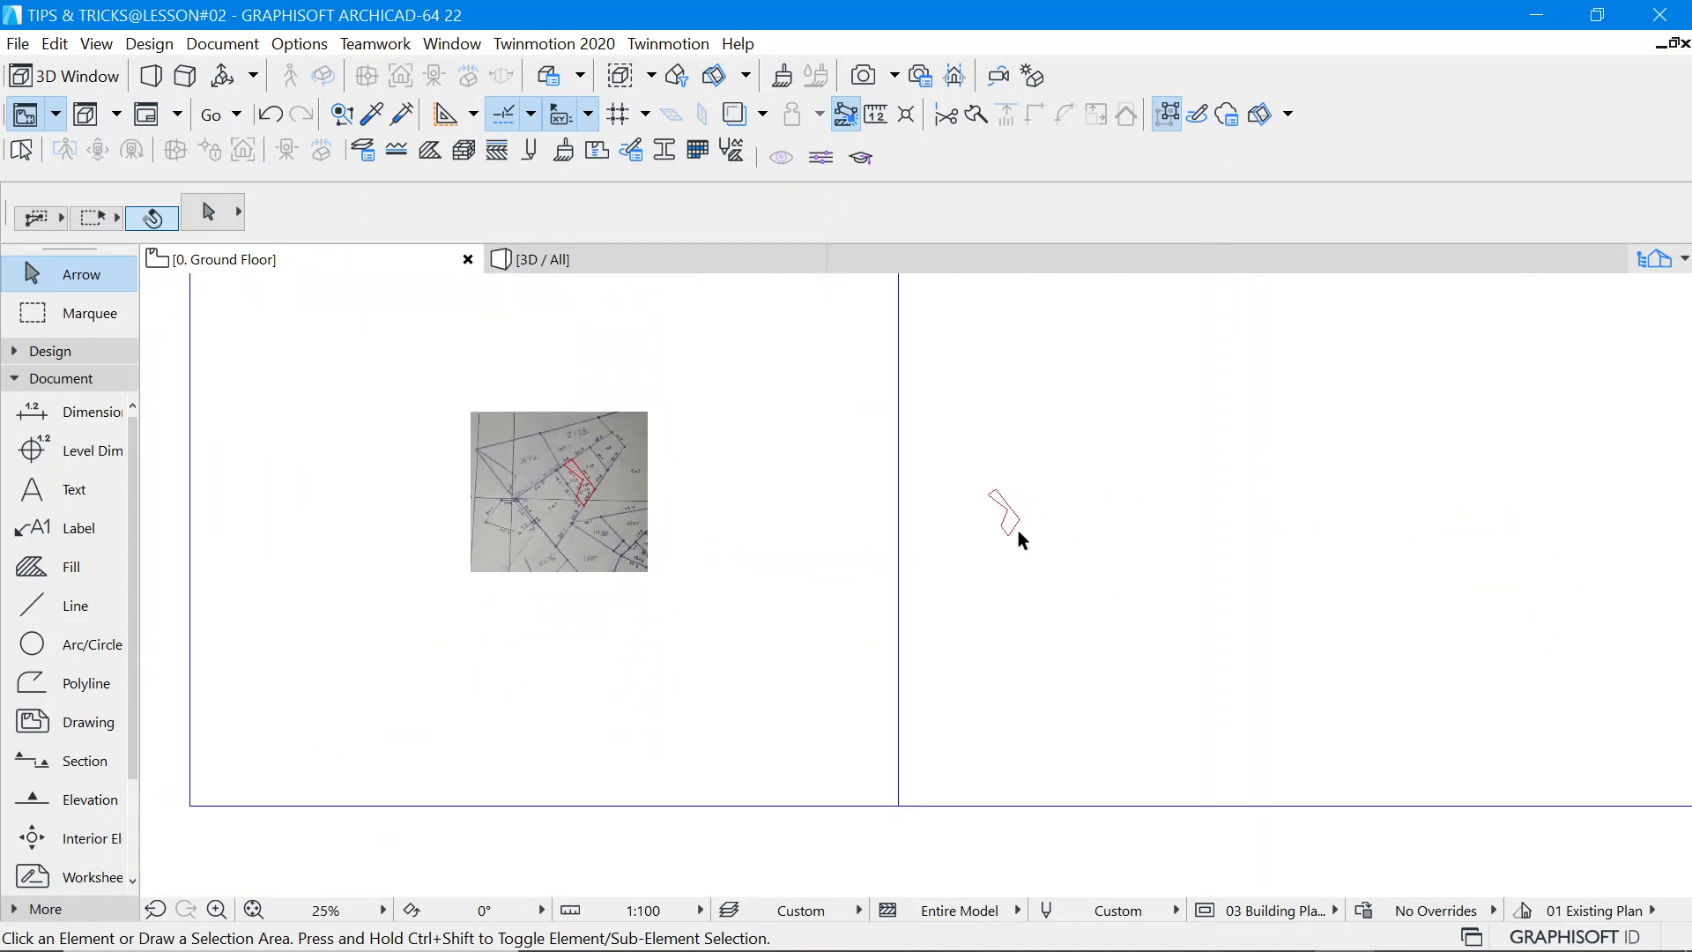
pyautogui.scroll(6, 1013, 503)
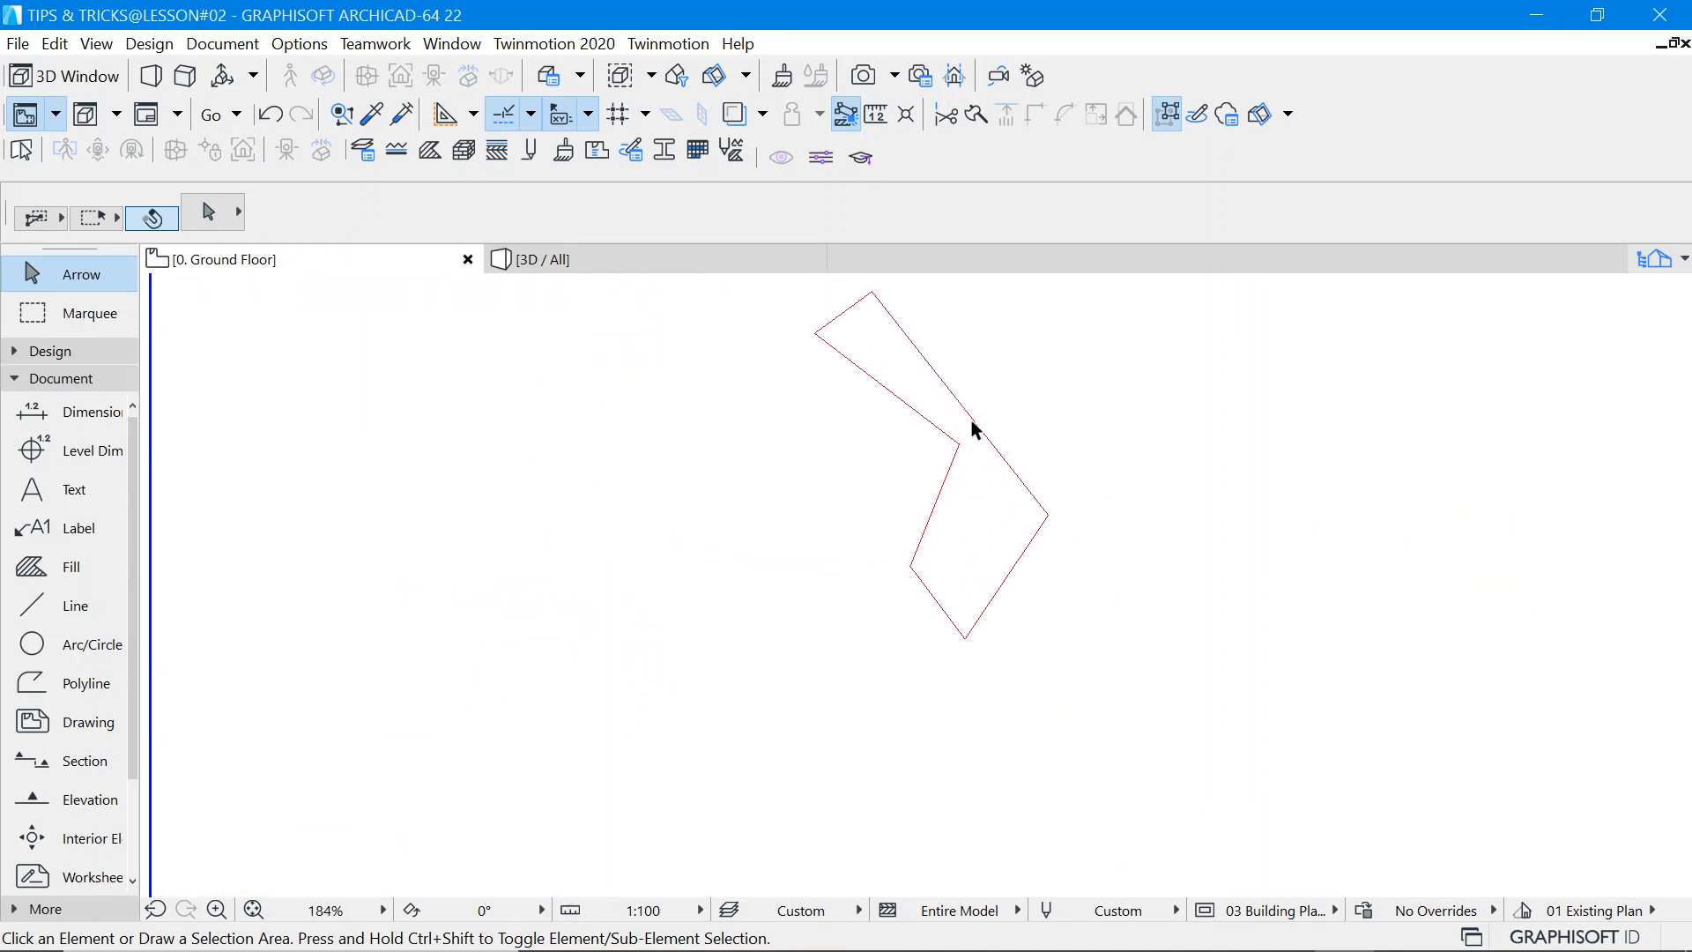
pyautogui.click(917, 344)
pyautogui.scroll(-3, 872, 377)
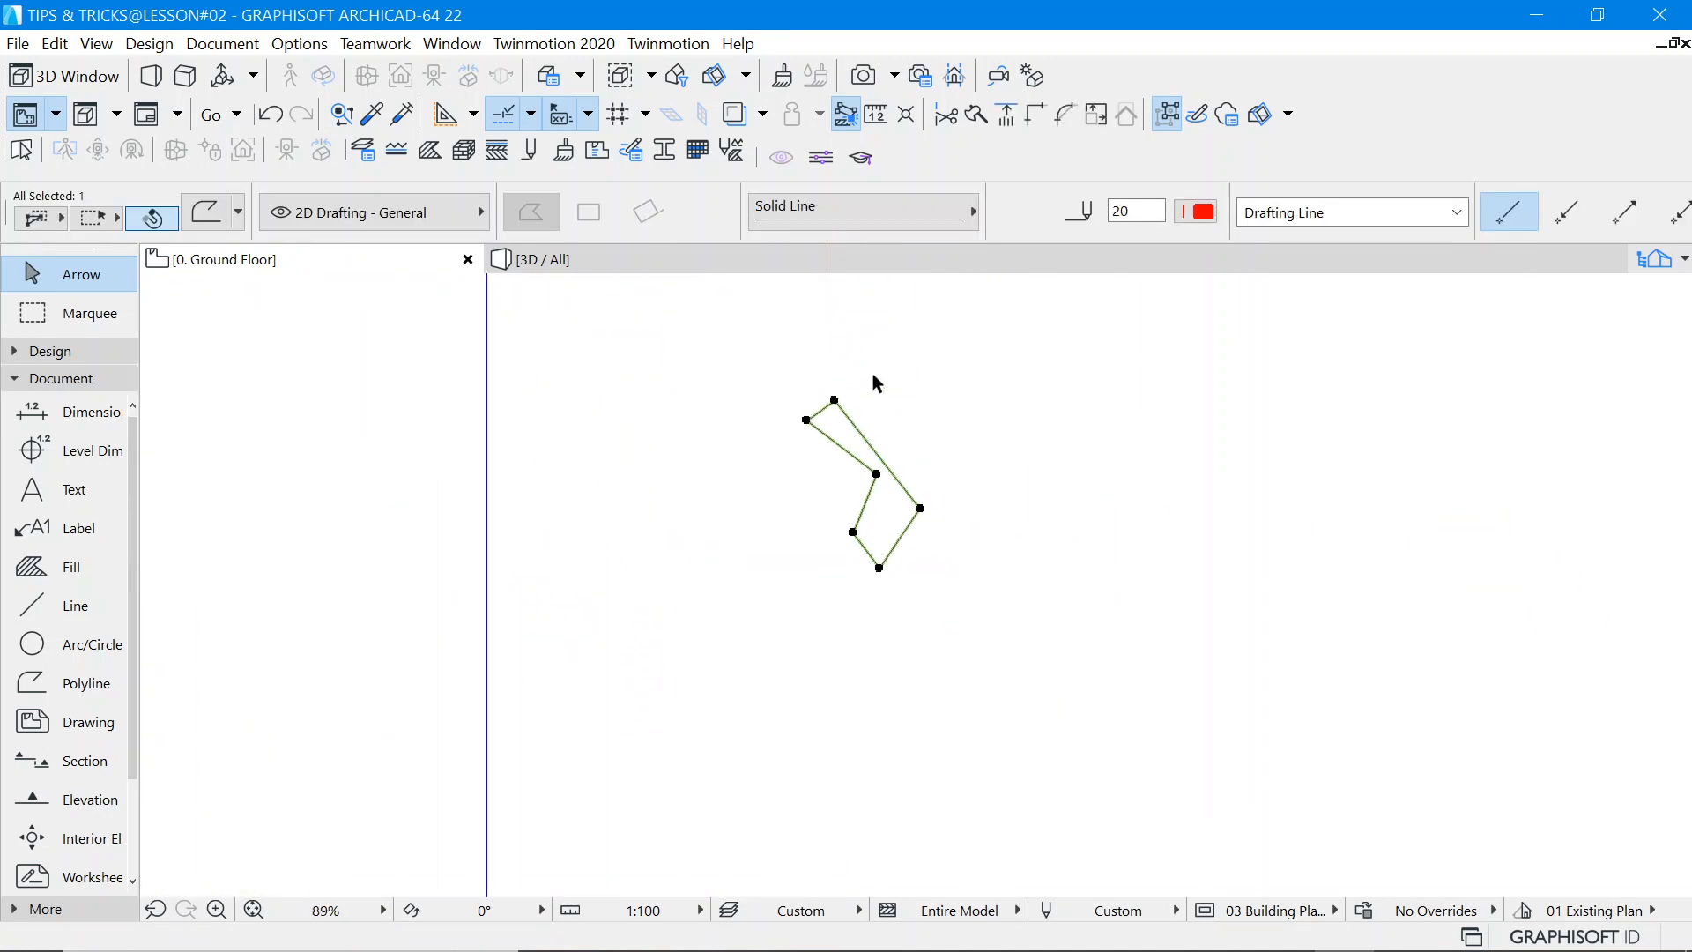
pyautogui.click(1169, 115)
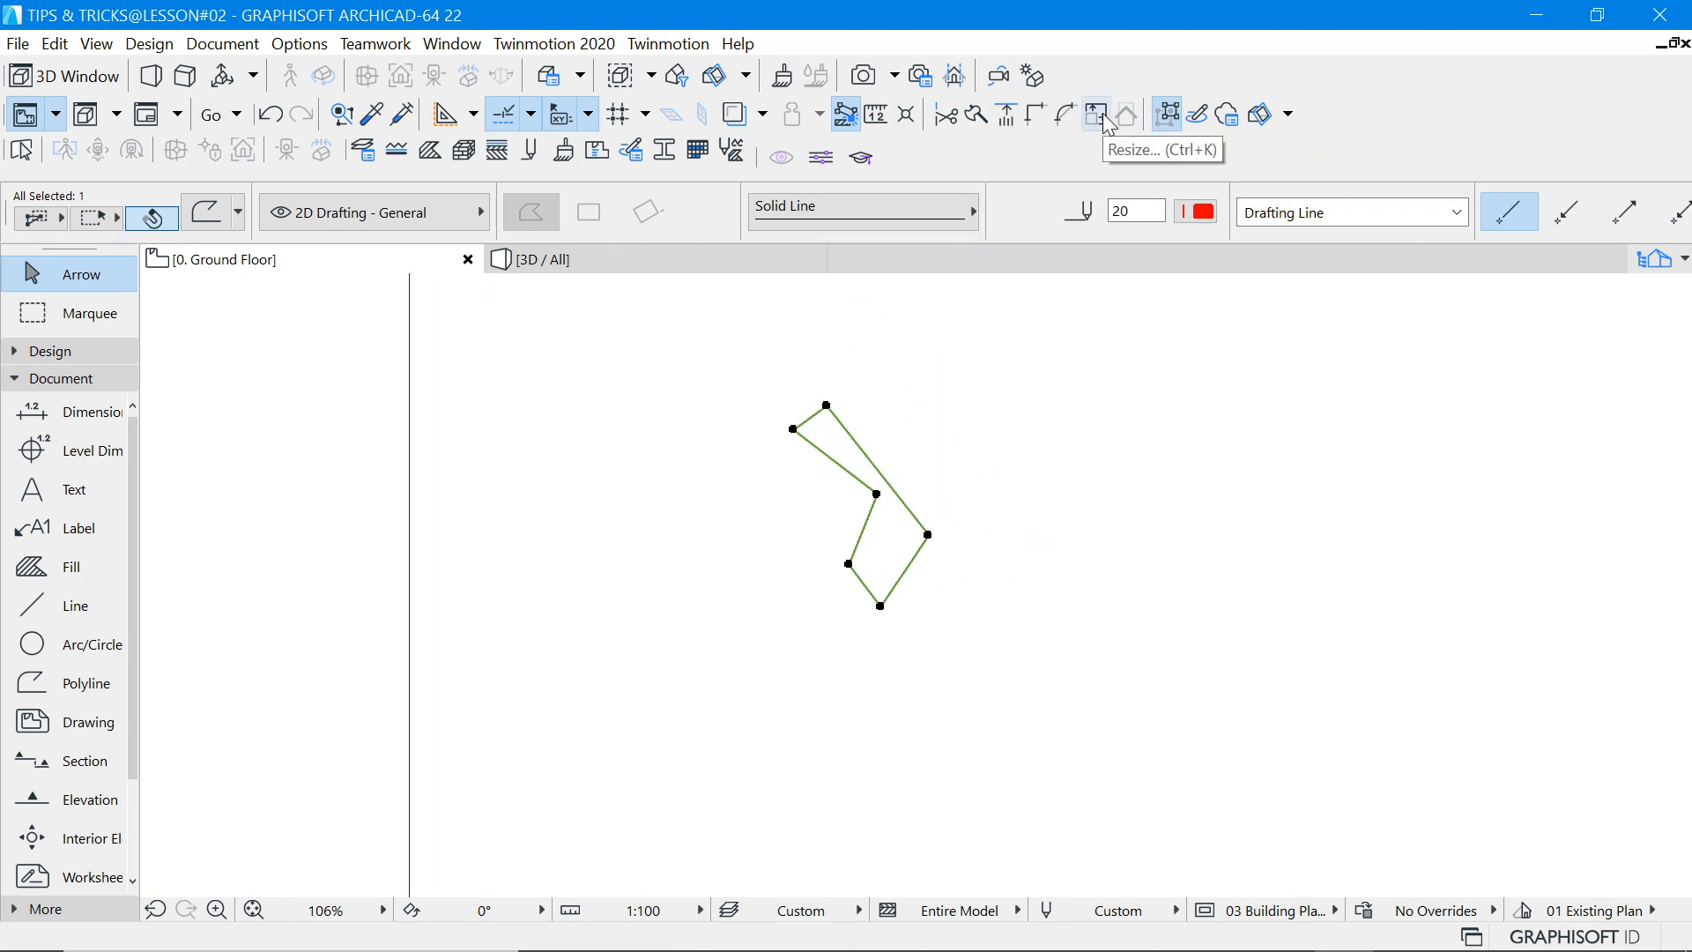
pyautogui.click(1097, 114)
pyautogui.click(954, 569)
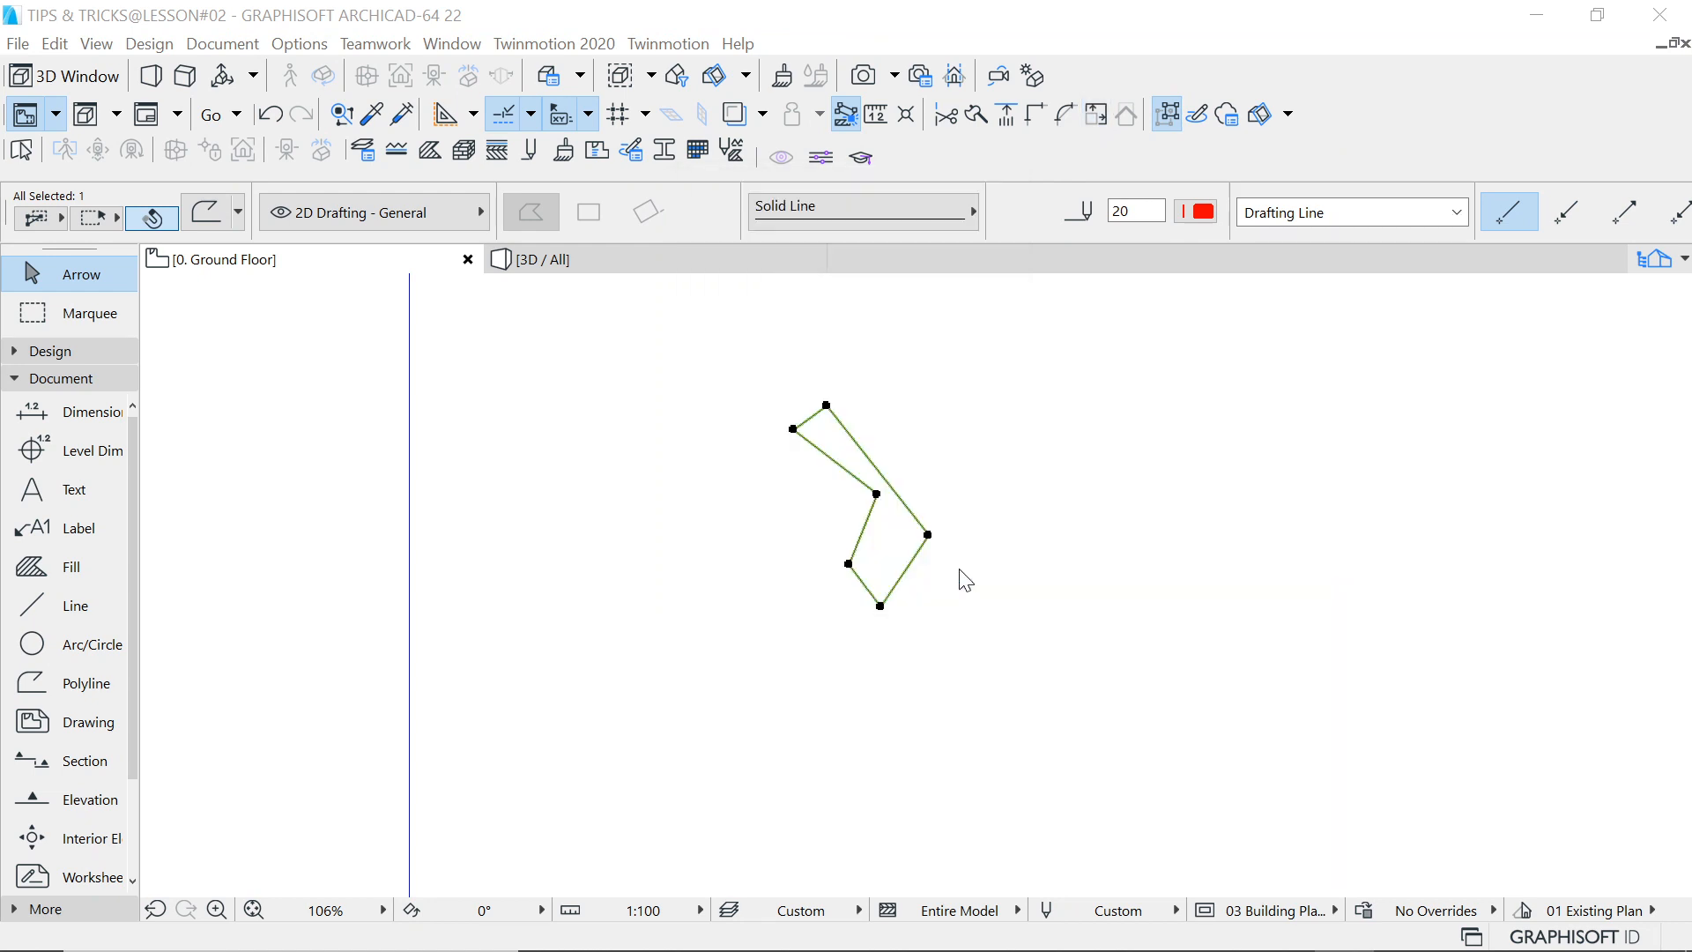
pyautogui.click(791, 342)
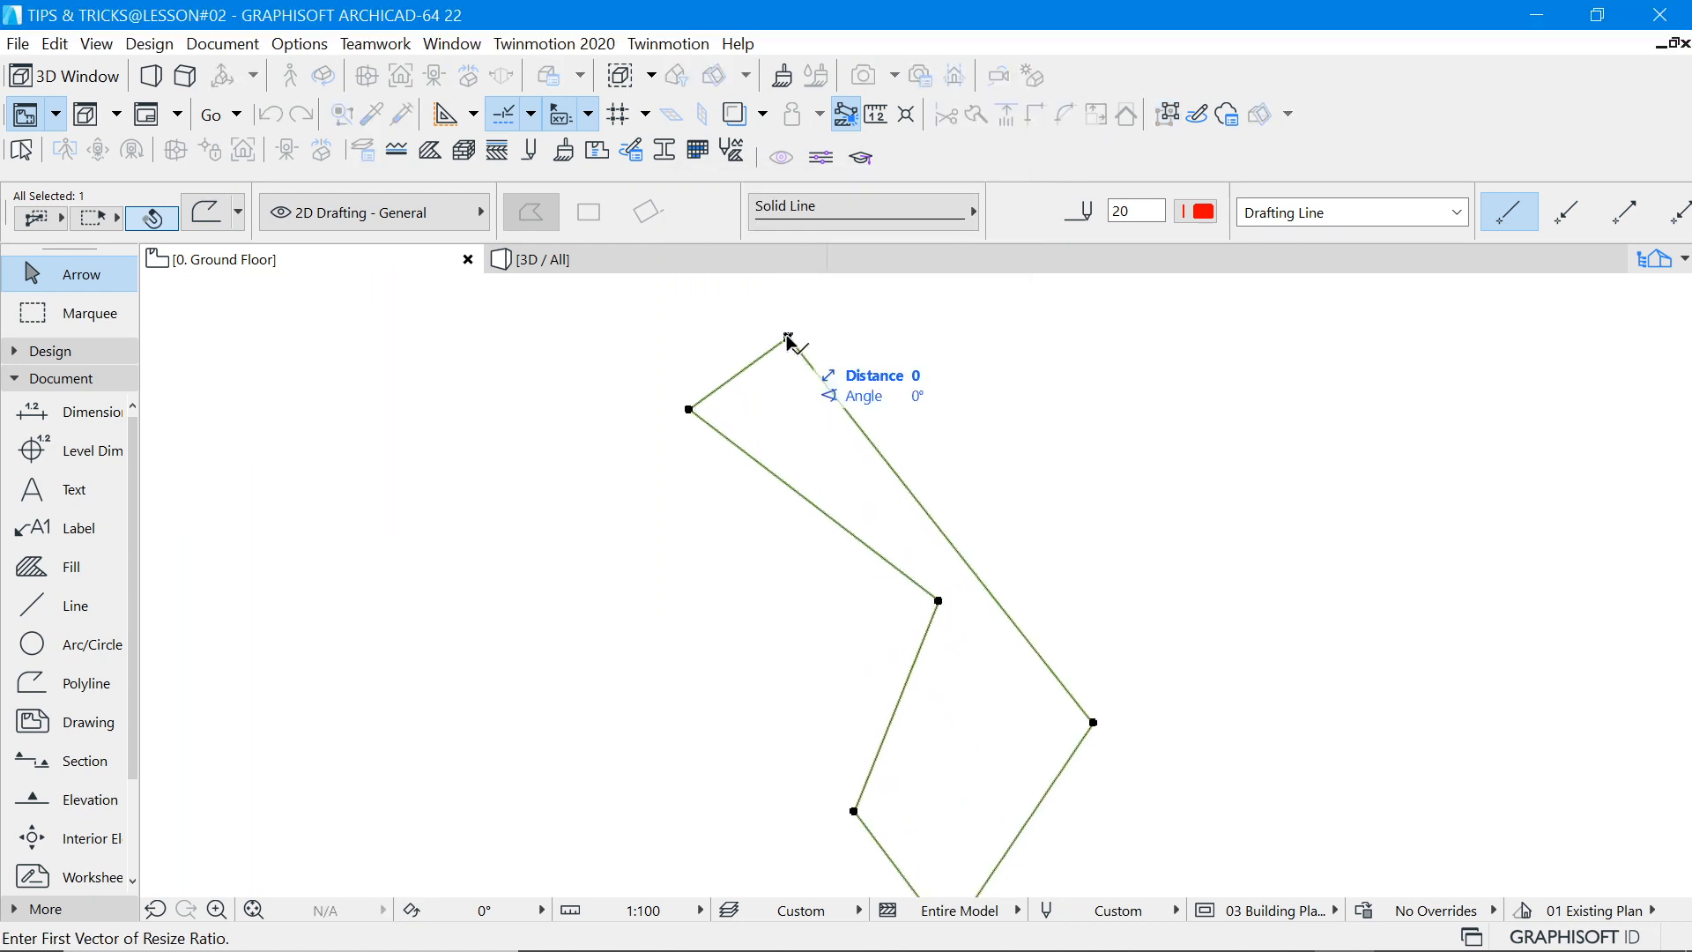
# Use the outline's long straight side as the resize reference and set its length to 49400.
pyautogui.scroll(-5, 1087, 509)
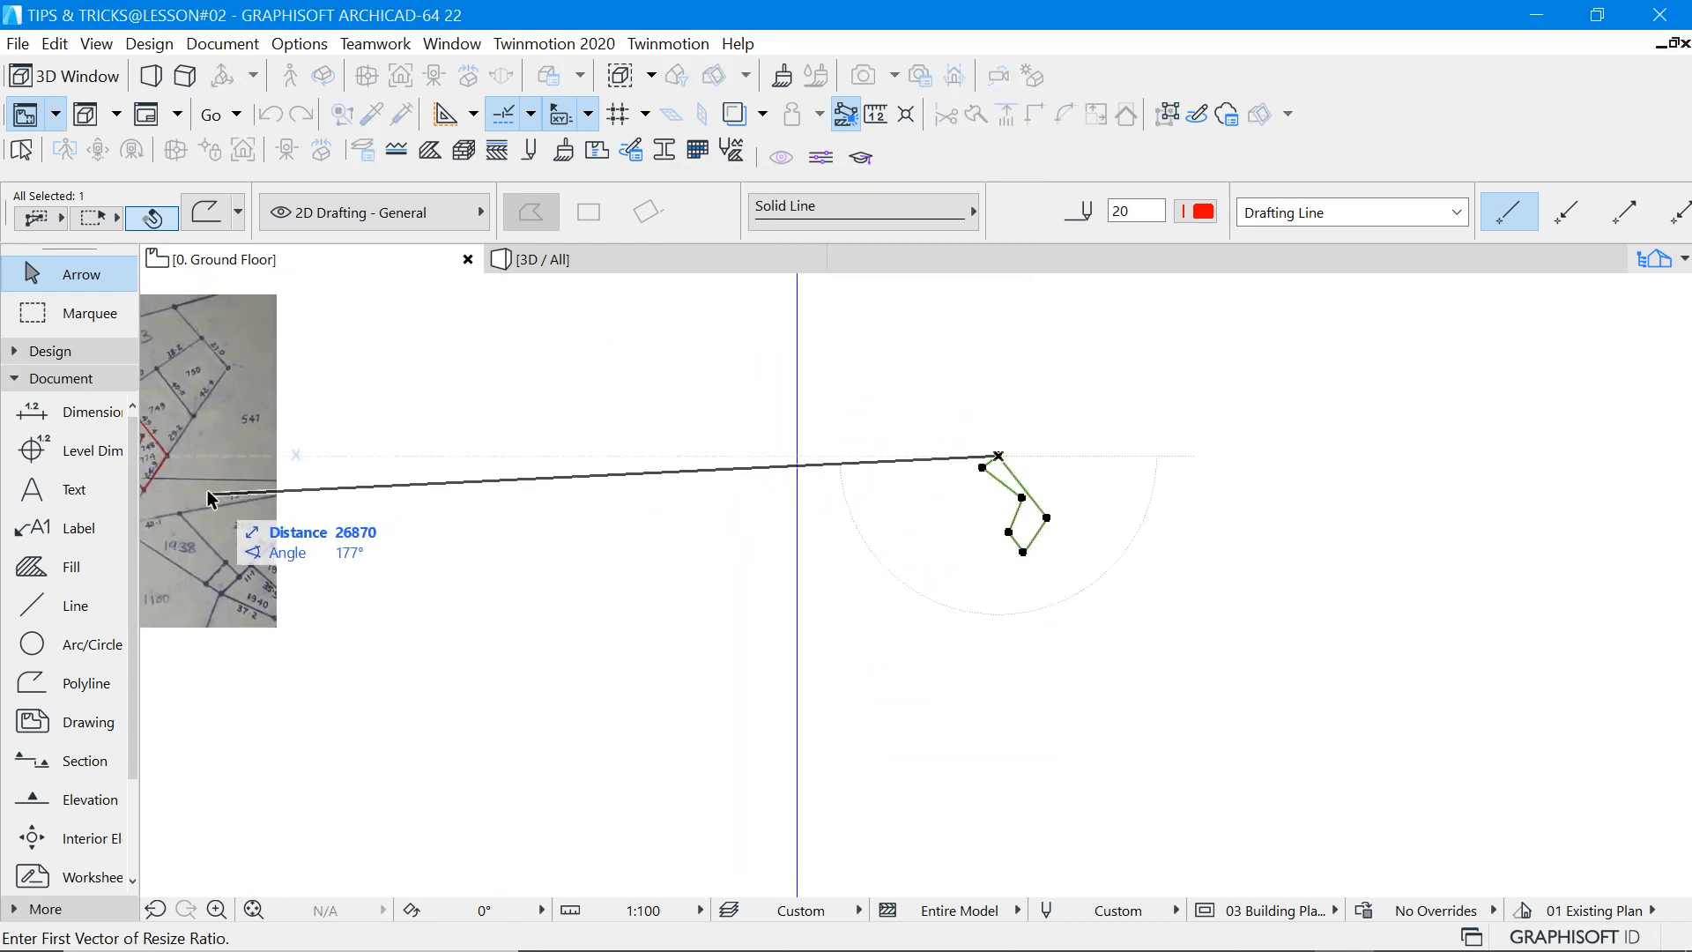
pyautogui.scroll(5, 199, 467)
pyautogui.scroll(-3, 189, 447)
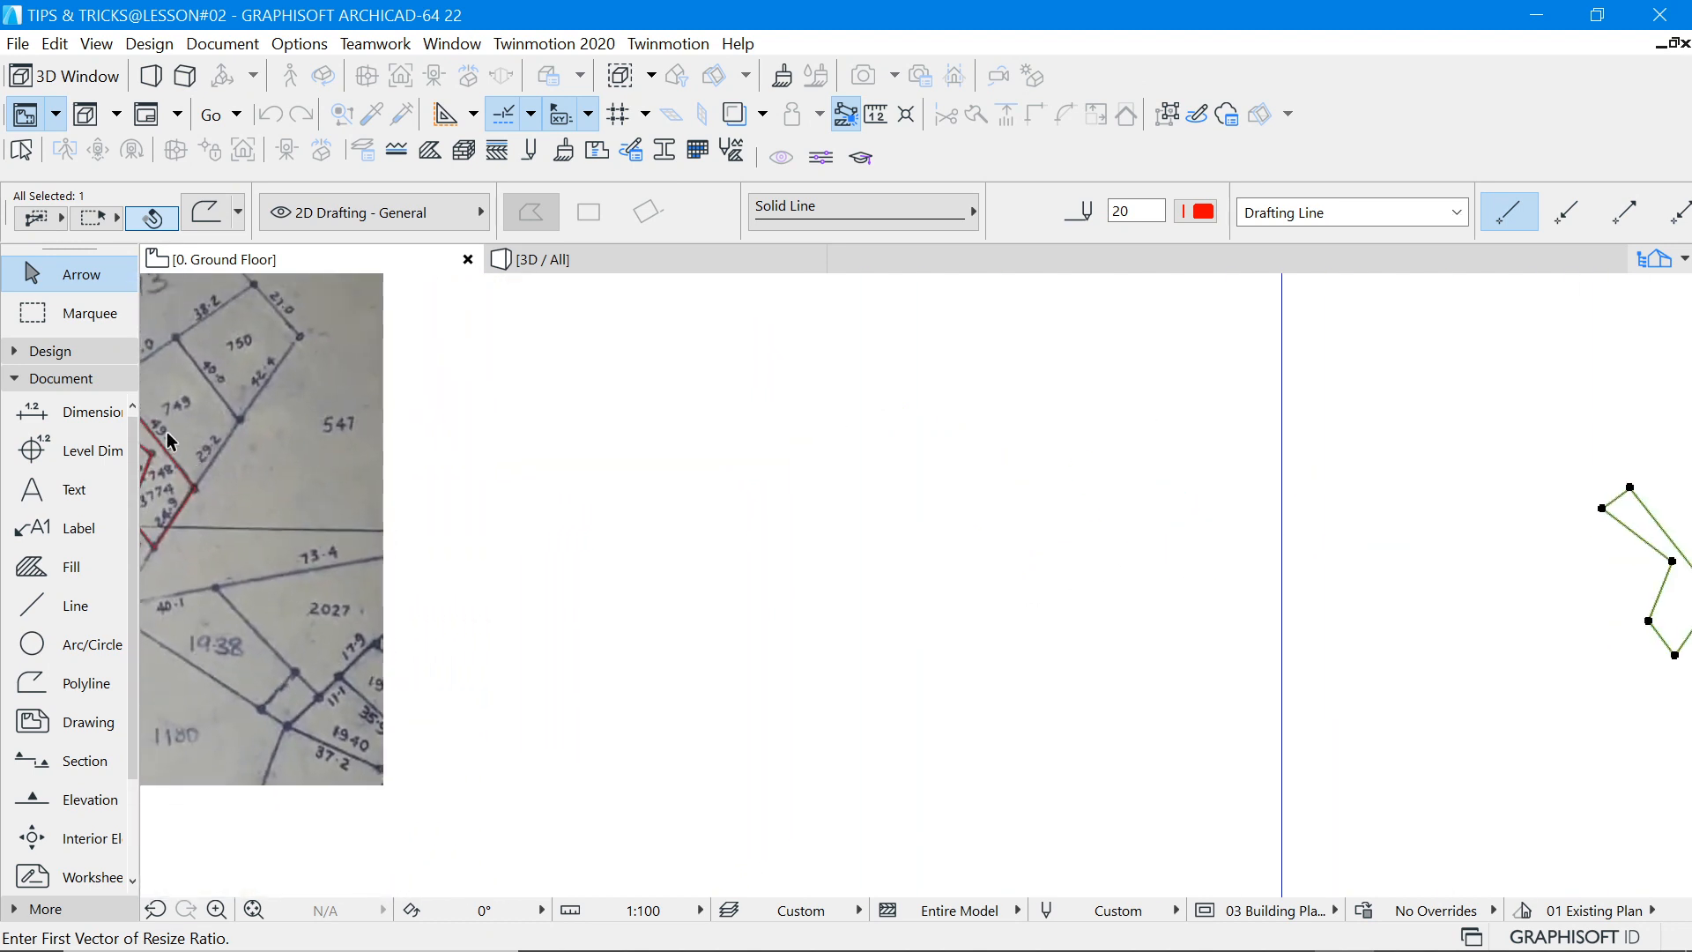
pyautogui.scroll(2, 167, 431)
pyautogui.scroll(-4, 168, 431)
pyautogui.scroll(5, 1260, 551)
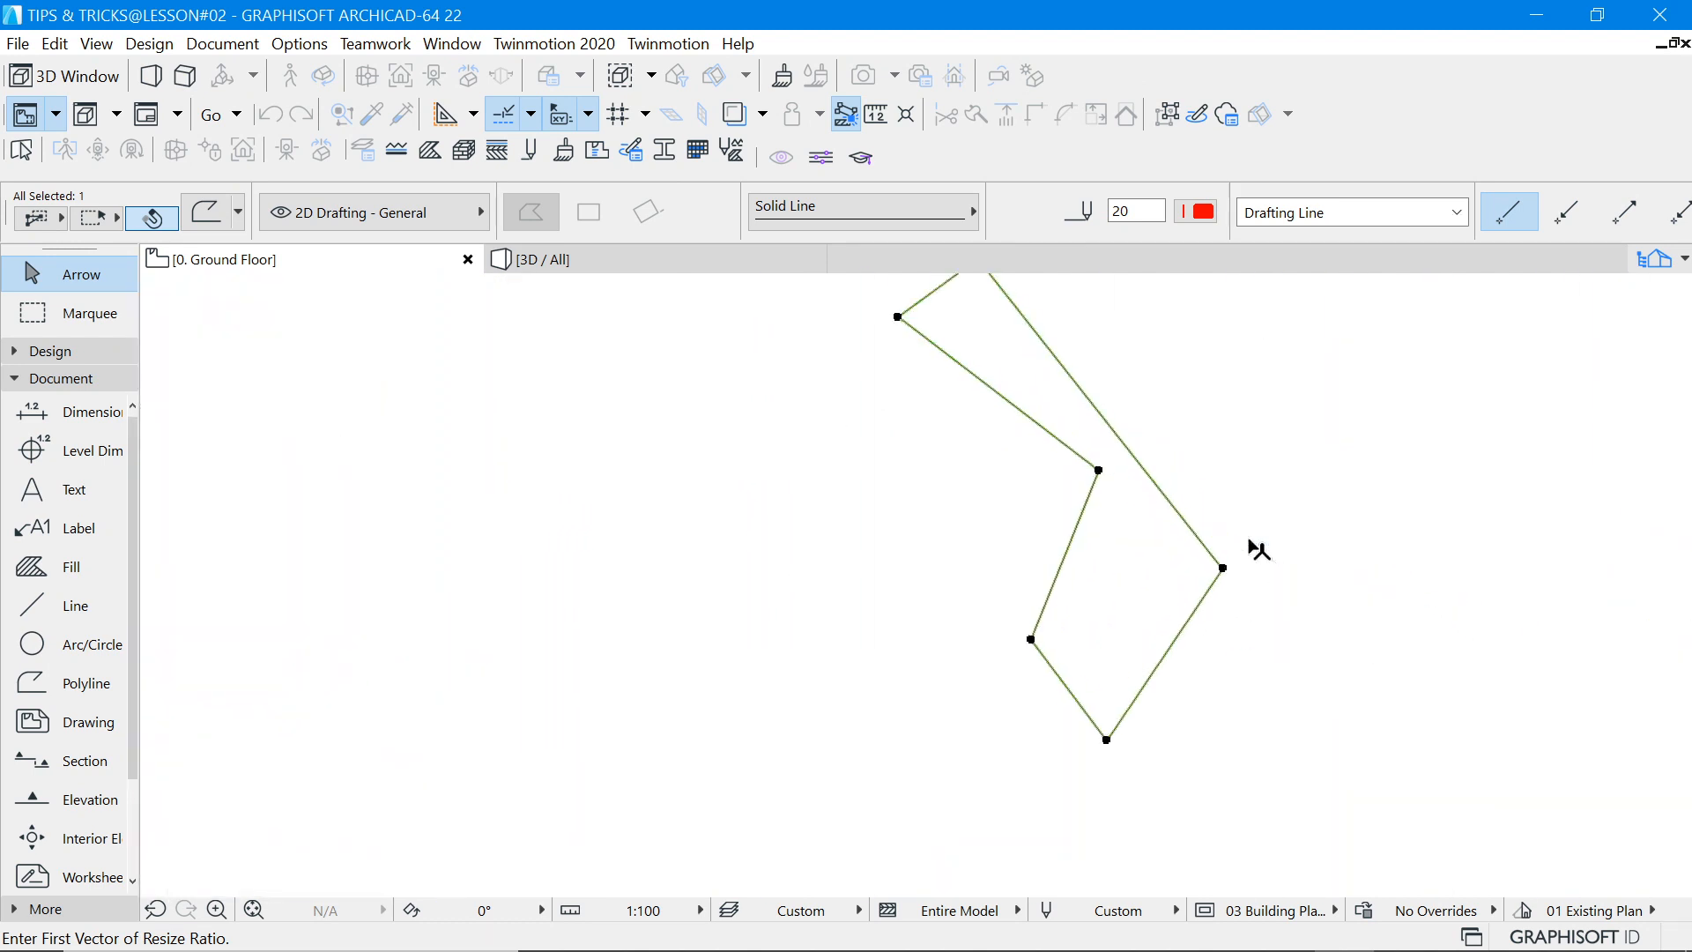
pyautogui.click(1221, 570)
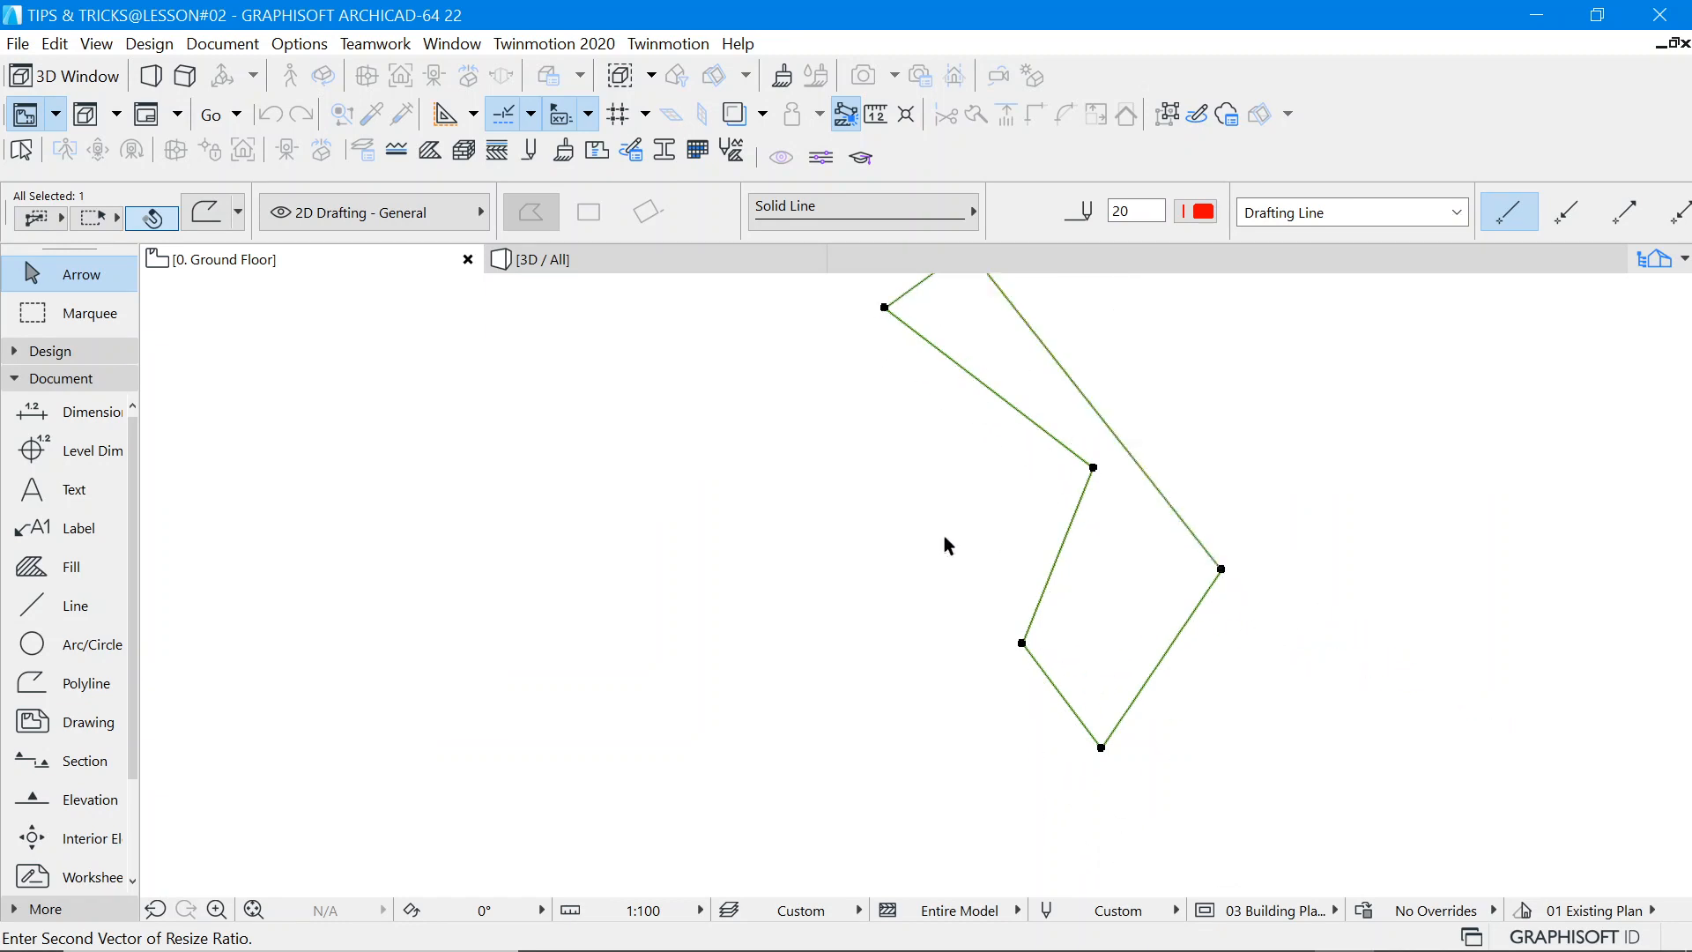
pyautogui.scroll(-3, 945, 540)
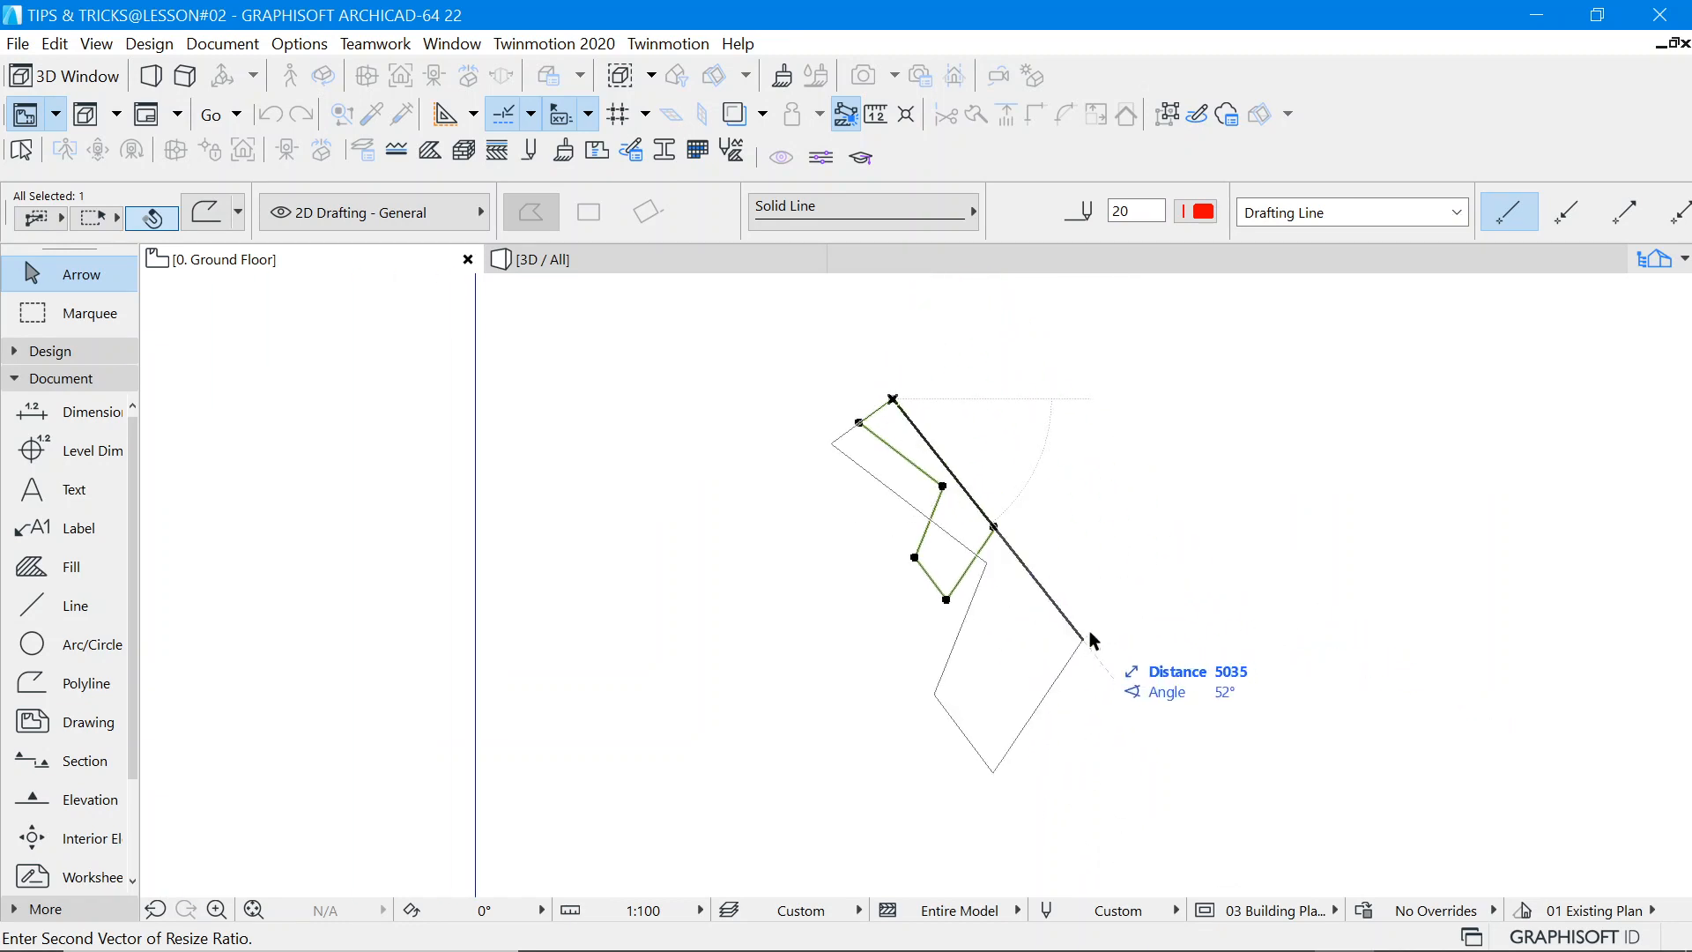
pyautogui.write('400')
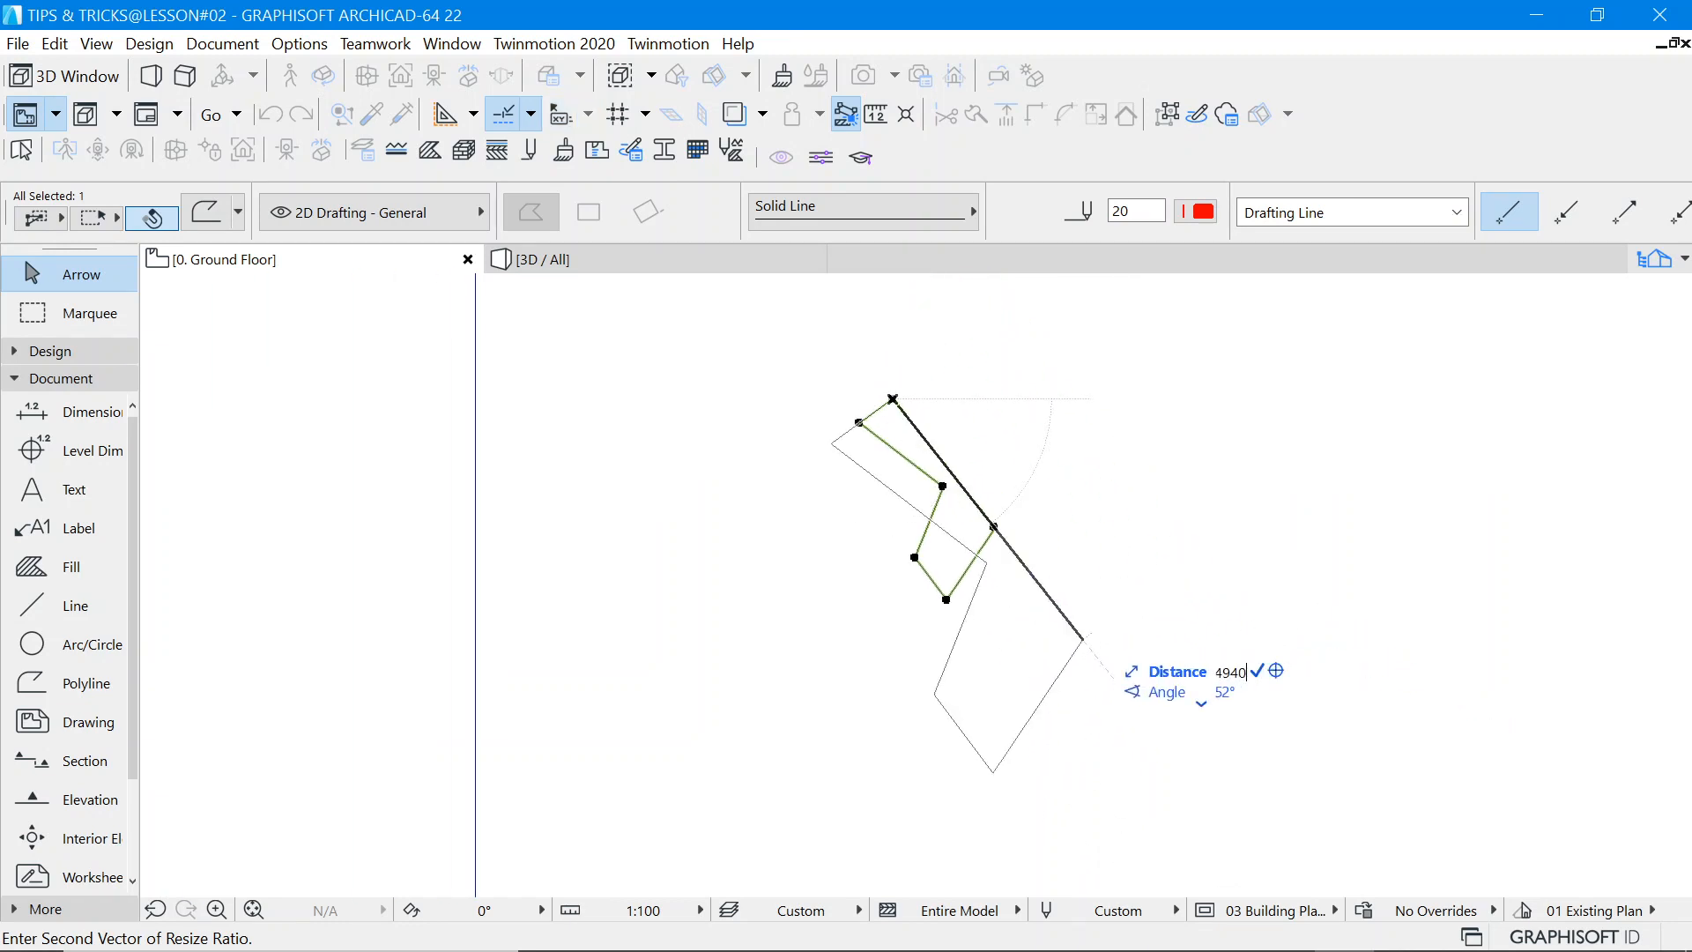
pyautogui.press('Return')
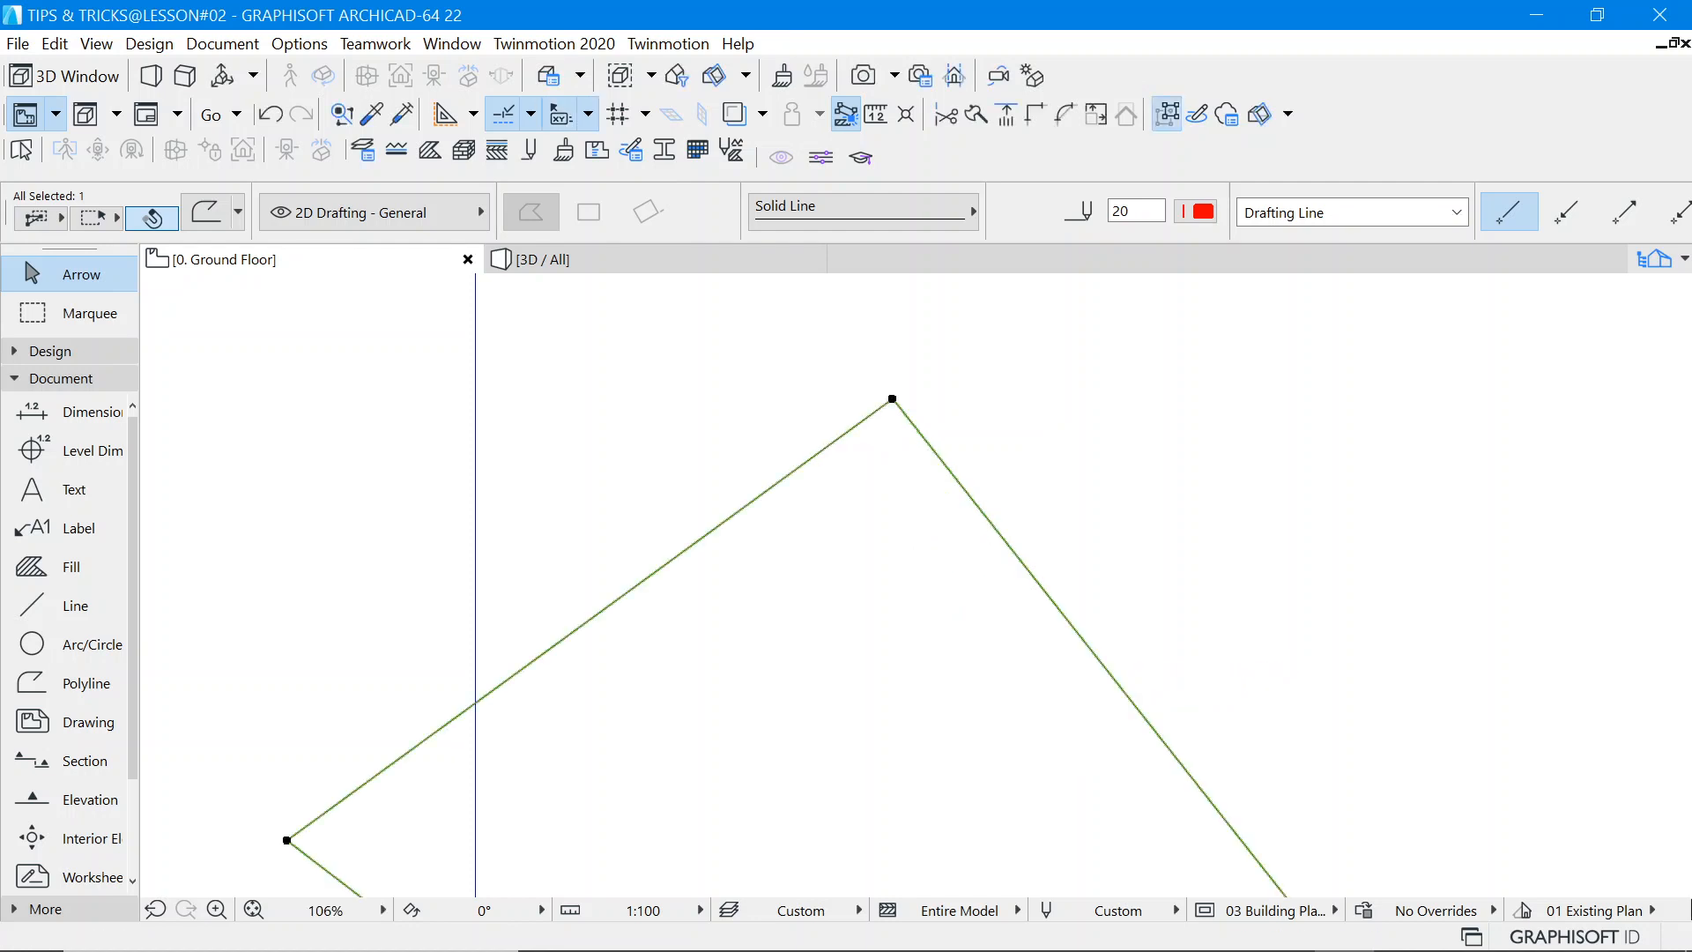
# Drag the enlarged outline by its corner between the 49.4 and 24.9 sides into the large empty middle frame.
pyautogui.scroll(-10, 1133, 593)
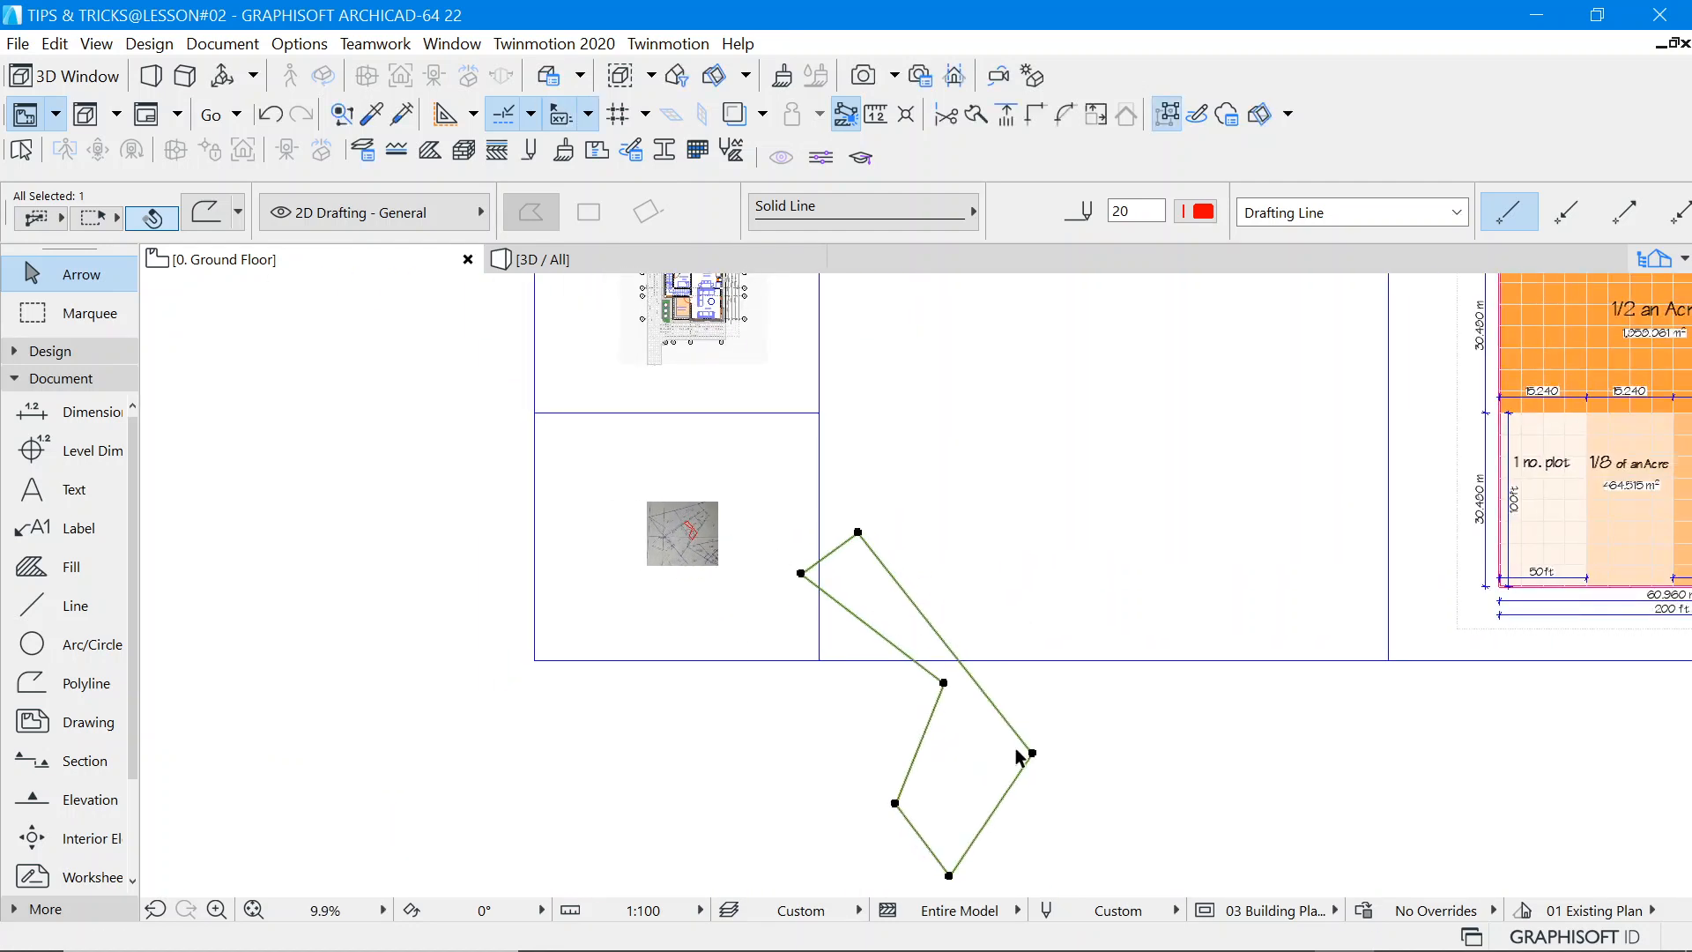
pyautogui.click(1033, 754)
pyautogui.click(188, 329)
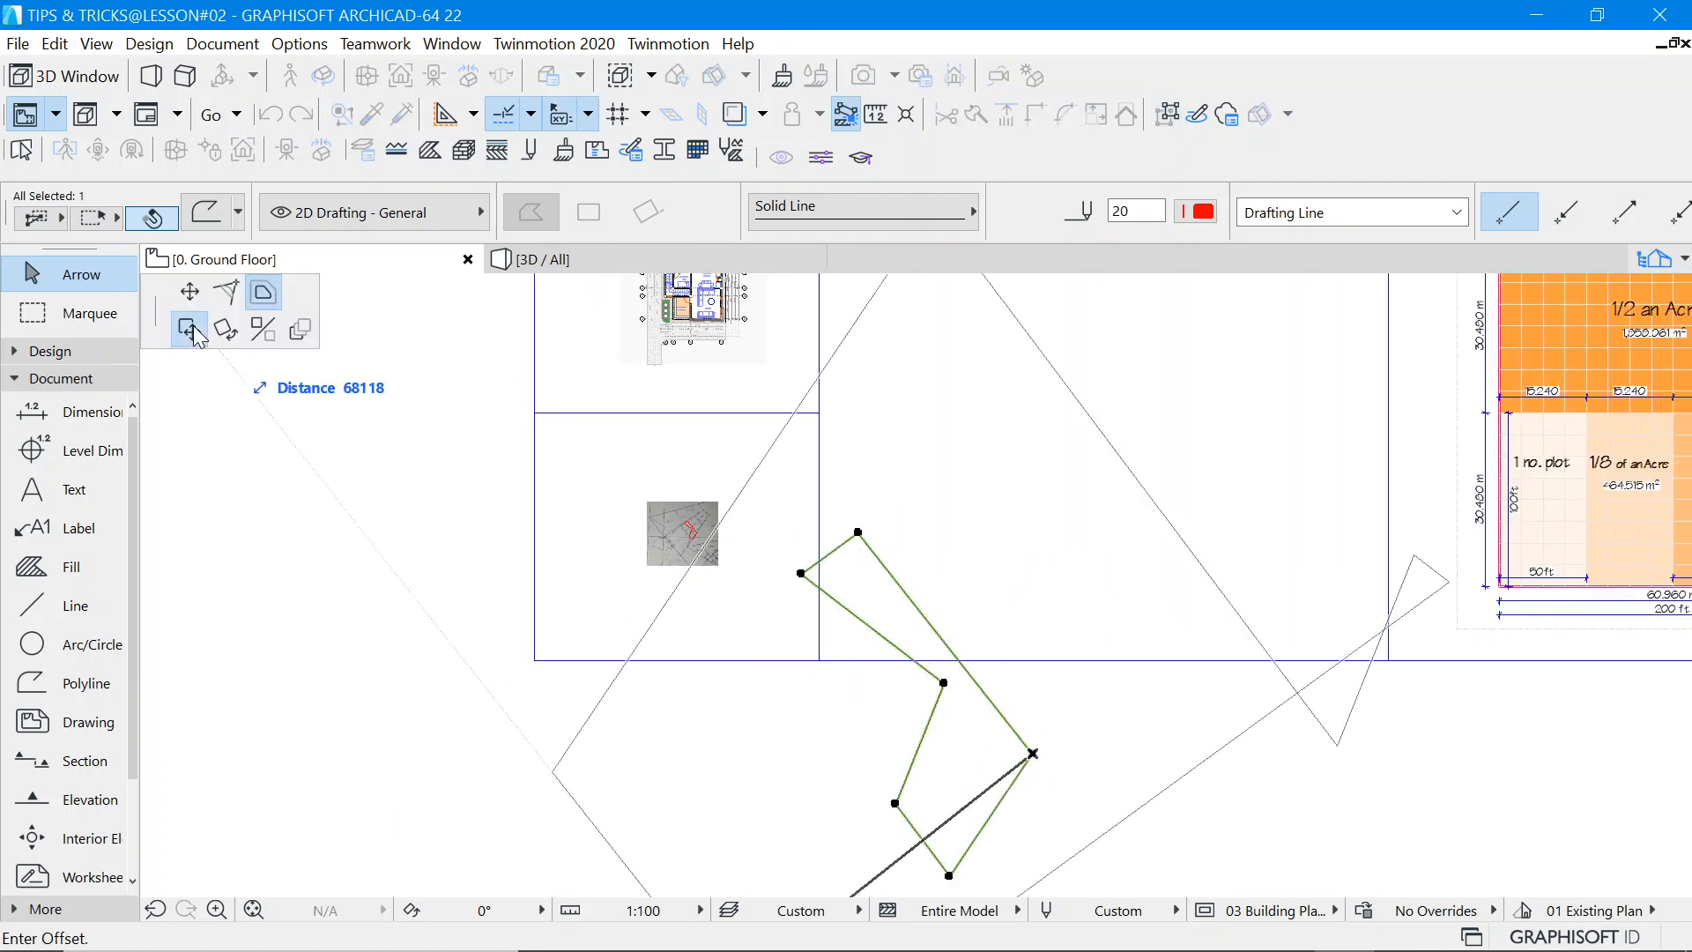
pyautogui.click(193, 327)
pyautogui.scroll(-4, 926, 701)
pyautogui.scroll(3, 1065, 583)
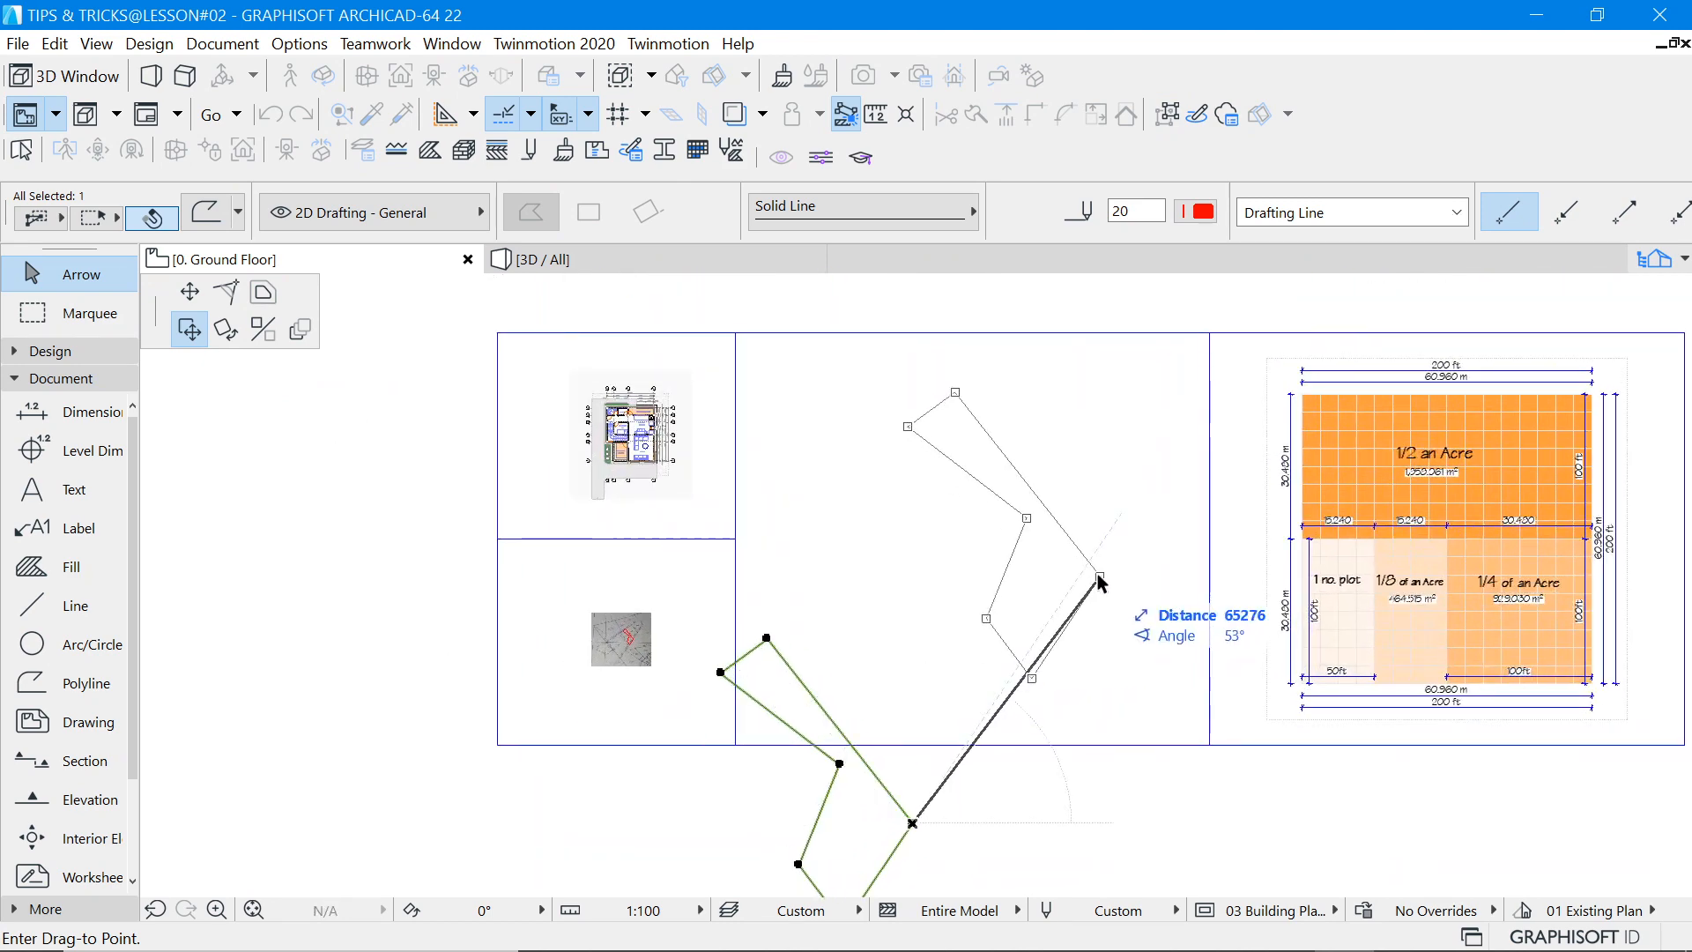
pyautogui.click(1070, 565)
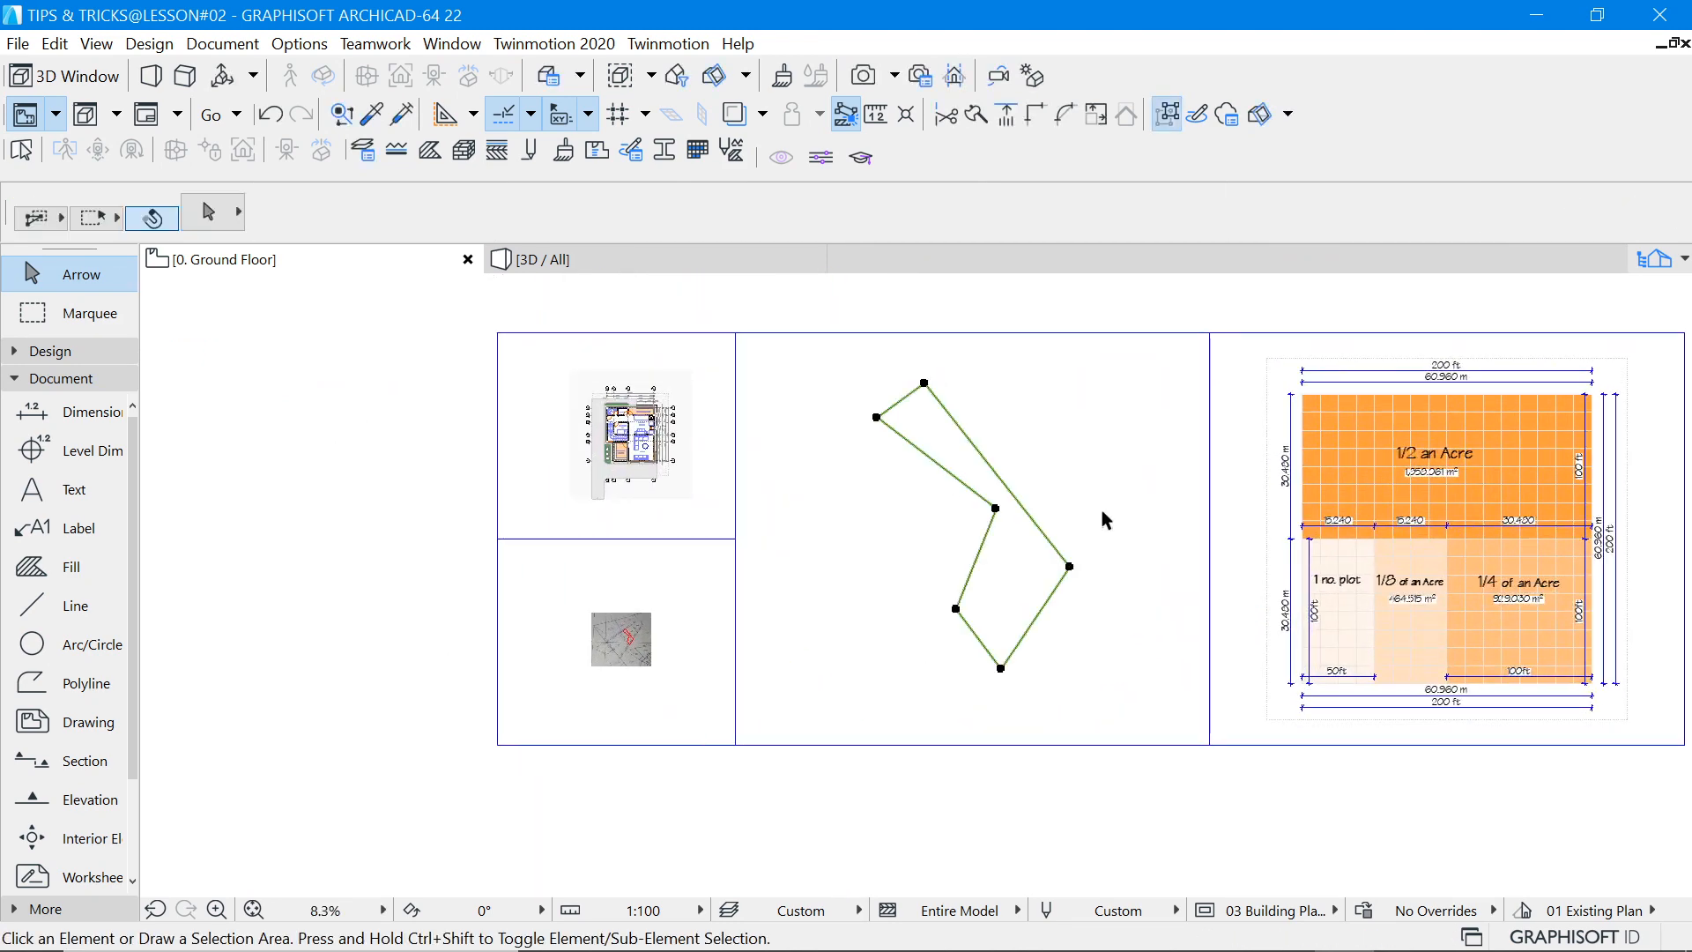
pyautogui.click(1102, 510)
# Dimension the outline's long straight side, placing the dimension line just outside the plot.
pyautogui.scroll(4, 1017, 442)
pyautogui.scroll(-3, 935, 512)
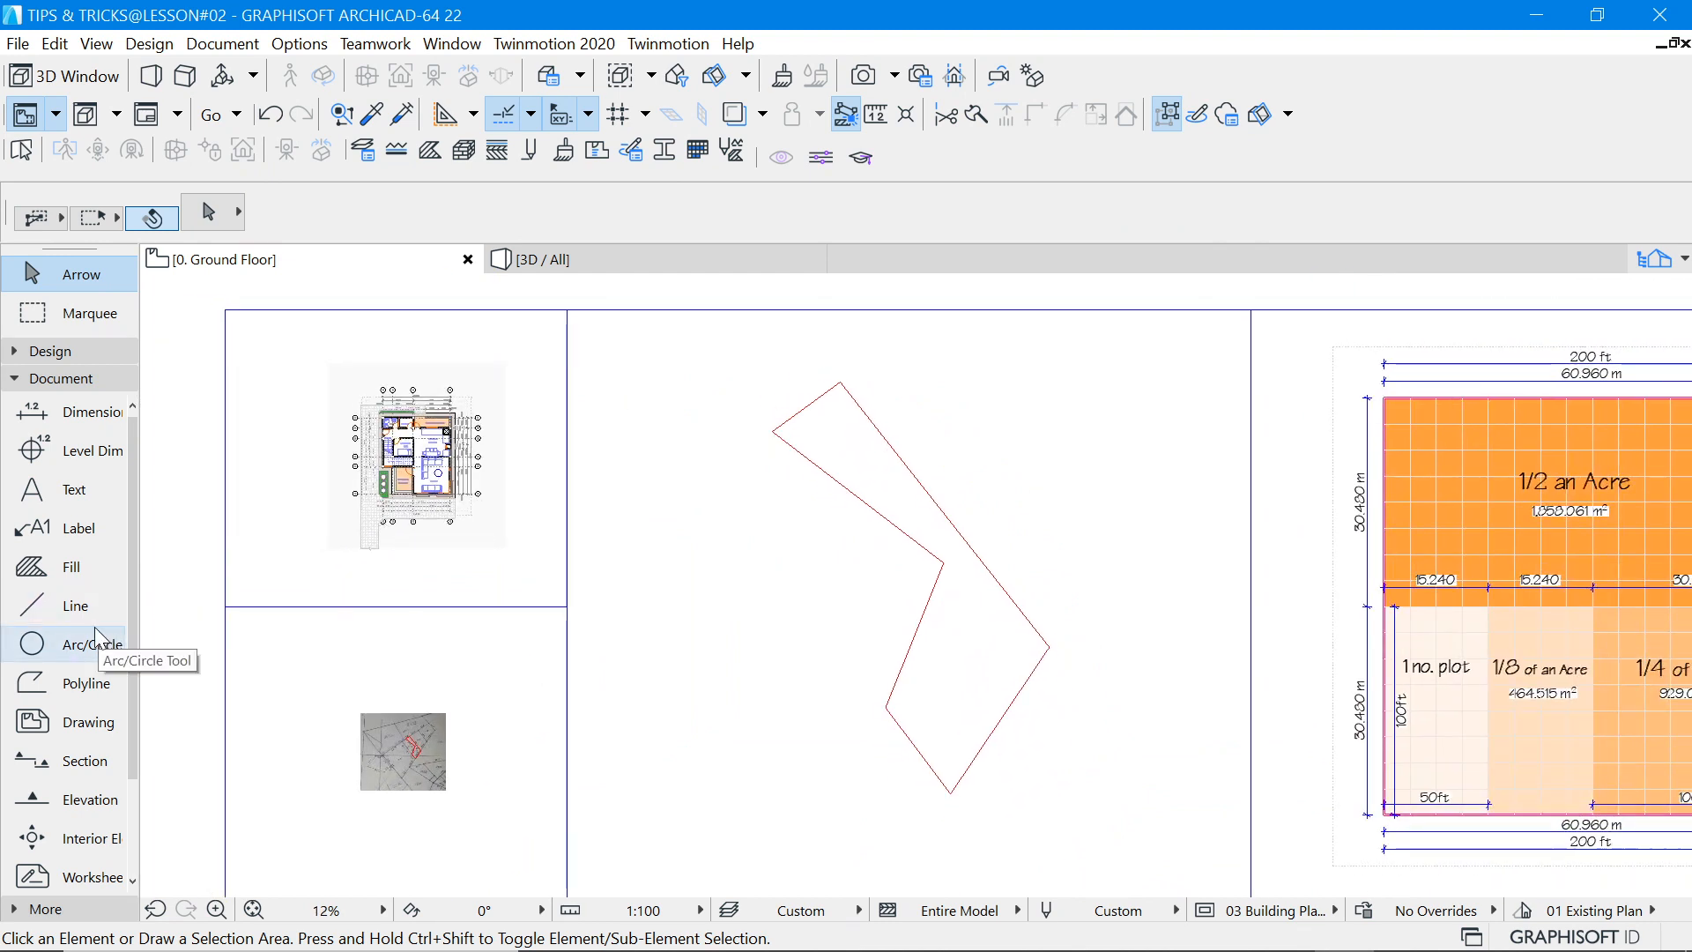
pyautogui.click(49, 411)
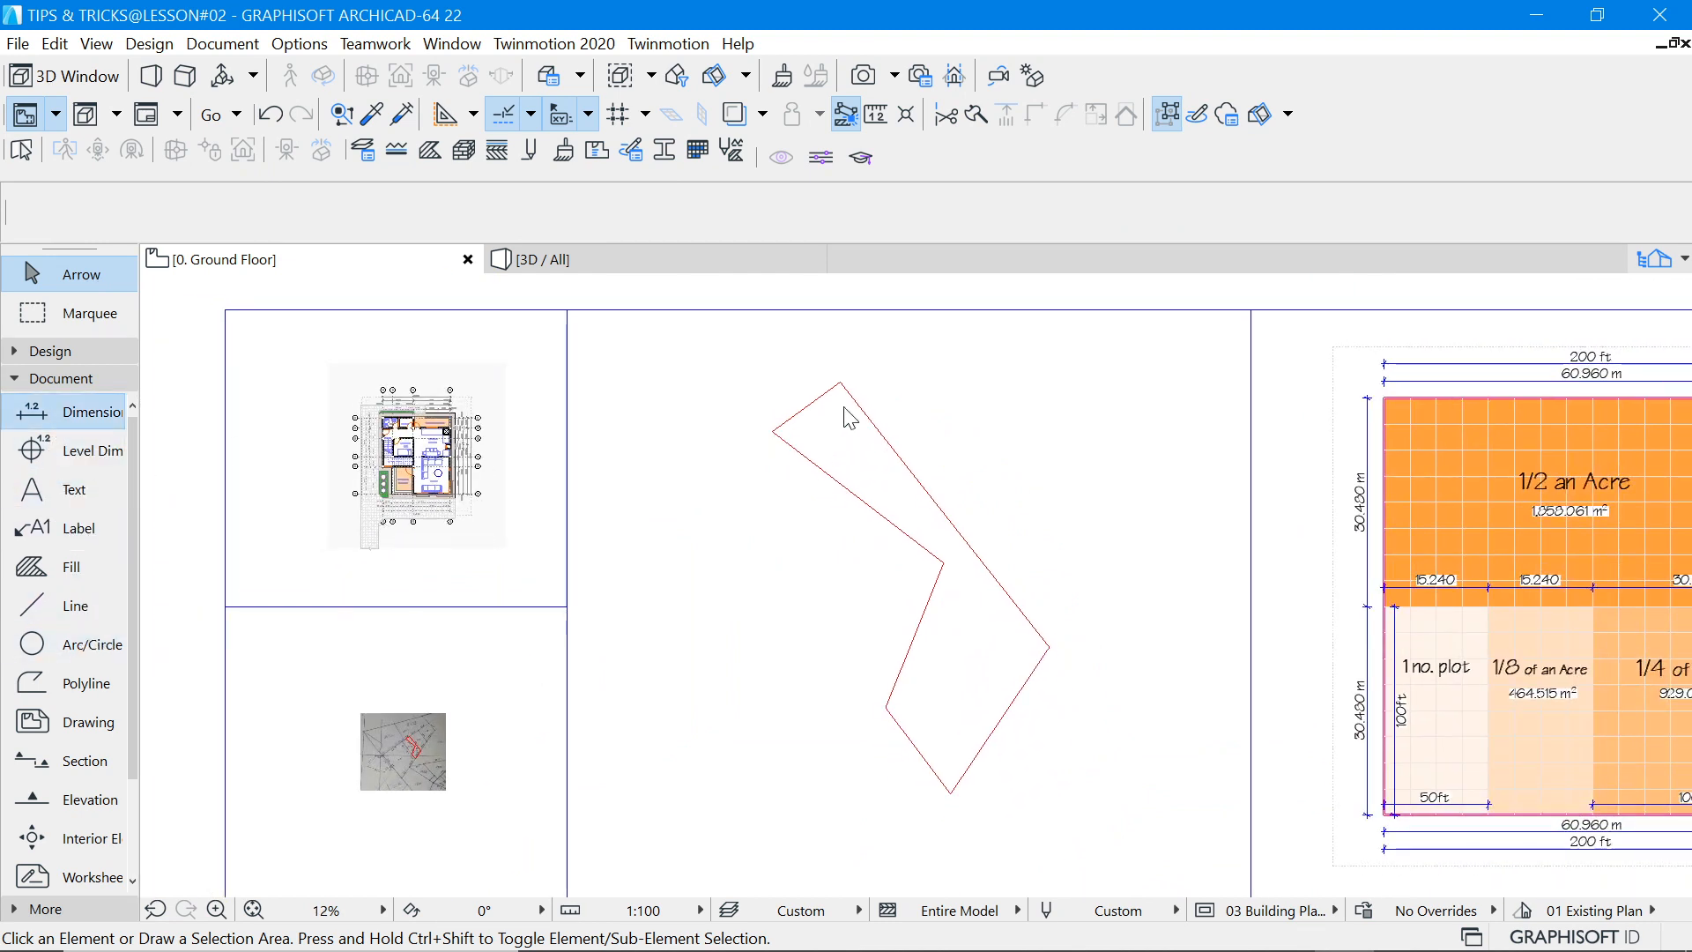
pyautogui.click(840, 383)
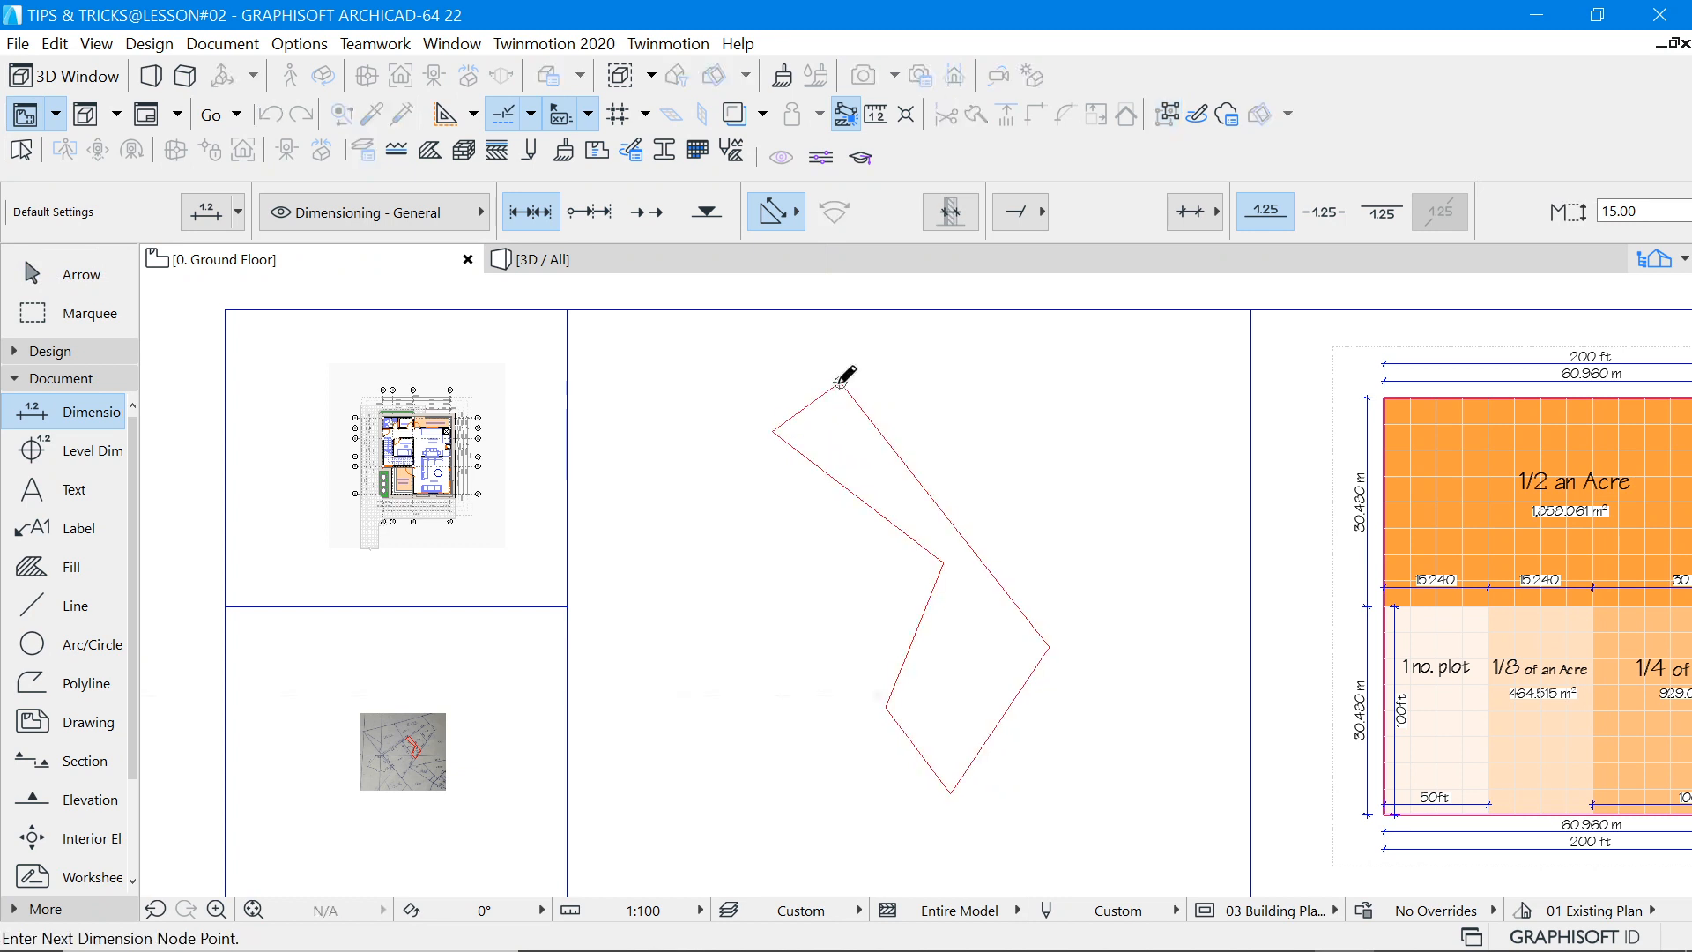
pyautogui.doubleClick(1050, 648)
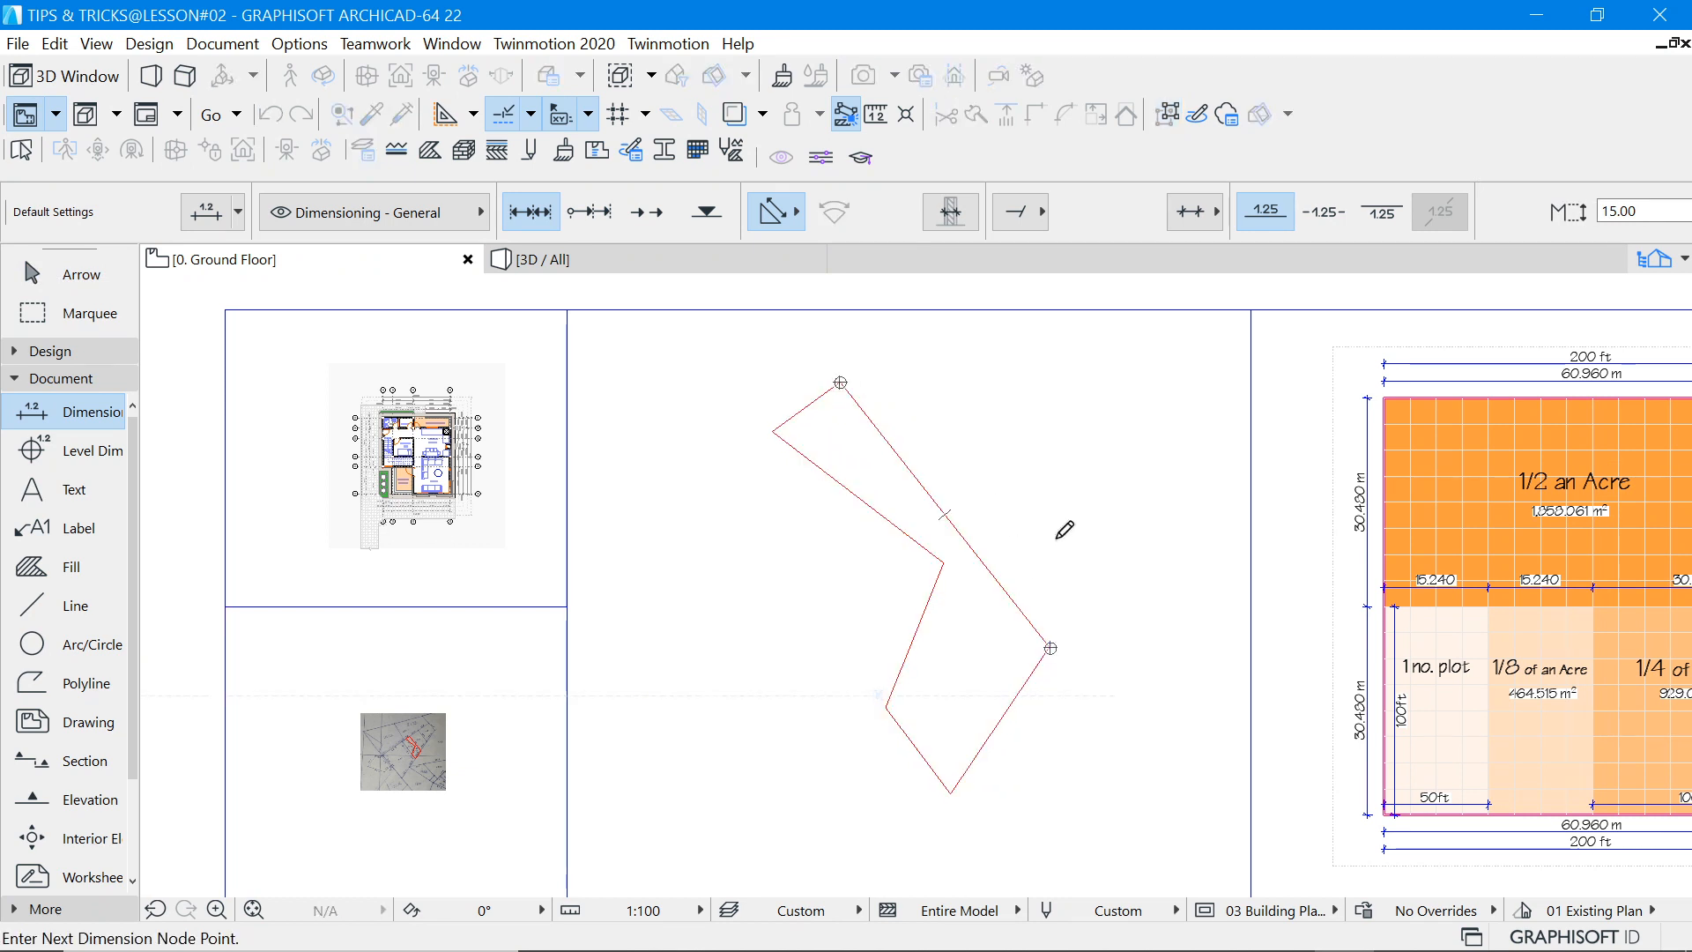
pyautogui.click(981, 506)
pyautogui.scroll(4, 982, 509)
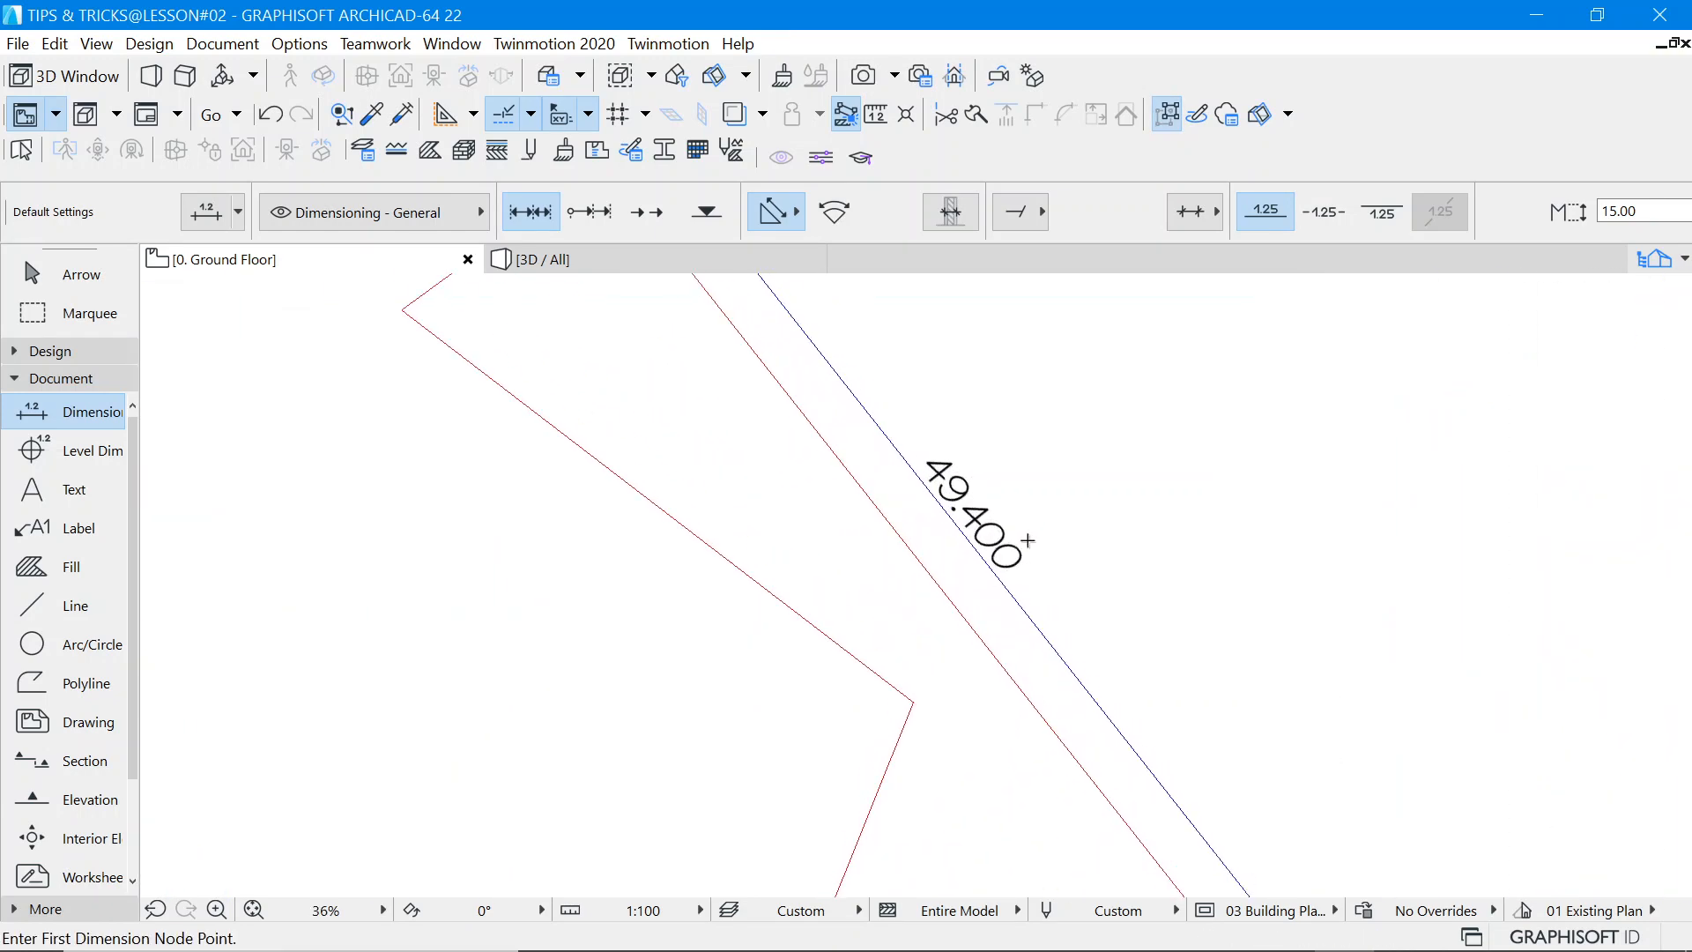
# Dimension the outline's short upper side, placing the dimension line just outside the plot.
pyautogui.scroll(-4, 1028, 540)
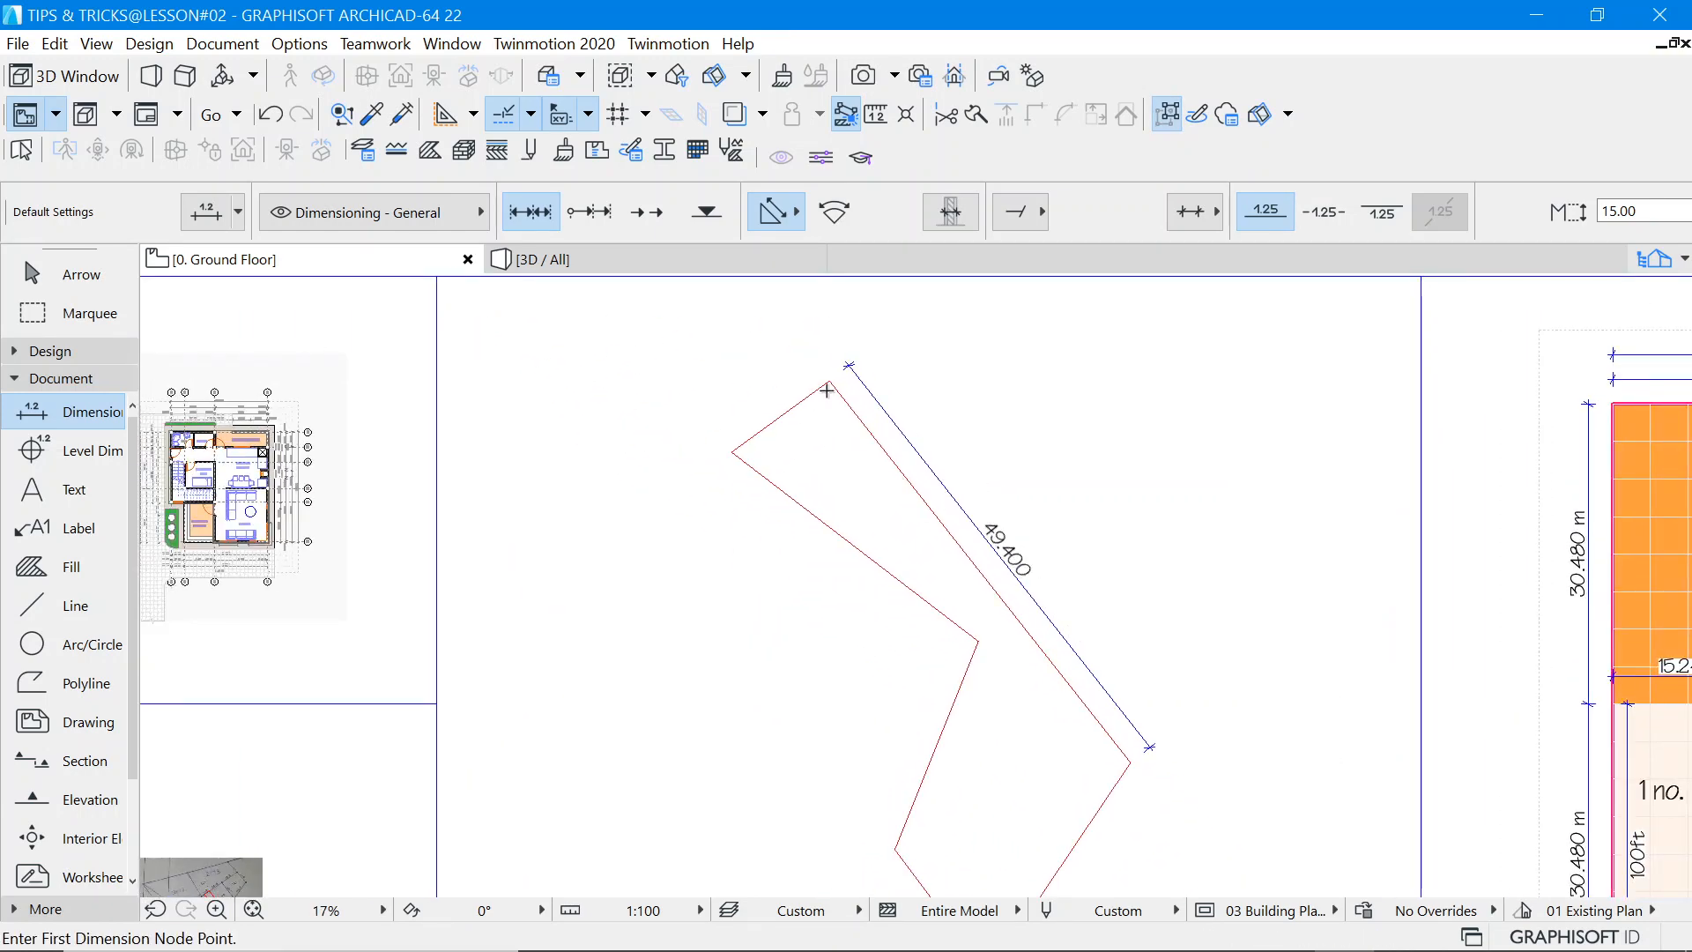
pyautogui.click(830, 381)
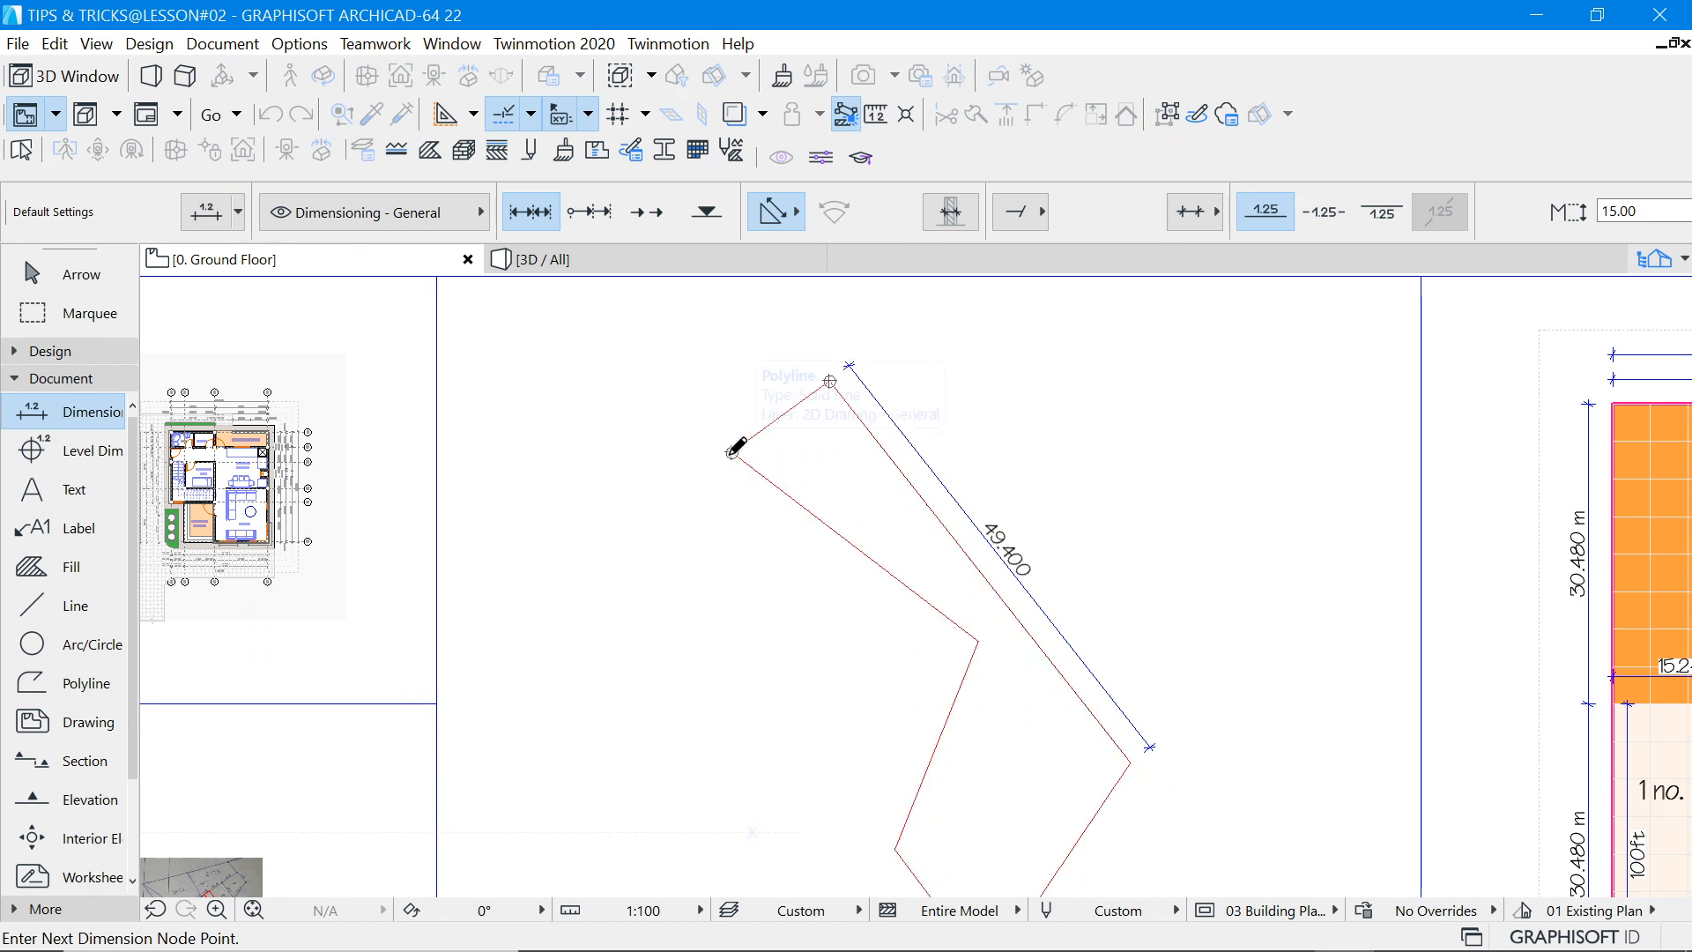
pyautogui.doubleClick(732, 452)
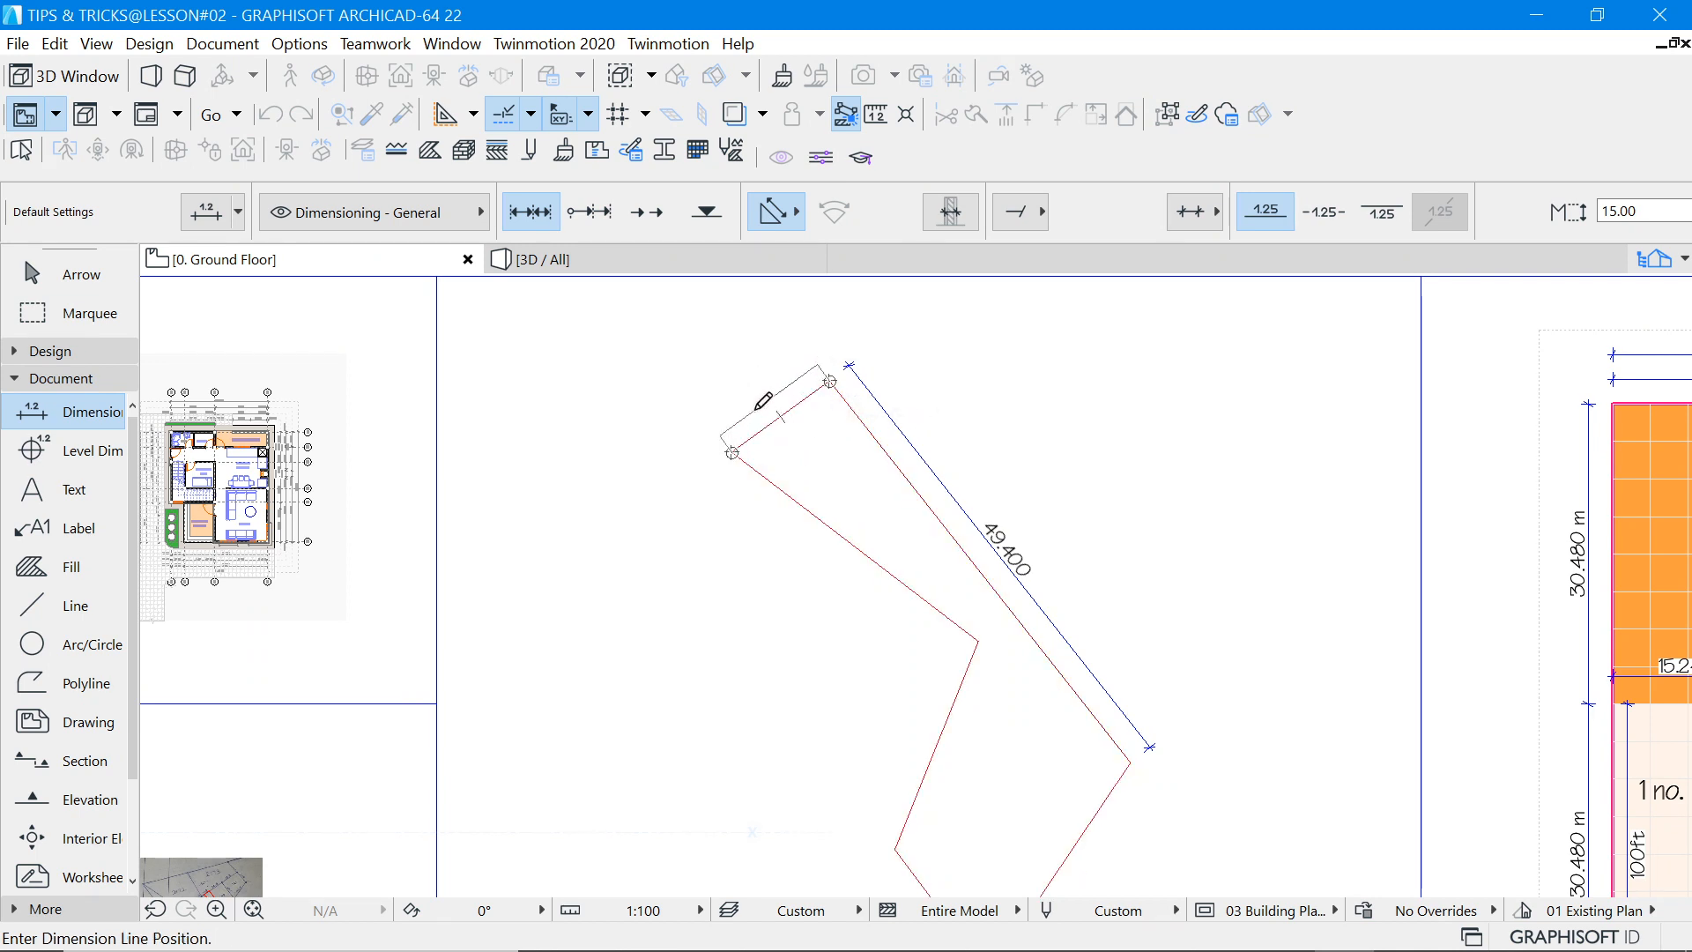
pyautogui.click(759, 406)
pyautogui.scroll(3, 760, 407)
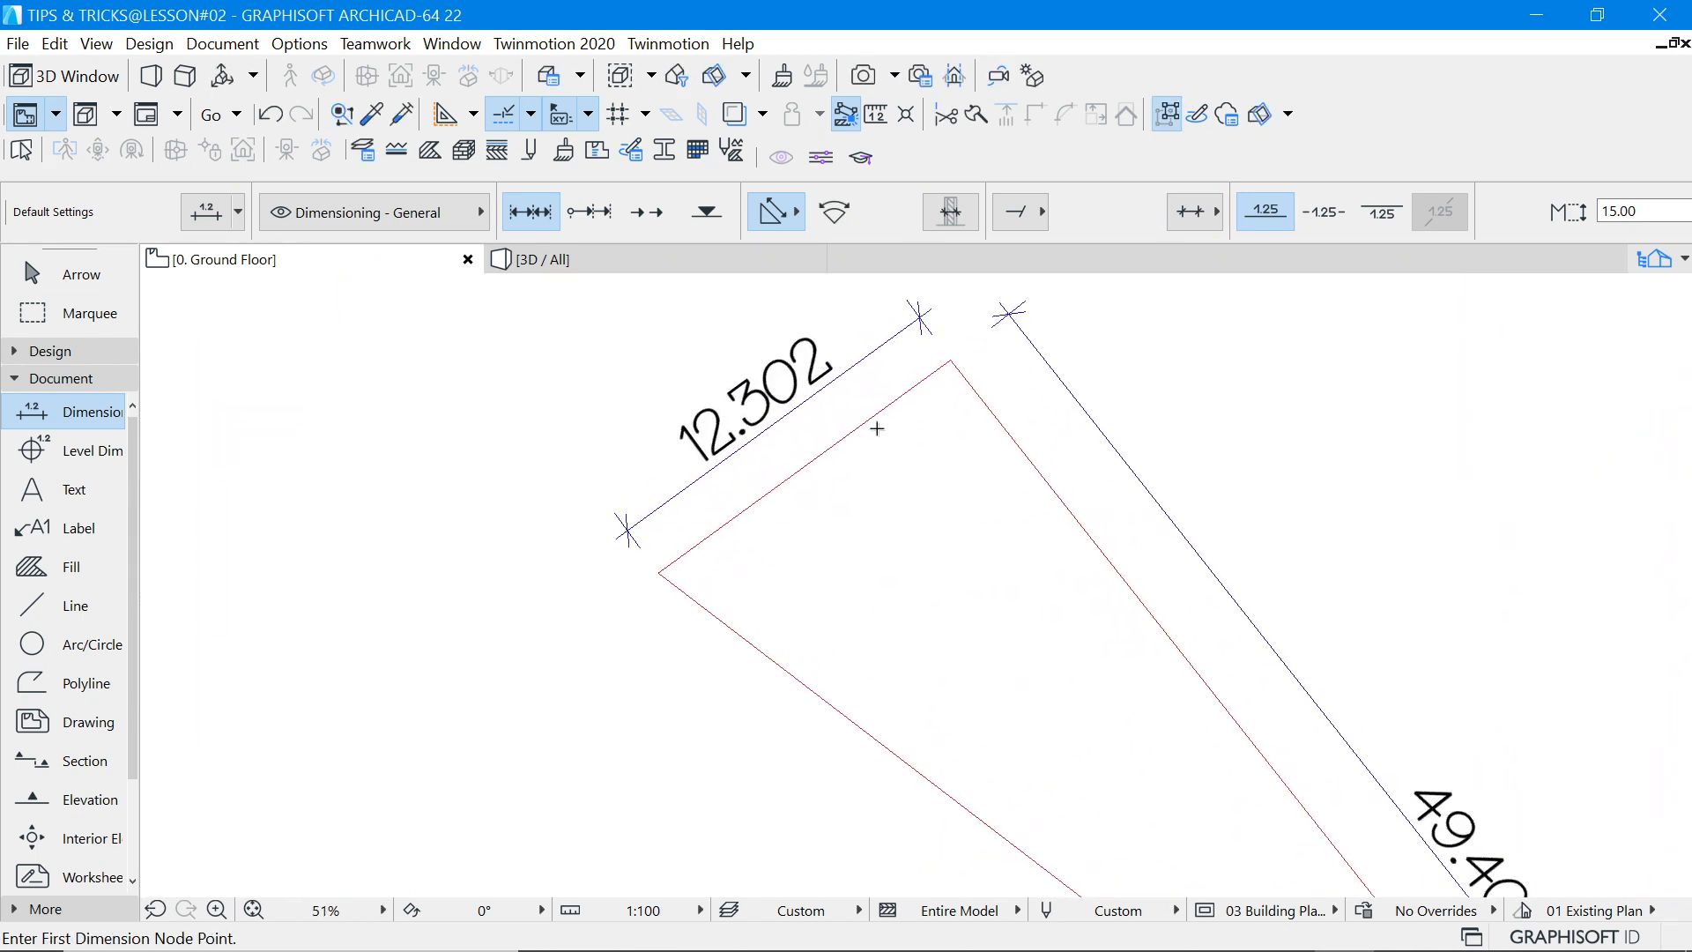
pyautogui.scroll(-4, 989, 442)
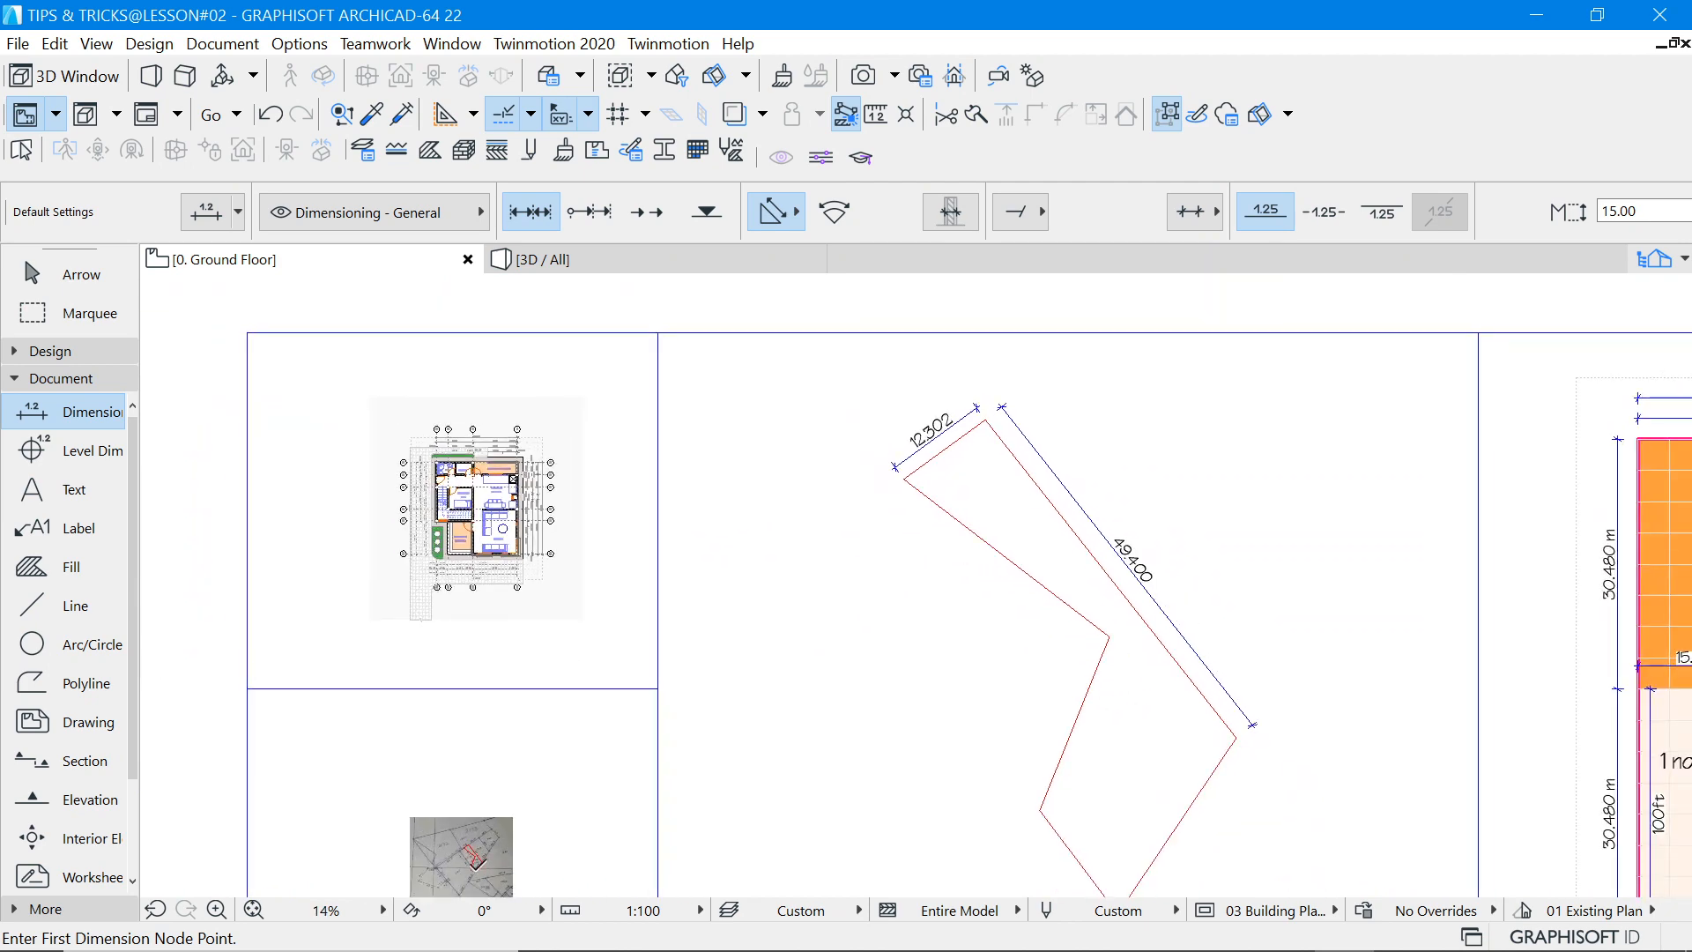
pyautogui.scroll(8, 476, 860)
pyautogui.scroll(-9, 414, 721)
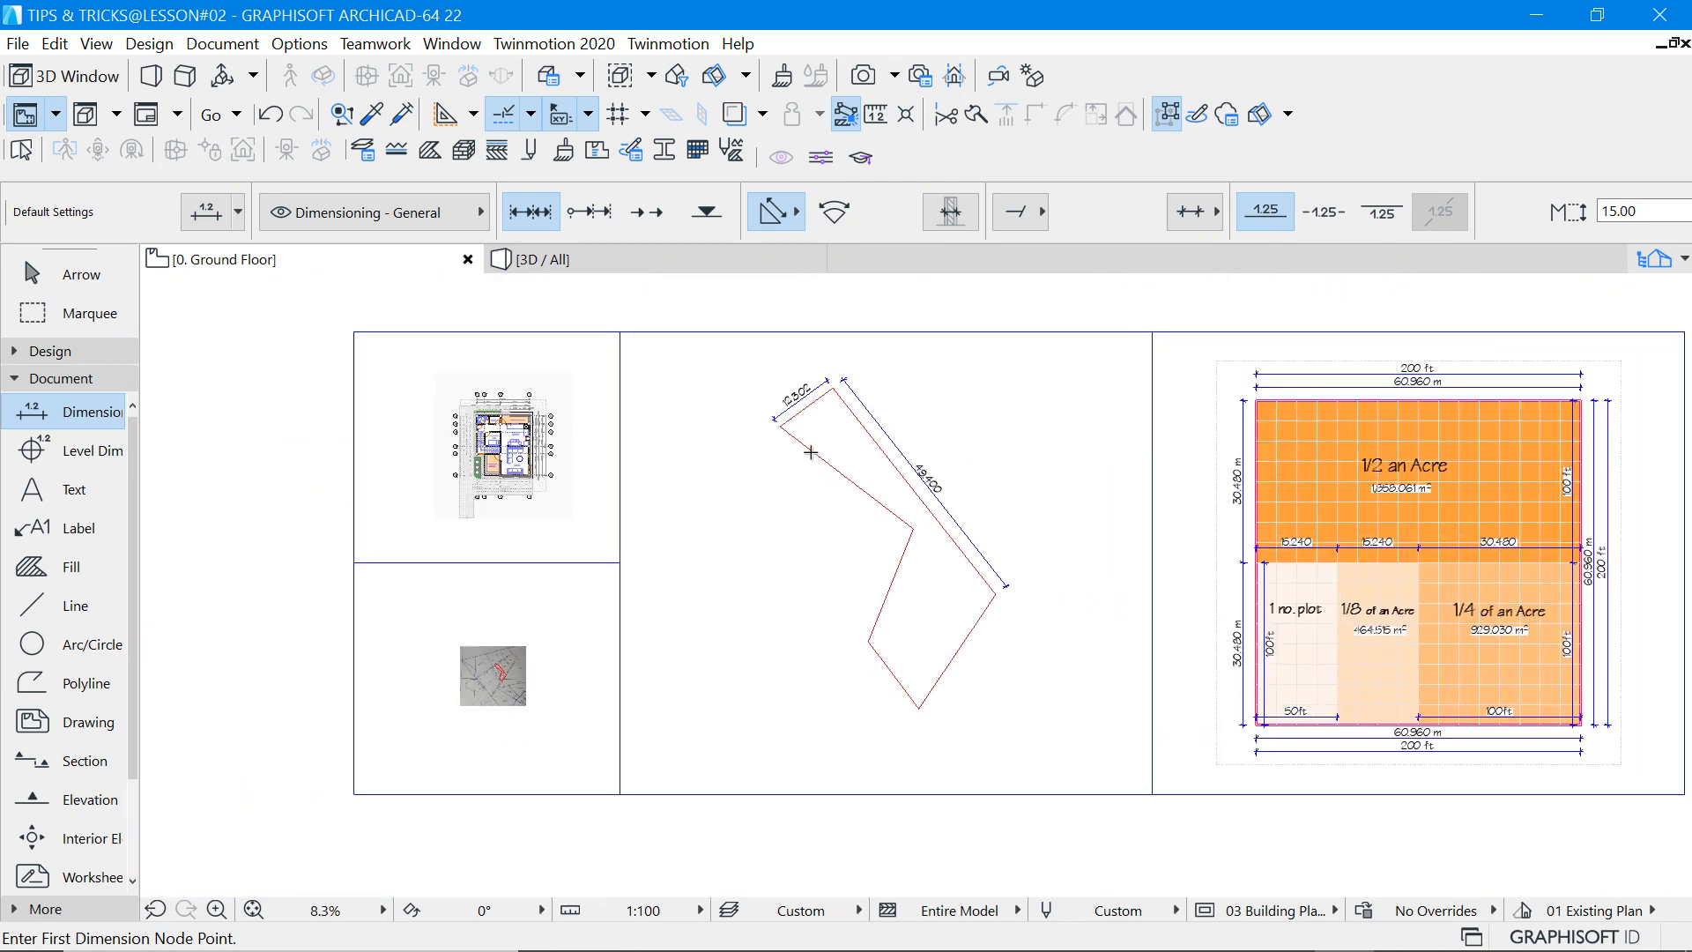
# Start the Arc/Circle tool and set its line colour to blue pen 6.
pyautogui.scroll(5, 843, 420)
pyautogui.scroll(-5, 710, 480)
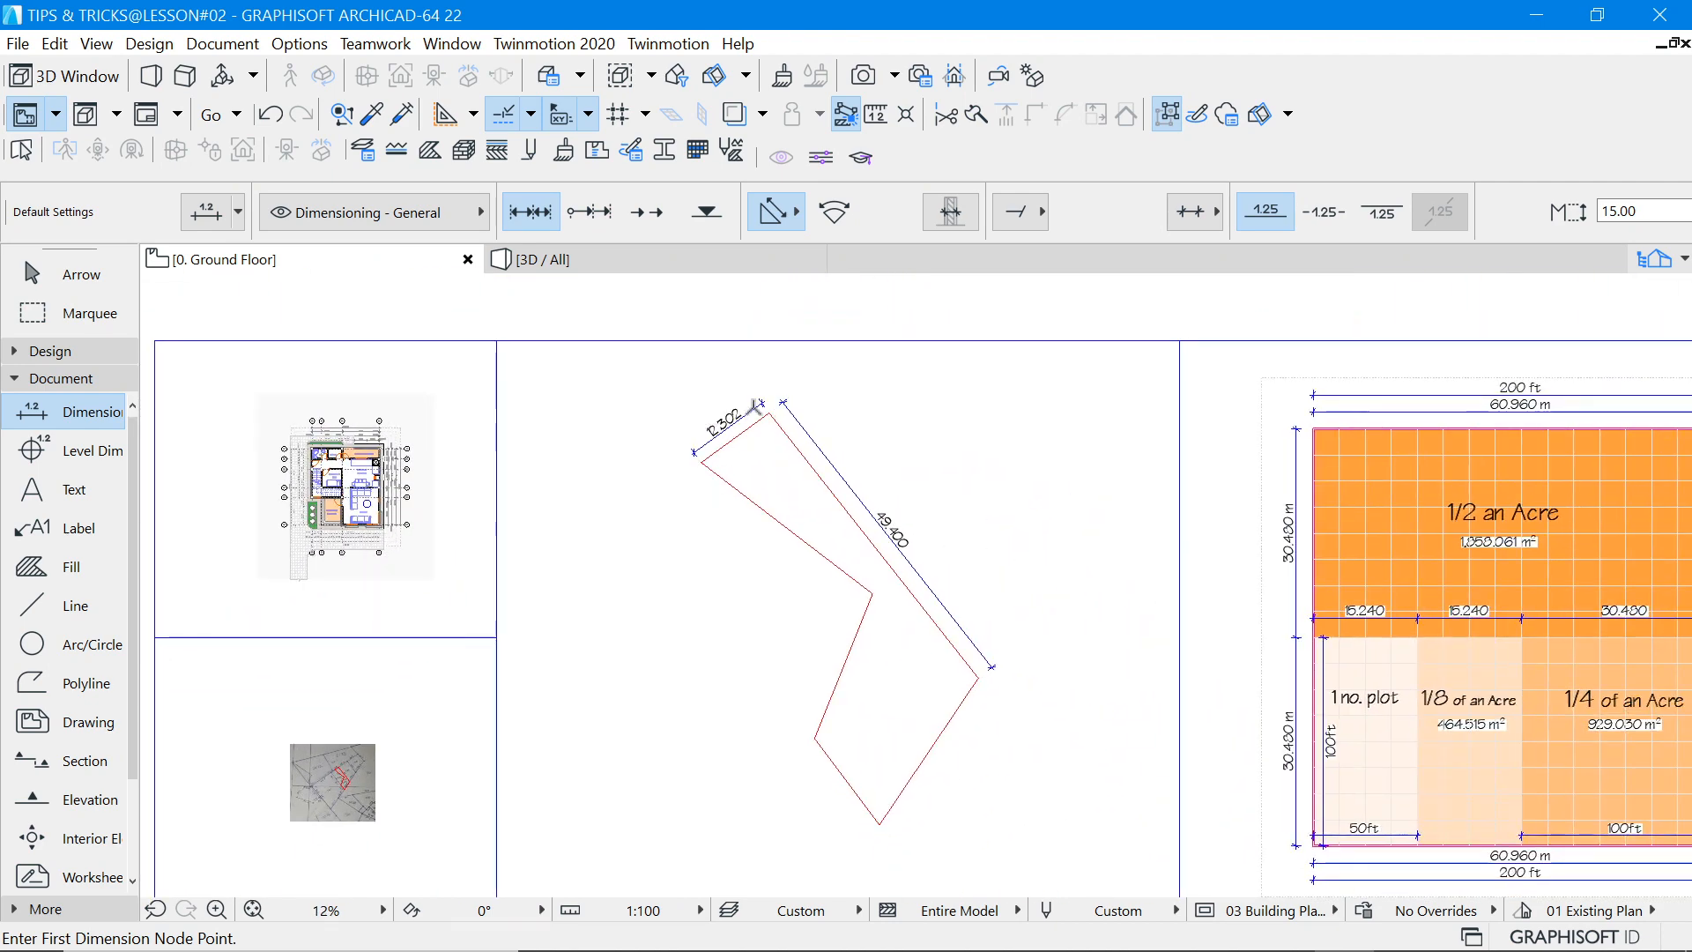
pyautogui.scroll(3, 755, 407)
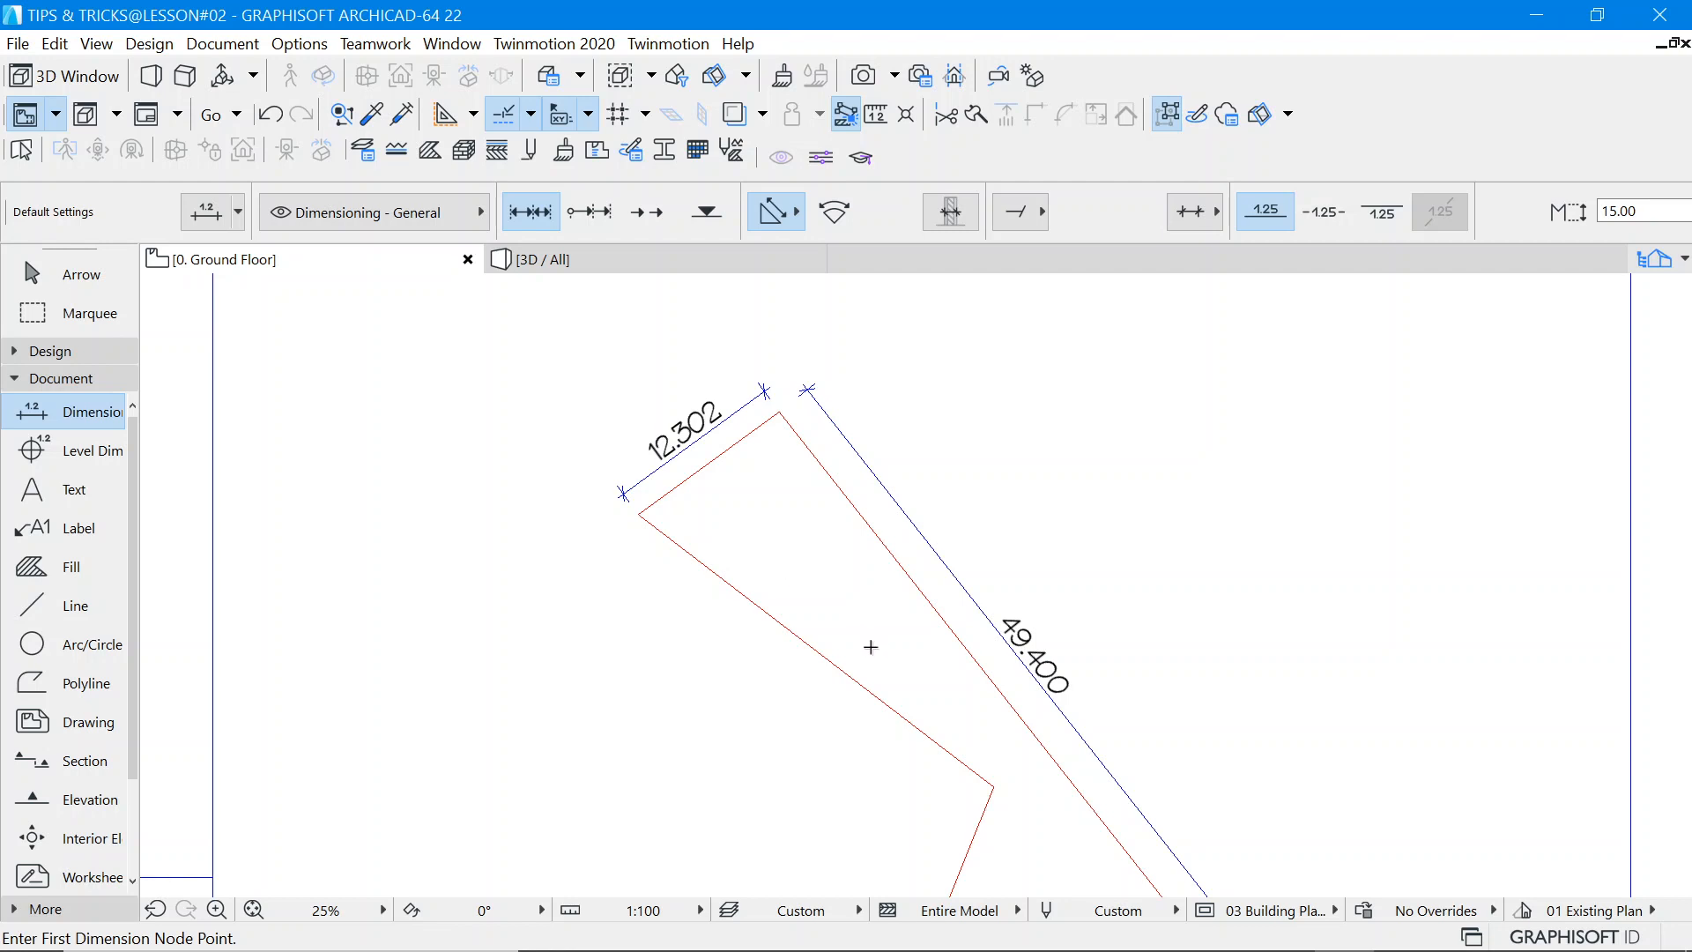
pyautogui.scroll(-5, 877, 657)
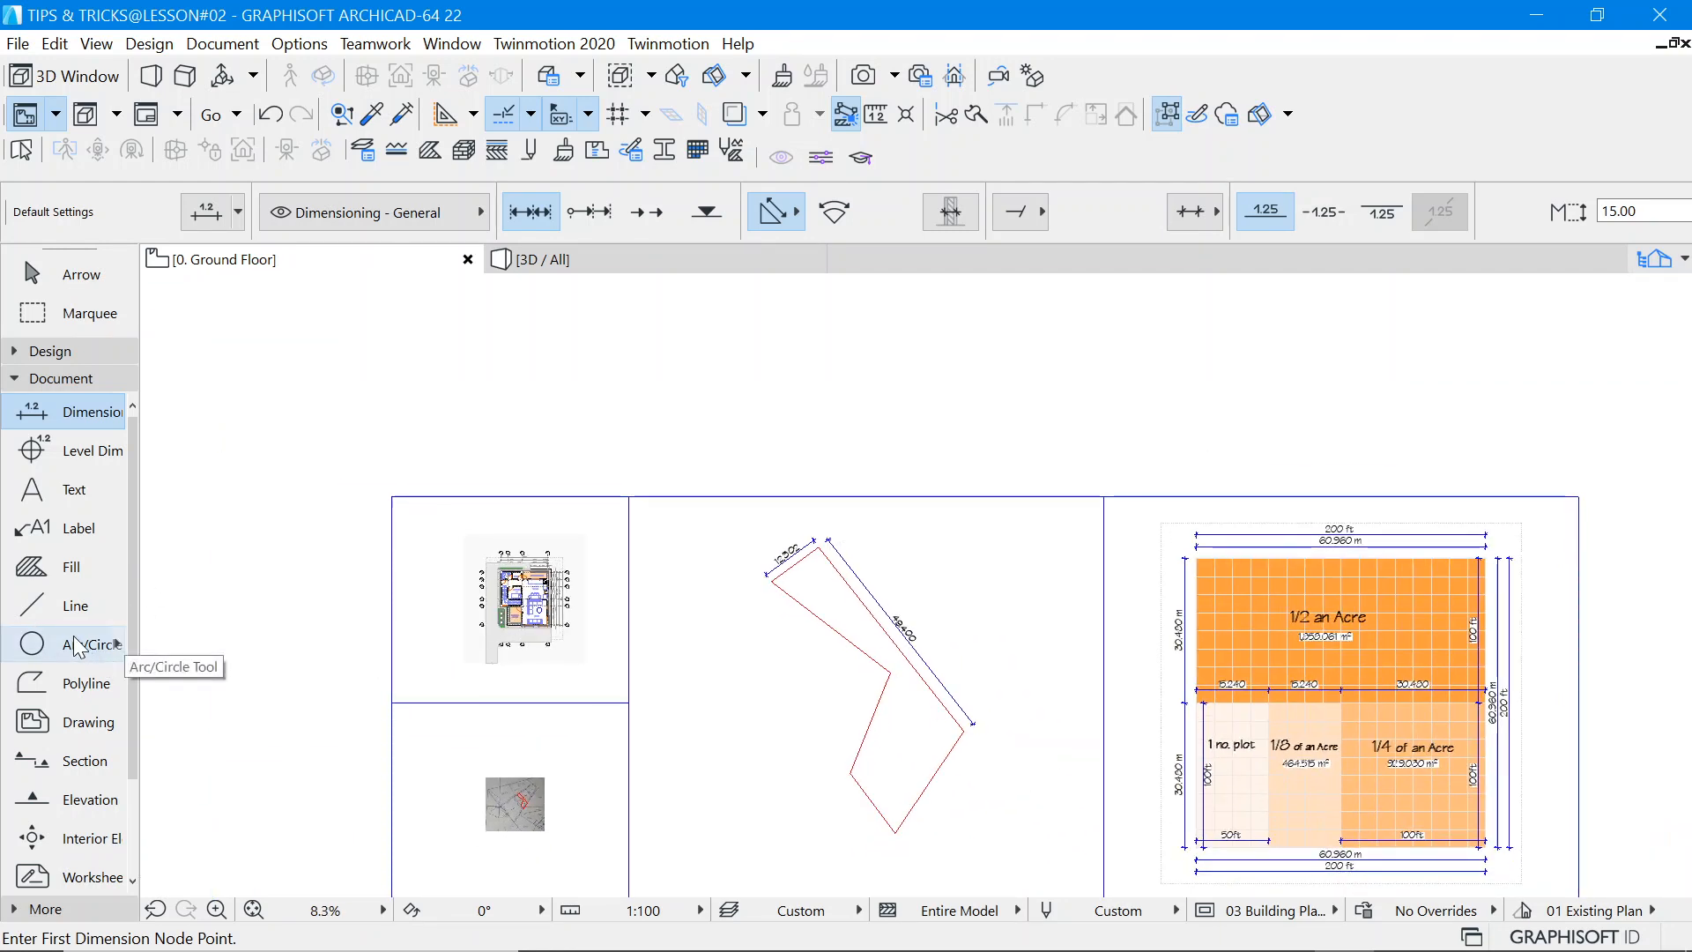
pyautogui.click(77, 646)
pyautogui.click(1192, 220)
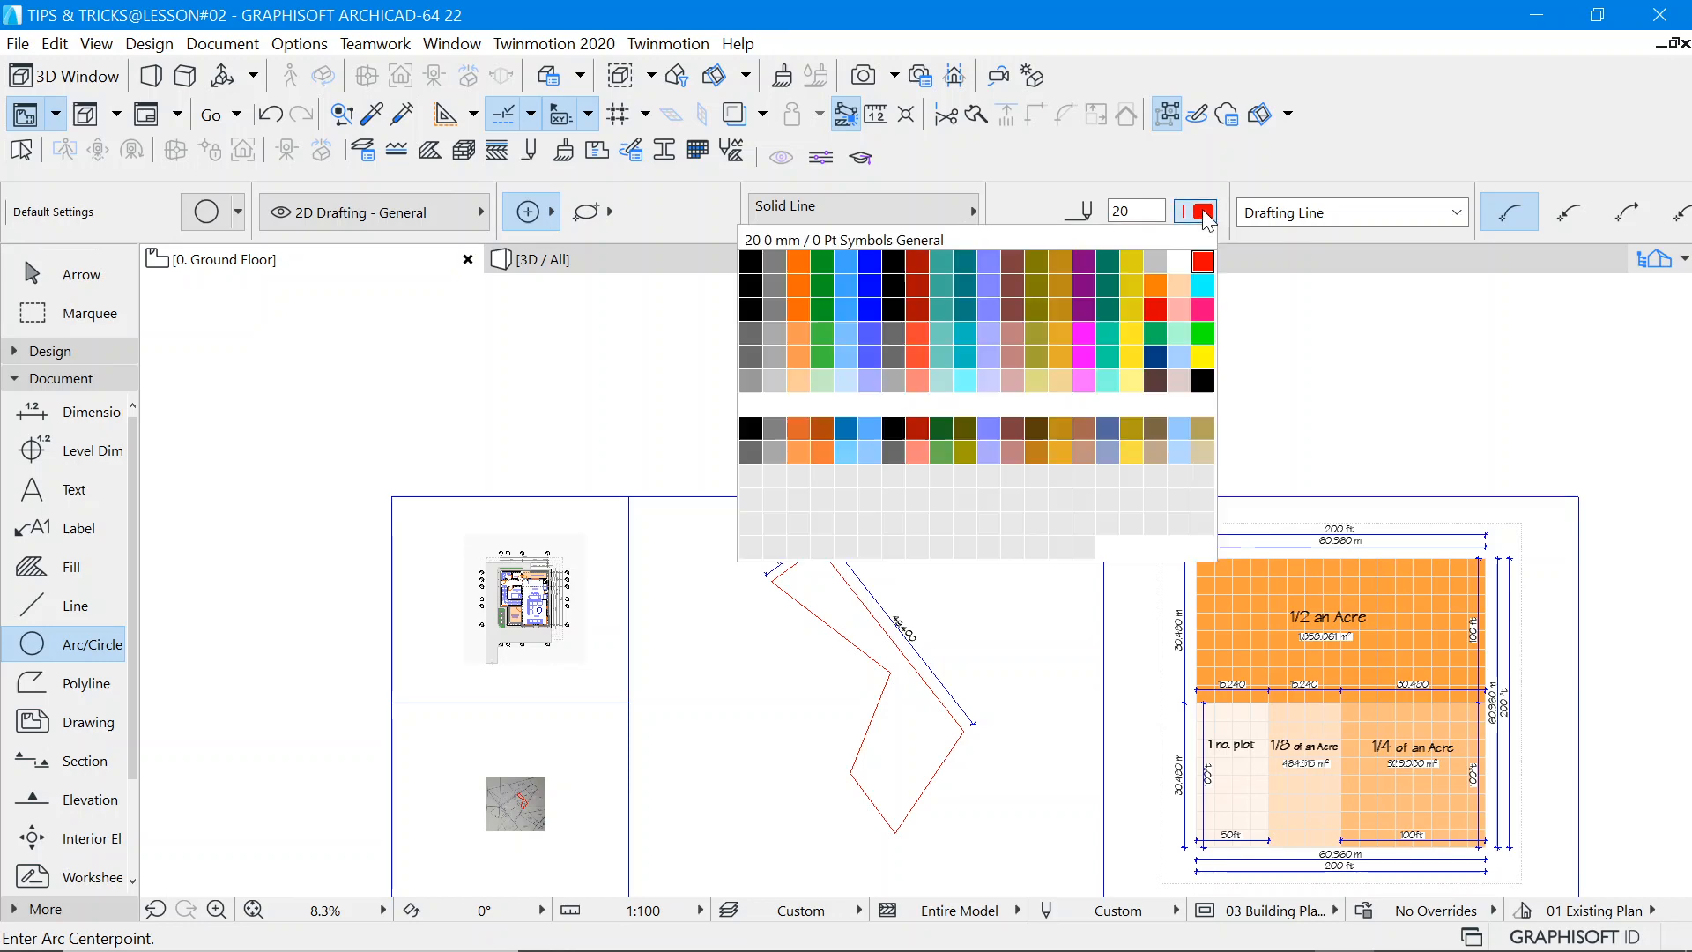
pyautogui.click(873, 270)
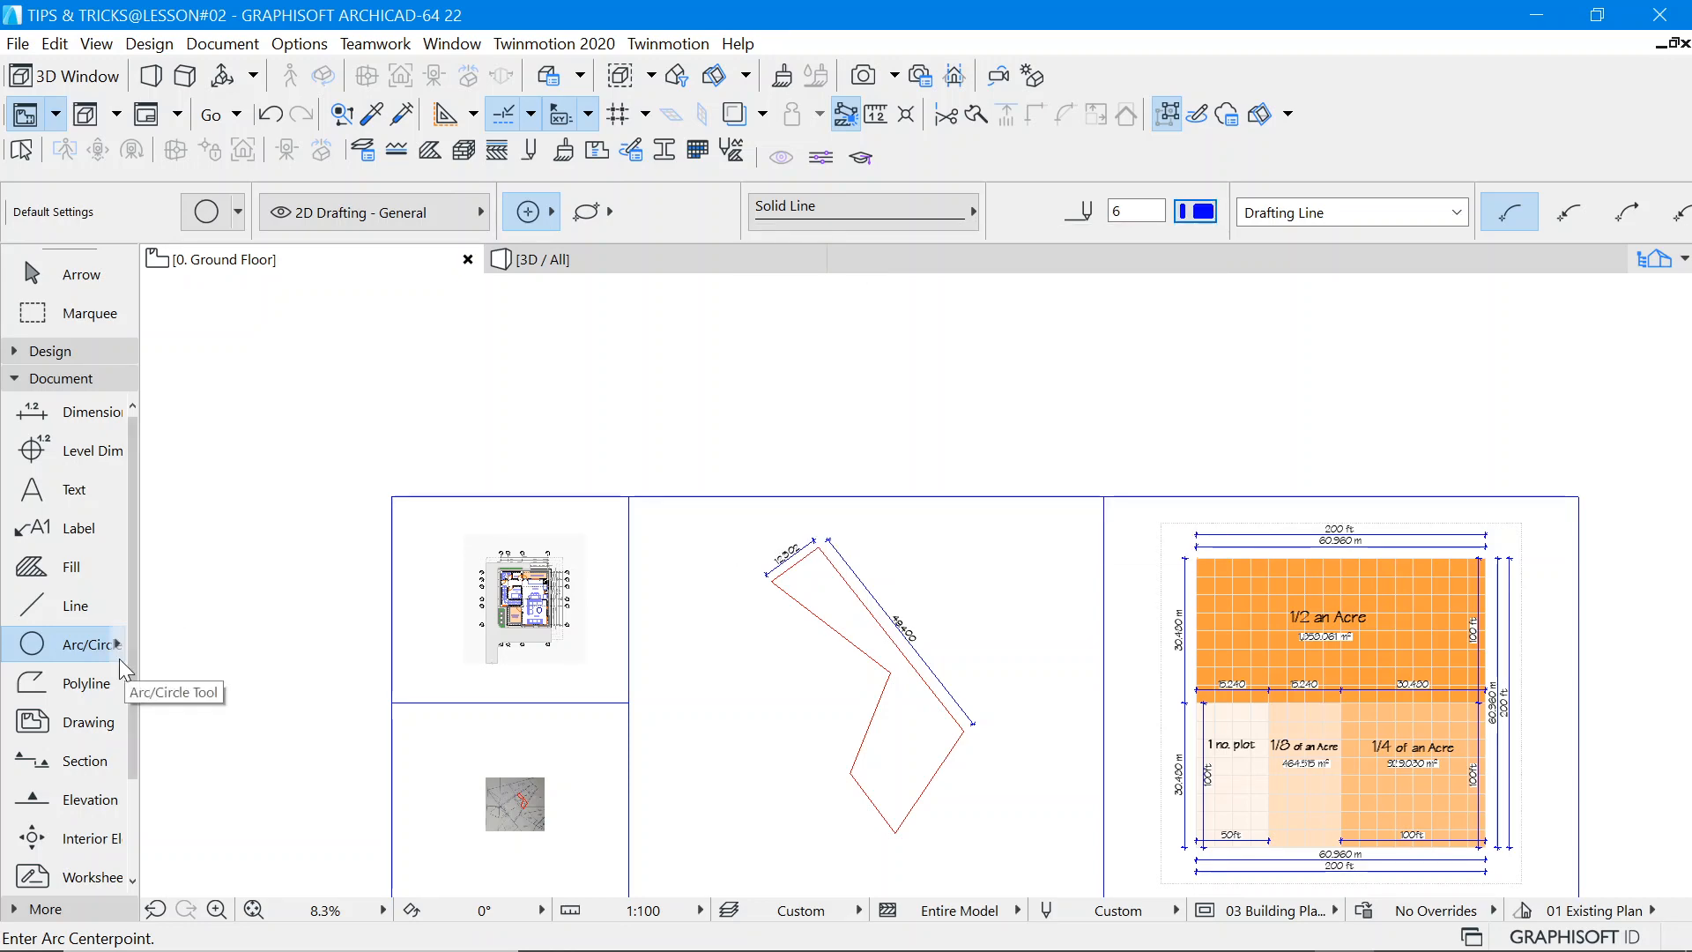
# Draw a short arc of radius 13800 centred on the outline's top corner, passing just beyond the short side's other end.
pyautogui.scroll(1, 883, 569)
pyautogui.scroll(3, 883, 568)
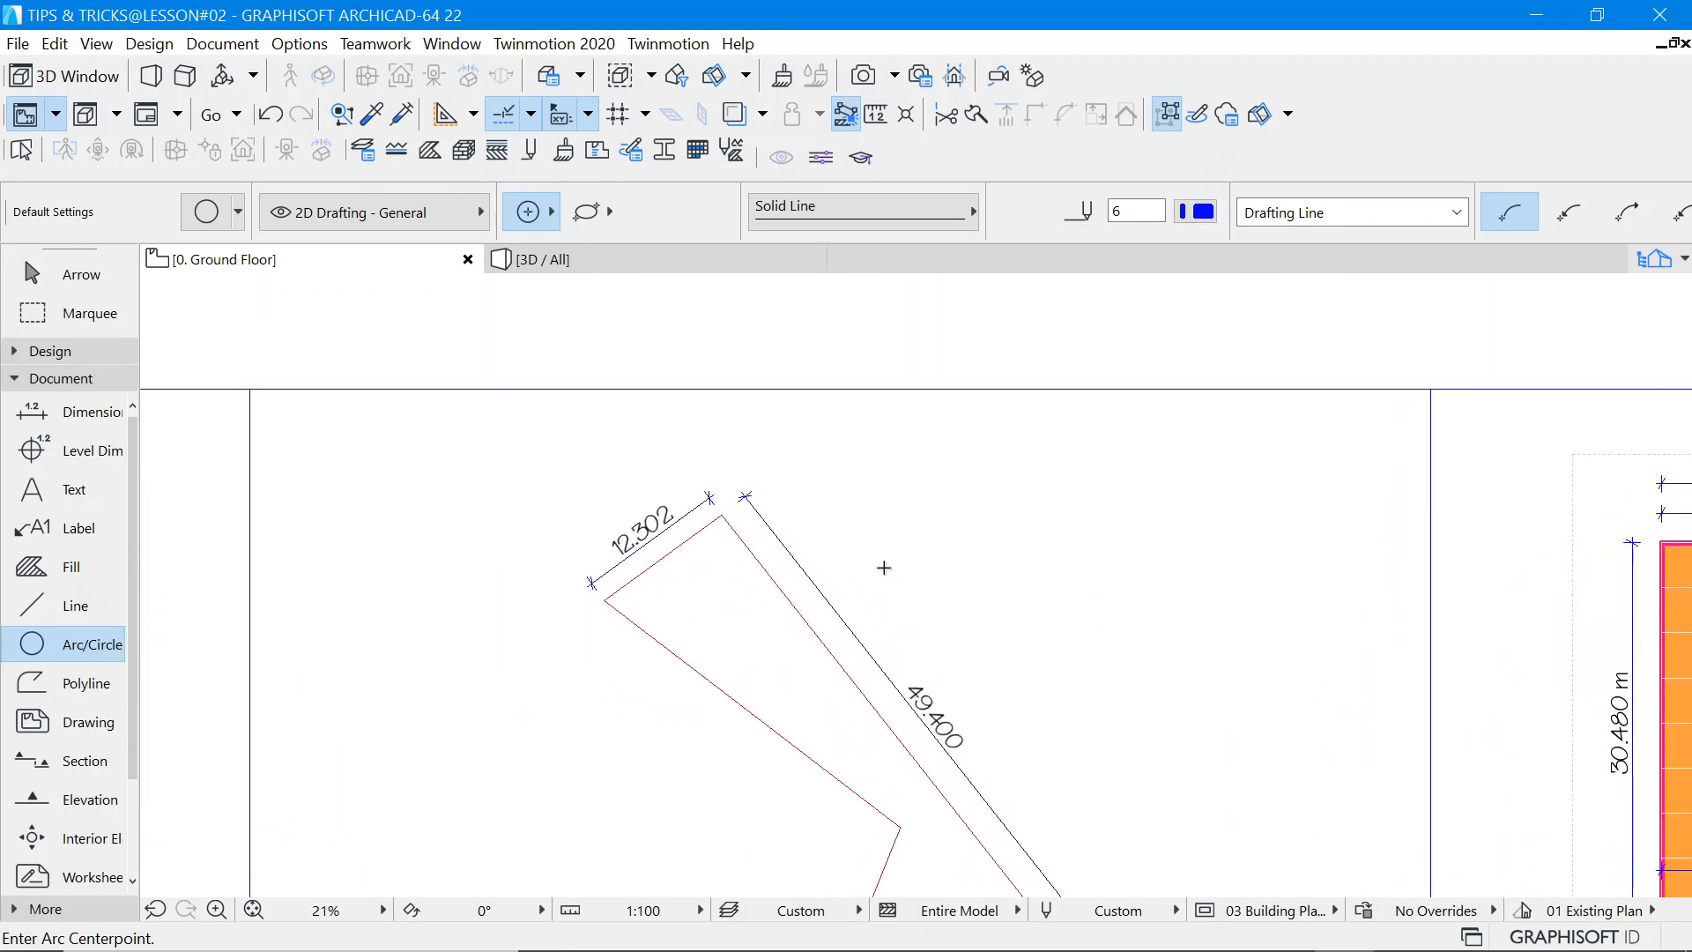
pyautogui.scroll(3, 714, 534)
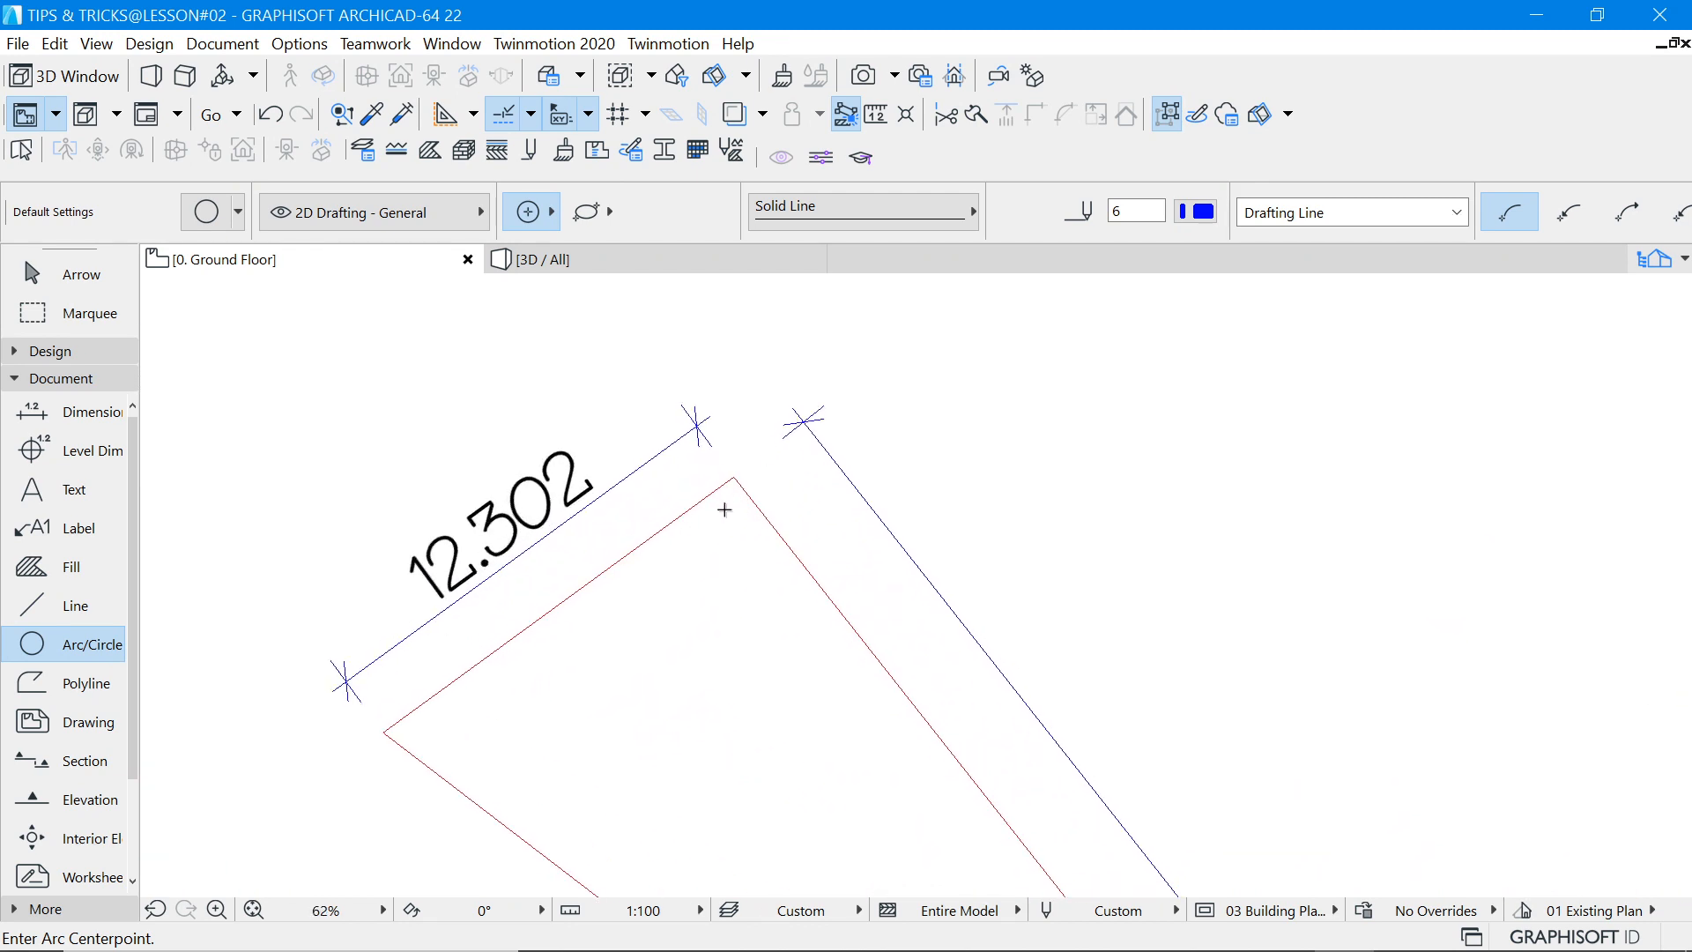
pyautogui.click(732, 473)
pyautogui.scroll(-4, 899, 476)
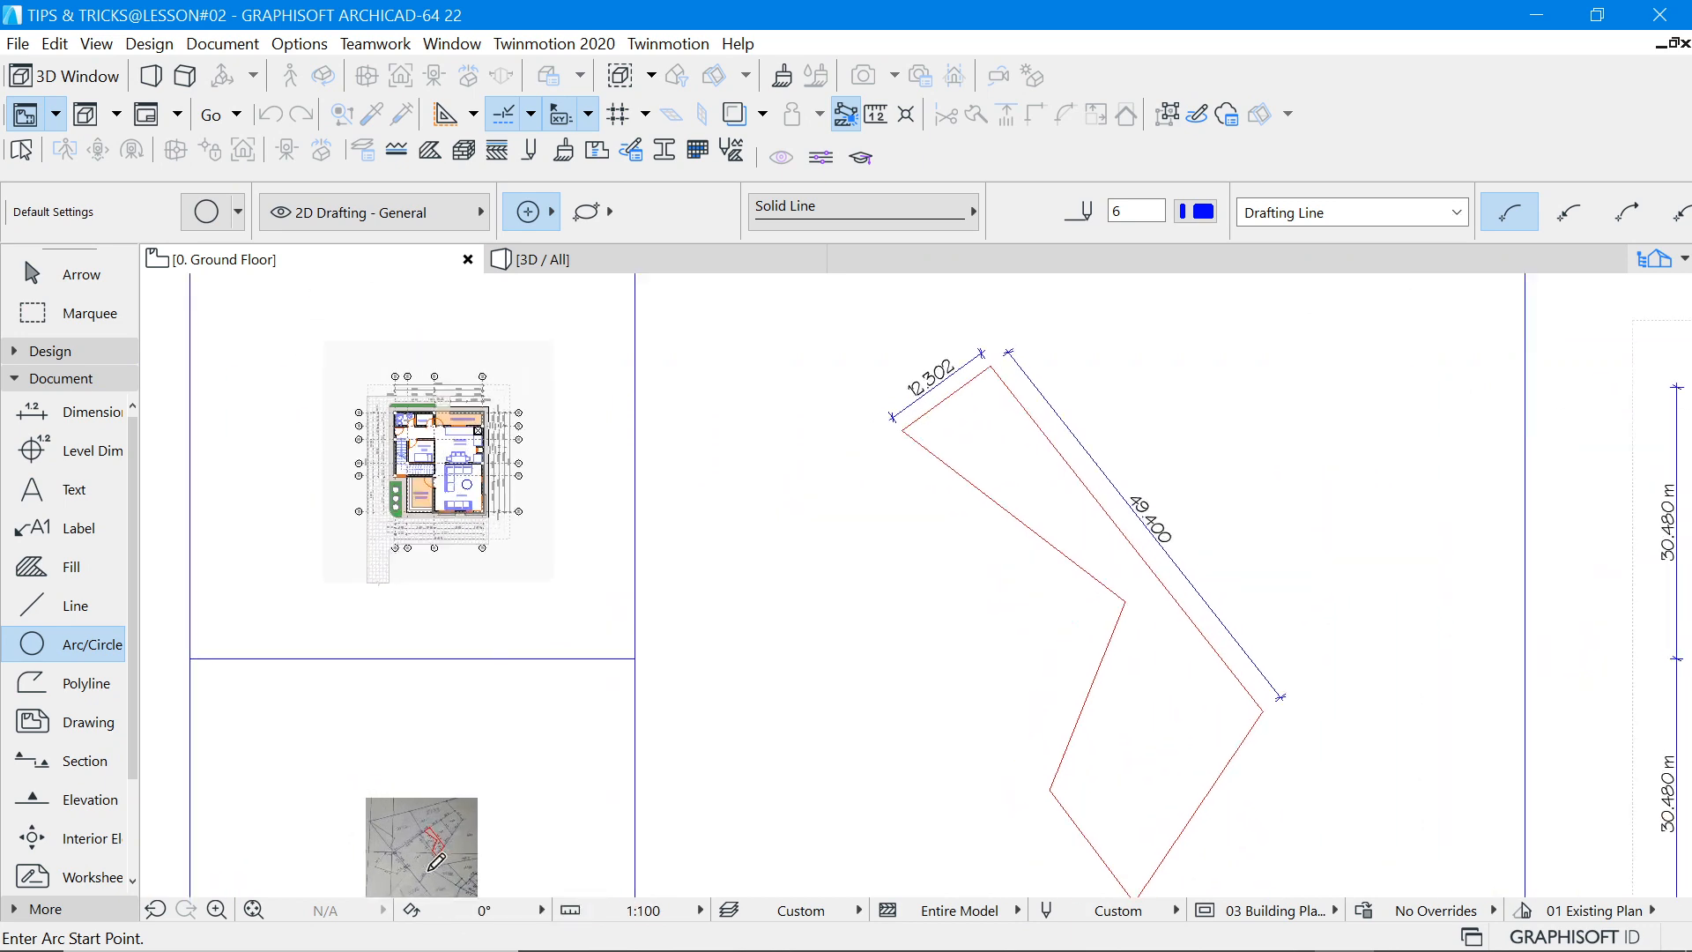
pyautogui.scroll(5, 441, 719)
pyautogui.scroll(2, 441, 719)
pyautogui.scroll(-8, 378, 740)
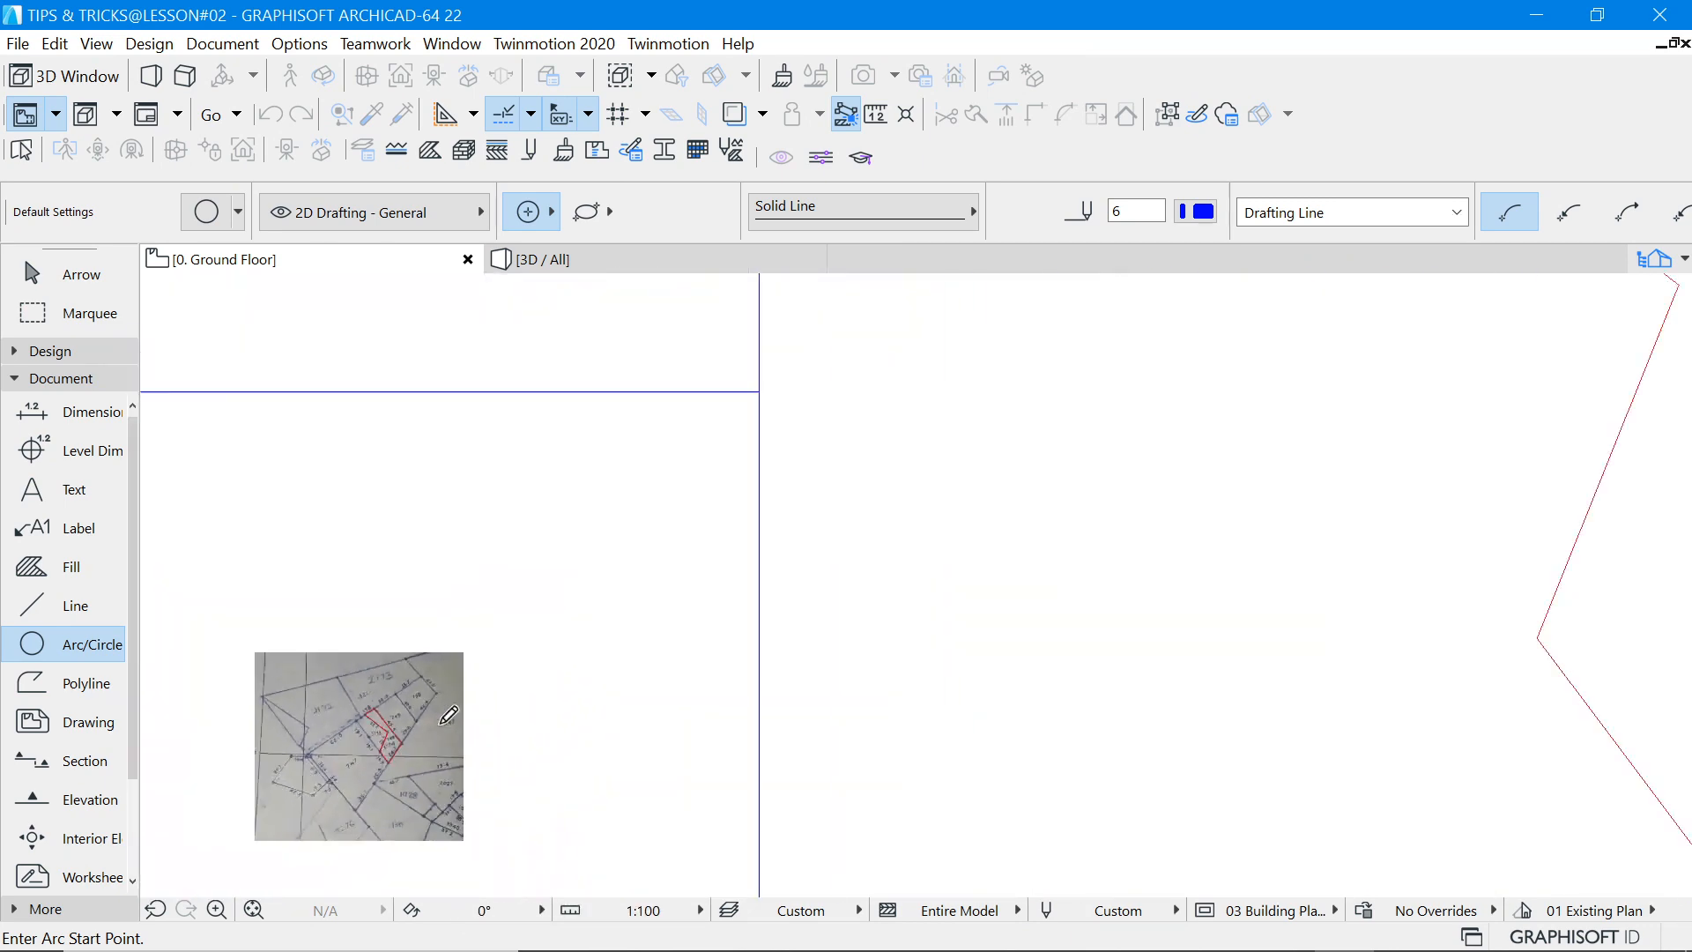
pyautogui.scroll(-5, 973, 567)
pyautogui.scroll(8, 776, 608)
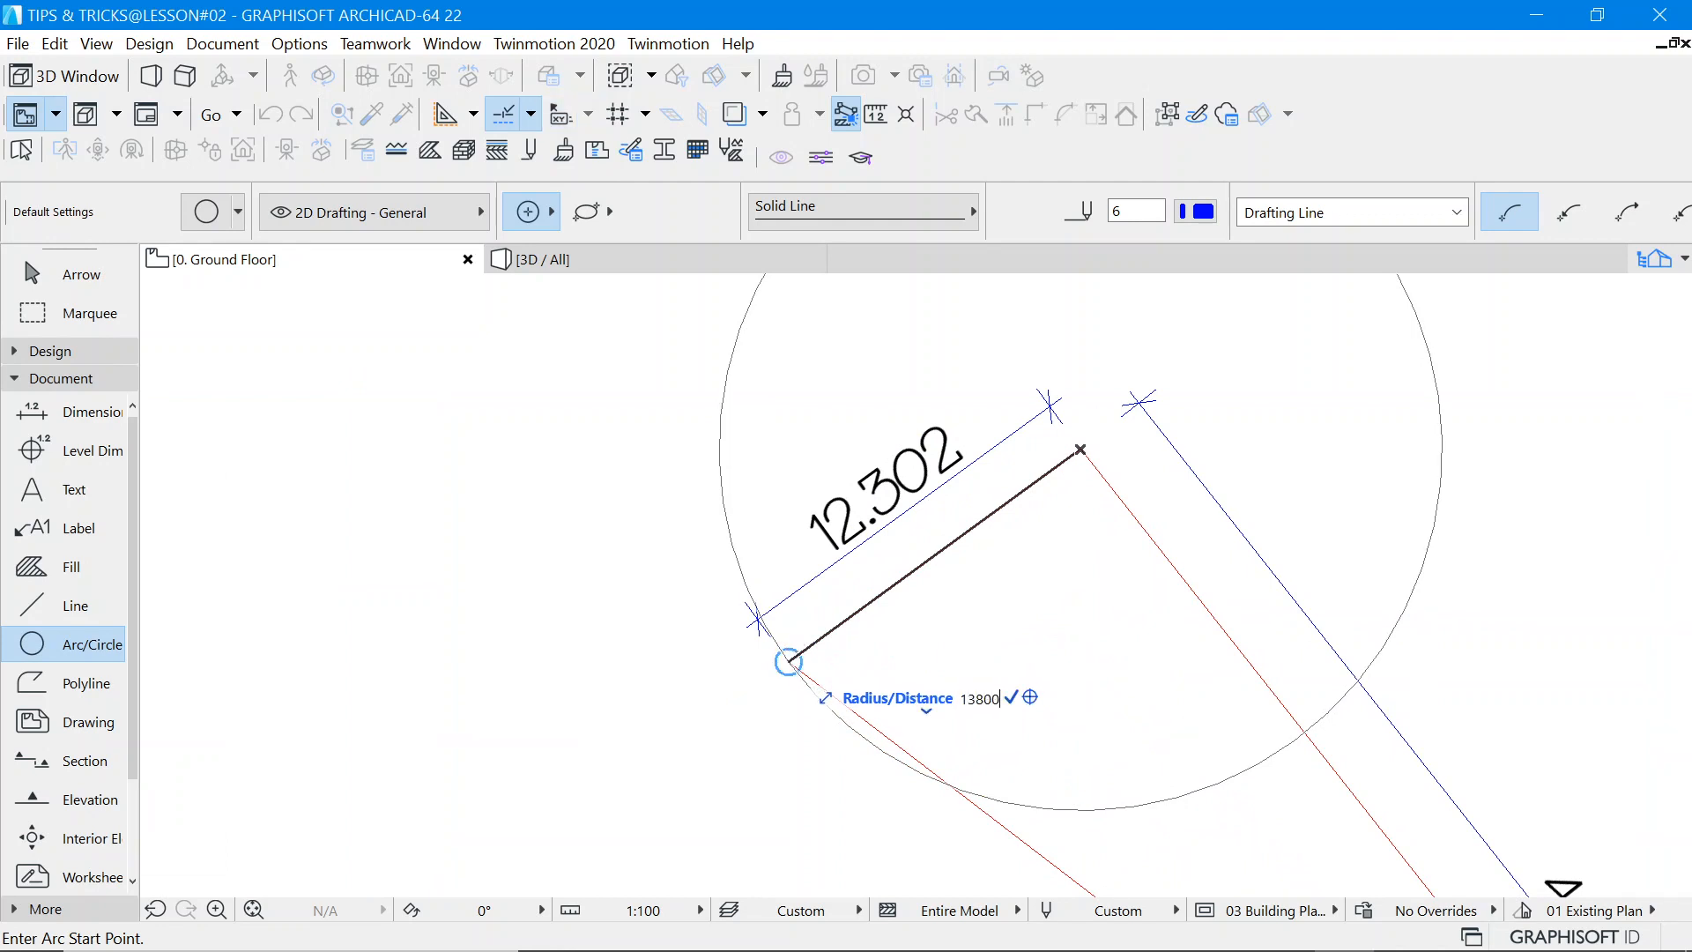
pyautogui.click(755, 684)
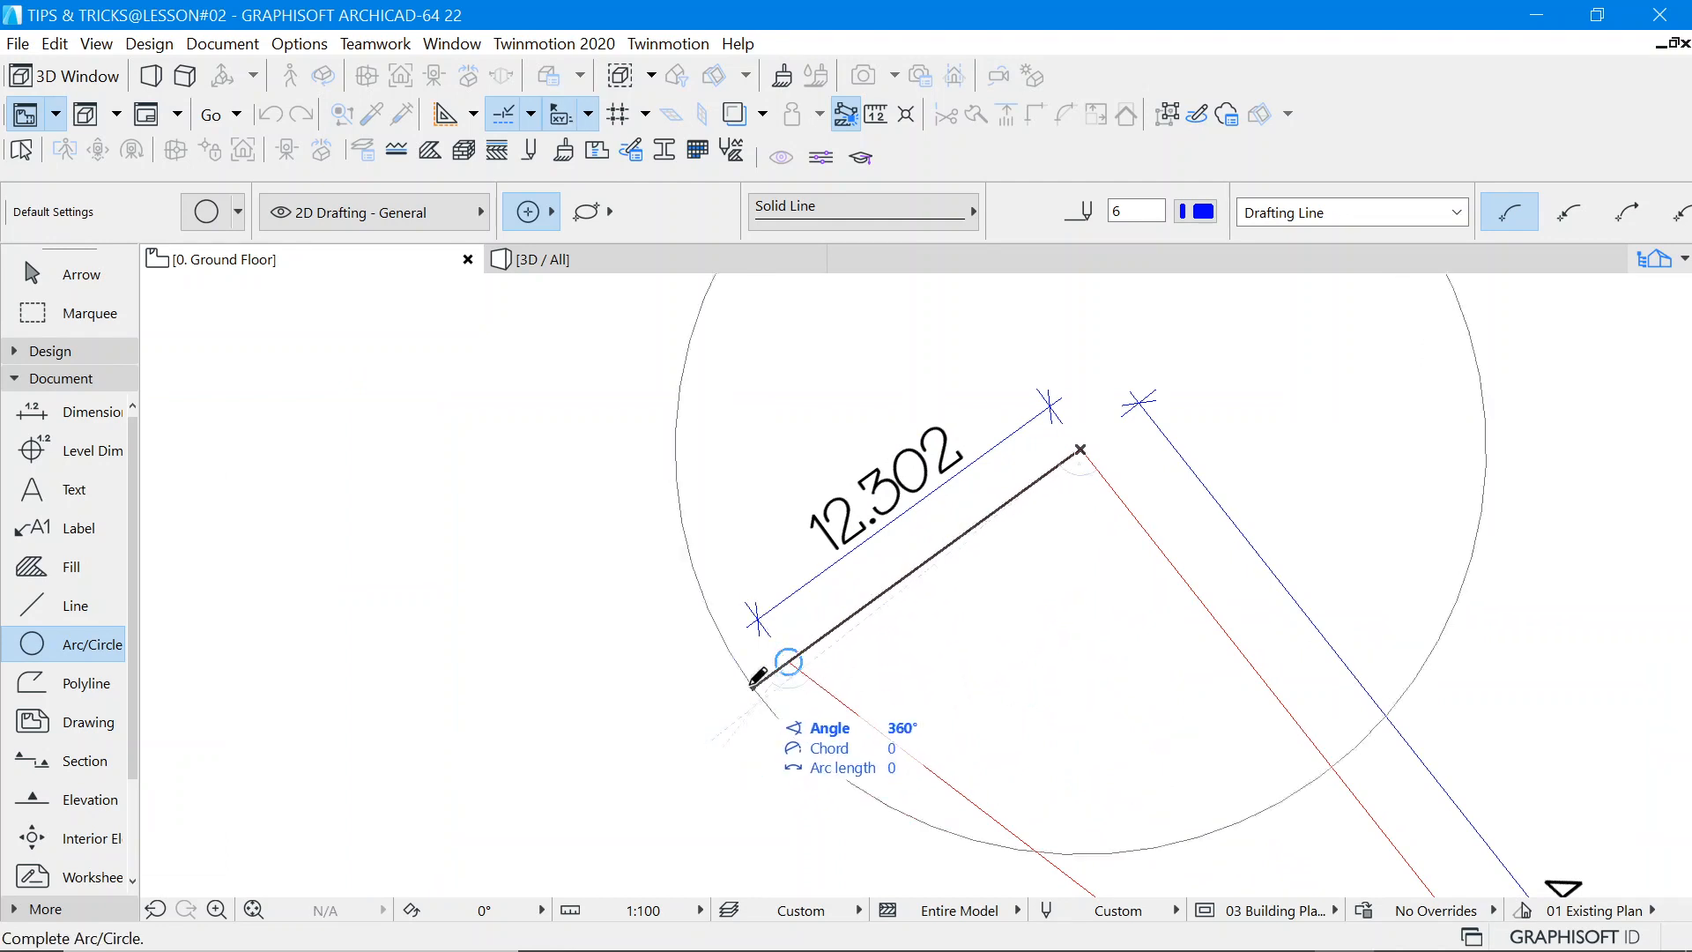
pyautogui.click(712, 607)
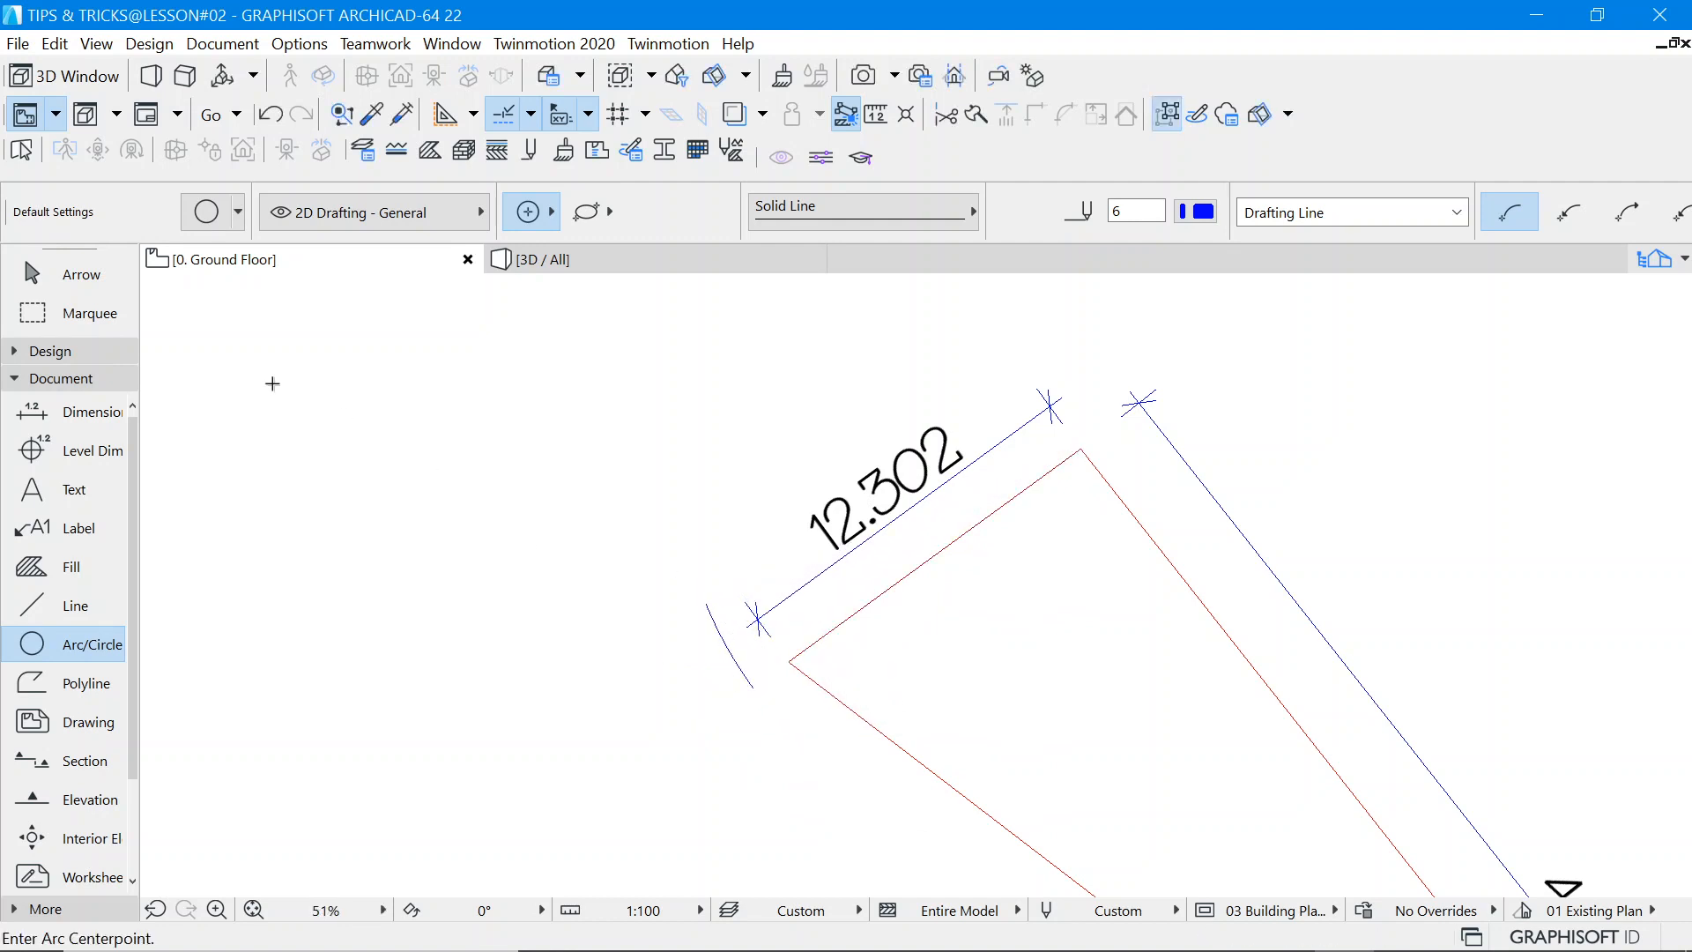
# Stretch the lower end of the arc so it extends farther past the plot's upper-left corner.
pyautogui.click(99, 275)
pyautogui.click(751, 687)
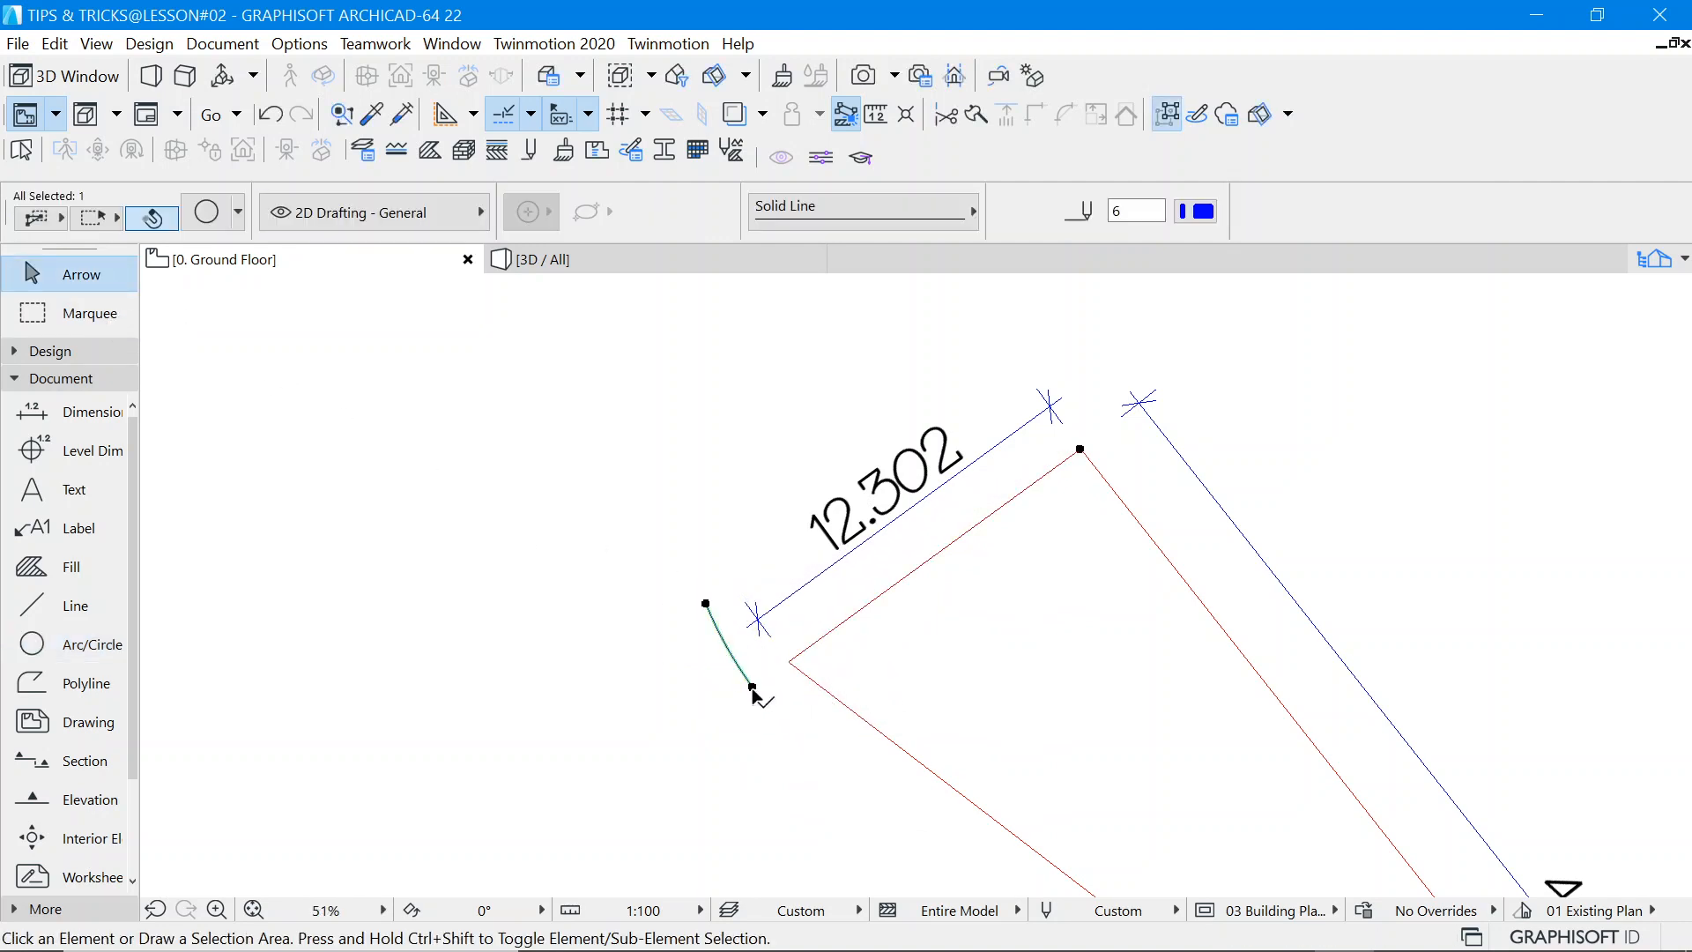
pyautogui.click(751, 687)
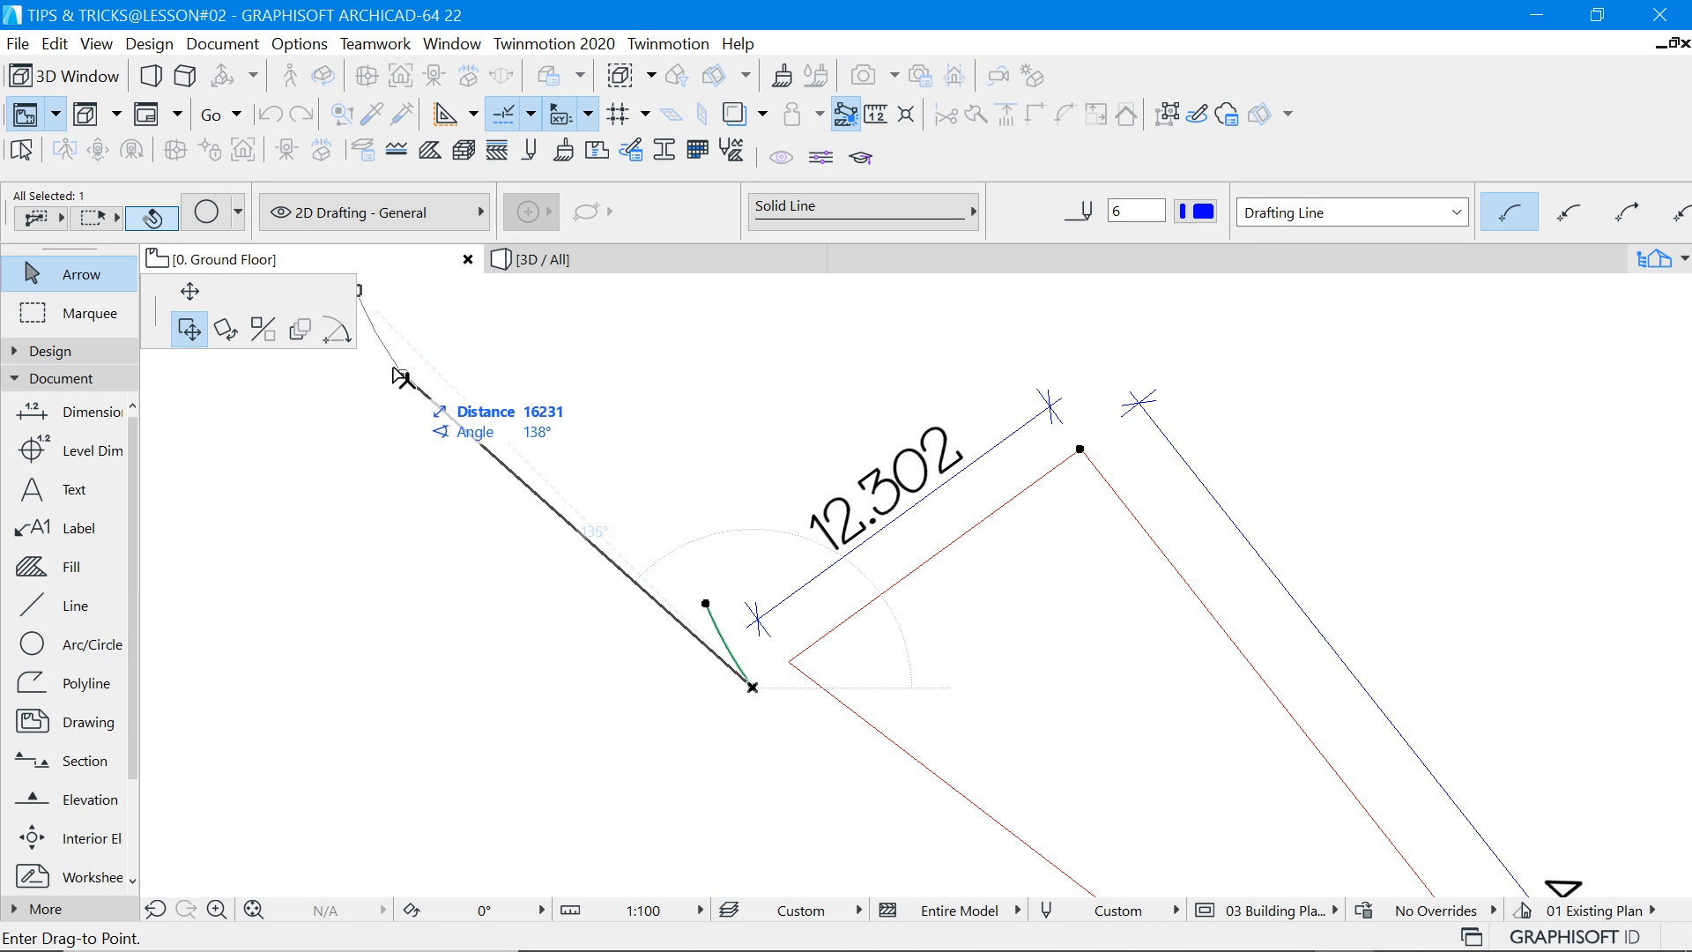
pyautogui.click(336, 330)
pyautogui.click(779, 721)
pyautogui.click(896, 631)
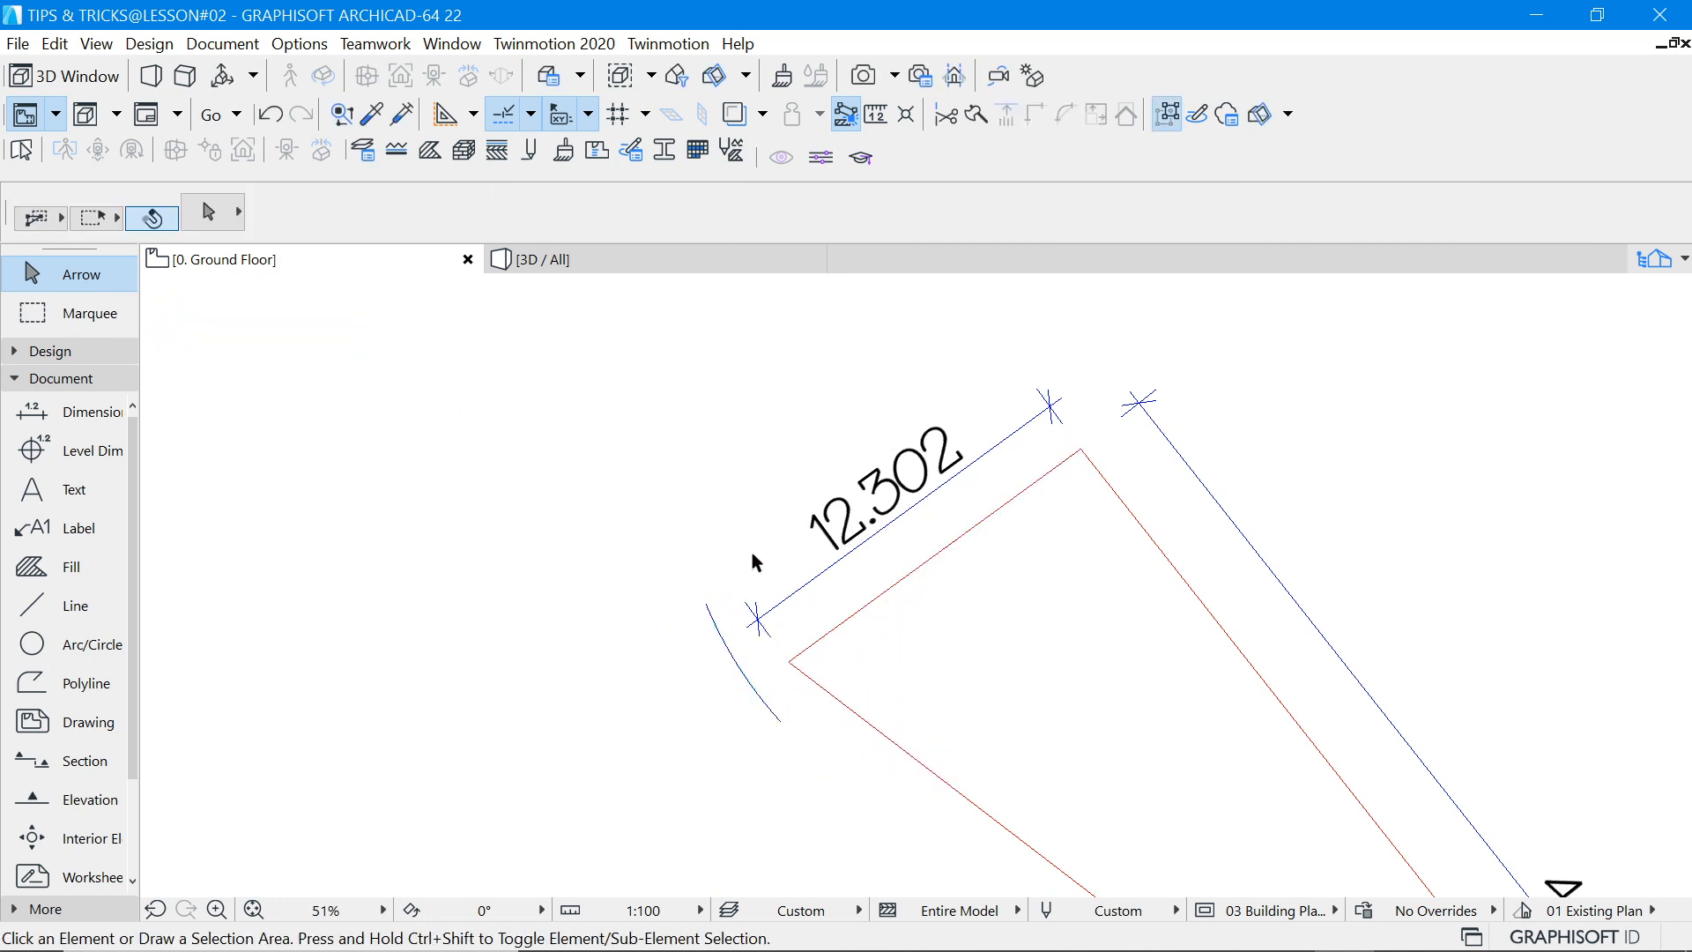
# Draw a second short arc of 32.2 m radius centred on the outline's inner corner, near the plot's upper-left corner.
pyautogui.scroll(-5, 753, 552)
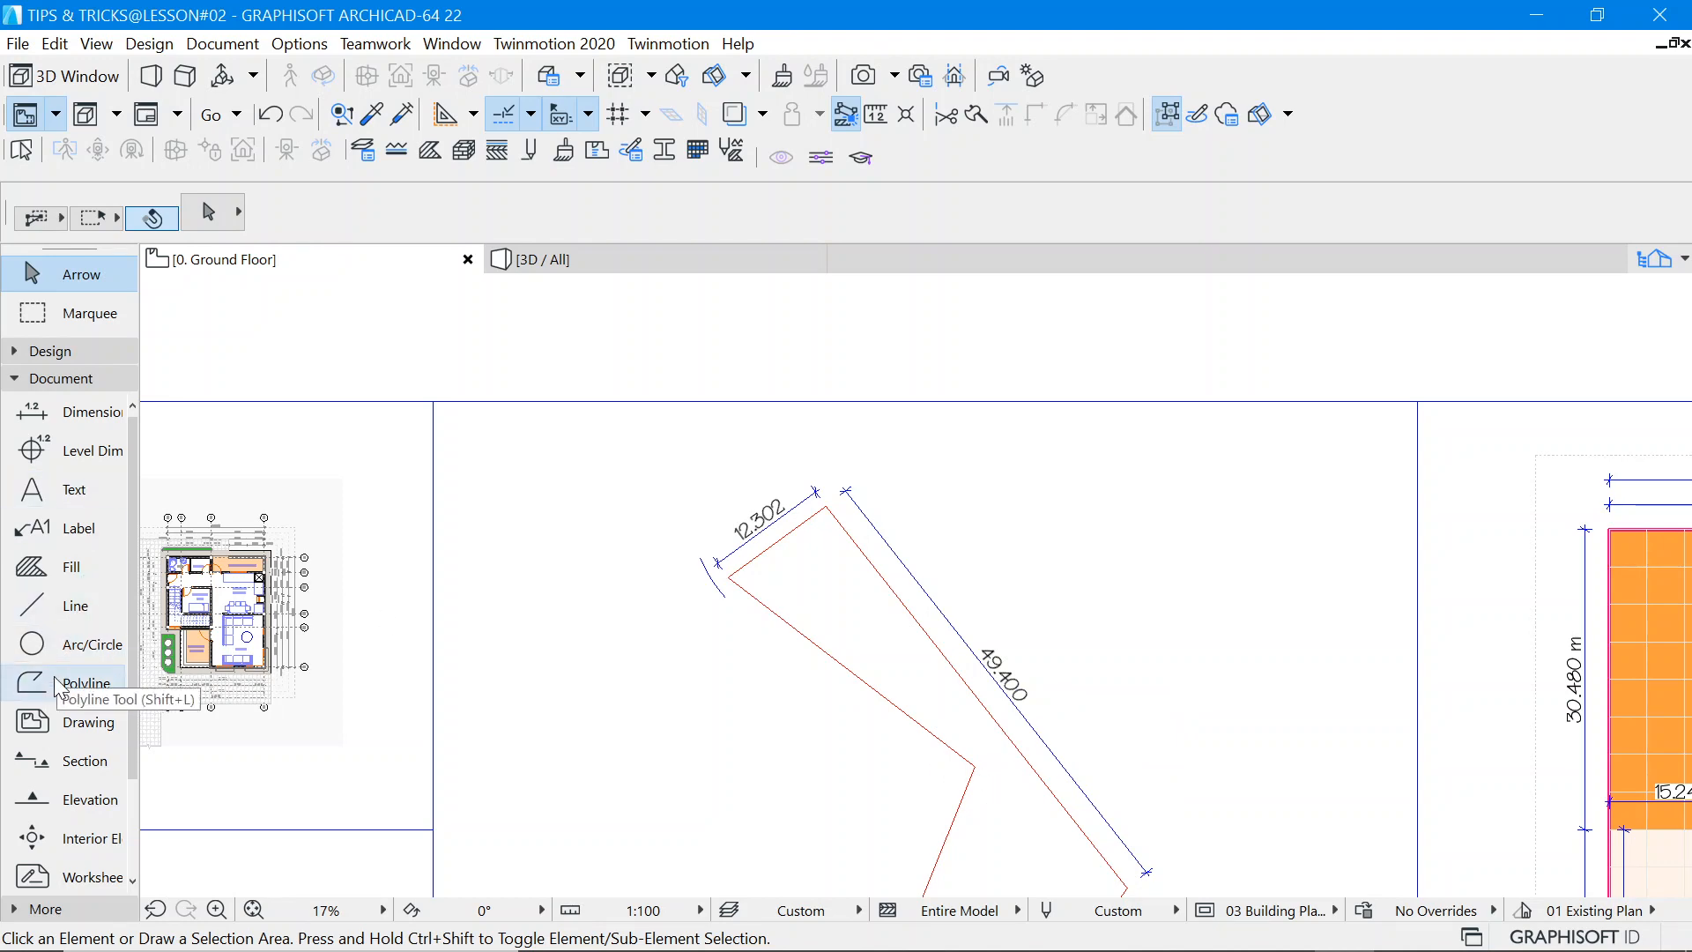
pyautogui.click(39, 647)
pyautogui.scroll(-4, 1109, 682)
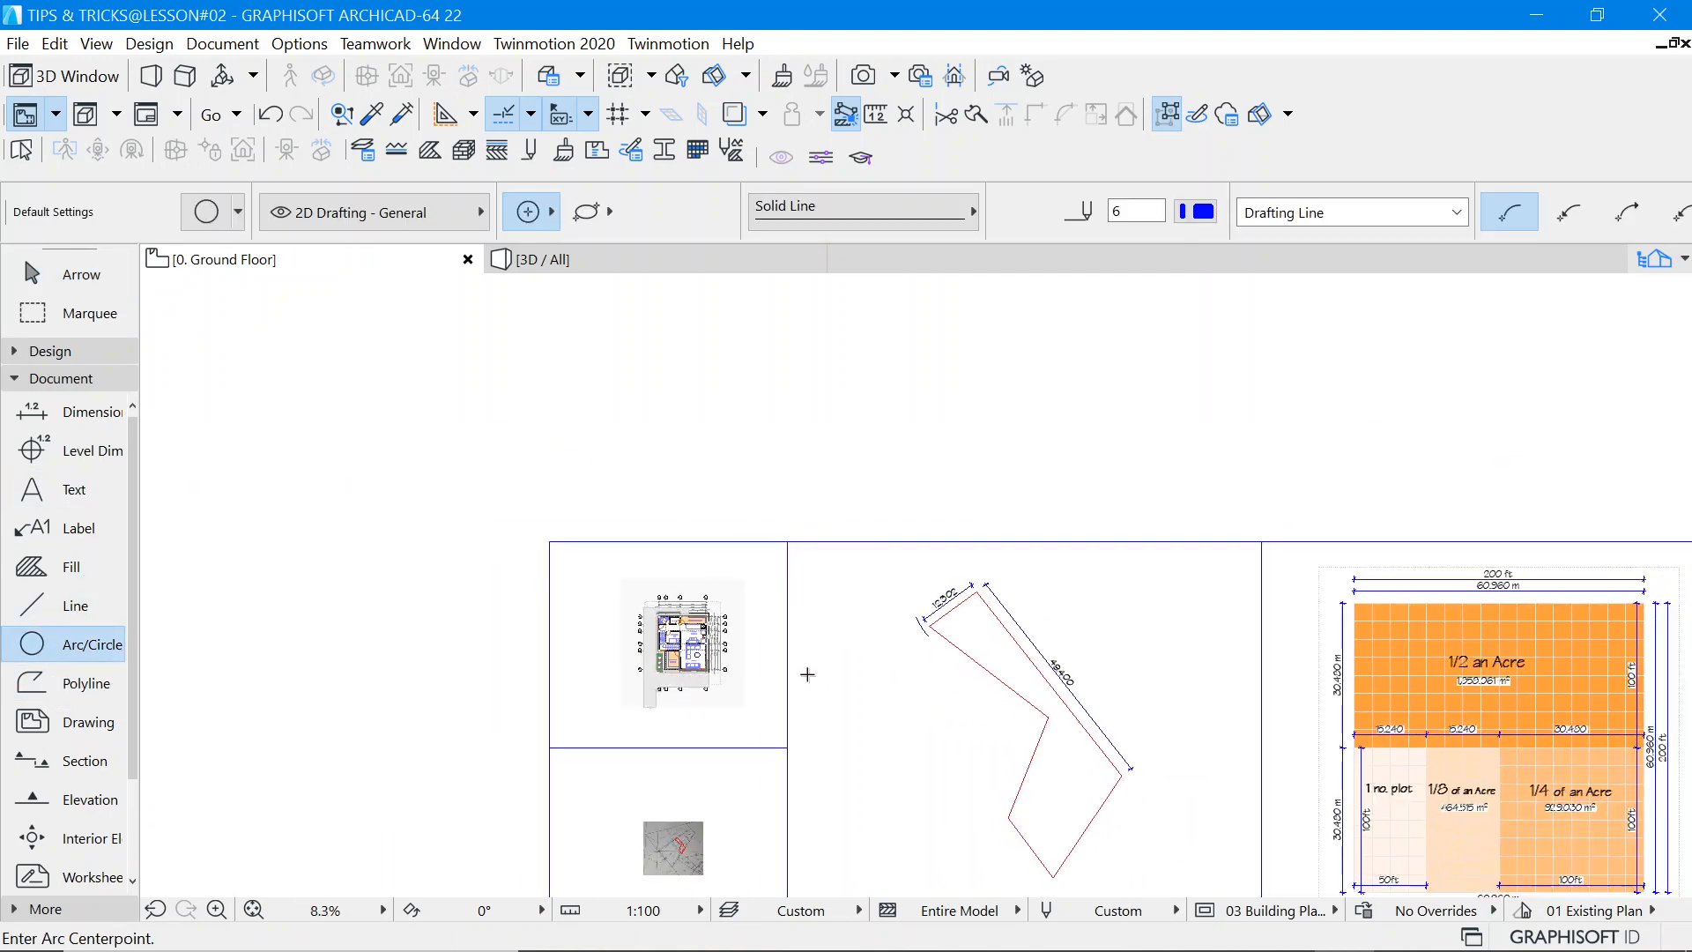
pyautogui.scroll(6, 705, 651)
pyautogui.scroll(-6, 704, 620)
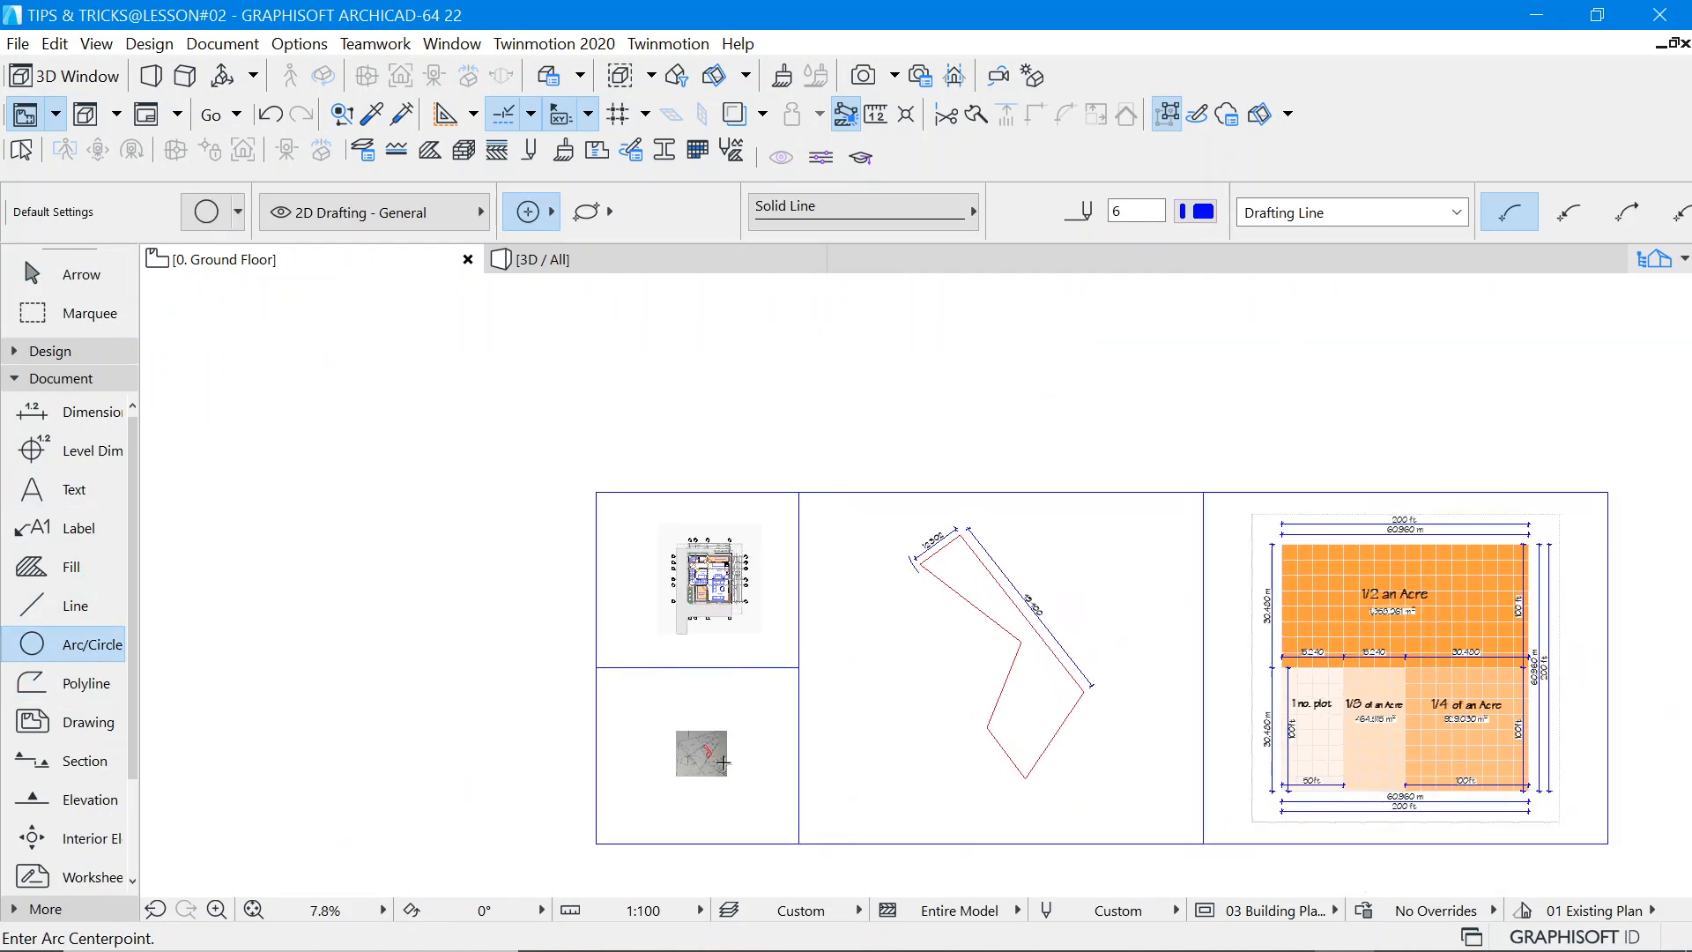
pyautogui.scroll(10, 700, 787)
pyautogui.scroll(2, 661, 663)
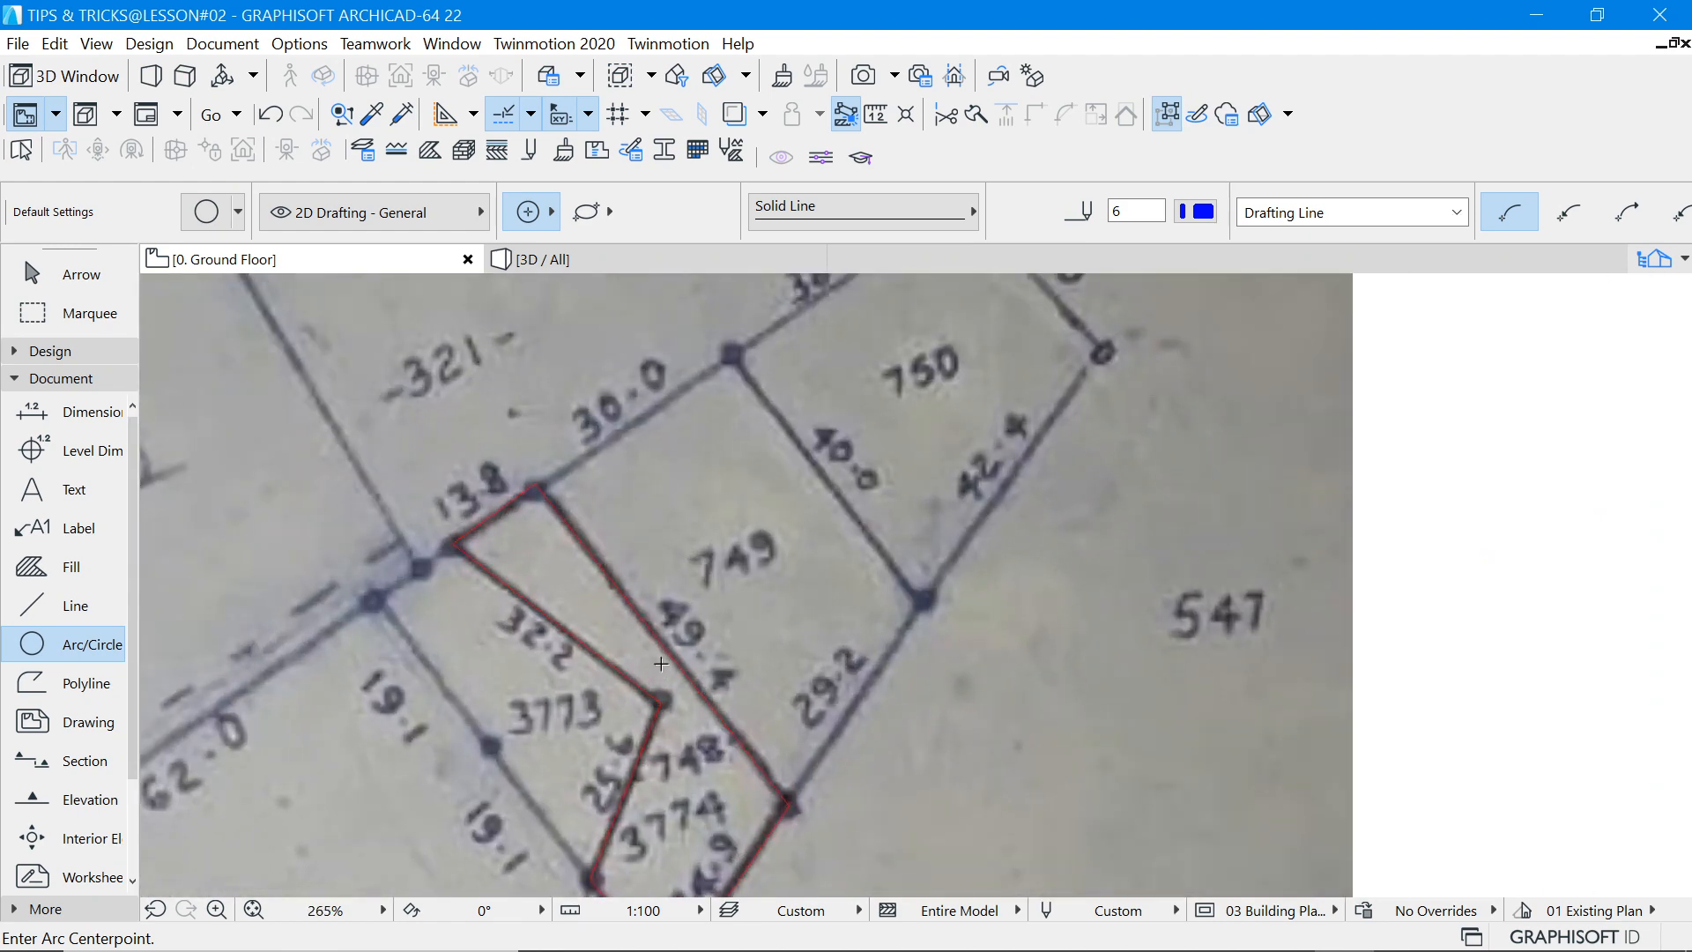
pyautogui.scroll(-10, 597, 651)
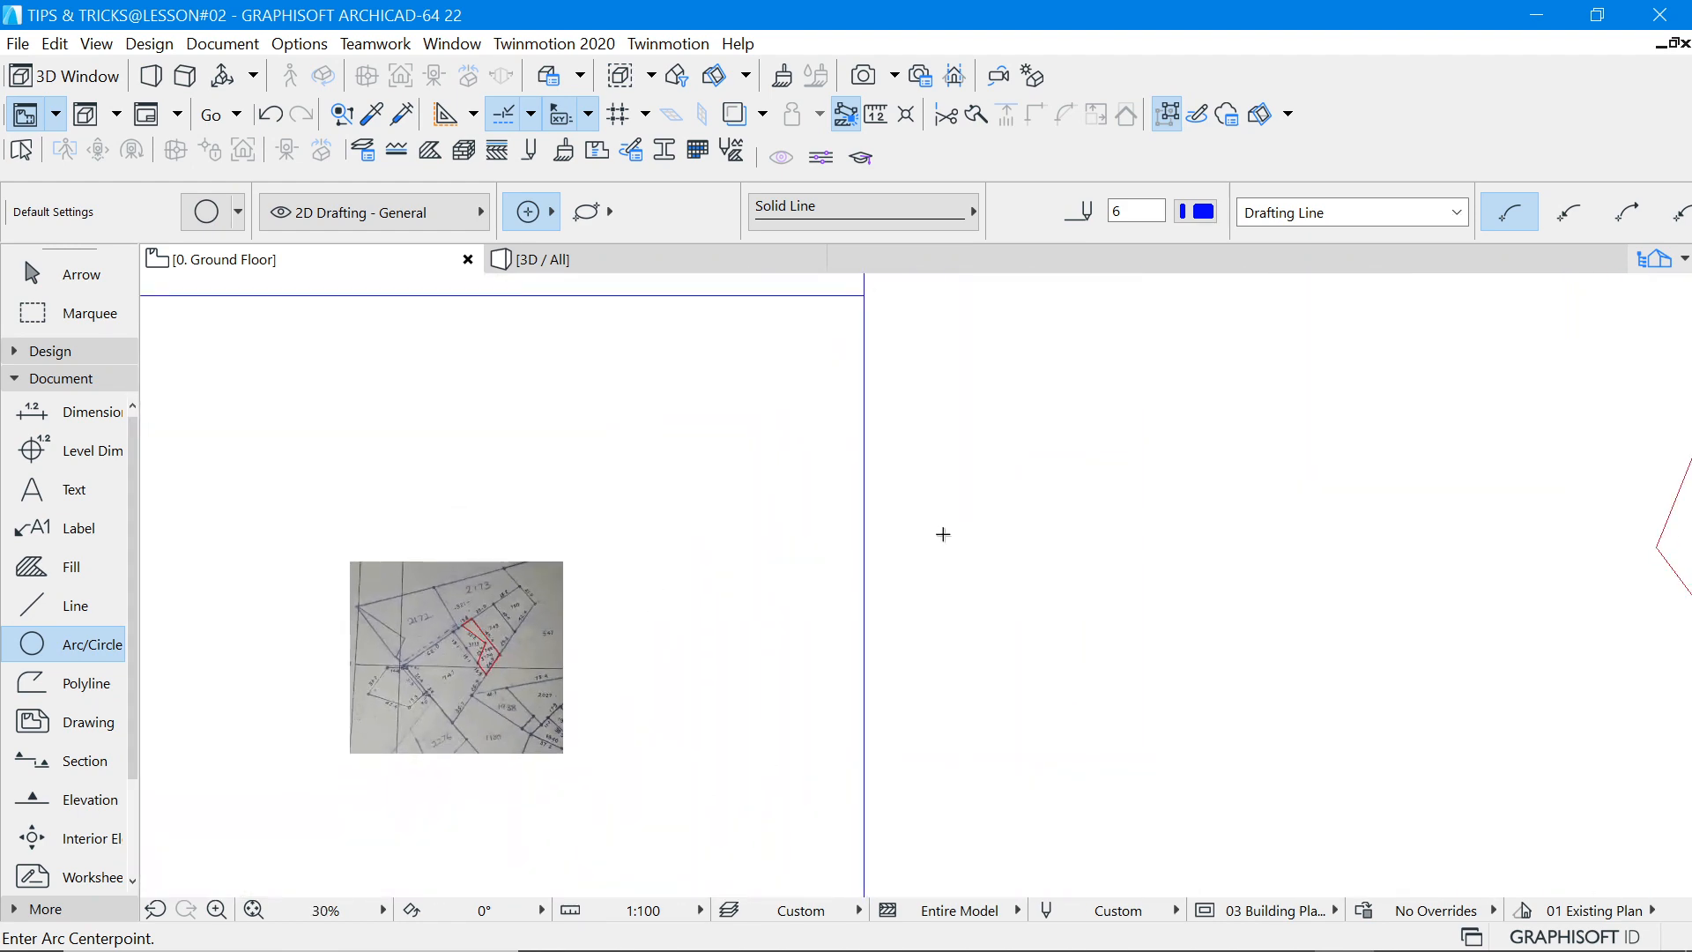
pyautogui.scroll(5, 969, 528)
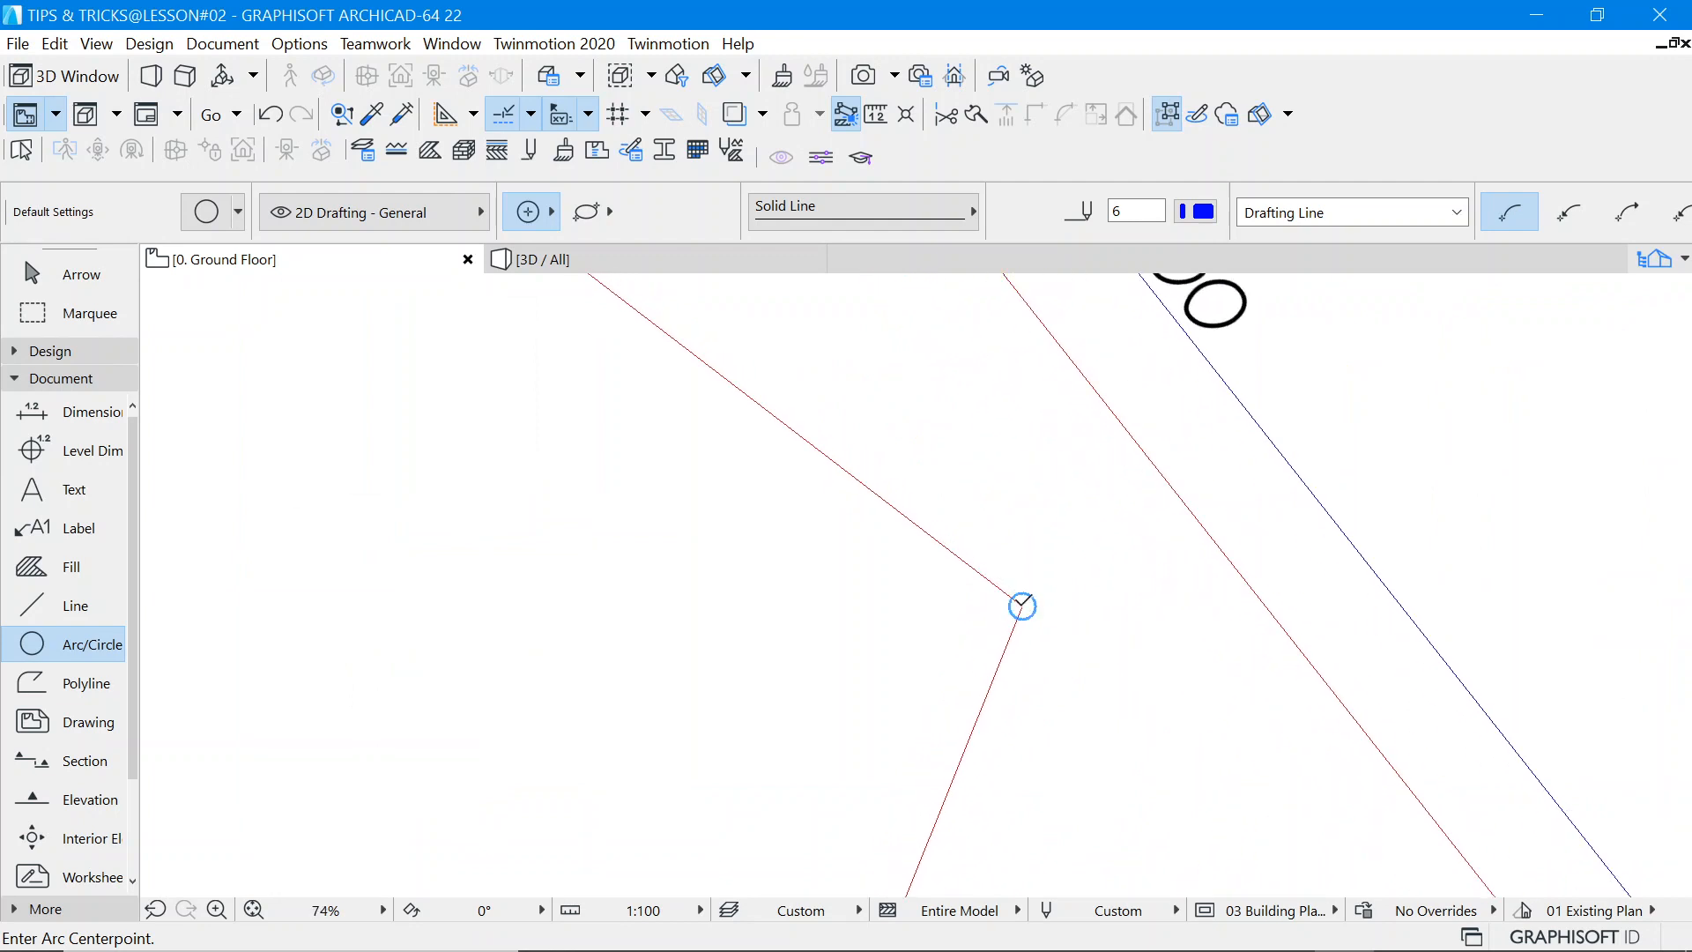
pyautogui.click(1022, 606)
pyautogui.scroll(-2, 1023, 602)
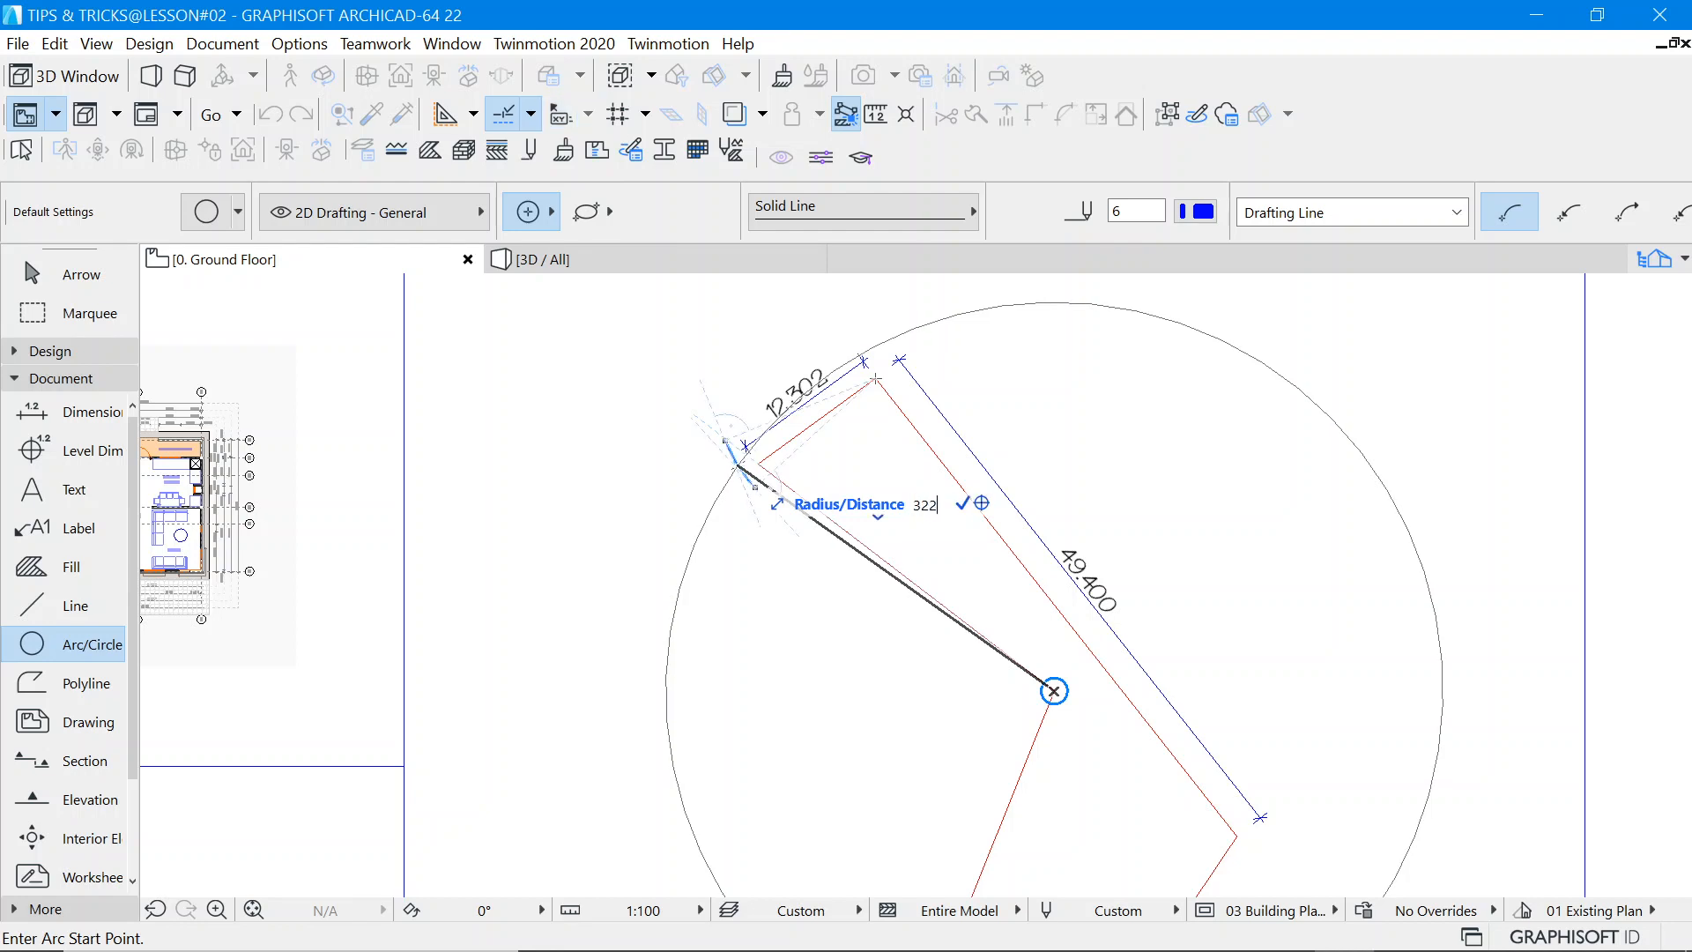
pyautogui.click(745, 467)
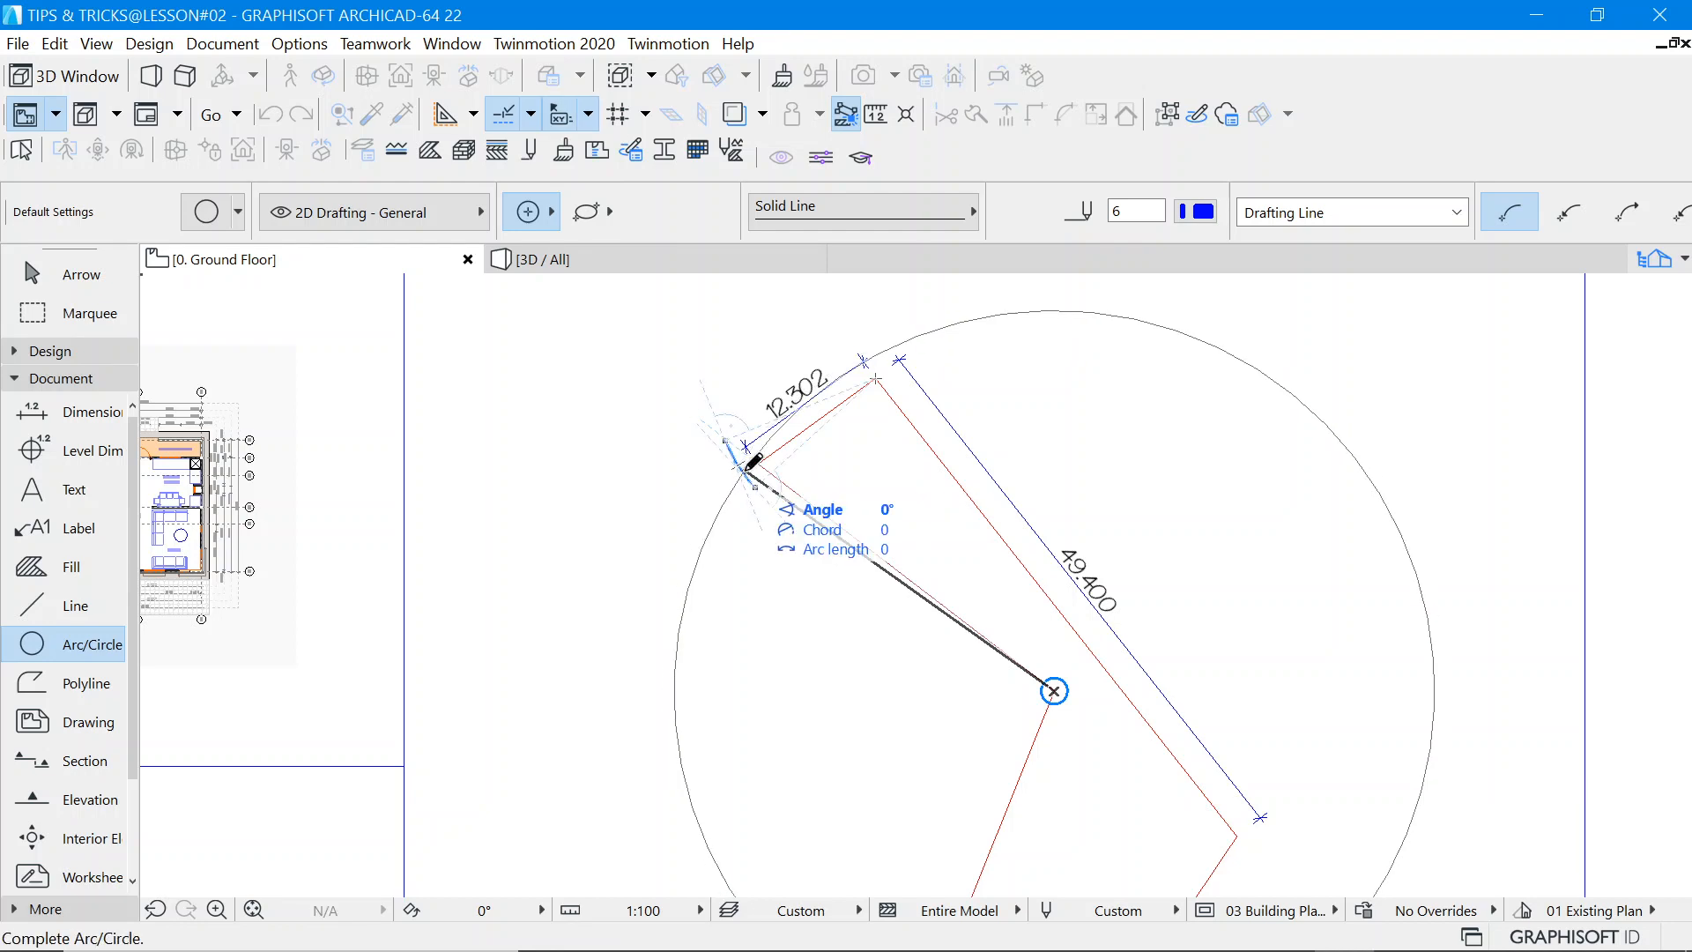
pyautogui.press('Escape')
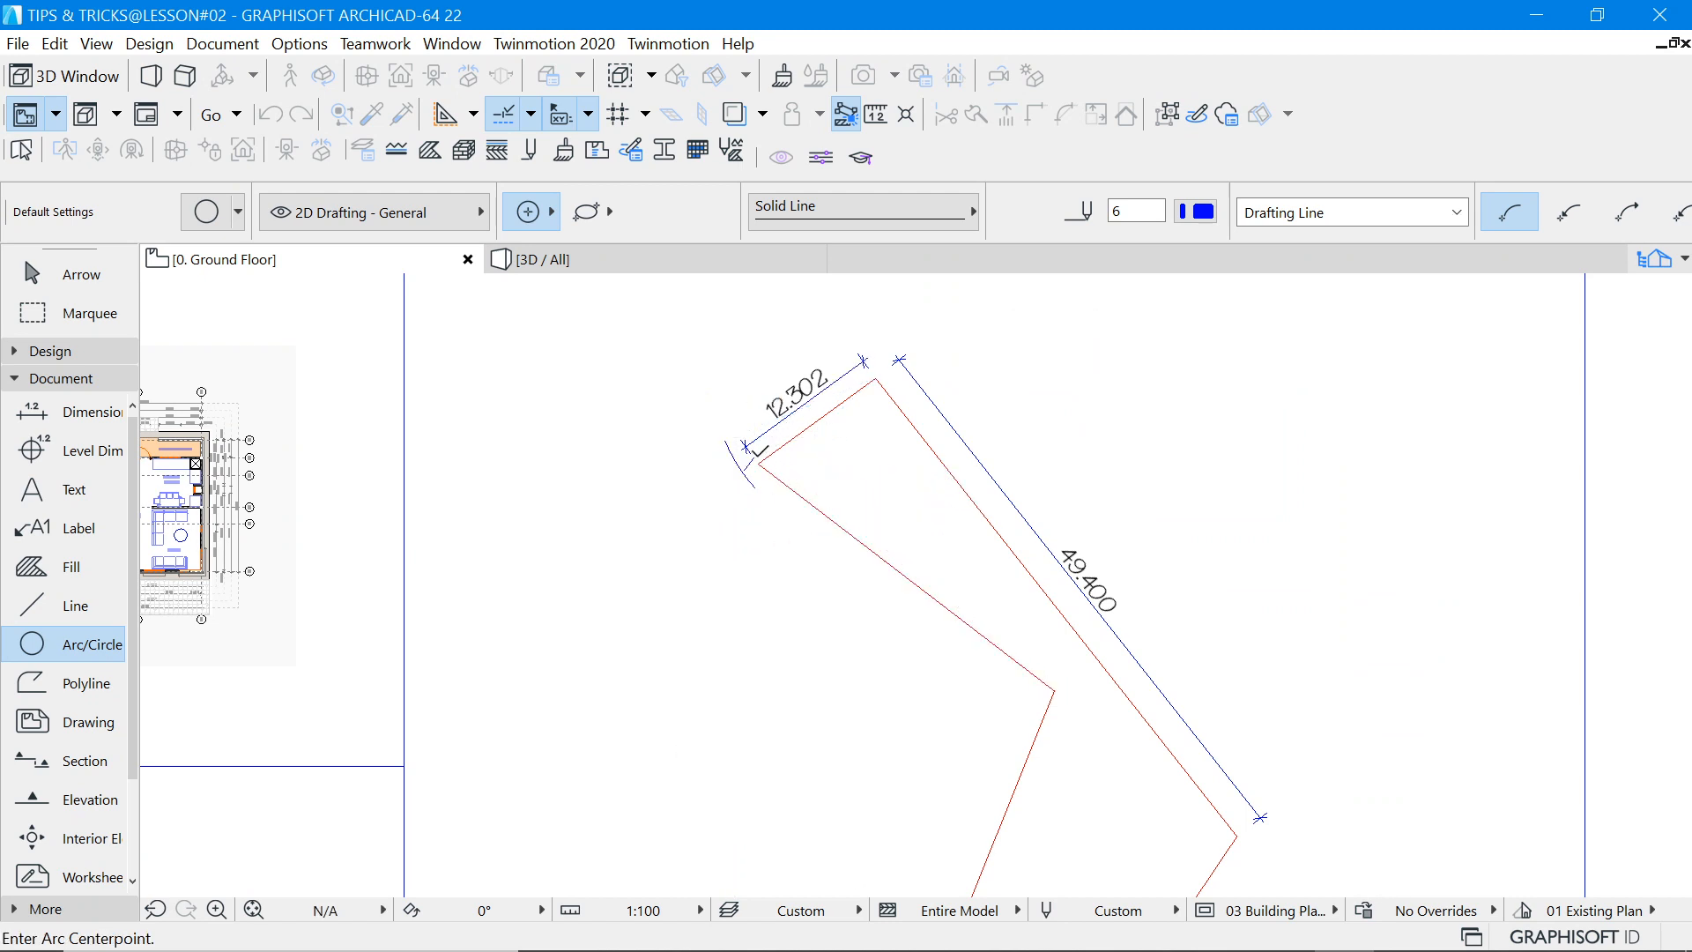
# Stretch the lower end of the second arc until it crosses the first arc.
pyautogui.scroll(2, 744, 458)
pyautogui.scroll(3, 740, 460)
pyautogui.click(34, 274)
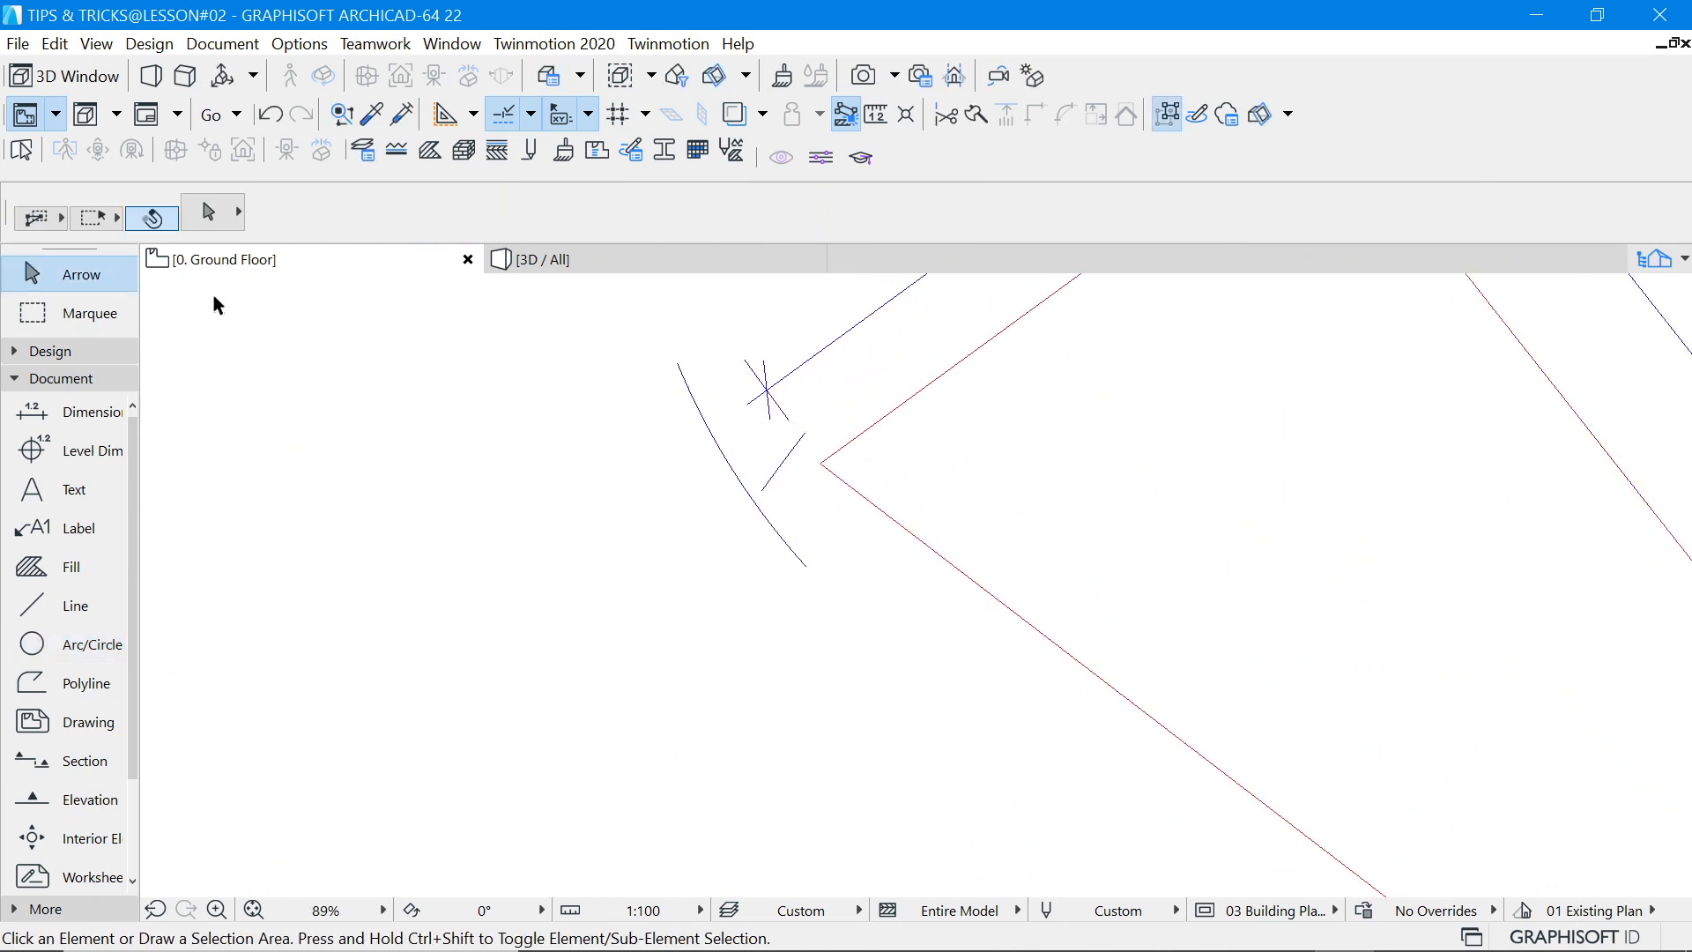
pyautogui.click(793, 449)
pyautogui.click(768, 480)
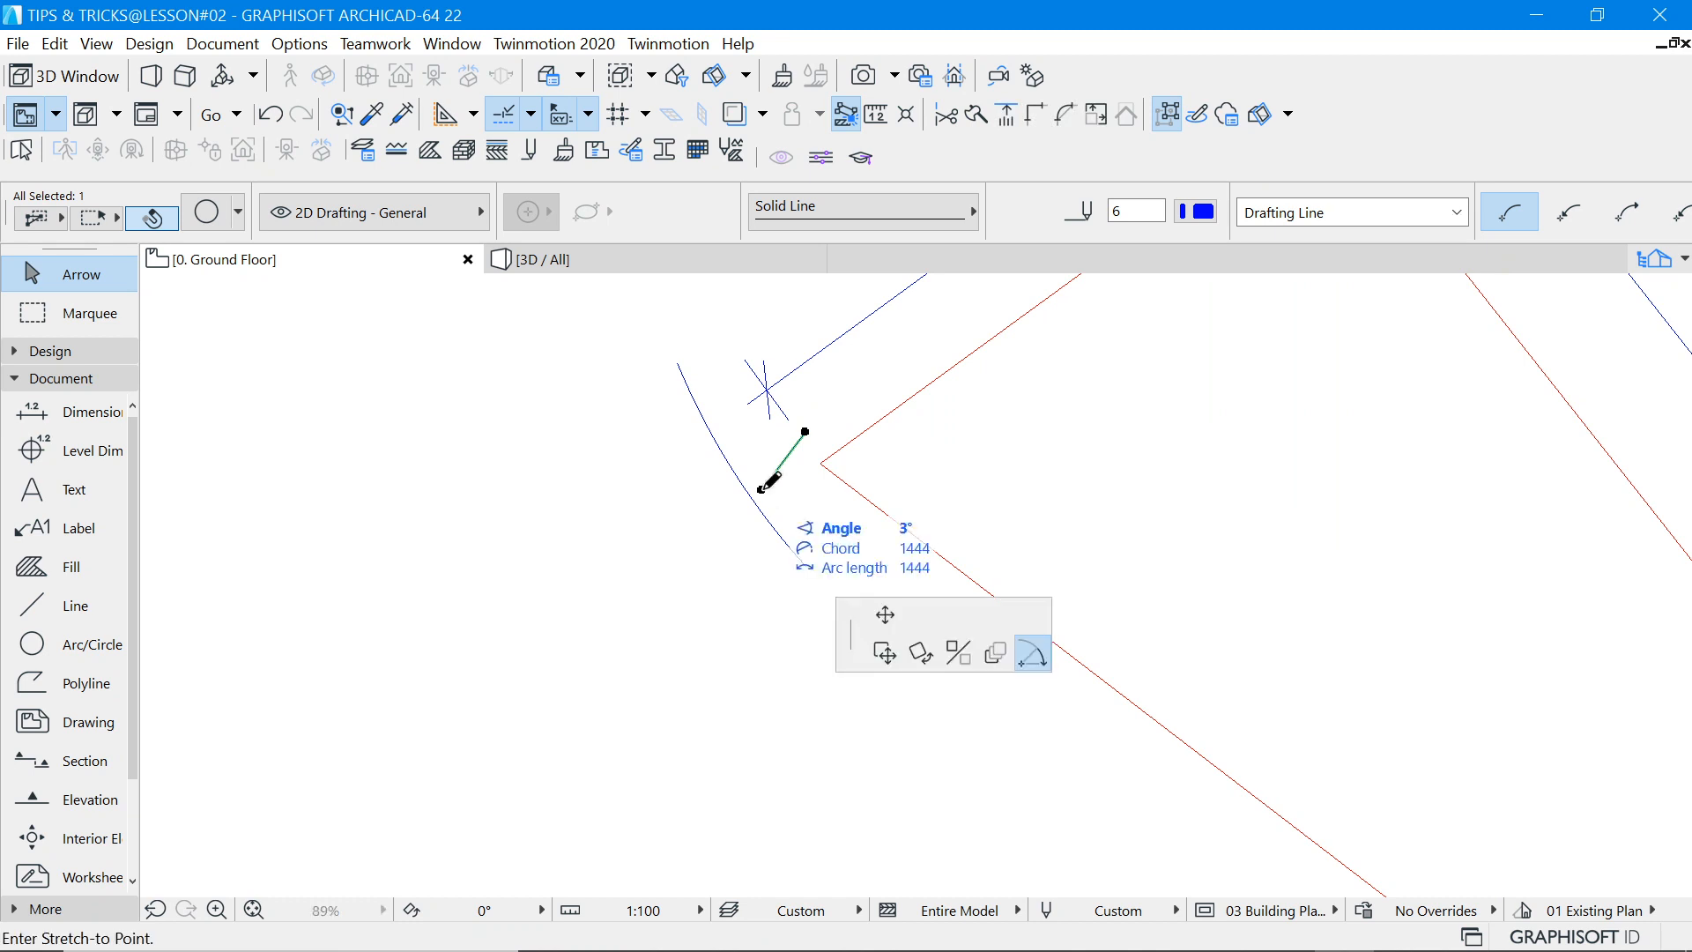
pyautogui.click(715, 562)
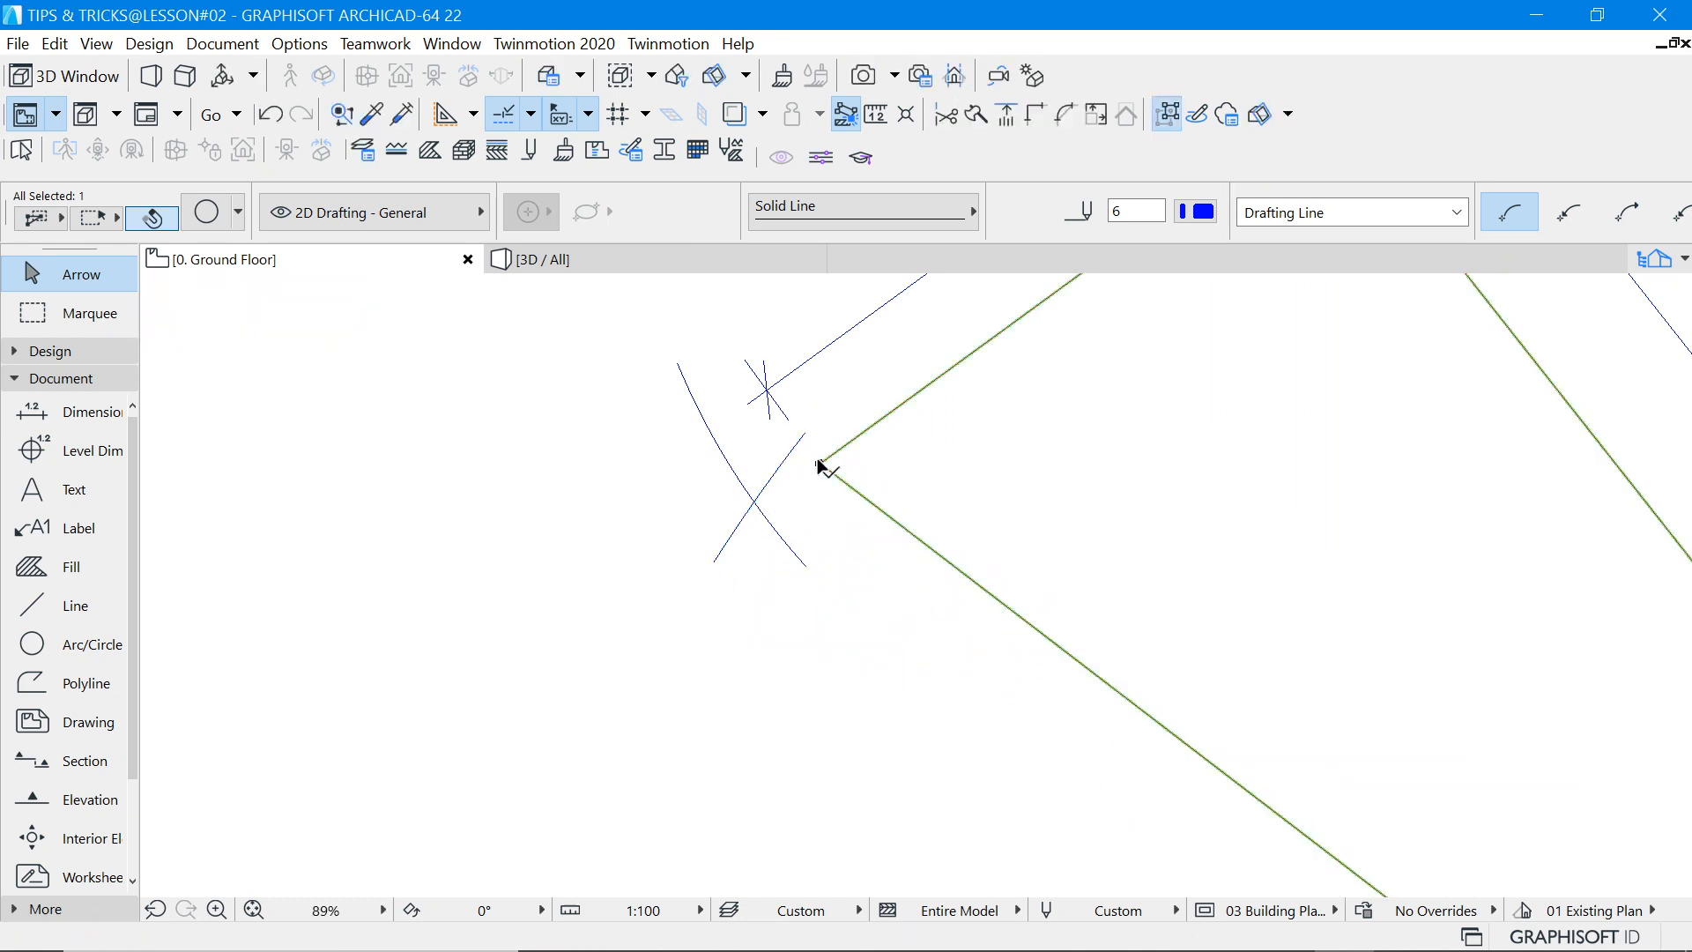
# Move the outline's upper-left corner node to the intersection of the two arcs.
pyautogui.click(819, 464)
pyautogui.click(820, 465)
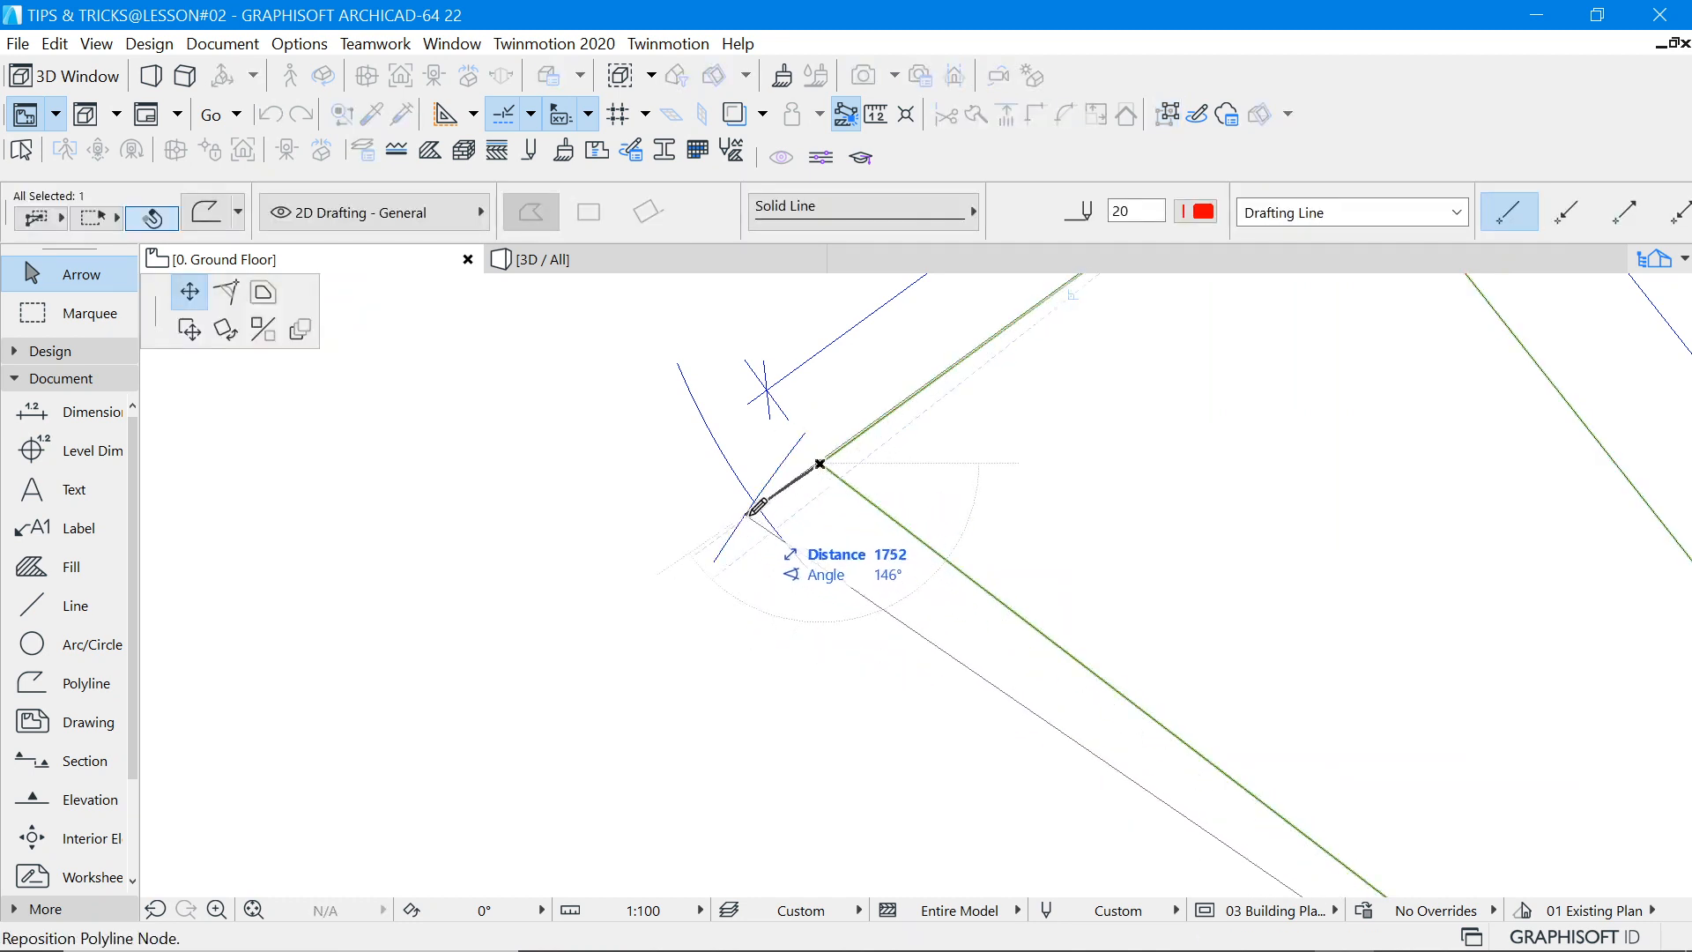
pyautogui.click(755, 503)
pyautogui.scroll(-5, 731, 499)
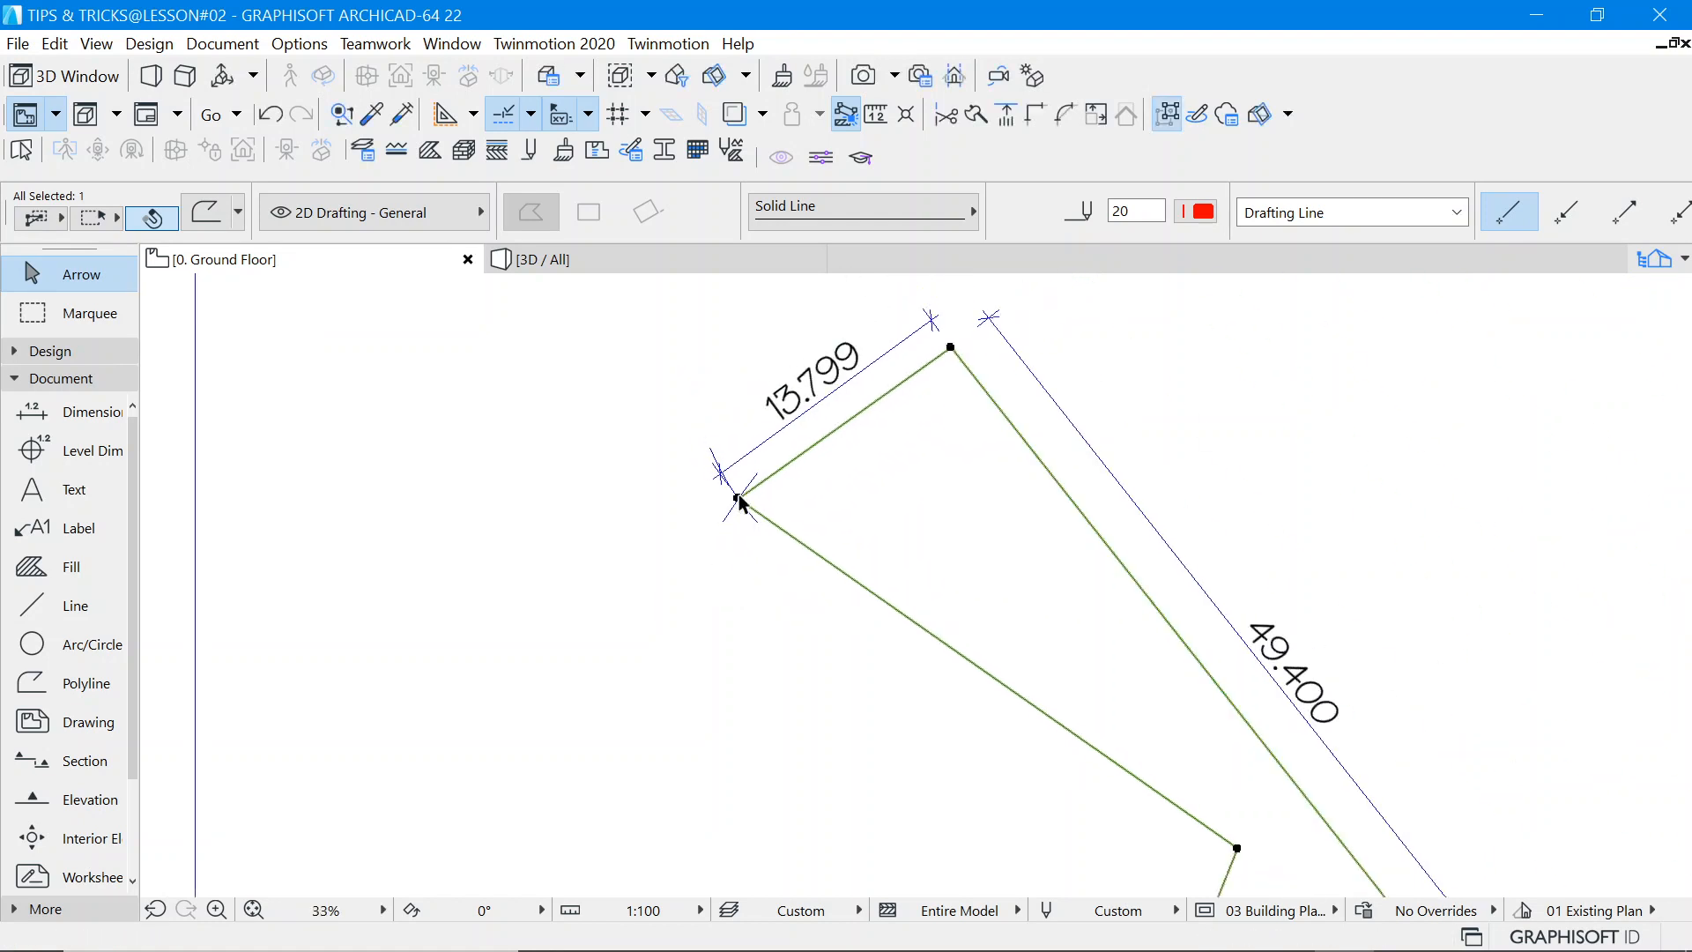
# Delete the existing dimension of the outline's short upper side.
pyautogui.click(823, 457)
pyautogui.click(829, 404)
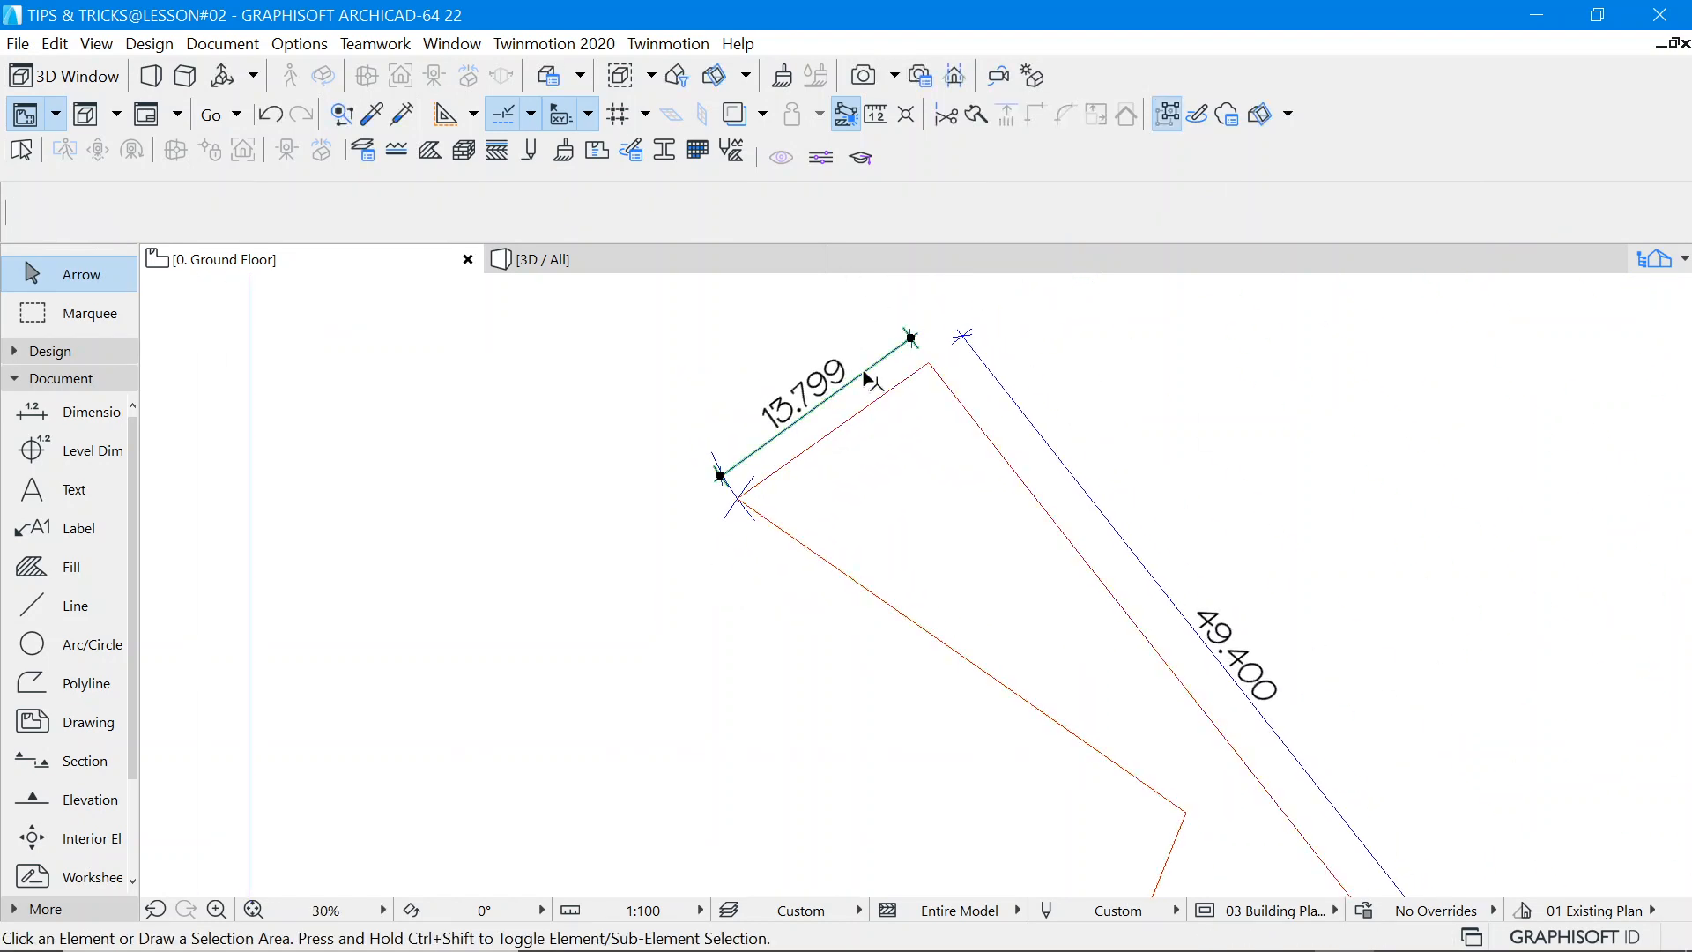
pyautogui.press('Delete')
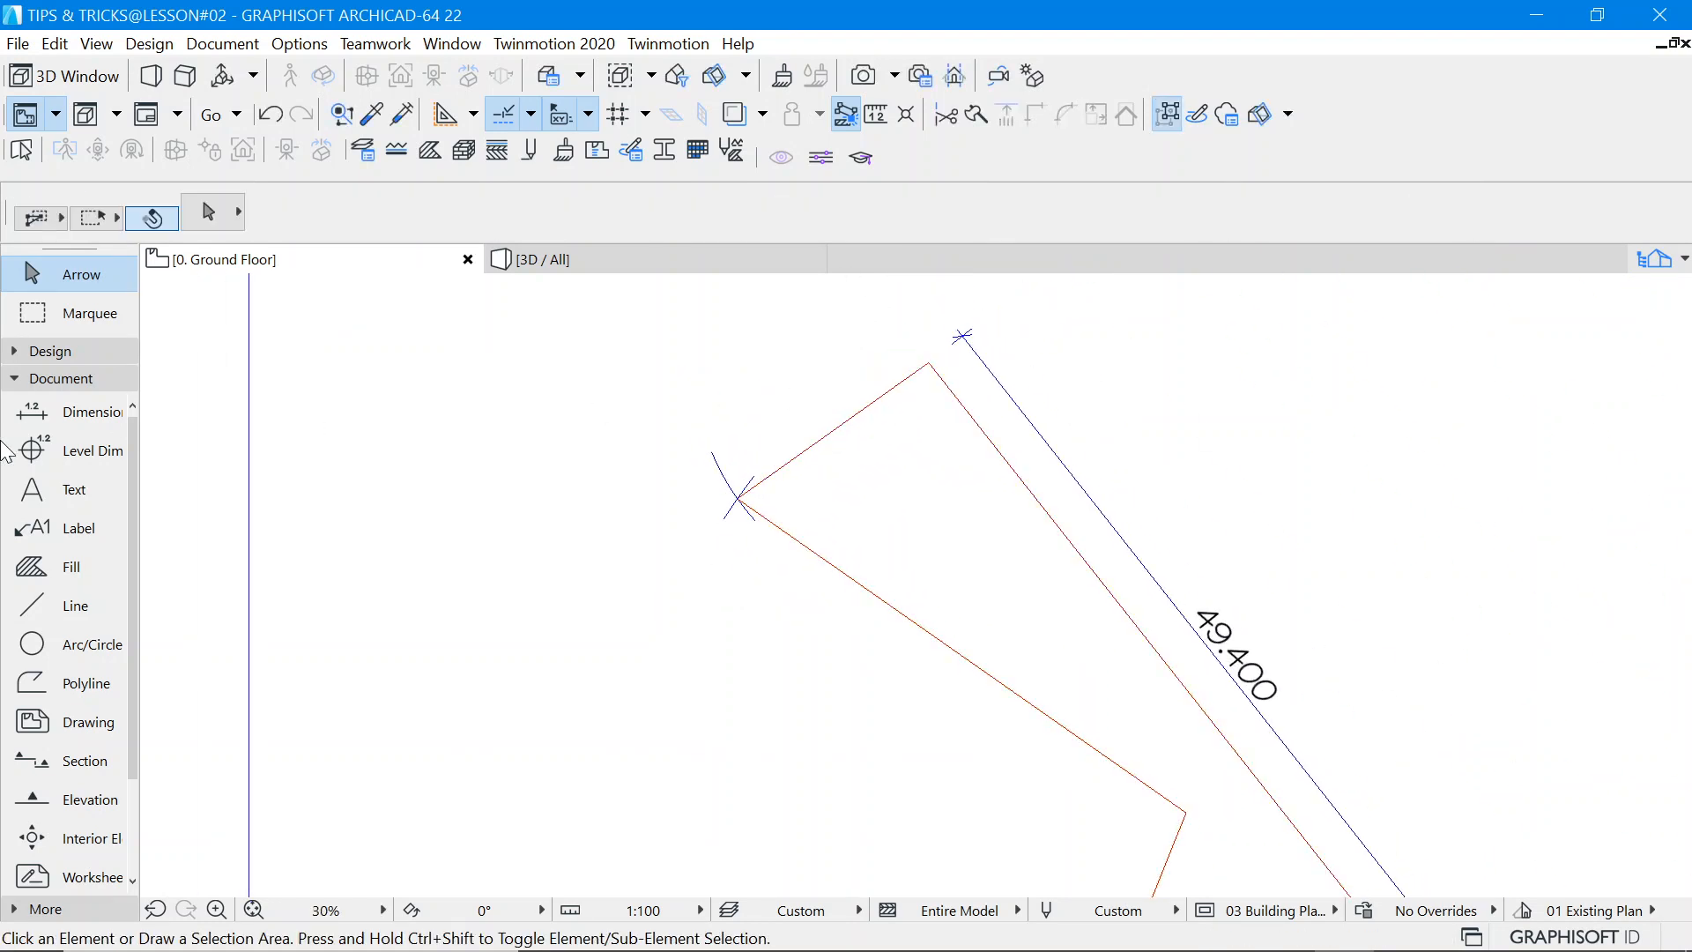
# Dimension the short upper side from the top corner to the arc intersection, placing the dimension line just outside the plot.
pyautogui.click(35, 412)
pyautogui.scroll(3, 932, 367)
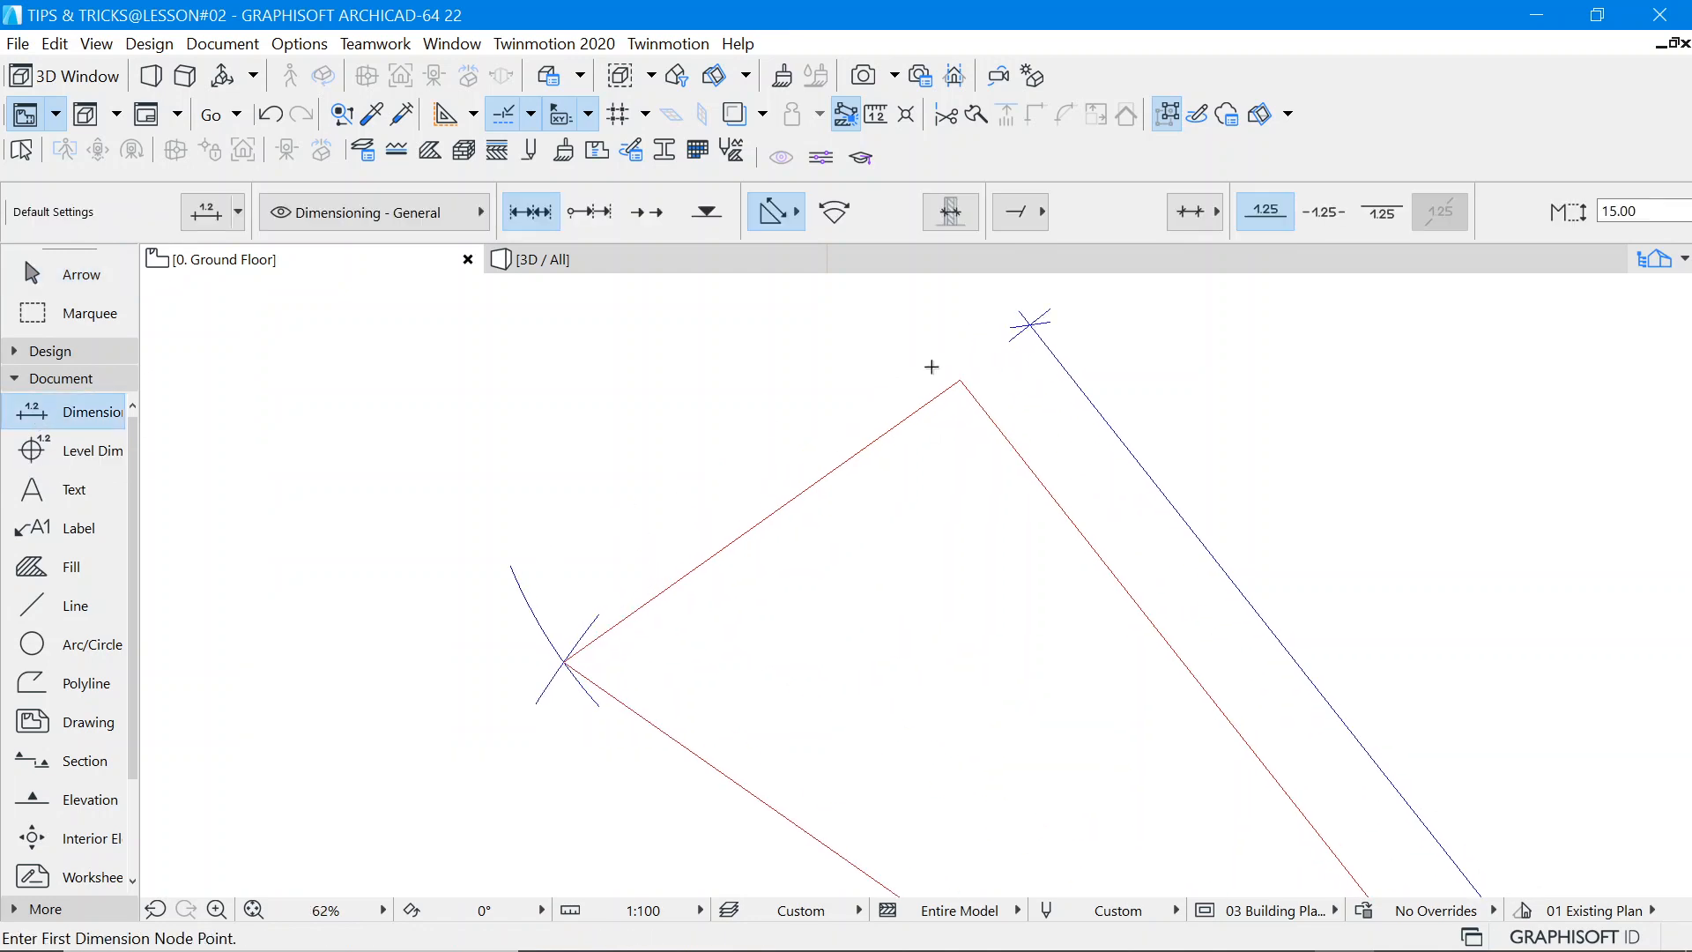
pyautogui.click(961, 380)
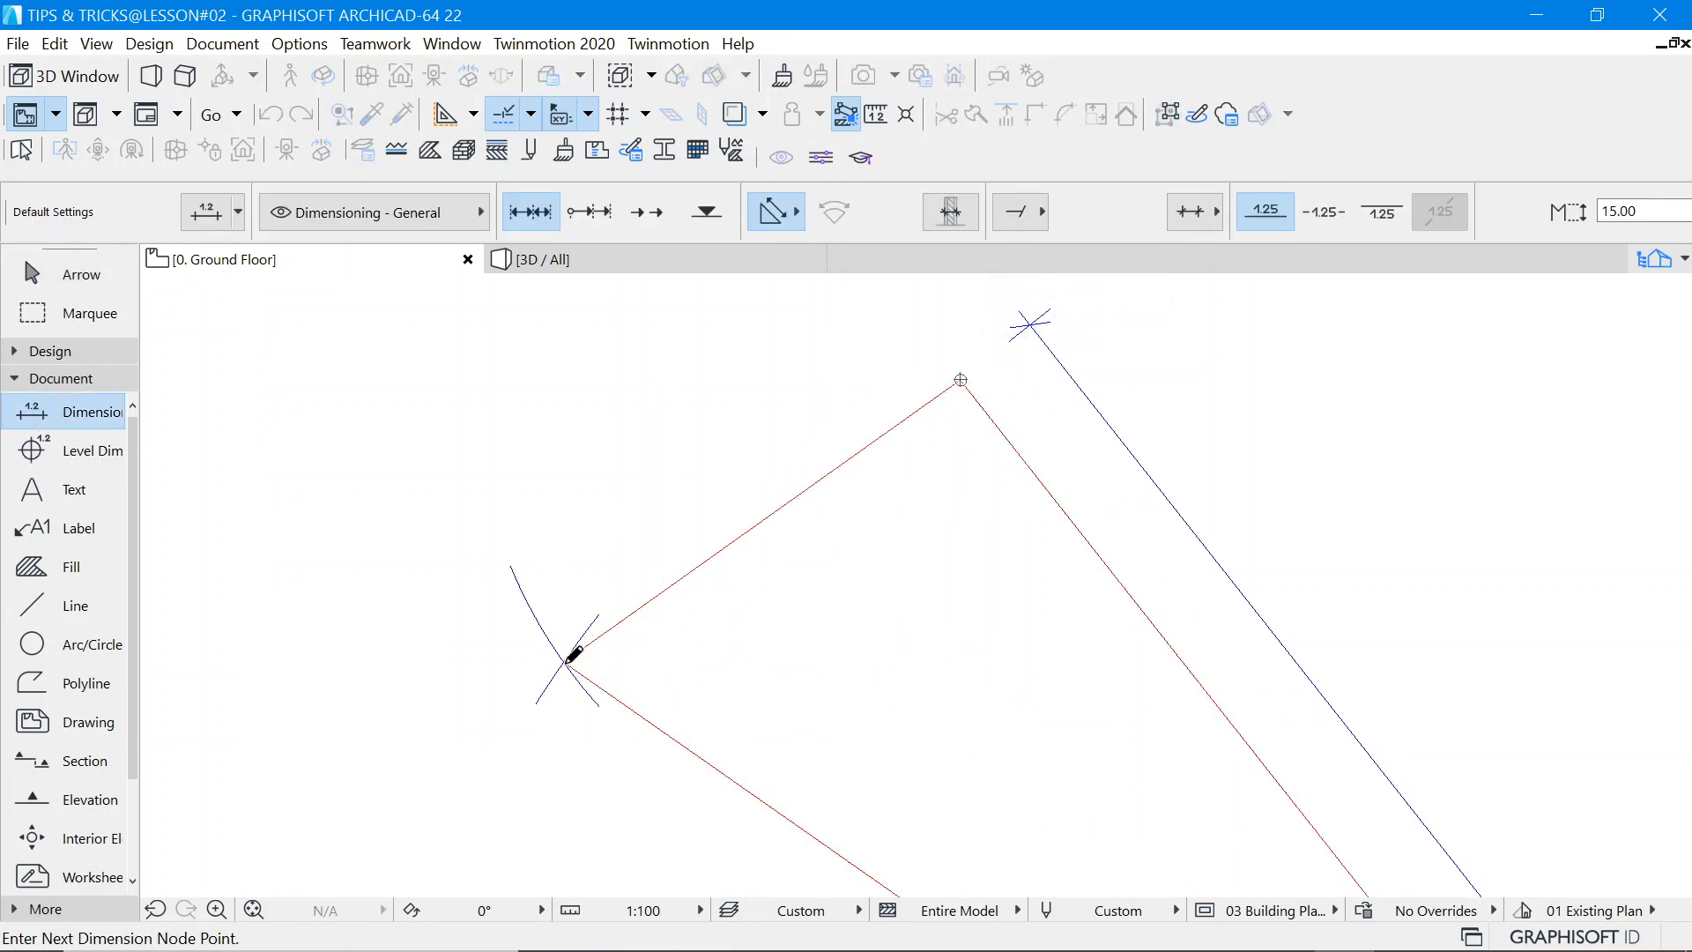
pyautogui.click(566, 661)
pyautogui.doubleClick(752, 616)
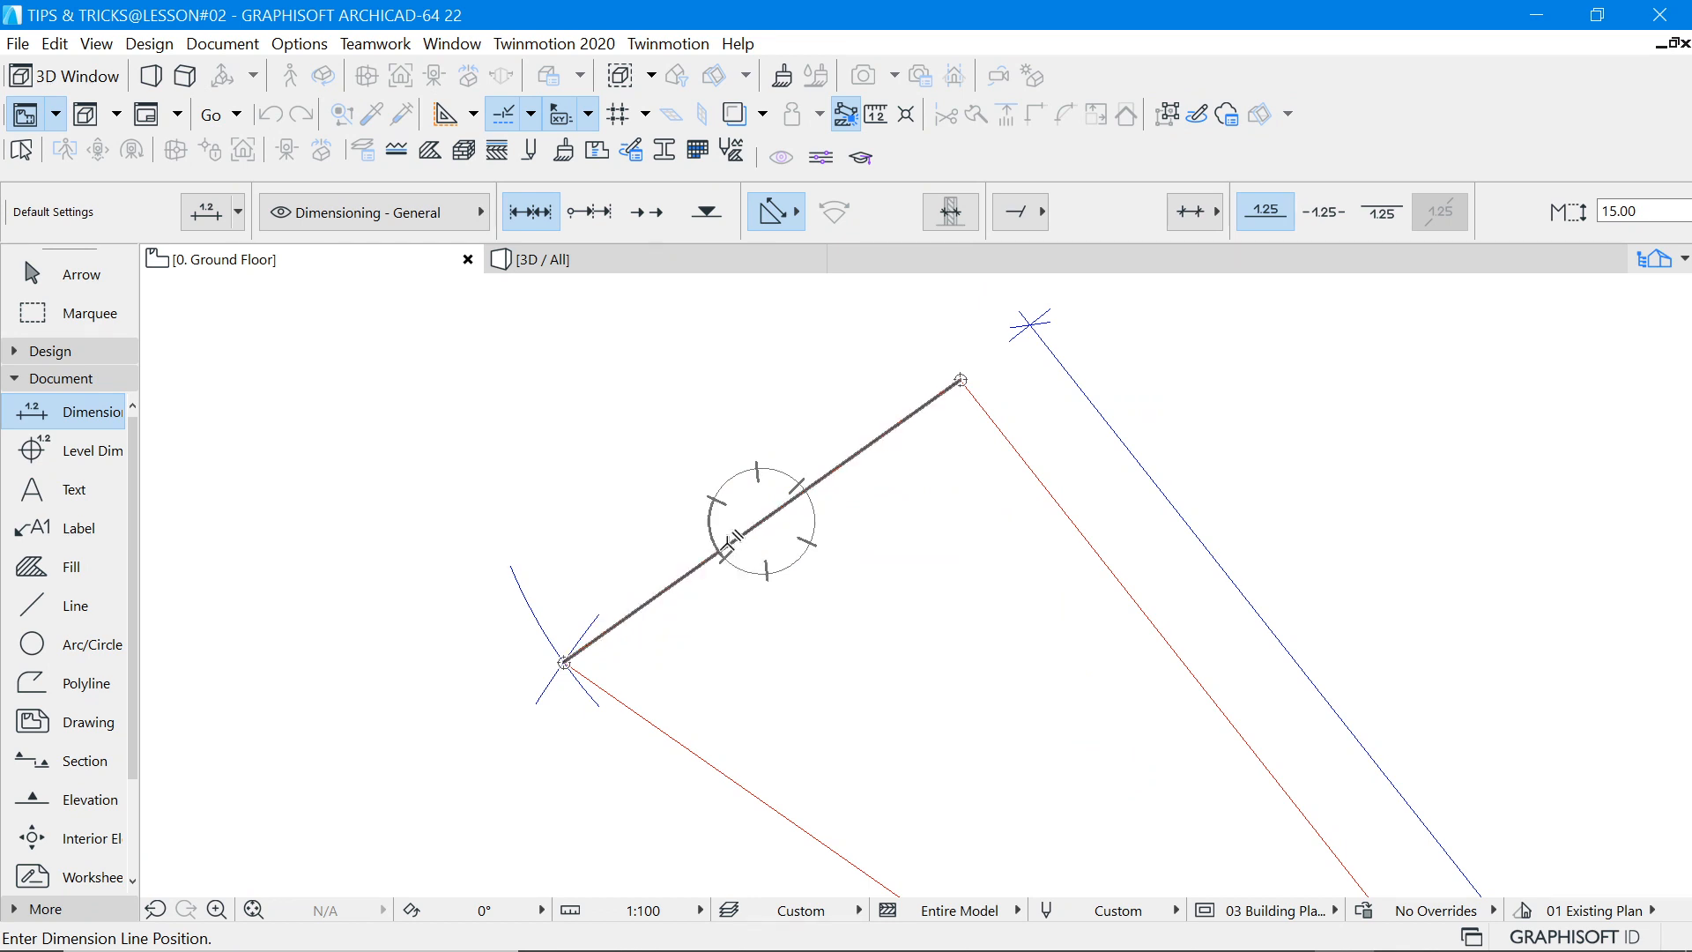
pyautogui.click(722, 492)
pyautogui.scroll(-5, 718, 511)
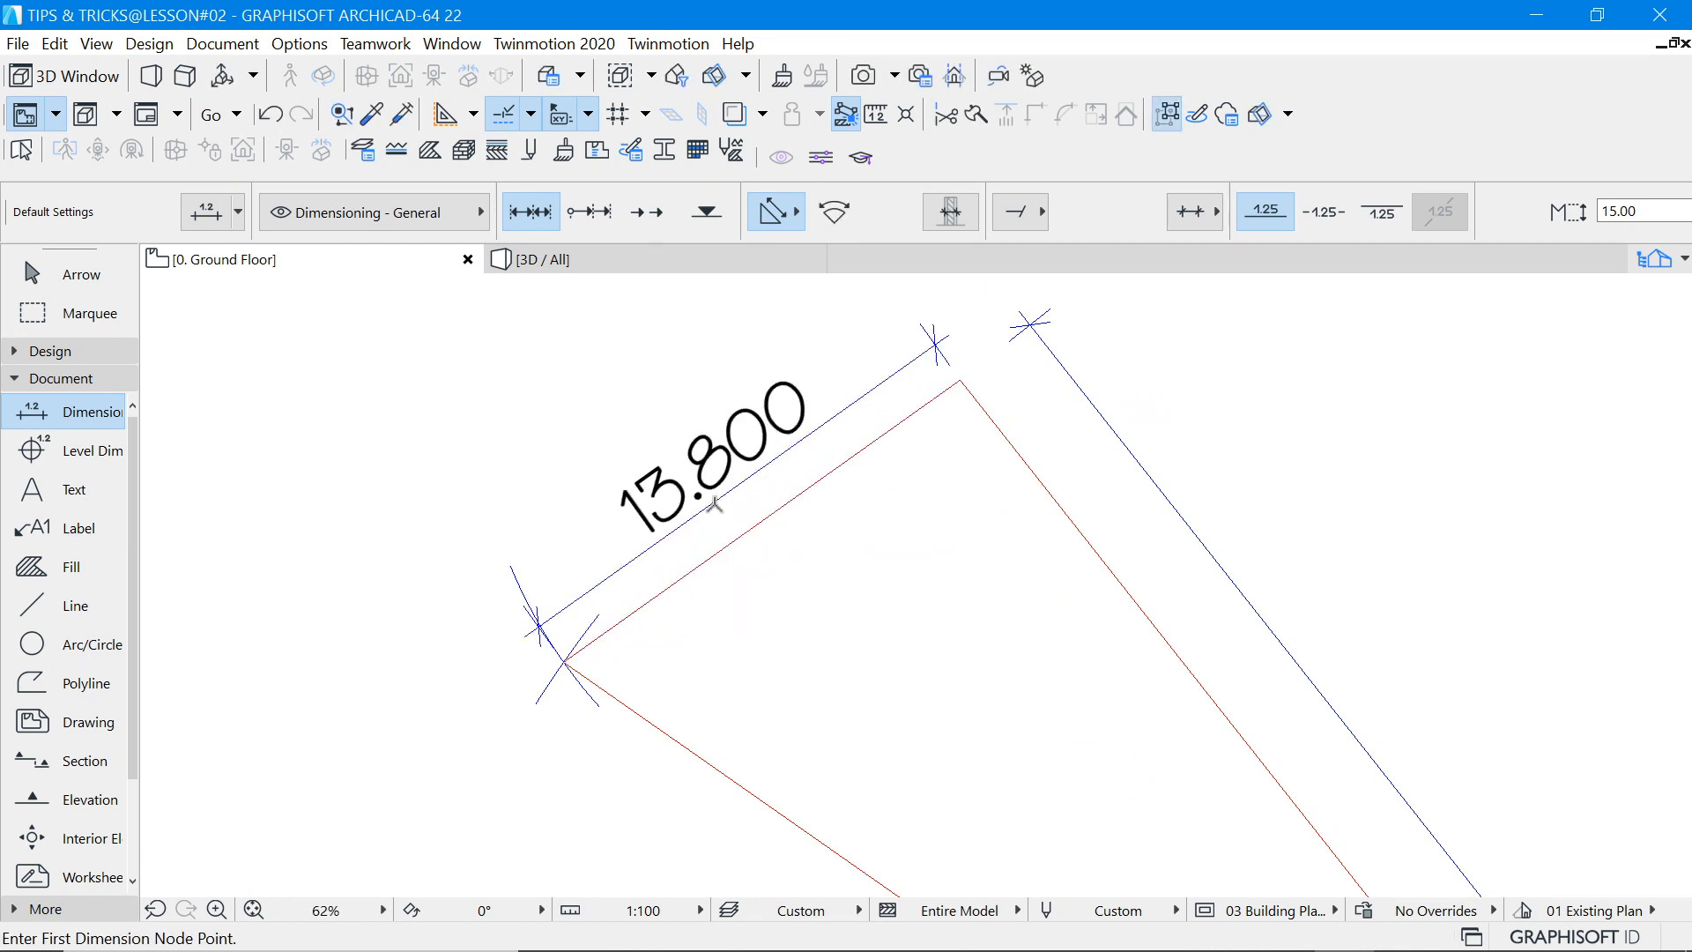
# Dimension the side from the upper-left arc intersection to the outline's inner corner, placing the dimension line just outside the plot.
pyautogui.scroll(3, 582, 534)
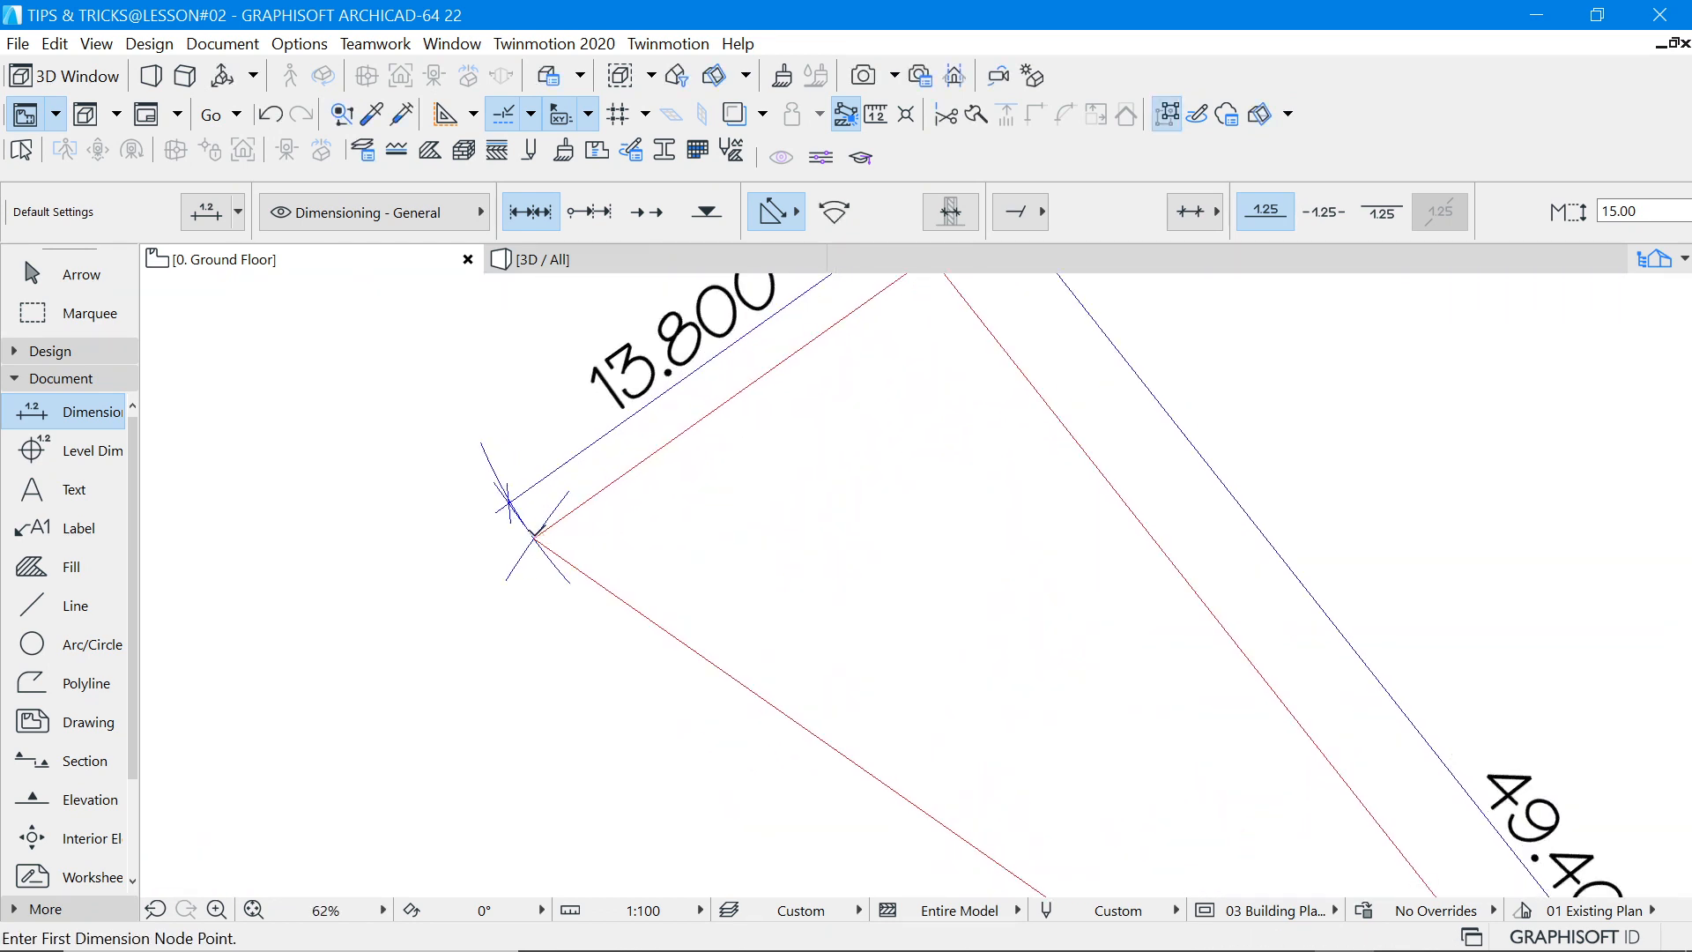
pyautogui.click(534, 533)
pyautogui.scroll(-4, 775, 667)
pyautogui.scroll(3, 859, 733)
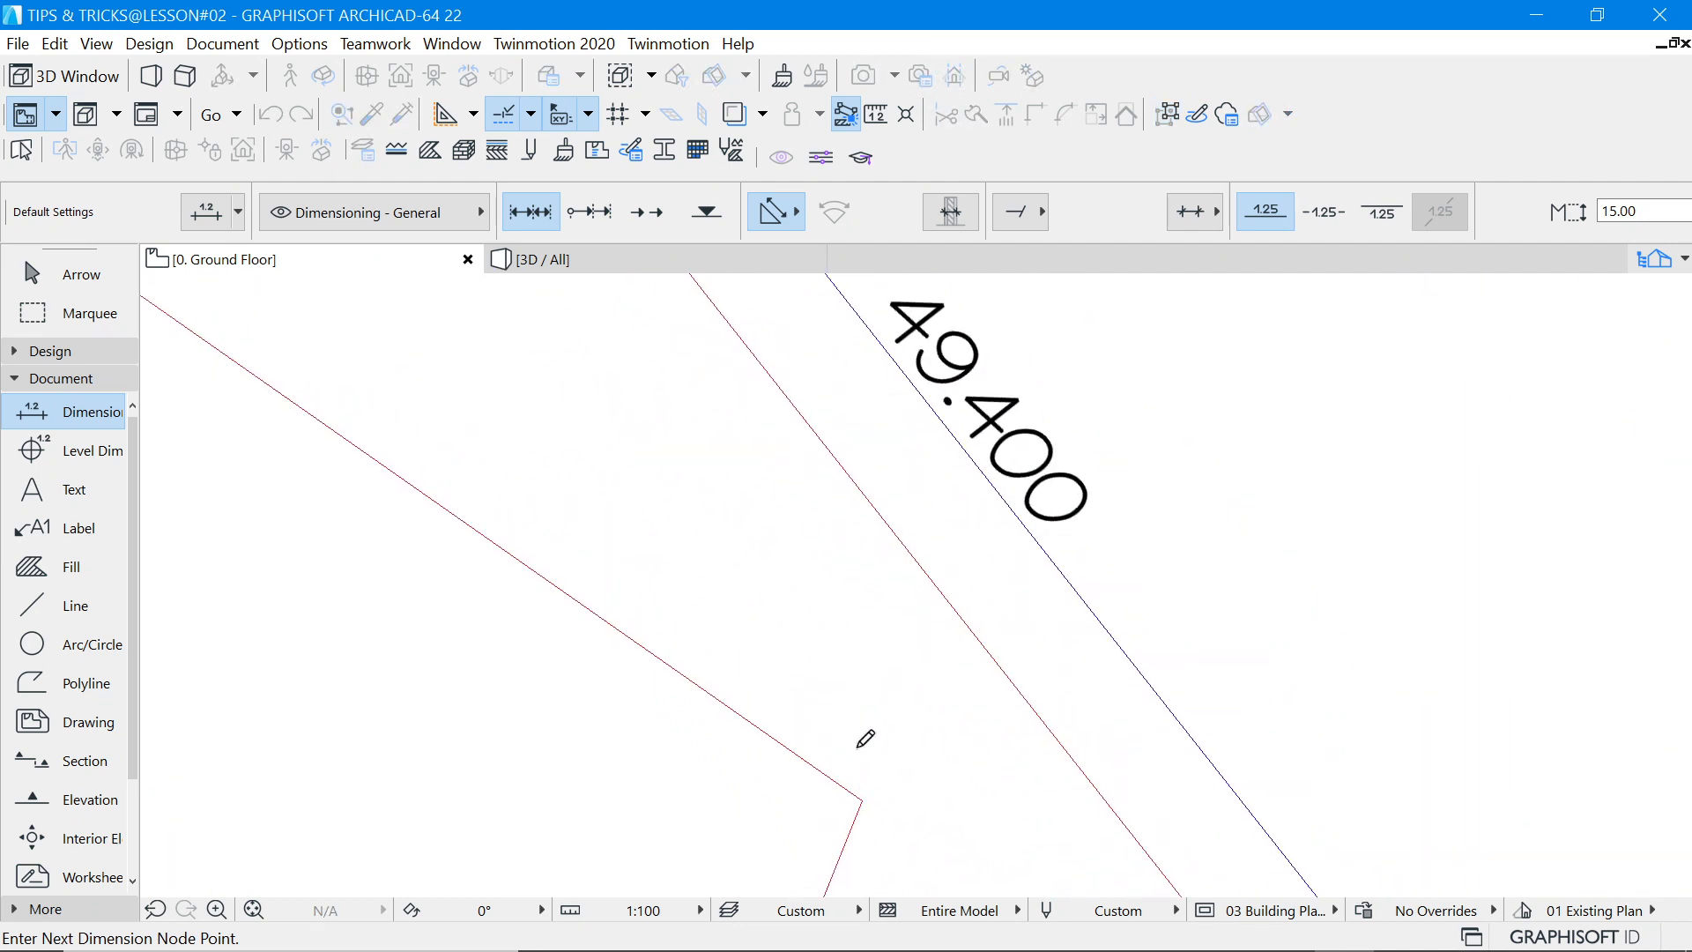
pyautogui.click(863, 800)
pyautogui.doubleClick(792, 692)
pyautogui.scroll(-2, 767, 671)
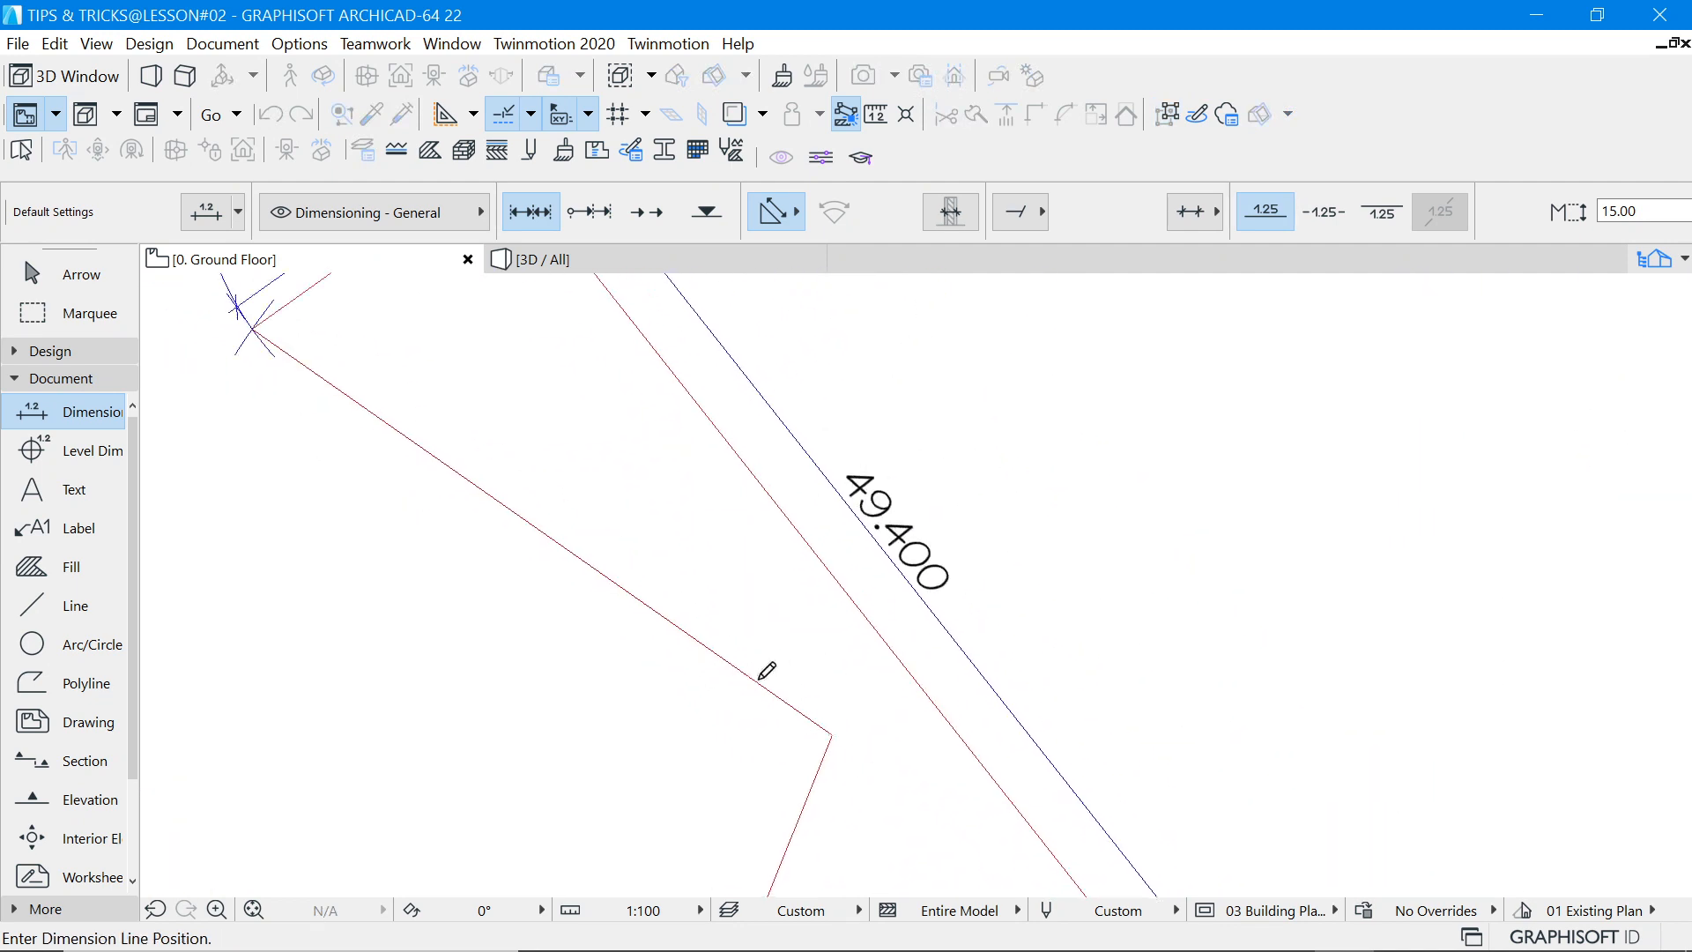
pyautogui.click(715, 692)
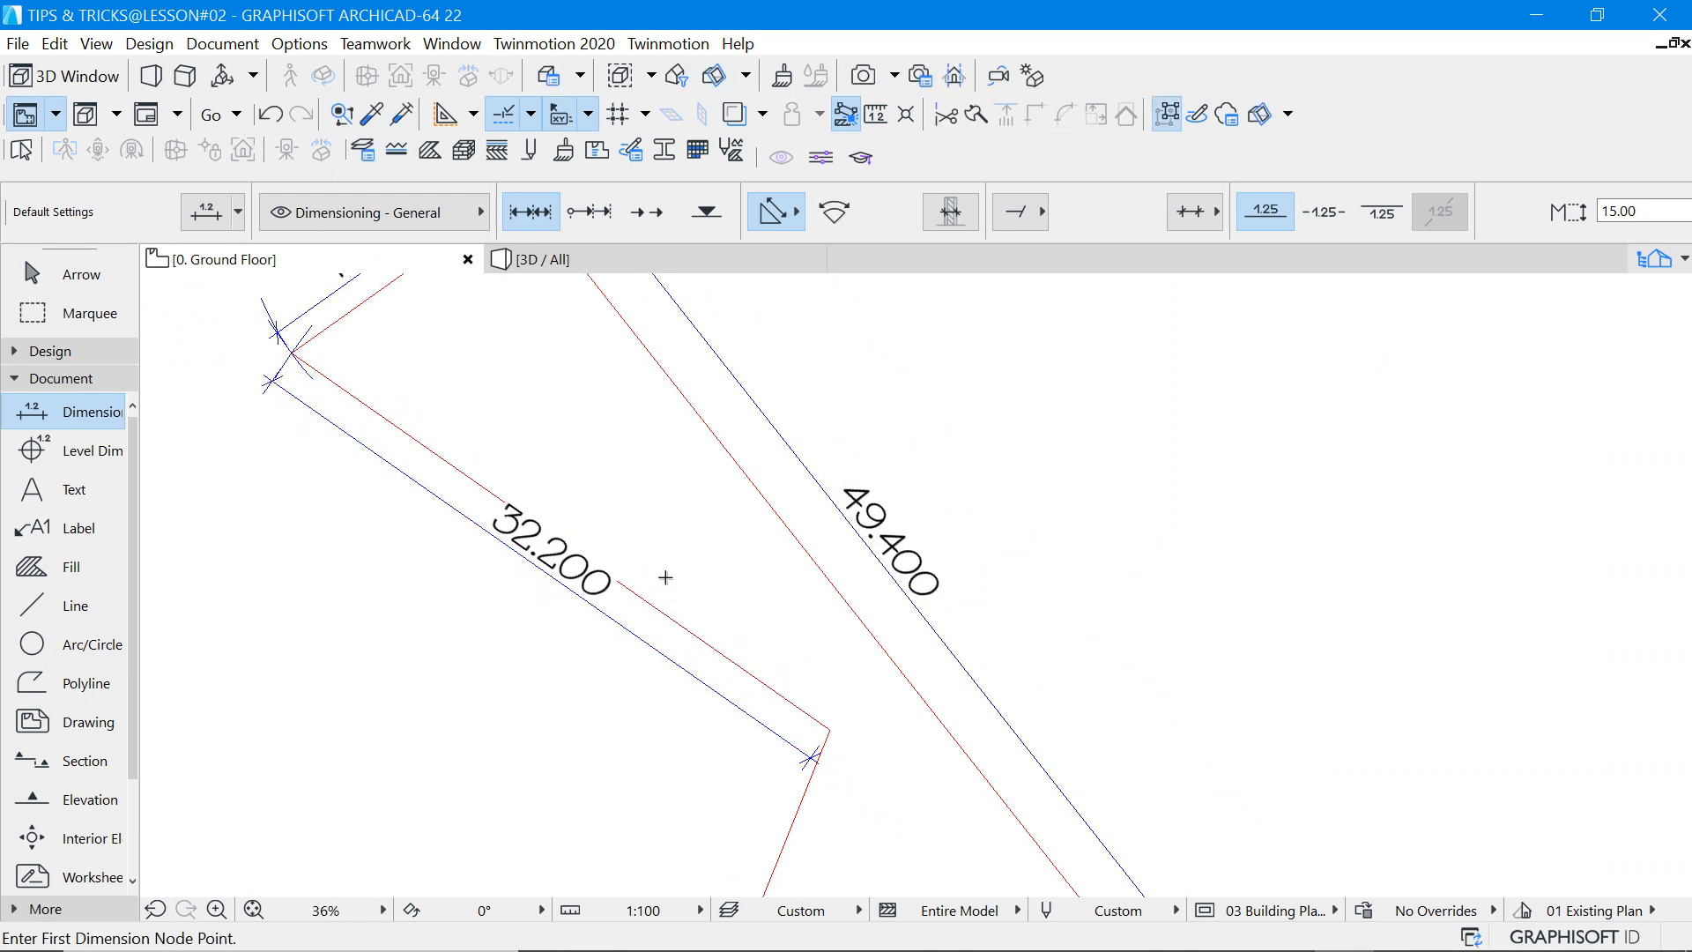
pyautogui.scroll(-3, 745, 539)
pyautogui.click(77, 278)
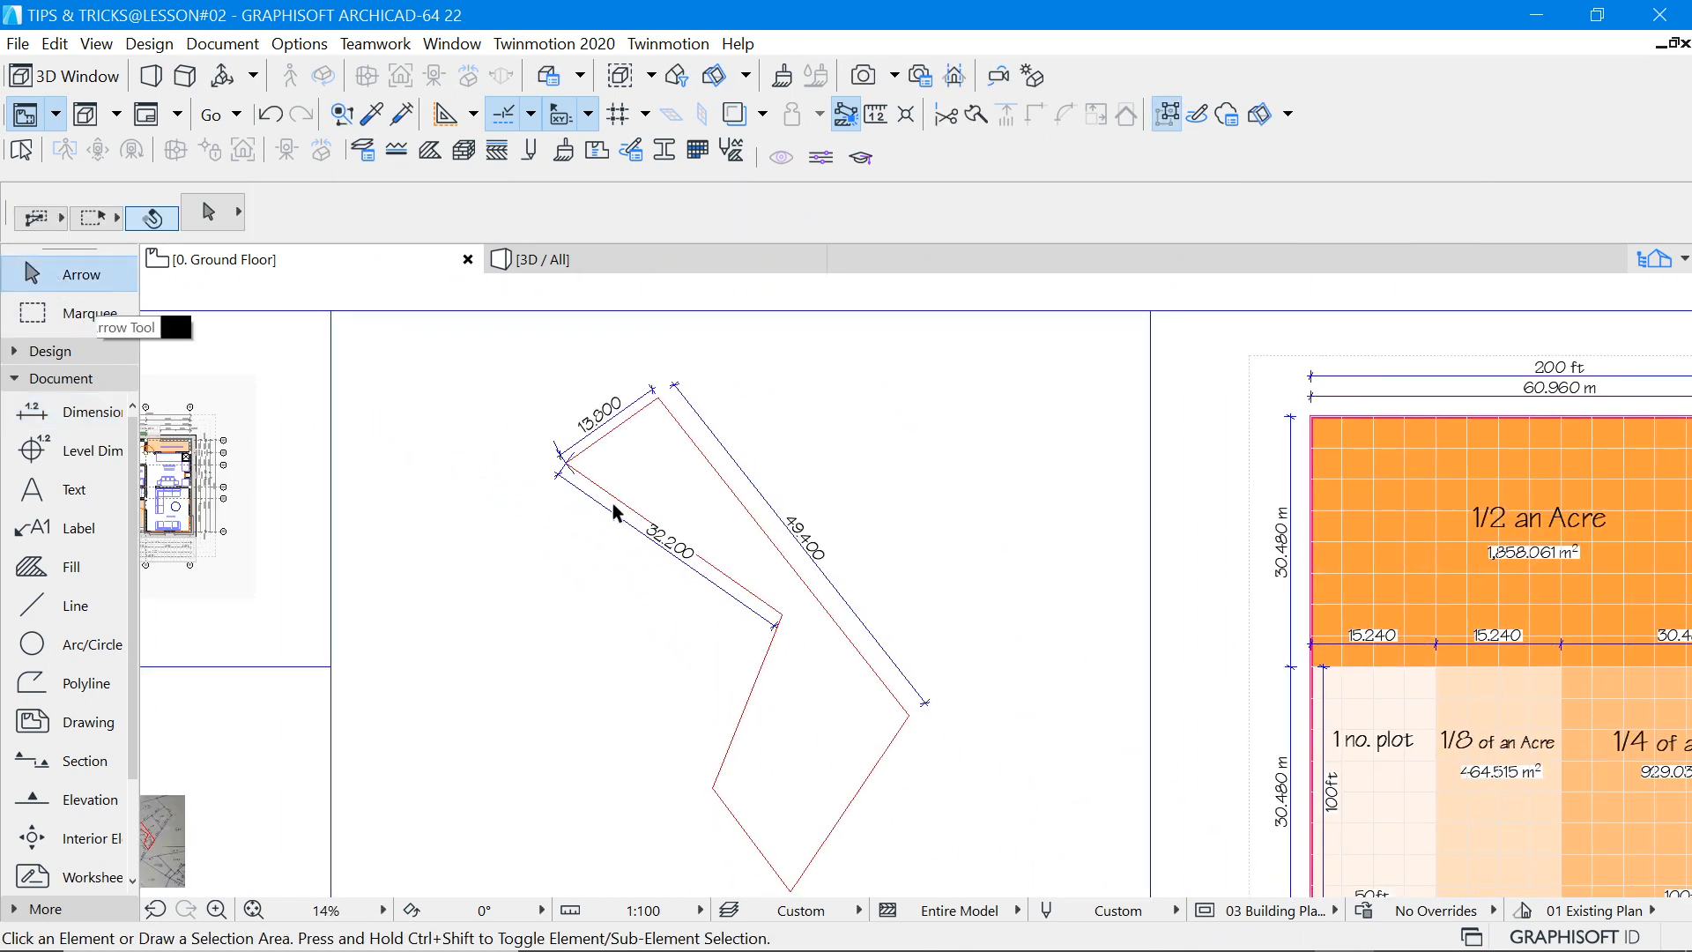
pyautogui.scroll(3, 795, 616)
pyautogui.scroll(-3, 779, 528)
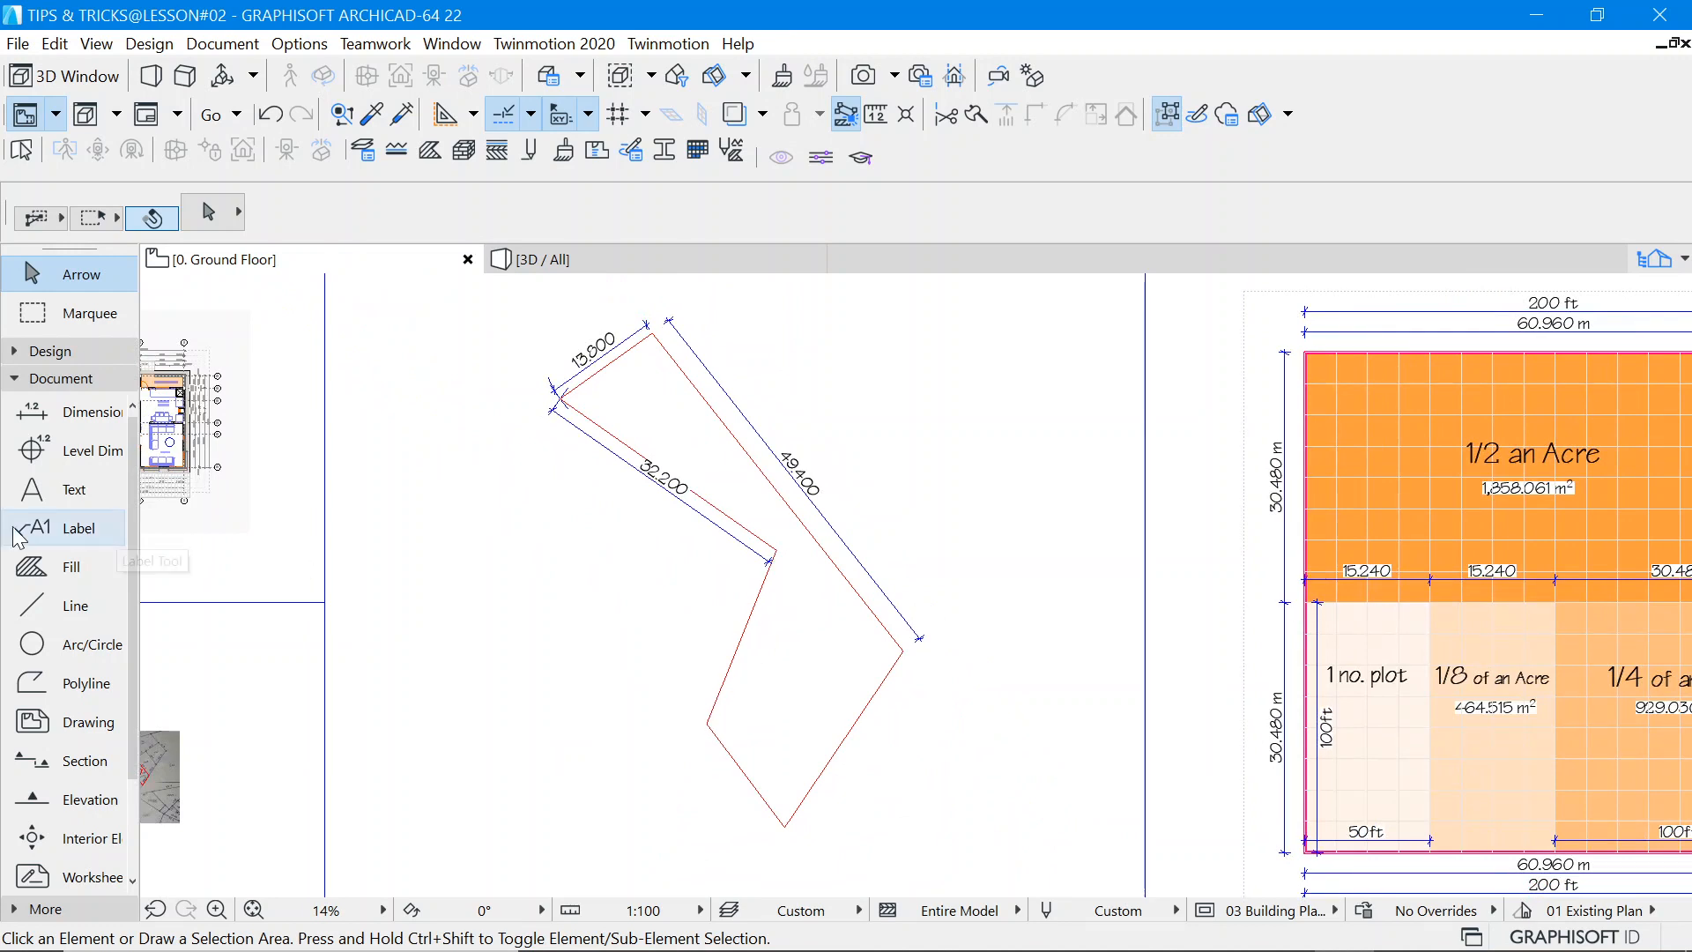
# Draw a construction circle with a 25600 mm radius centred on the outline's inner corner.
pyautogui.click(88, 644)
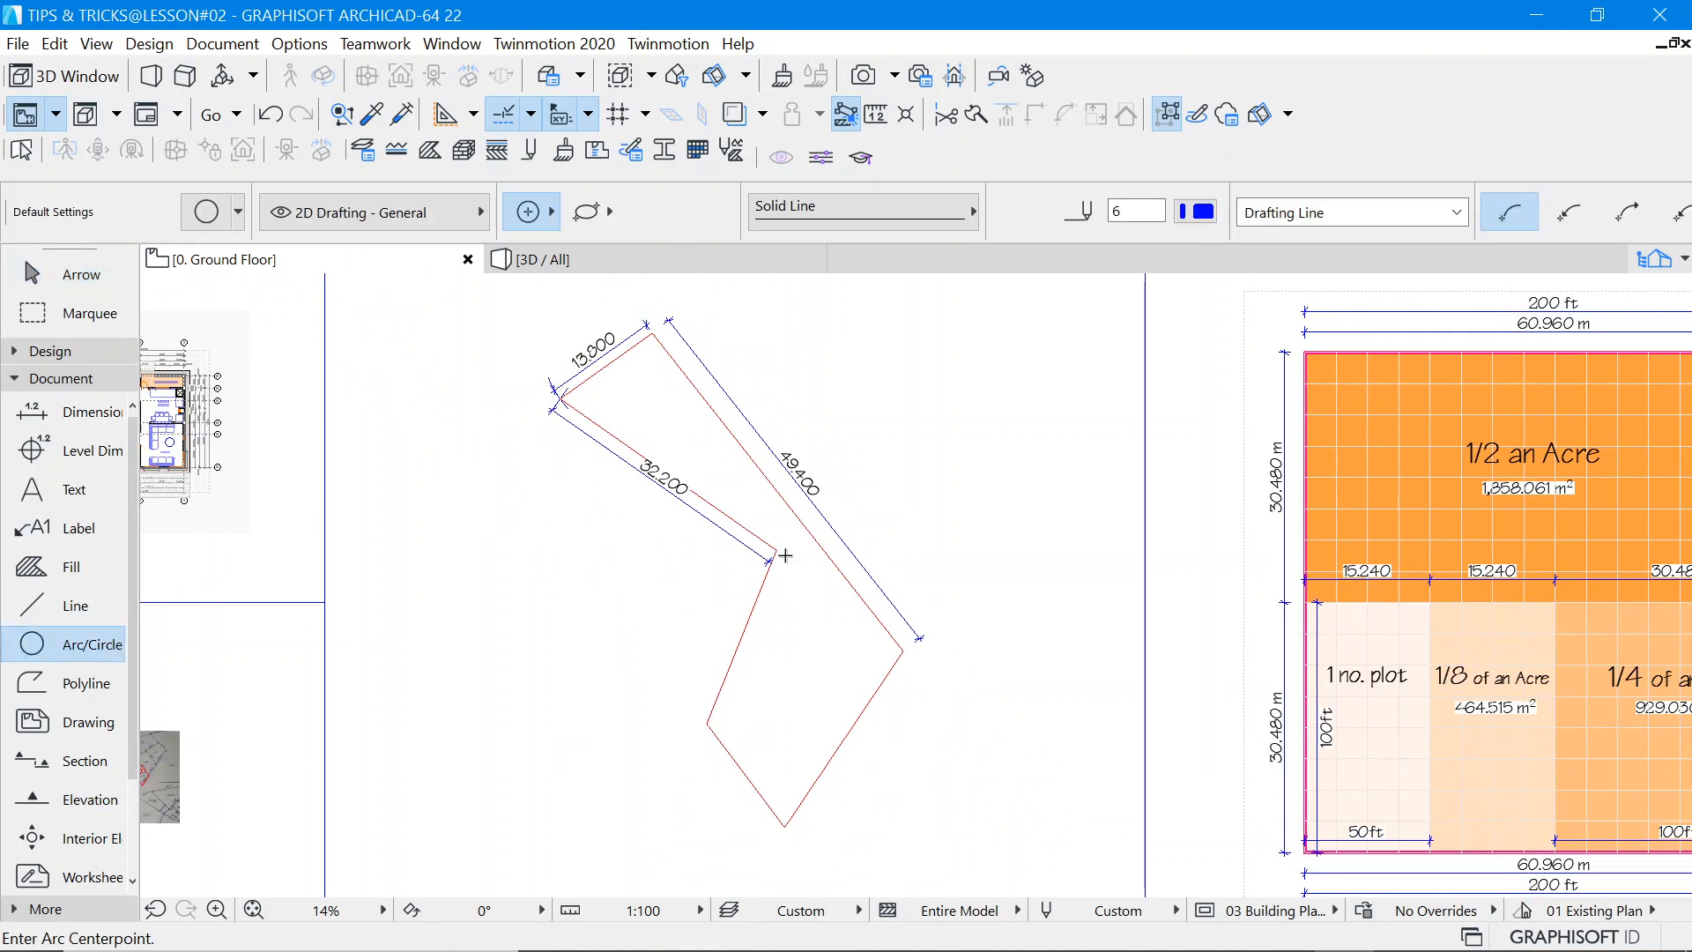
pyautogui.scroll(5, 774, 550)
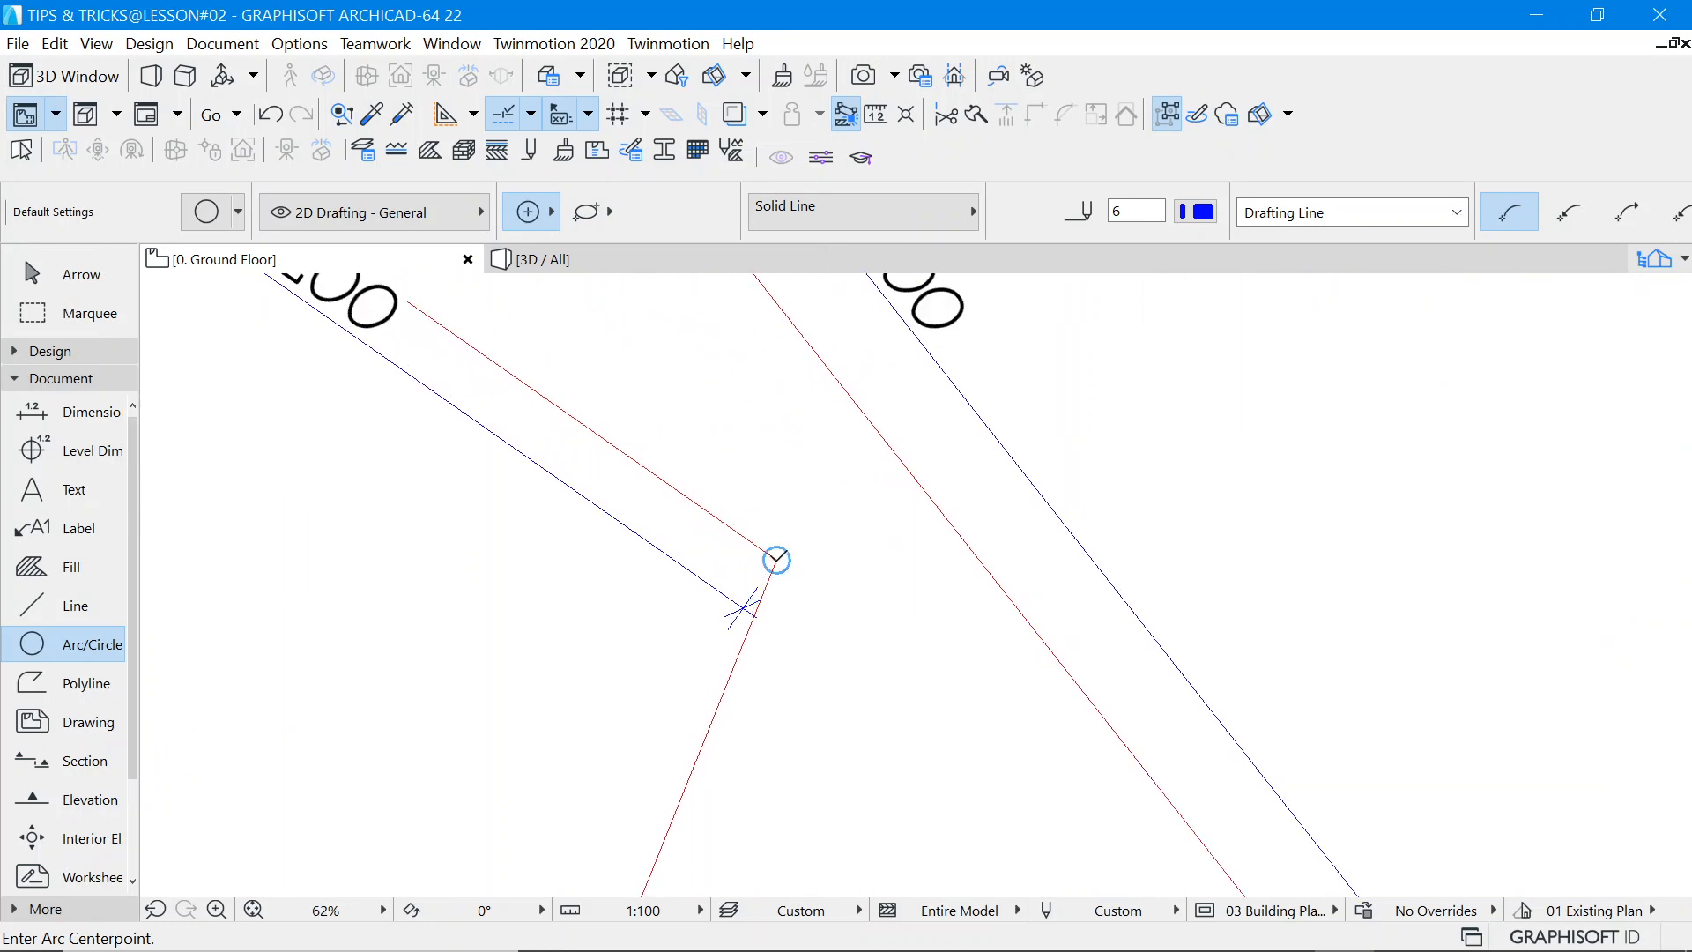
pyautogui.click(775, 559)
pyautogui.scroll(-4, 798, 458)
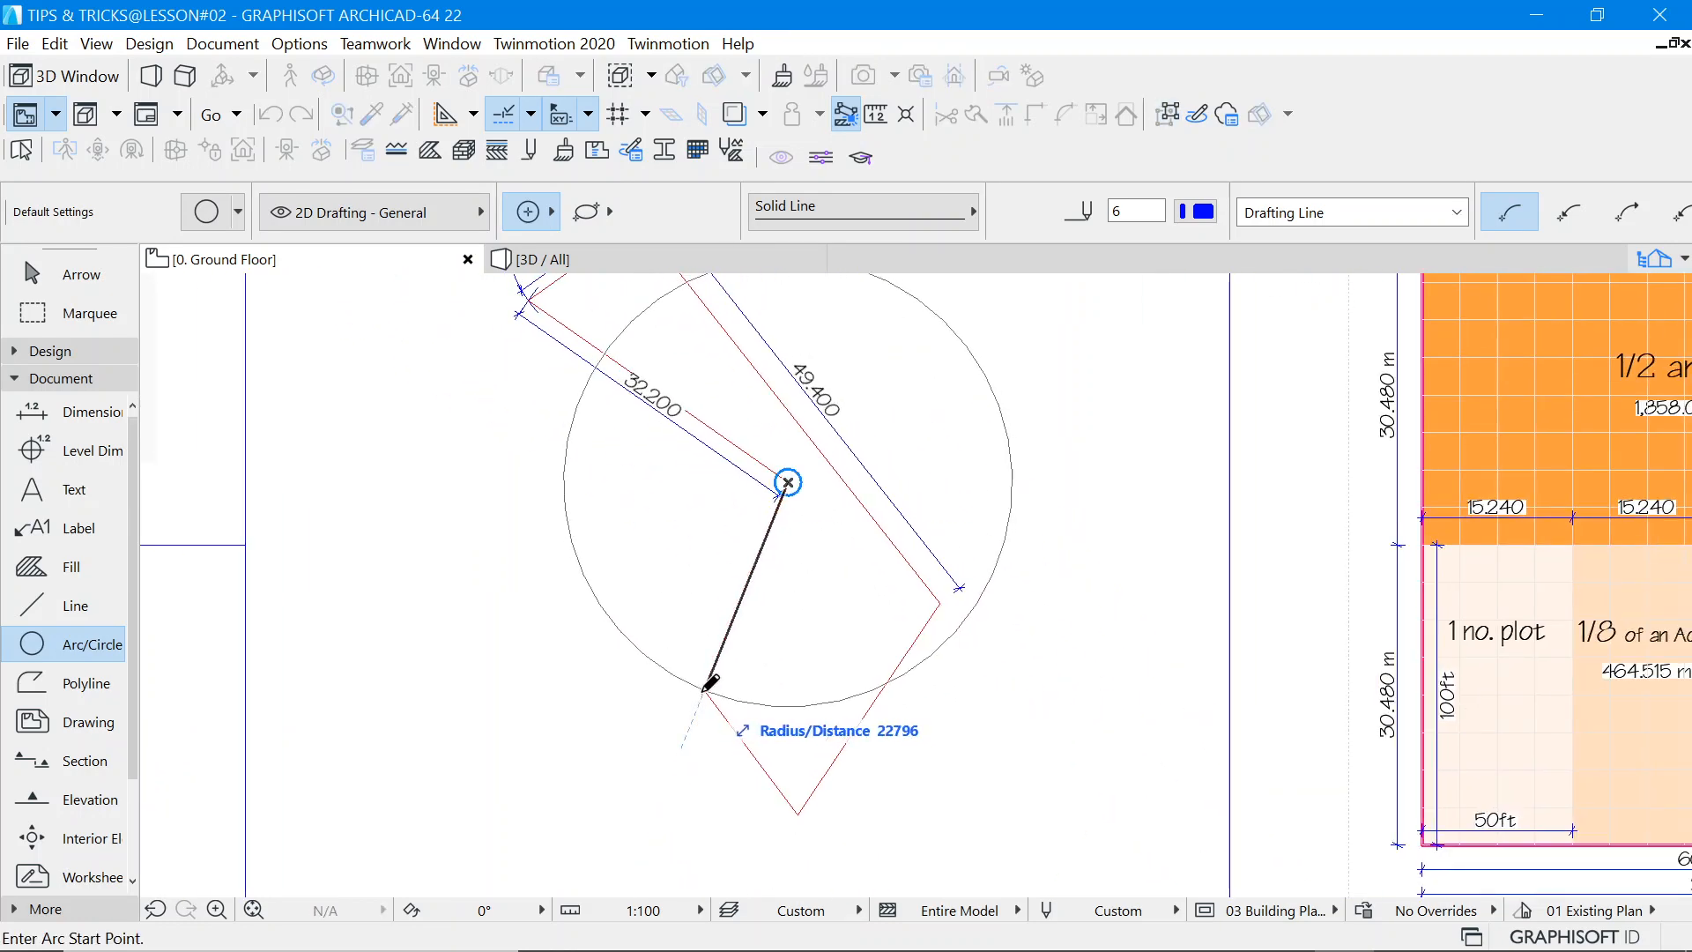
pyautogui.scroll(-5, 710, 681)
pyautogui.scroll(7, 696, 617)
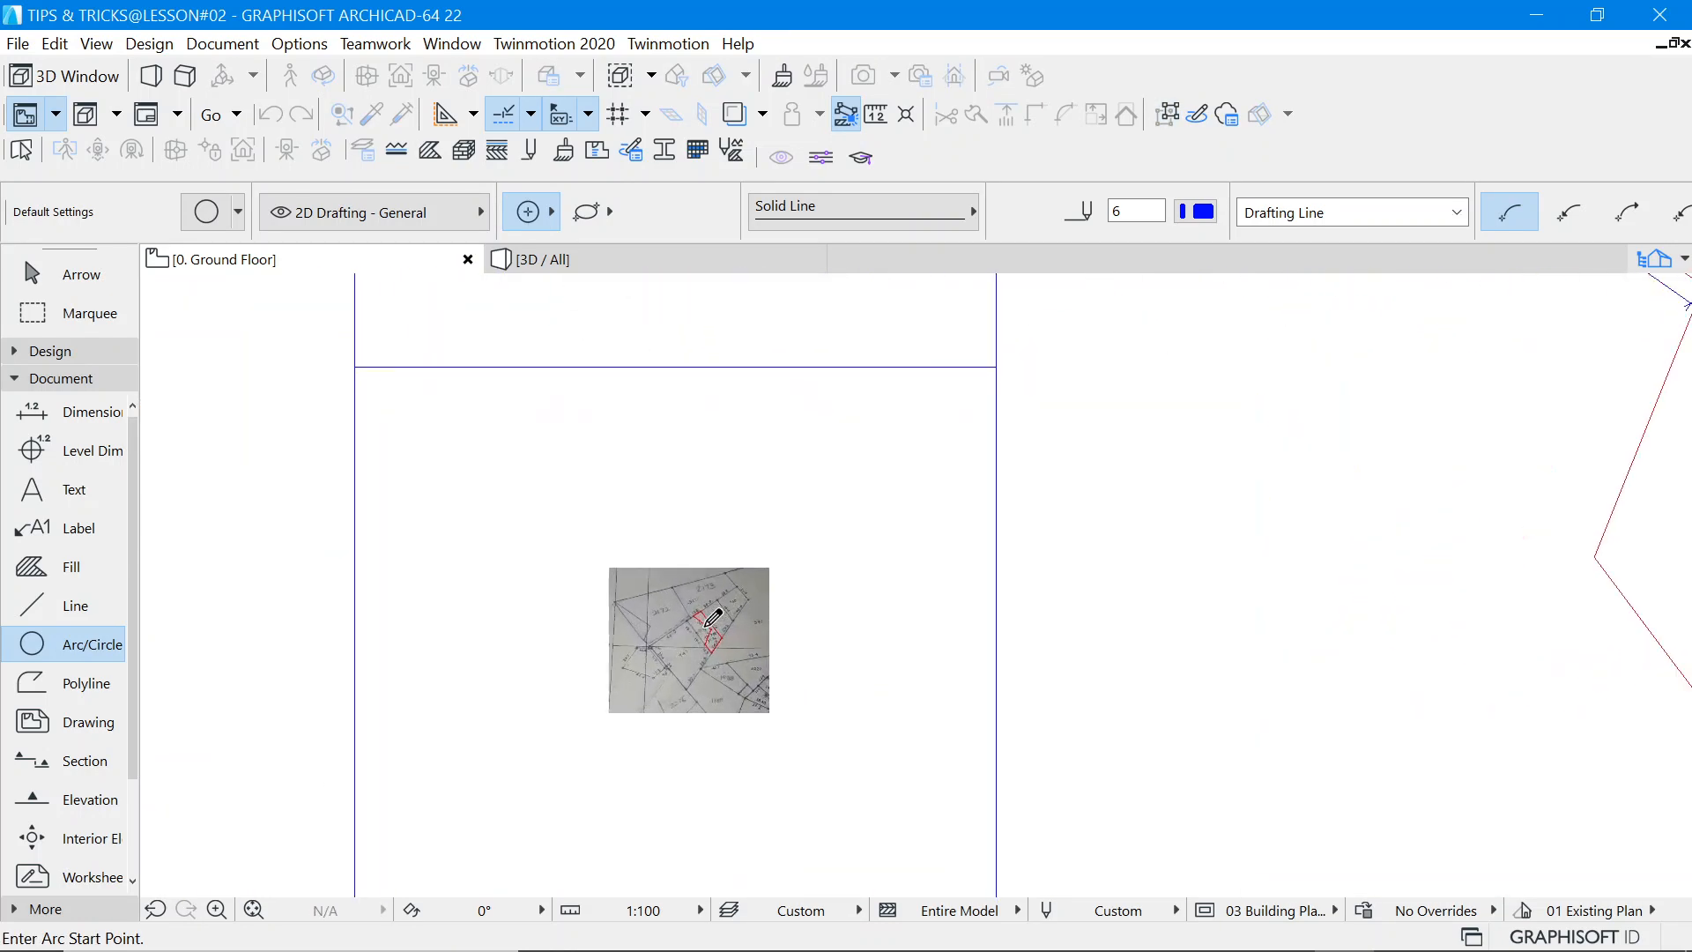
pyautogui.scroll(6, 712, 617)
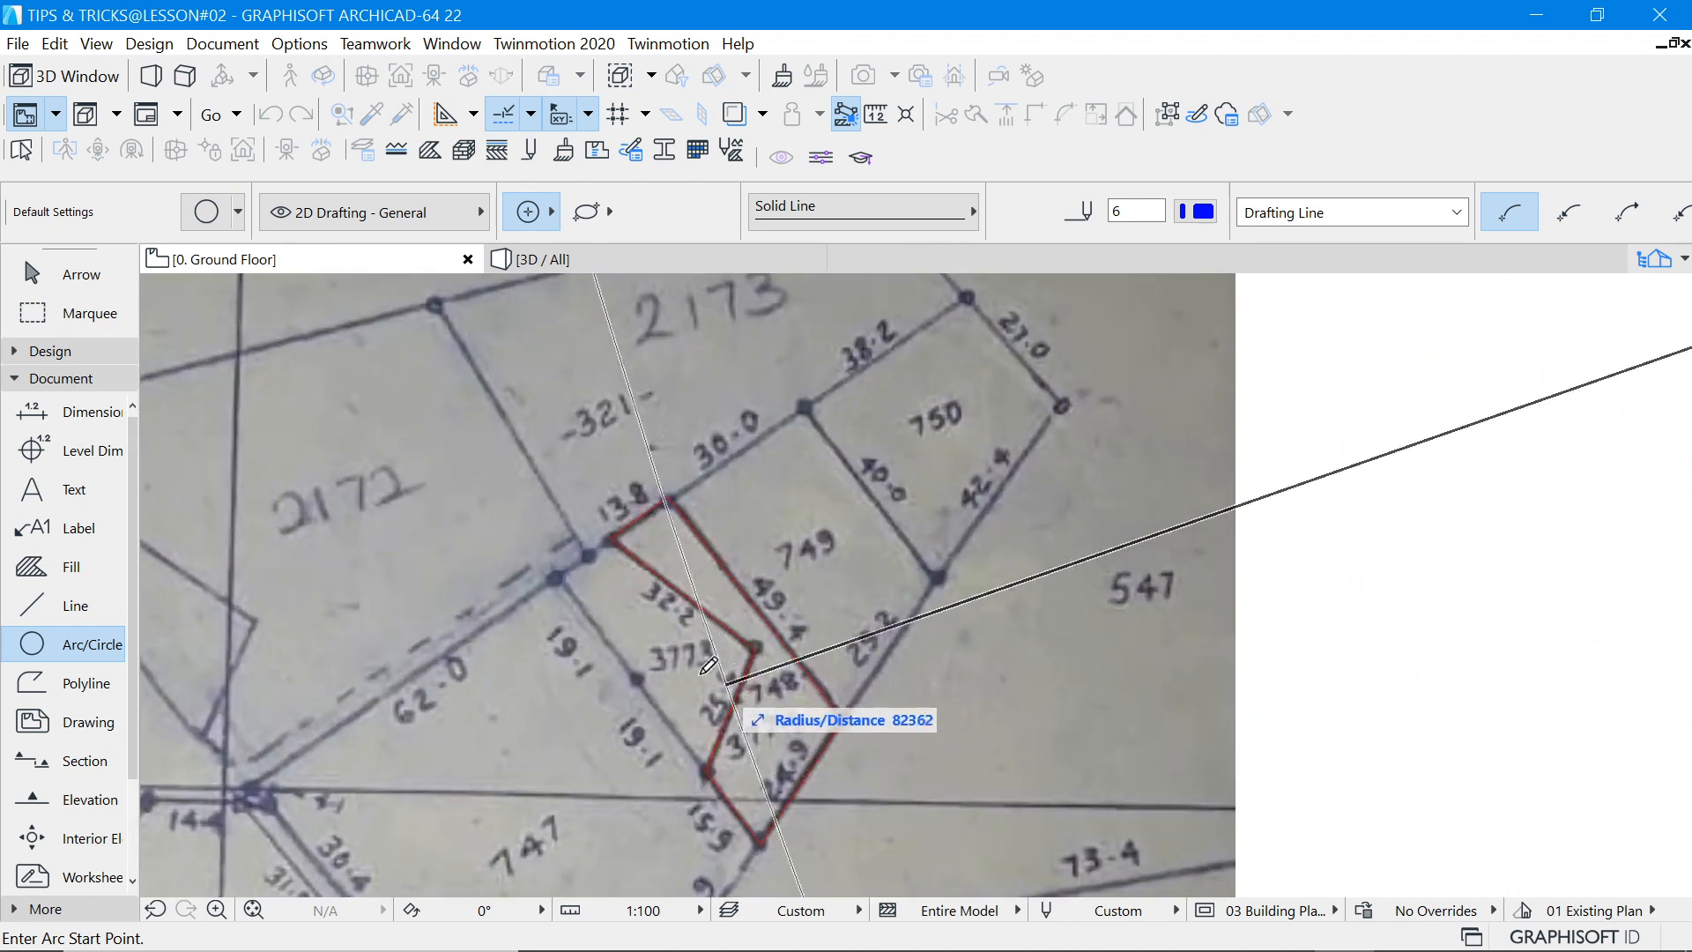
pyautogui.scroll(-6, 707, 667)
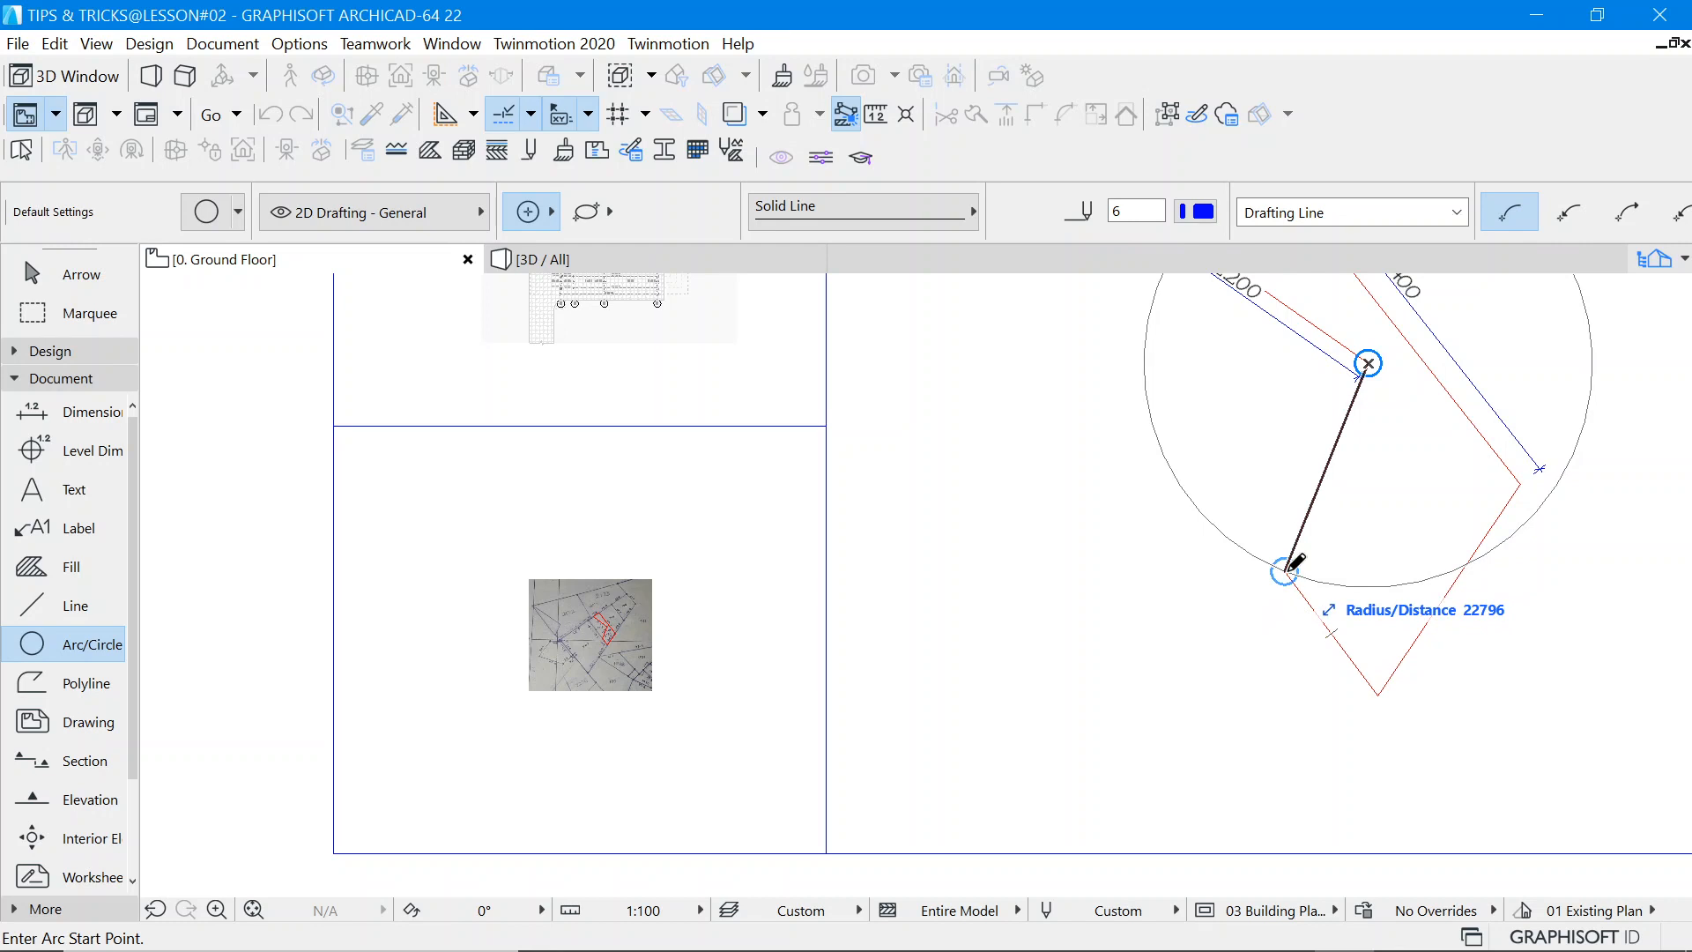
pyautogui.write('25600')
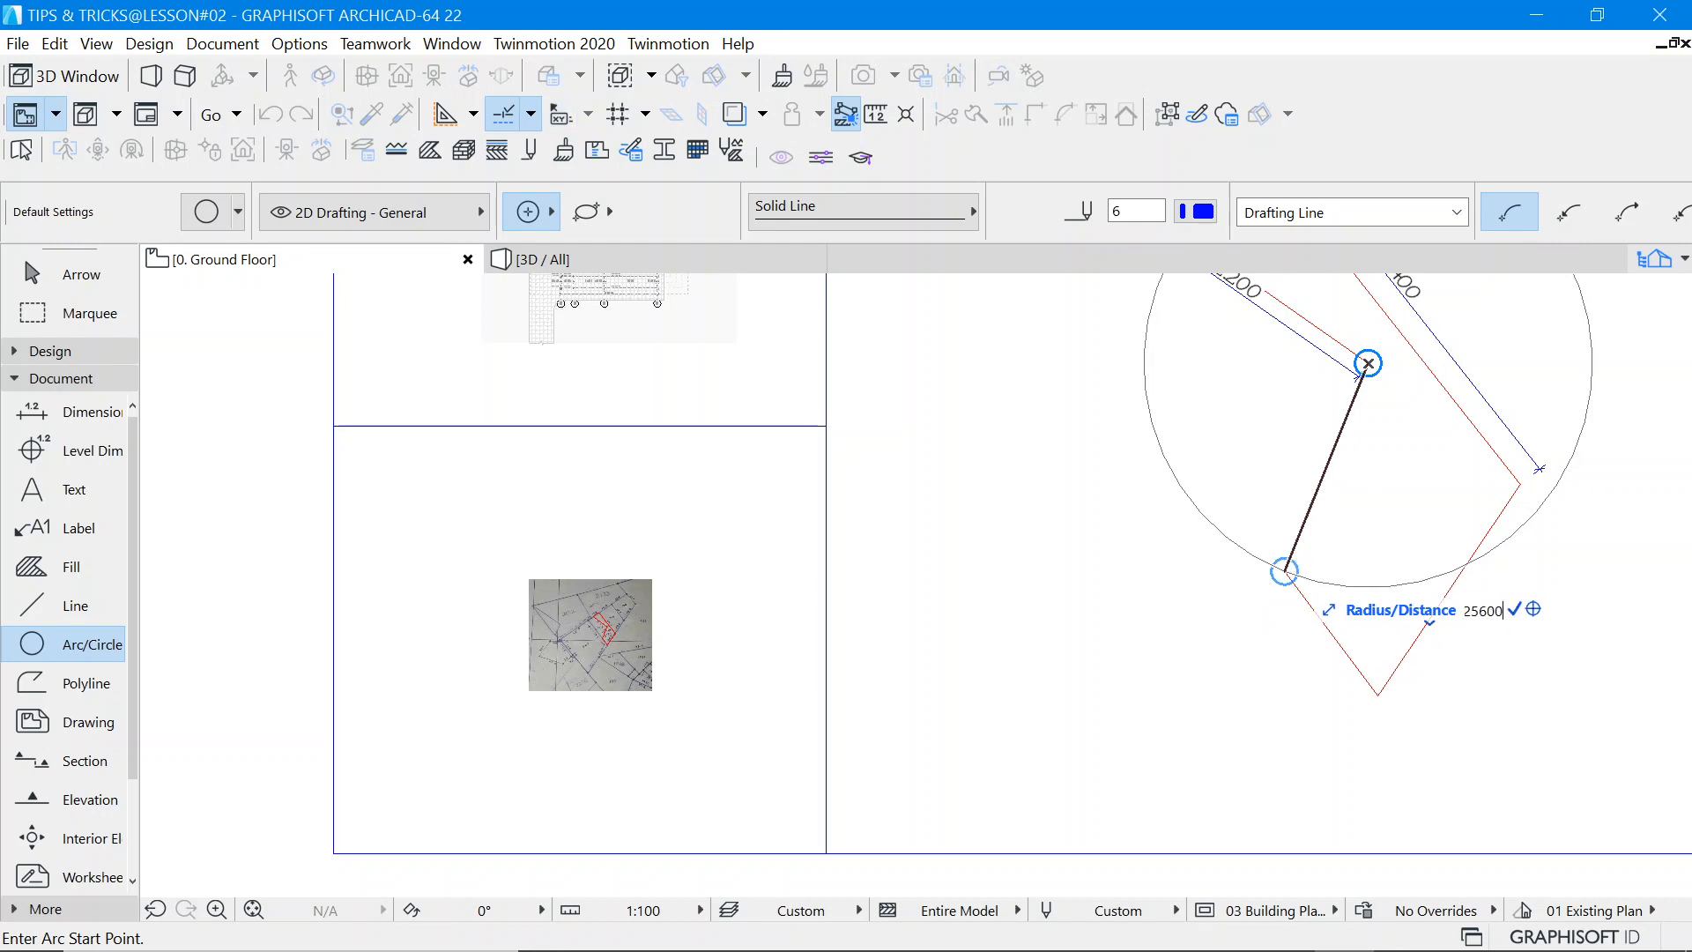
pyautogui.press('Return')
pyautogui.click(1275, 595)
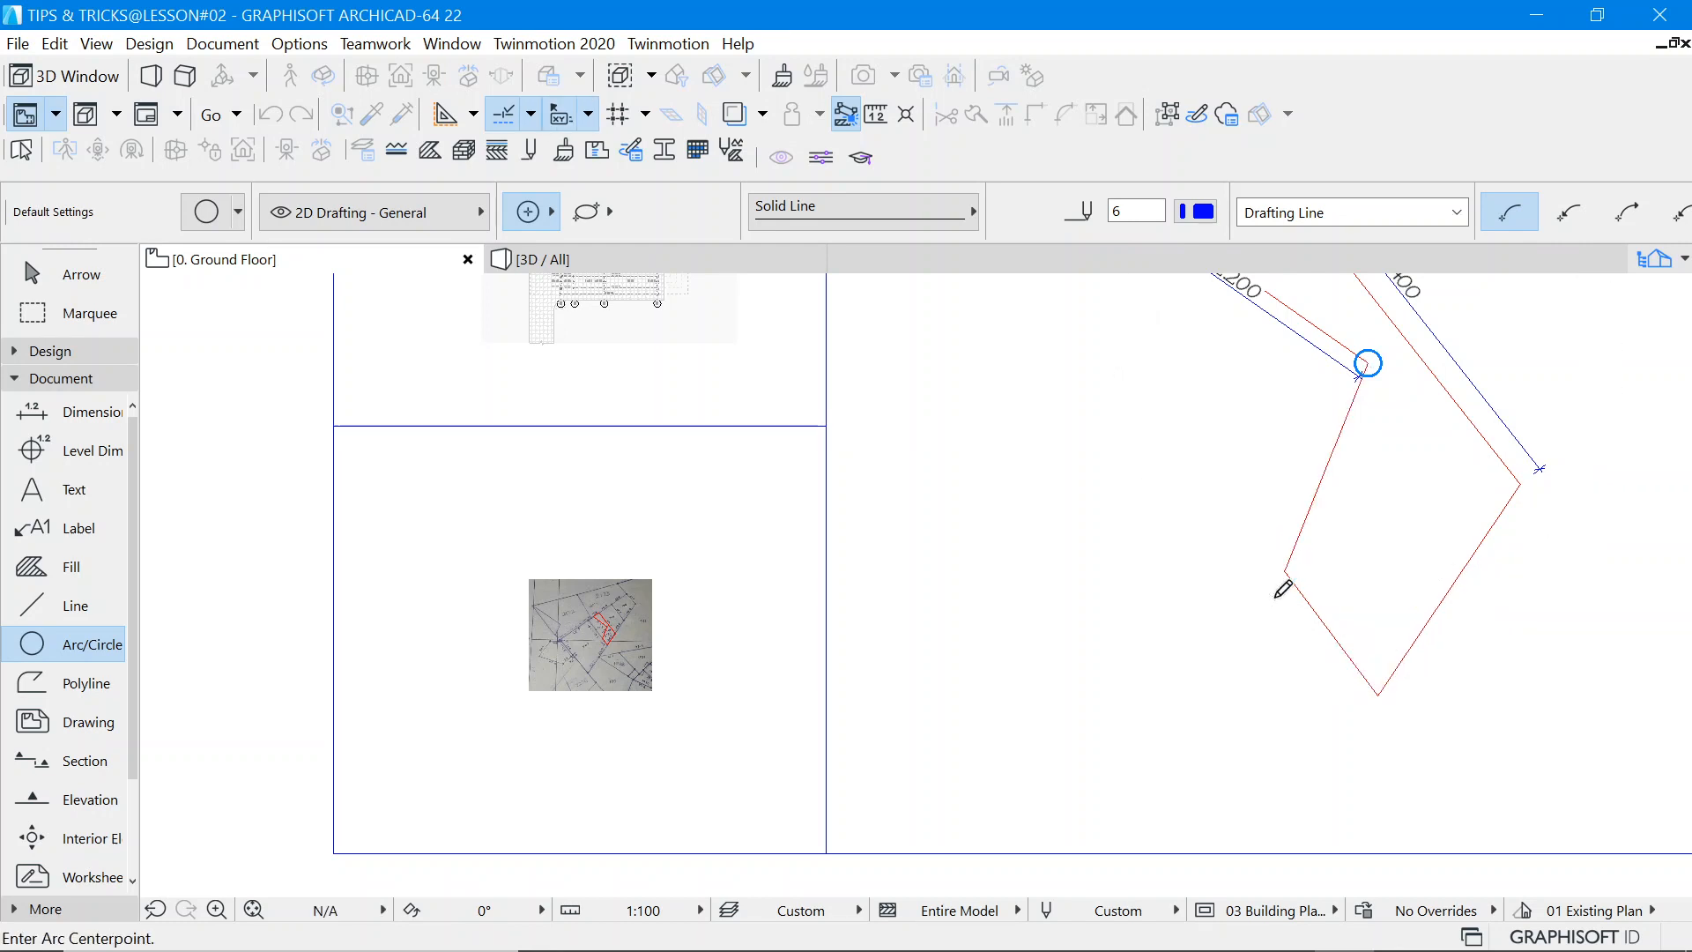
pyautogui.click(53, 275)
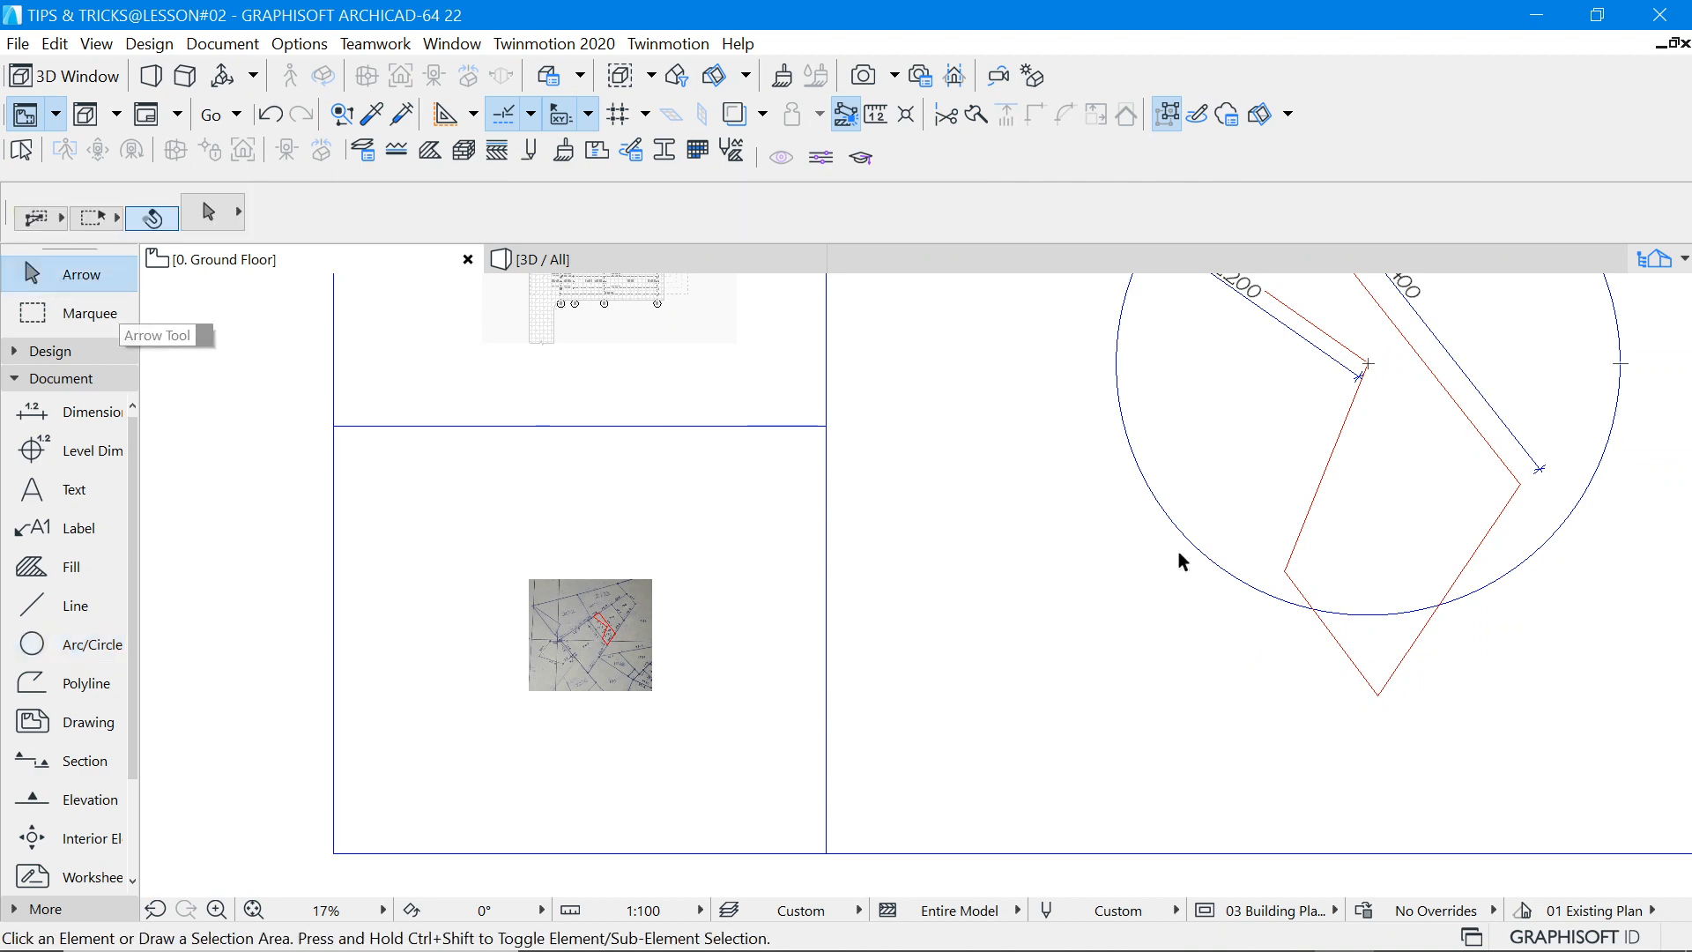
pyautogui.scroll(-3, 1071, 585)
pyautogui.scroll(3, 1269, 580)
pyautogui.scroll(-3, 842, 544)
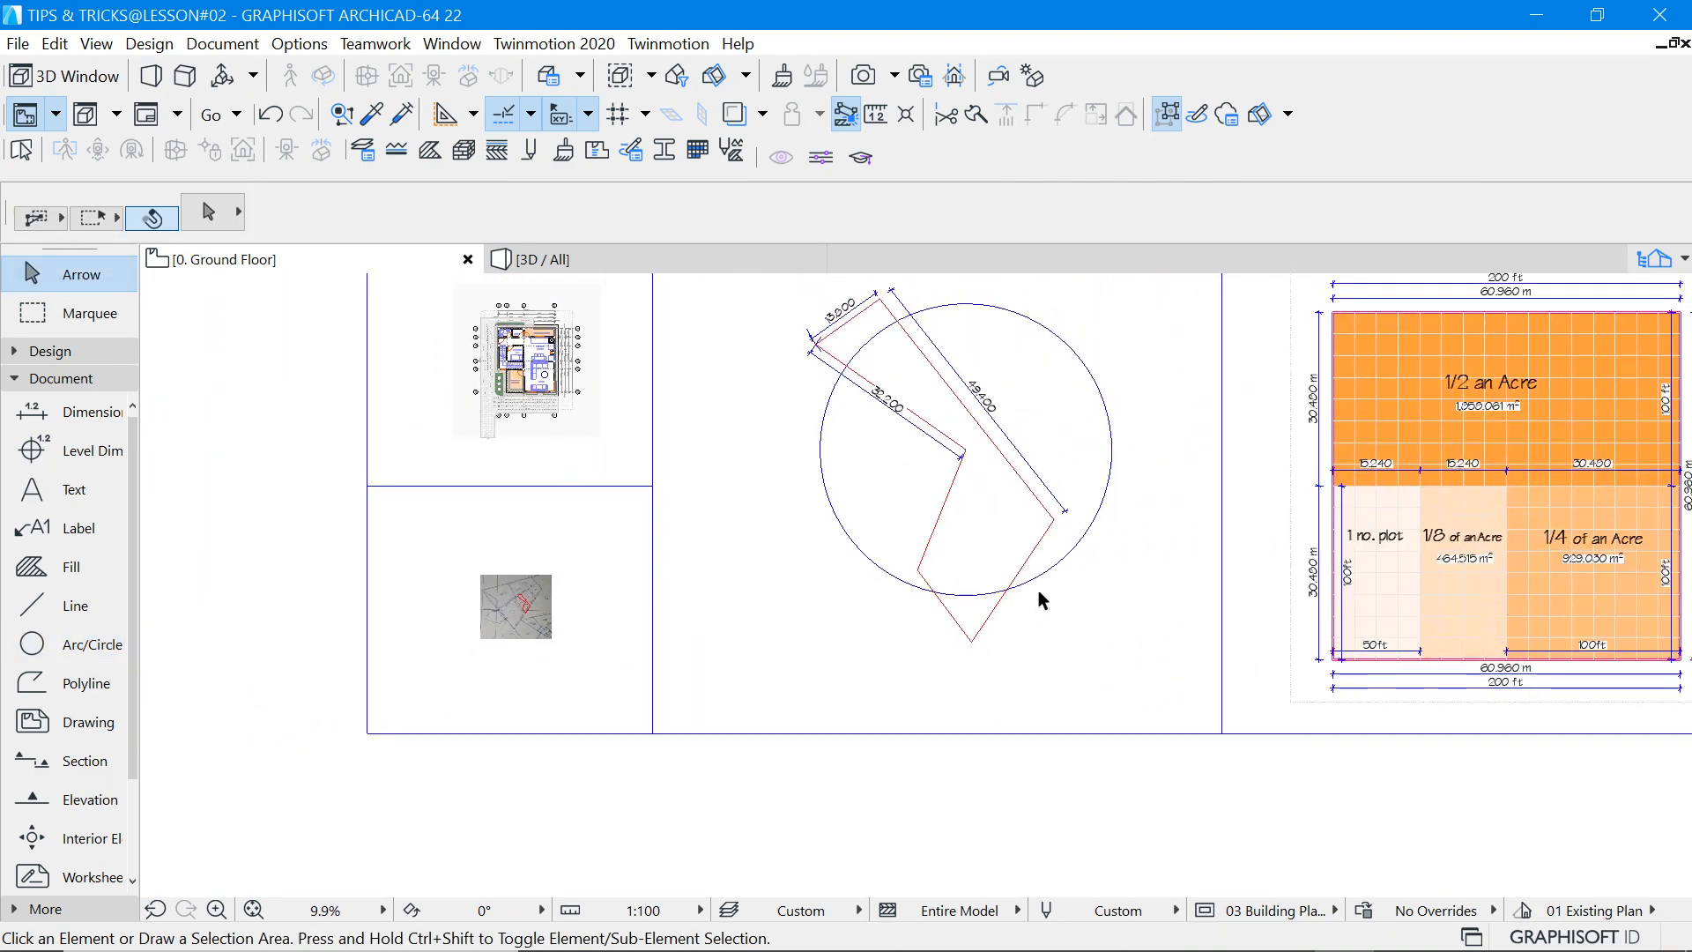
# Draw an arc centred on the outline's lowest corner, using the cadastral image's 15.9 m side as radius, so that it crosses the construction circle.
pyautogui.click(35, 654)
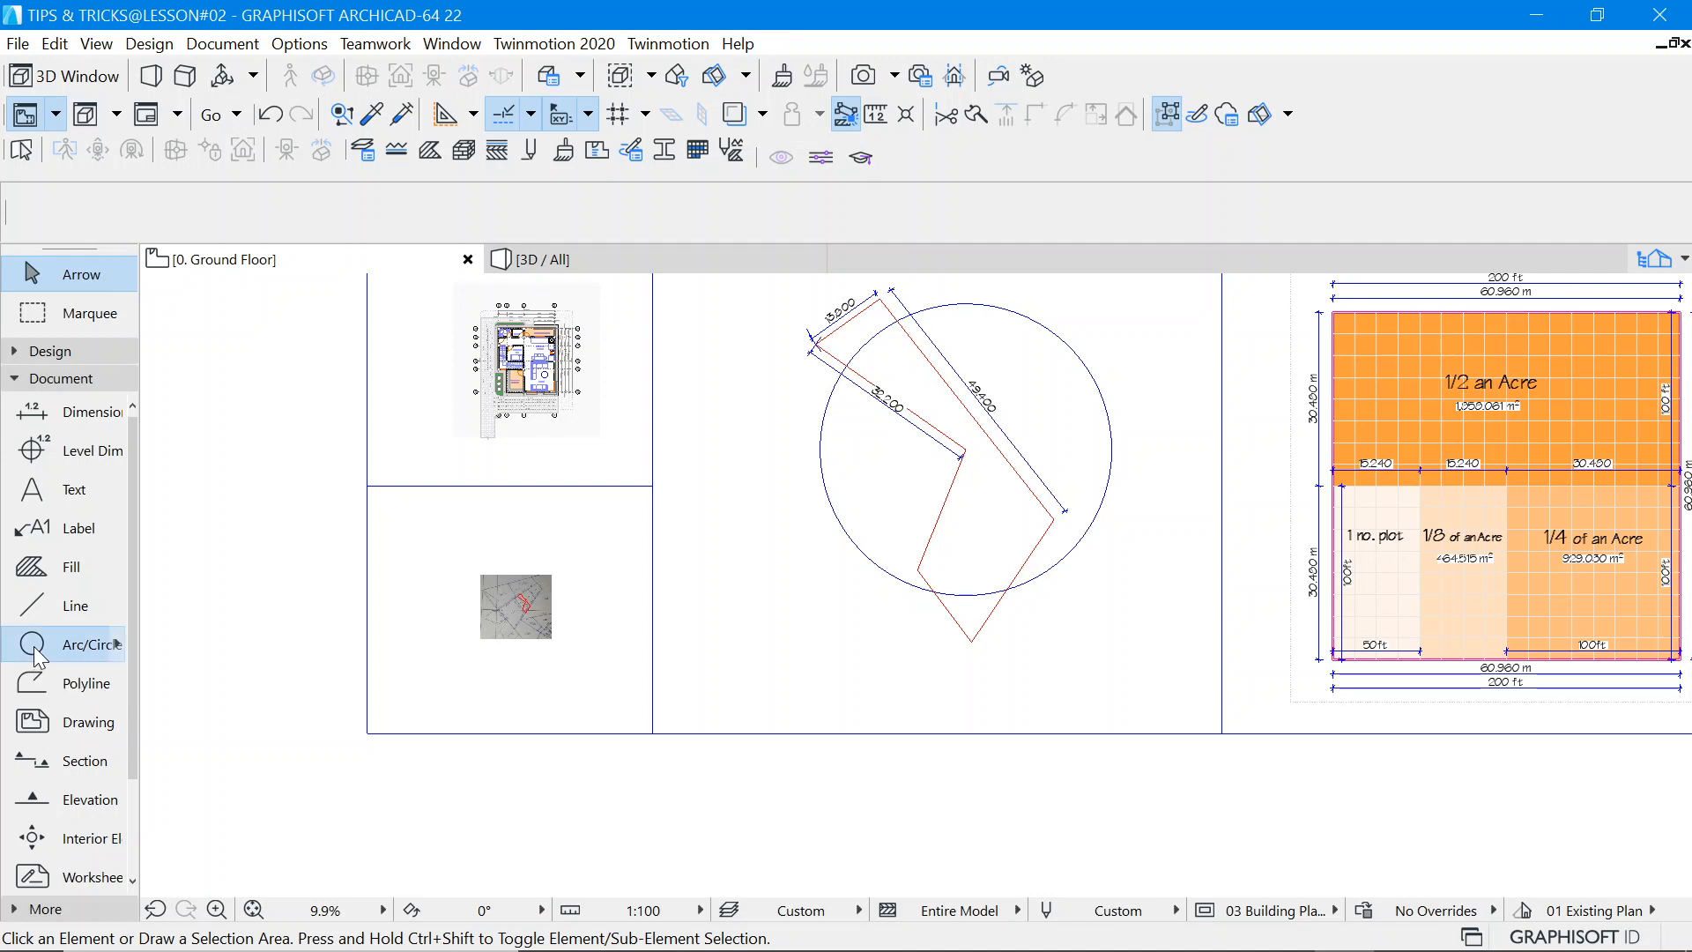
pyautogui.click(972, 641)
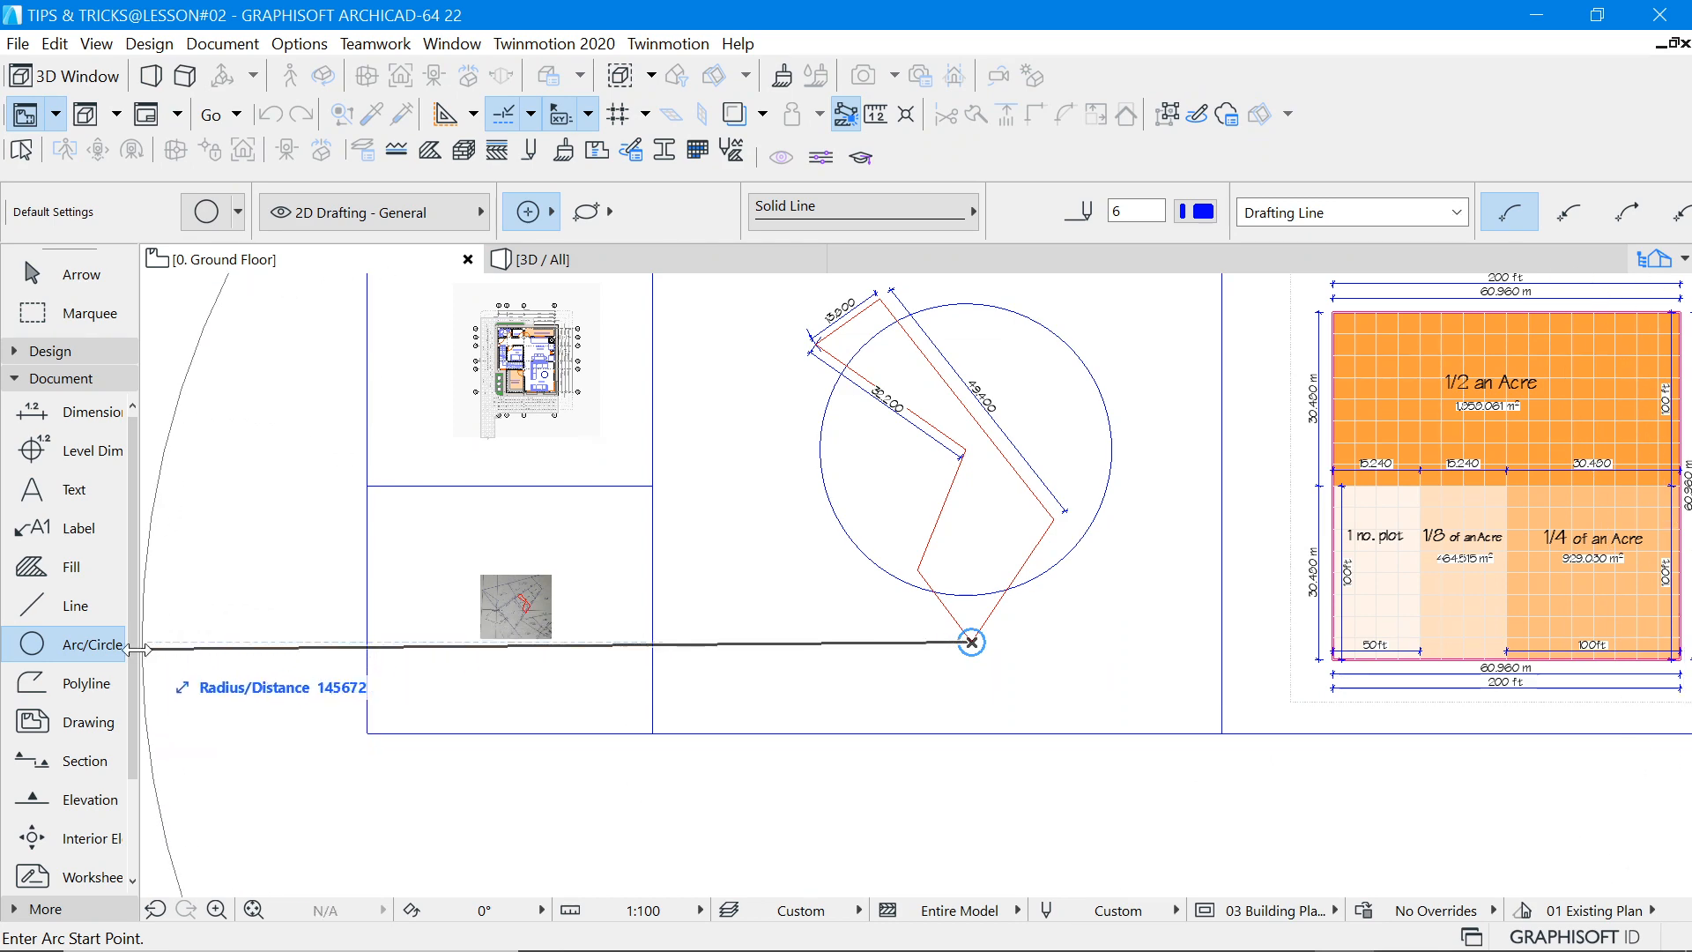
pyautogui.scroll(1, 542, 610)
pyautogui.scroll(6, 542, 611)
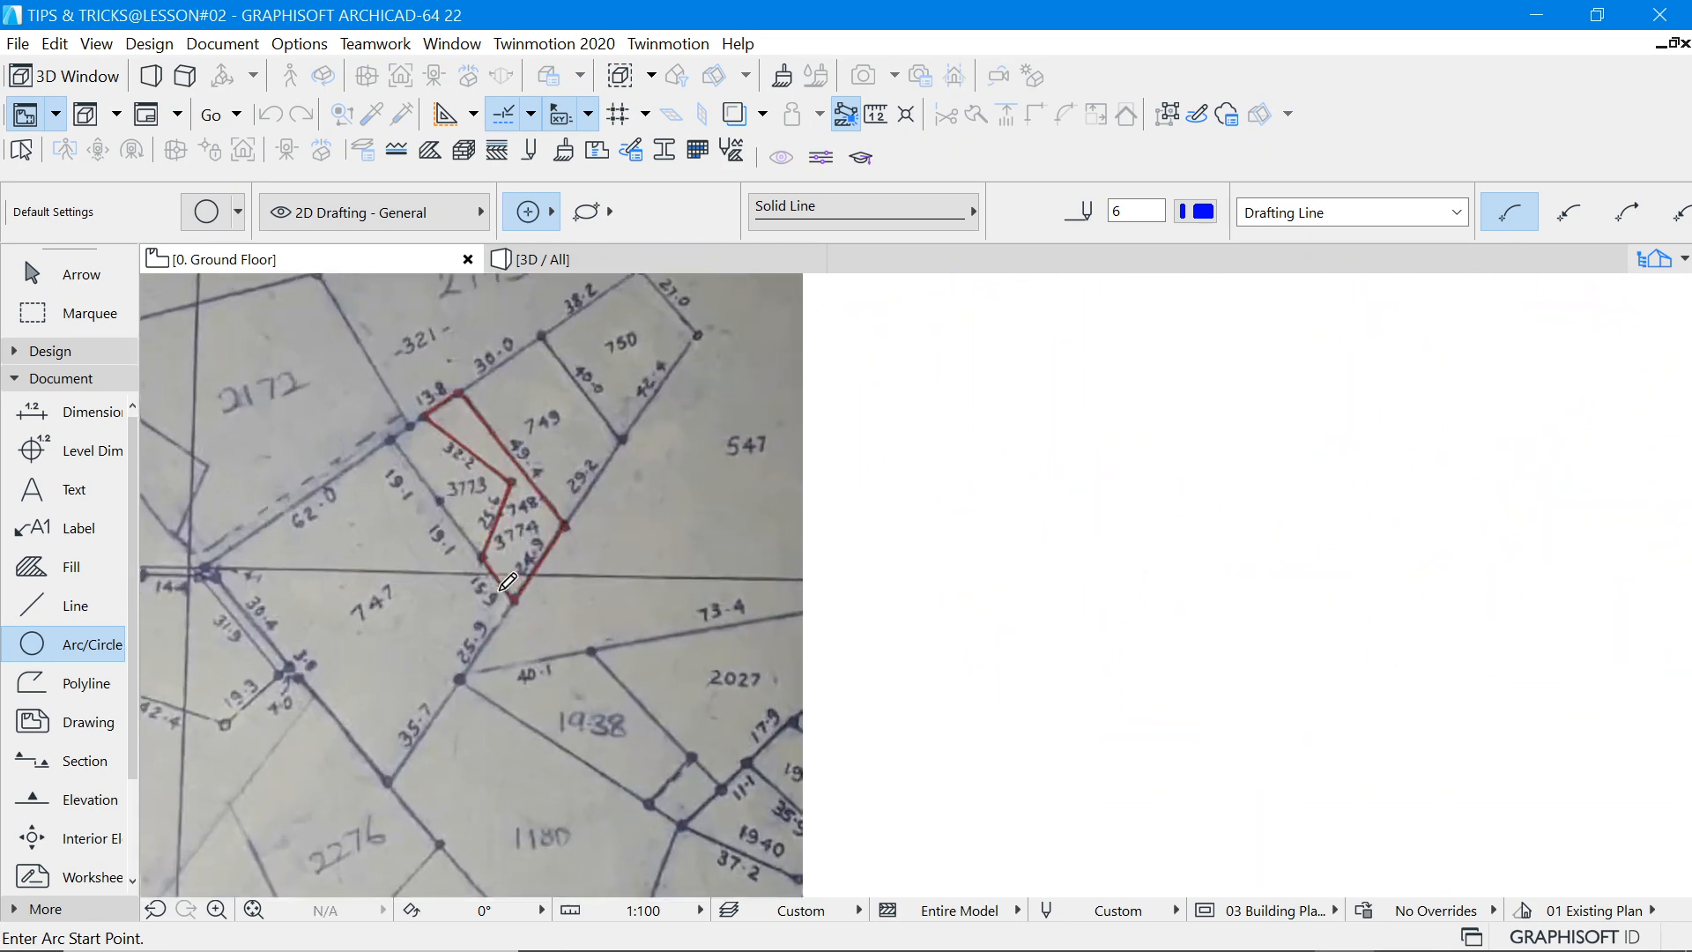
pyautogui.scroll(-8, 937, 581)
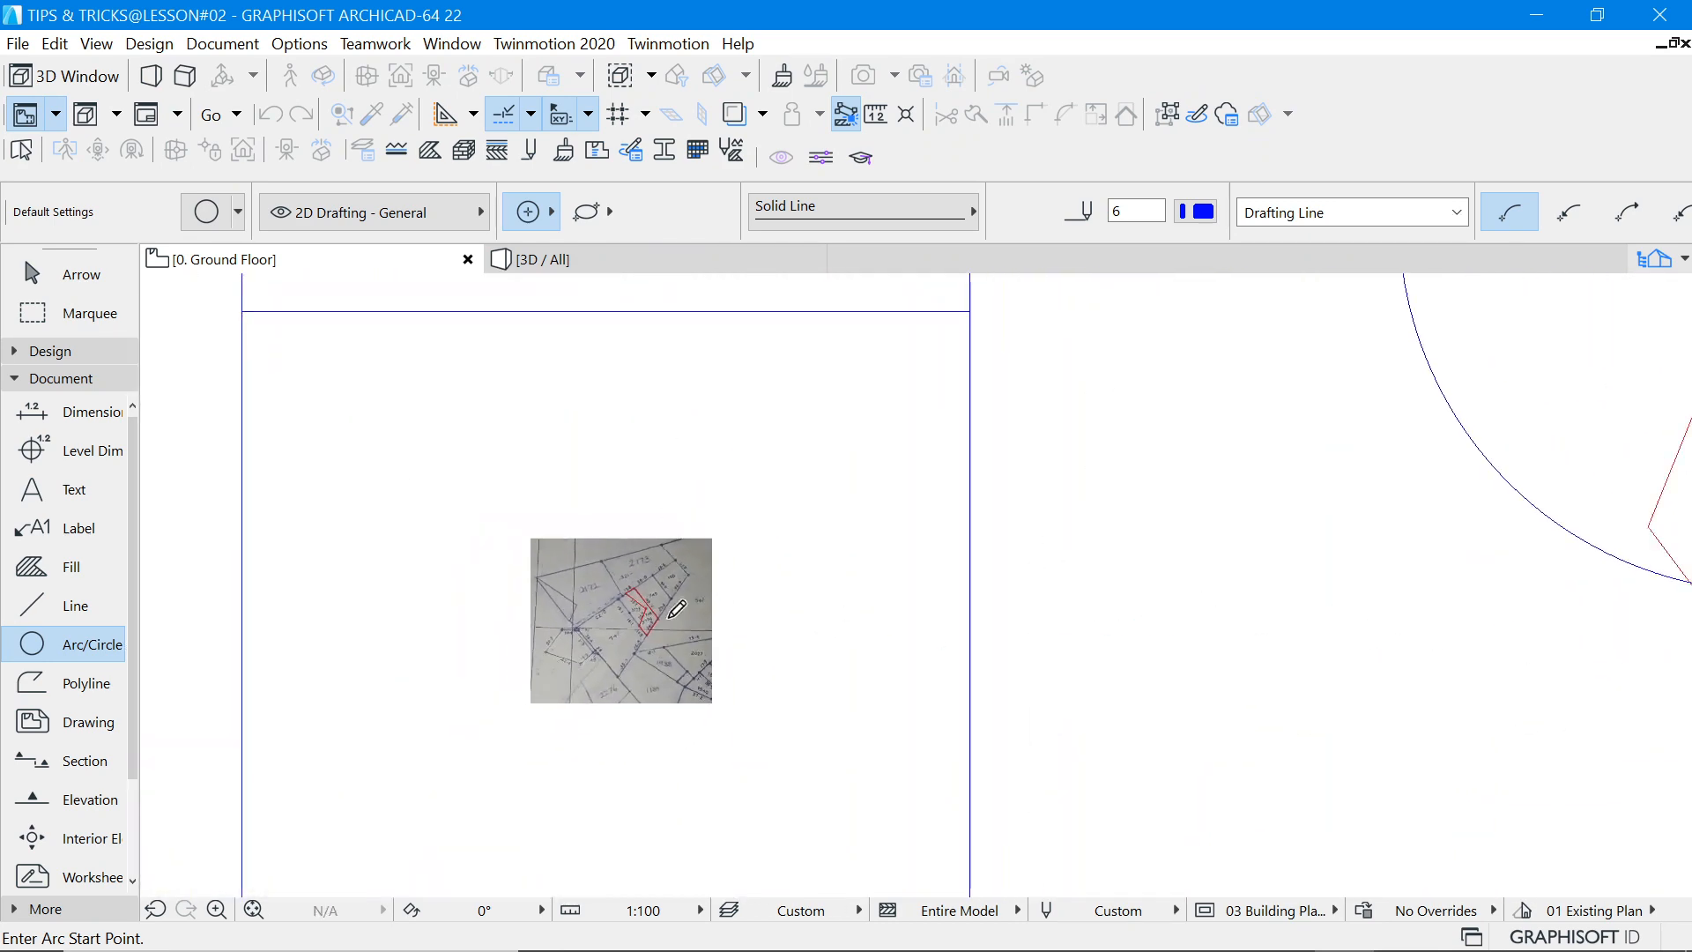
pyautogui.scroll(5, 1068, 566)
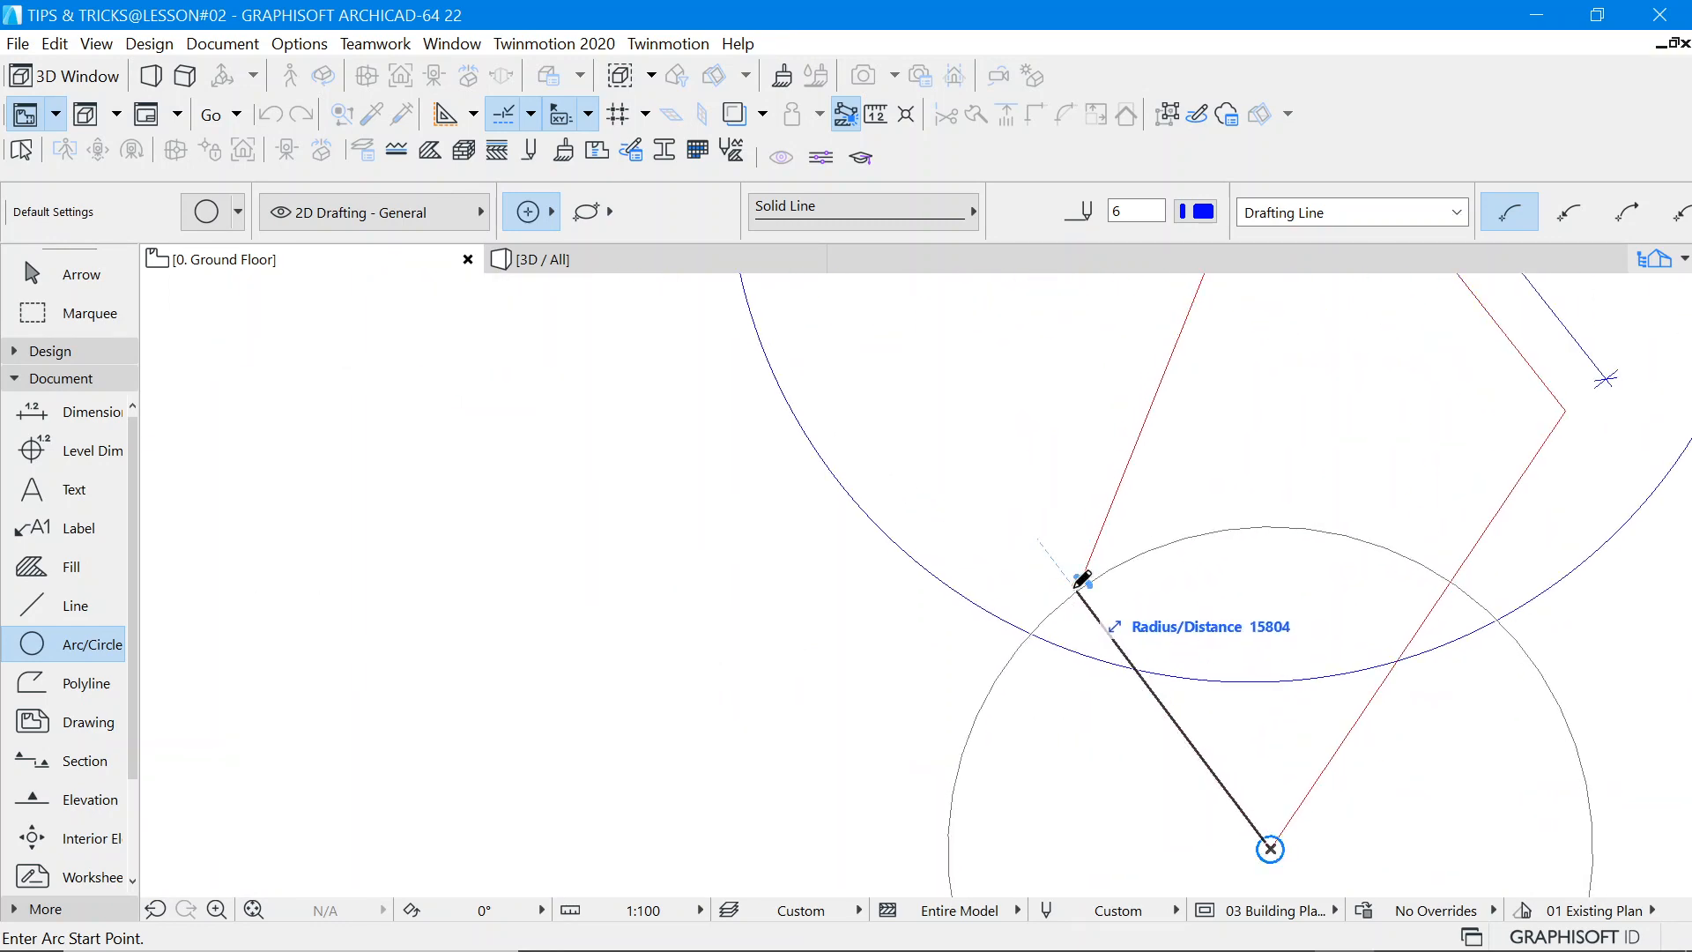
pyautogui.write('1')
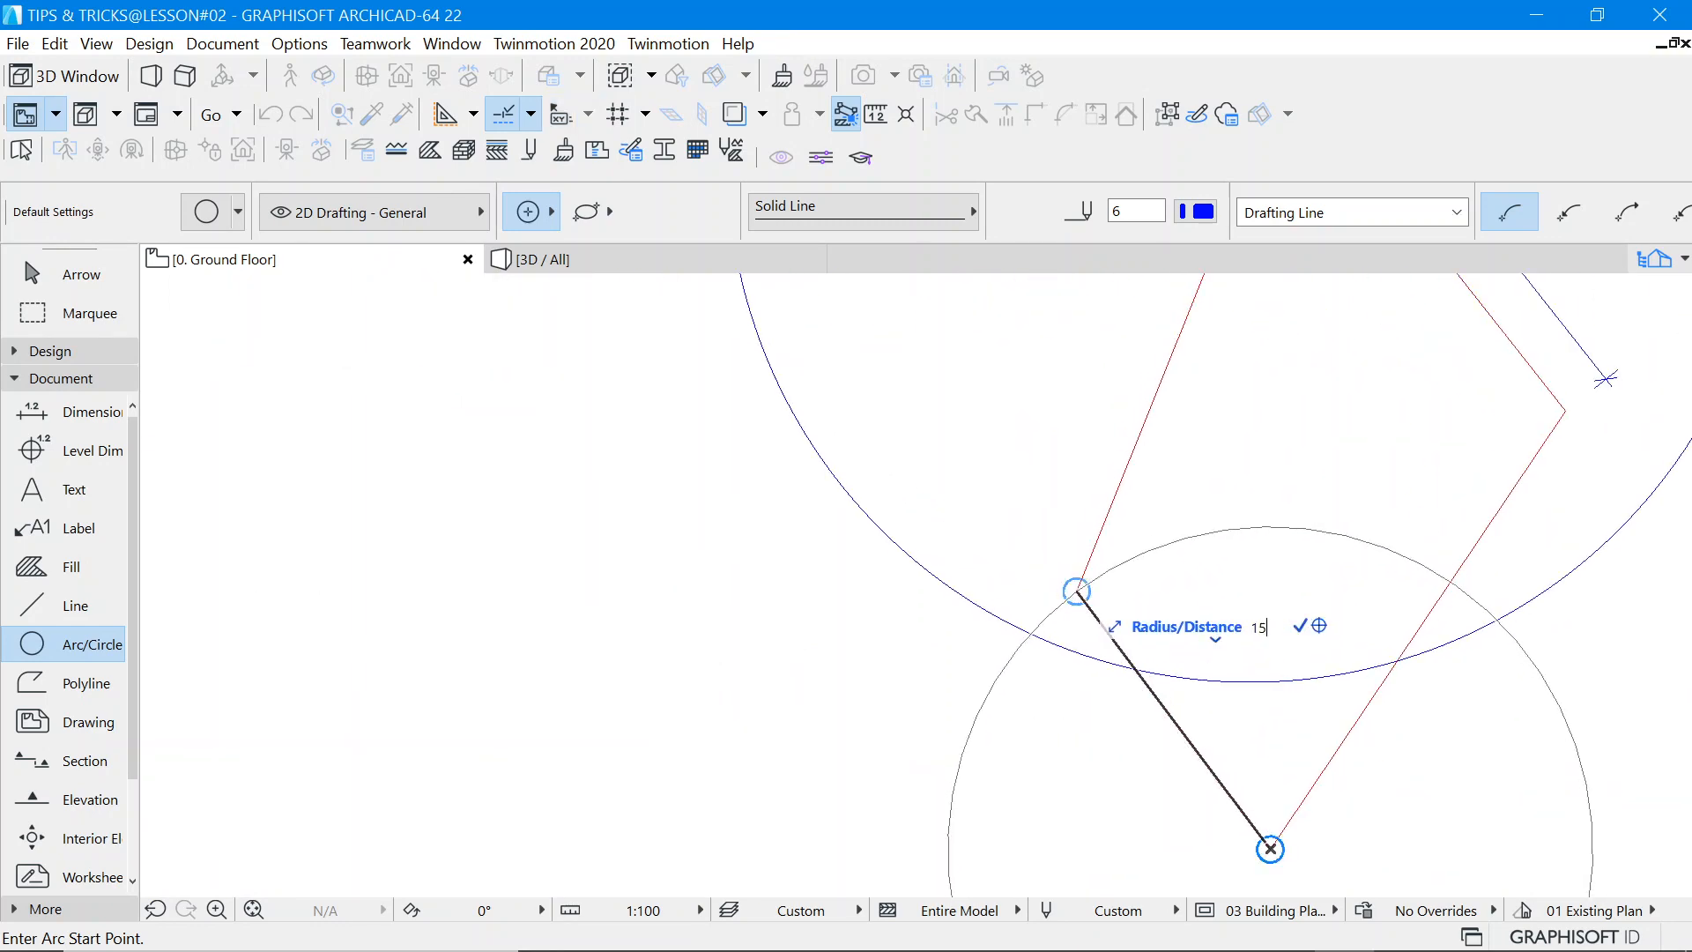
pyautogui.click(1076, 588)
pyautogui.click(1005, 664)
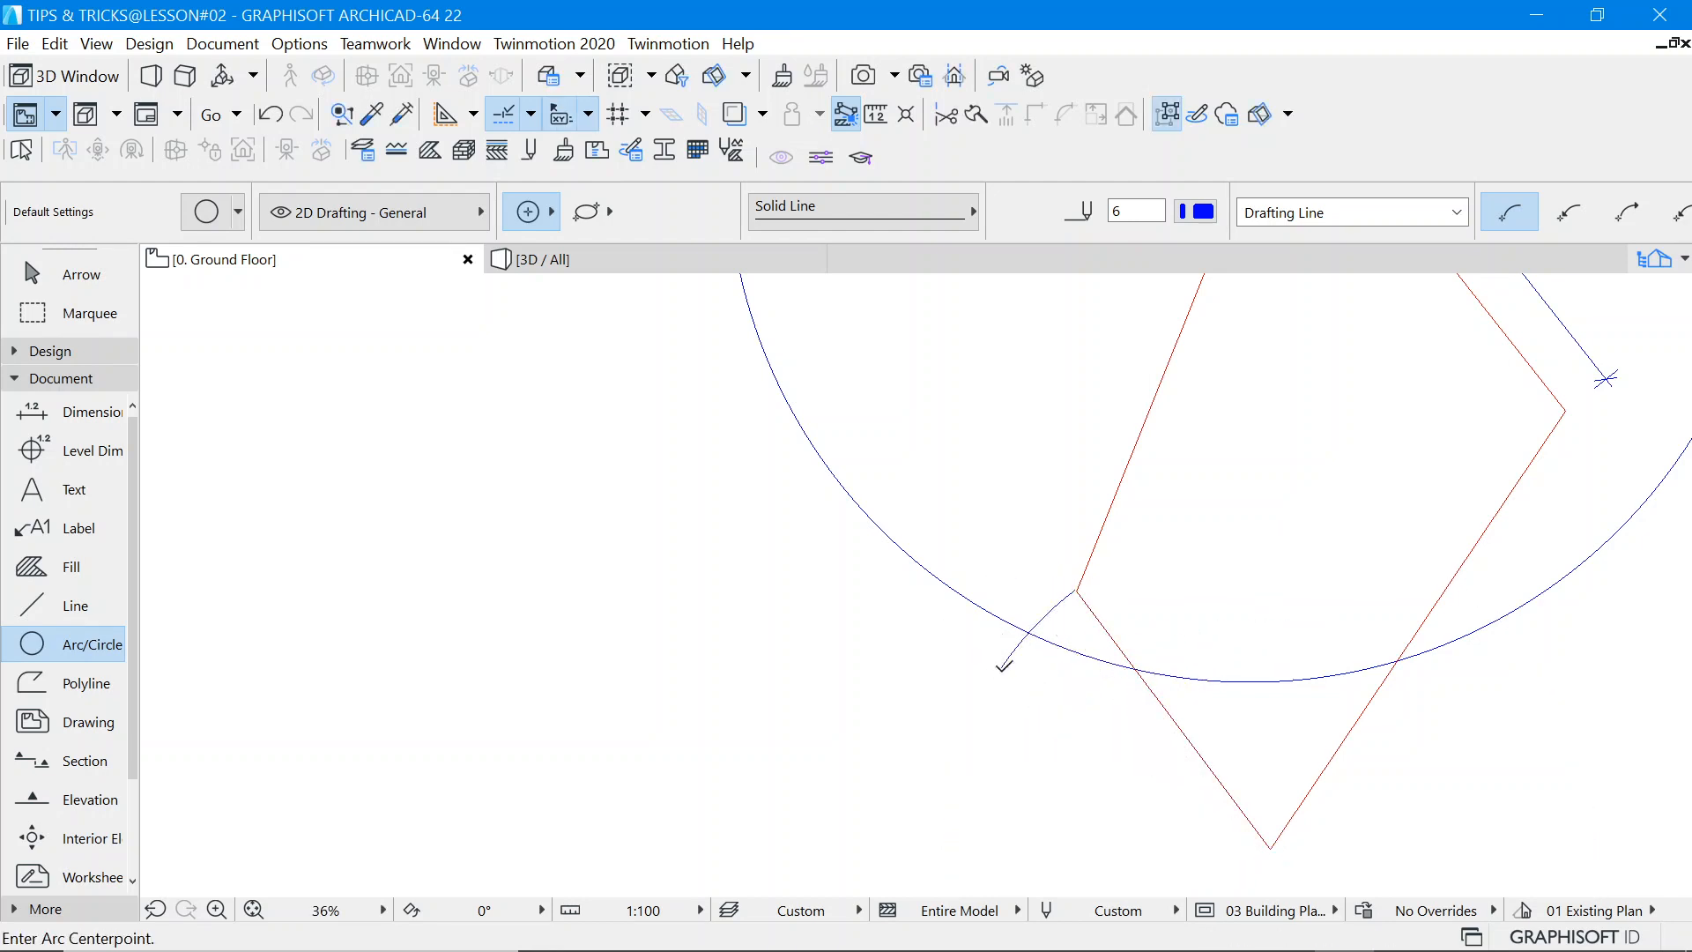
pyautogui.scroll(5, 1135, 609)
# Move the outline's lower-left corner node to the intersection of the short arc and the construction circle.
pyautogui.click(81, 274)
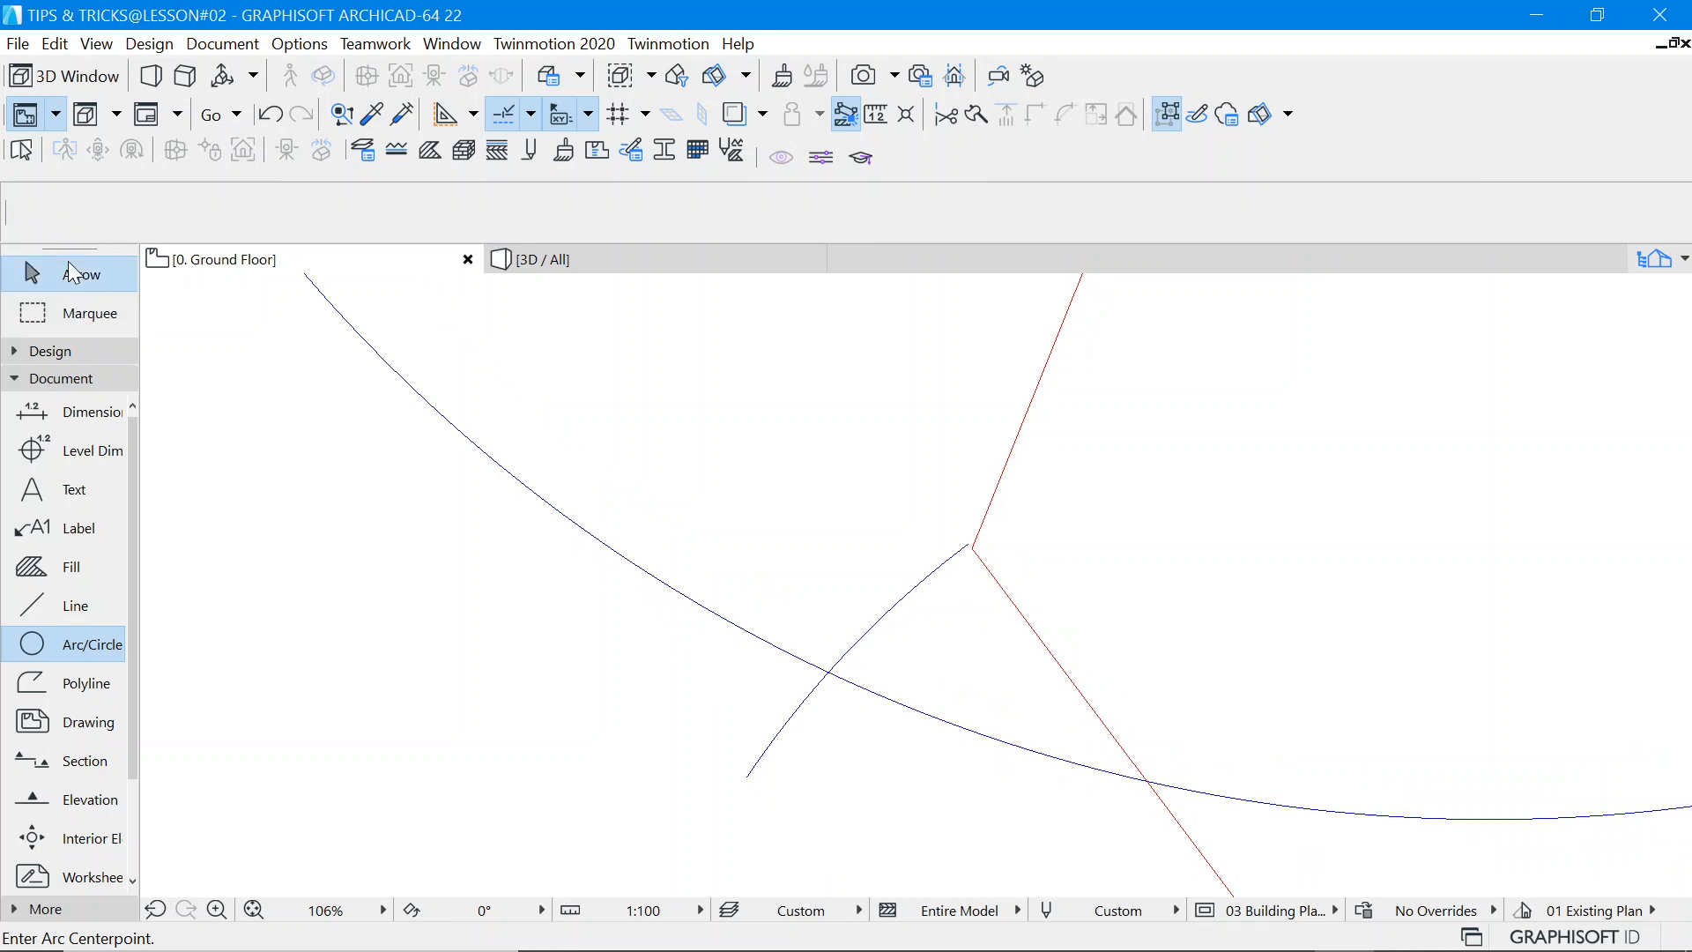
pyautogui.scroll(-2, 1008, 632)
pyautogui.click(996, 606)
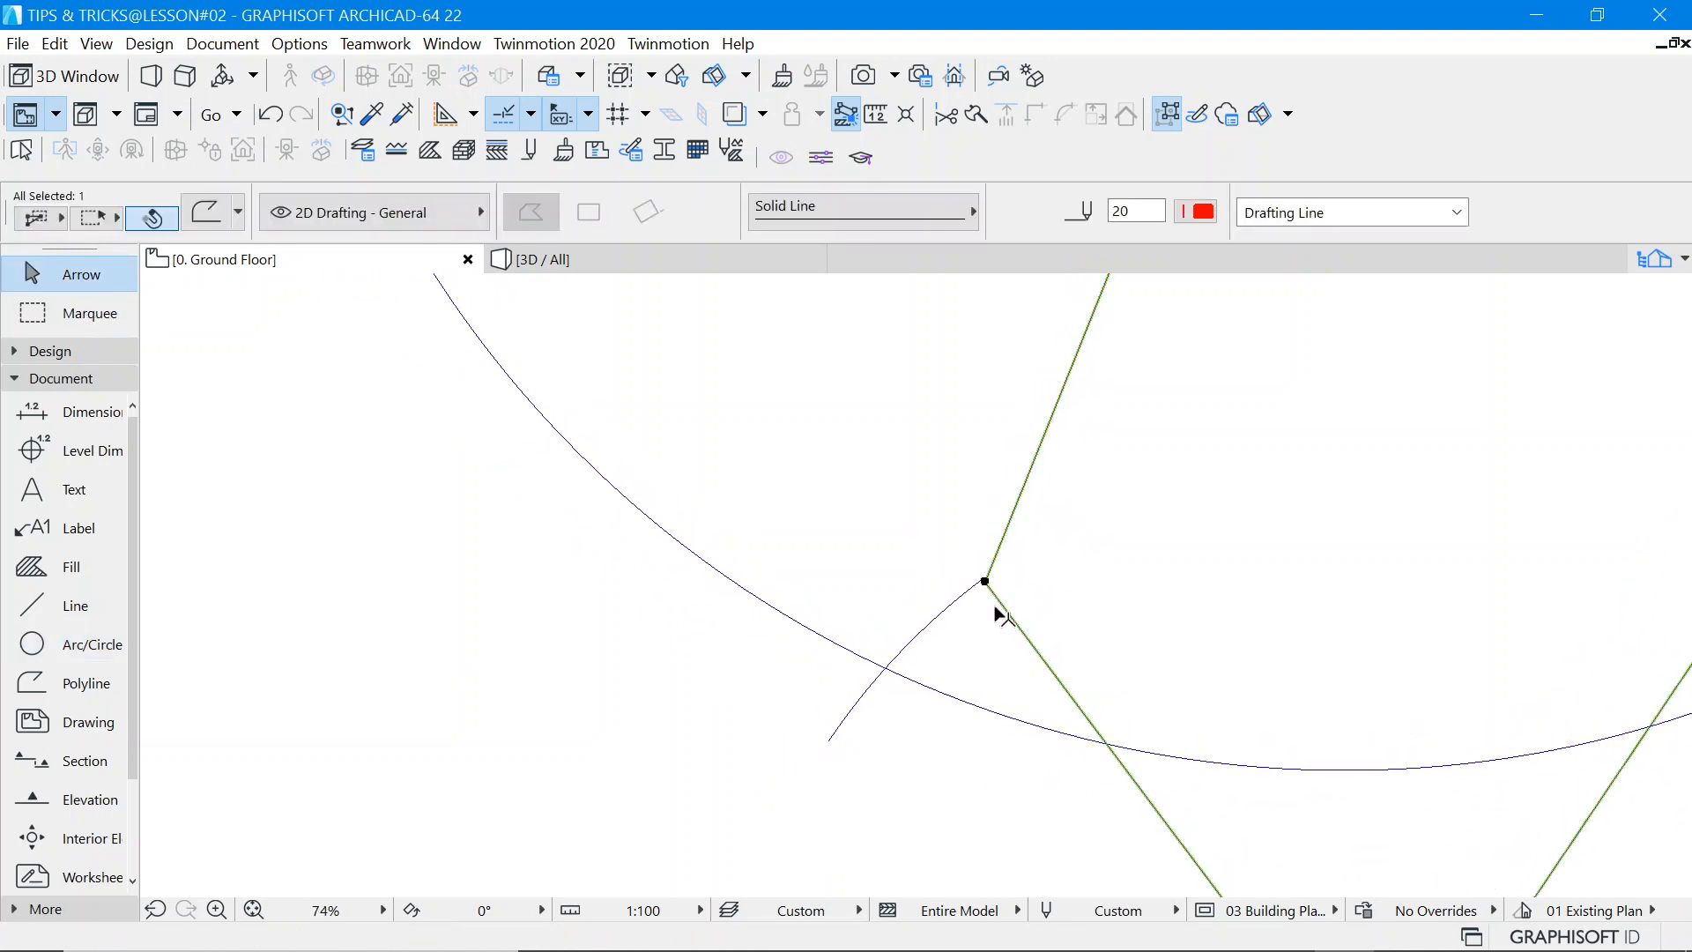
pyautogui.click(985, 583)
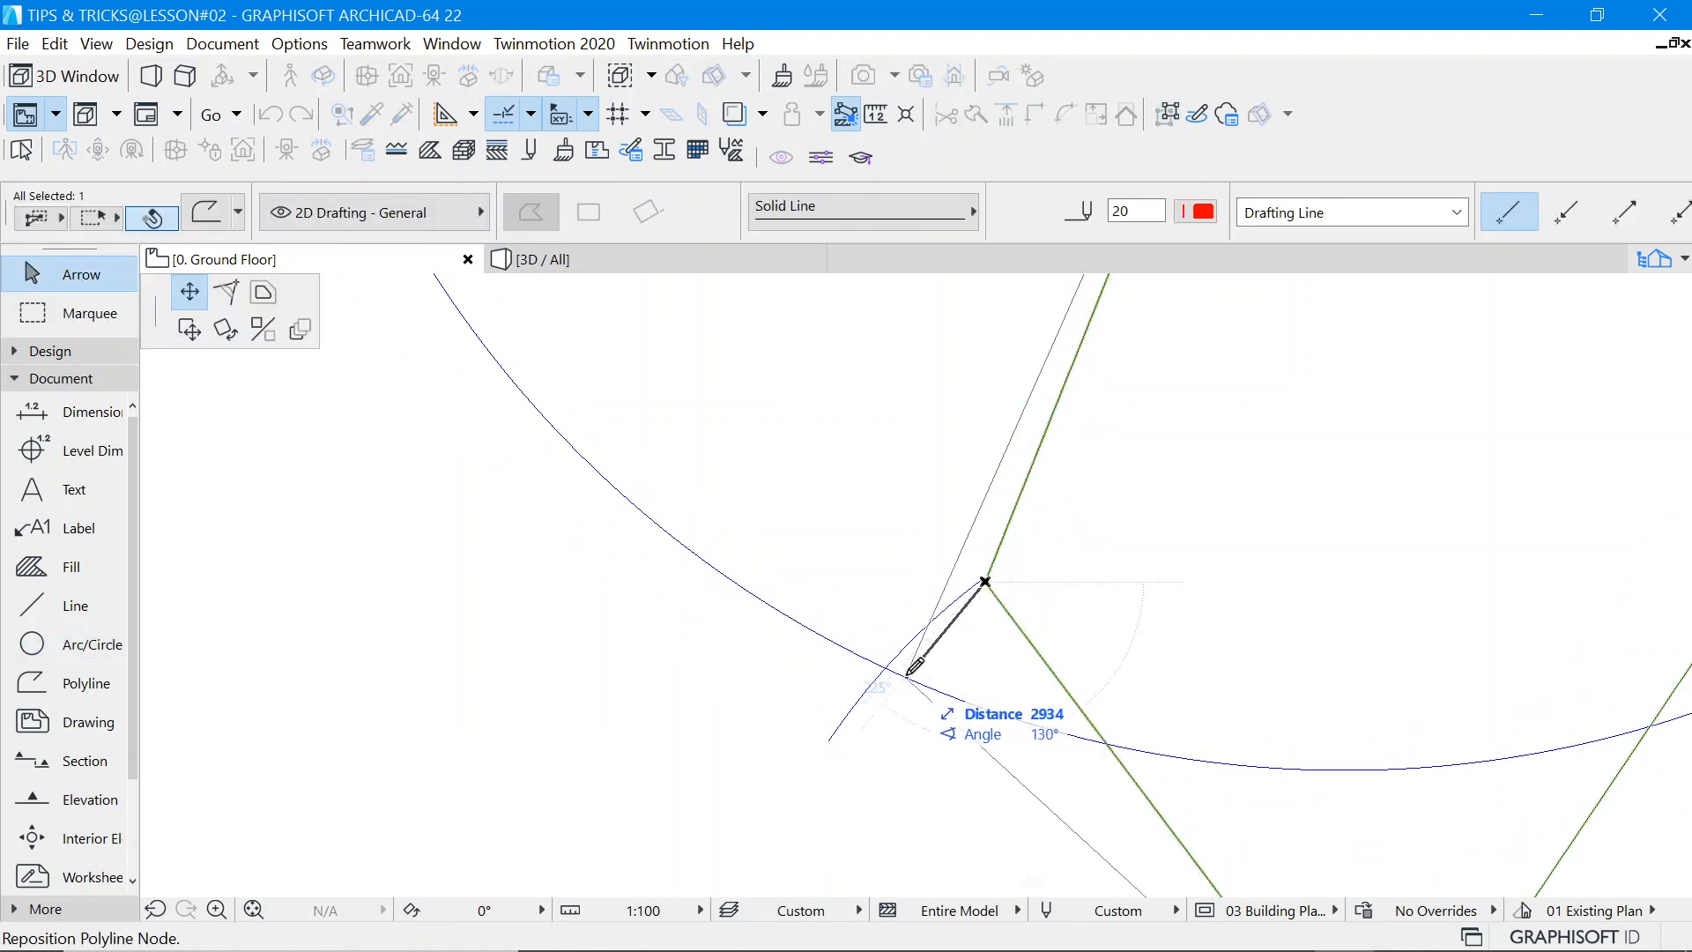
pyautogui.scroll(3, 907, 669)
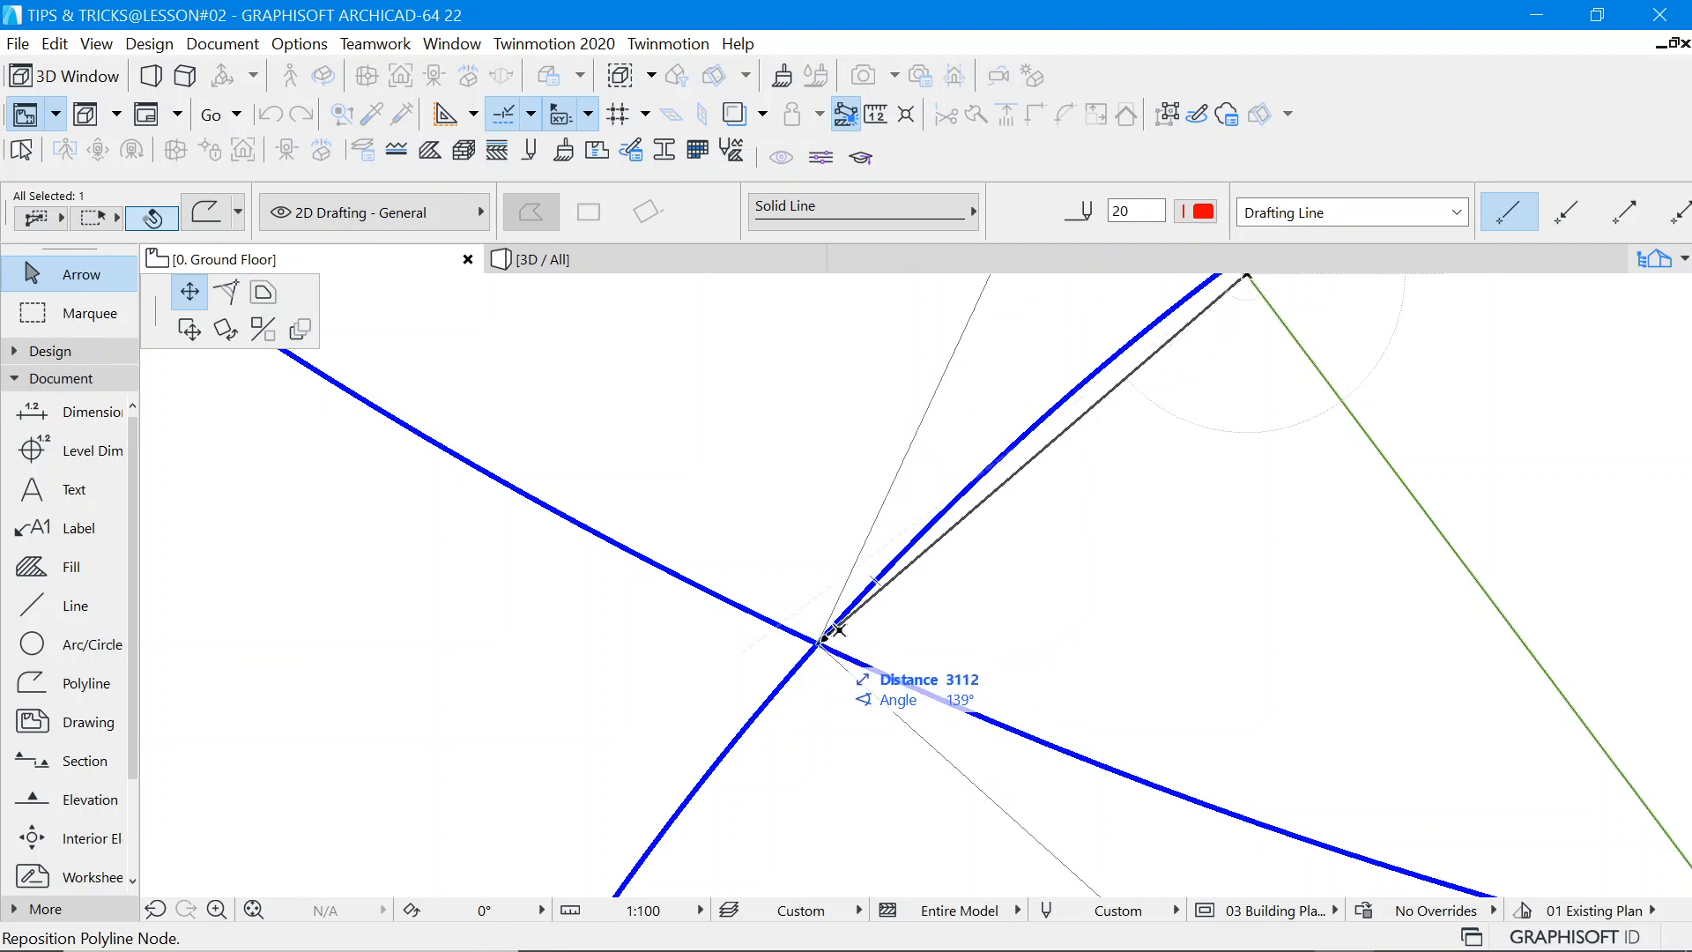
pyautogui.click(833, 628)
pyautogui.scroll(-8, 791, 630)
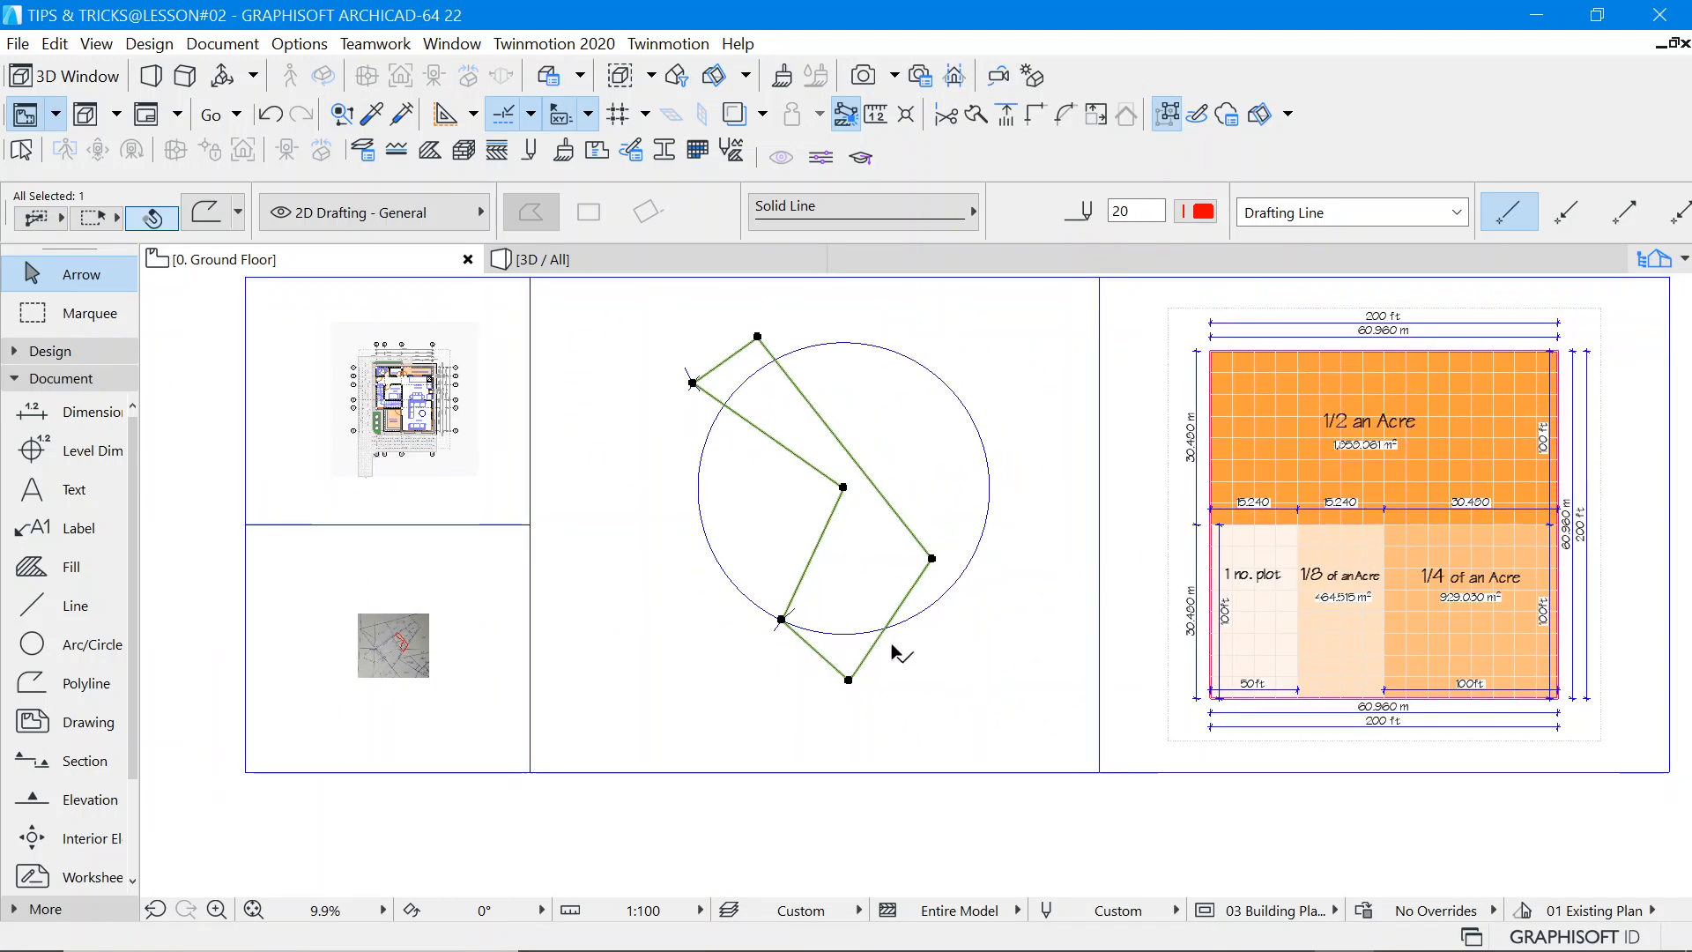
pyautogui.scroll(4, 868, 593)
pyautogui.press('Escape')
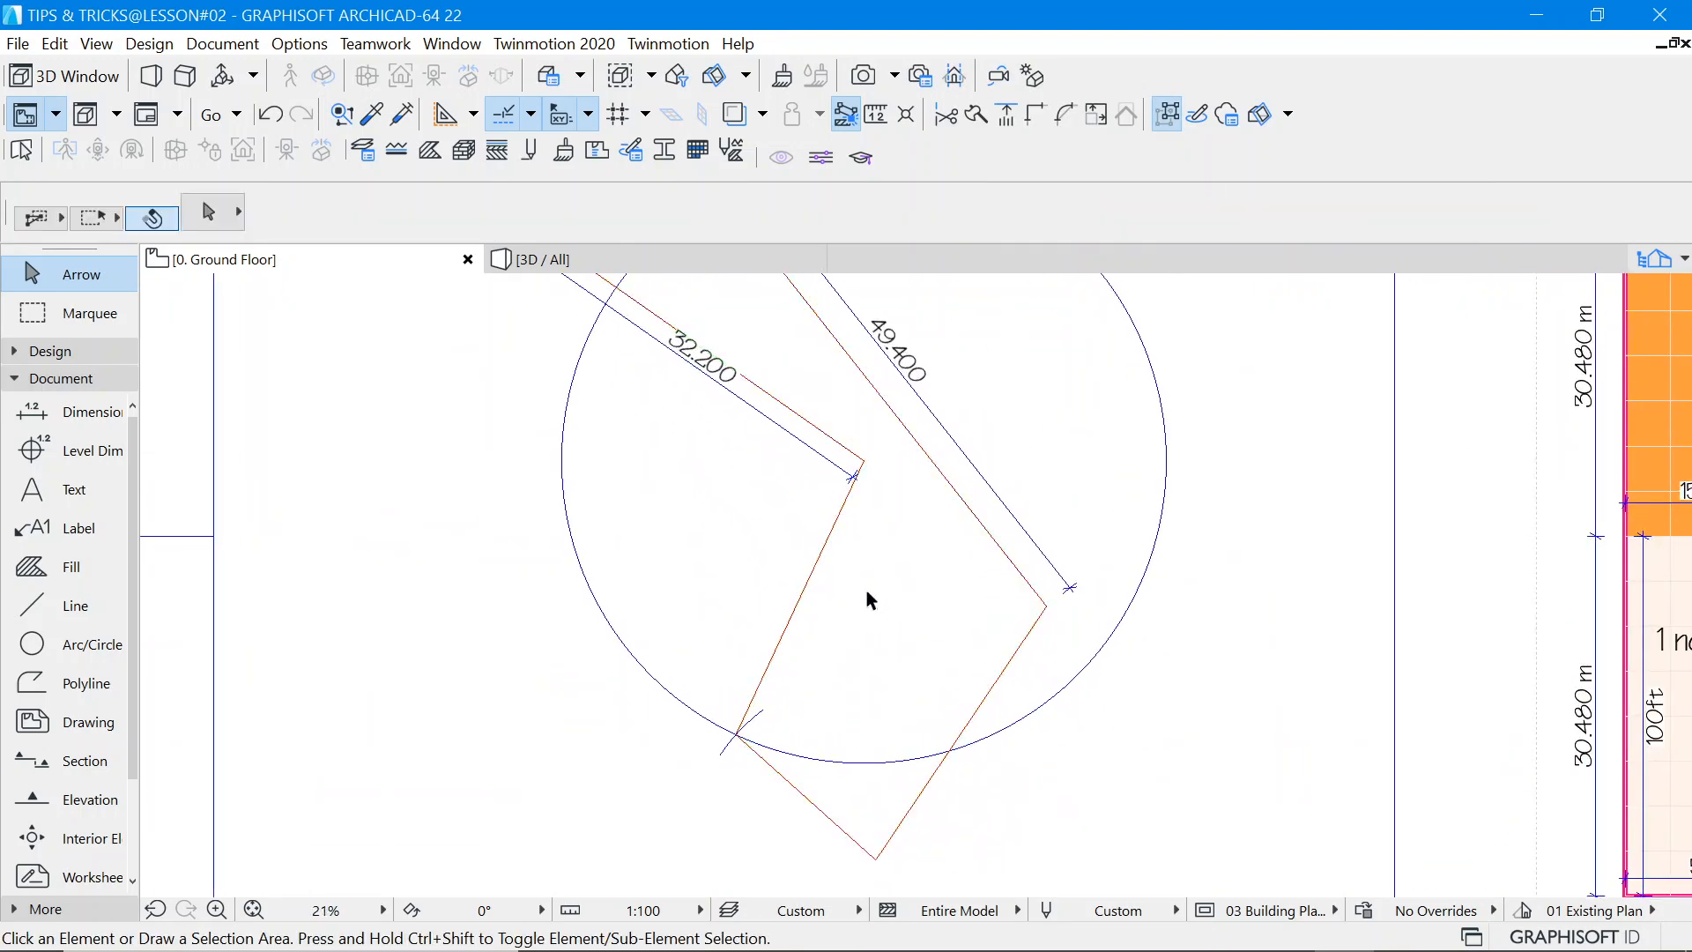
# Dimension the side from the relocated lower-left corner to the inner corner, placing the dimension line just outside the plot.
pyautogui.click(55, 416)
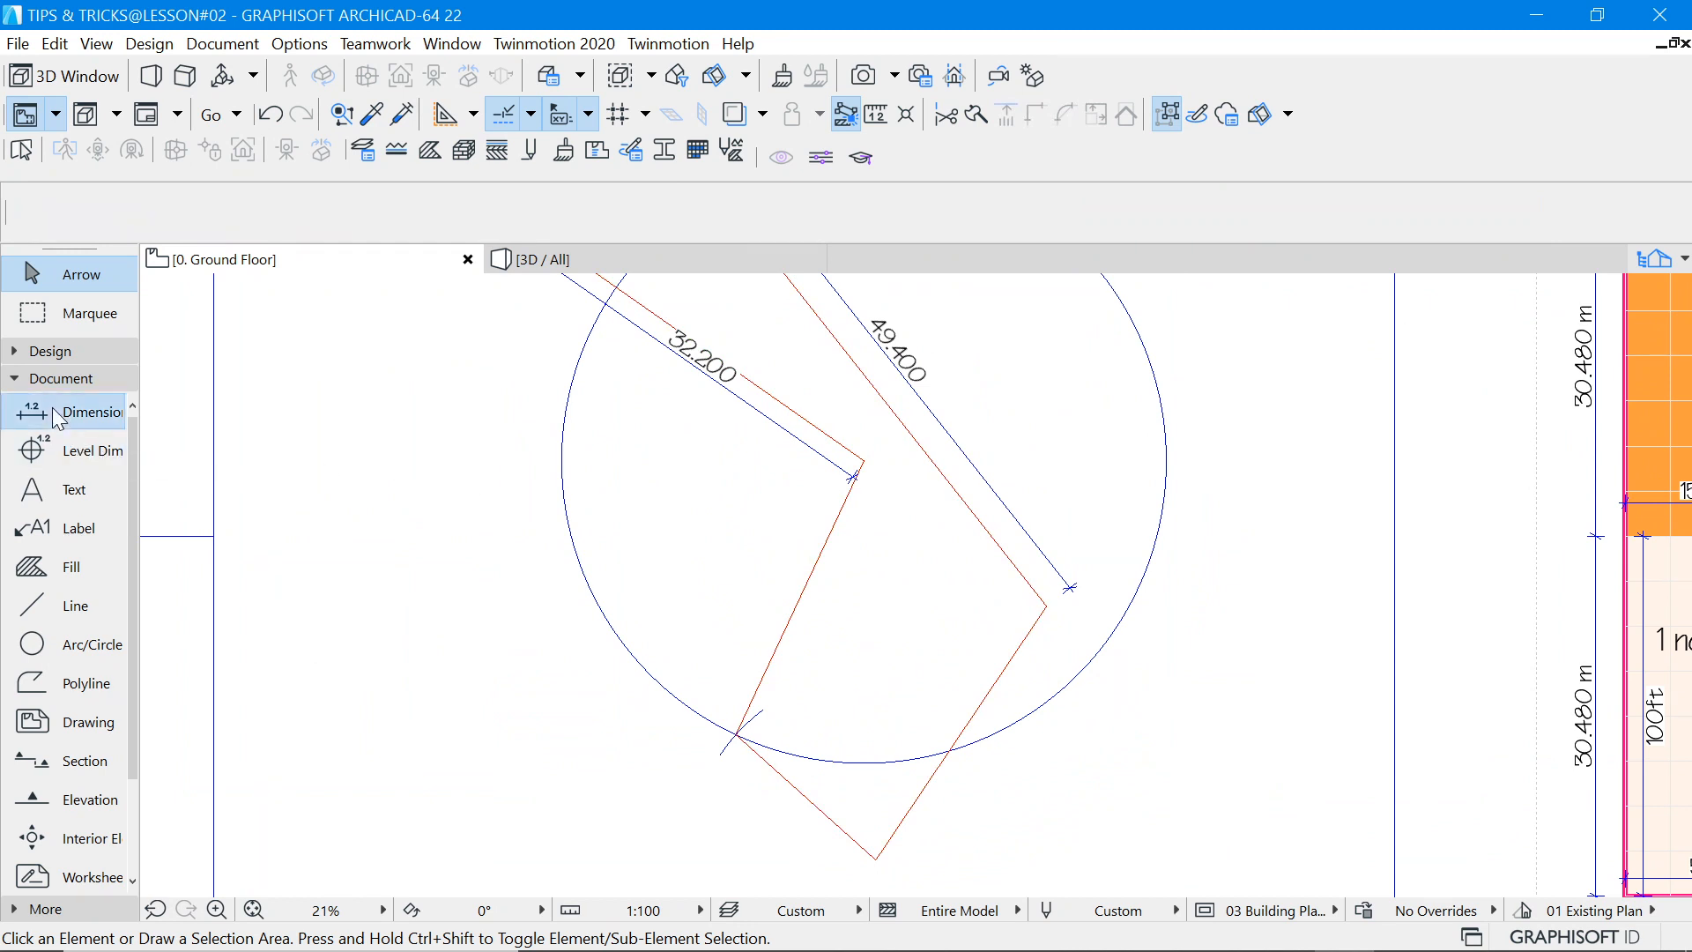
pyautogui.click(737, 734)
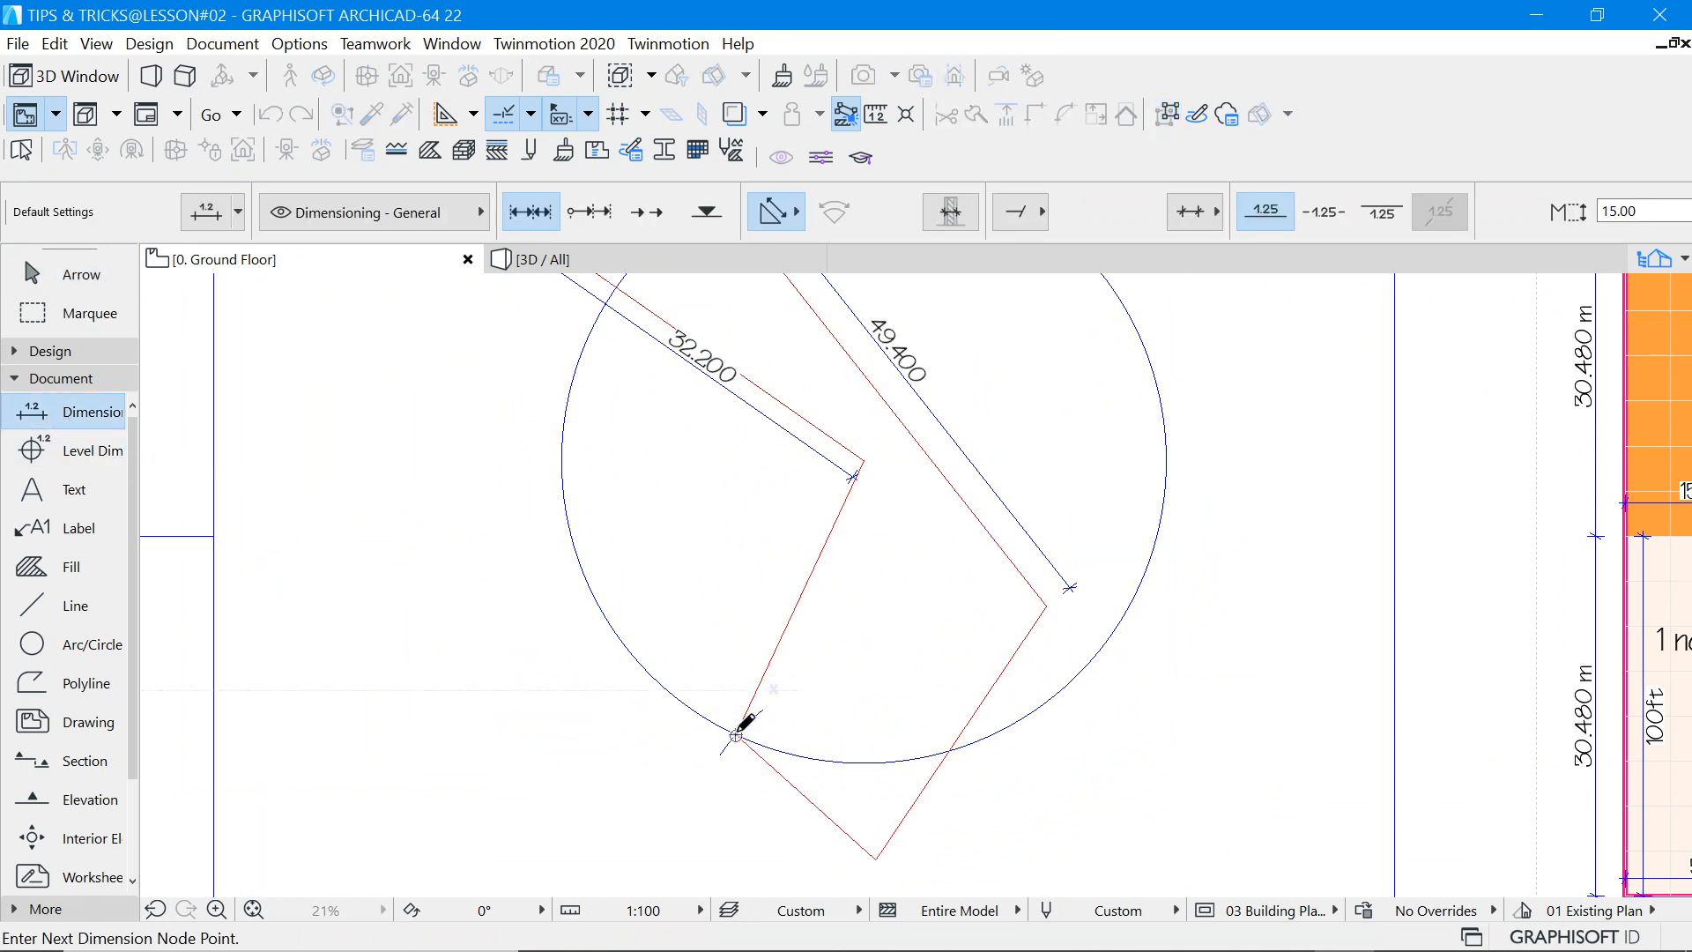
pyautogui.click(864, 460)
pyautogui.doubleClick(872, 555)
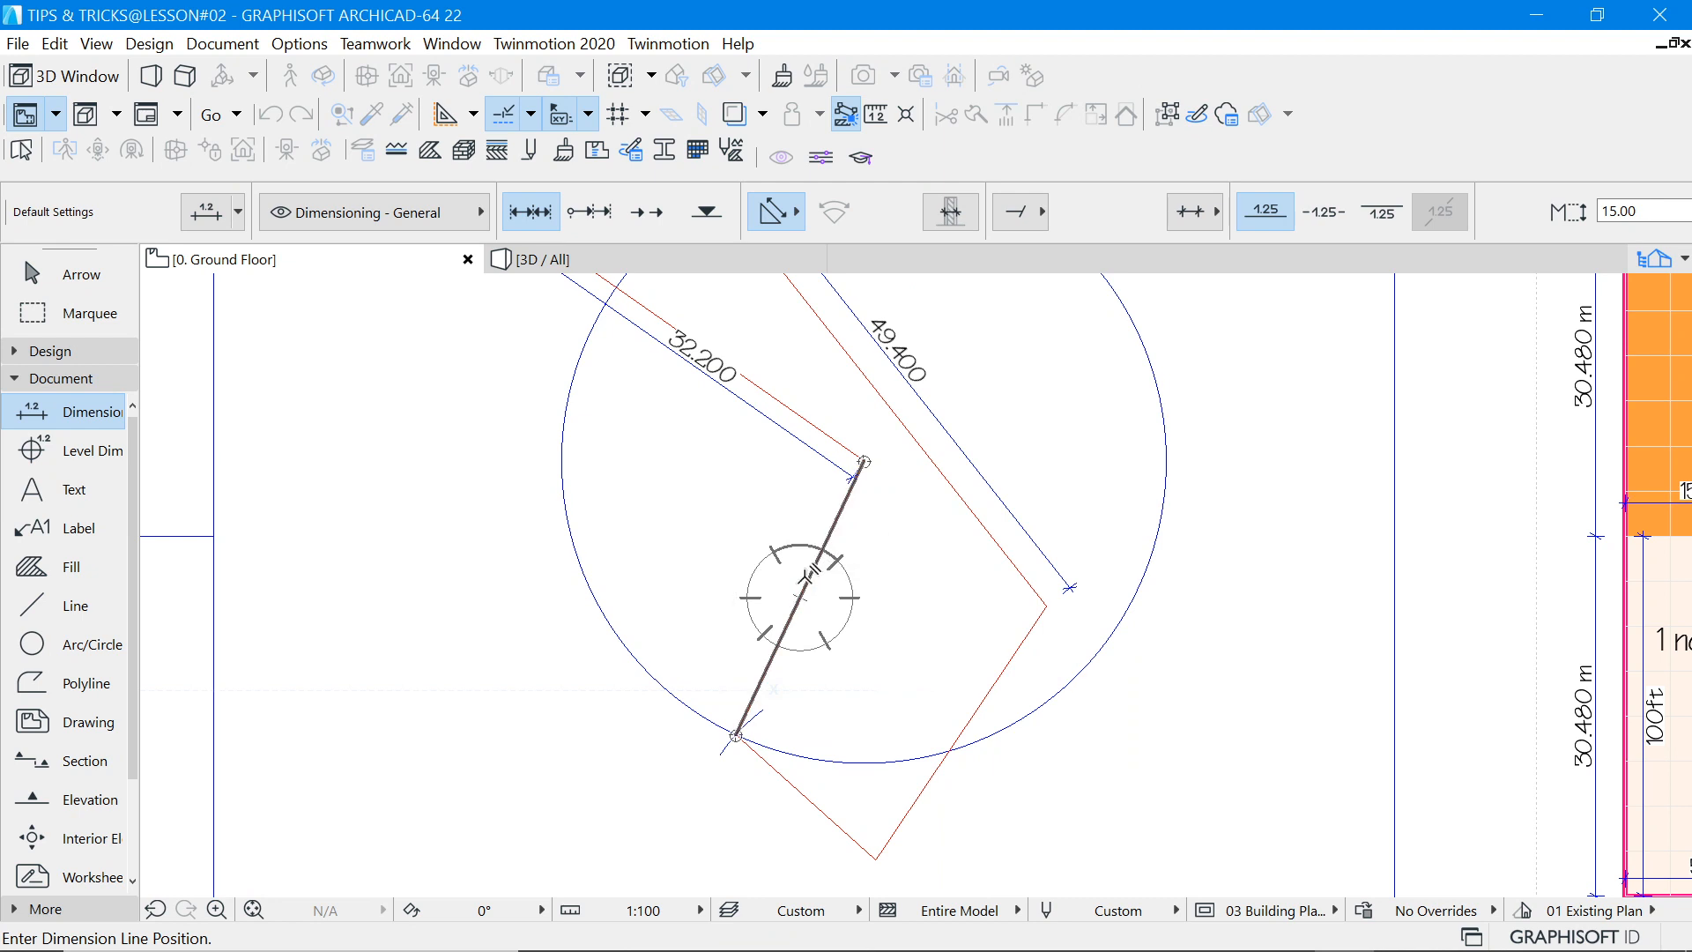
pyautogui.click(796, 558)
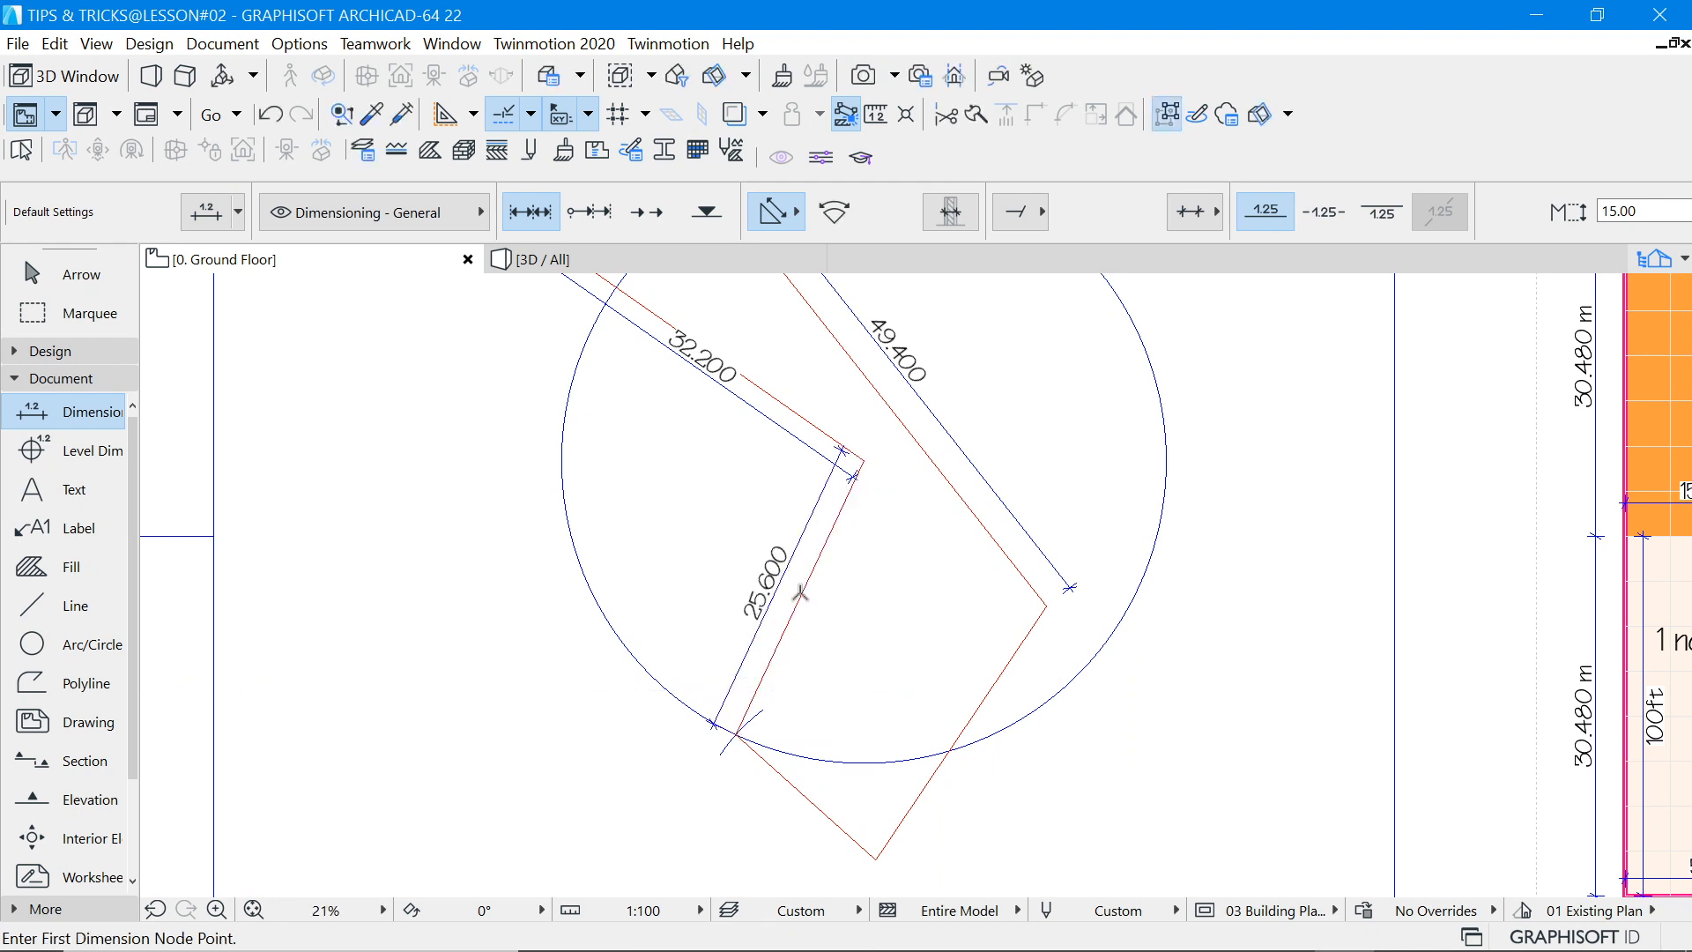
pyautogui.scroll(3, 553, 695)
pyautogui.scroll(-2, 950, 560)
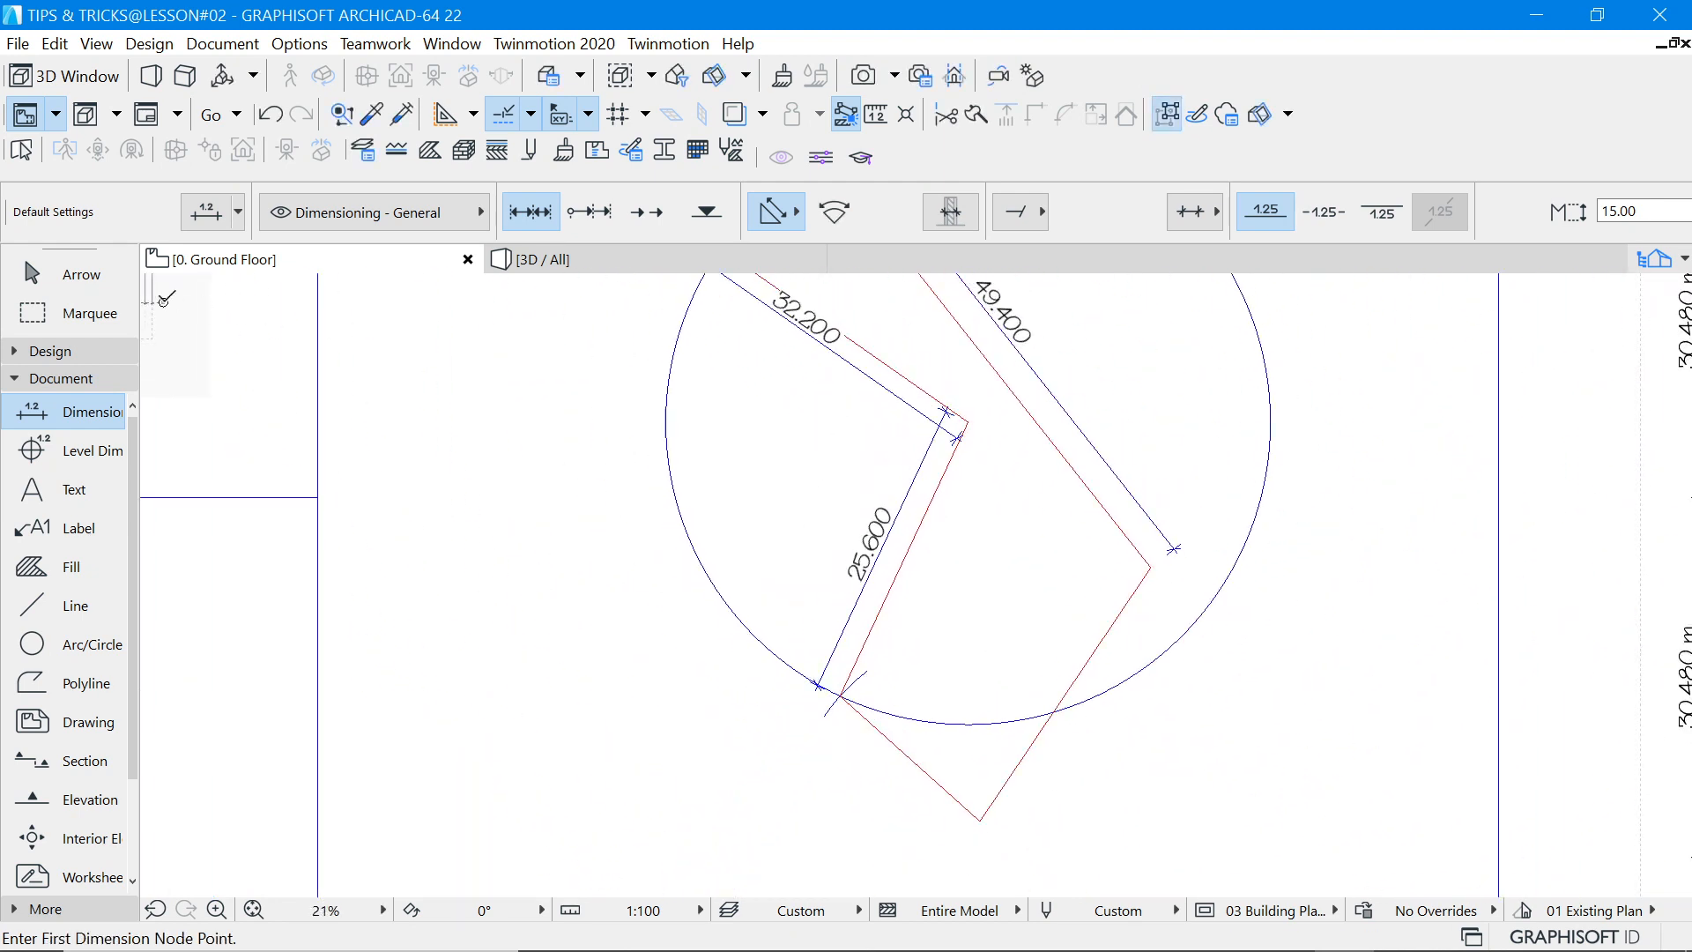
pyautogui.click(97, 275)
pyautogui.scroll(-3, 1014, 557)
pyautogui.scroll(2, 1006, 599)
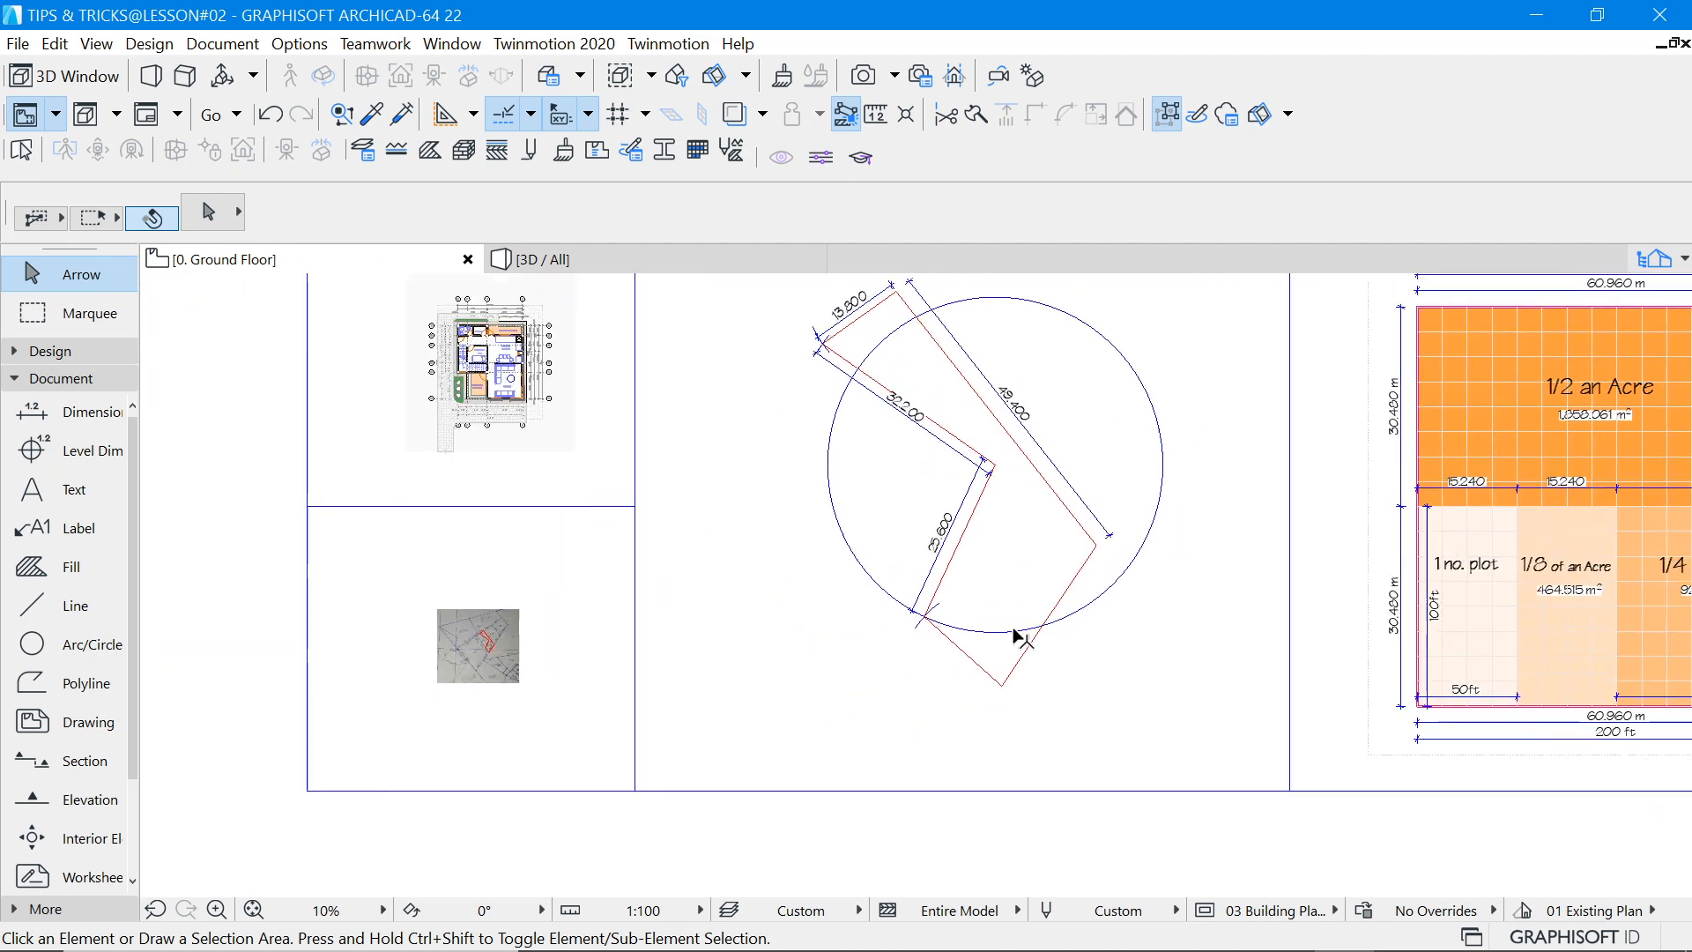
# Draw a construction circle with a 24900 mm radius centred on the outline's right-hand corner, at the lower end of the 49.4 m side.
pyautogui.scroll(3, 1021, 636)
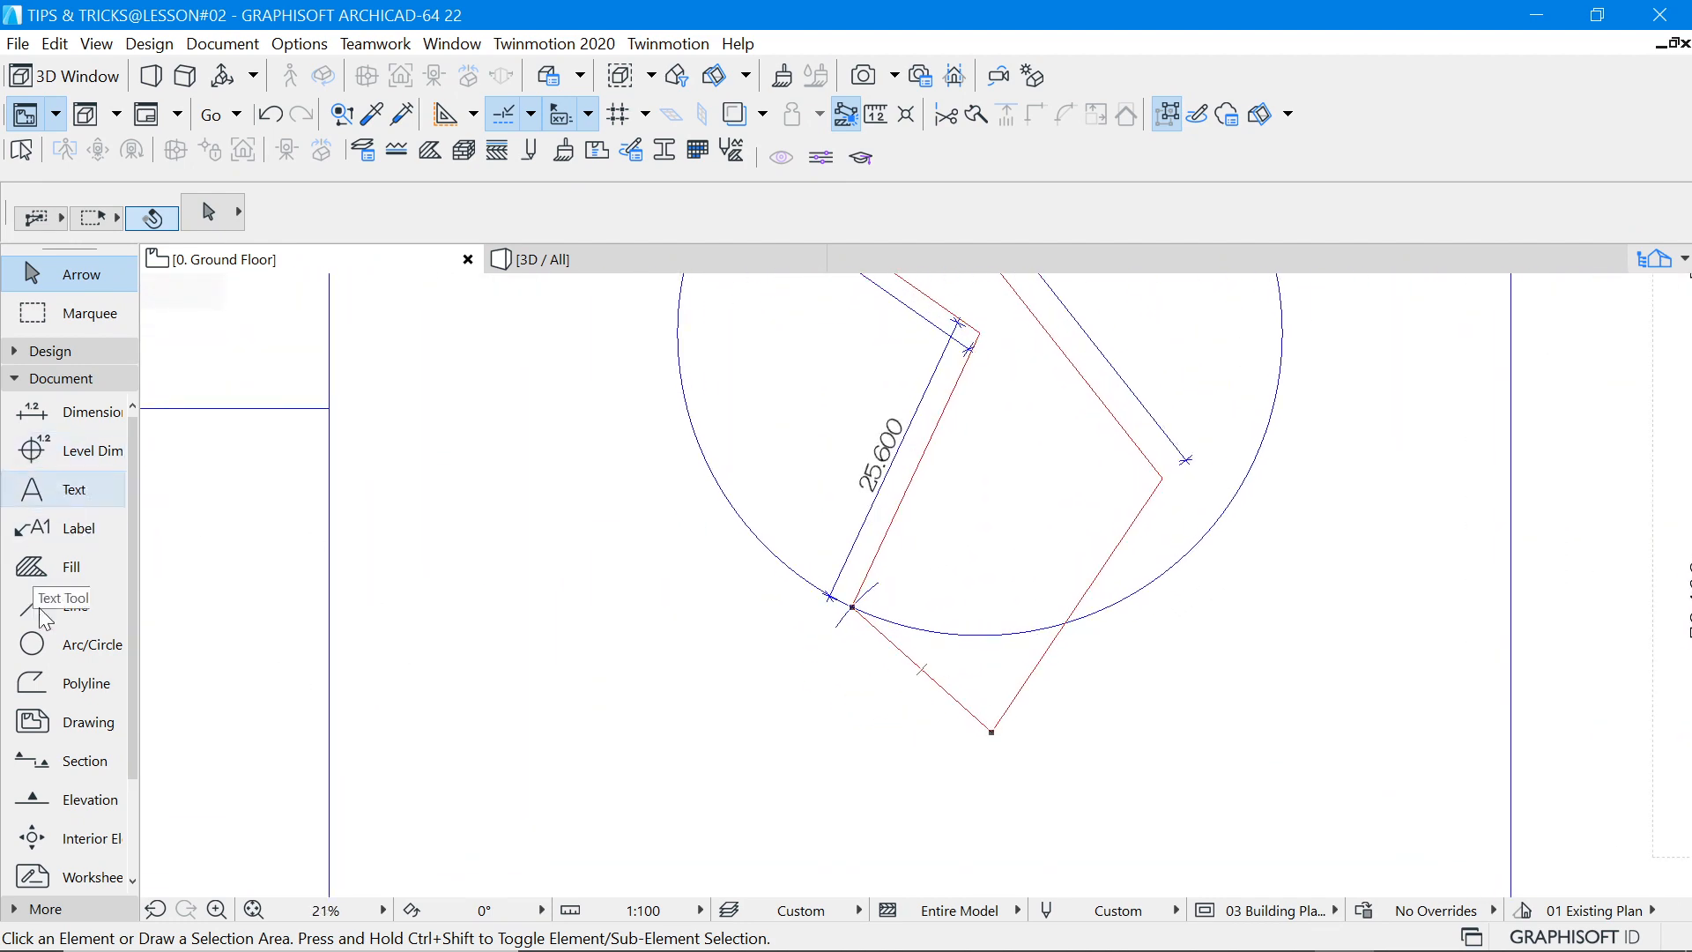
pyautogui.click(51, 650)
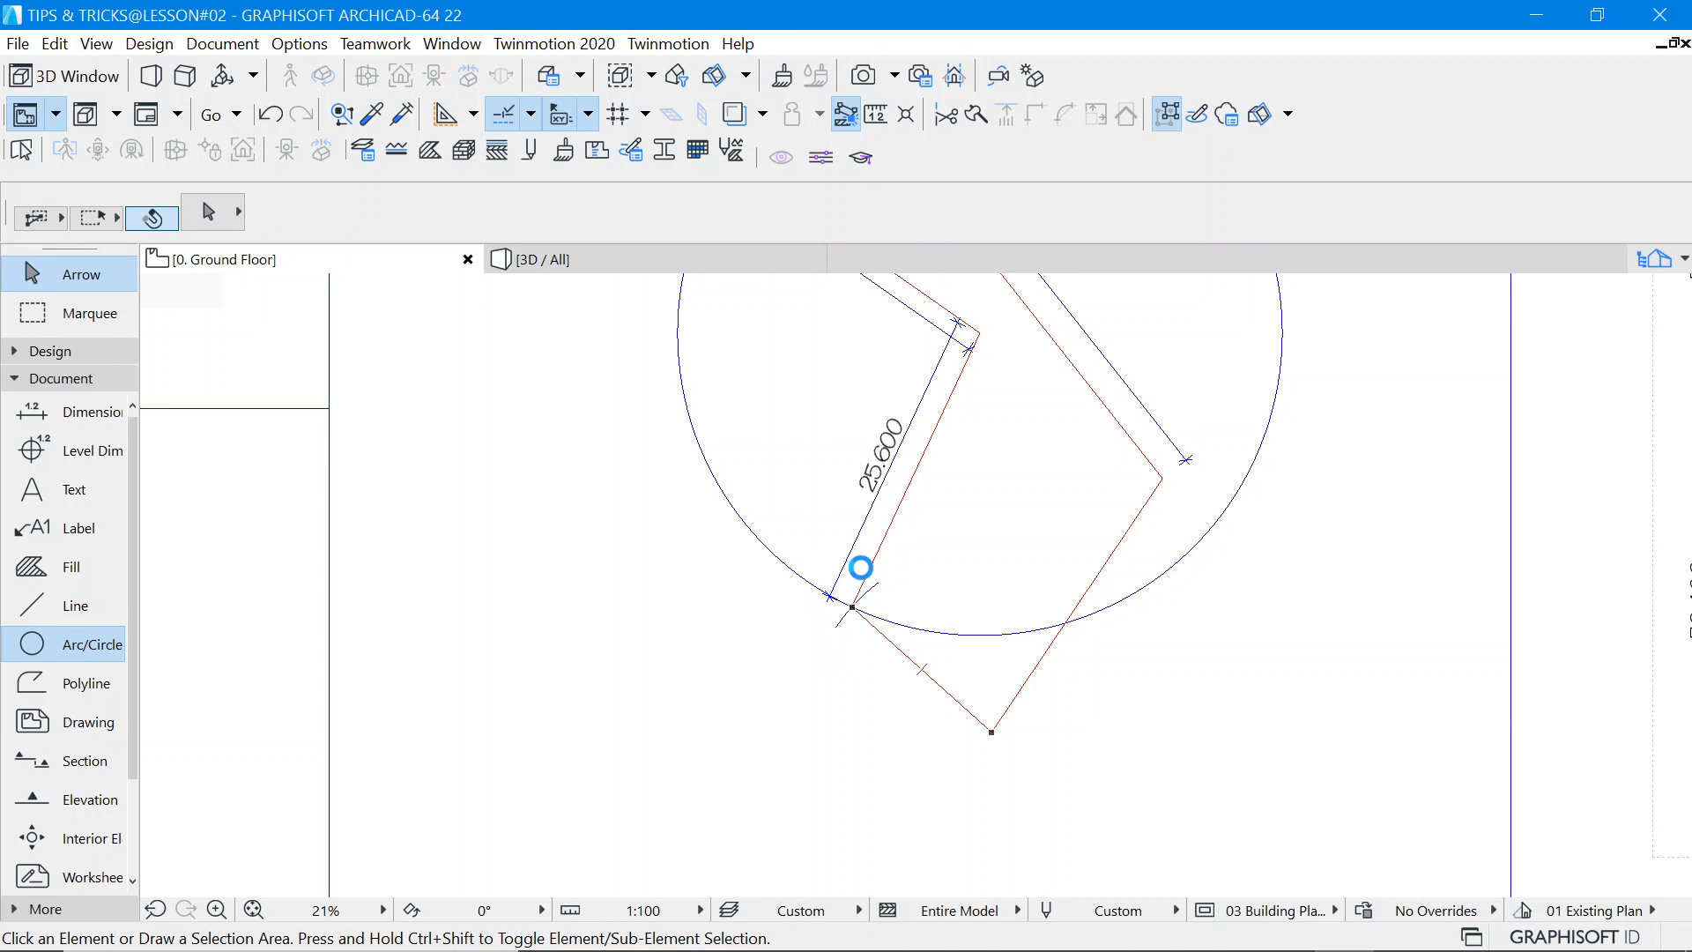
pyautogui.scroll(-4, 861, 568)
pyautogui.scroll(4, 1022, 532)
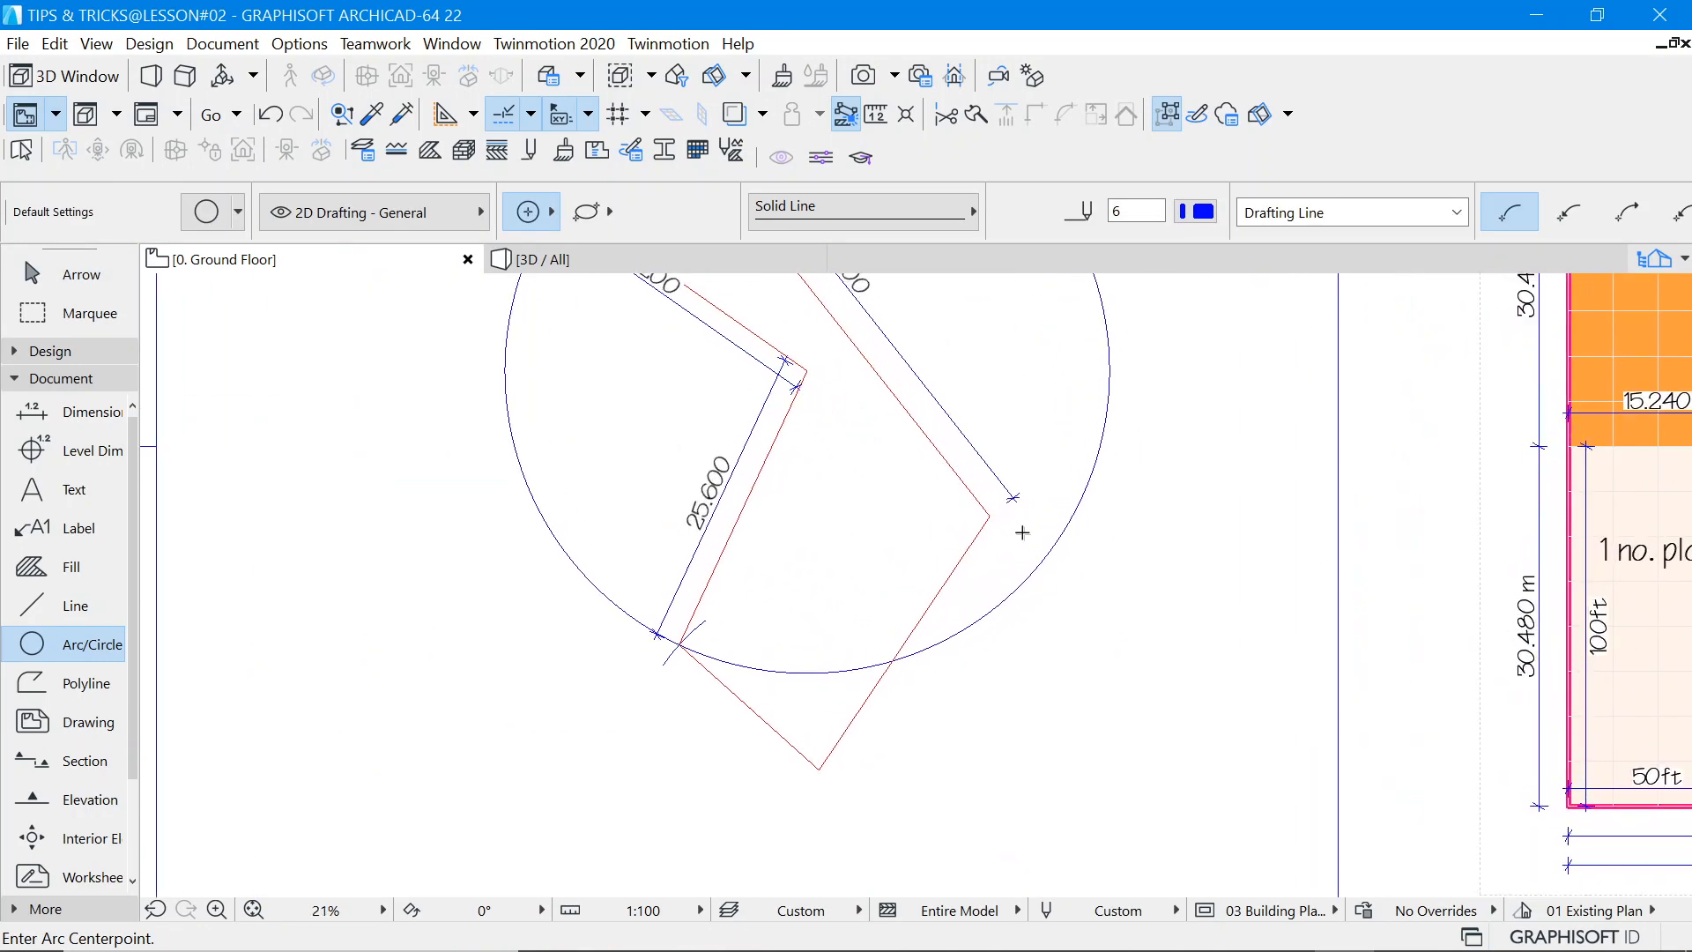
pyautogui.scroll(4, 987, 529)
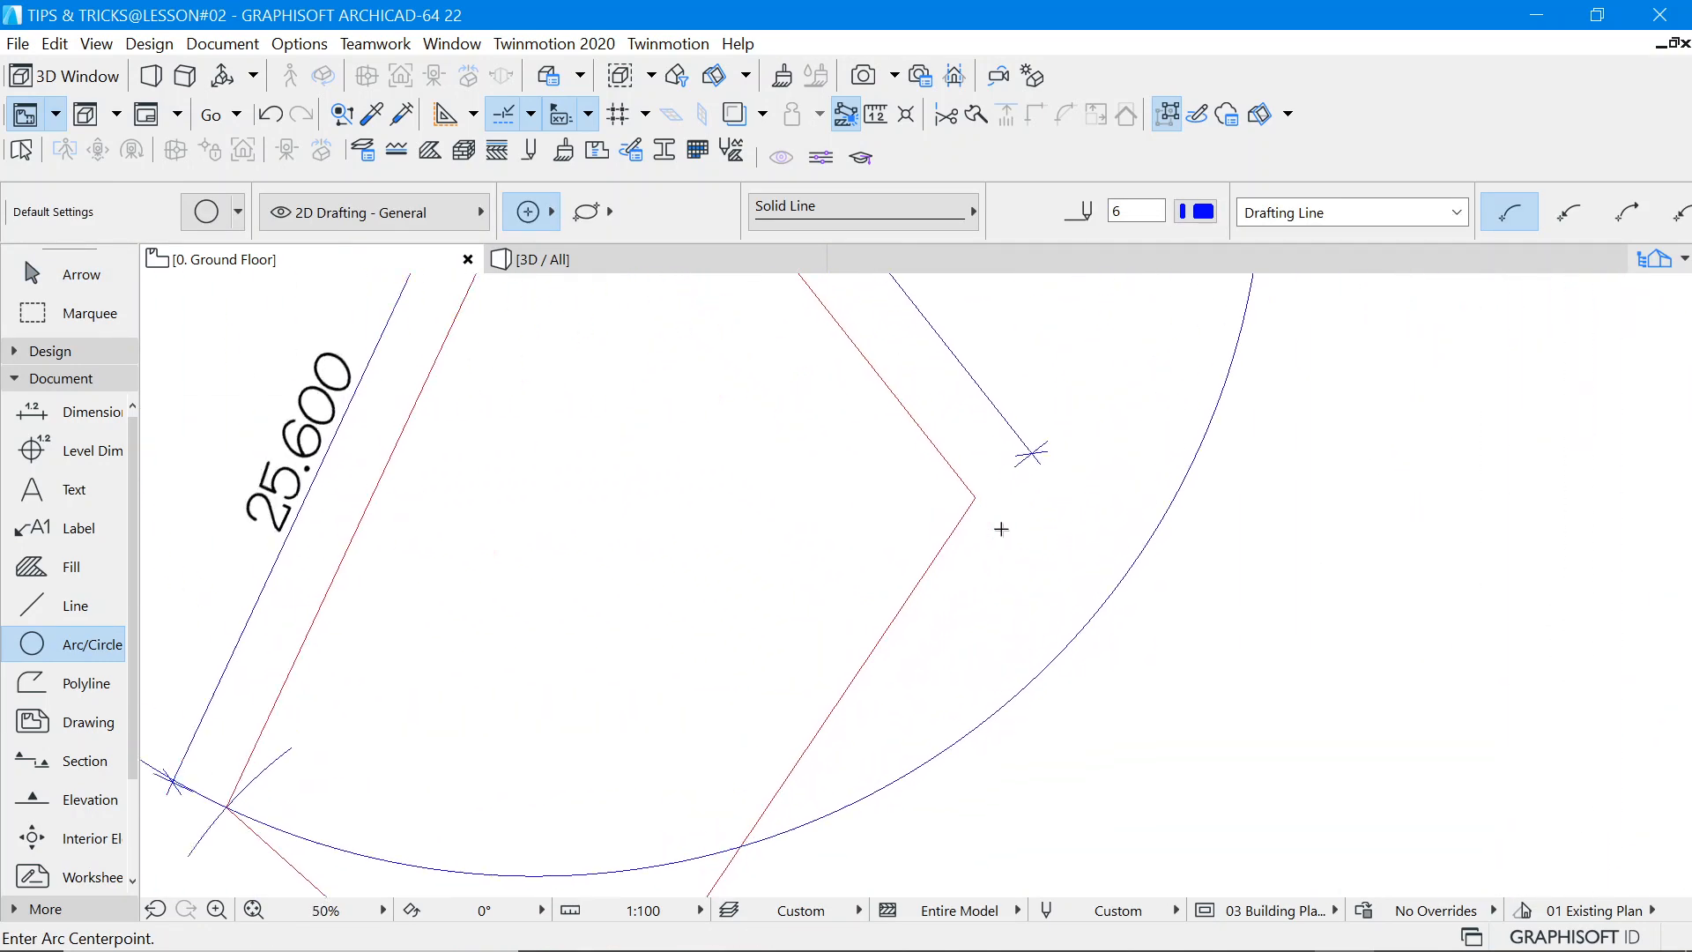
pyautogui.click(969, 485)
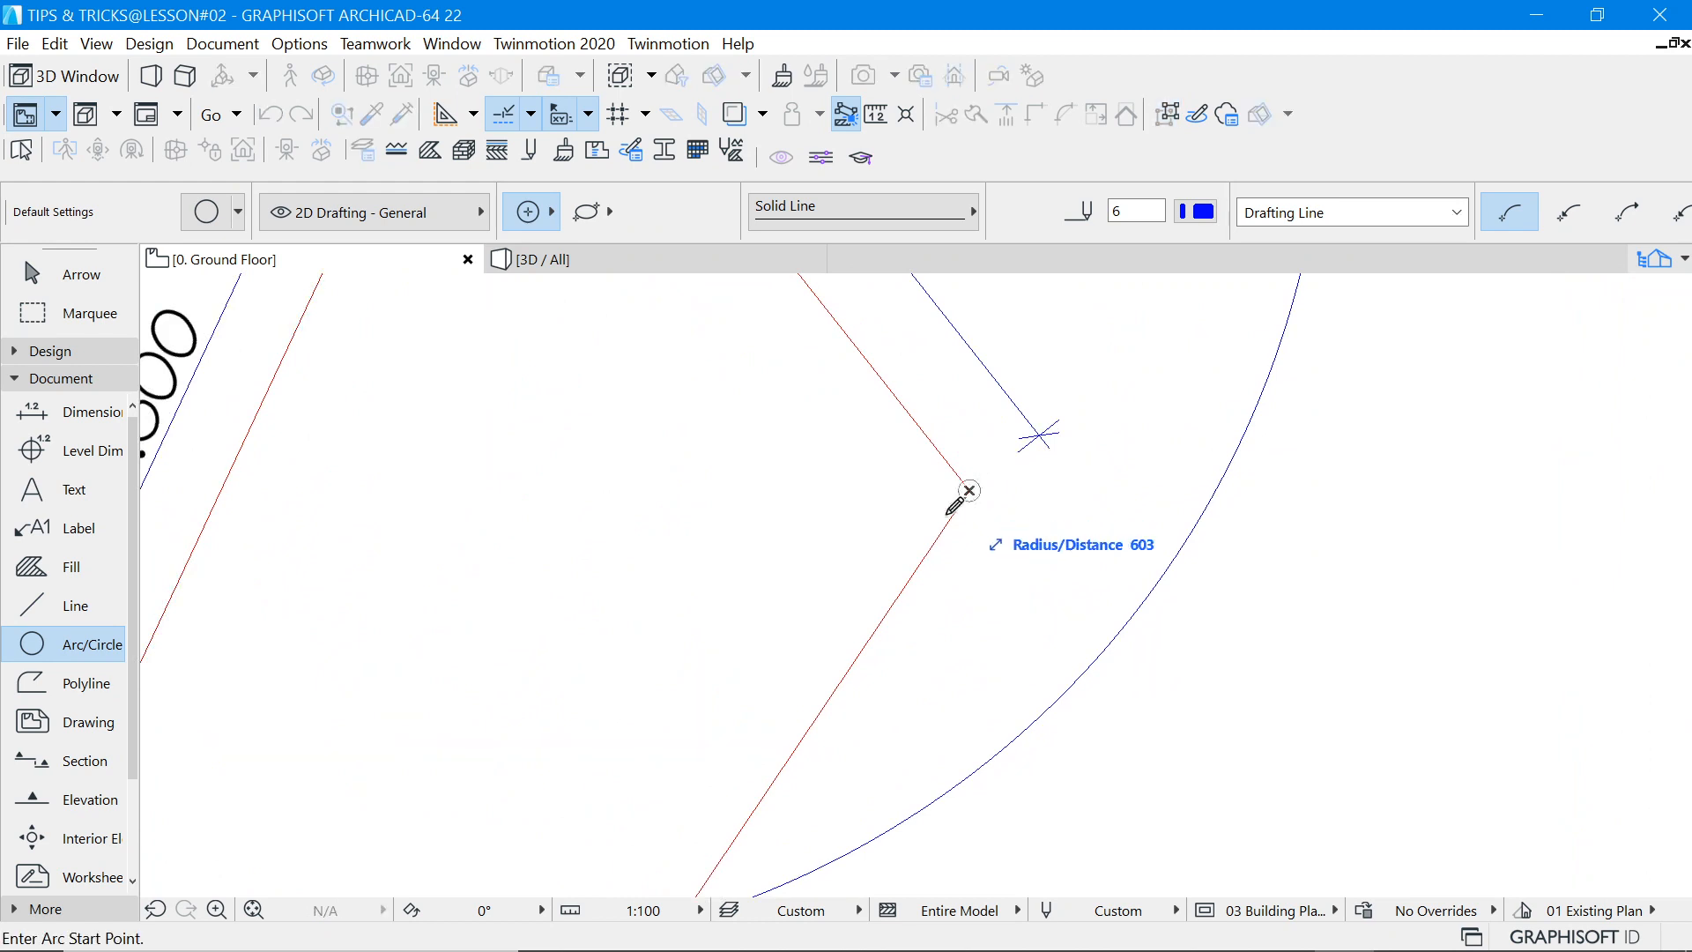
pyautogui.scroll(-5, 987, 467)
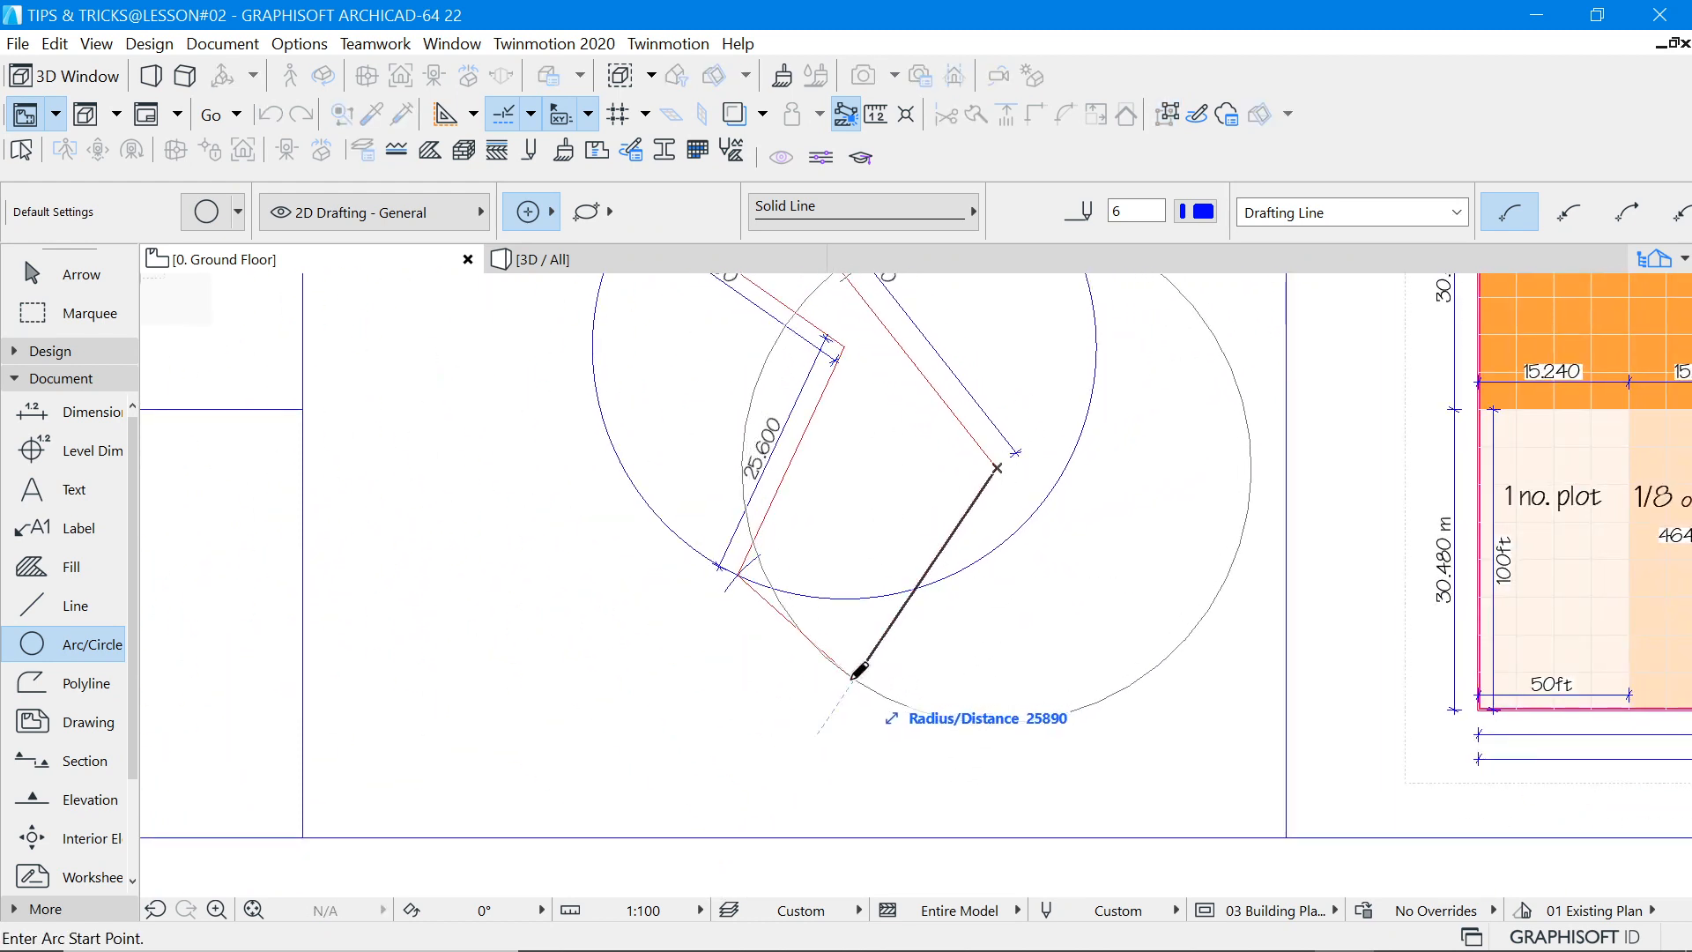
pyautogui.scroll(-4, 901, 632)
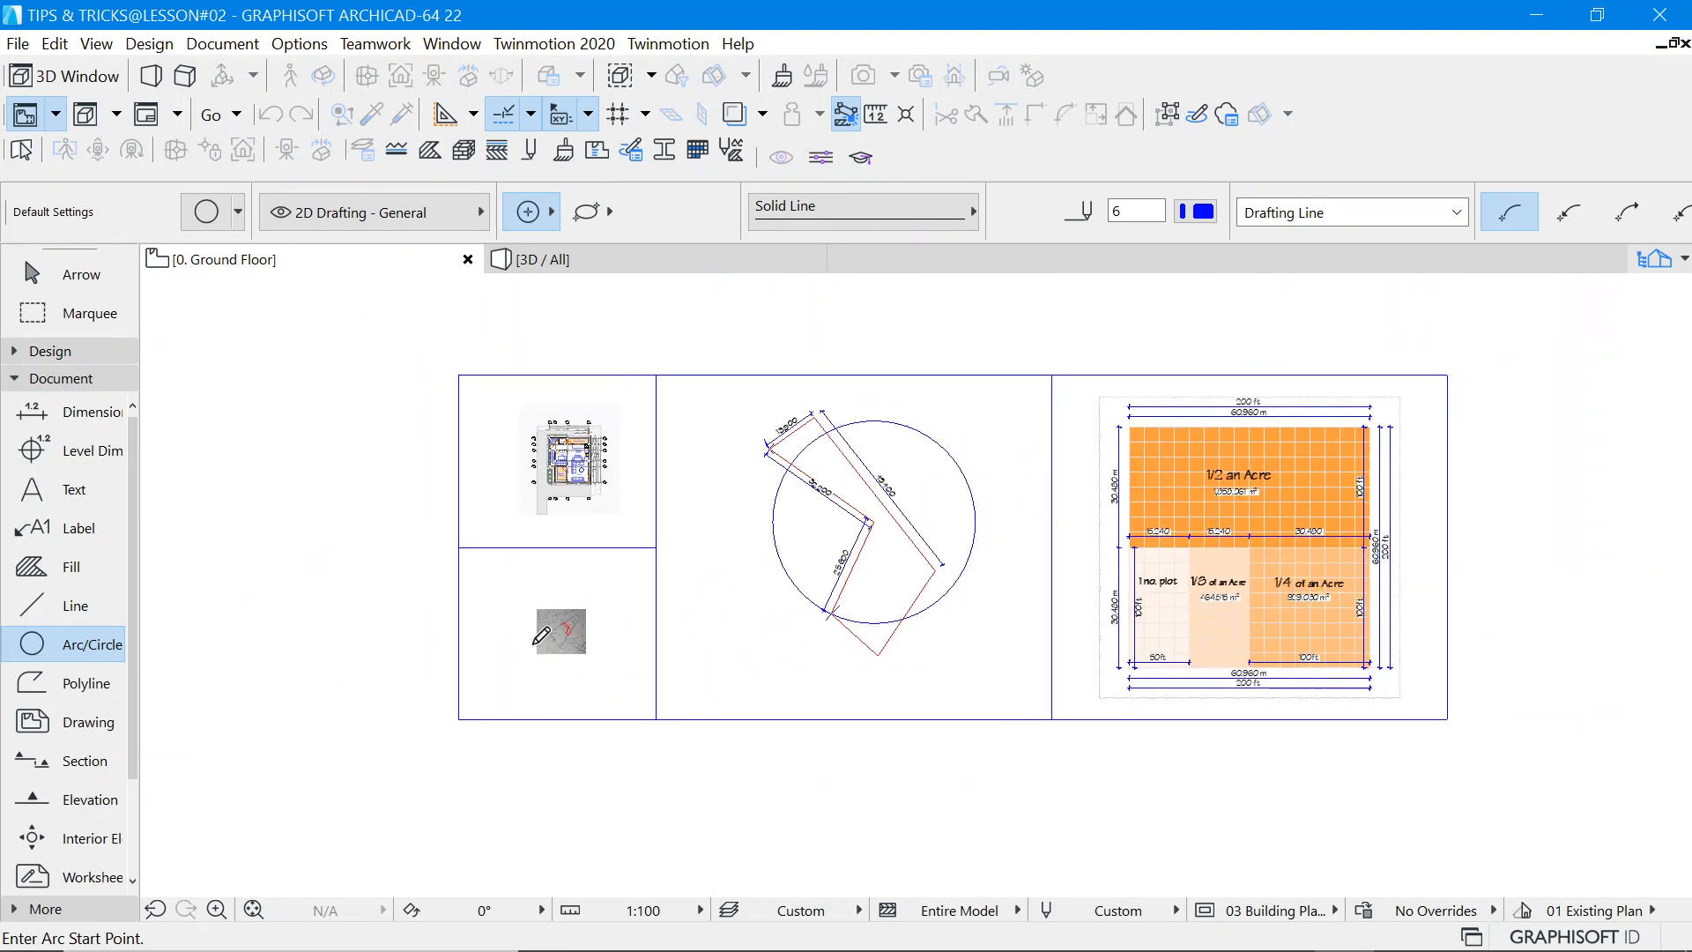
pyautogui.scroll(3, 577, 646)
pyautogui.scroll(7, 585, 634)
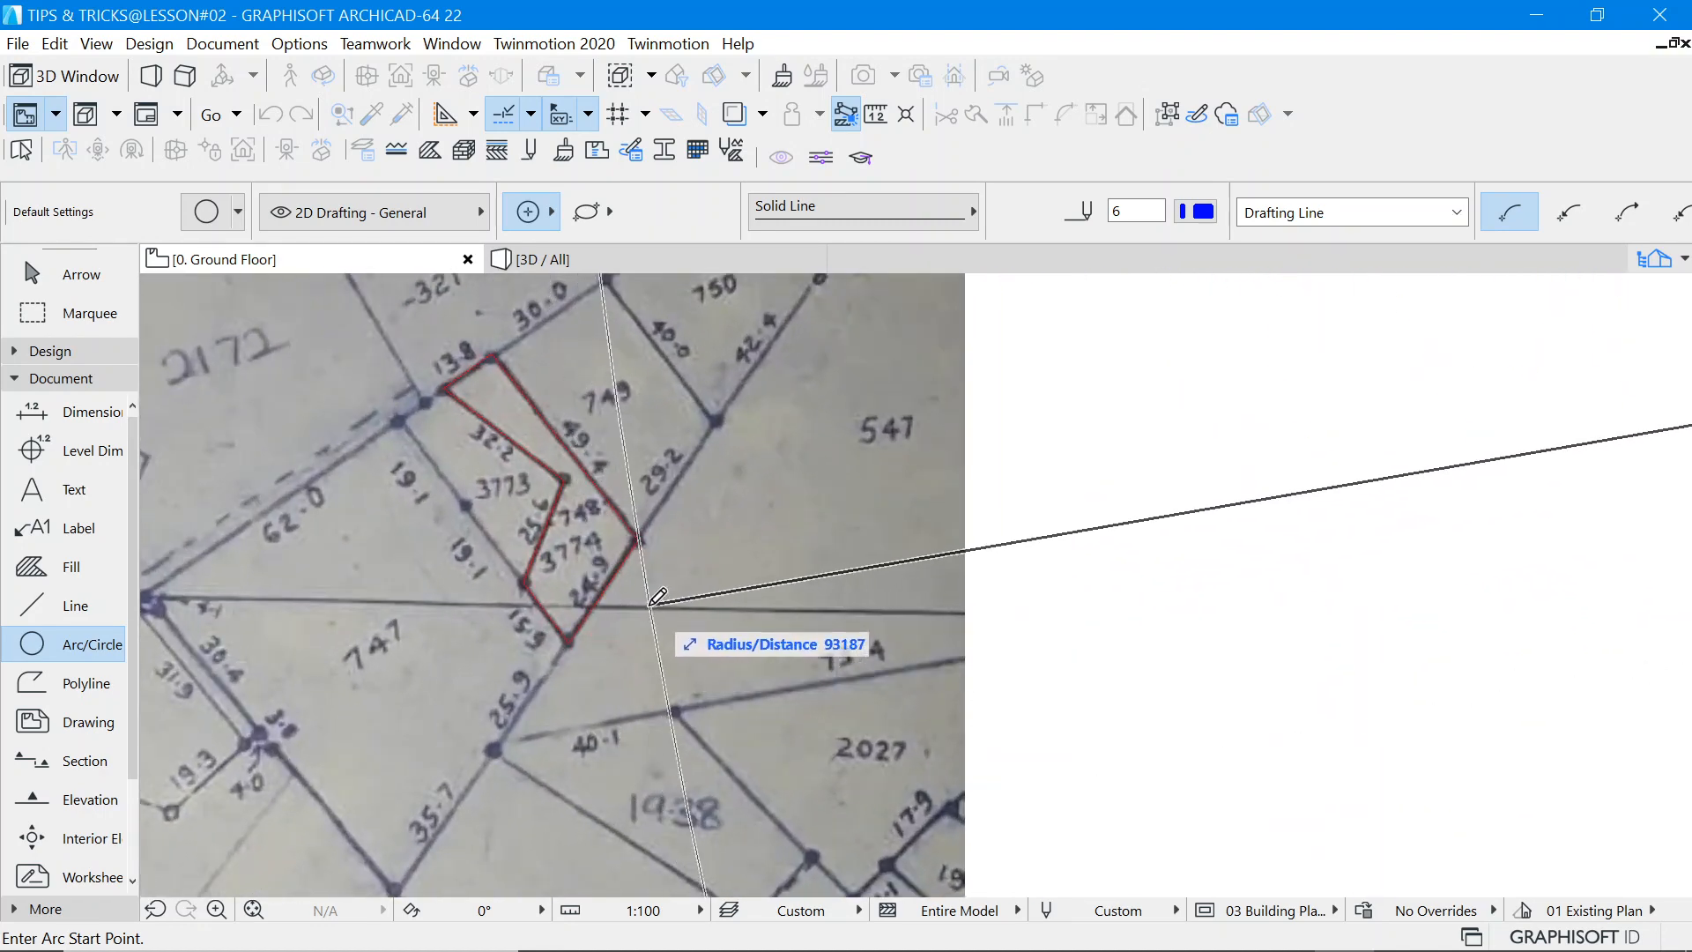
pyautogui.scroll(-6, 656, 600)
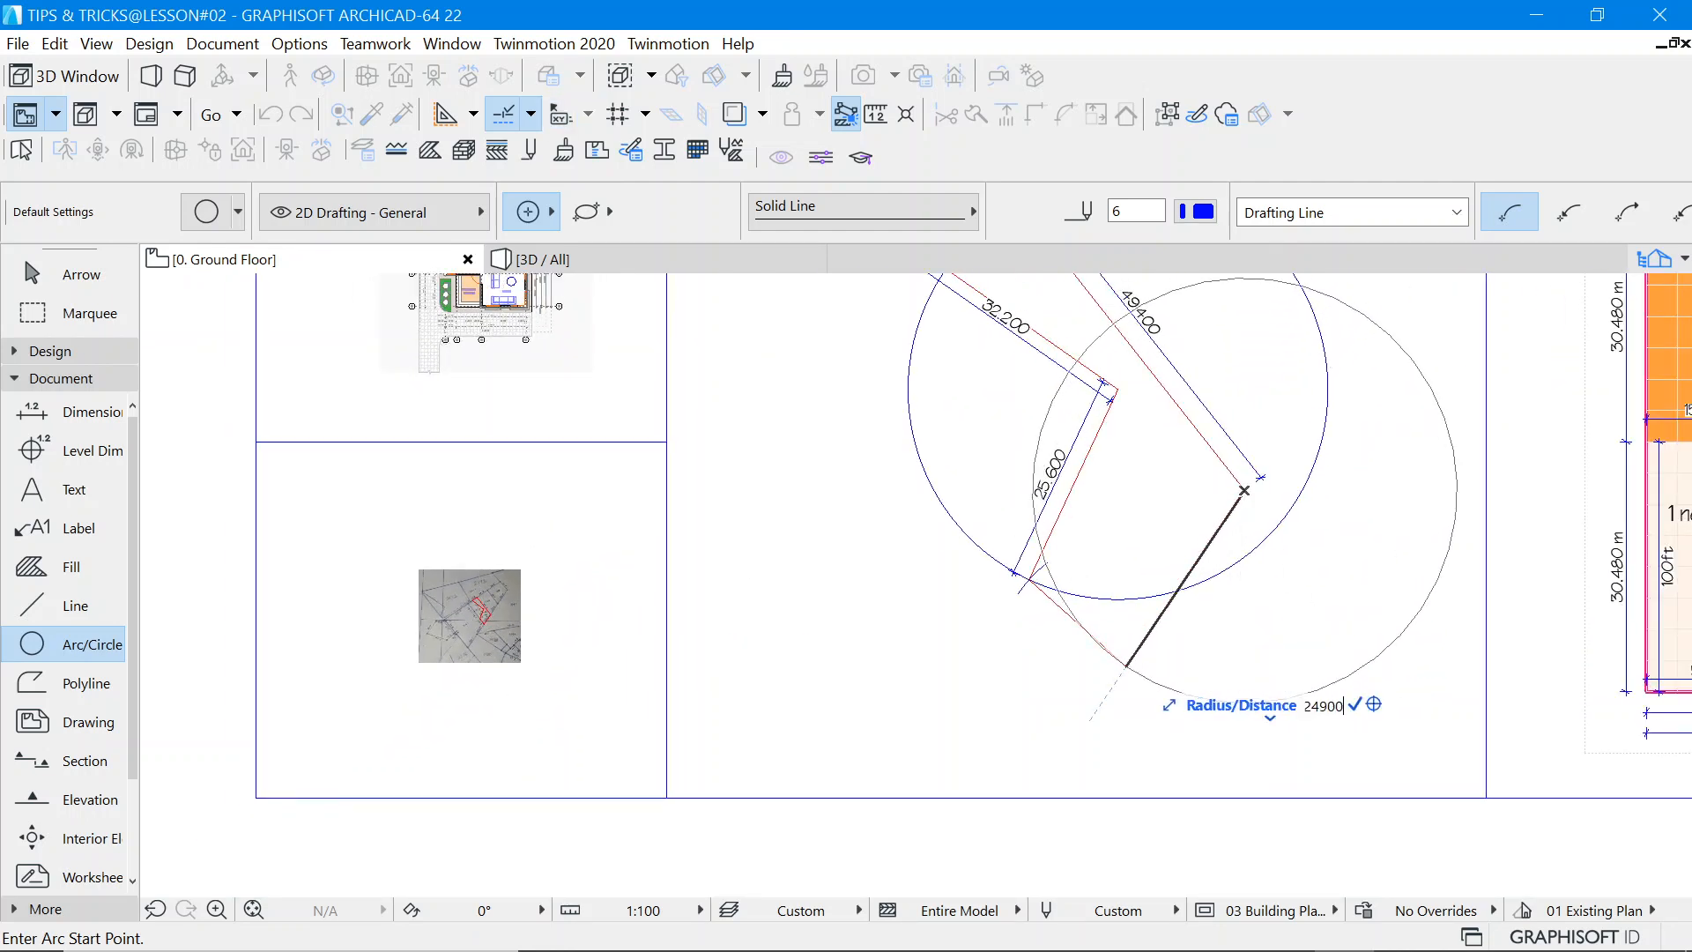
pyautogui.press('Return')
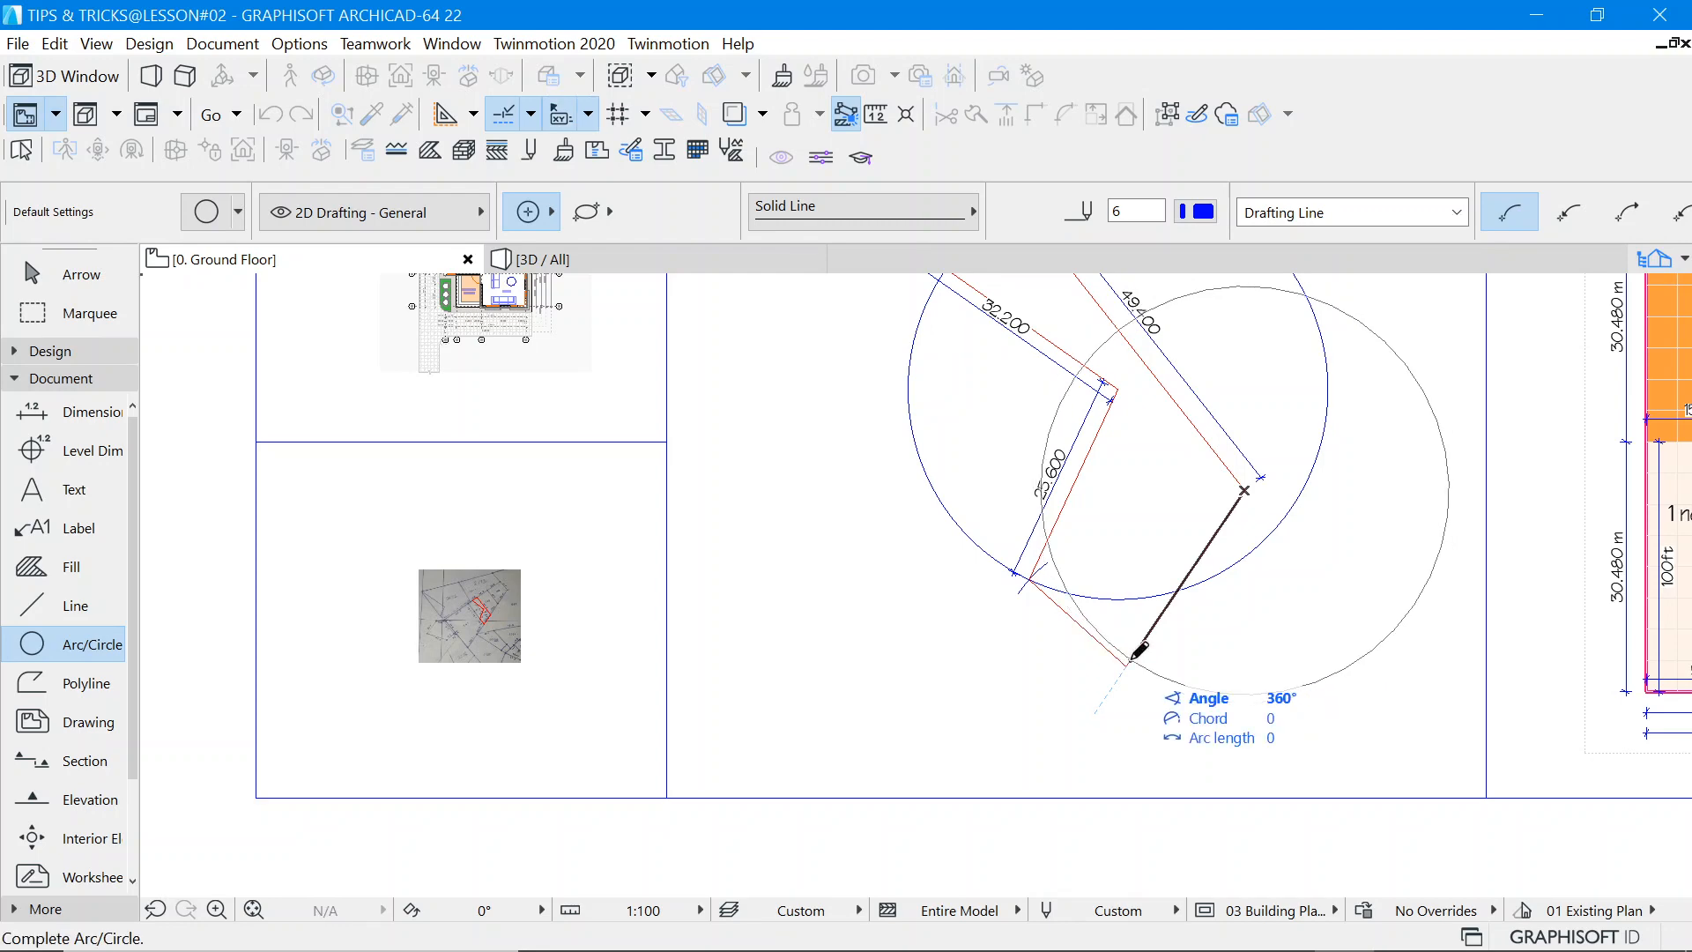
pyautogui.click(1131, 659)
# Draw a short arc with a 15900 mm radius centred on the outline's lower-left corner, starting near the lowest corner.
pyautogui.scroll(2, 1149, 667)
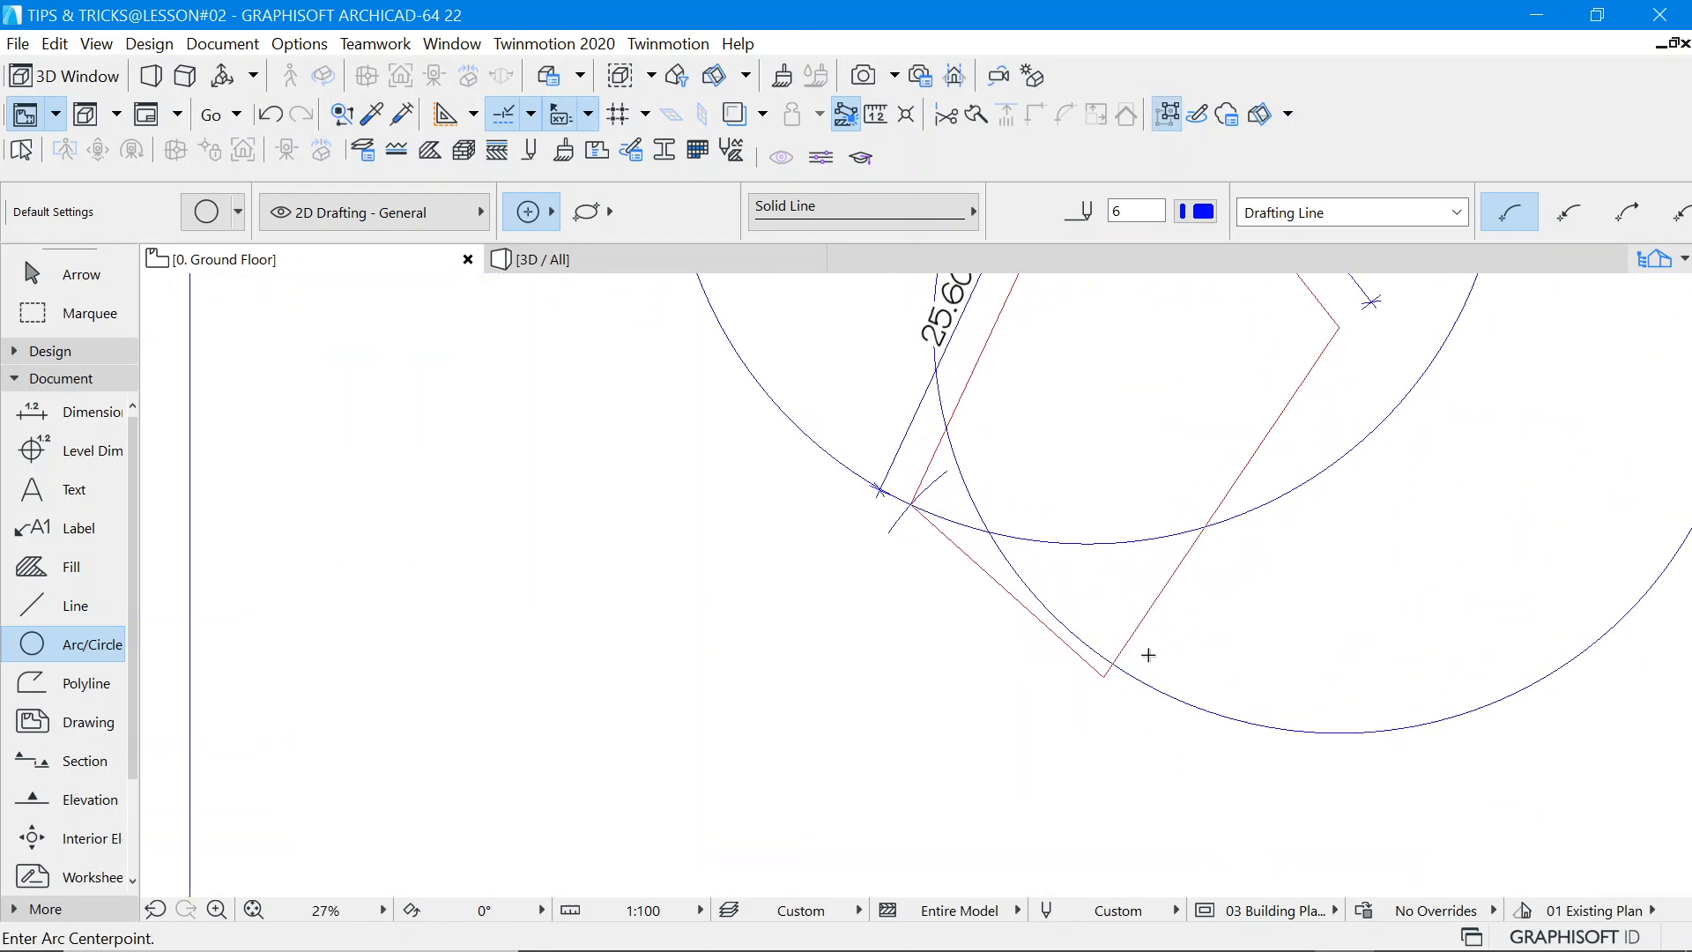
pyautogui.scroll(-2, 1092, 682)
pyautogui.scroll(2, 1008, 615)
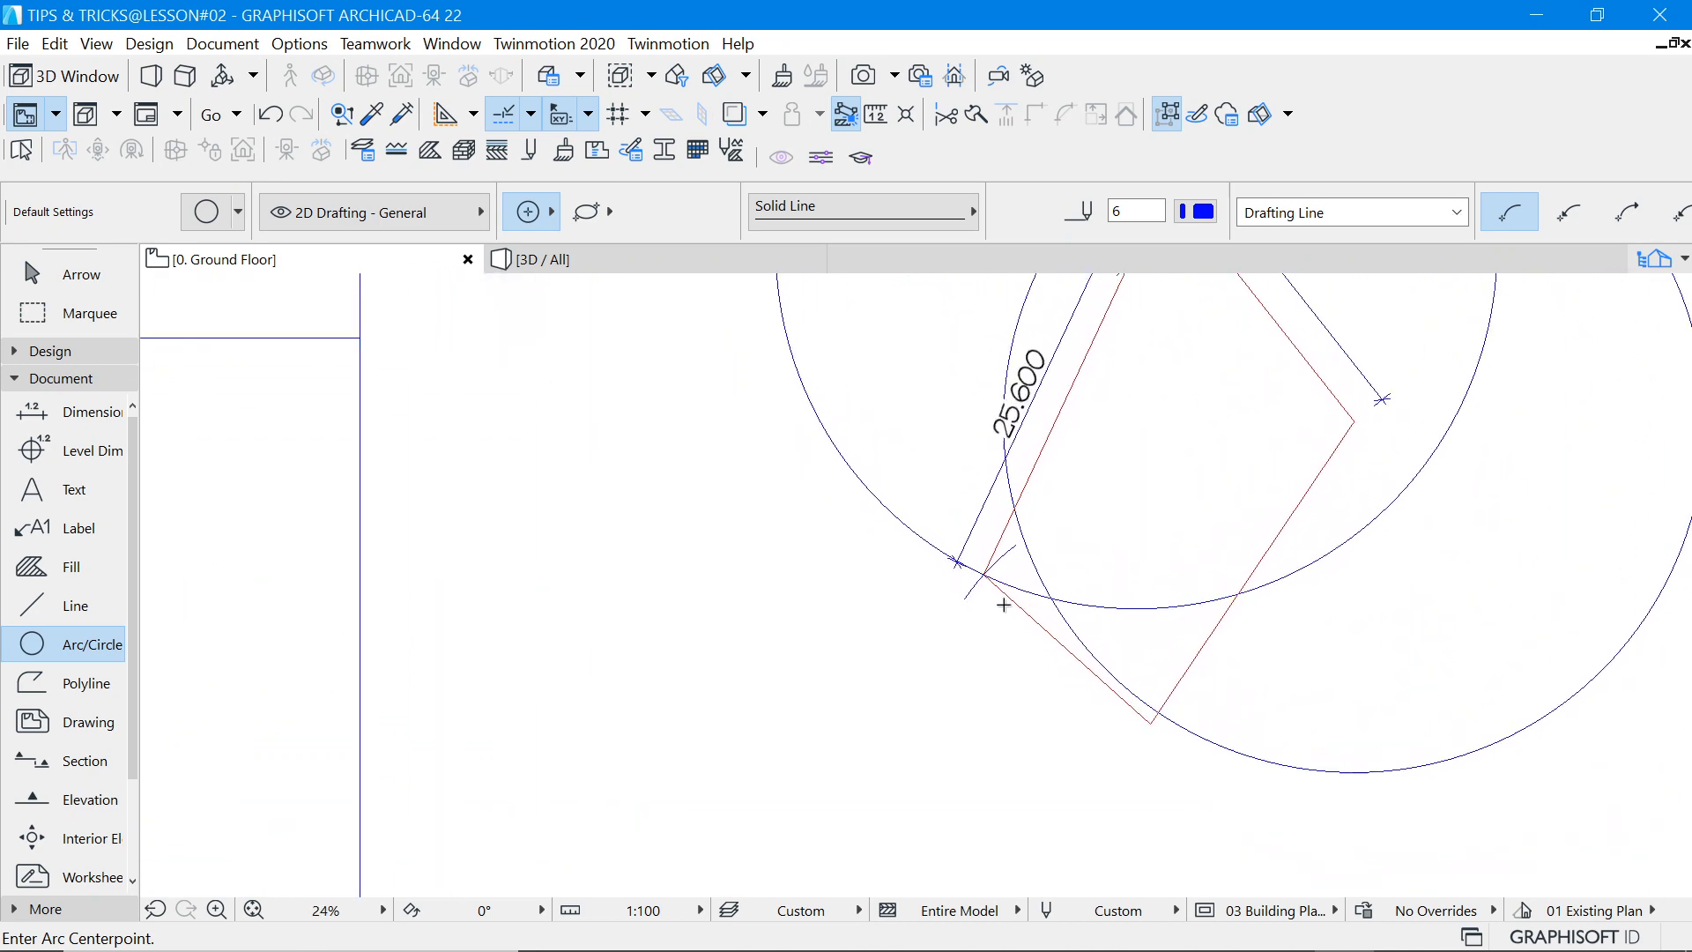
pyautogui.scroll(-1, 1047, 597)
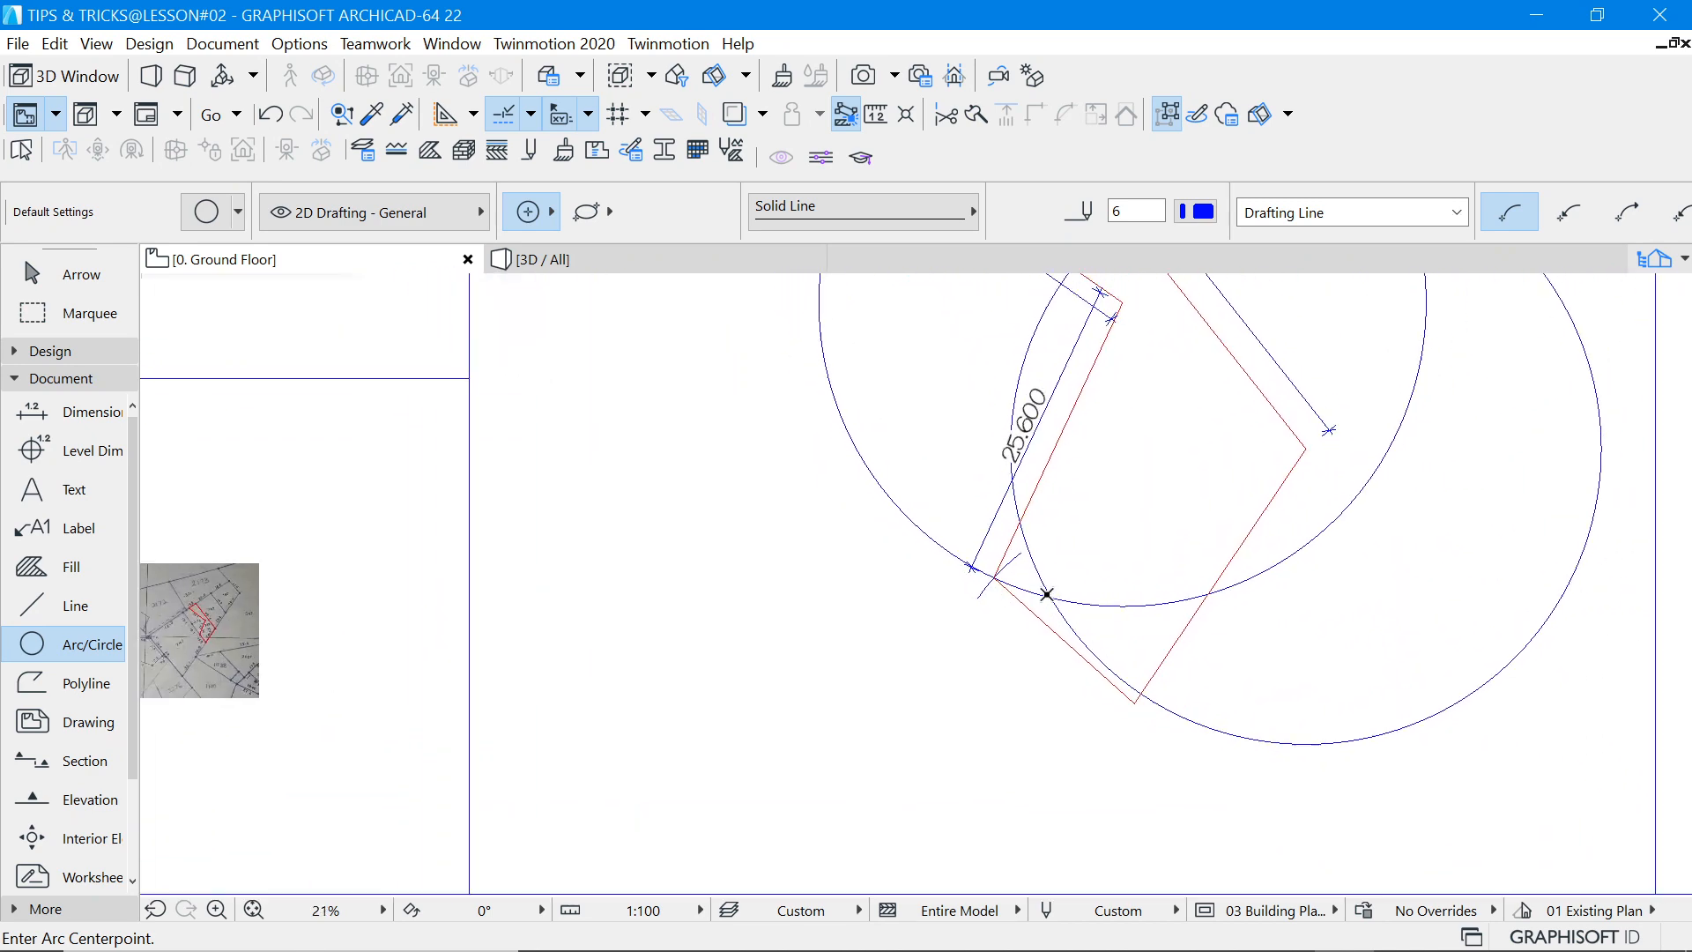
pyautogui.click(990, 572)
pyautogui.scroll(-3, 1322, 546)
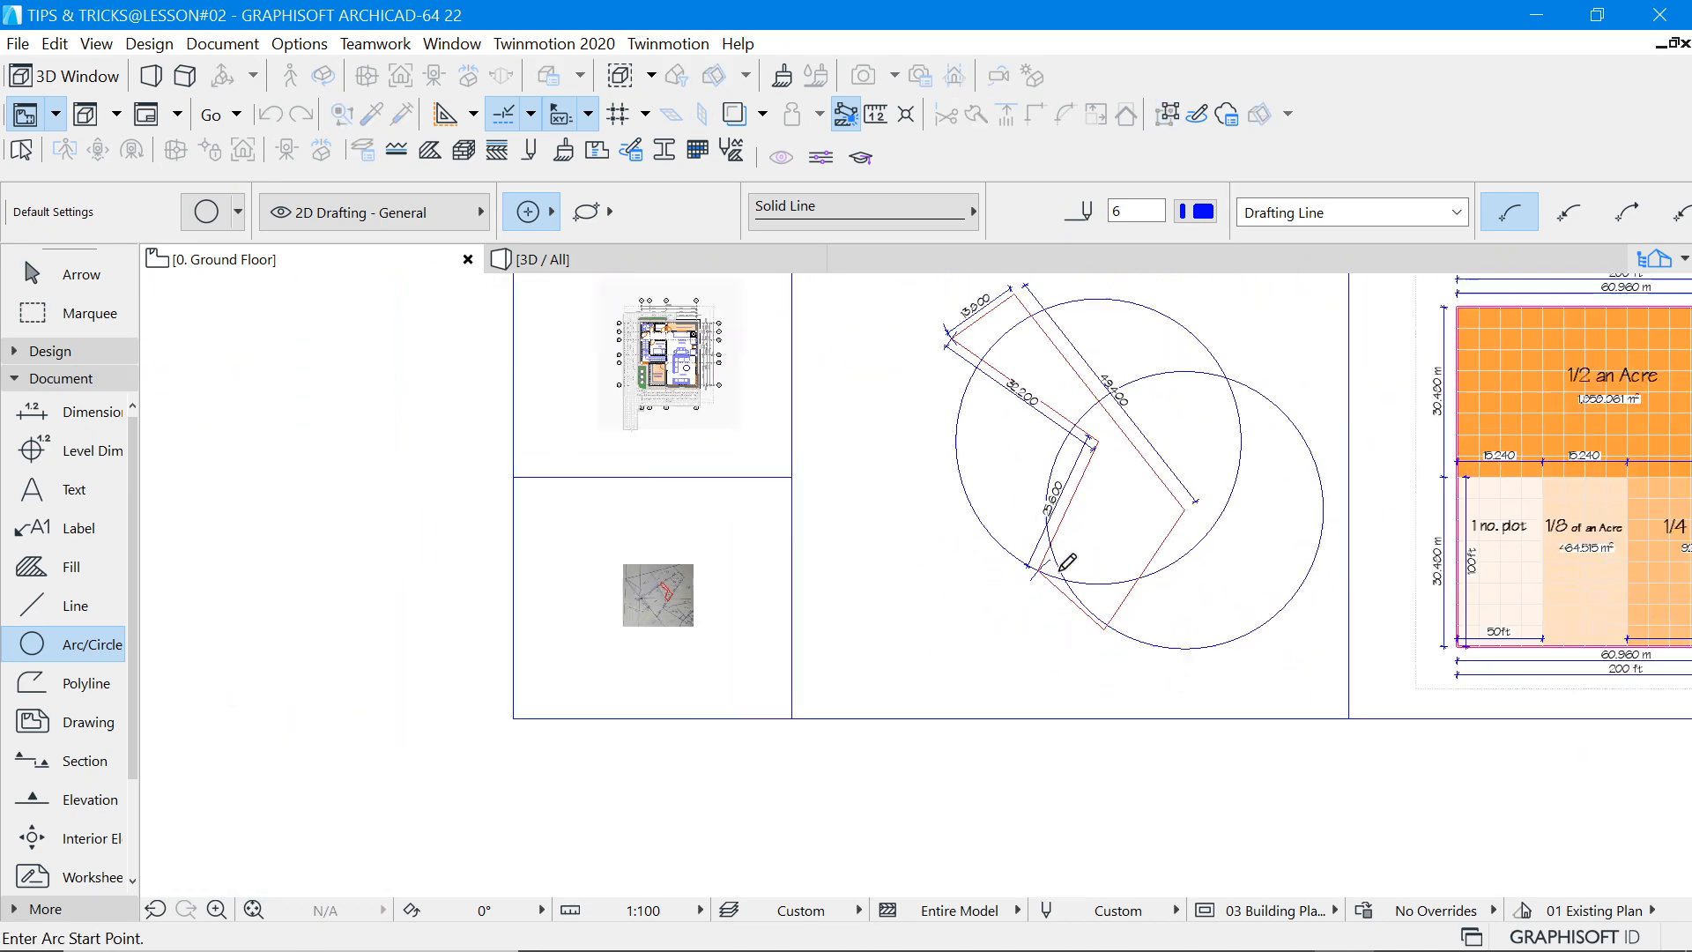
pyautogui.scroll(10, 809, 577)
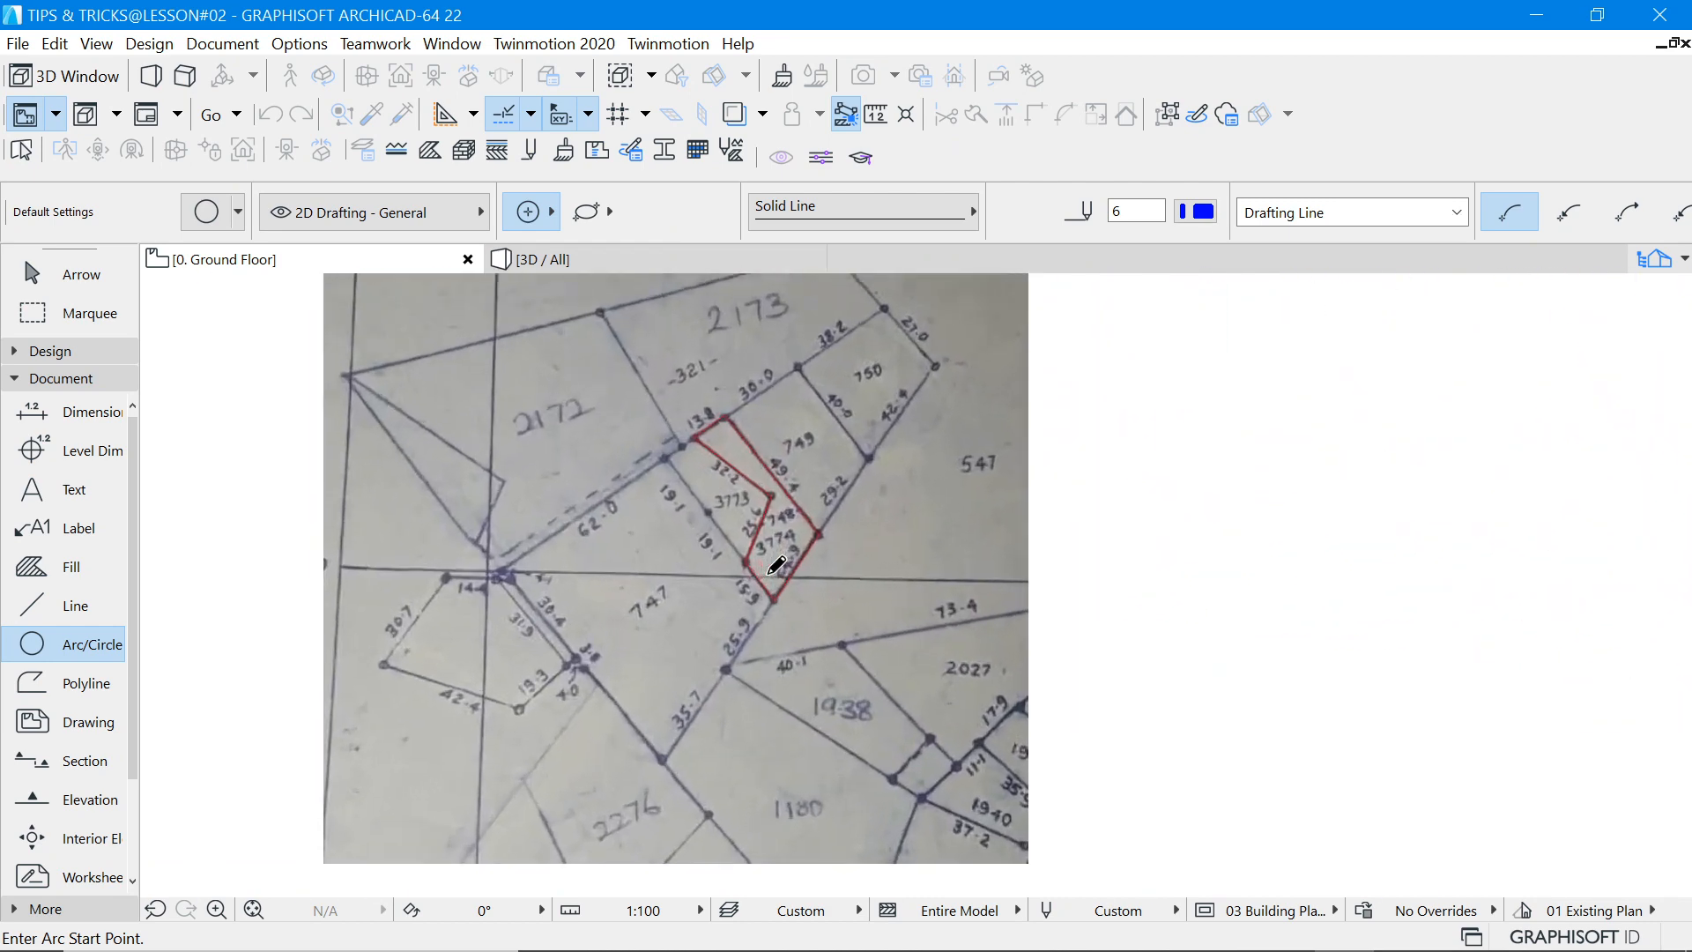
pyautogui.scroll(-6, 659, 574)
pyautogui.scroll(-8, 952, 594)
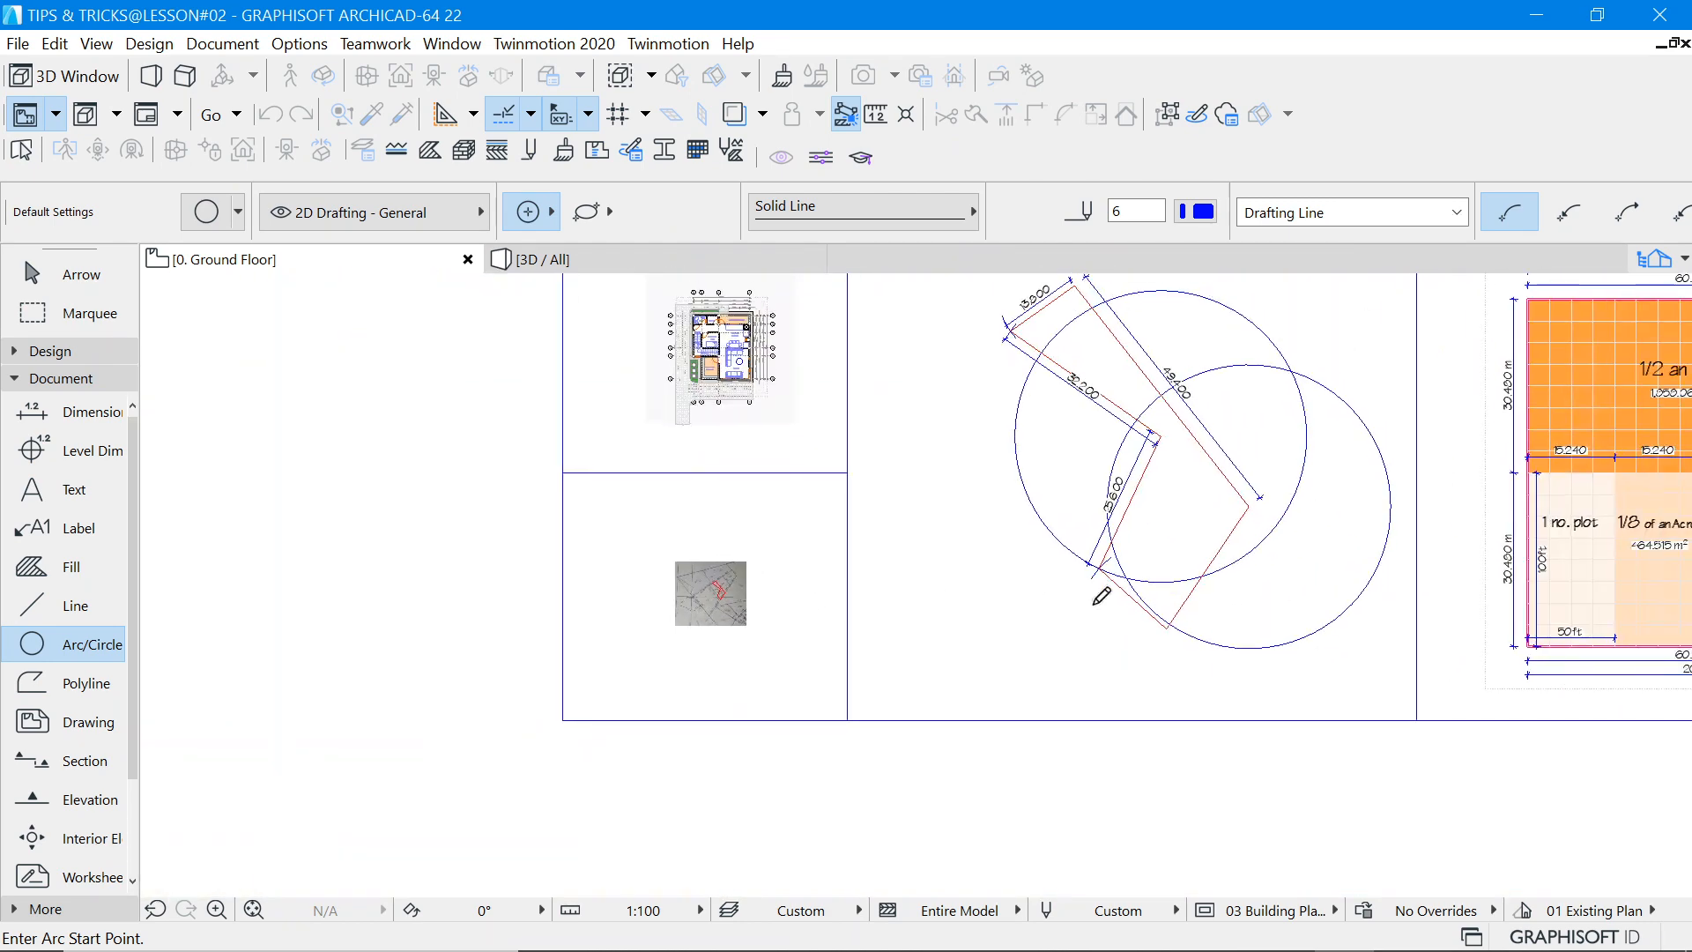
pyautogui.scroll(5, 1178, 615)
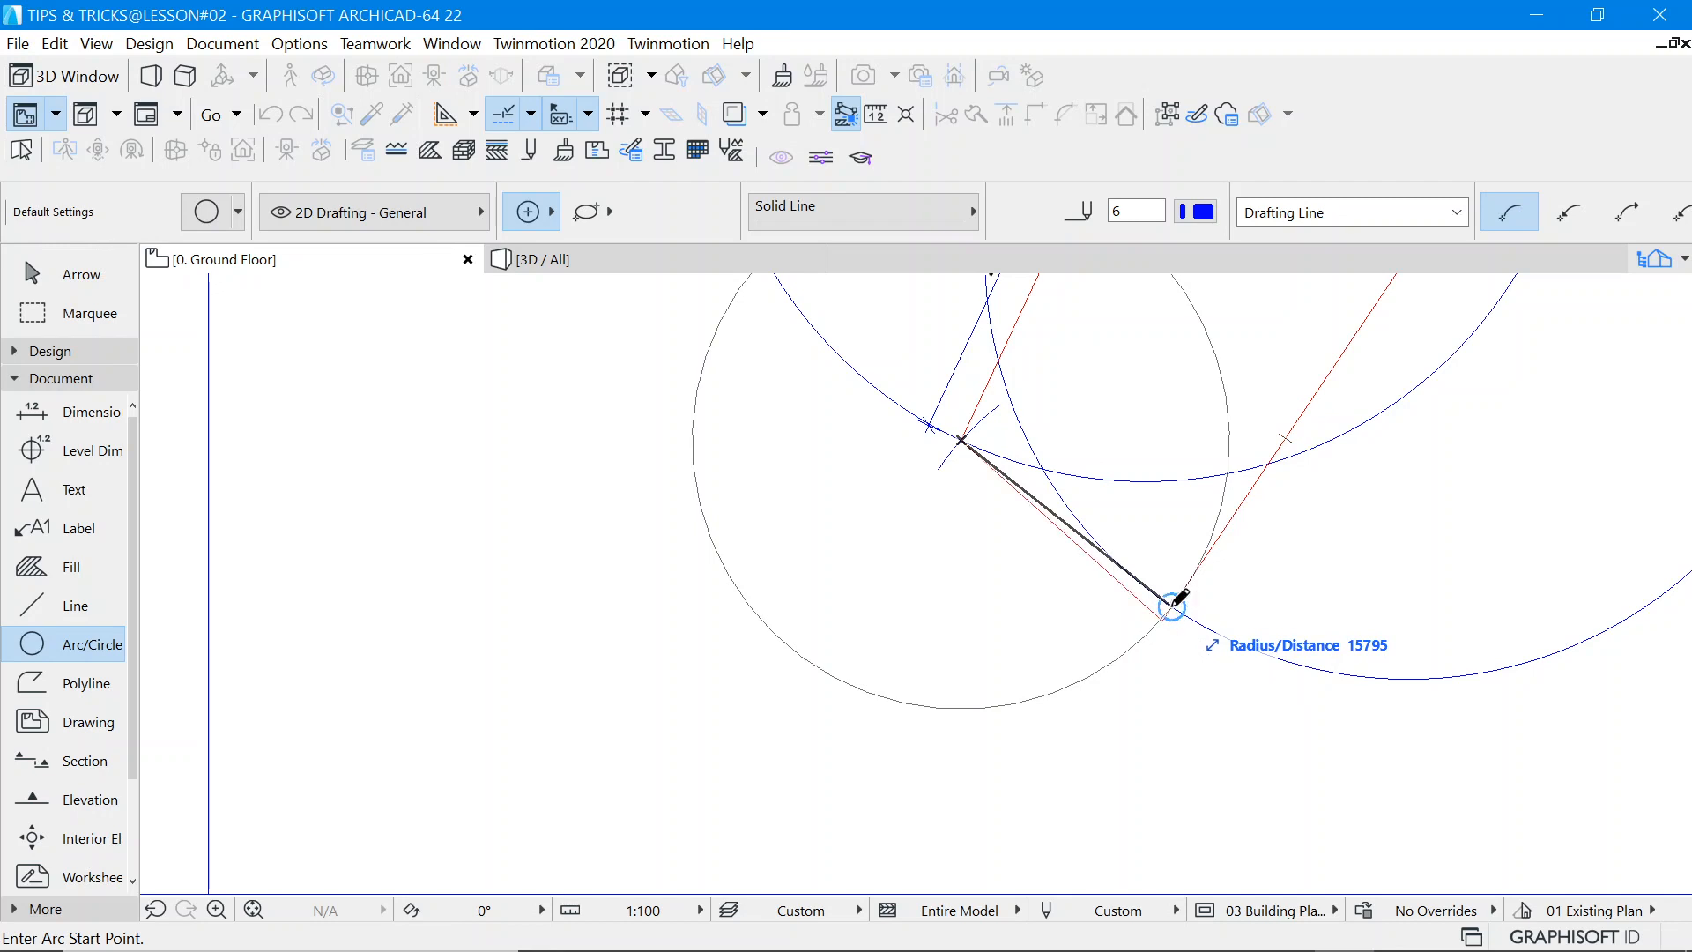
pyautogui.write('159')
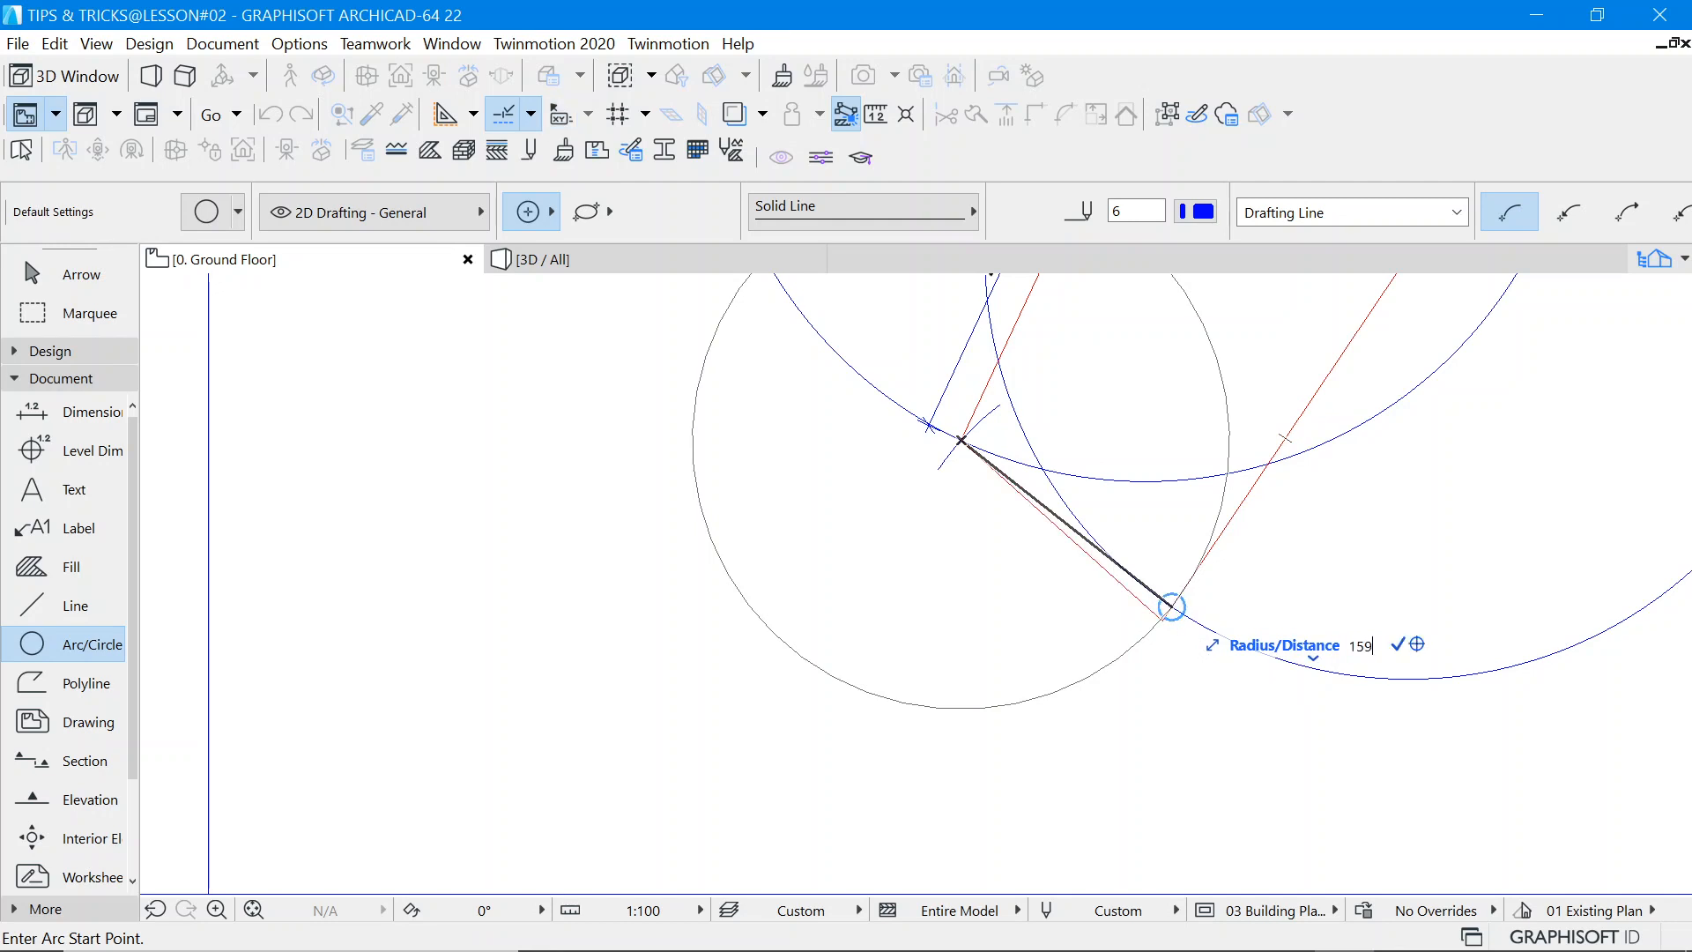
pyautogui.write('00')
pyautogui.press('Return')
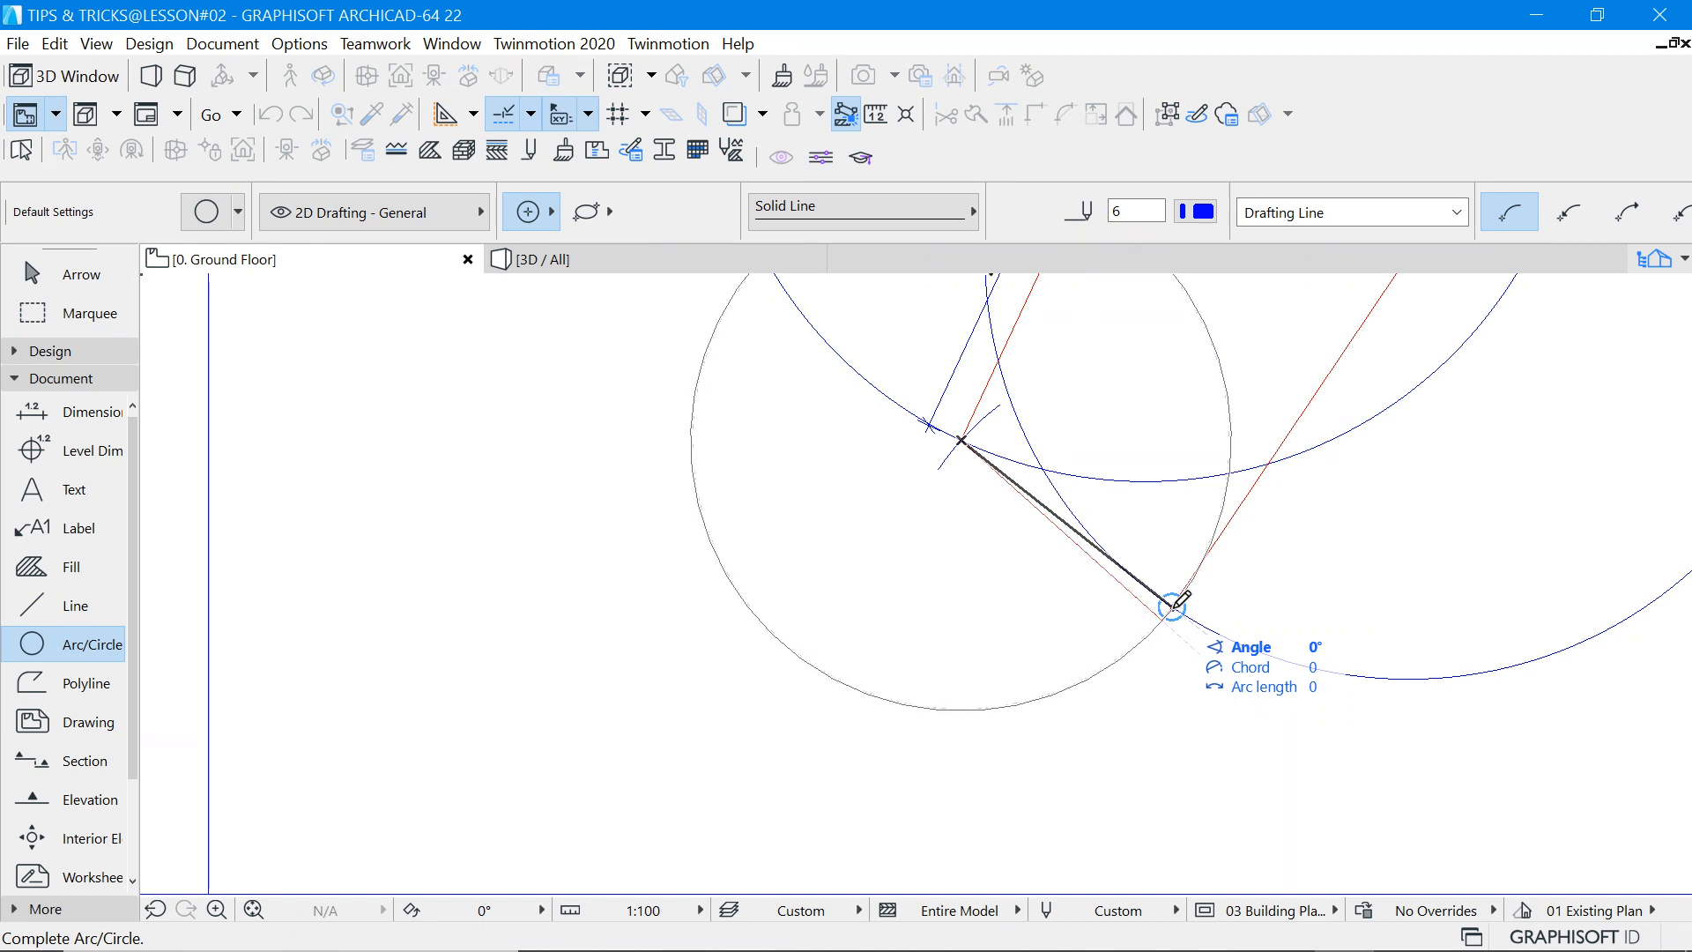
pyautogui.click(1190, 533)
# Extend the short arc's lower end past the outline's lowest corner so that it crosses the 24900 mm construction circle.
pyautogui.scroll(5, 1177, 564)
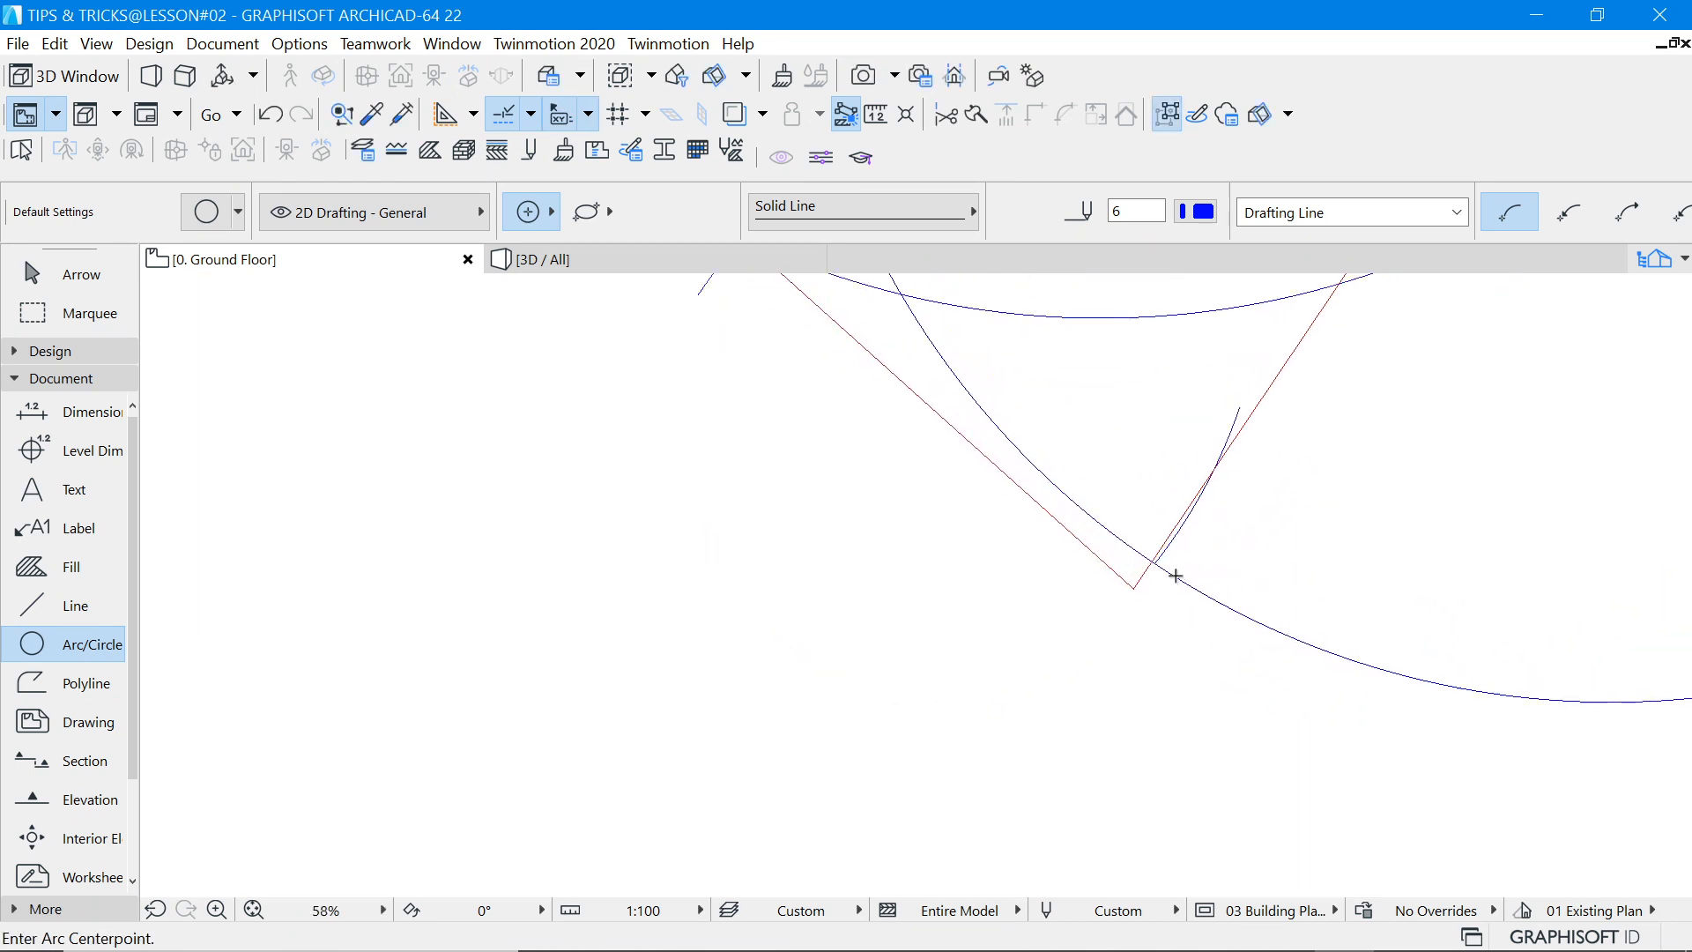
pyautogui.scroll(3, 1176, 575)
pyautogui.click(35, 274)
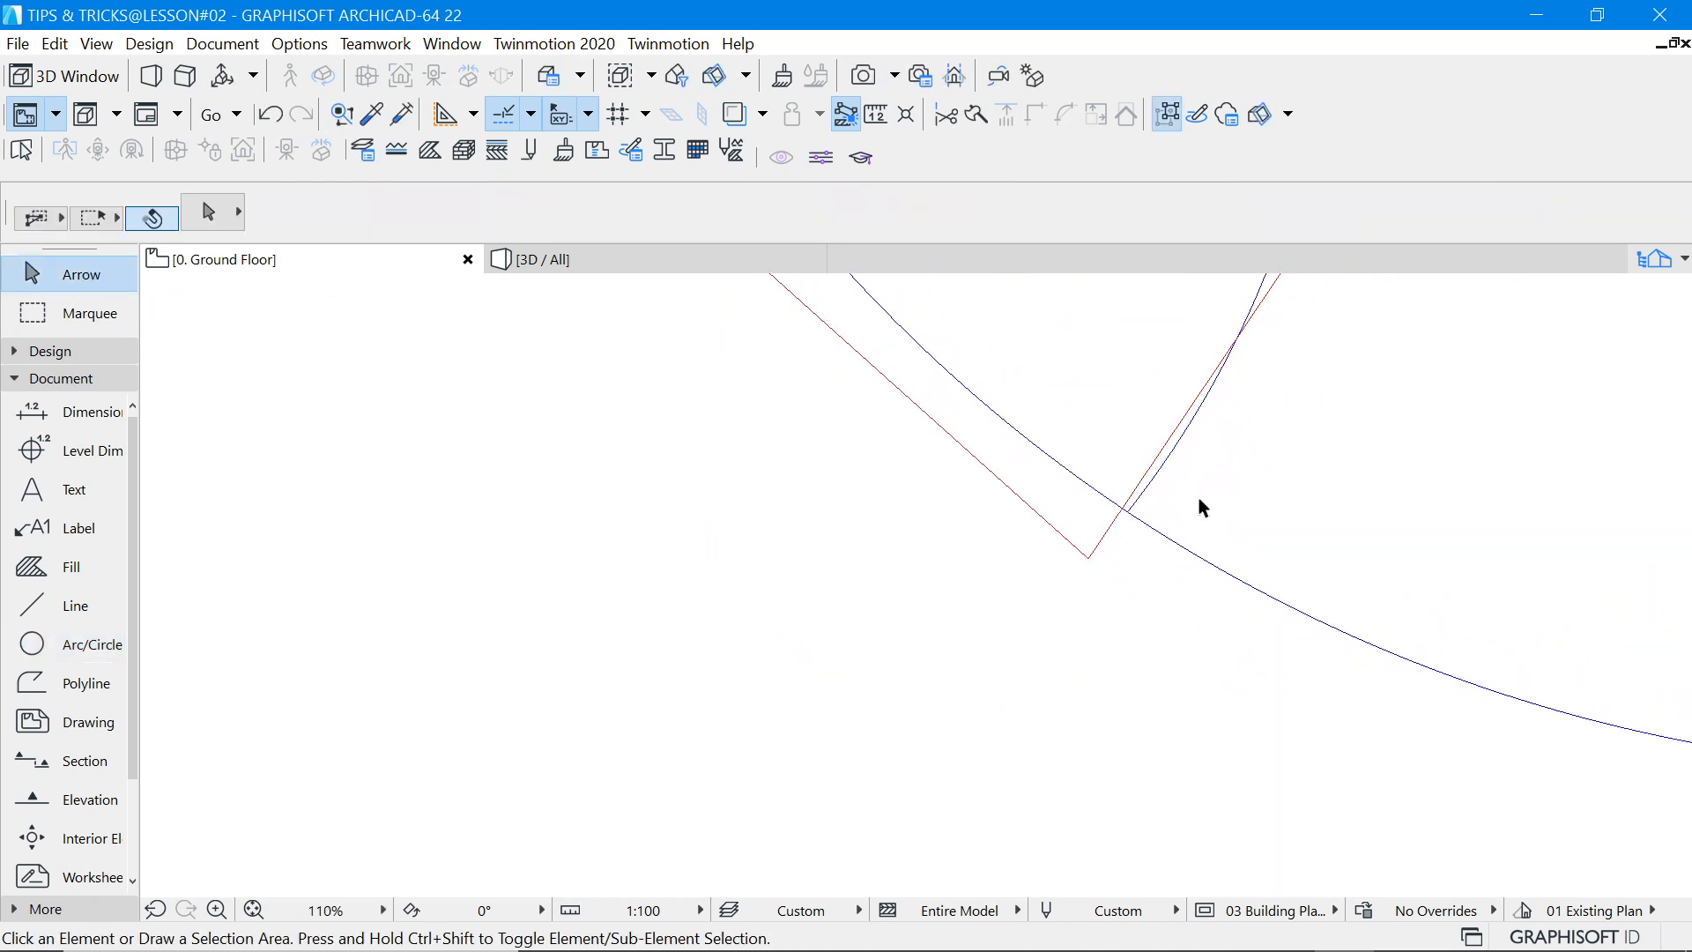
pyautogui.scroll(5, 1146, 502)
pyautogui.click(1070, 501)
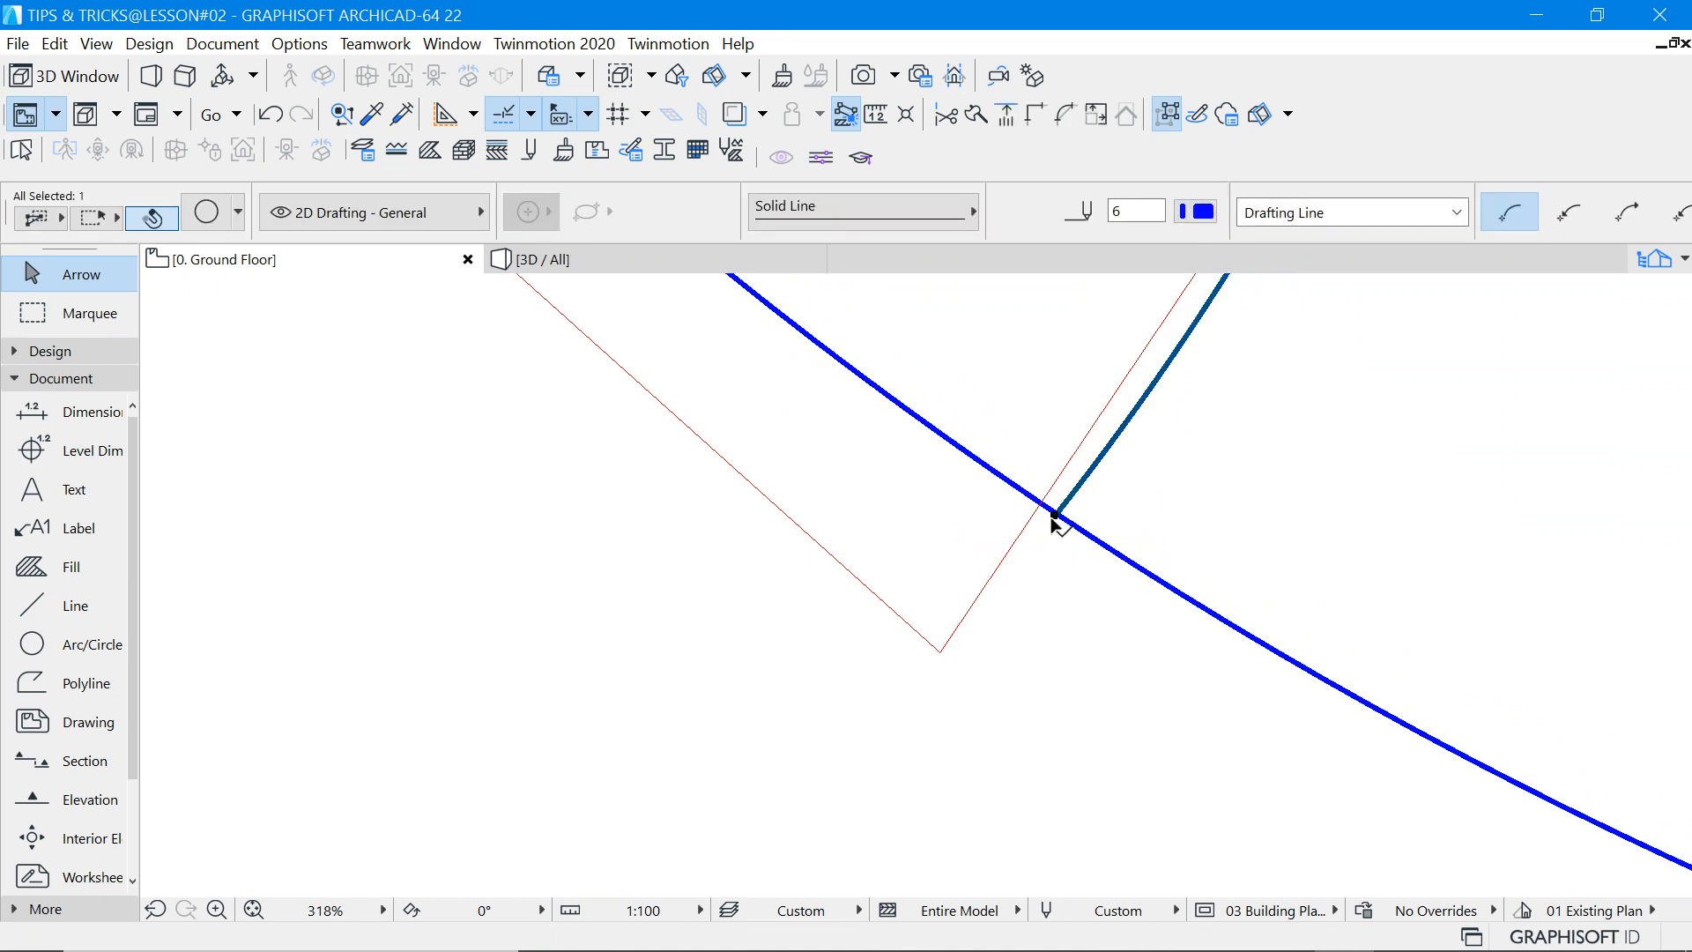
pyautogui.click(1055, 513)
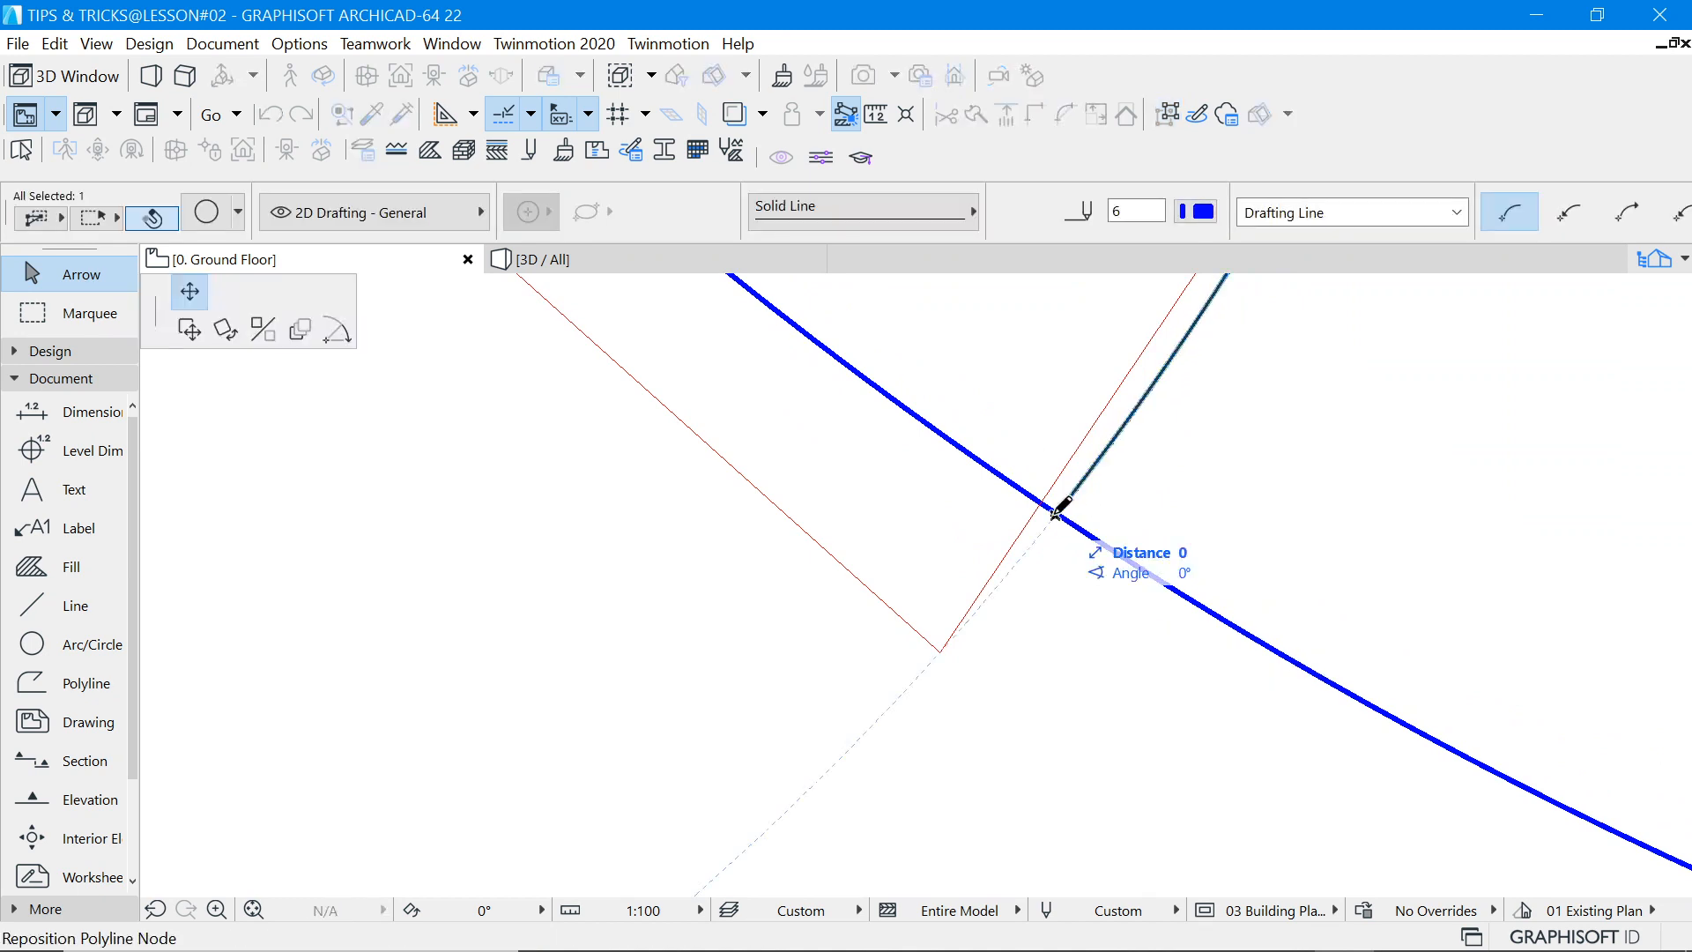
pyautogui.click(336, 330)
pyautogui.click(807, 790)
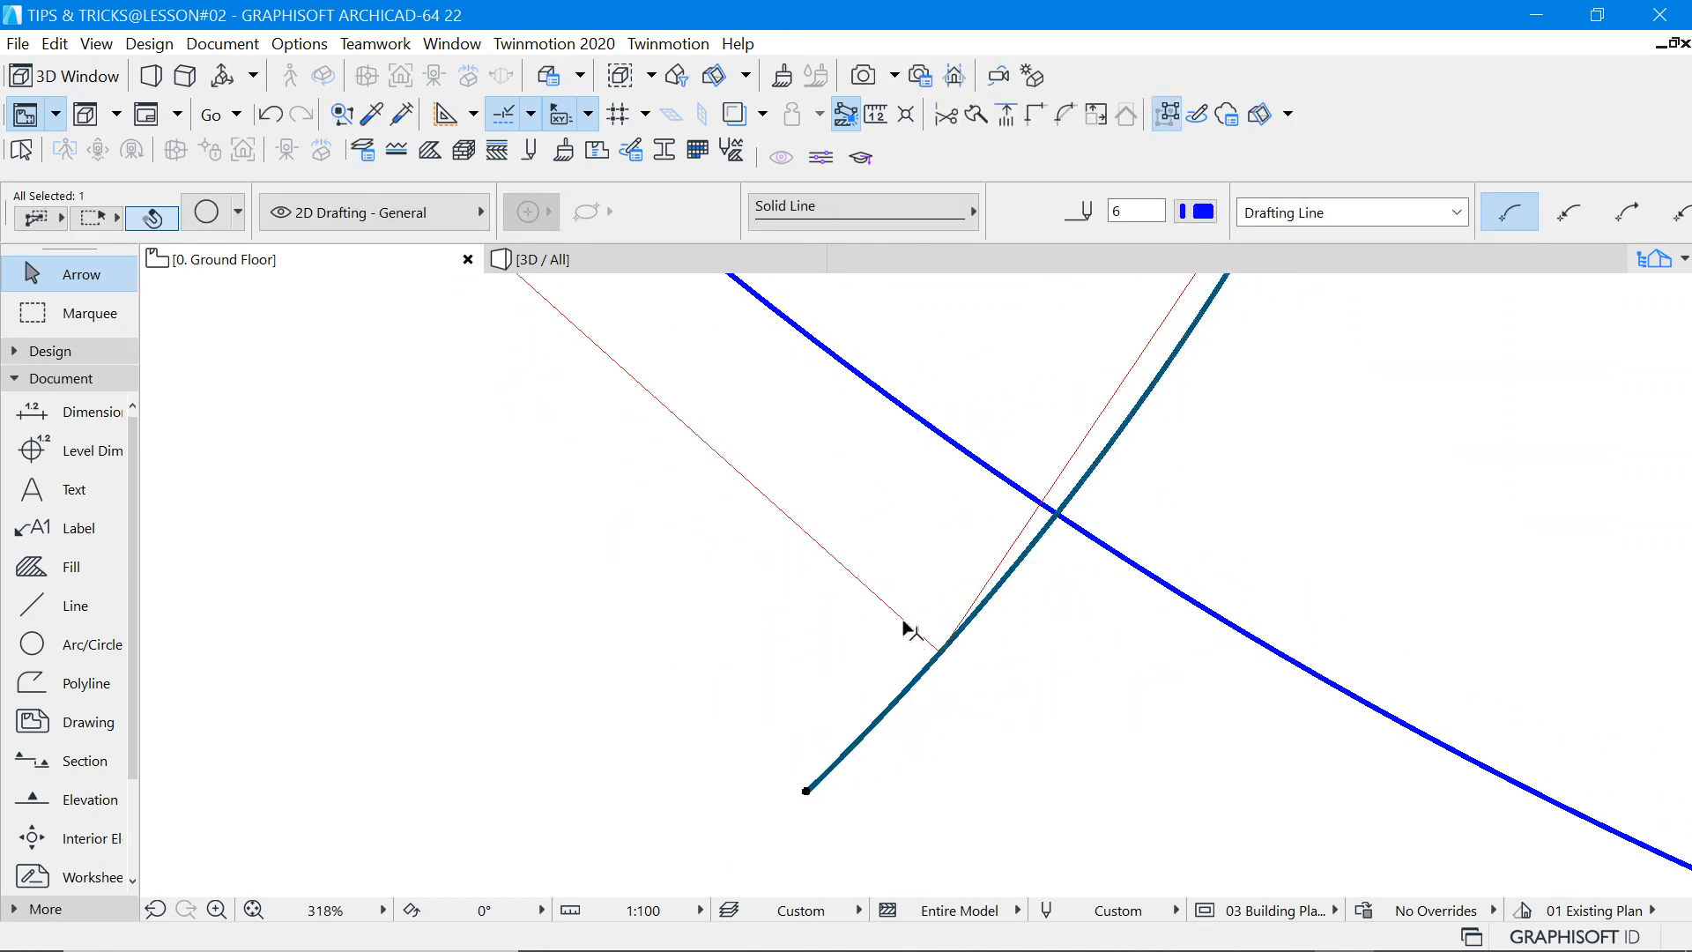
# Move the outline's lowest corner node to the intersection of the extended arc and the 24900 mm construction circle.
pyautogui.click(926, 642)
pyautogui.click(939, 653)
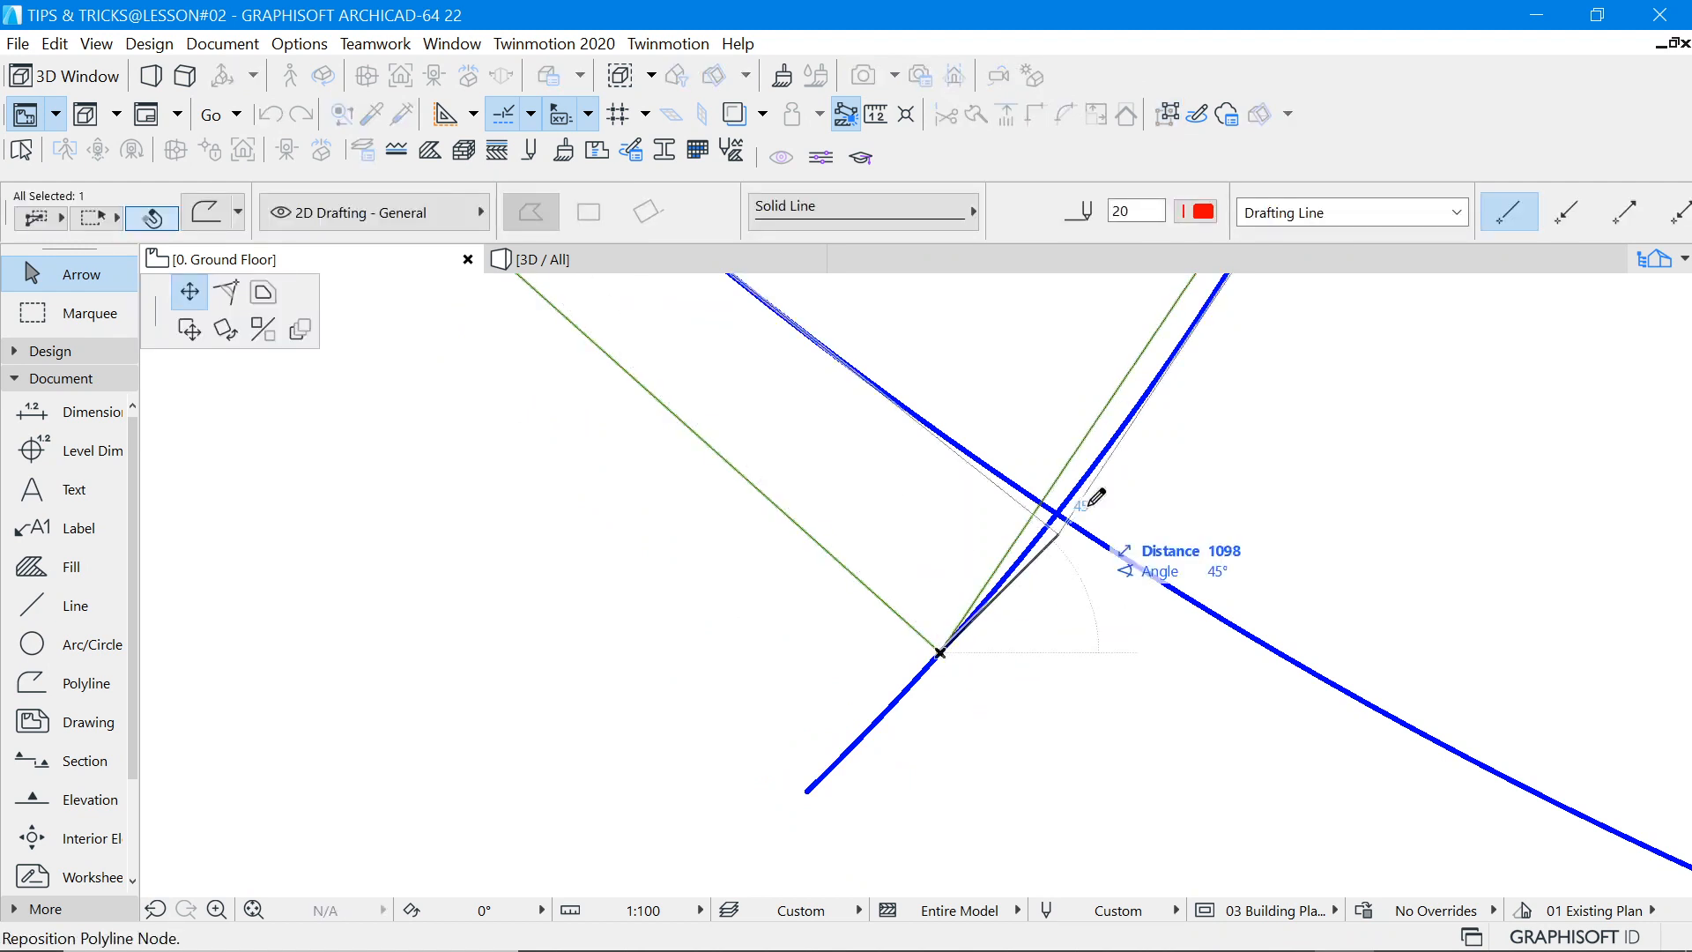
pyautogui.click(1074, 502)
pyautogui.scroll(-10, 986, 666)
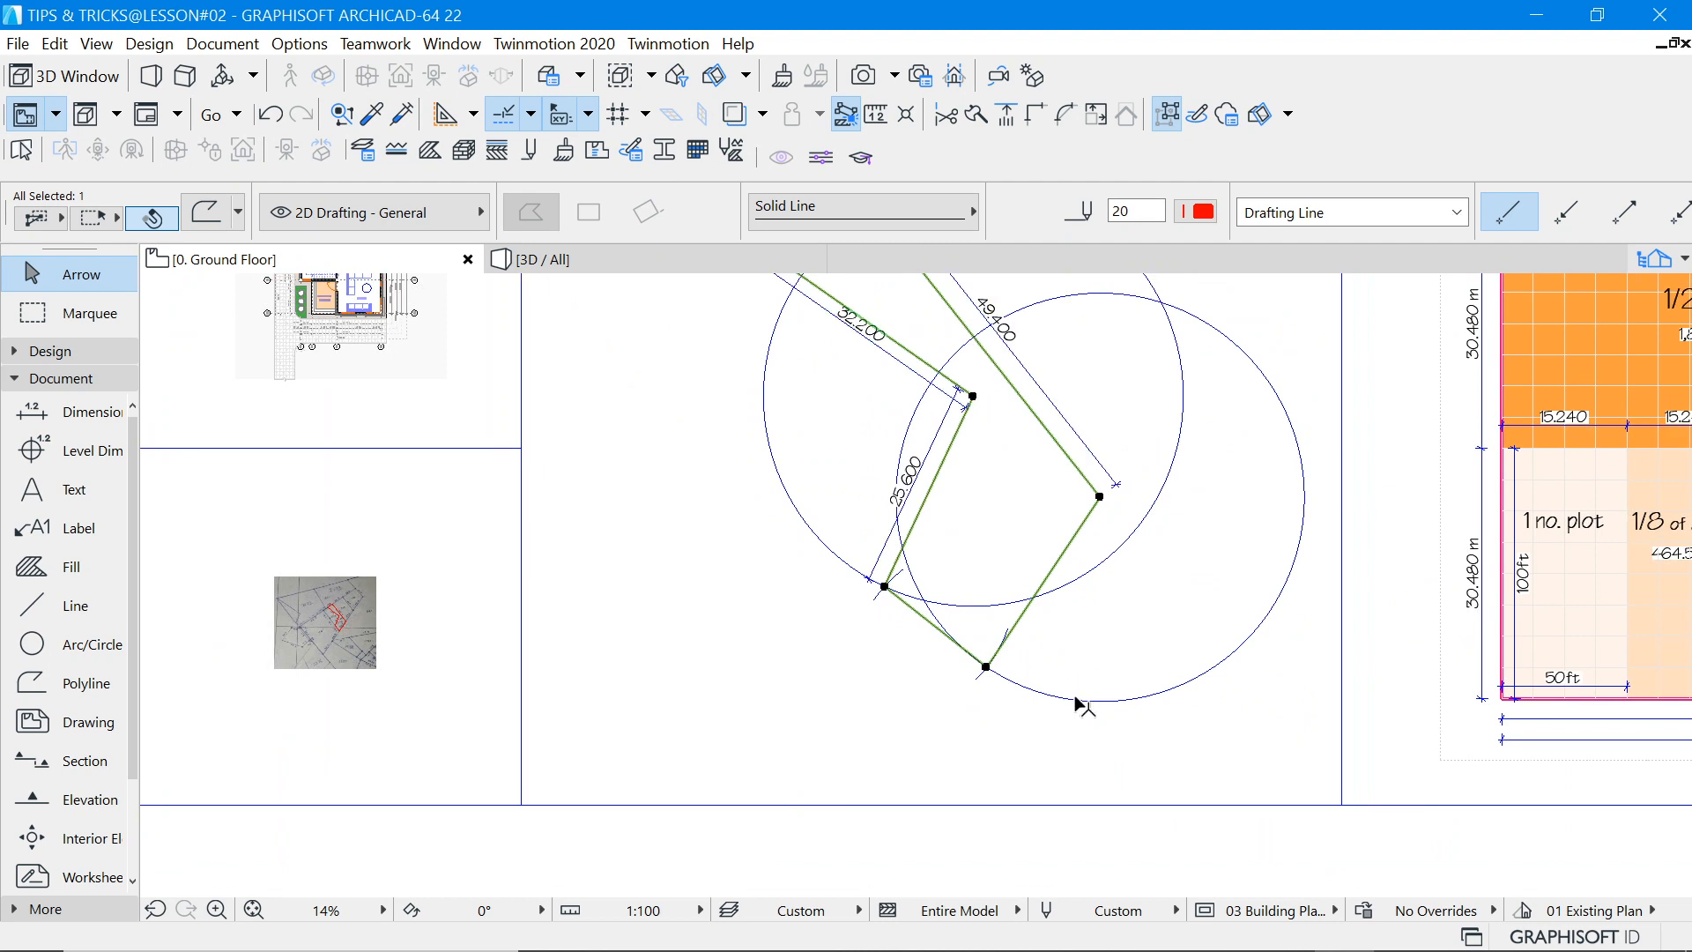
# Delete the two large construction circles around the plot outline.
pyautogui.click(1079, 702)
pyautogui.press('Delete')
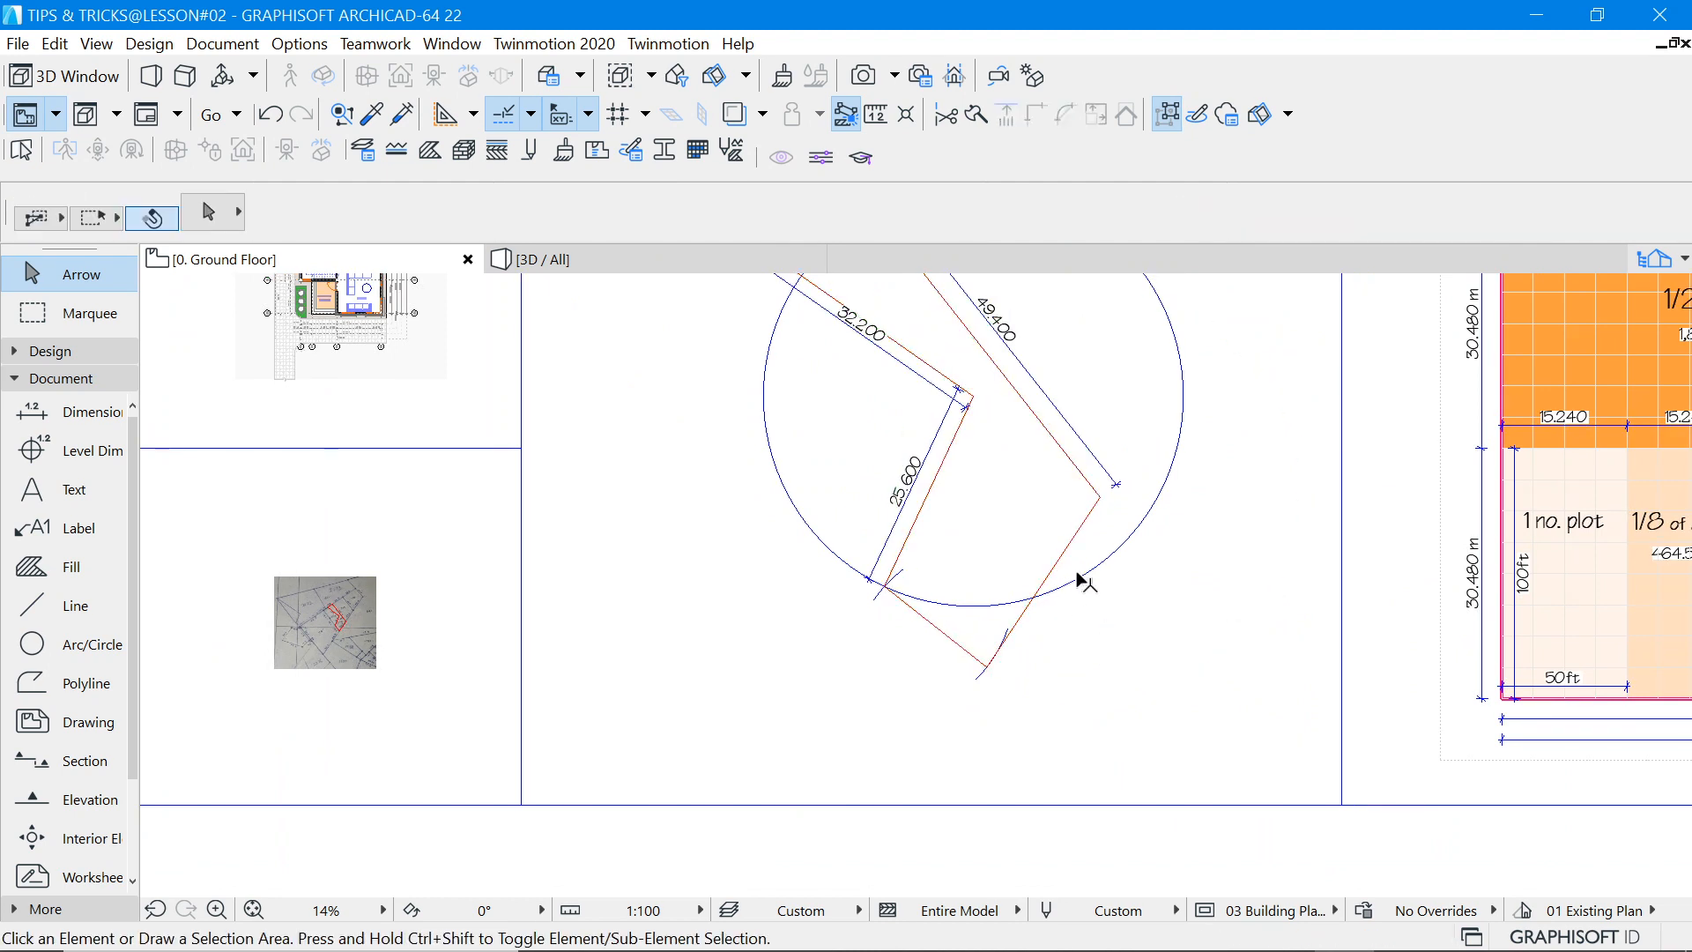
pyautogui.click(1086, 577)
pyautogui.press('Delete')
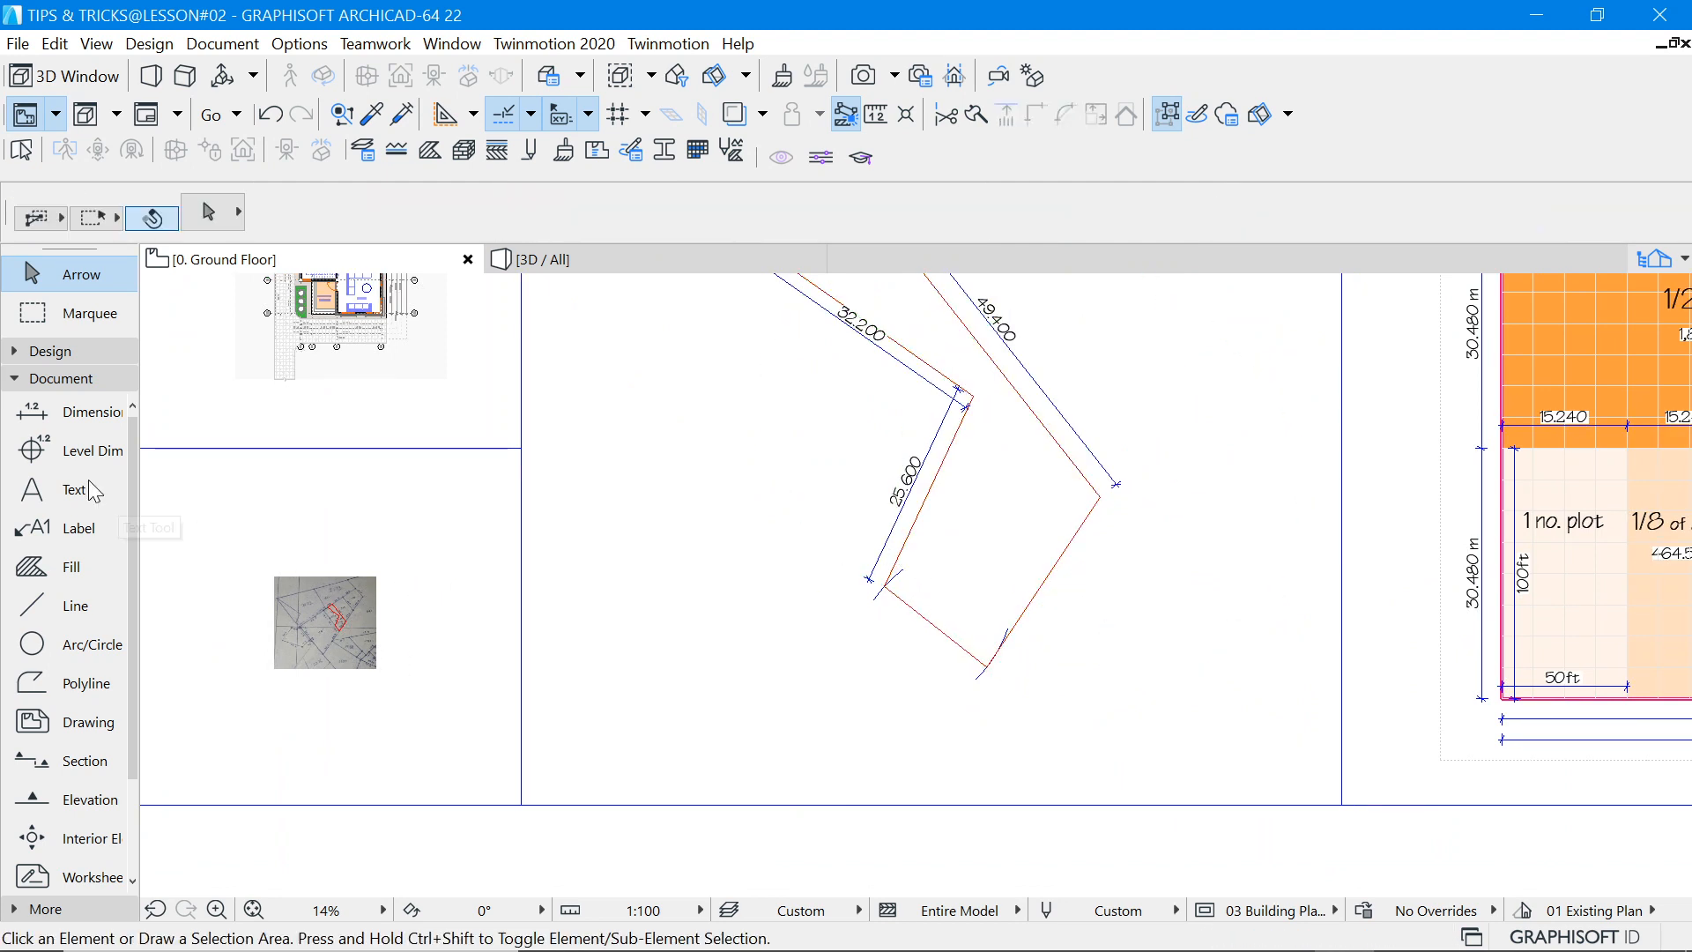
# Dimension the outline's short lower-left side between its two lowest corners, with the dimension line just outside the plot.
pyautogui.click(84, 411)
pyautogui.scroll(3, 978, 677)
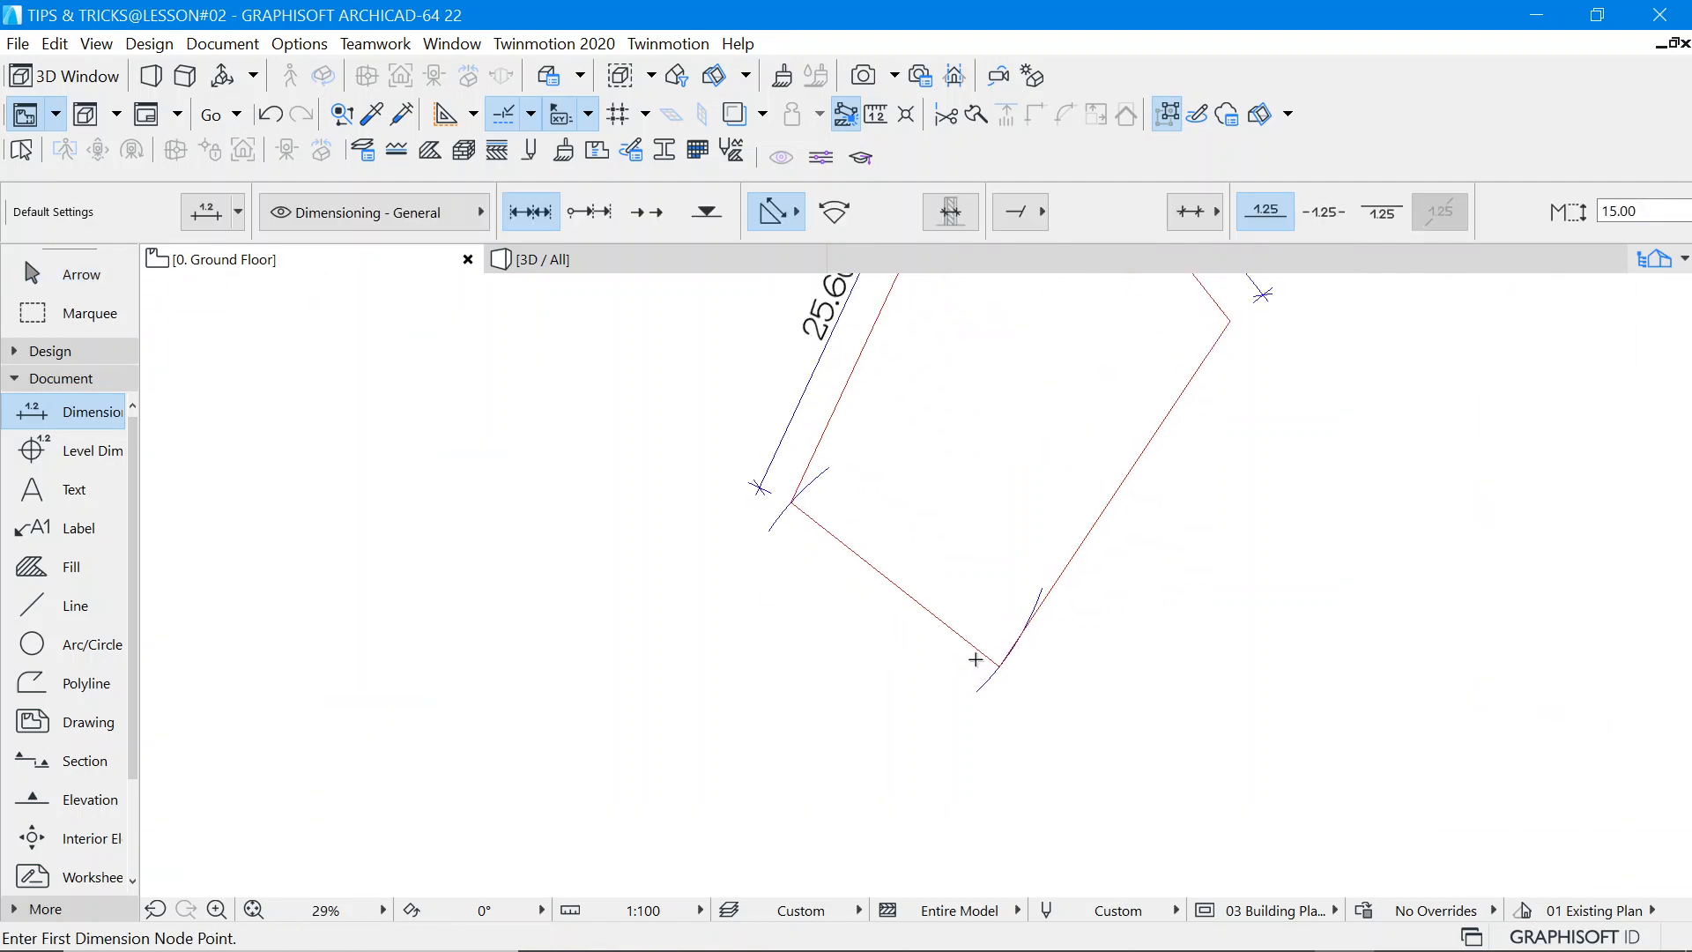
pyautogui.click(1000, 667)
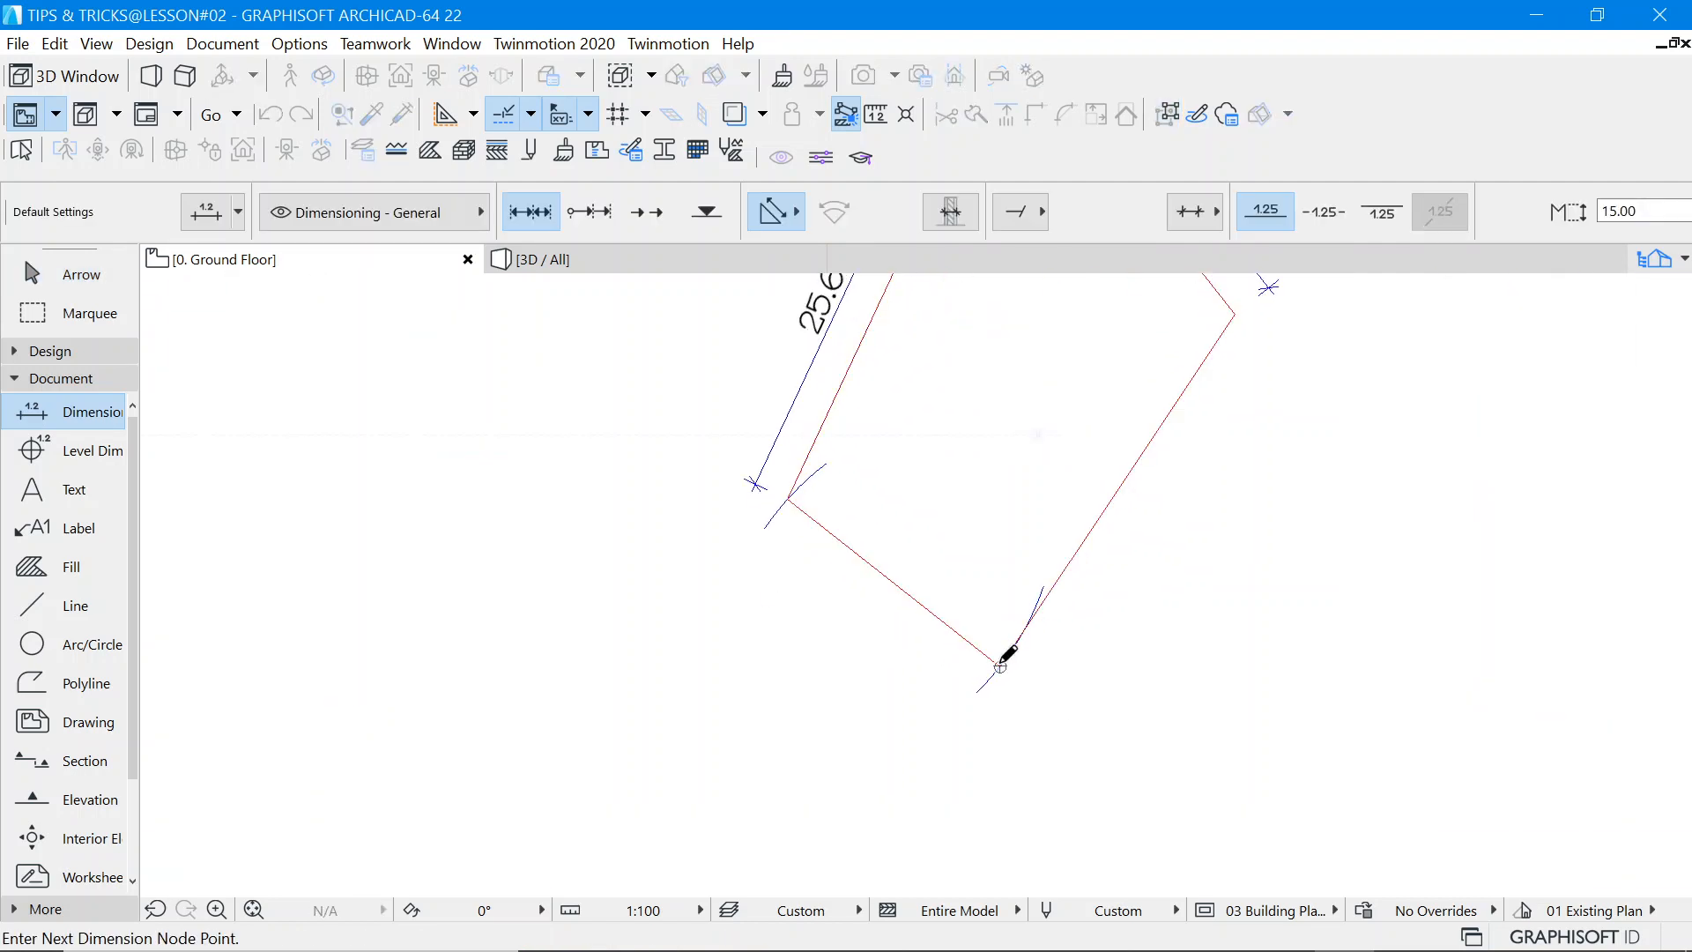
pyautogui.click(788, 500)
pyautogui.scroll(4, 875, 543)
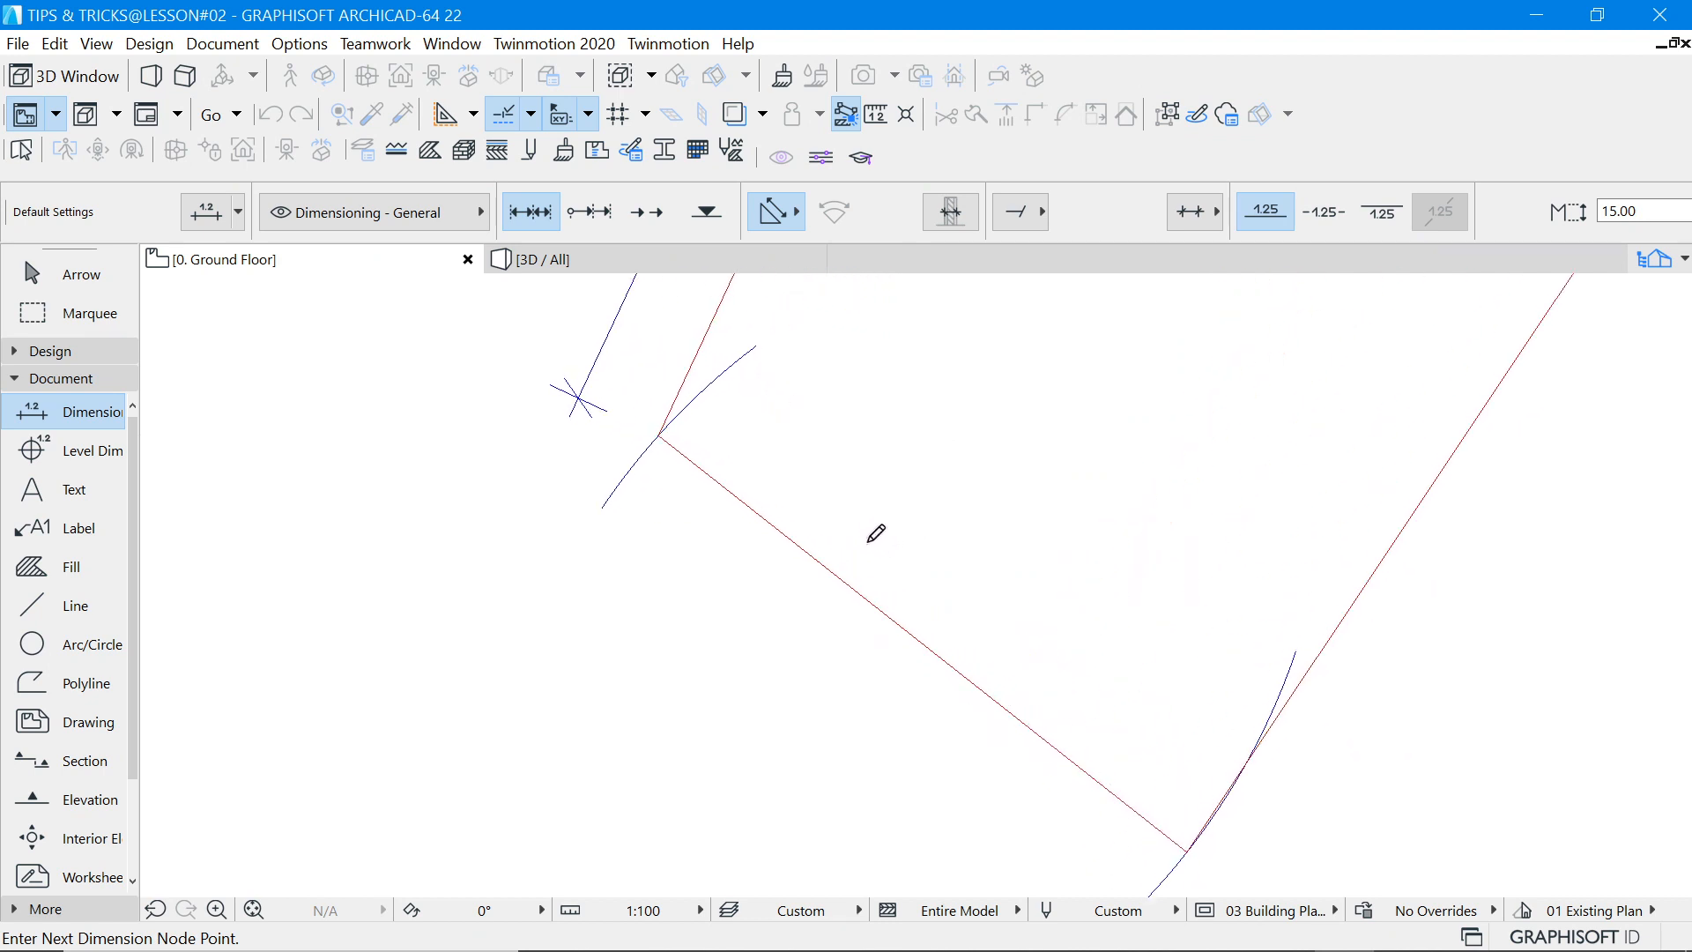
pyautogui.scroll(-3, 867, 542)
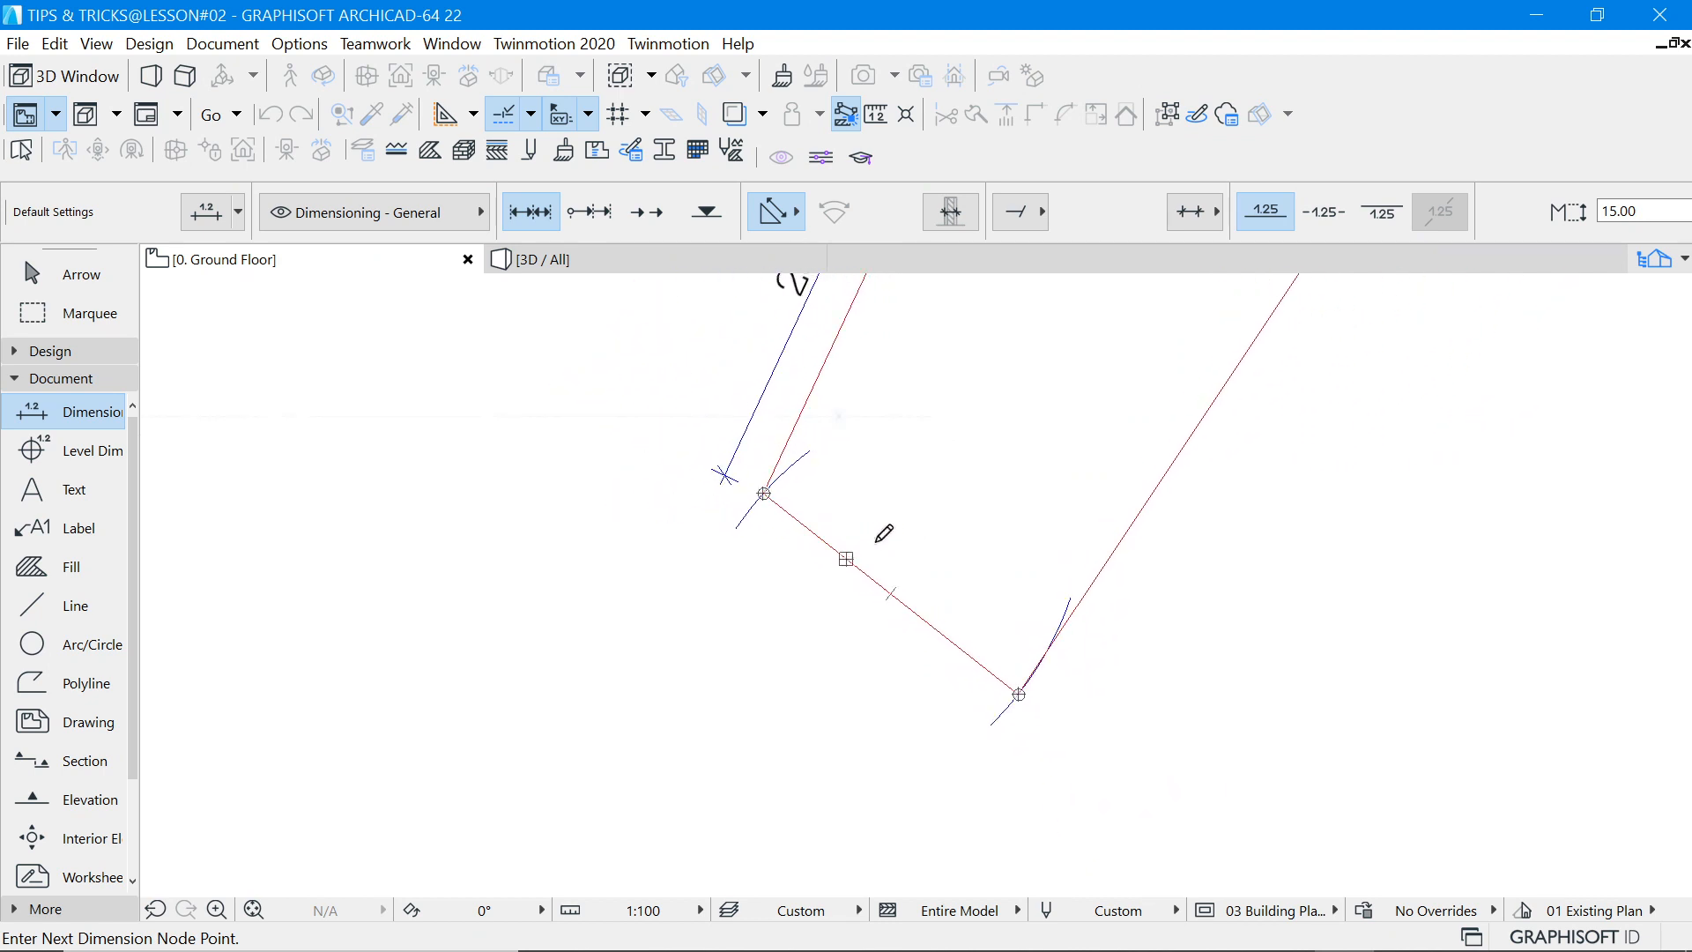
pyautogui.press('Escape')
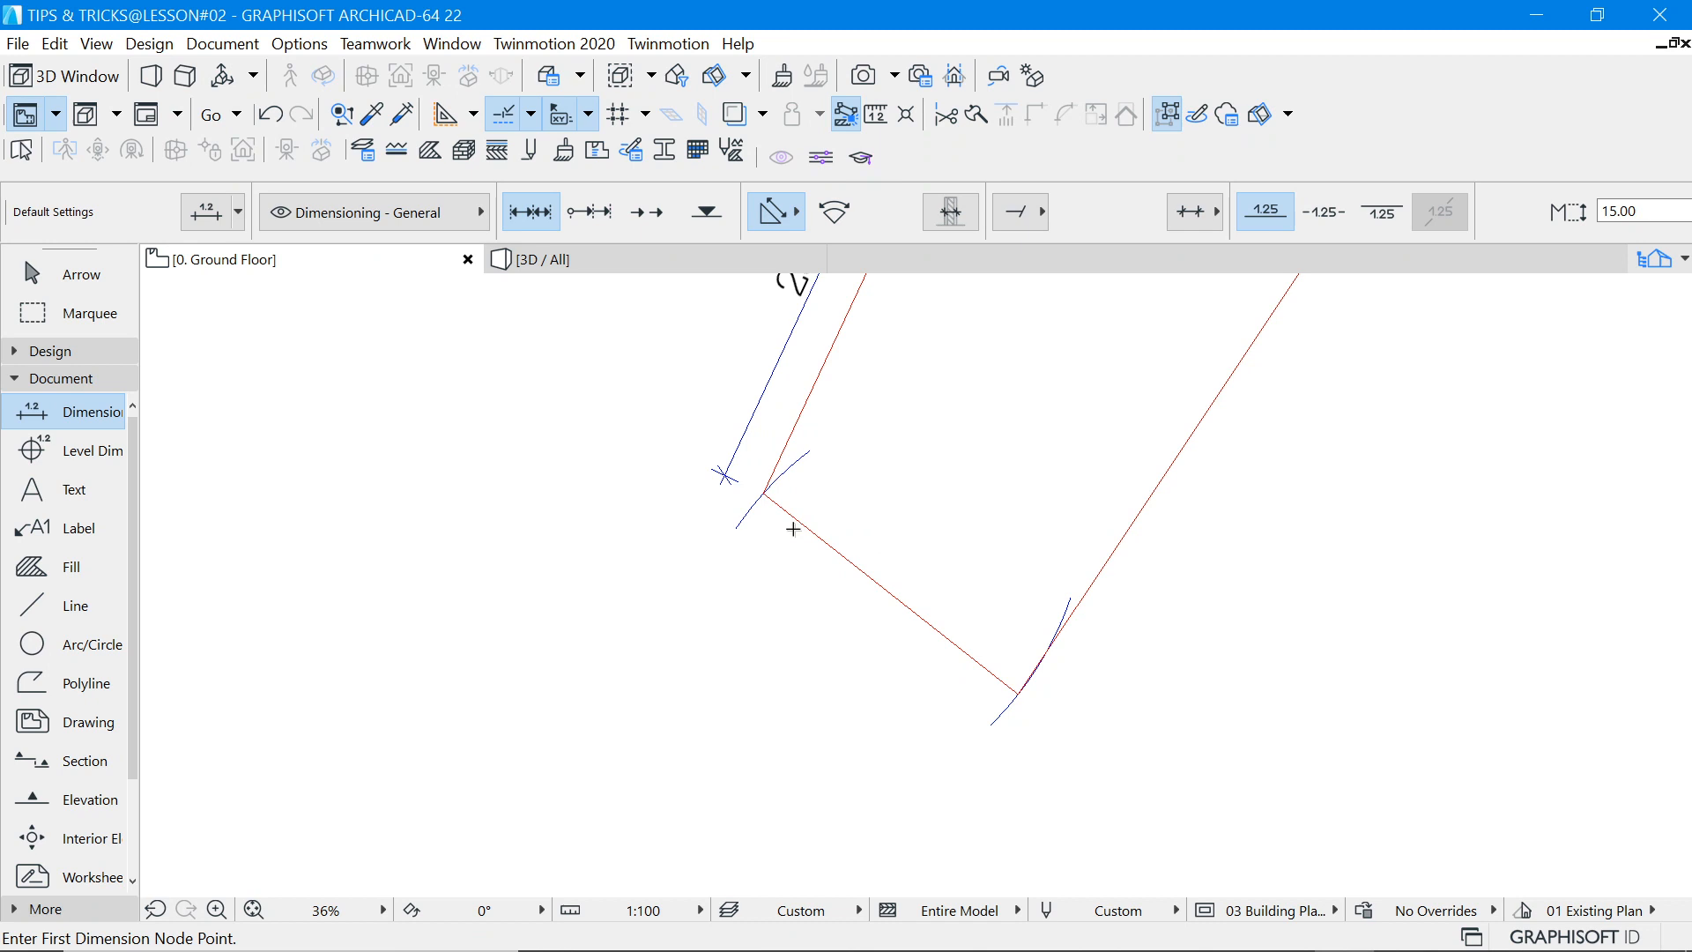
pyautogui.click(1019, 693)
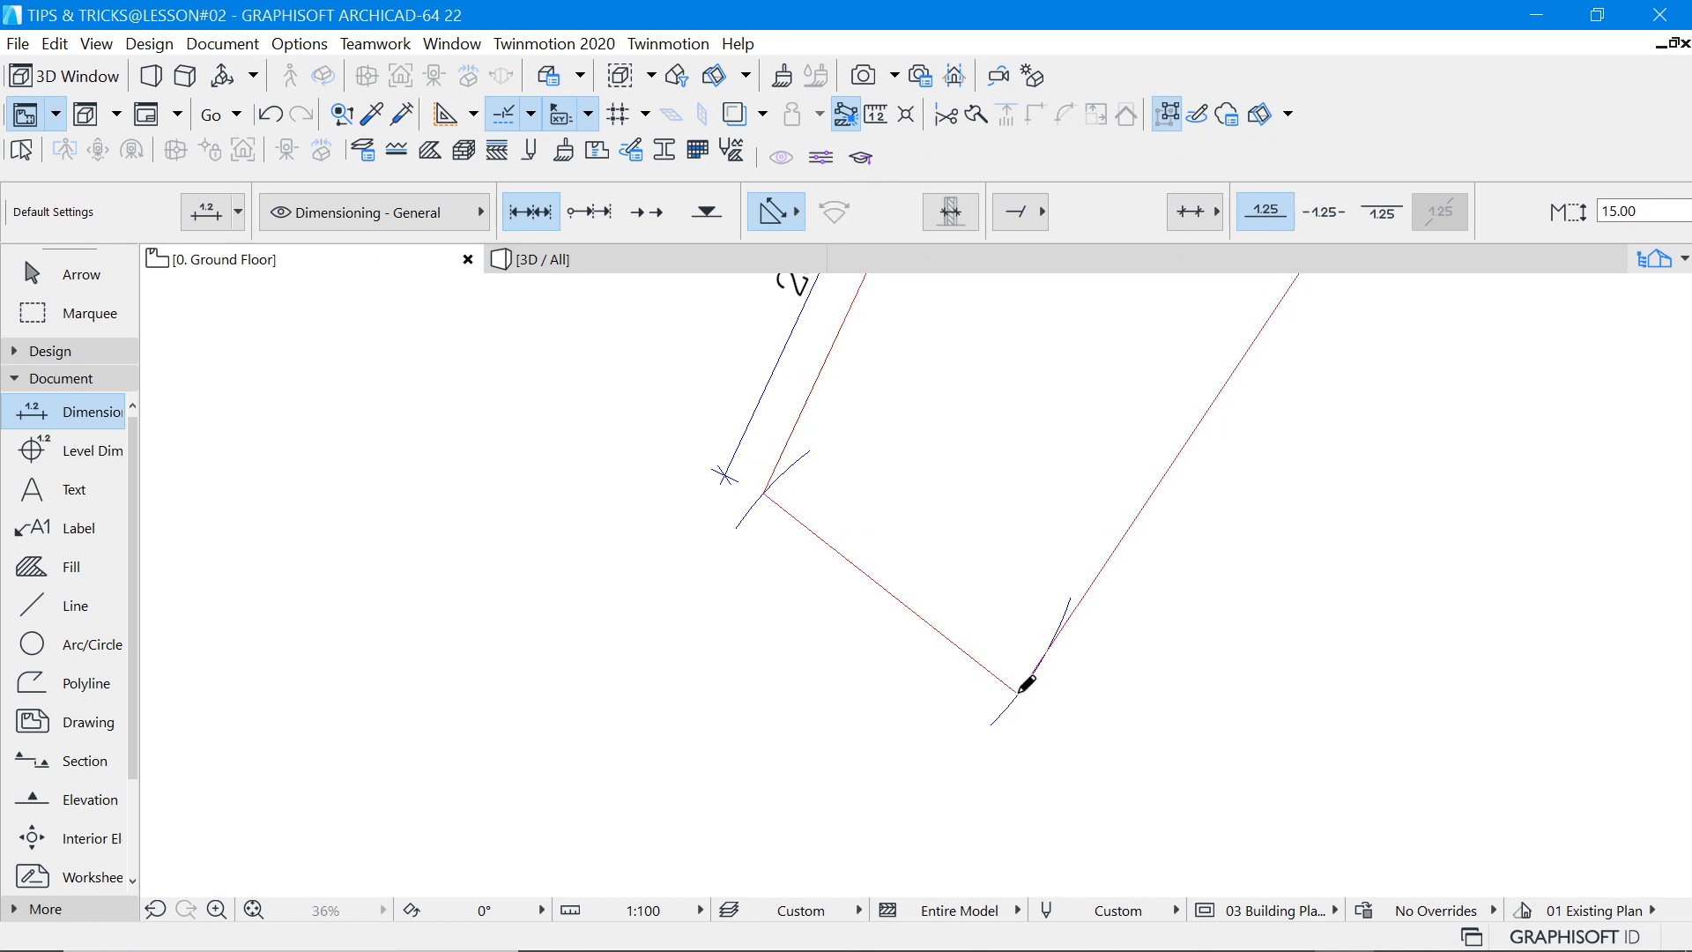
pyautogui.click(764, 494)
pyautogui.doubleClick(836, 482)
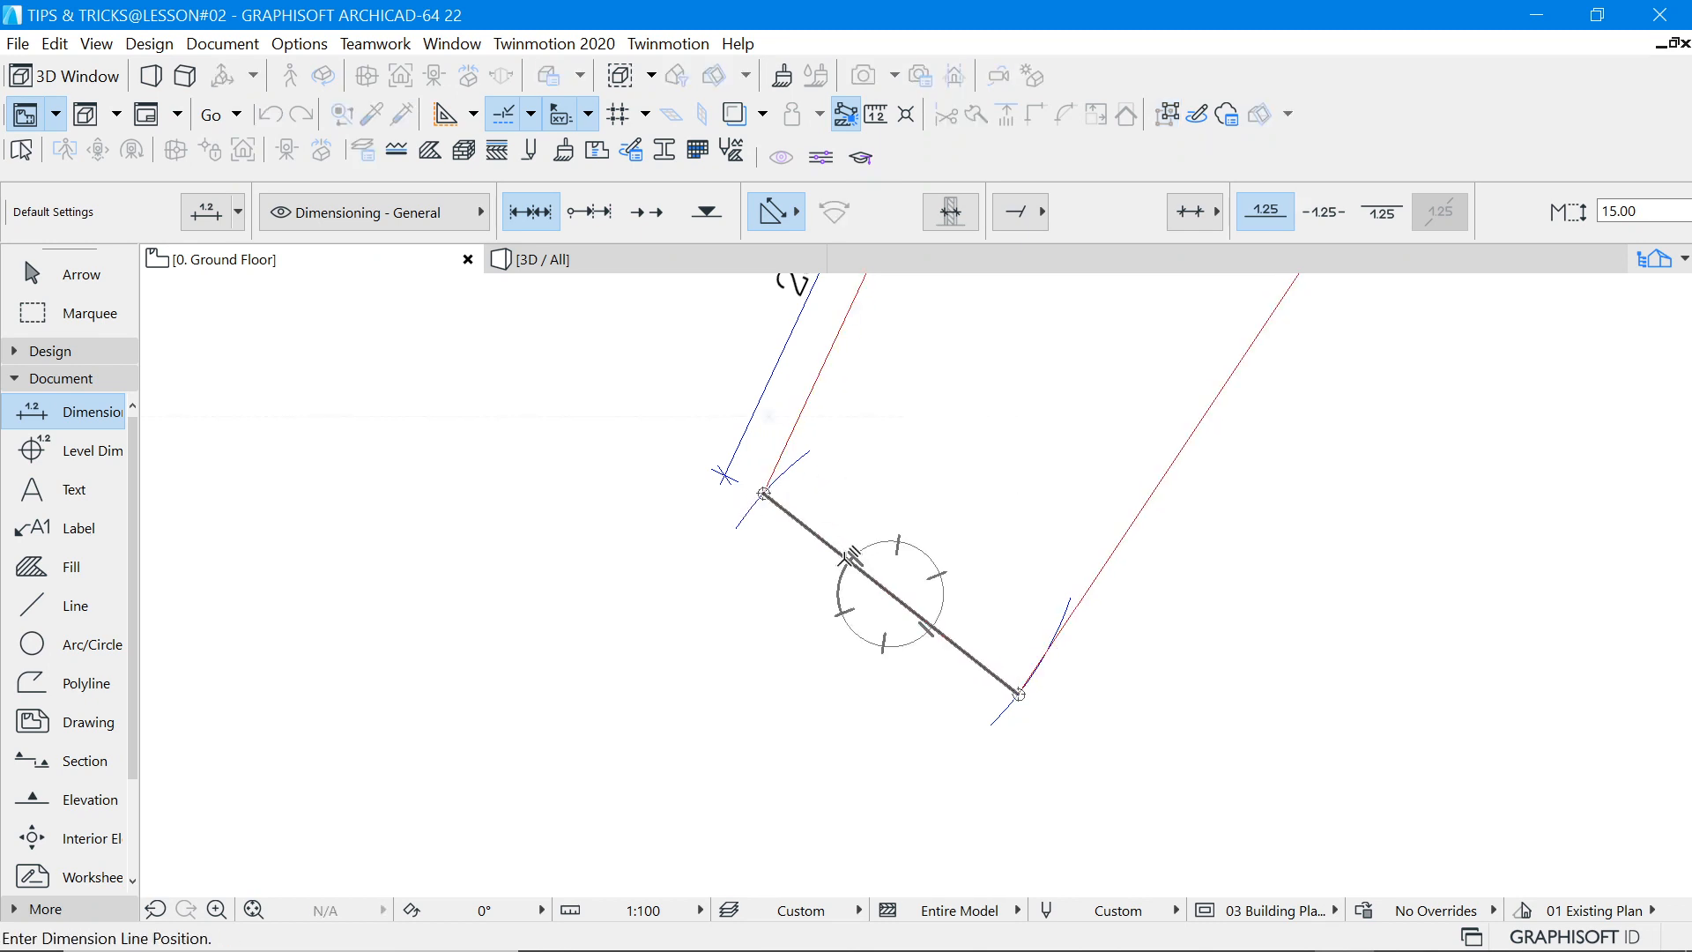
pyautogui.click(829, 587)
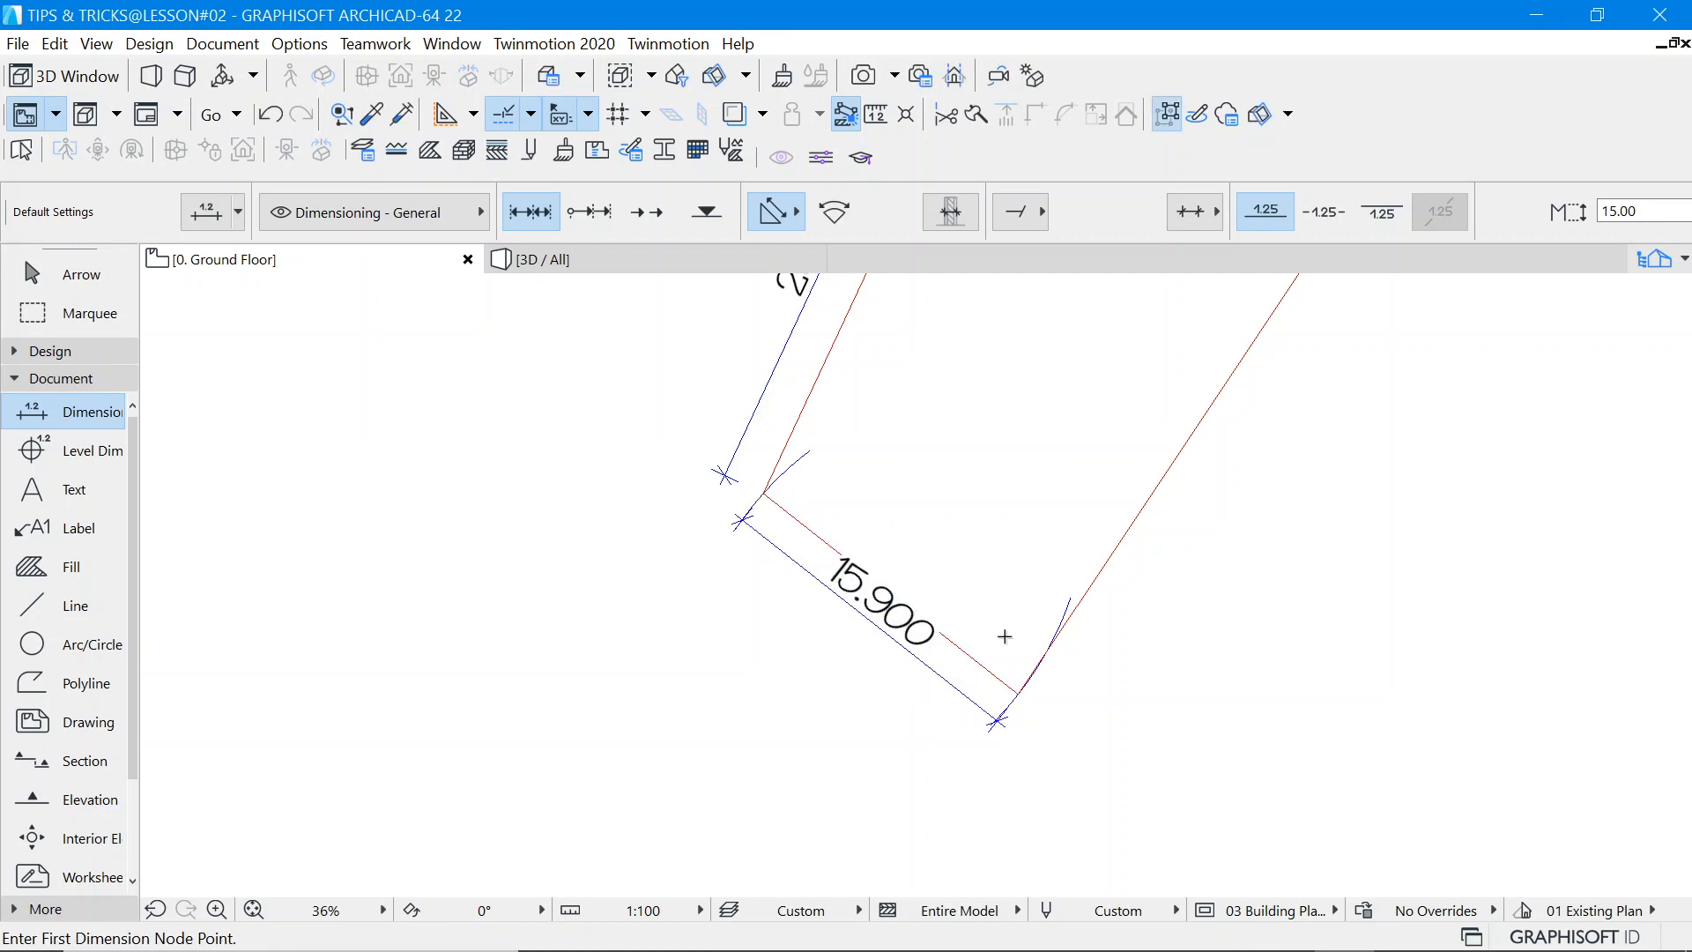
# Dimension the outline's lower-right side from the lowest corner to the rightmost corner, with the dimension line just outside the plot.
pyautogui.click(1017, 691)
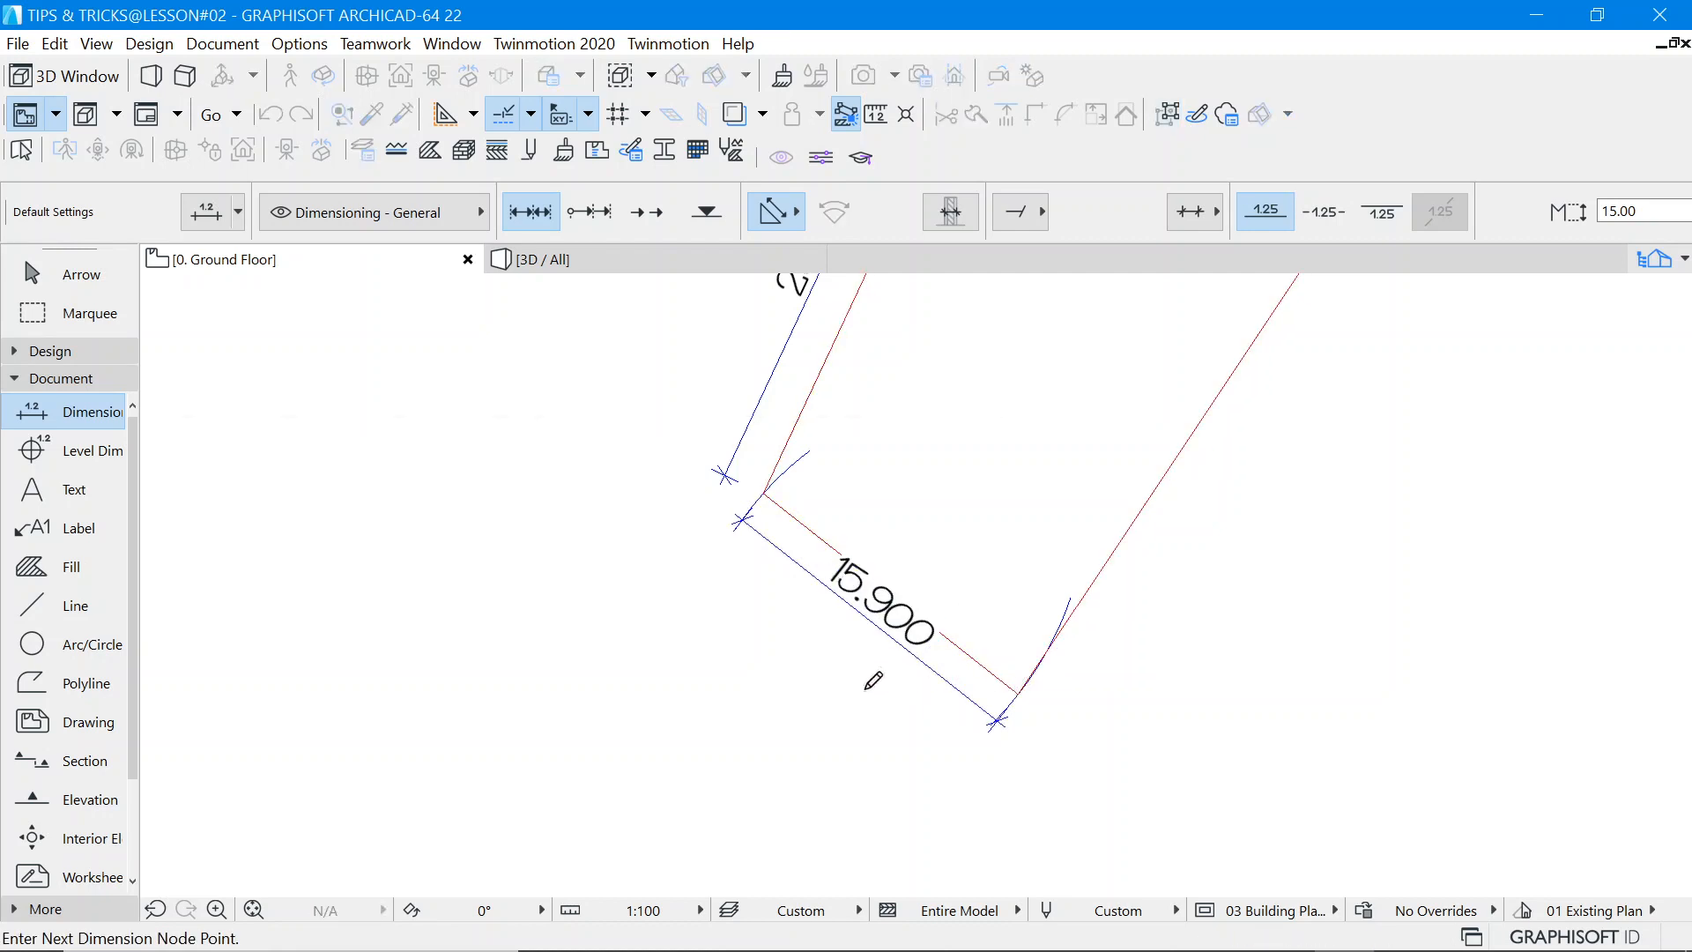
pyautogui.scroll(-3, 871, 681)
pyautogui.scroll(3, 1089, 499)
pyautogui.click(958, 544)
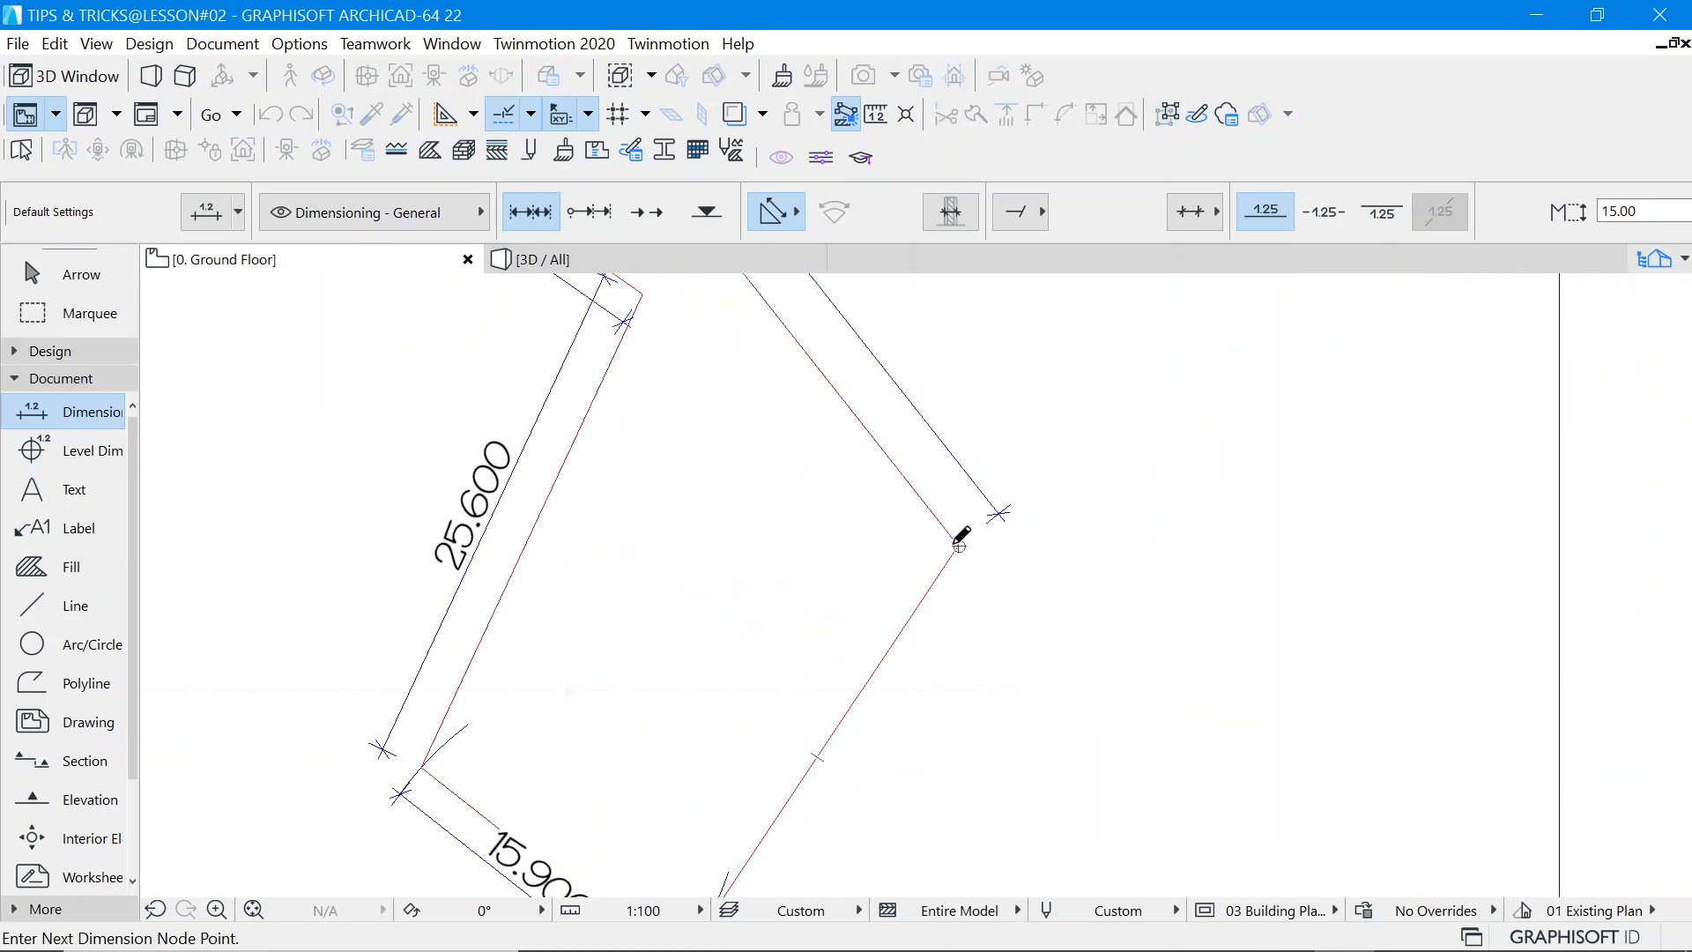
pyautogui.doubleClick(992, 613)
pyautogui.click(890, 648)
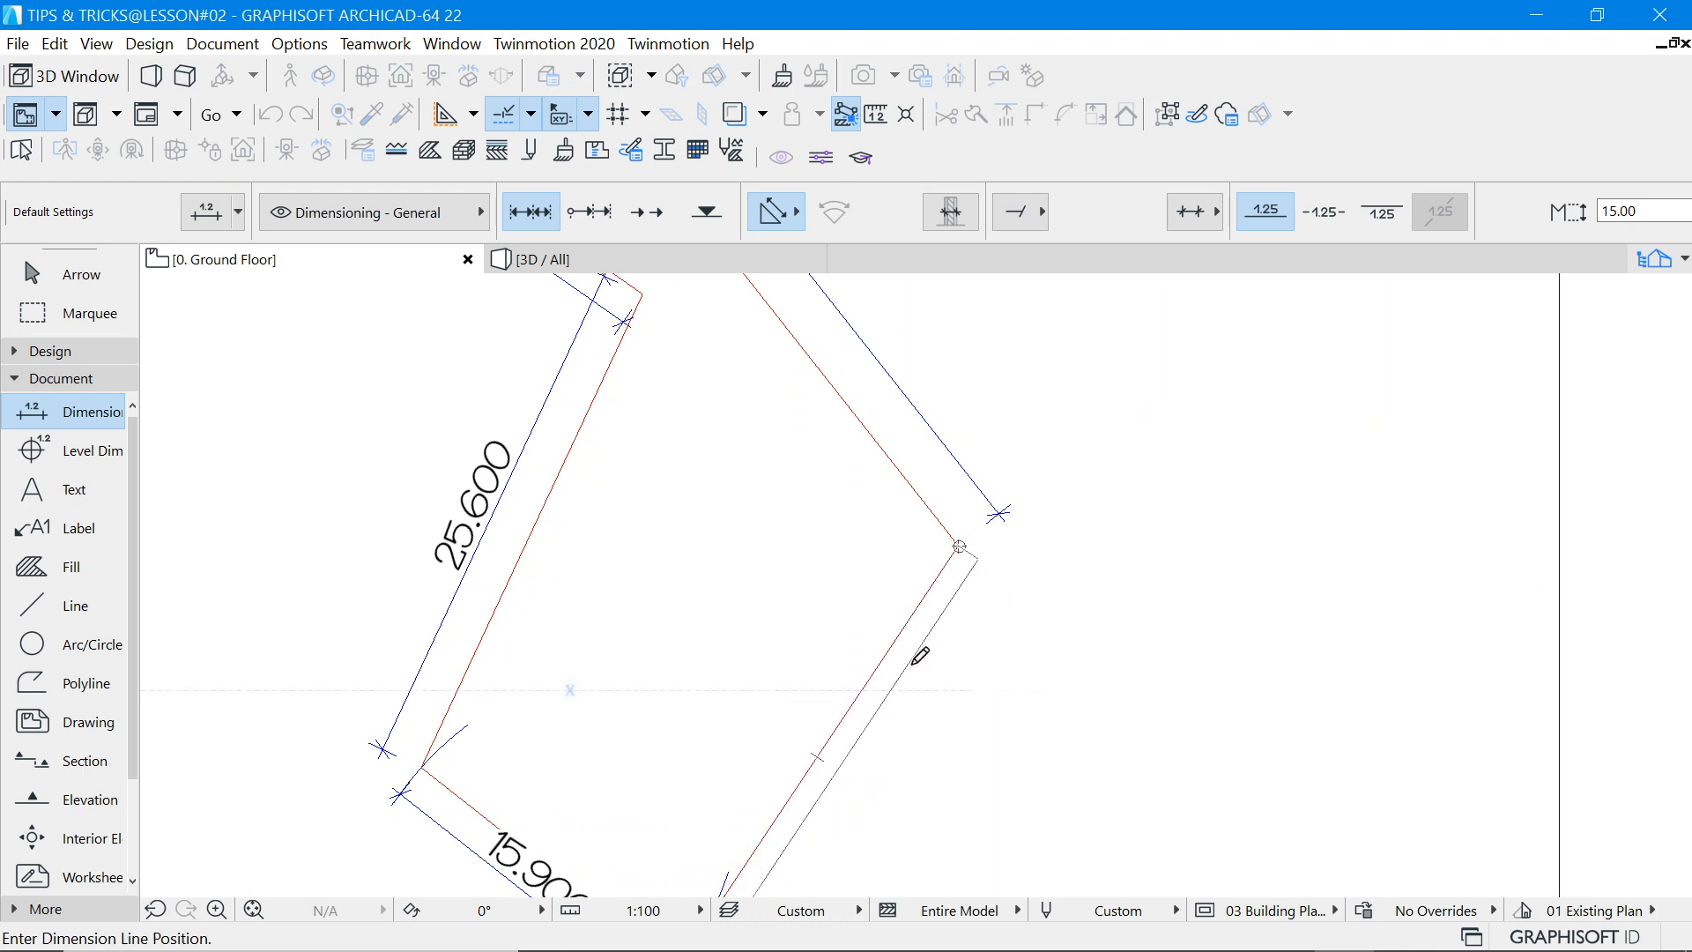
pyautogui.click(937, 661)
pyautogui.scroll(-3, 926, 652)
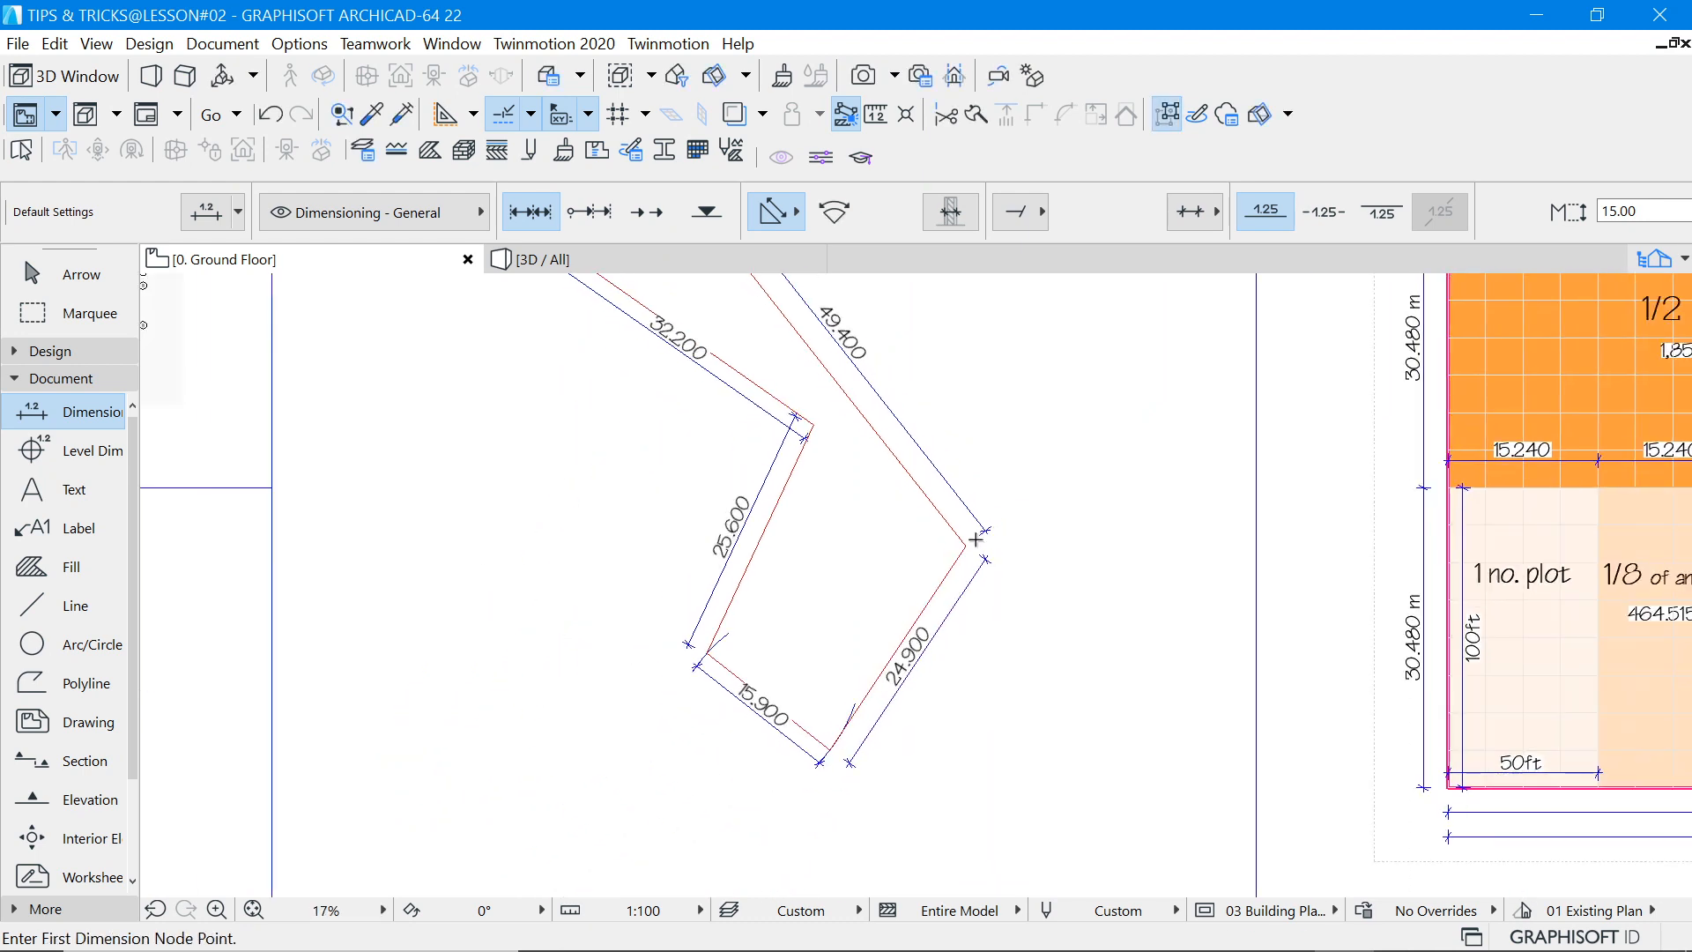
pyautogui.scroll(3, 914, 605)
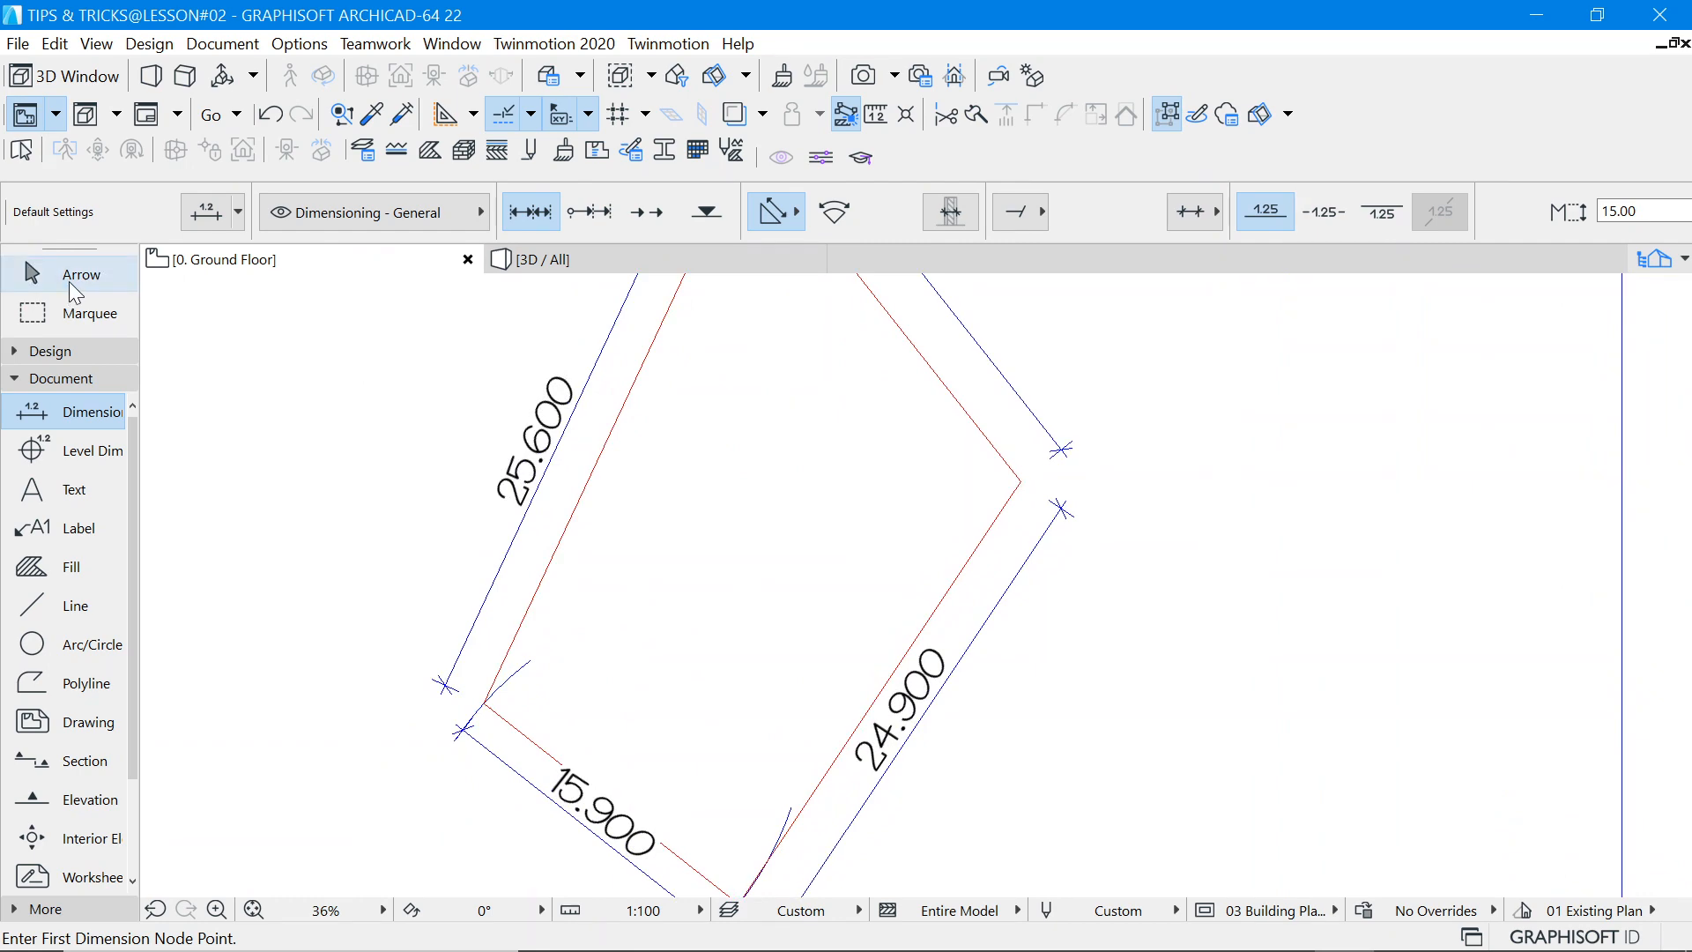
# Delete the leftover construction arcs at the outline's lowest and lower-left corners.
pyautogui.click(53, 268)
pyautogui.scroll(-4, 1012, 614)
pyautogui.scroll(8, 313, 725)
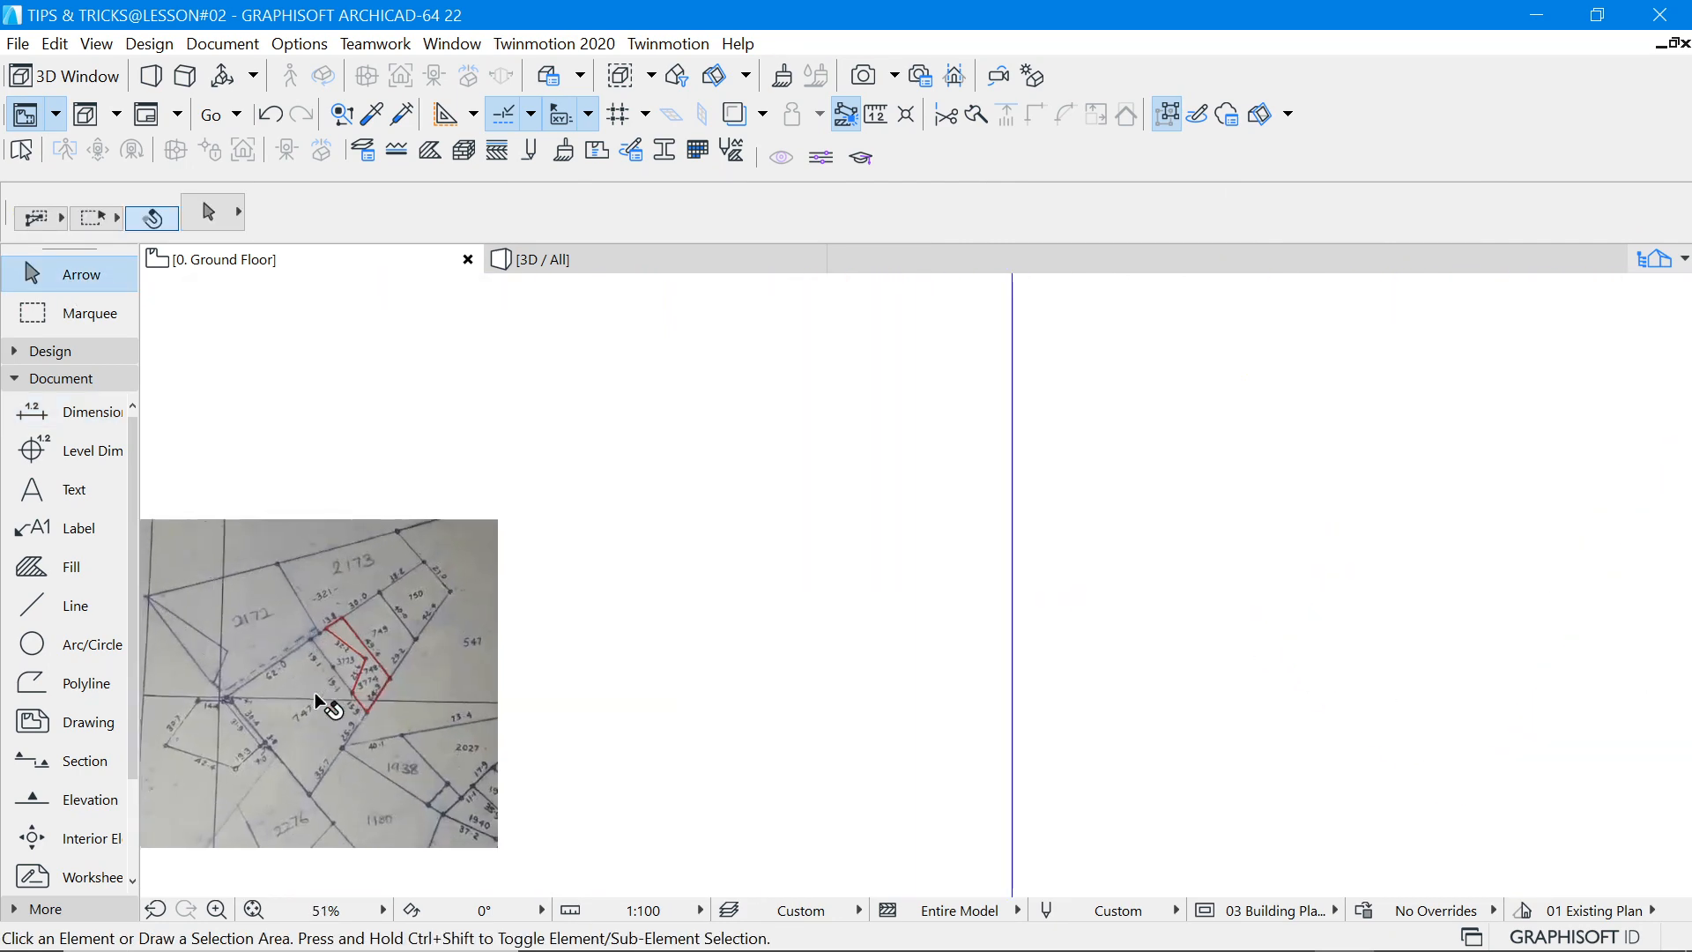
pyautogui.scroll(-4, 353, 683)
pyautogui.scroll(-5, 317, 670)
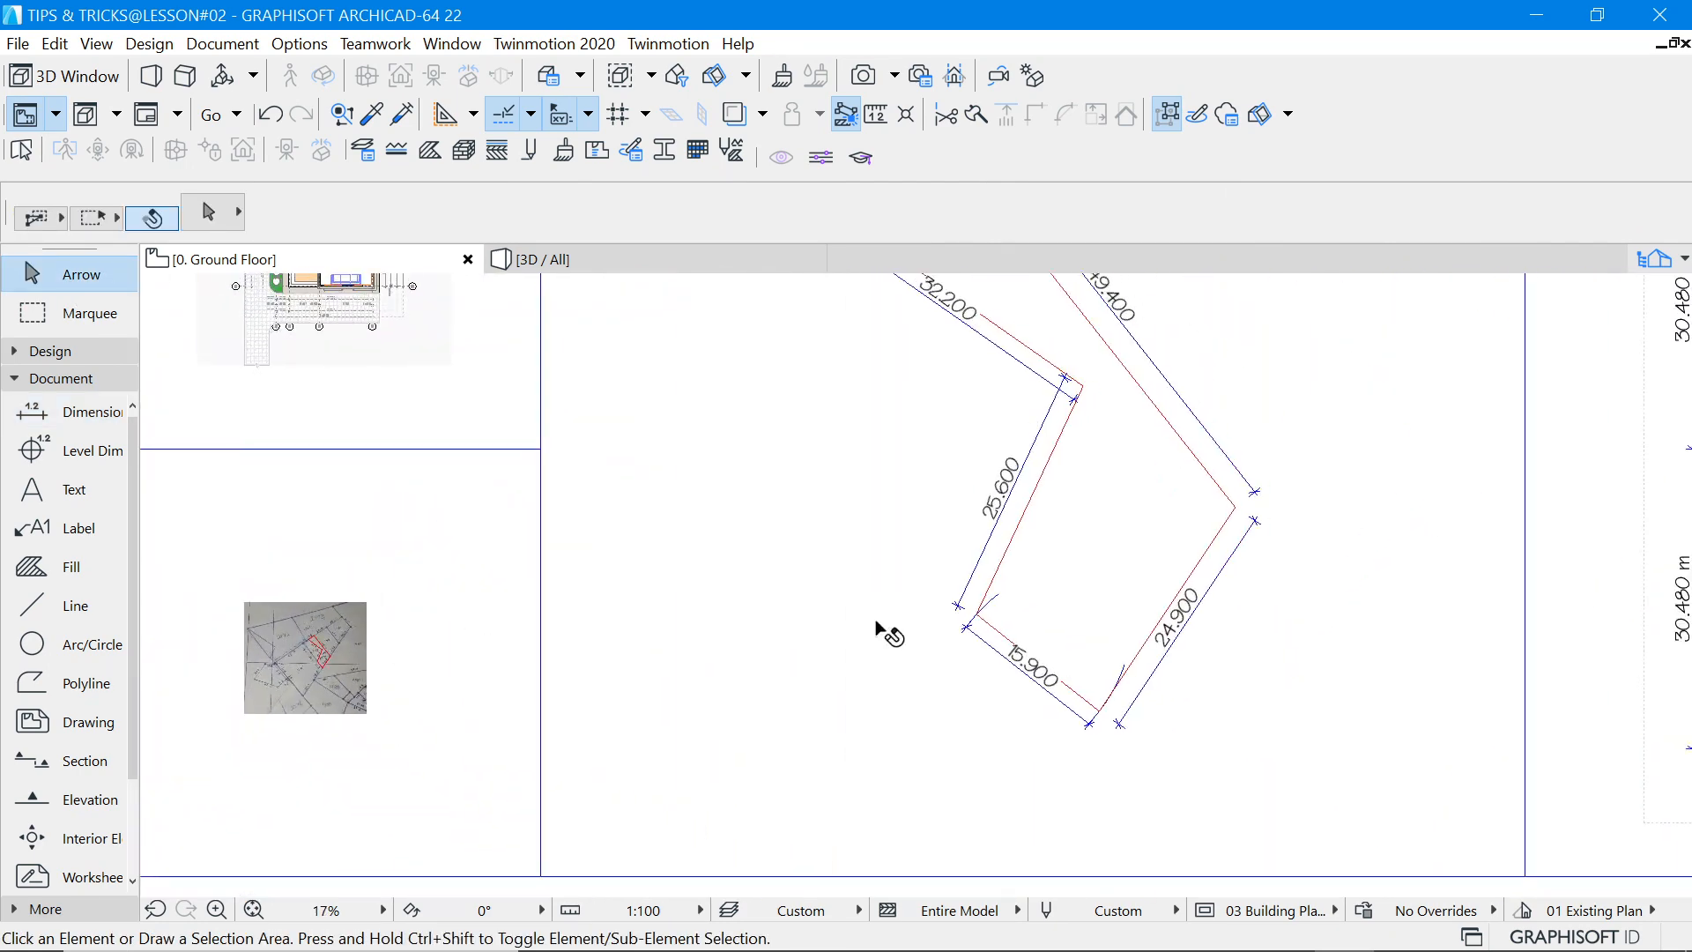
pyautogui.scroll(-2, 876, 653)
pyautogui.scroll(6, 964, 665)
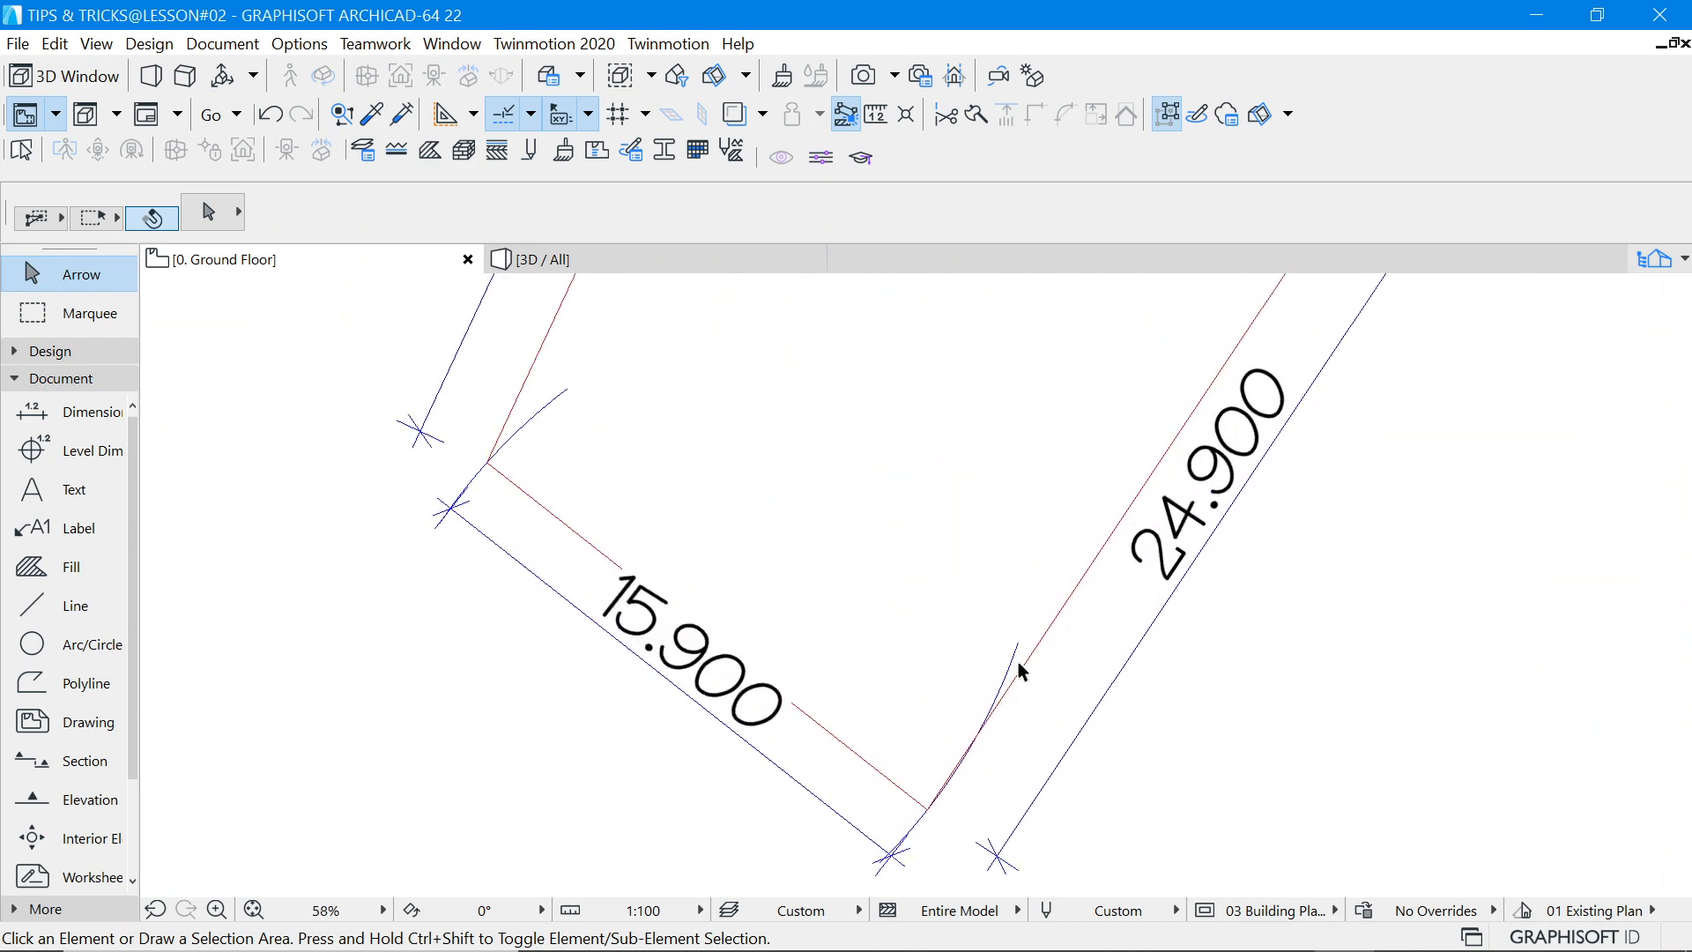
pyautogui.scroll(-5, 881, 678)
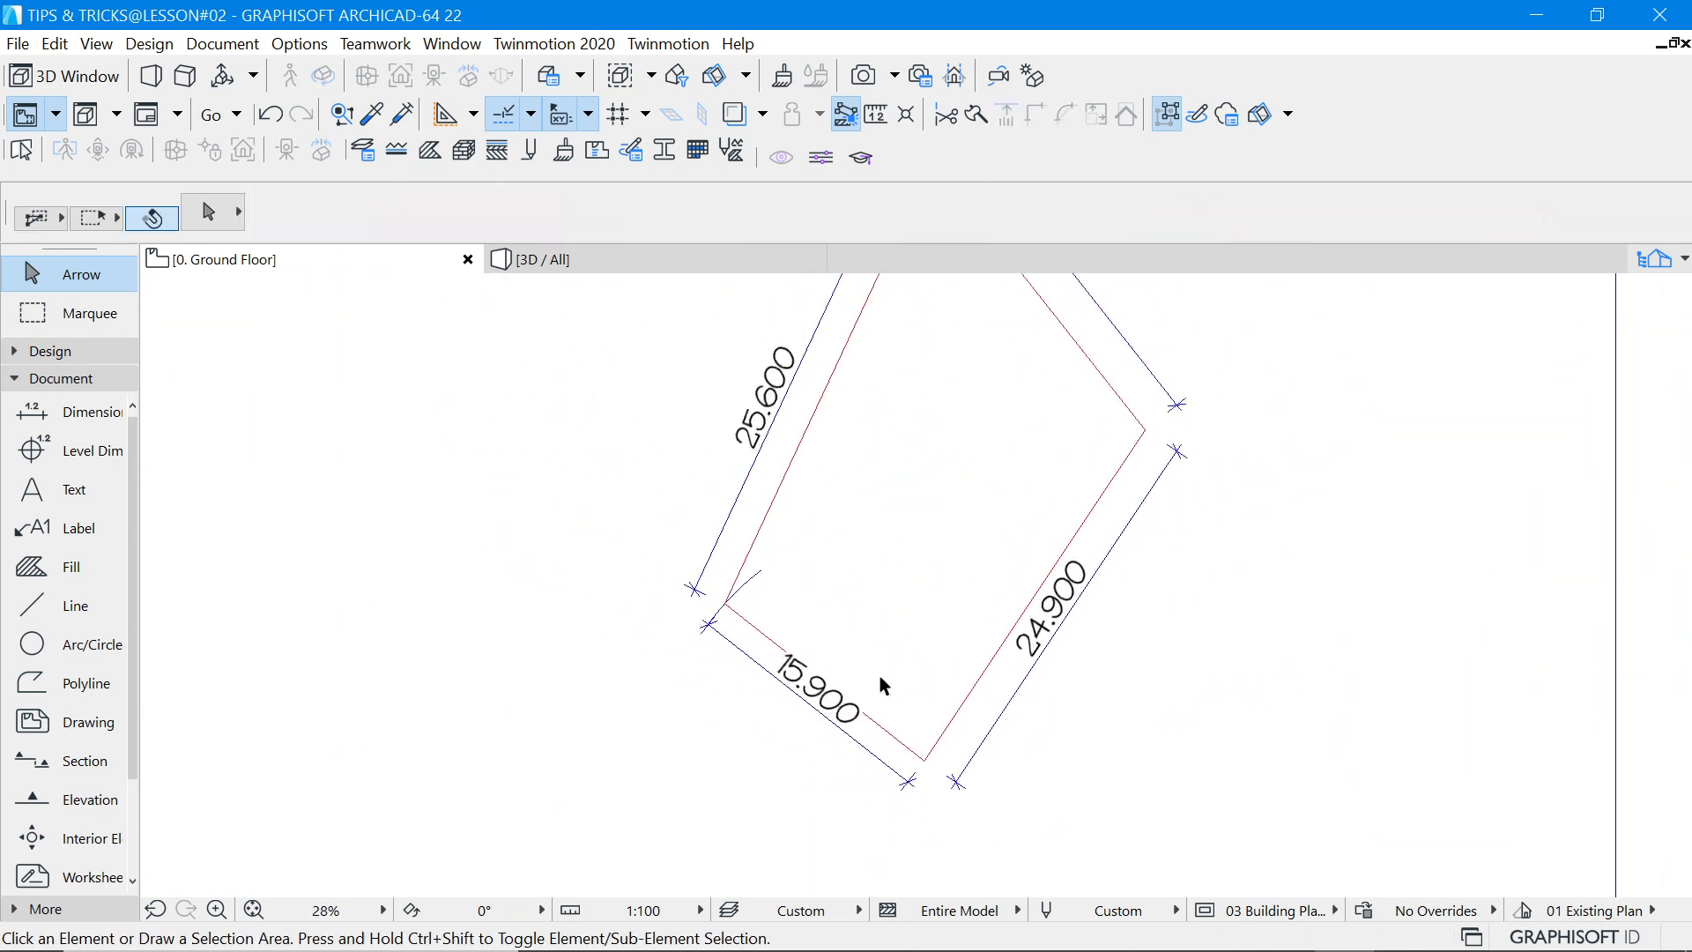
pyautogui.click(779, 590)
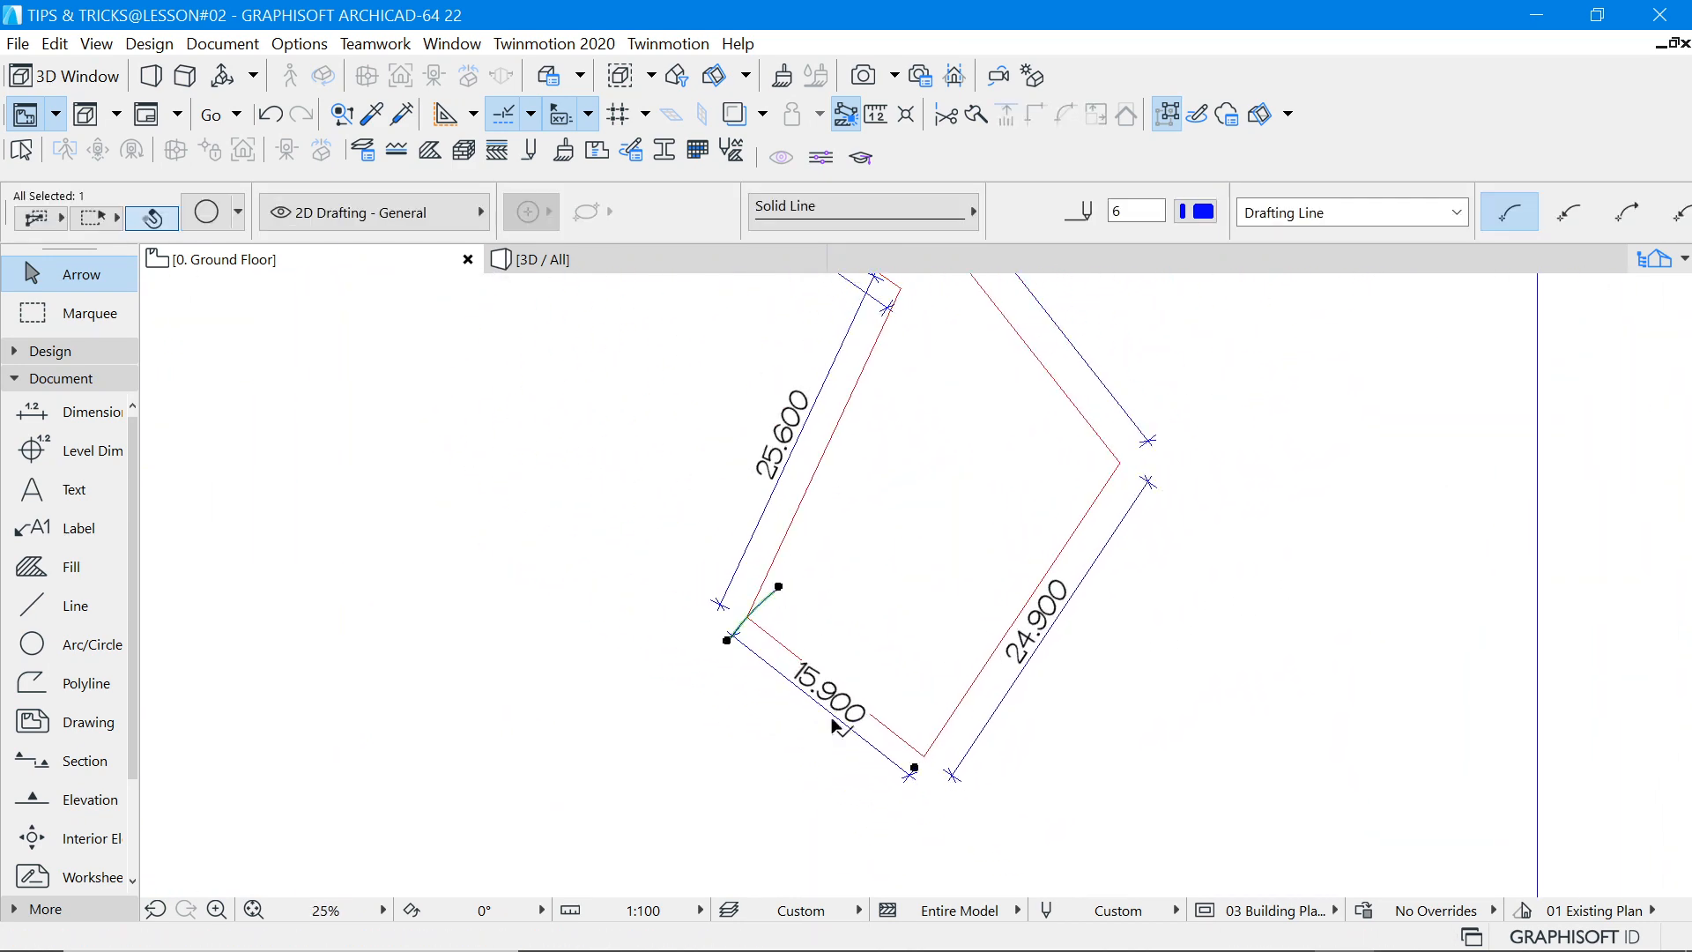
pyautogui.scroll(-4, 831, 717)
pyautogui.click(881, 566)
# Delete the two crossing construction arcs at the outline's upper-left corner.
pyautogui.scroll(4, 670, 527)
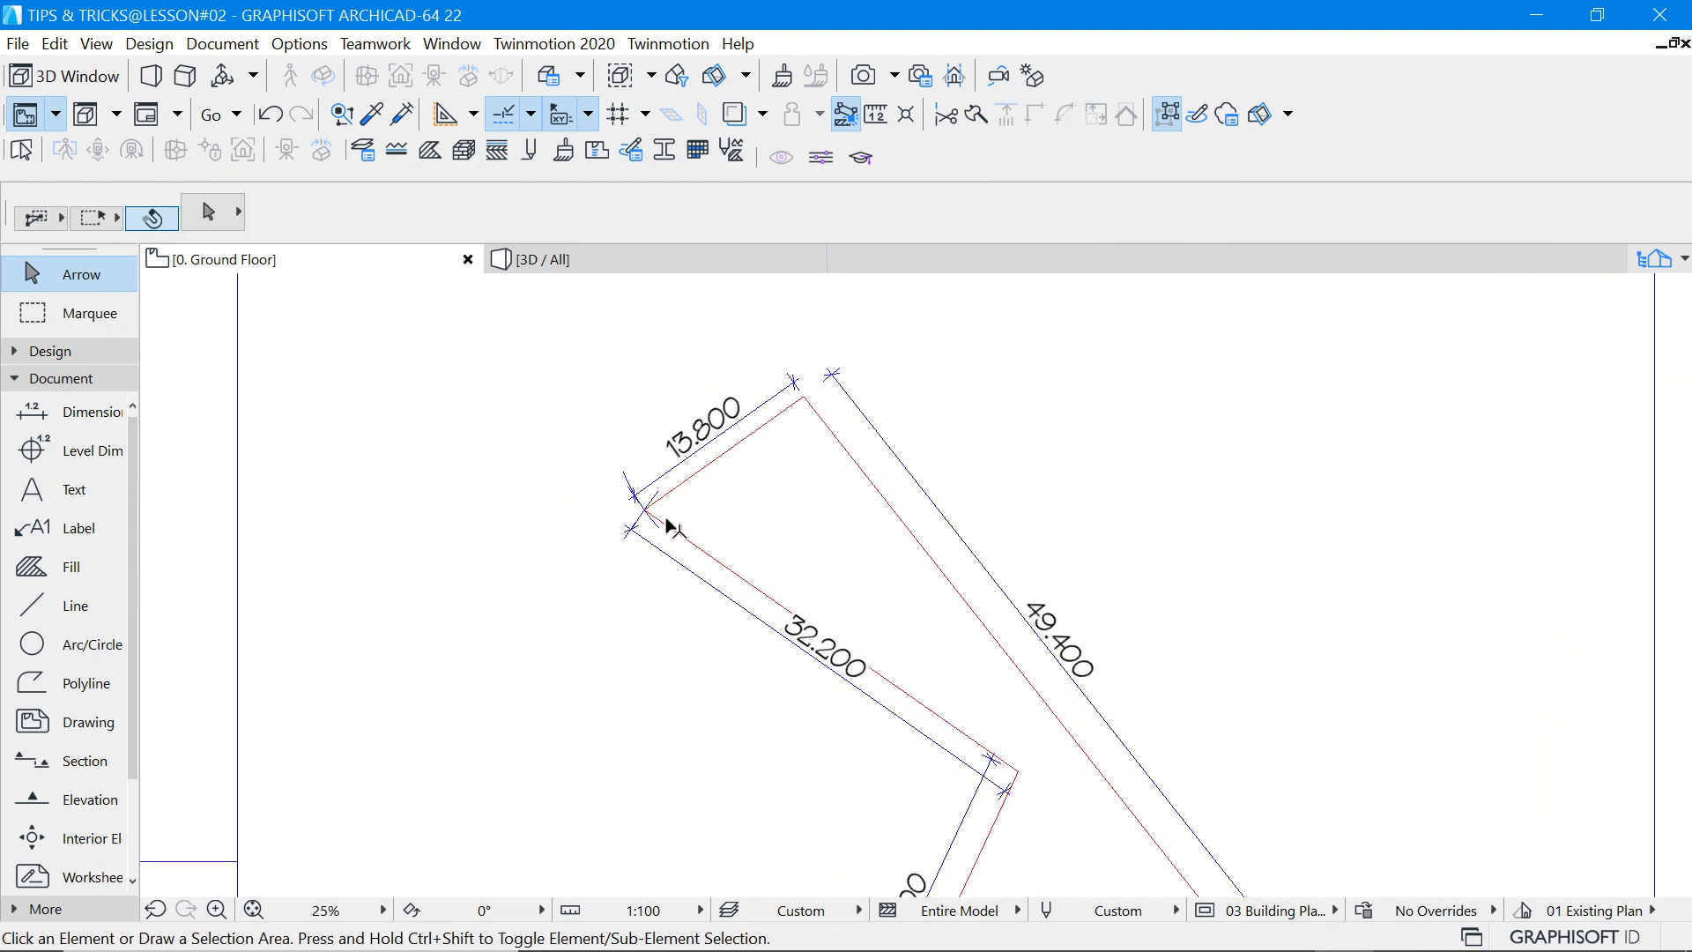
pyautogui.click(657, 502)
pyautogui.click(802, 556)
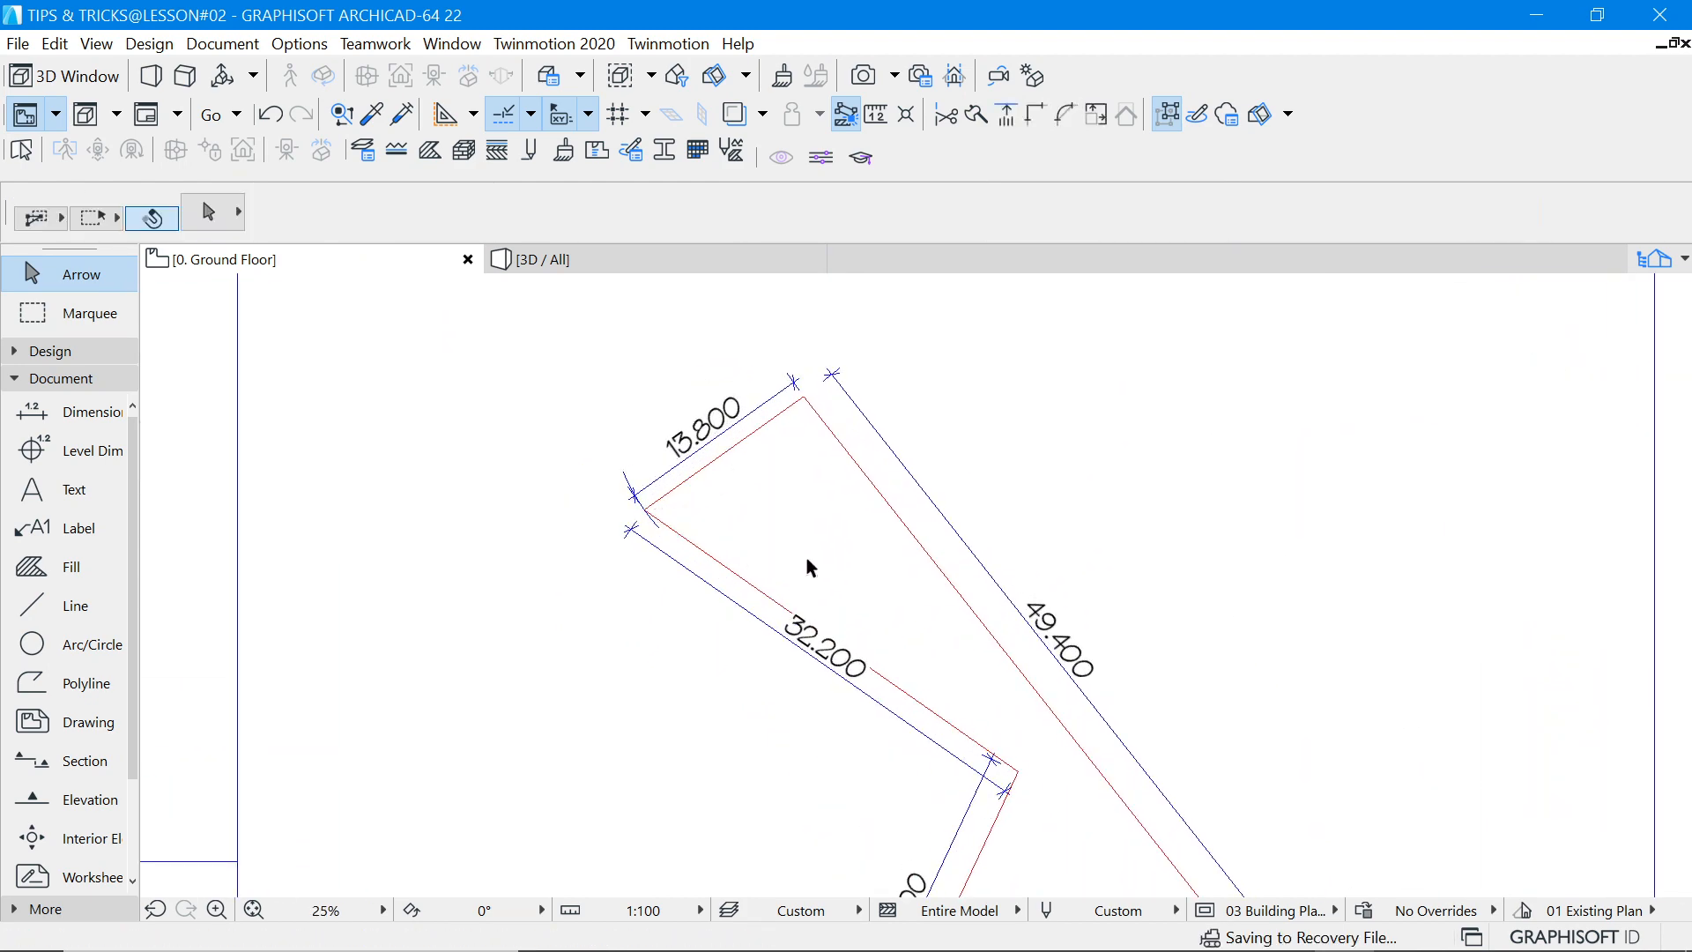
pyautogui.scroll(-4, 793, 564)
pyautogui.scroll(5, 713, 496)
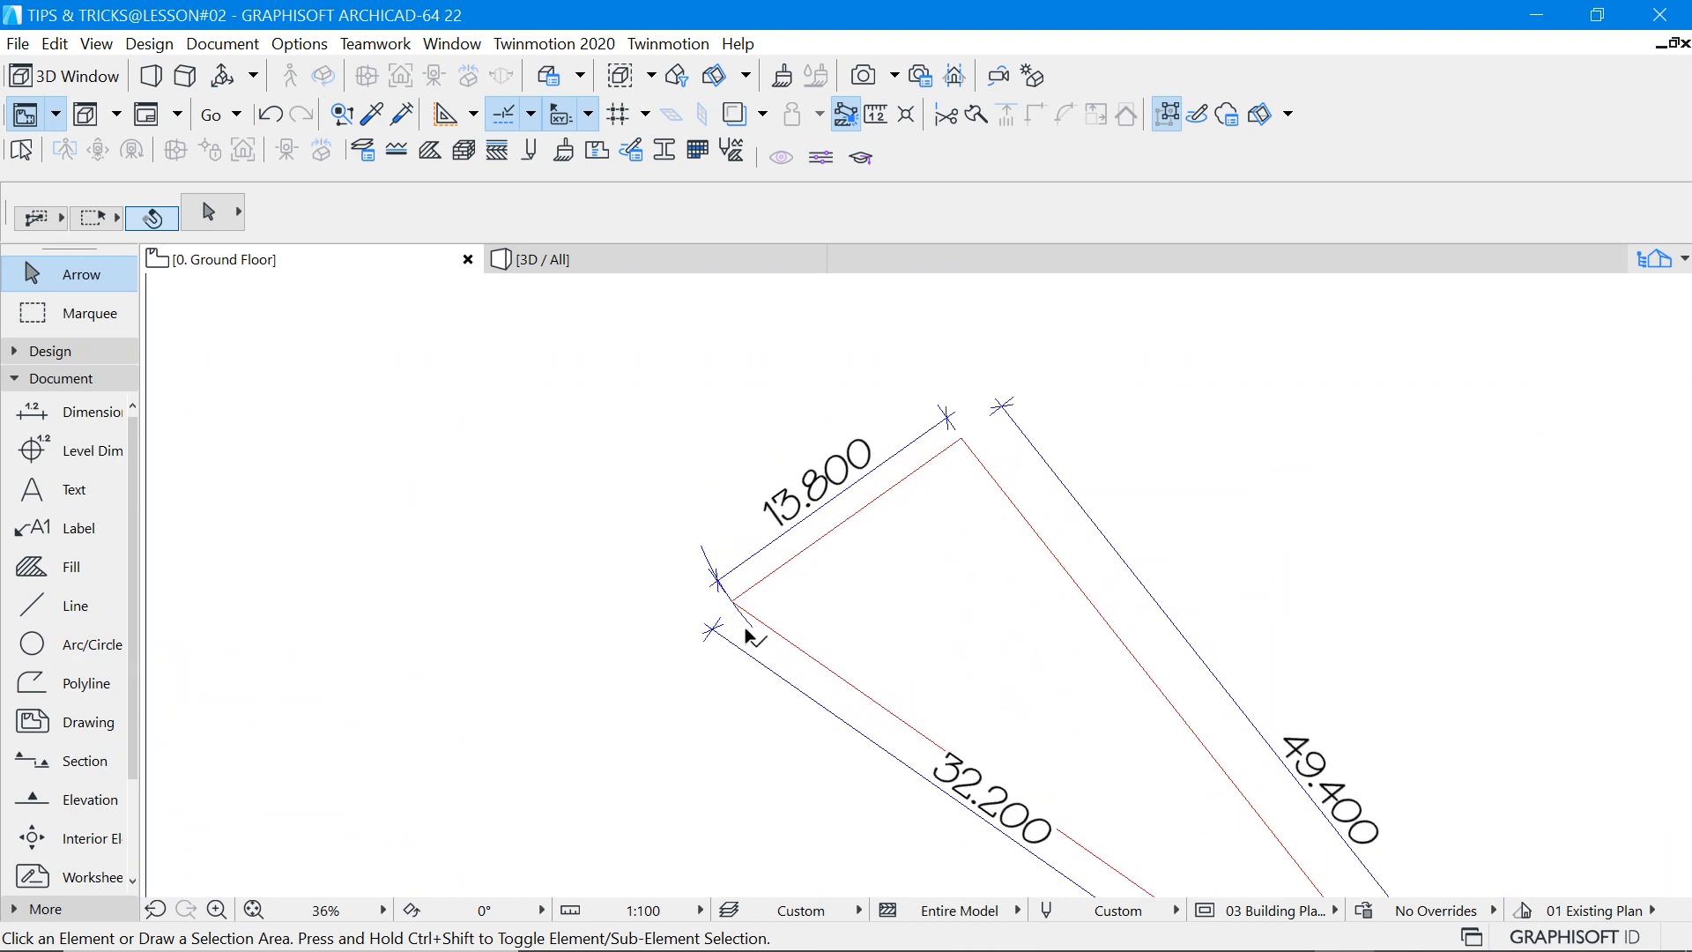
pyautogui.click(751, 629)
pyautogui.click(711, 524)
pyautogui.scroll(-4, 705, 511)
pyautogui.scroll(-3, 886, 534)
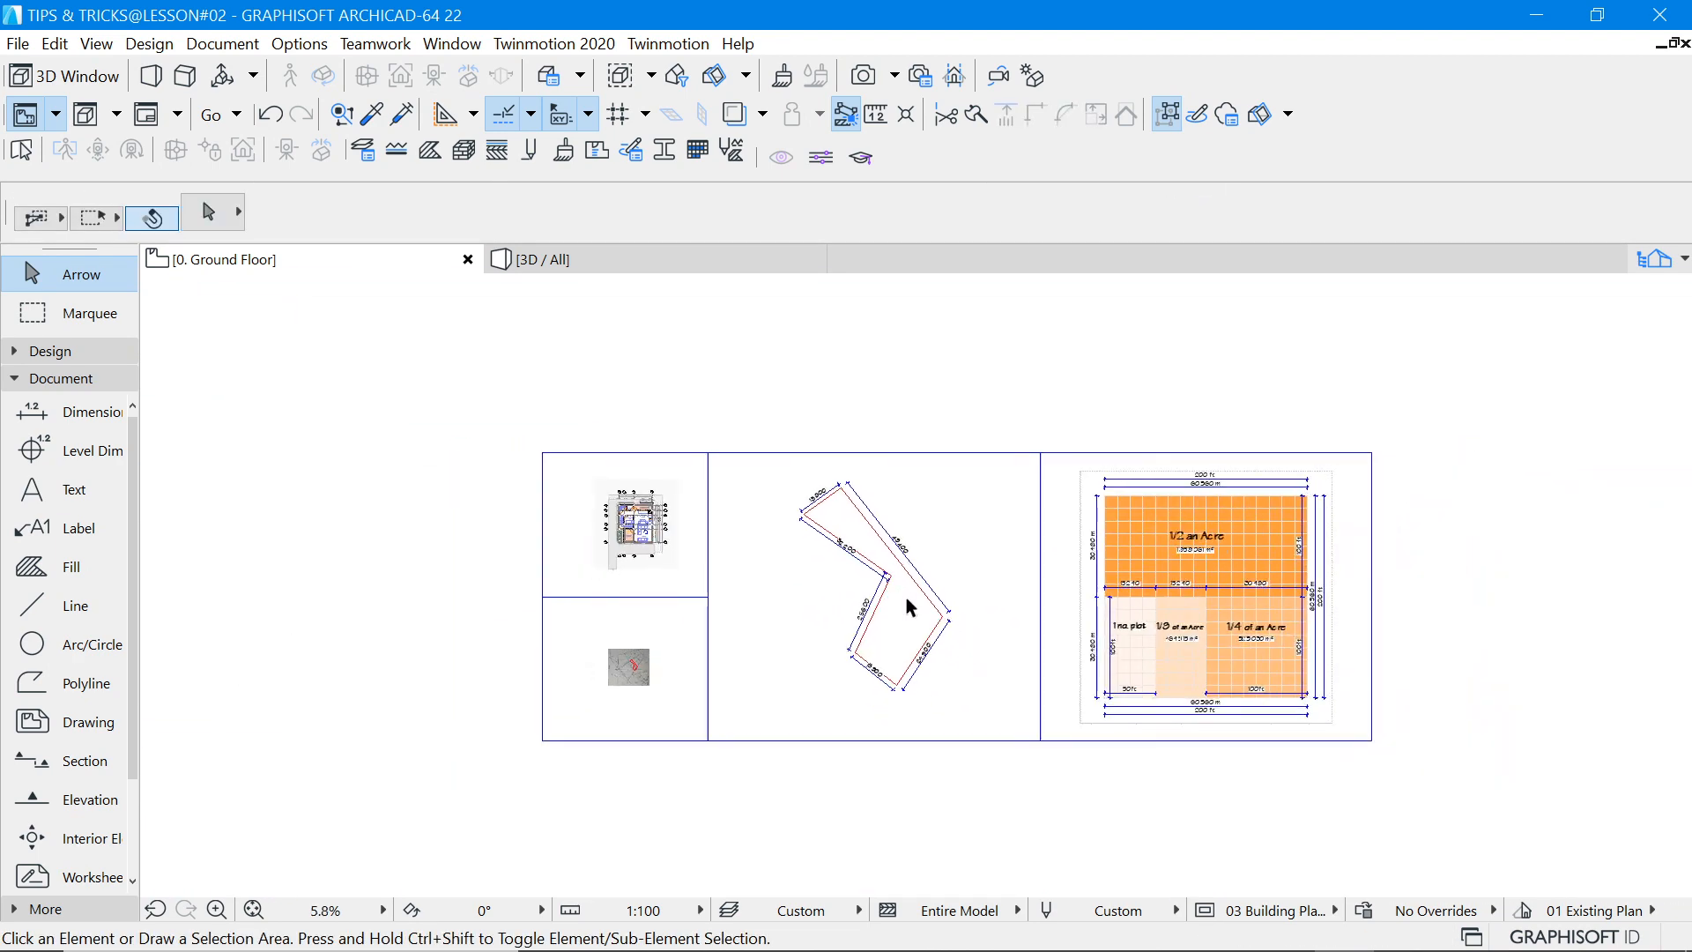
# Offset a copy of the plot outline 2000 mm outward, keeping the original outline in place.
pyautogui.scroll(4, 934, 582)
pyautogui.scroll(-1, 934, 617)
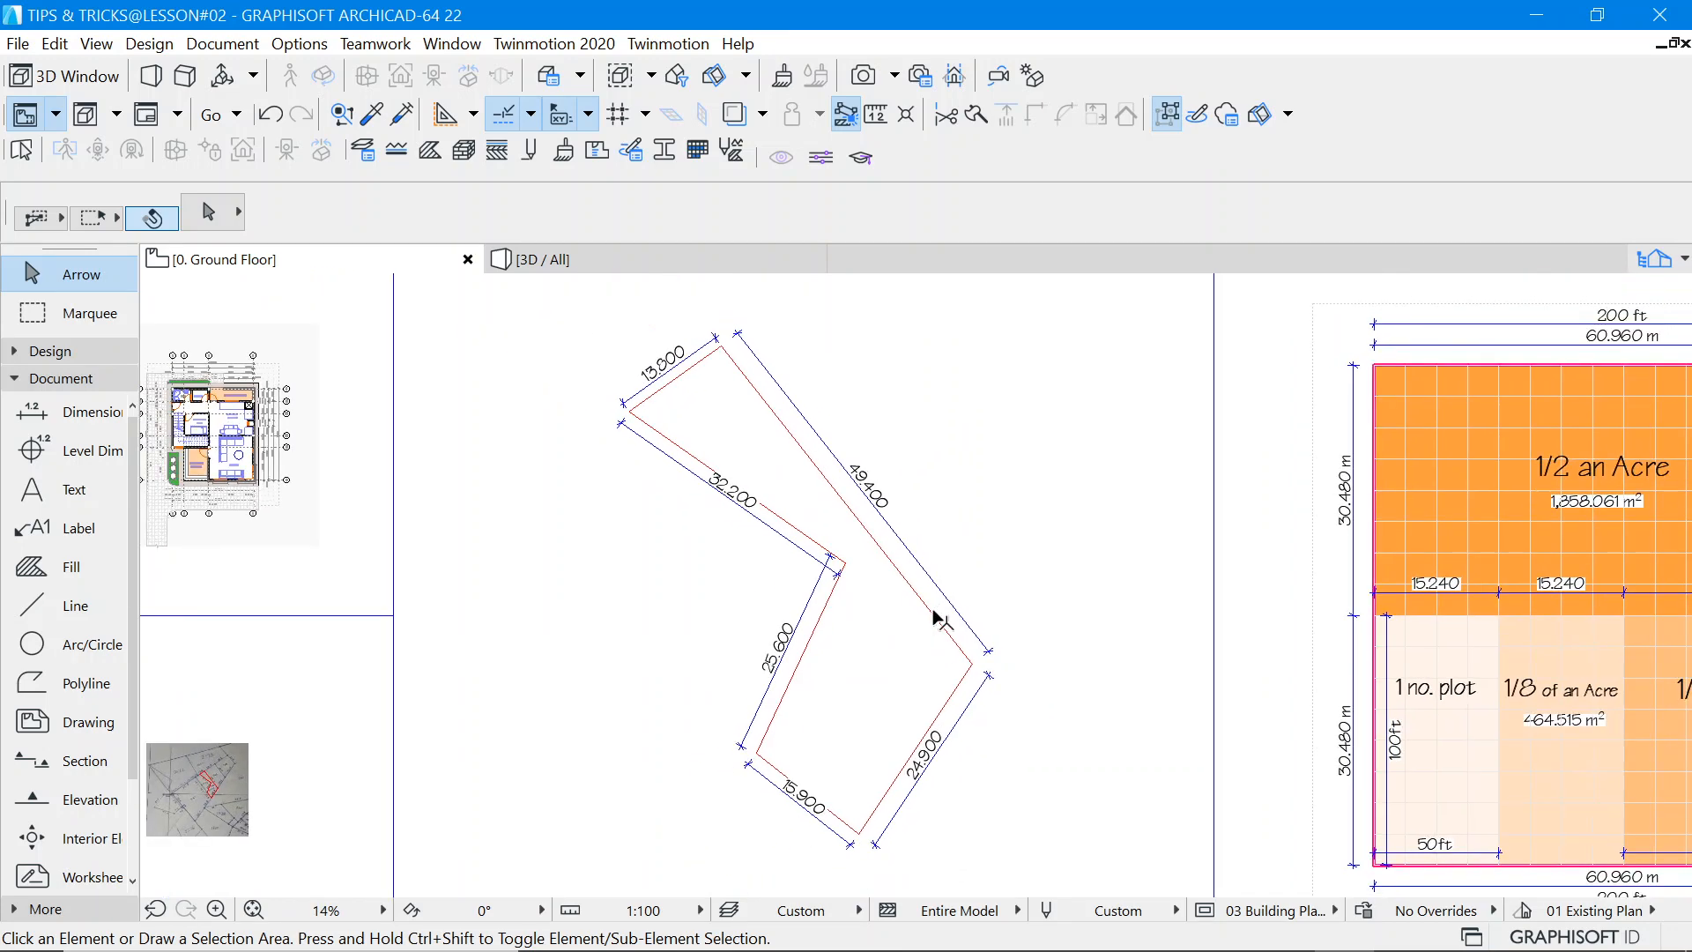
pyautogui.click(935, 613)
pyautogui.rightClick(1035, 589)
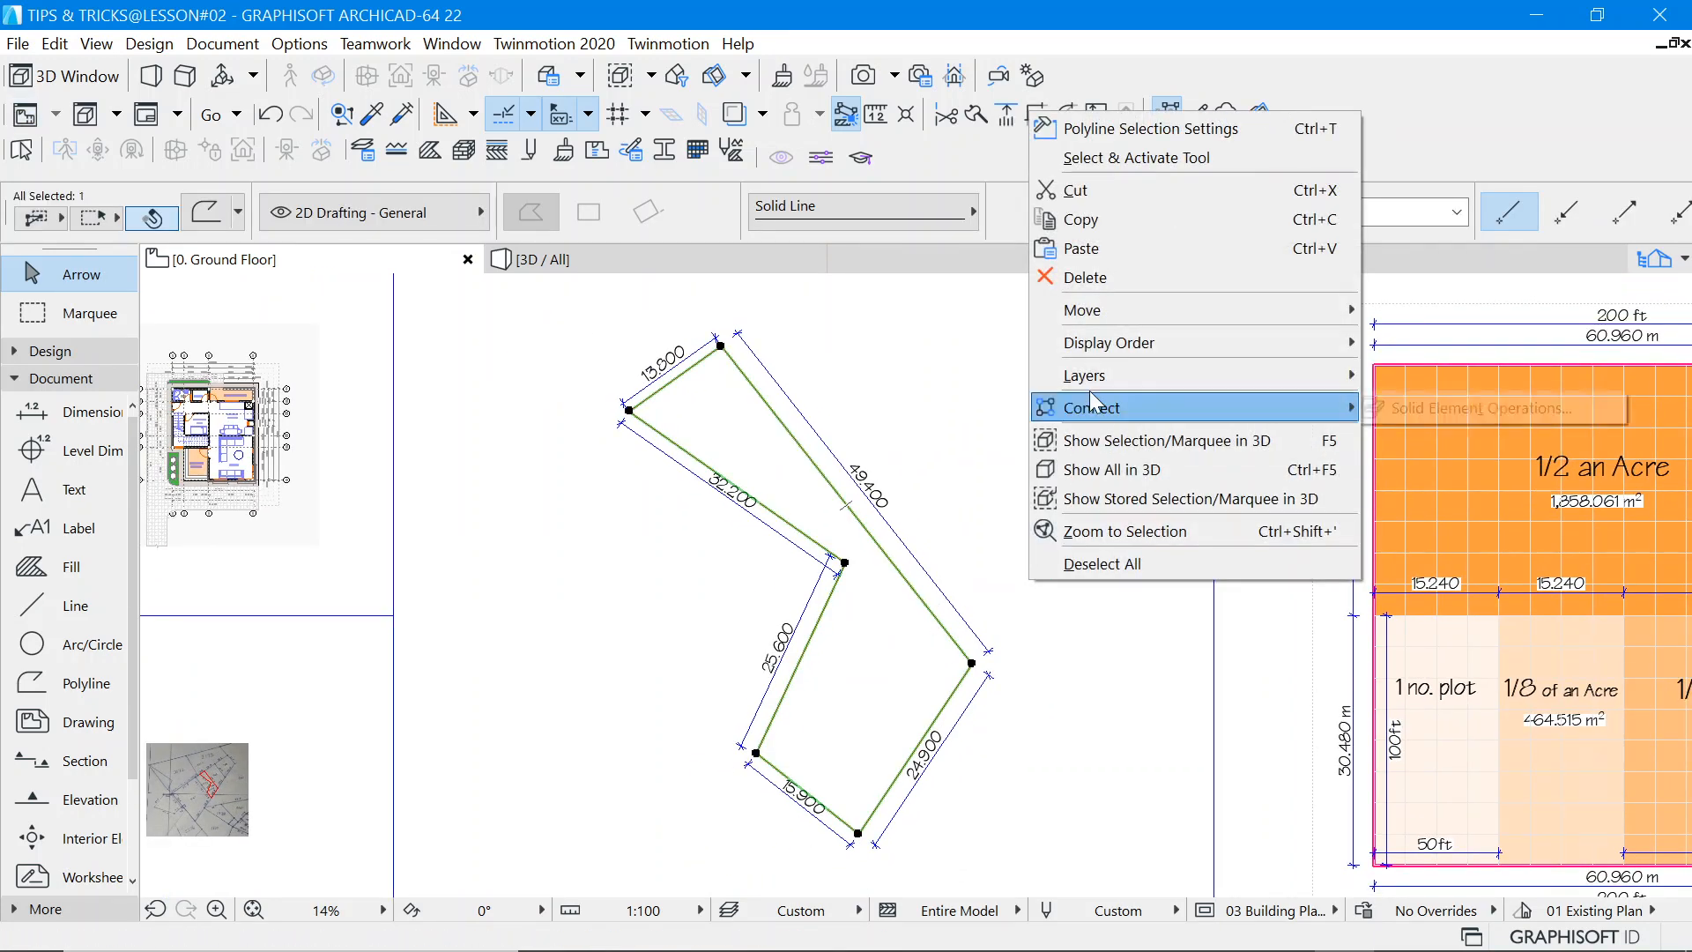
pyautogui.moveTo(1099, 313)
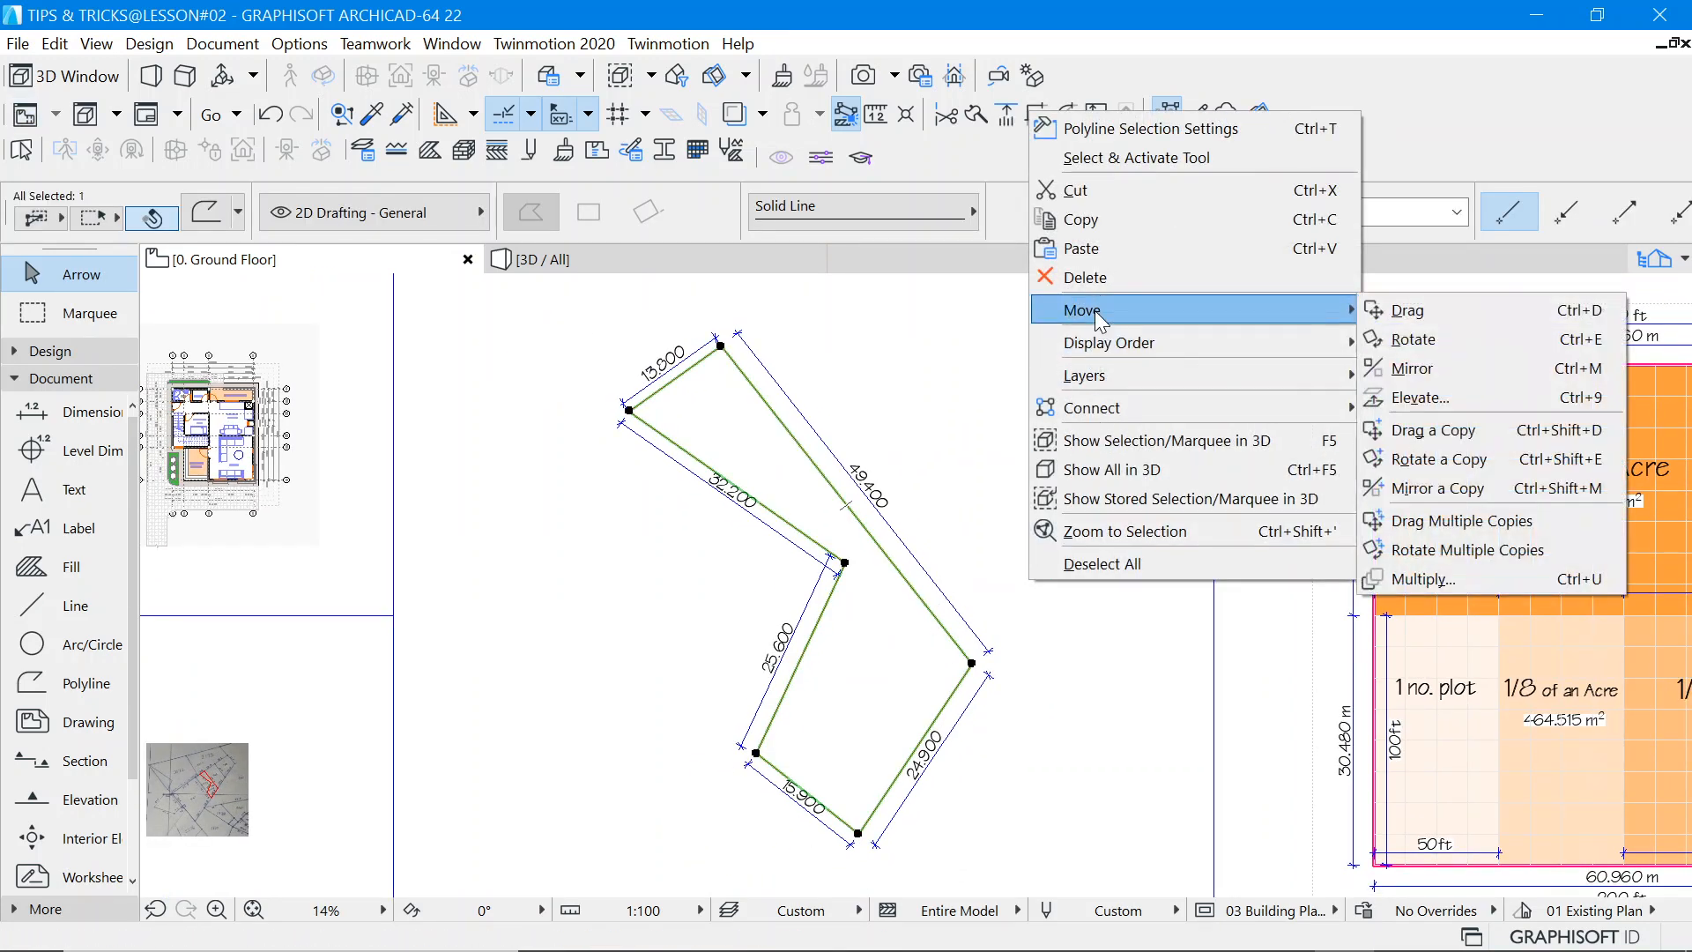
pyautogui.click(1435, 429)
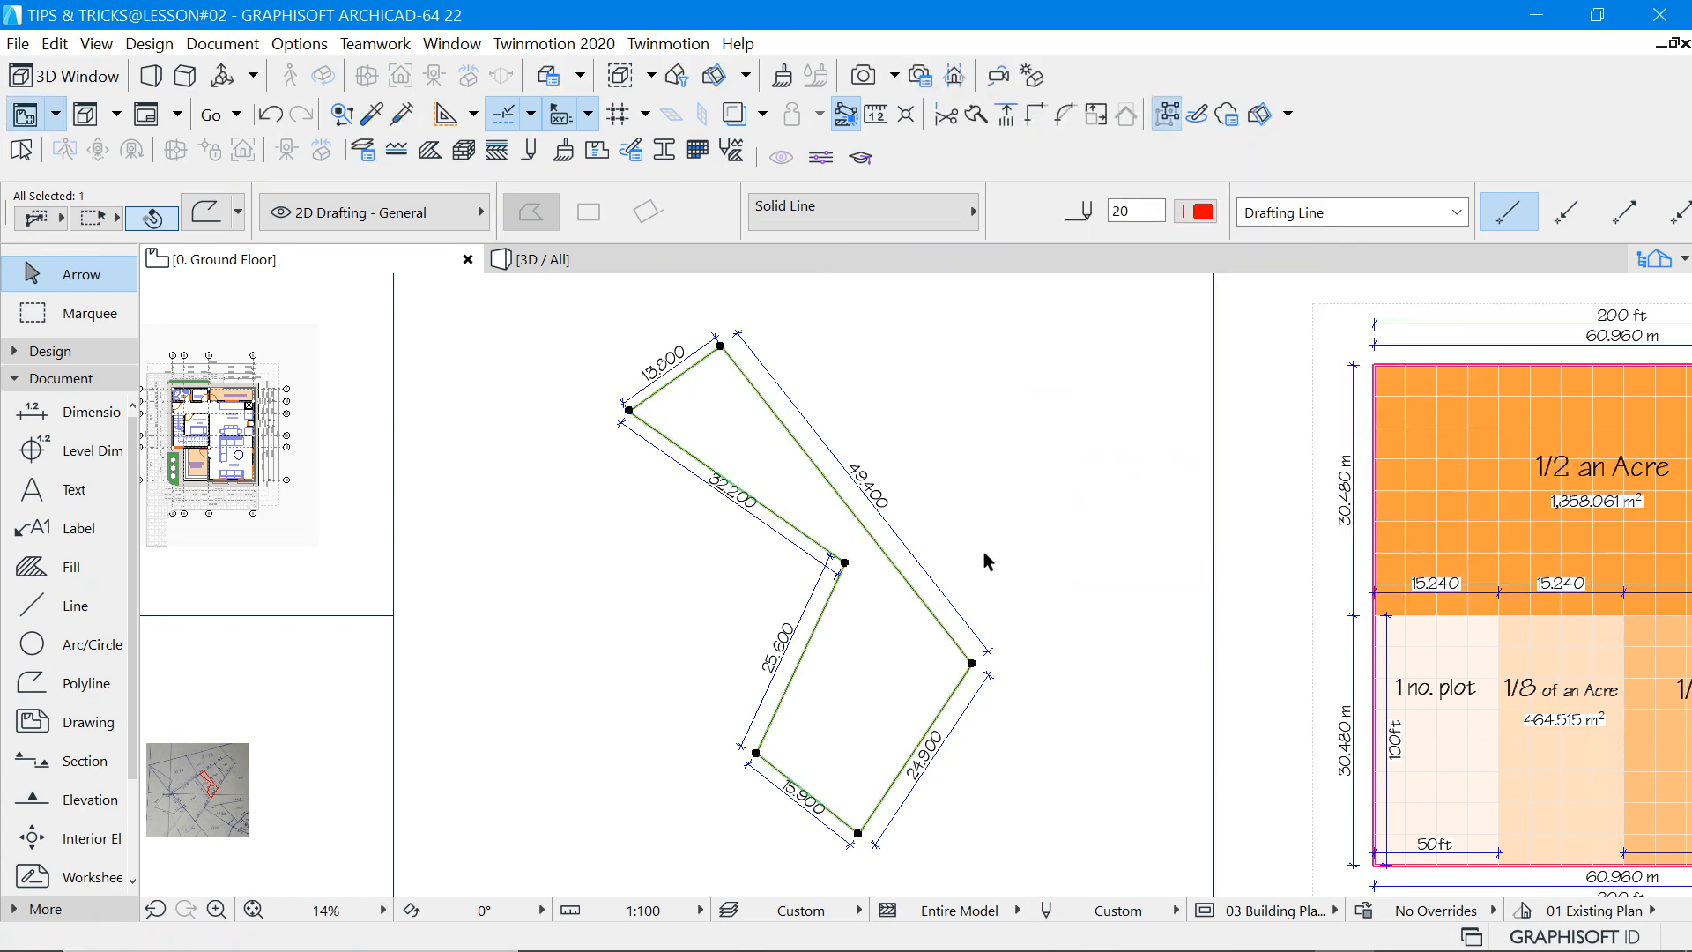
pyautogui.scroll(5, 982, 667)
pyautogui.click(936, 654)
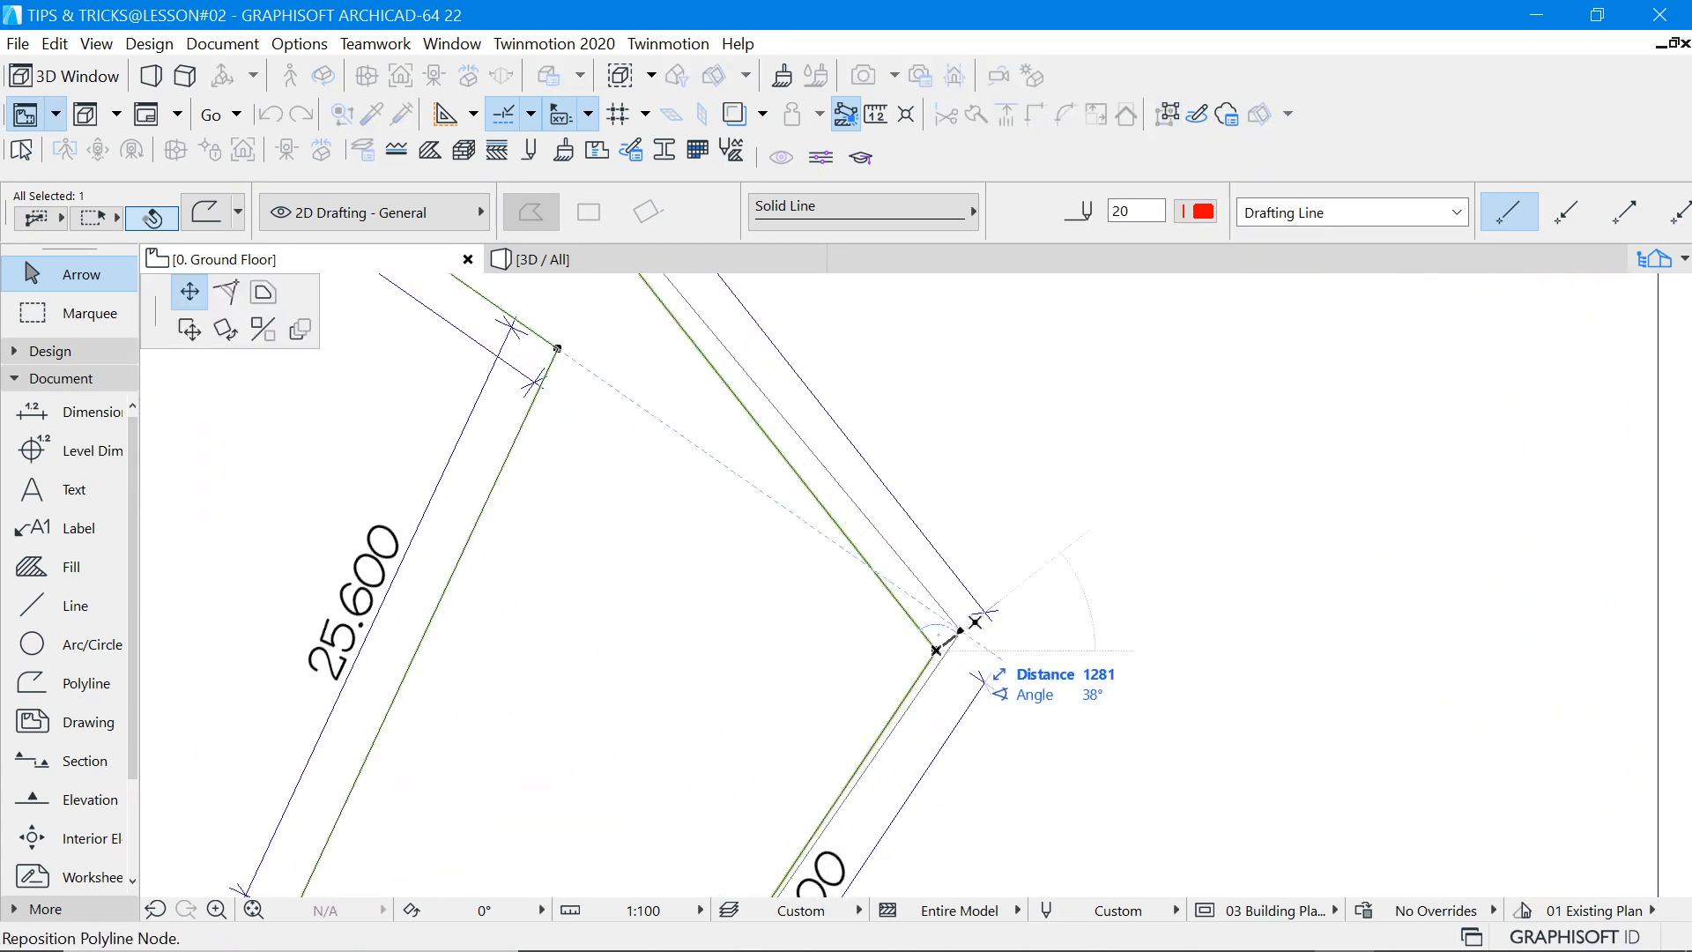
pyautogui.click(263, 291)
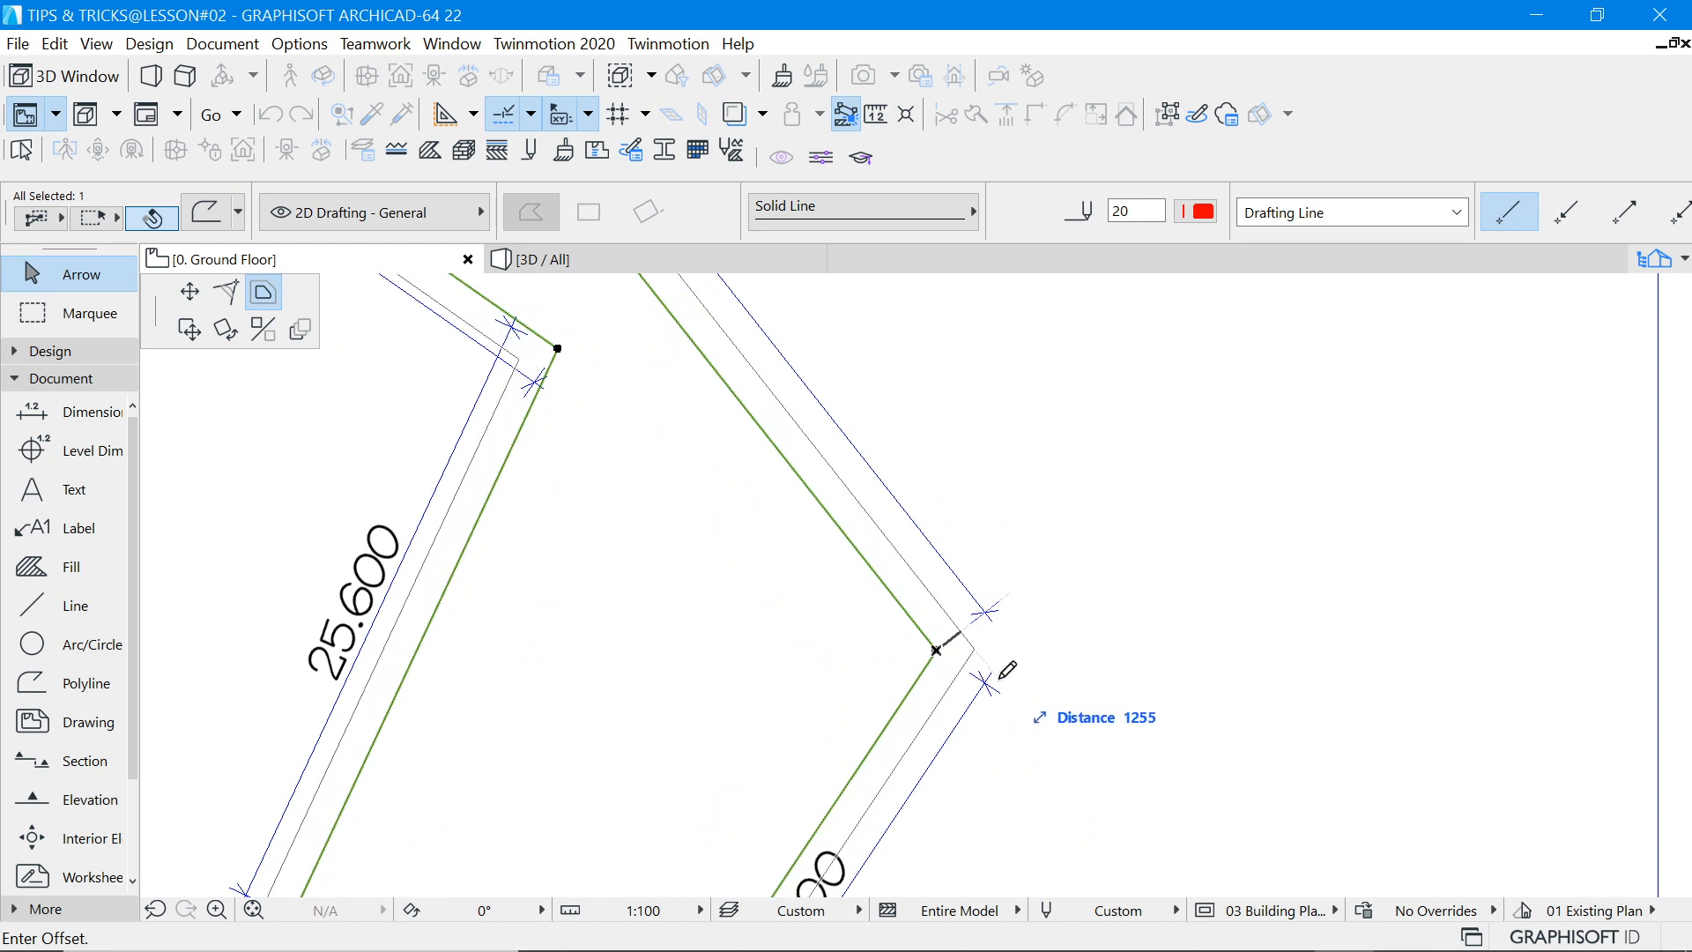
pyautogui.write('2000')
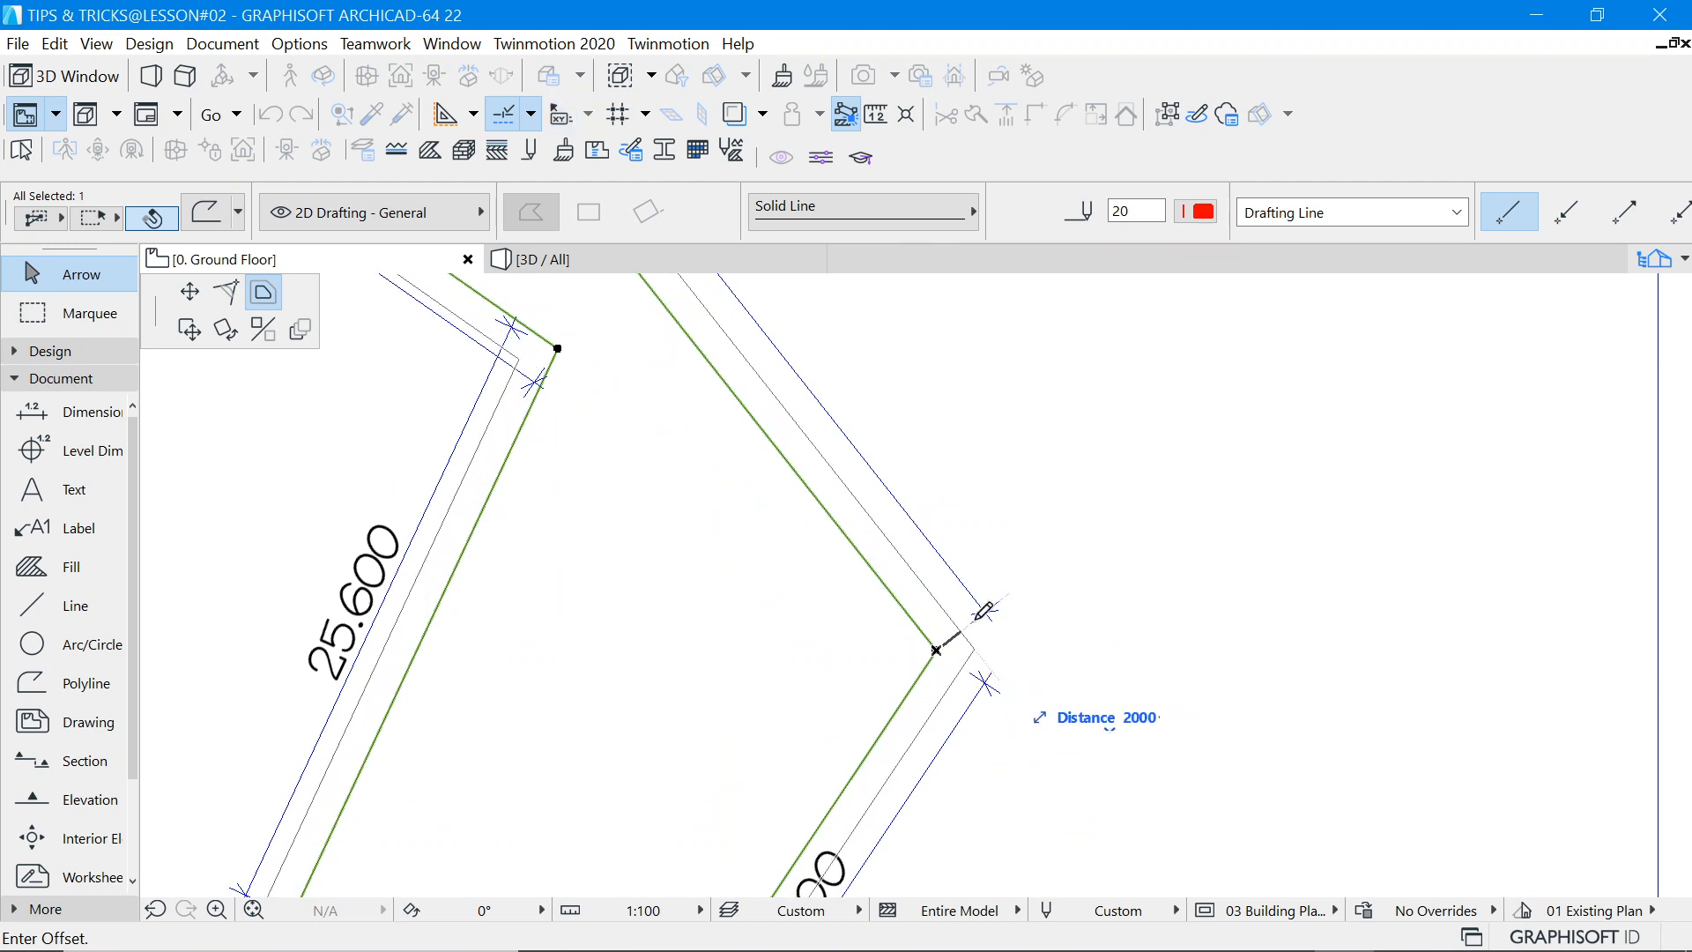
pyautogui.press('Return')
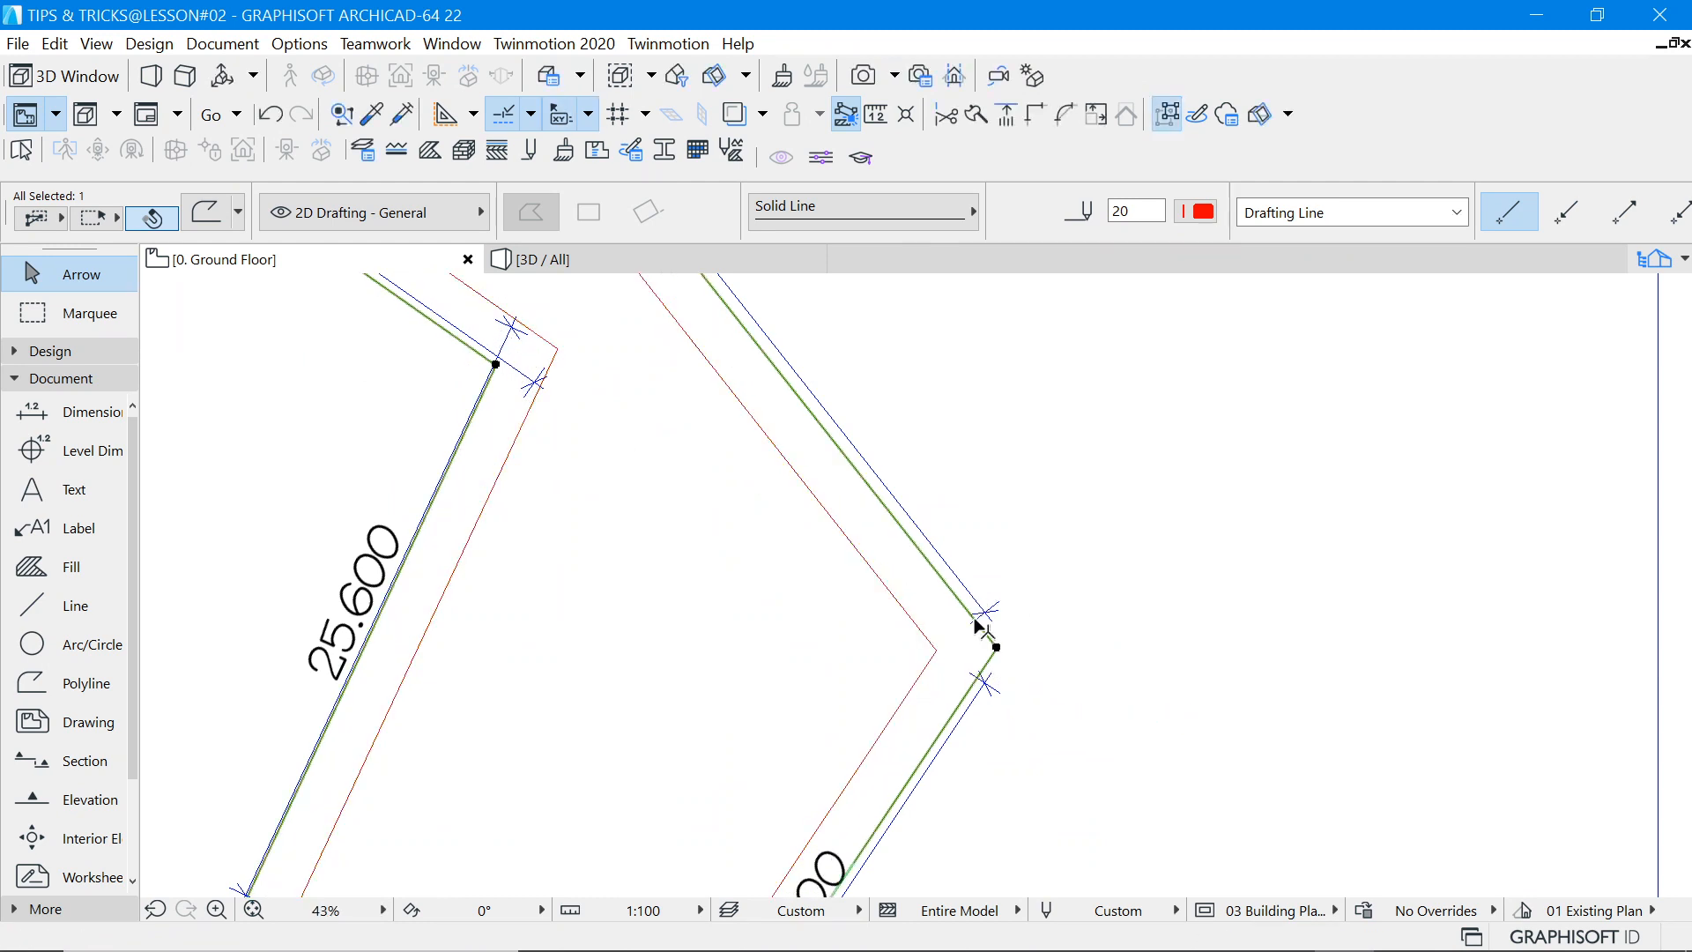
# Move the dimension line of the plot's long right side onto the new outer outline.
pyautogui.scroll(5, 941, 586)
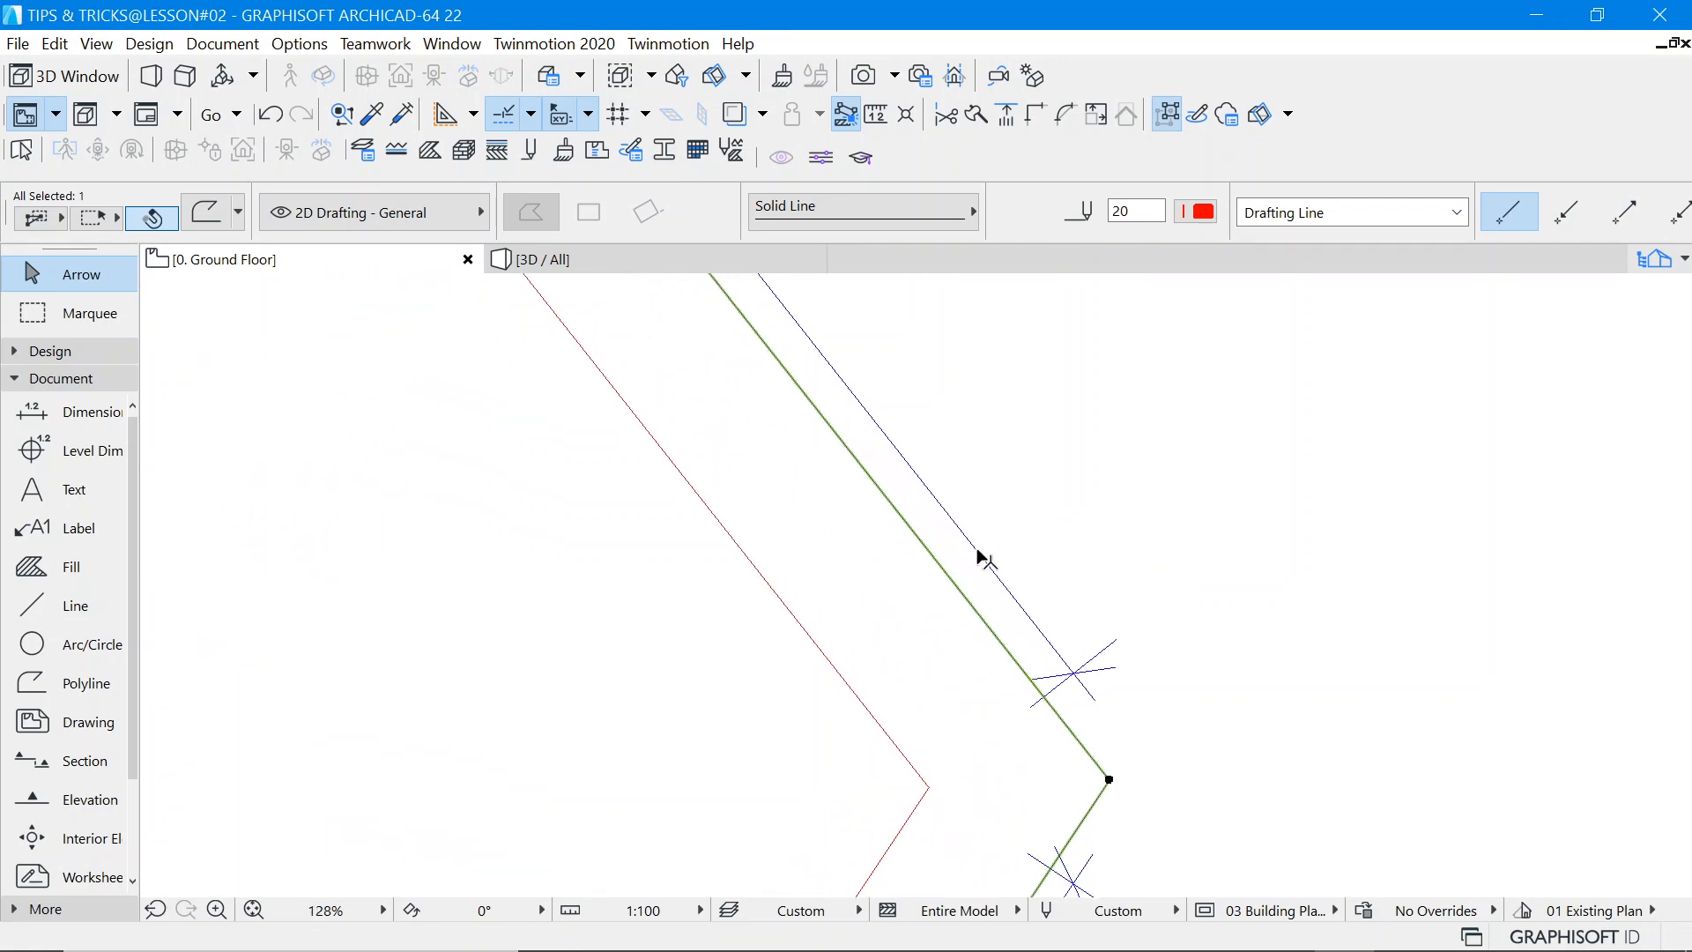
pyautogui.click(984, 559)
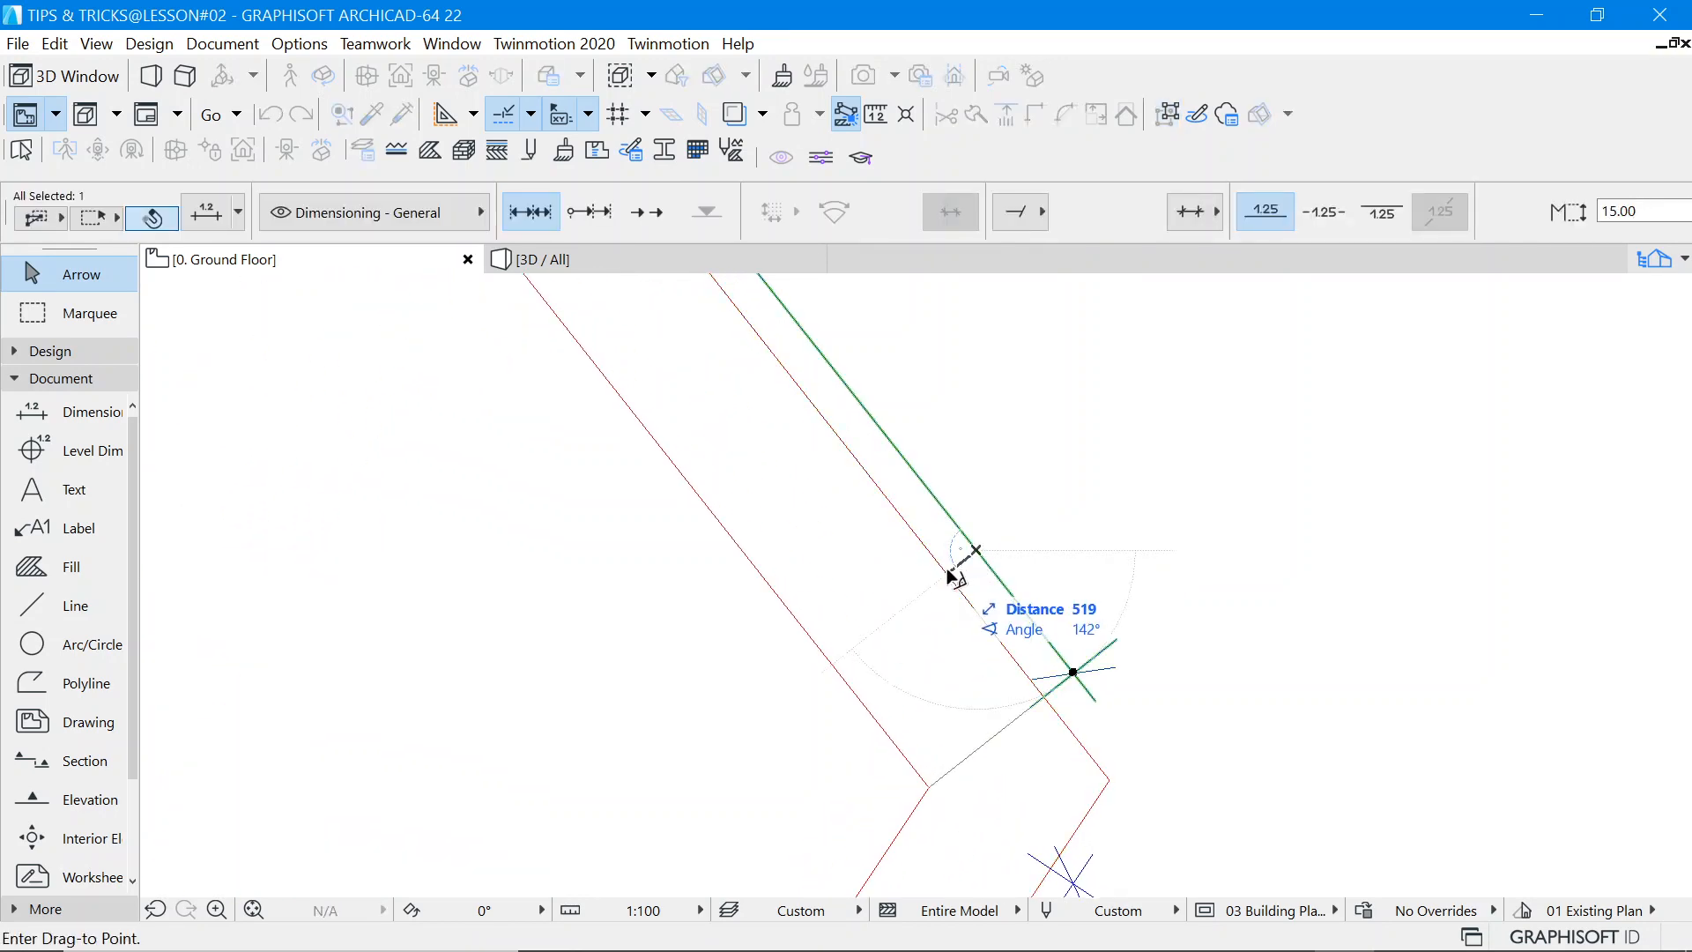
pyautogui.scroll(-5, 960, 569)
pyautogui.scroll(-4, 1008, 571)
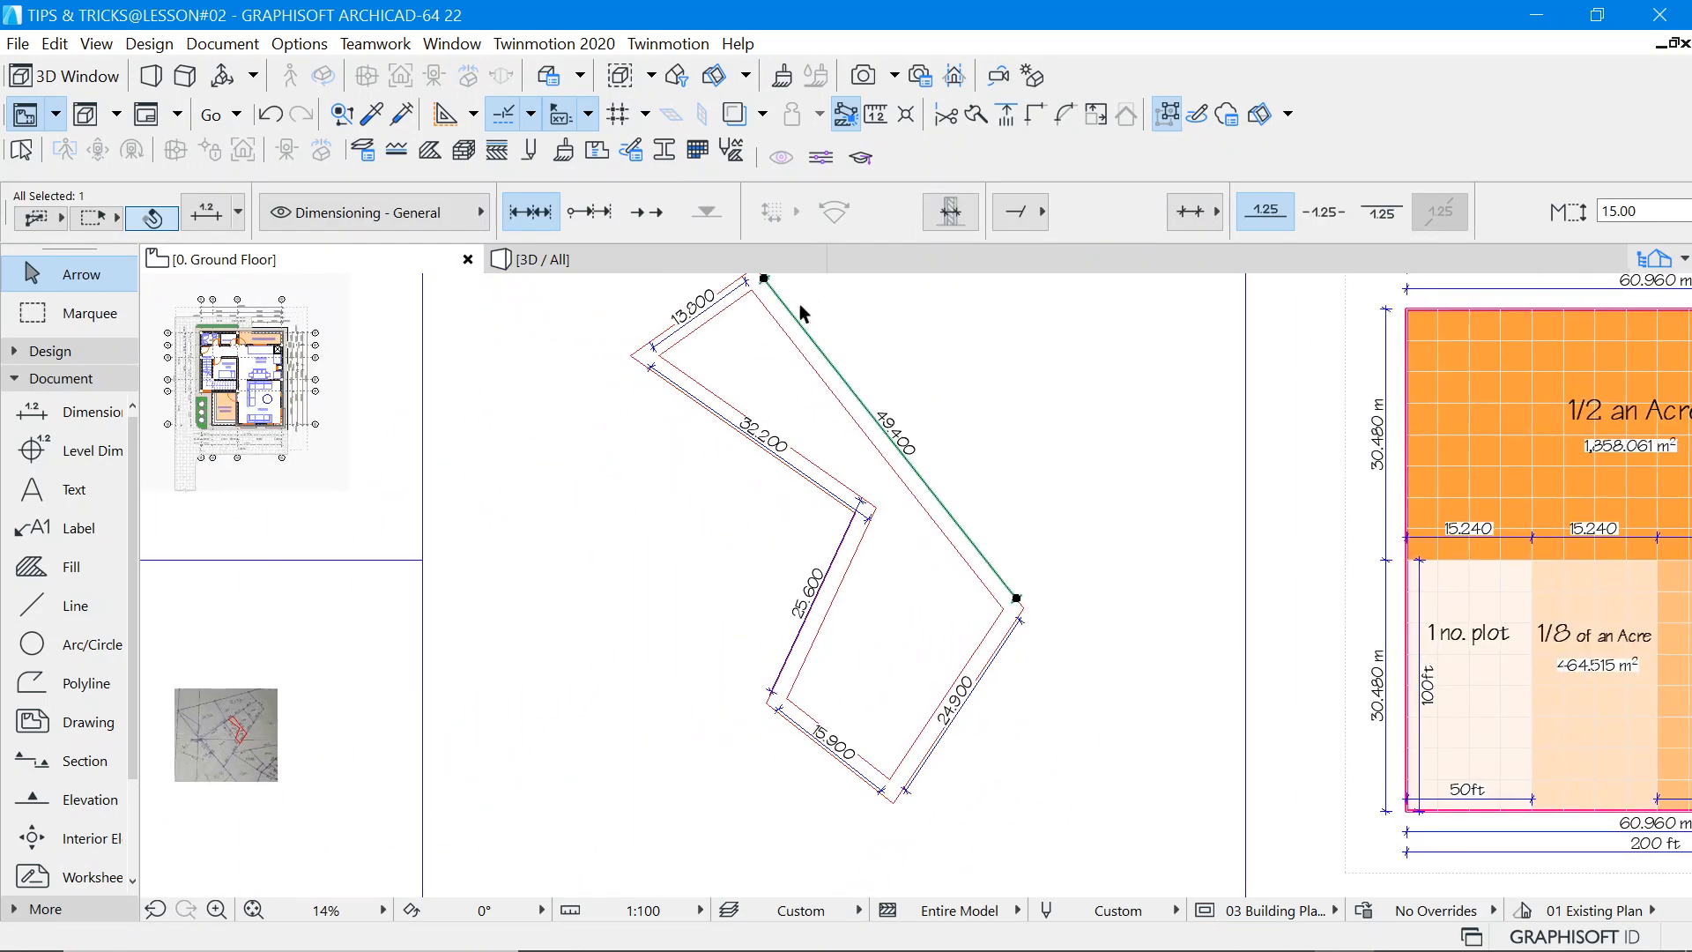
# Move the dimension line of the plot's short upper-left side onto the outer outline.
pyautogui.scroll(3, 1020, 589)
pyautogui.scroll(5, 722, 397)
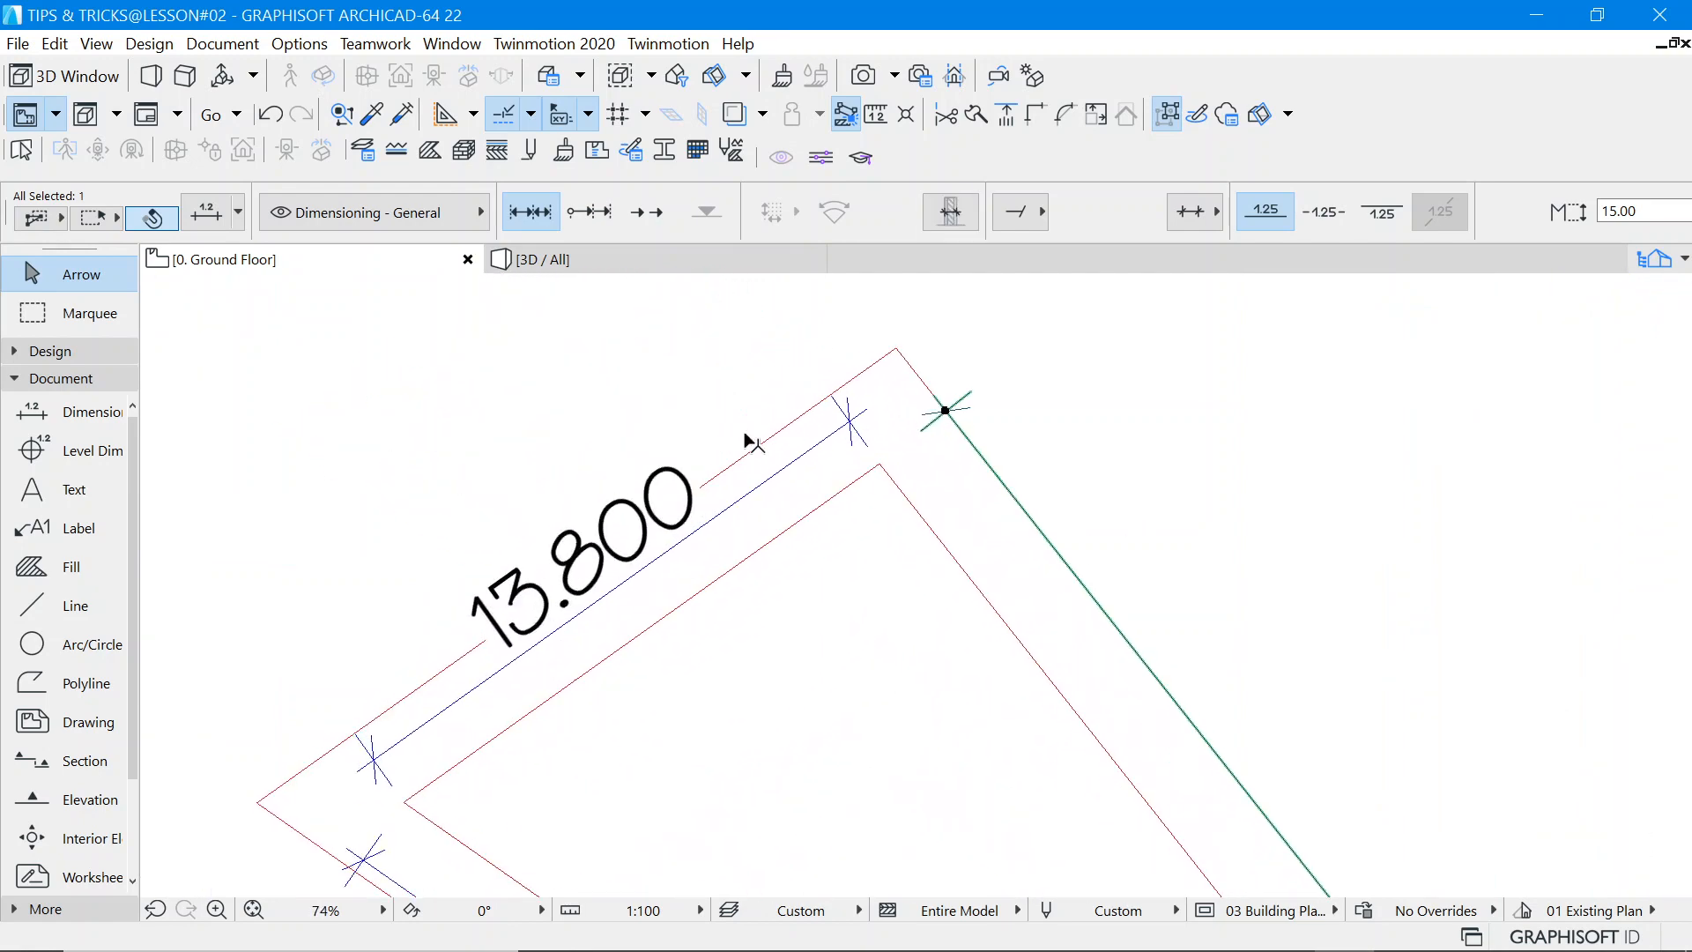
pyautogui.click(752, 493)
pyautogui.scroll(-5, 751, 489)
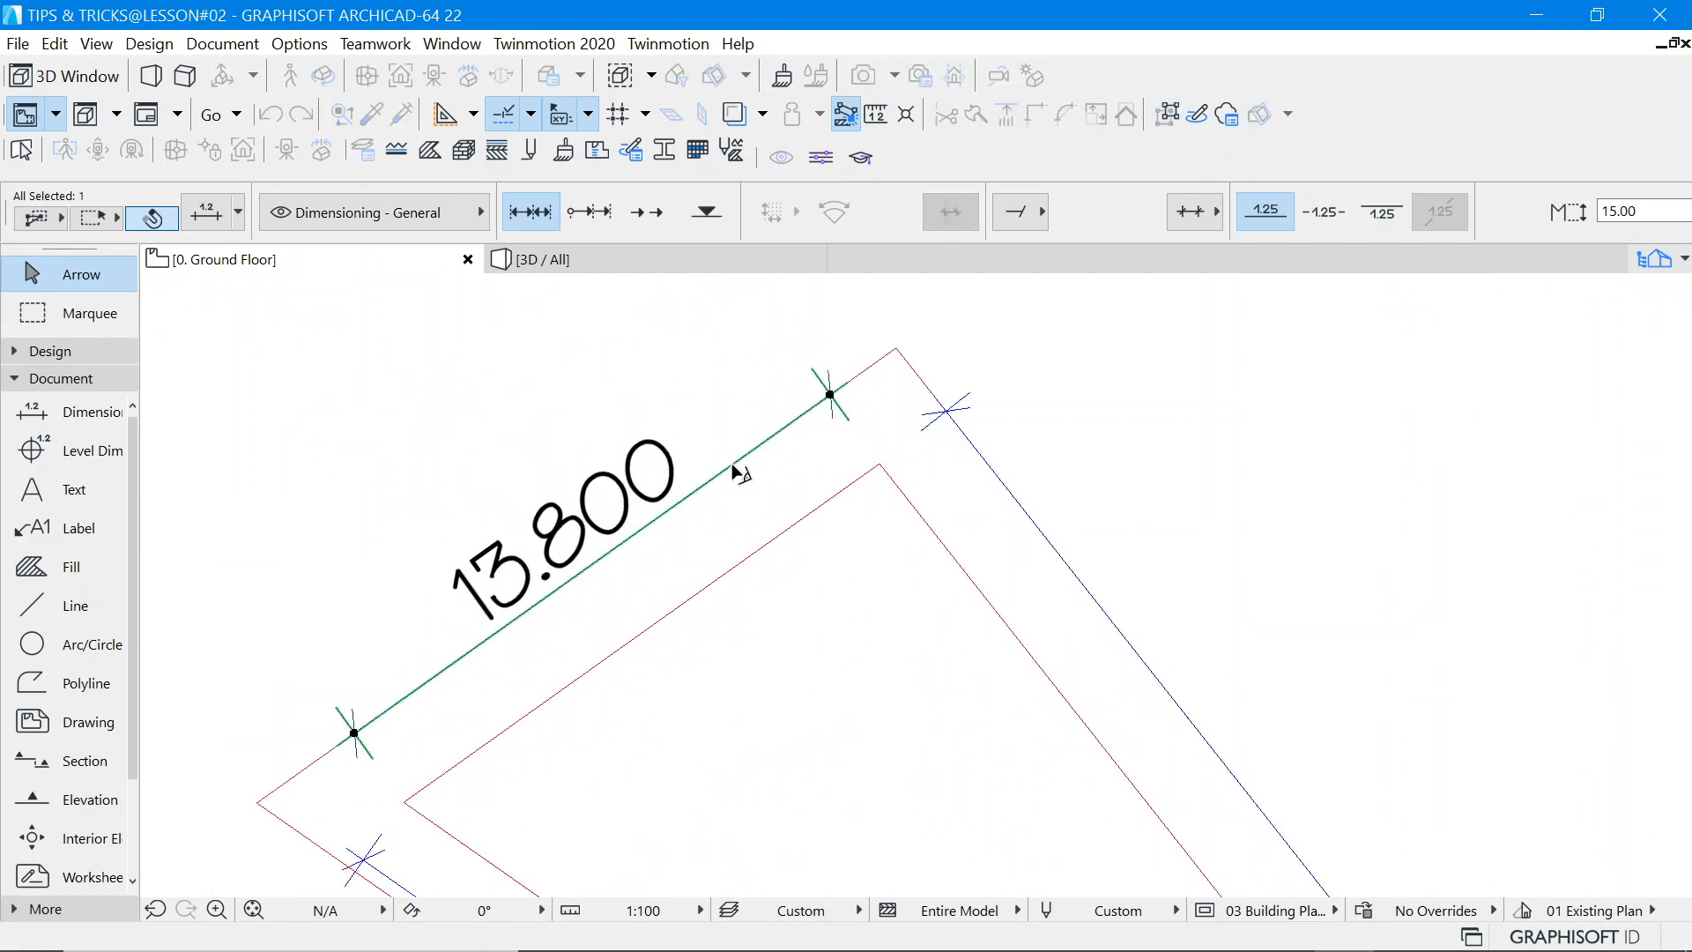
pyautogui.scroll(-3, 718, 566)
# Place the text of the 32.200 dimension below its line and move that dimension onto the outer outline.
pyautogui.scroll(6, 717, 578)
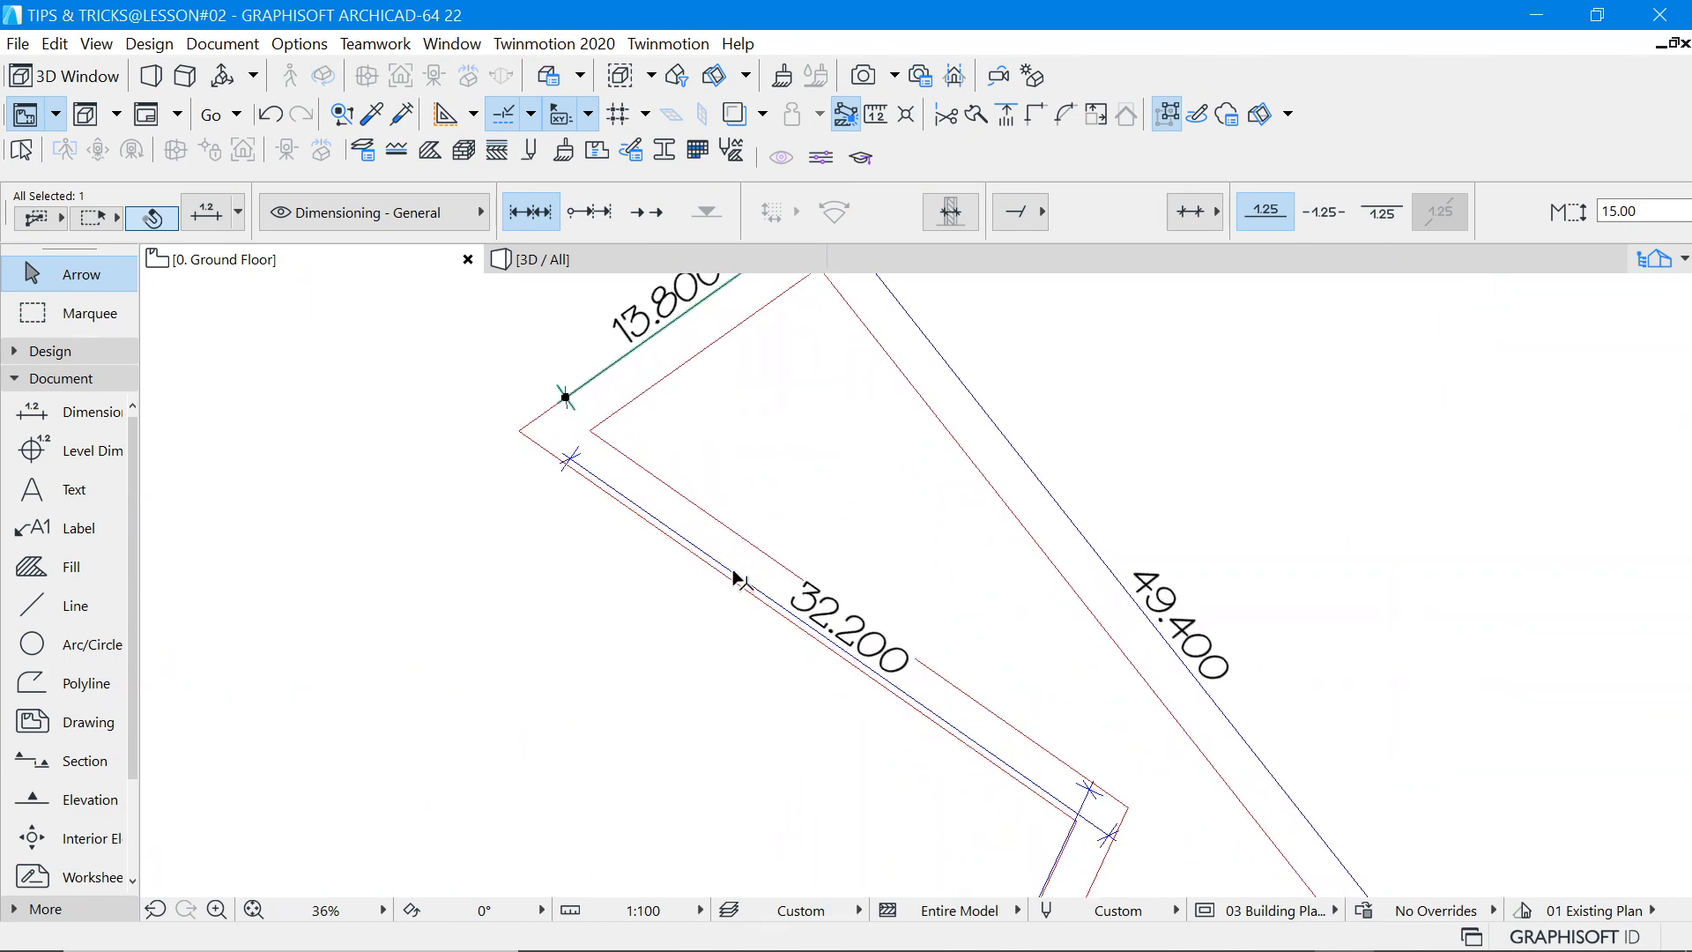
pyautogui.click(737, 569)
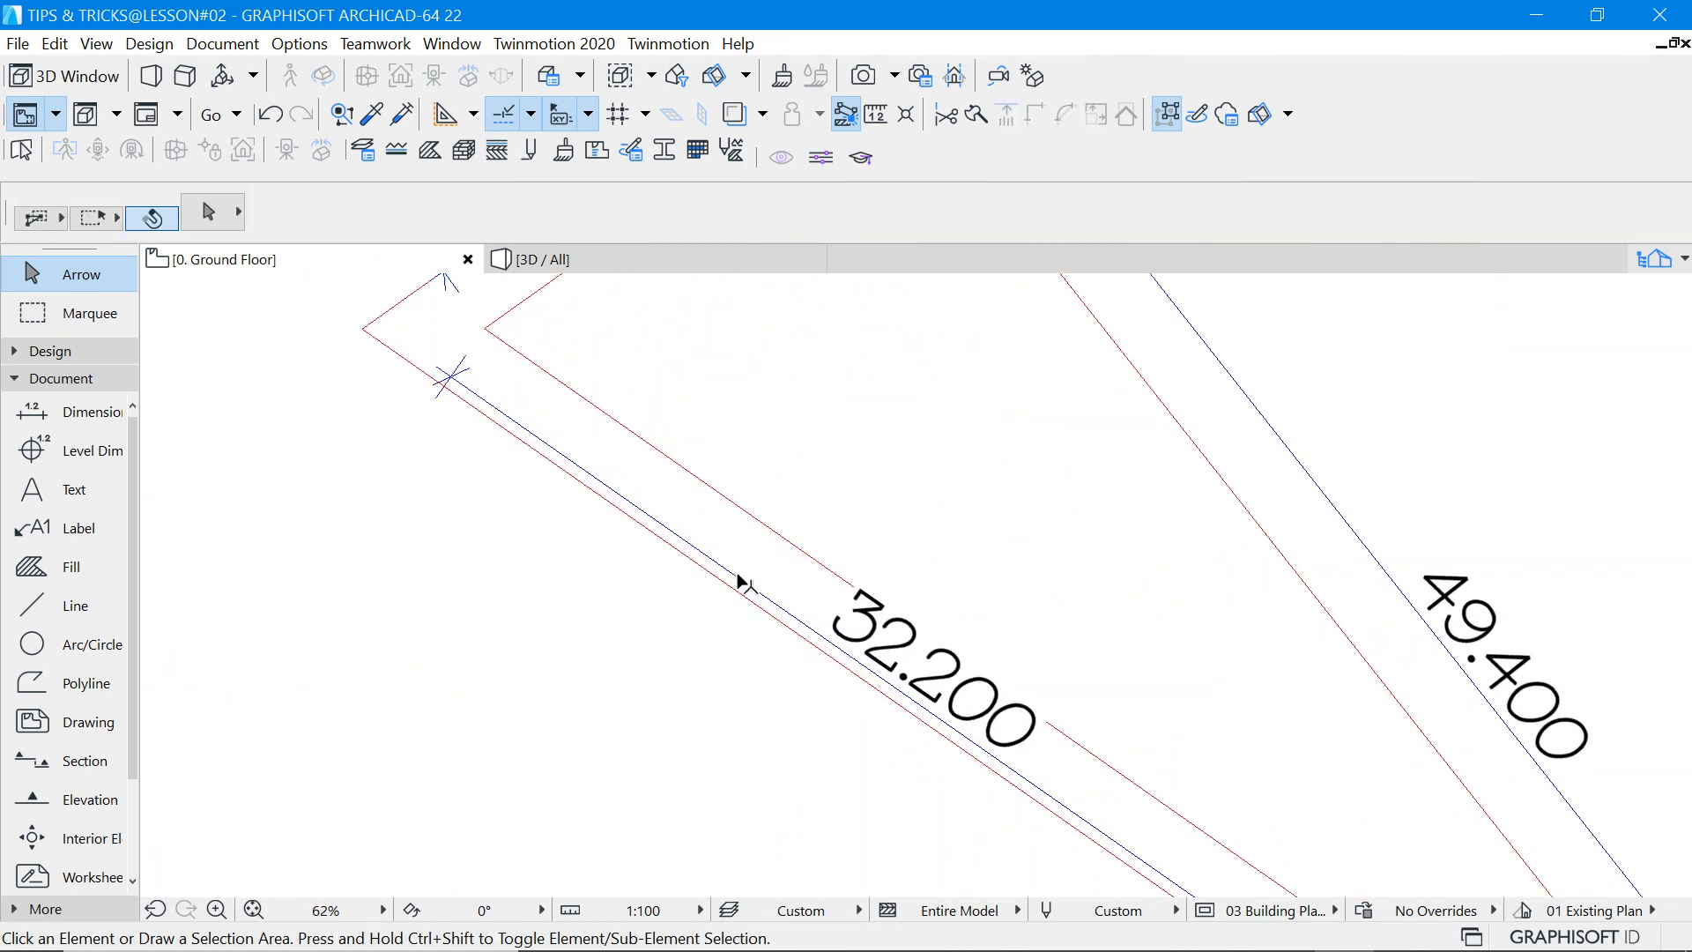
pyautogui.click(739, 577)
pyautogui.click(1381, 213)
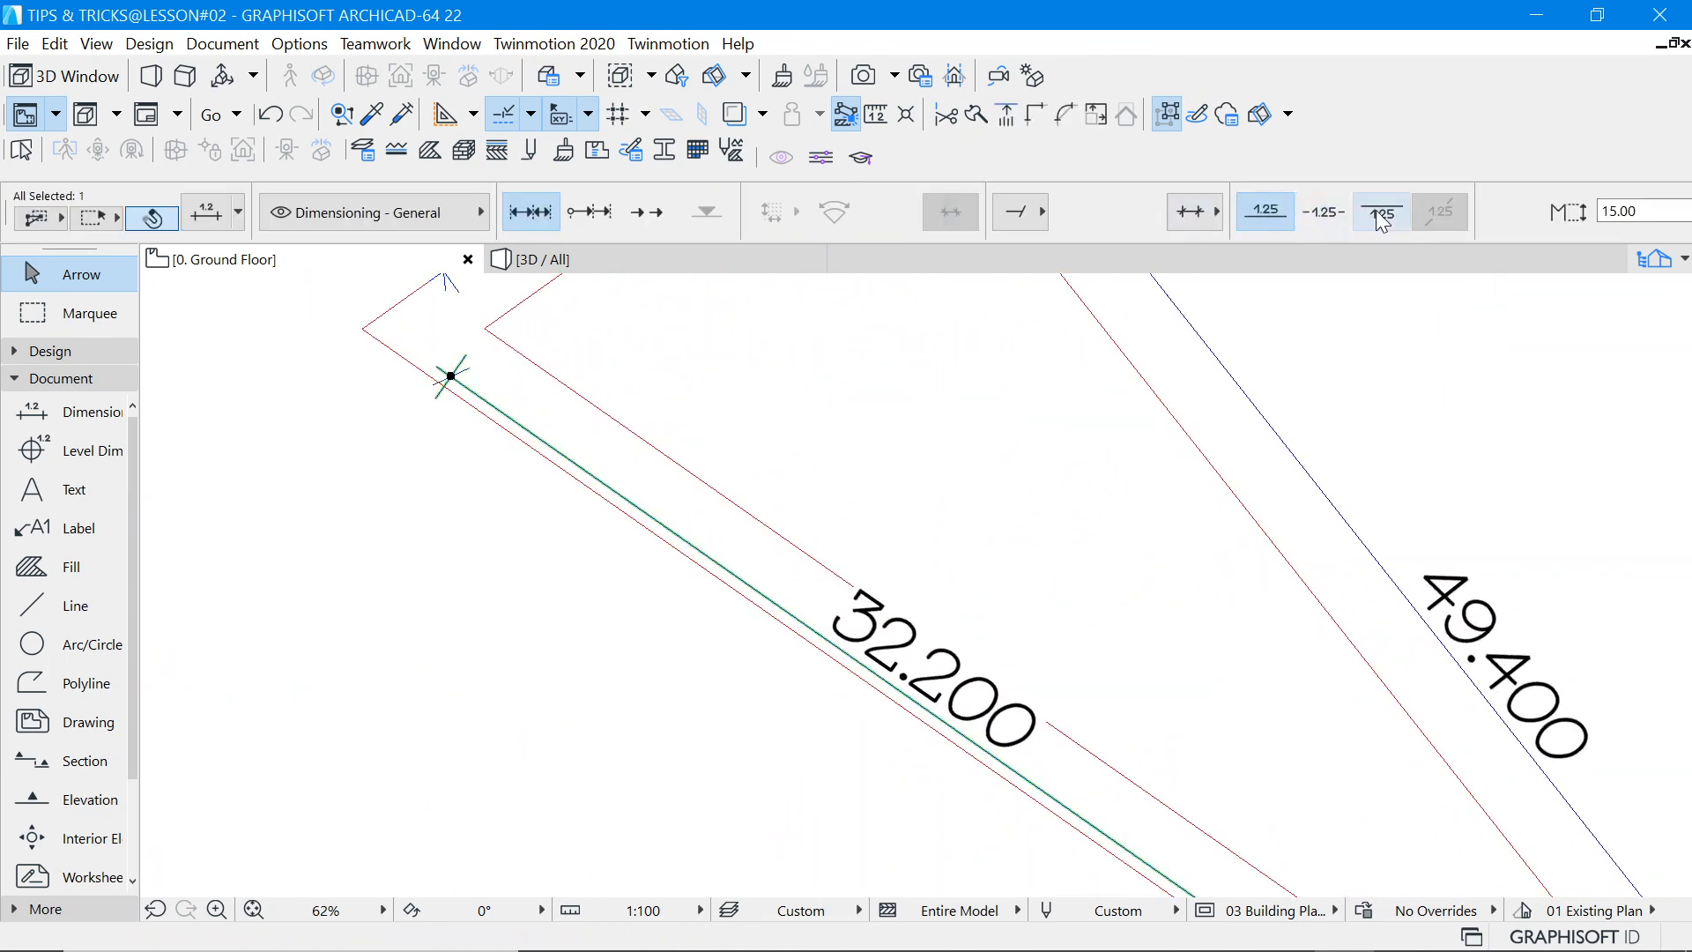
pyautogui.scroll(3, 673, 595)
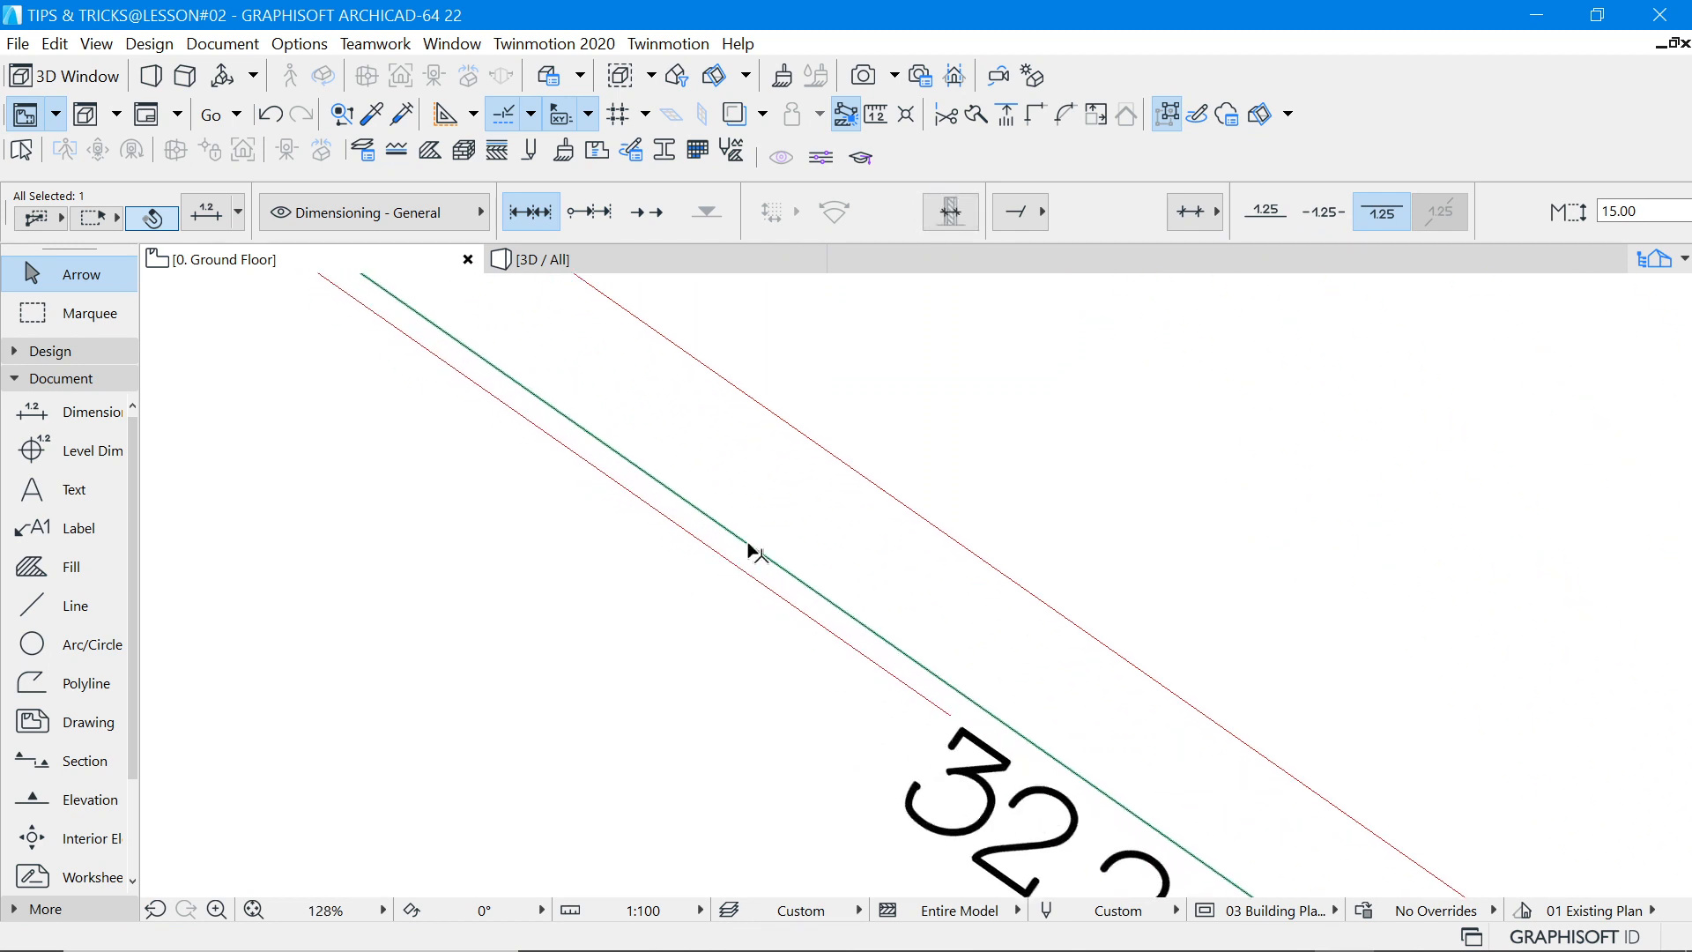
pyautogui.click(749, 553)
pyautogui.click(738, 568)
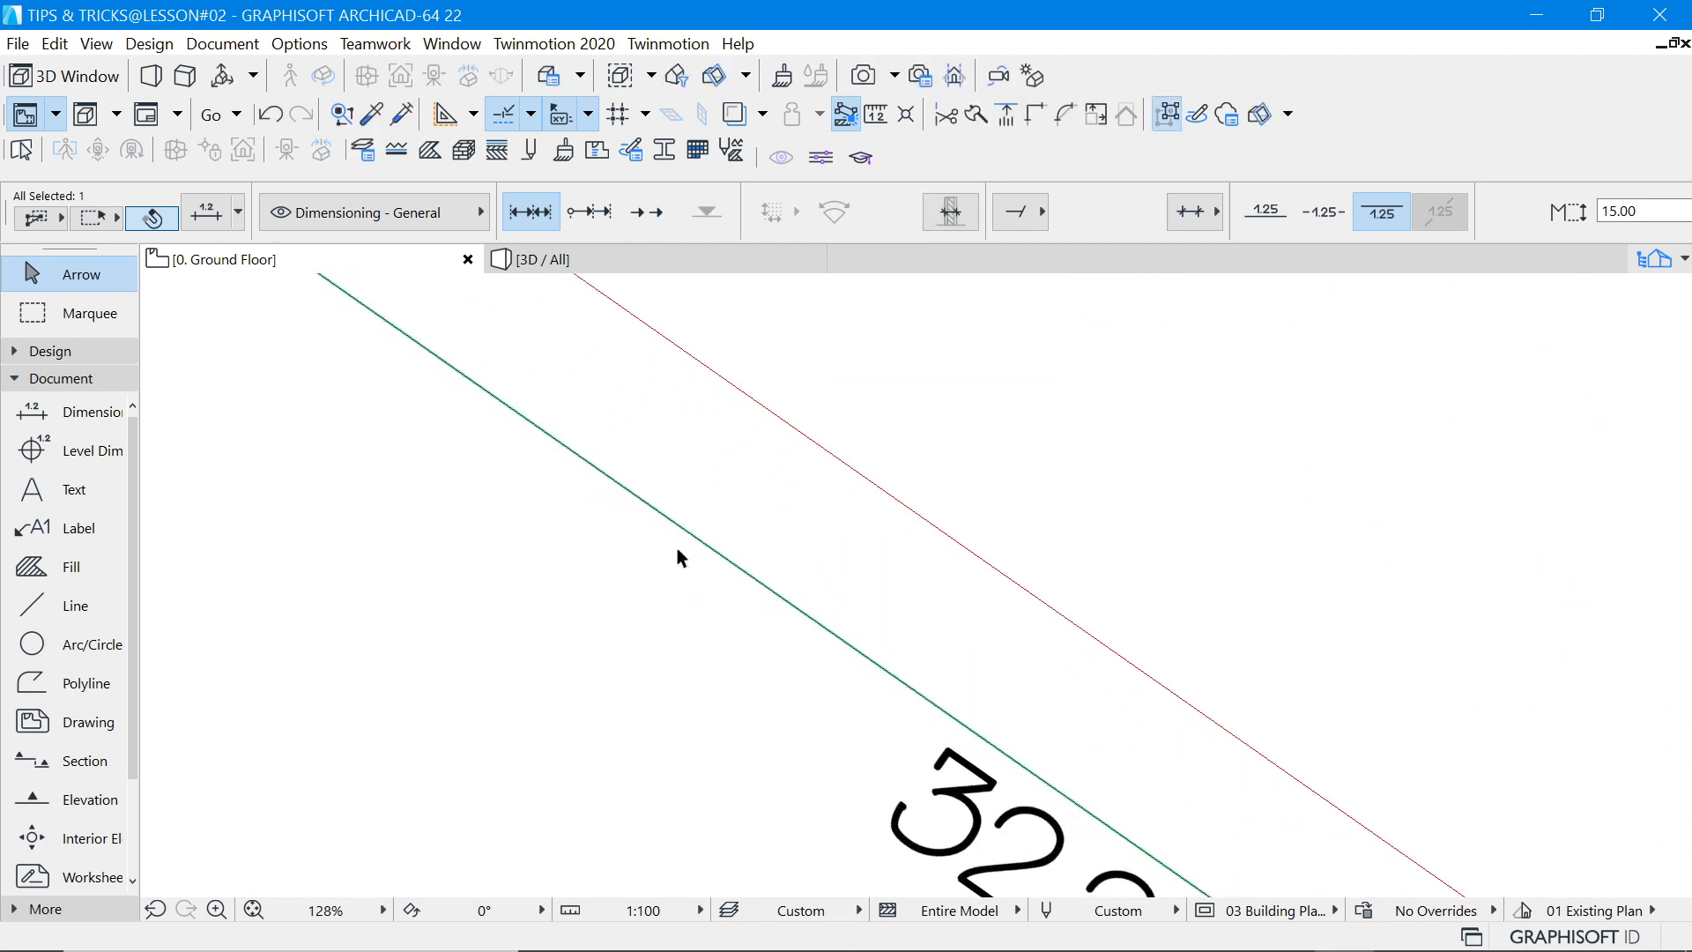
# Move the dimension line of the plot's lower-left 25.600 side onto the outer outline.
pyautogui.scroll(-5, 613, 519)
pyautogui.scroll(4, 775, 520)
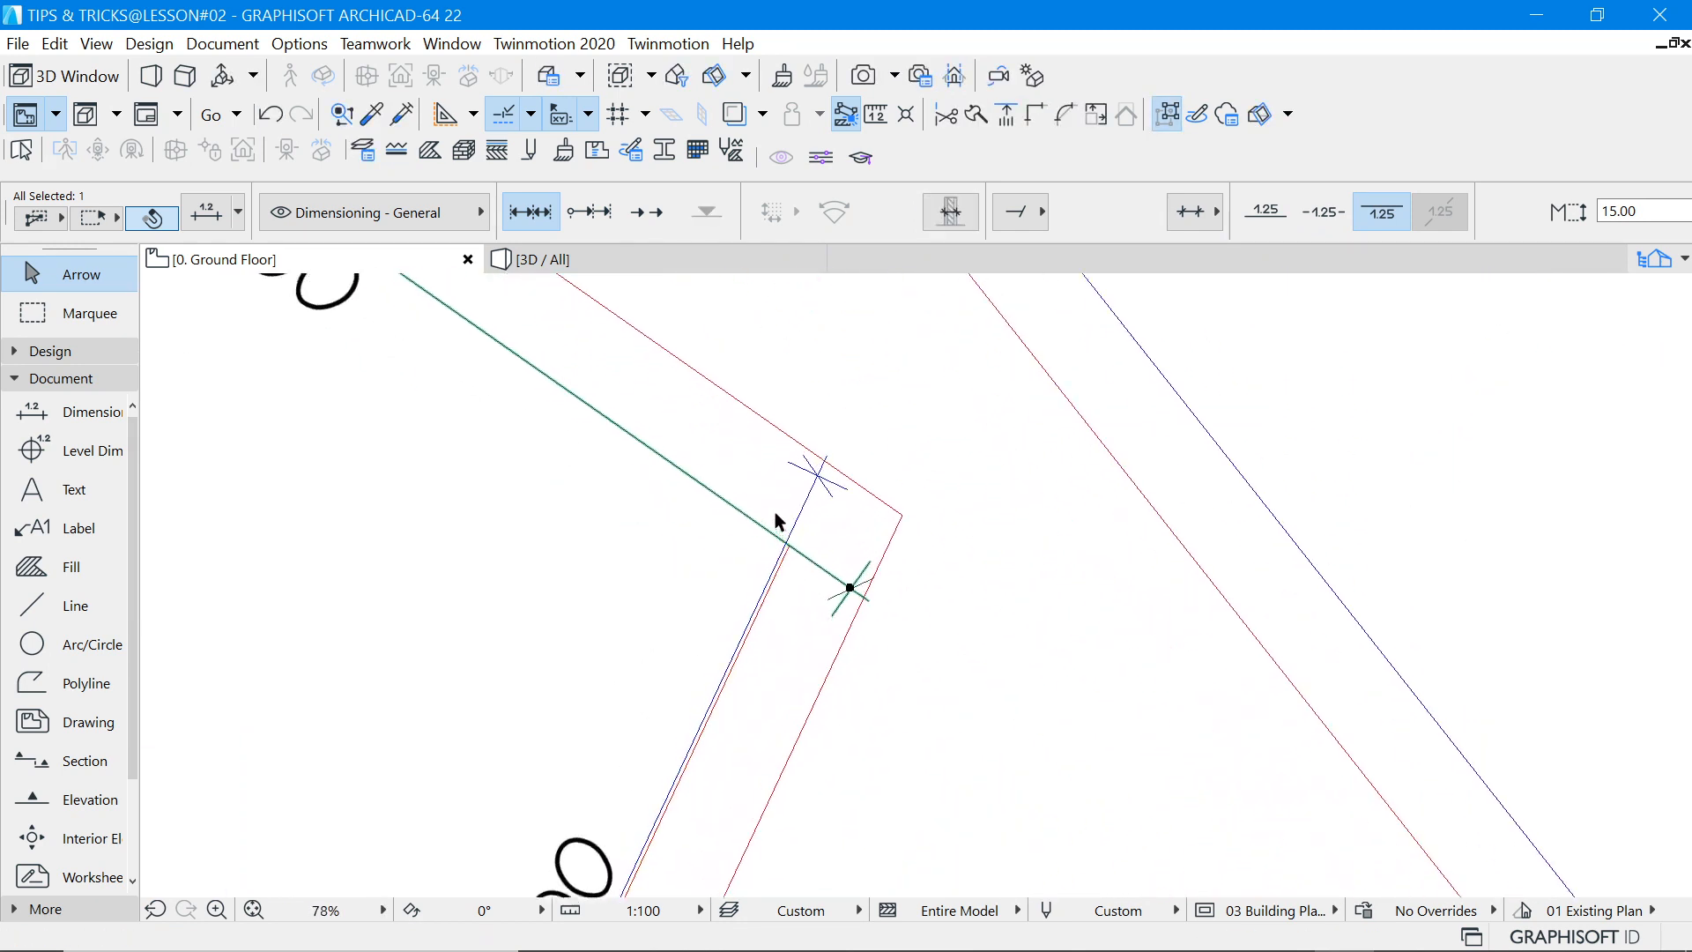
pyautogui.scroll(5, 789, 547)
pyautogui.scroll(3, 749, 600)
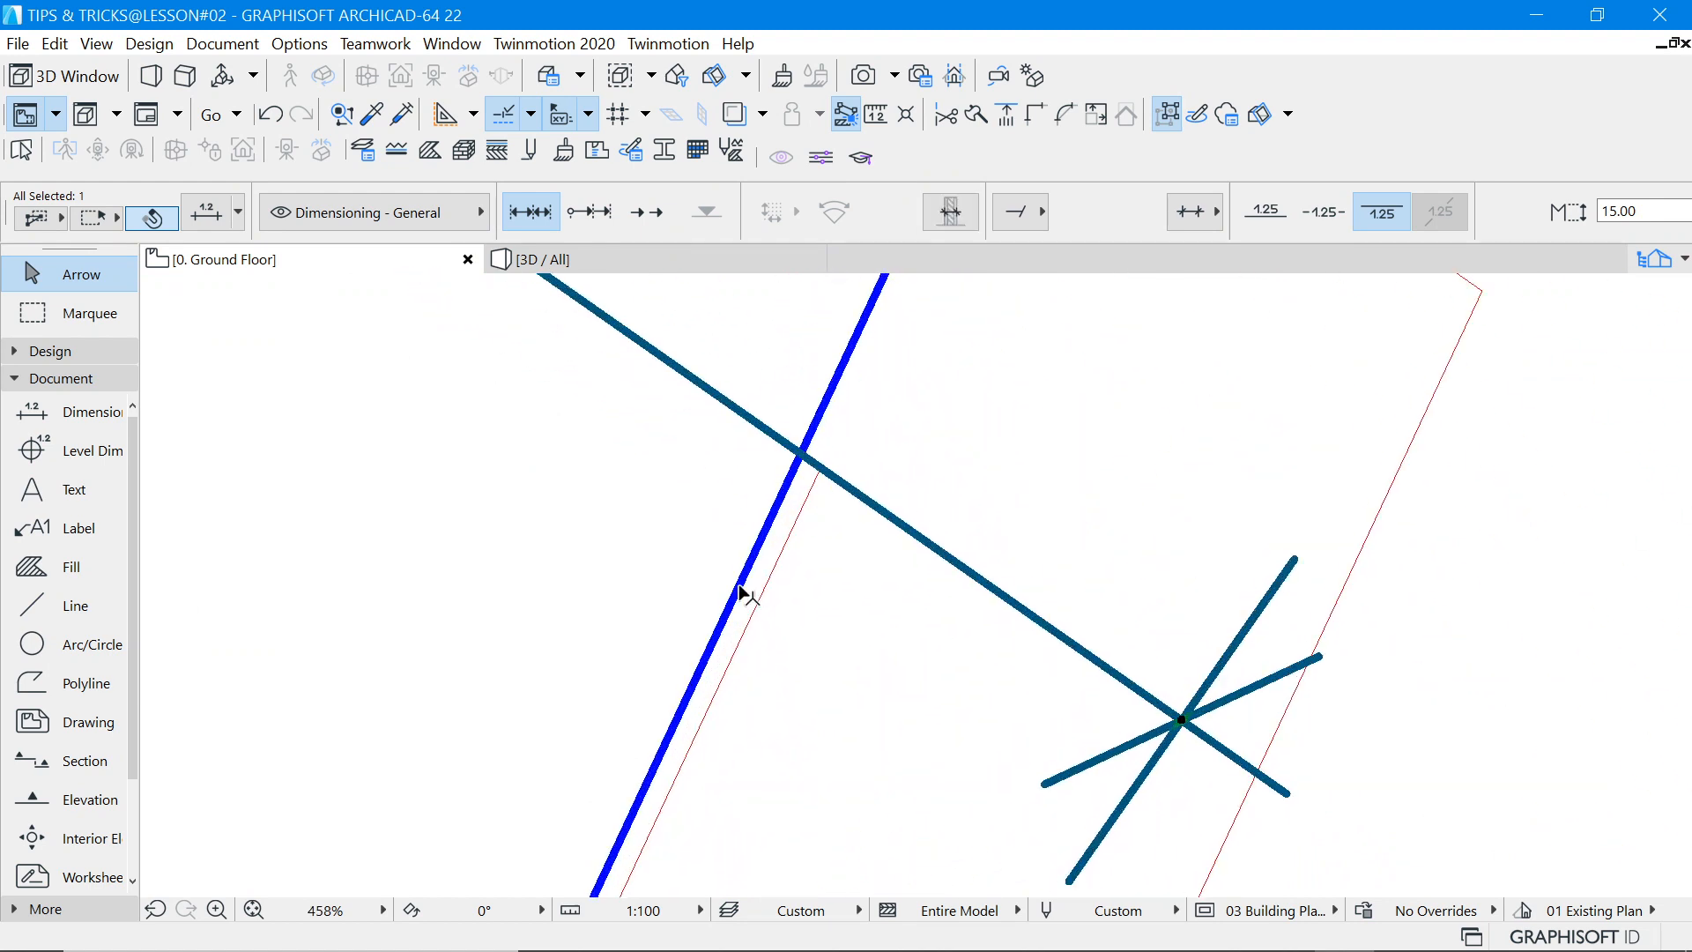
pyautogui.click(741, 589)
pyautogui.moveTo(738, 587)
pyautogui.mouseDown()
pyautogui.moveTo(775, 607)
pyautogui.moveTo(761, 598)
pyautogui.mouseUp()
pyautogui.scroll(-12, 754, 500)
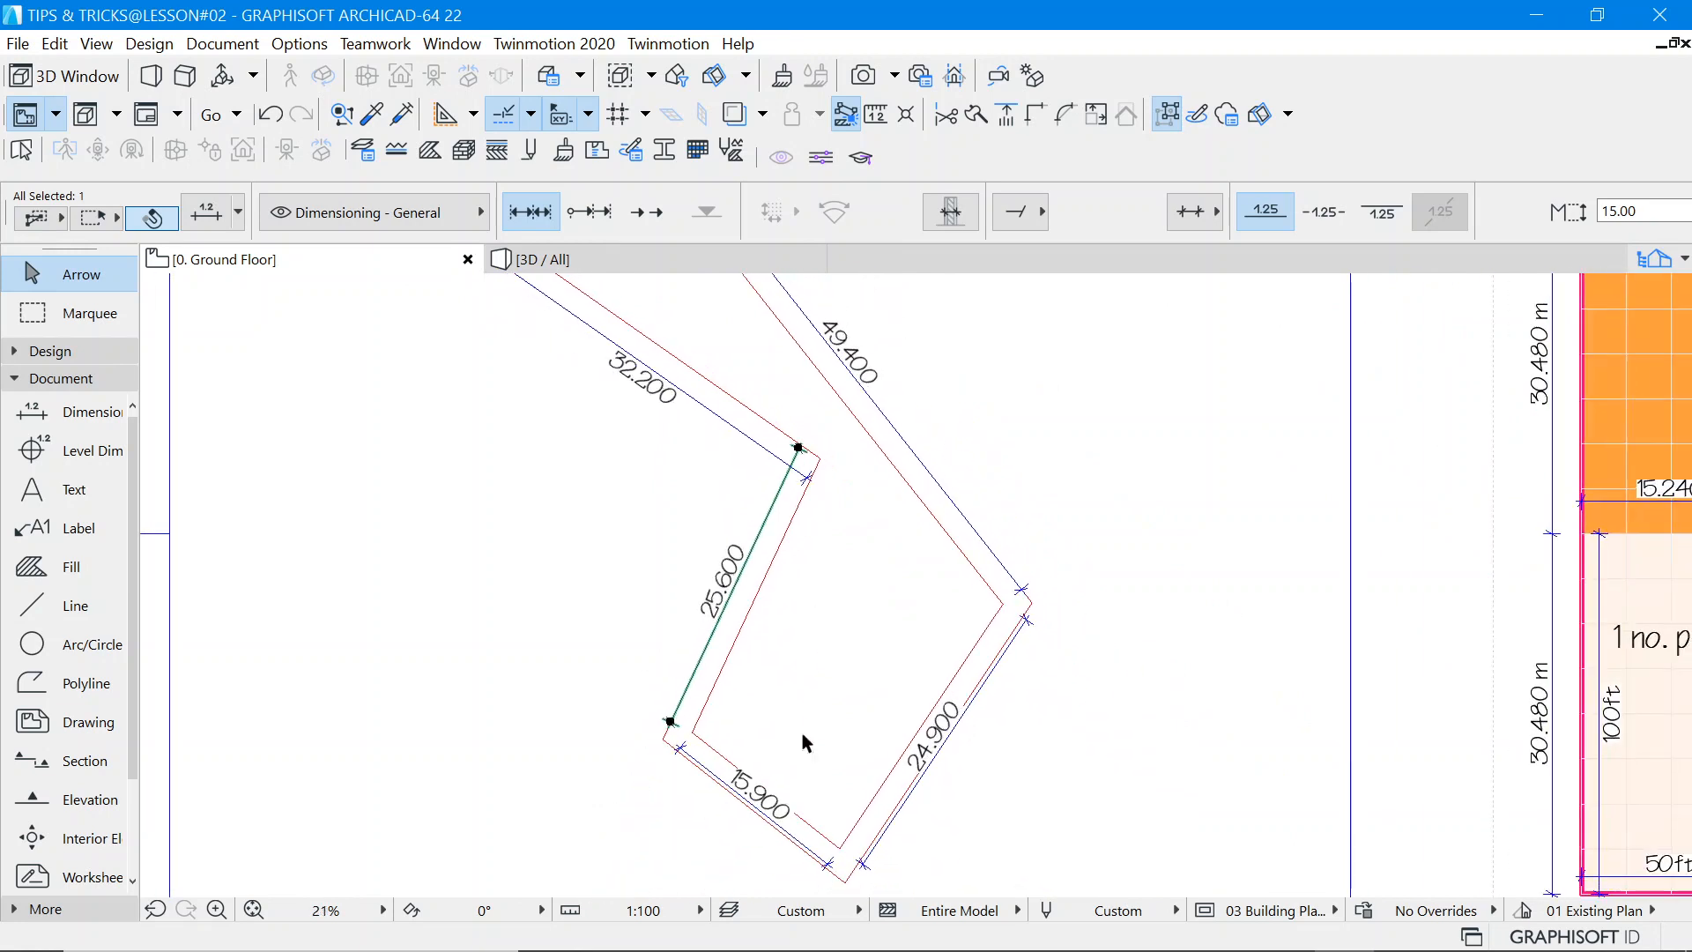
# Place the text of the plot's bottom 15.900 dimension below its line and move that dimension onto the outer outline.
pyautogui.scroll(7, 723, 705)
pyautogui.click(701, 633)
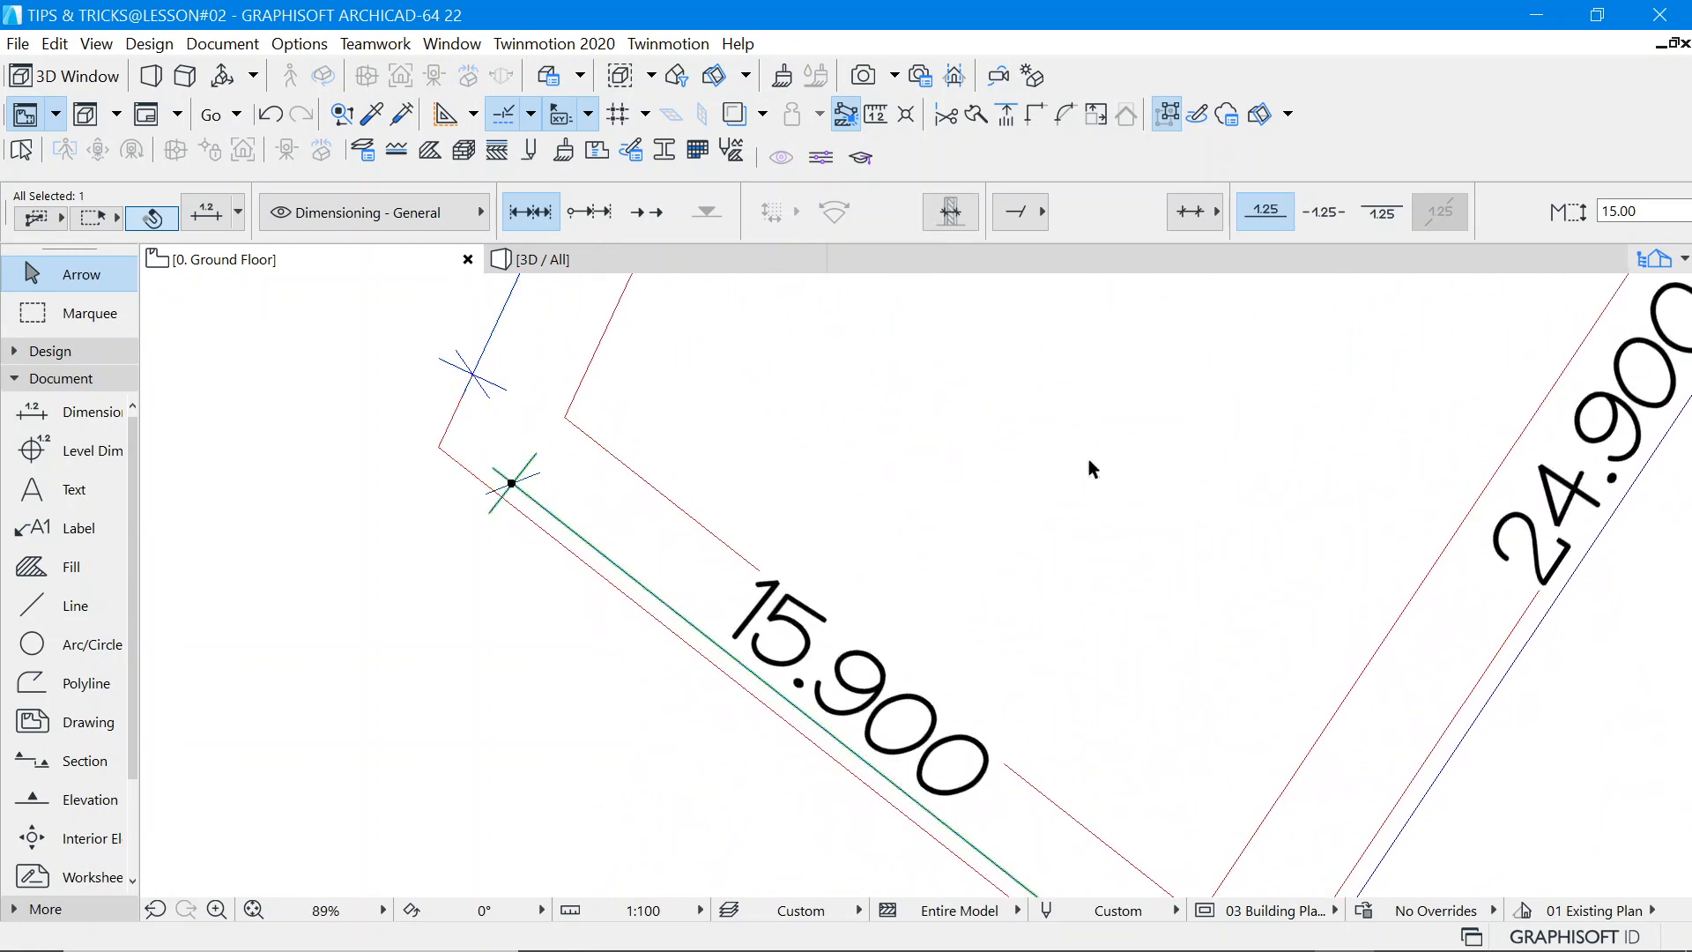
pyautogui.click(1382, 213)
pyautogui.scroll(2, 672, 553)
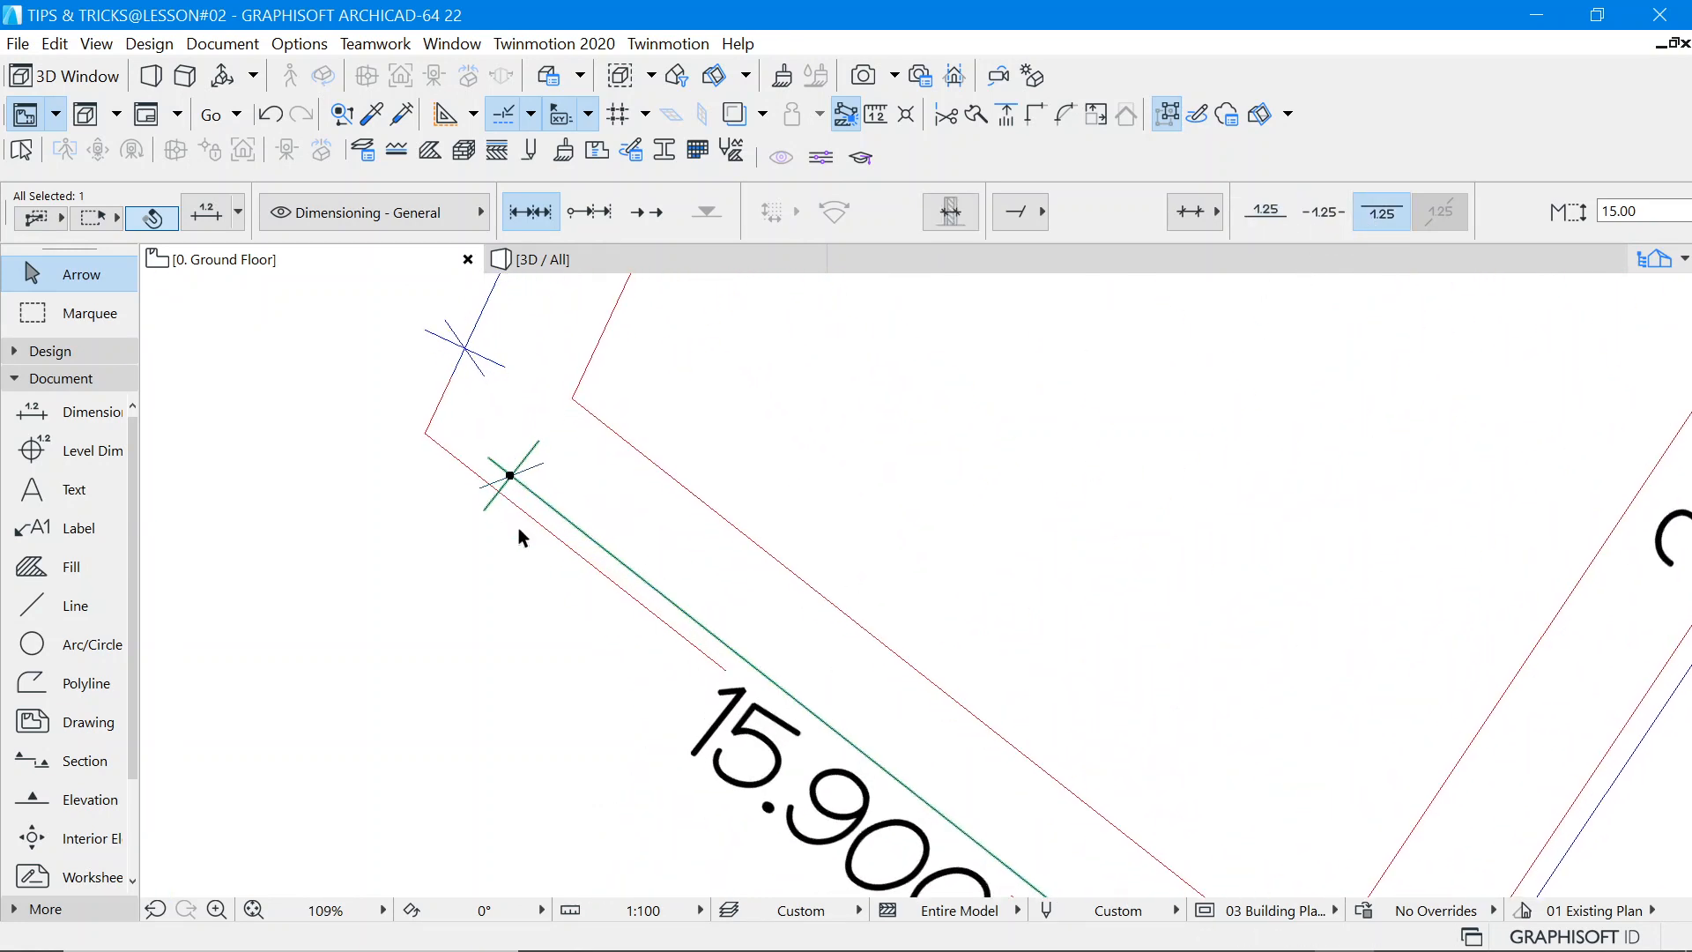
pyautogui.scroll(4, 519, 527)
pyautogui.click(610, 506)
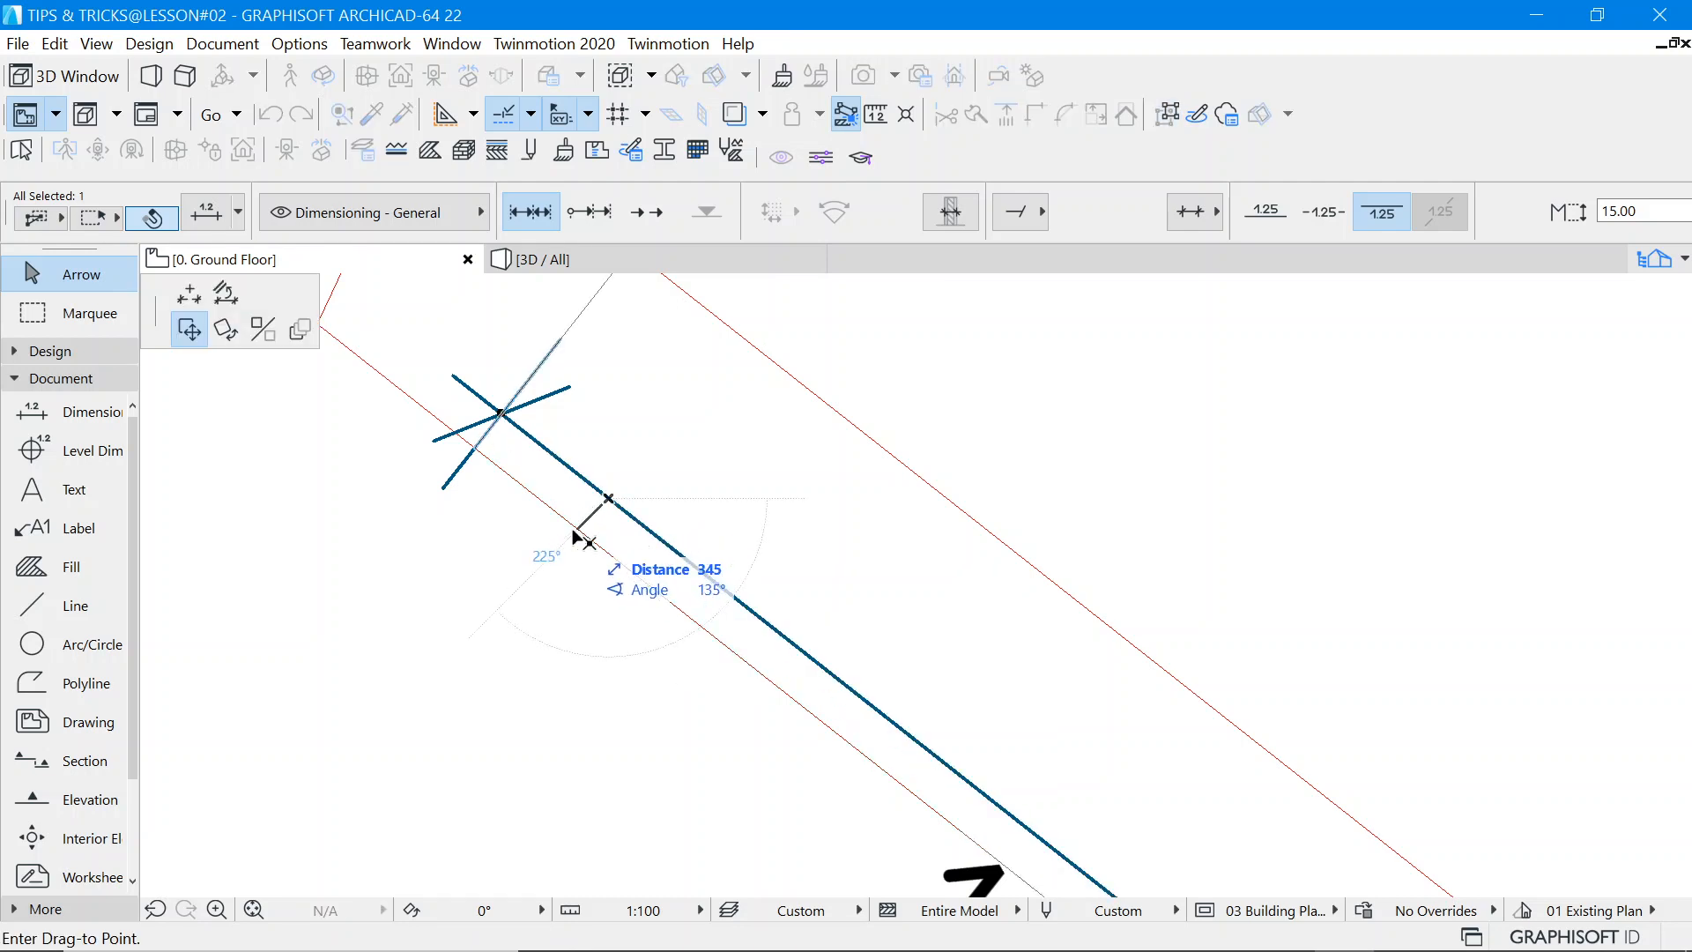
pyautogui.click(581, 533)
pyautogui.scroll(-4, 547, 489)
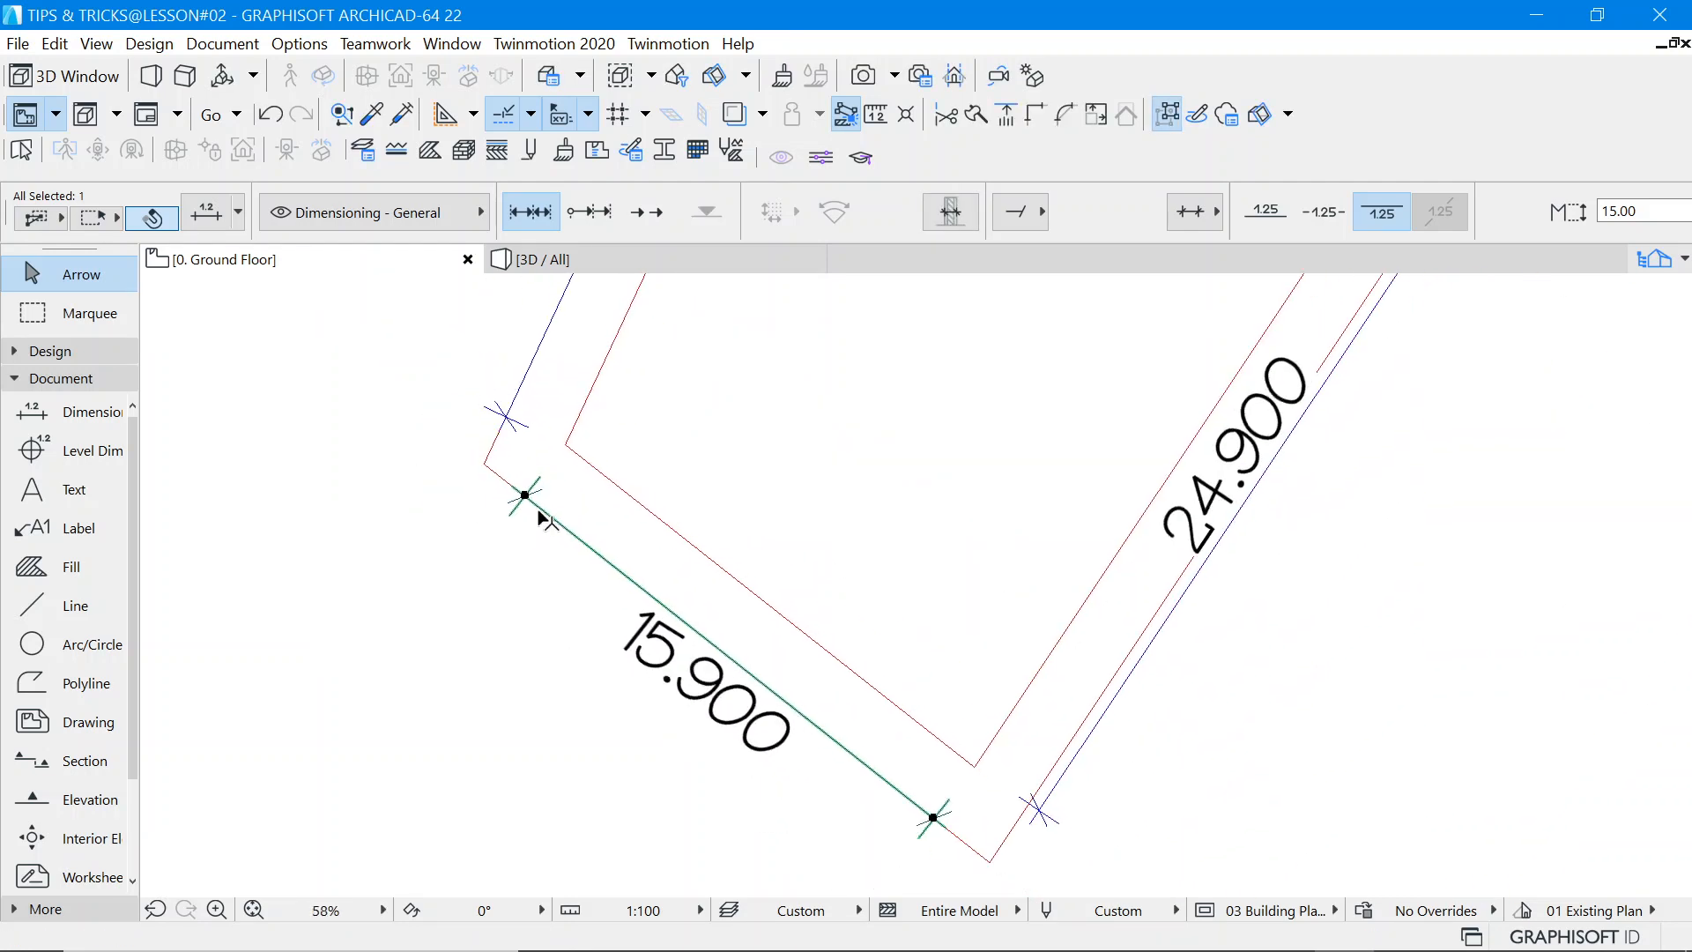
# Move the dimension line of the plot's lower-right 24.900 side onto the outer outline.
pyautogui.scroll(-1, 823, 649)
pyautogui.scroll(1, 812, 654)
pyautogui.scroll(6, 812, 654)
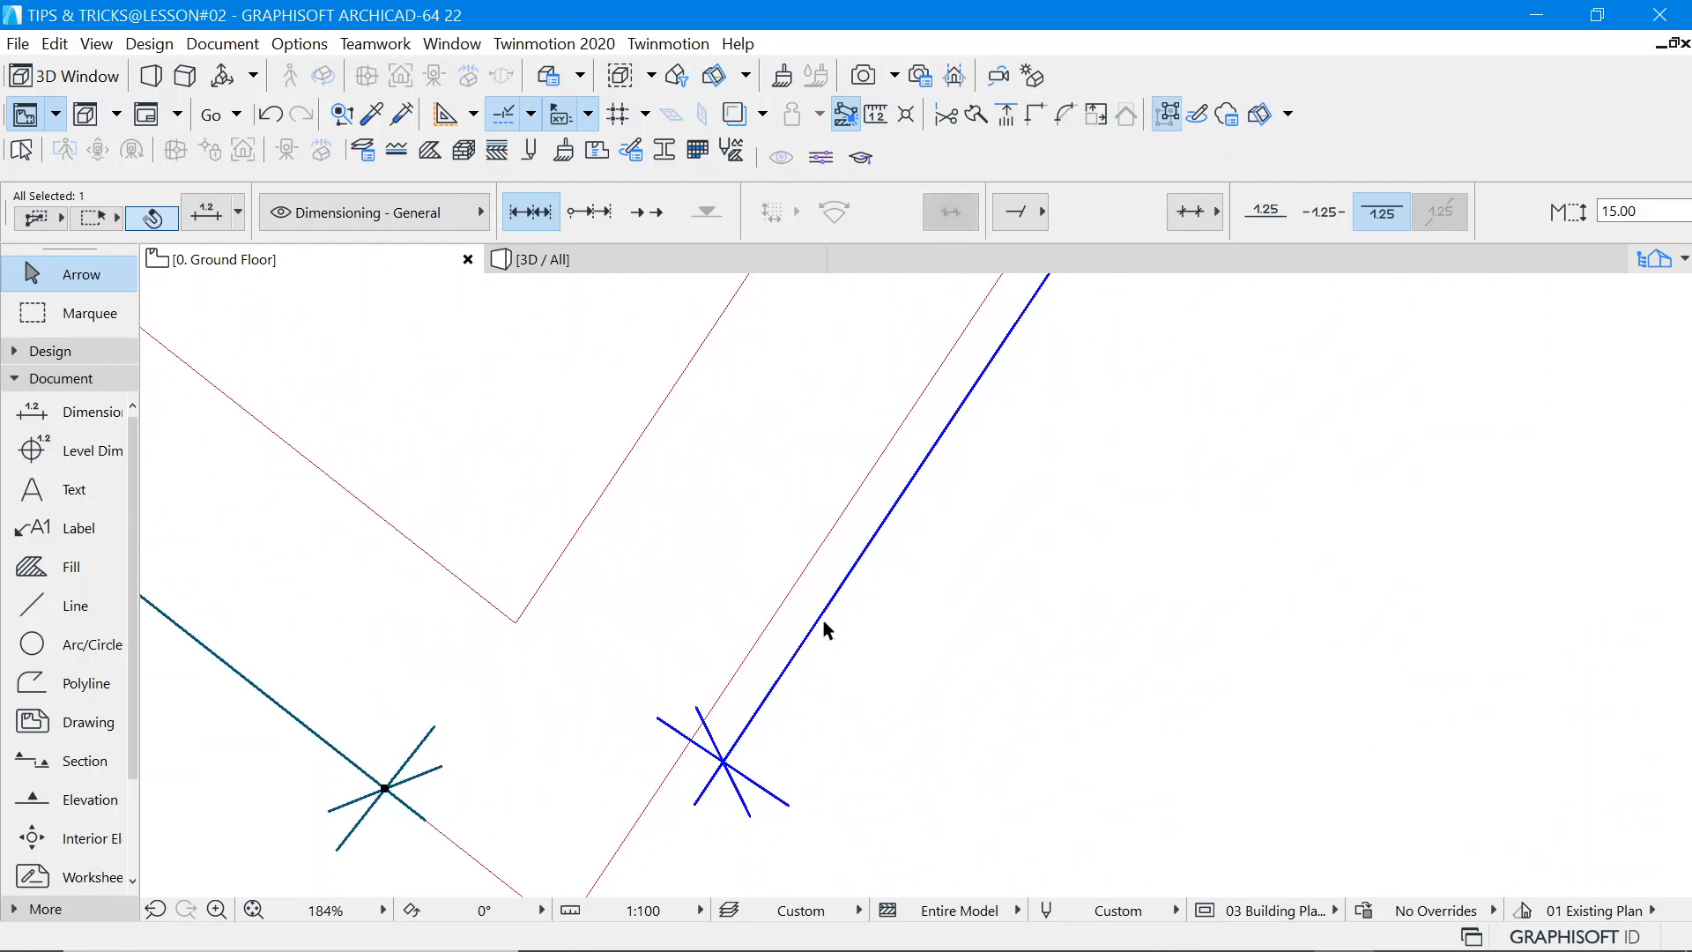
pyautogui.click(822, 617)
pyautogui.click(822, 617)
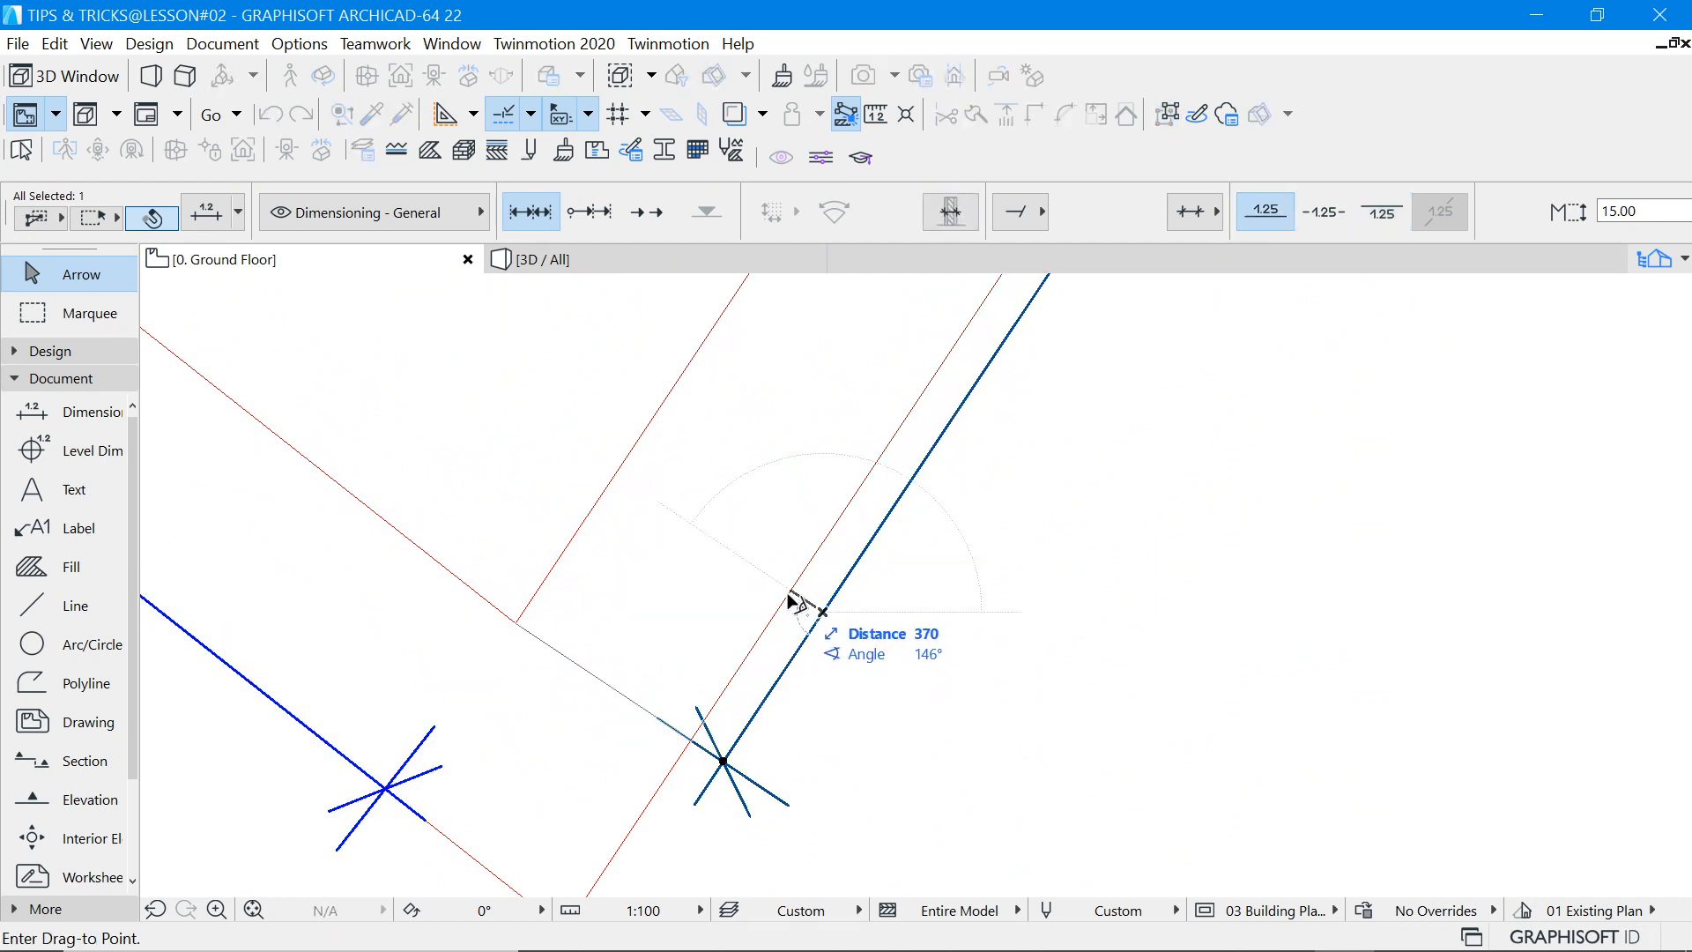
pyautogui.click(795, 598)
pyautogui.scroll(-1, 853, 691)
pyautogui.scroll(-5, 854, 684)
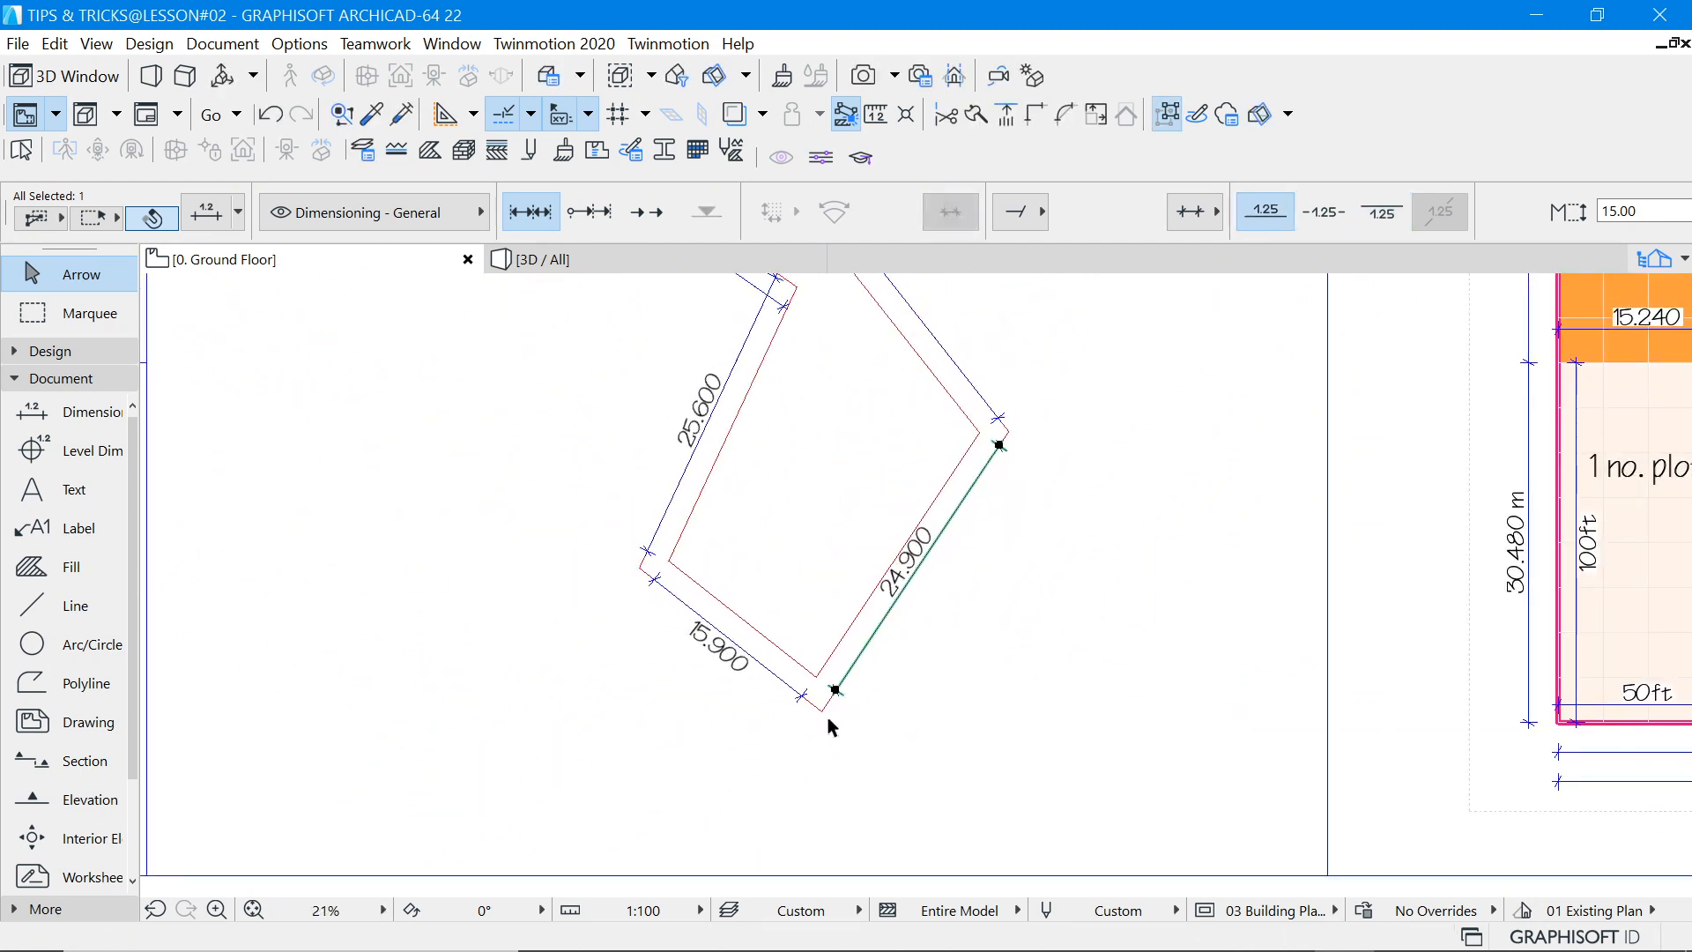
# Delete the outer offset outline, keeping the plot outline and its dimensions.
pyautogui.press('Escape')
pyautogui.click(987, 739)
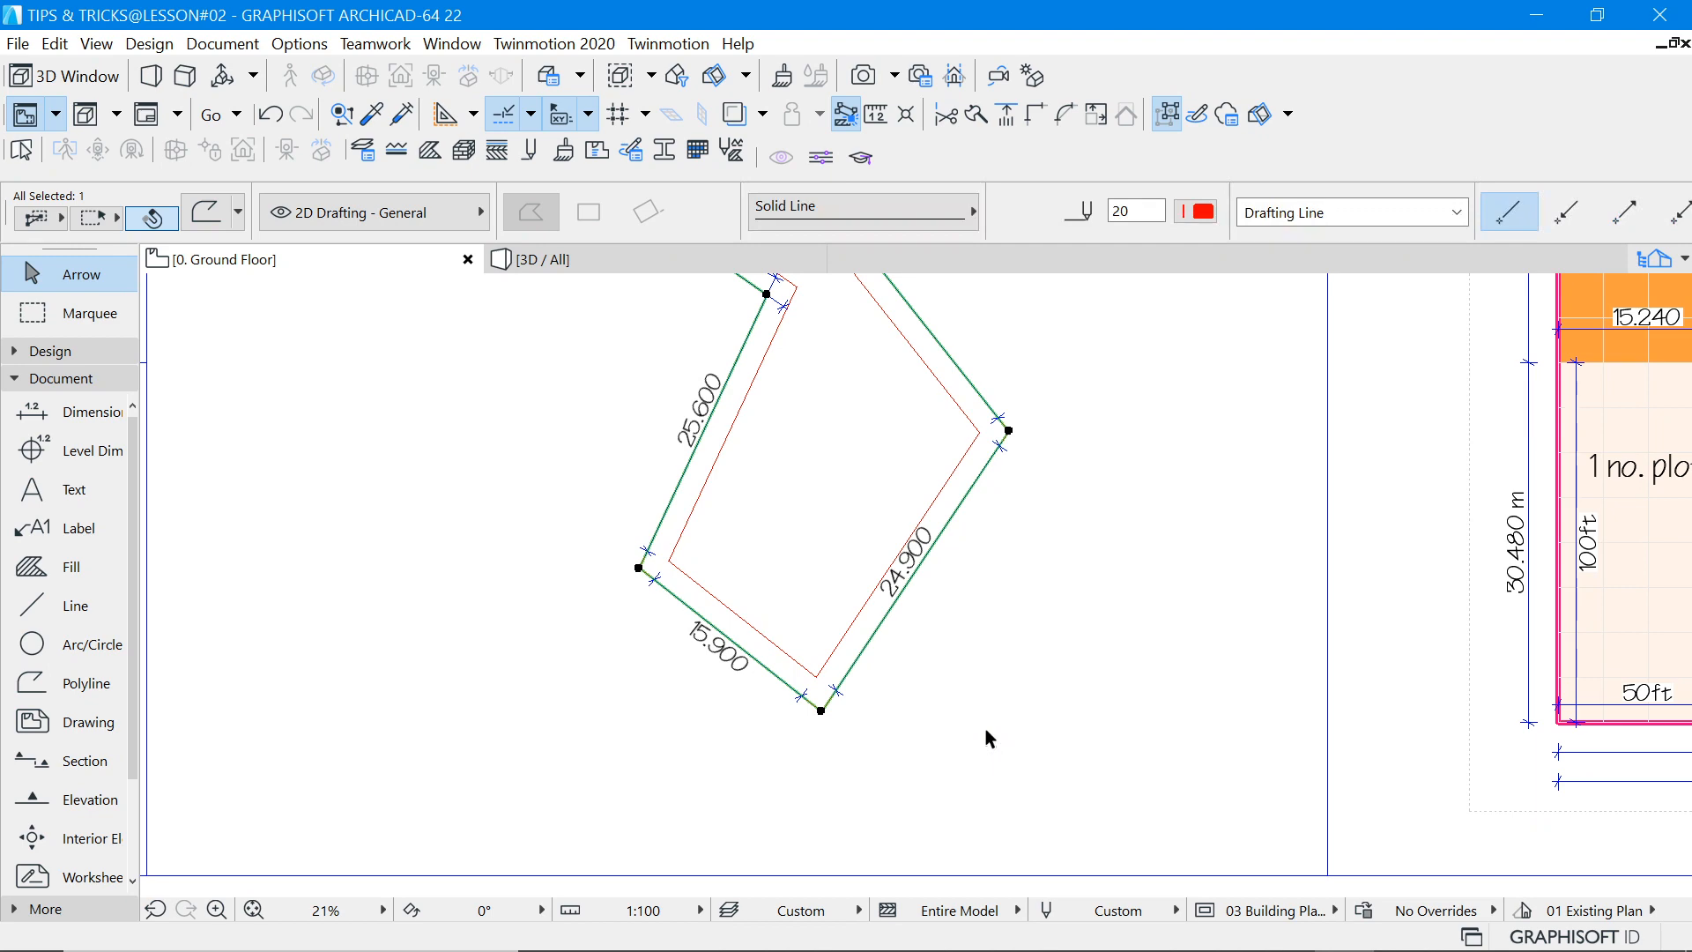
pyautogui.press('Escape')
pyautogui.scroll(-2, 1029, 680)
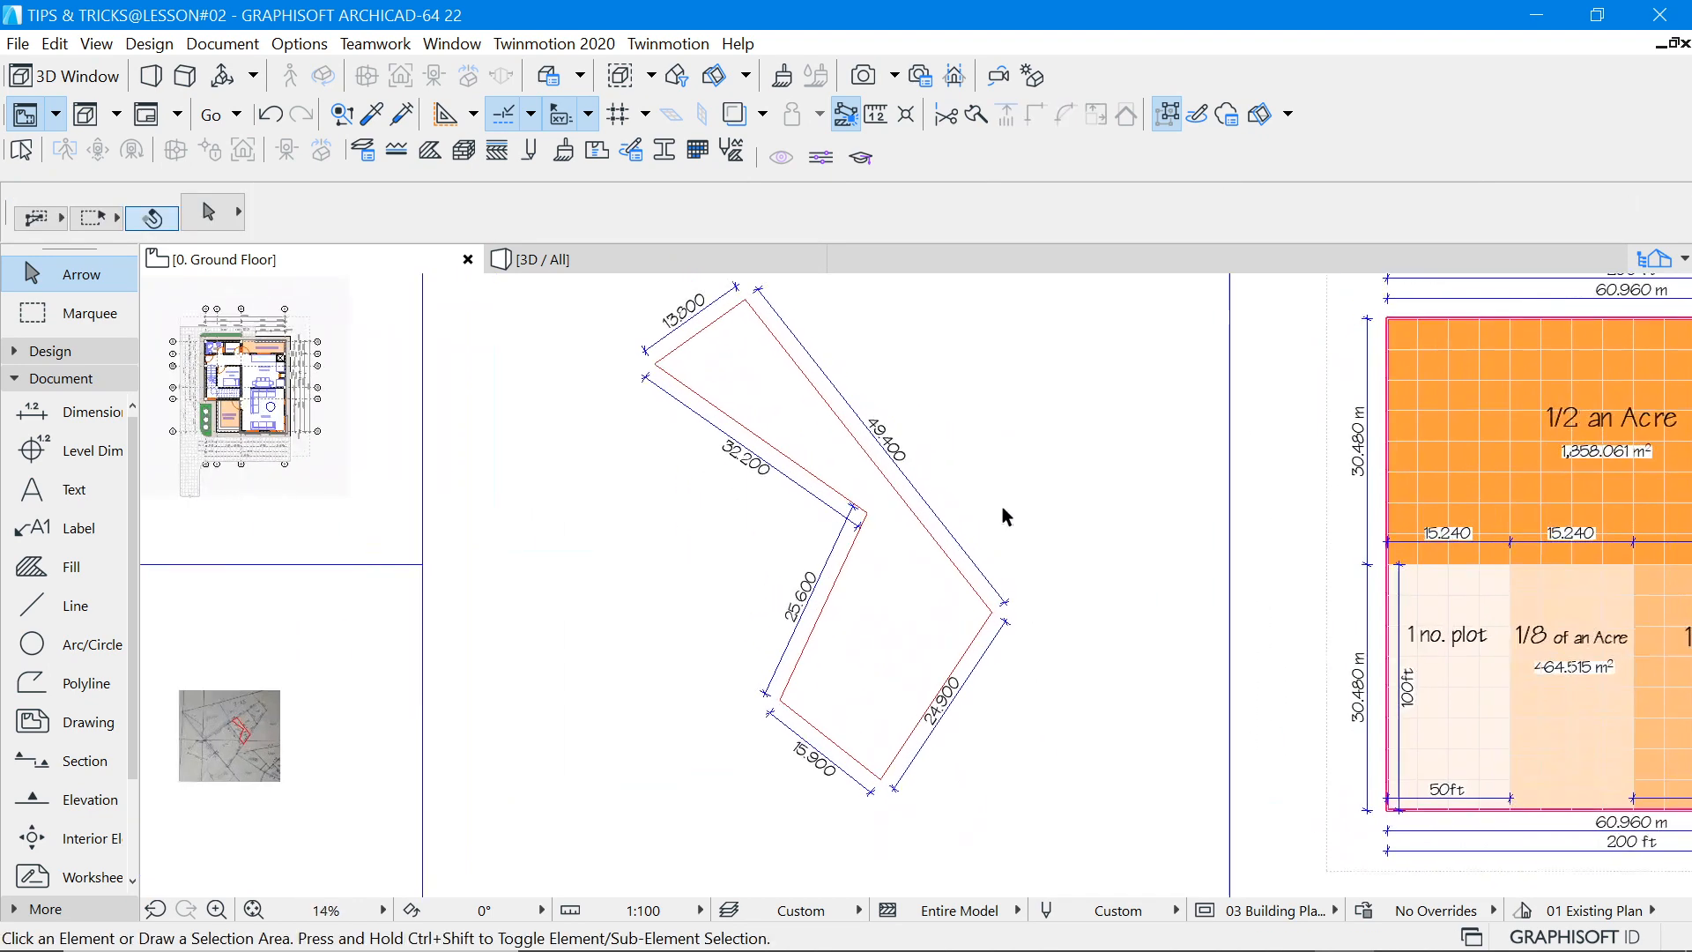
# Place the text of the 24.900 dimension below its line, outside the plot.
pyautogui.scroll(-1, 1002, 506)
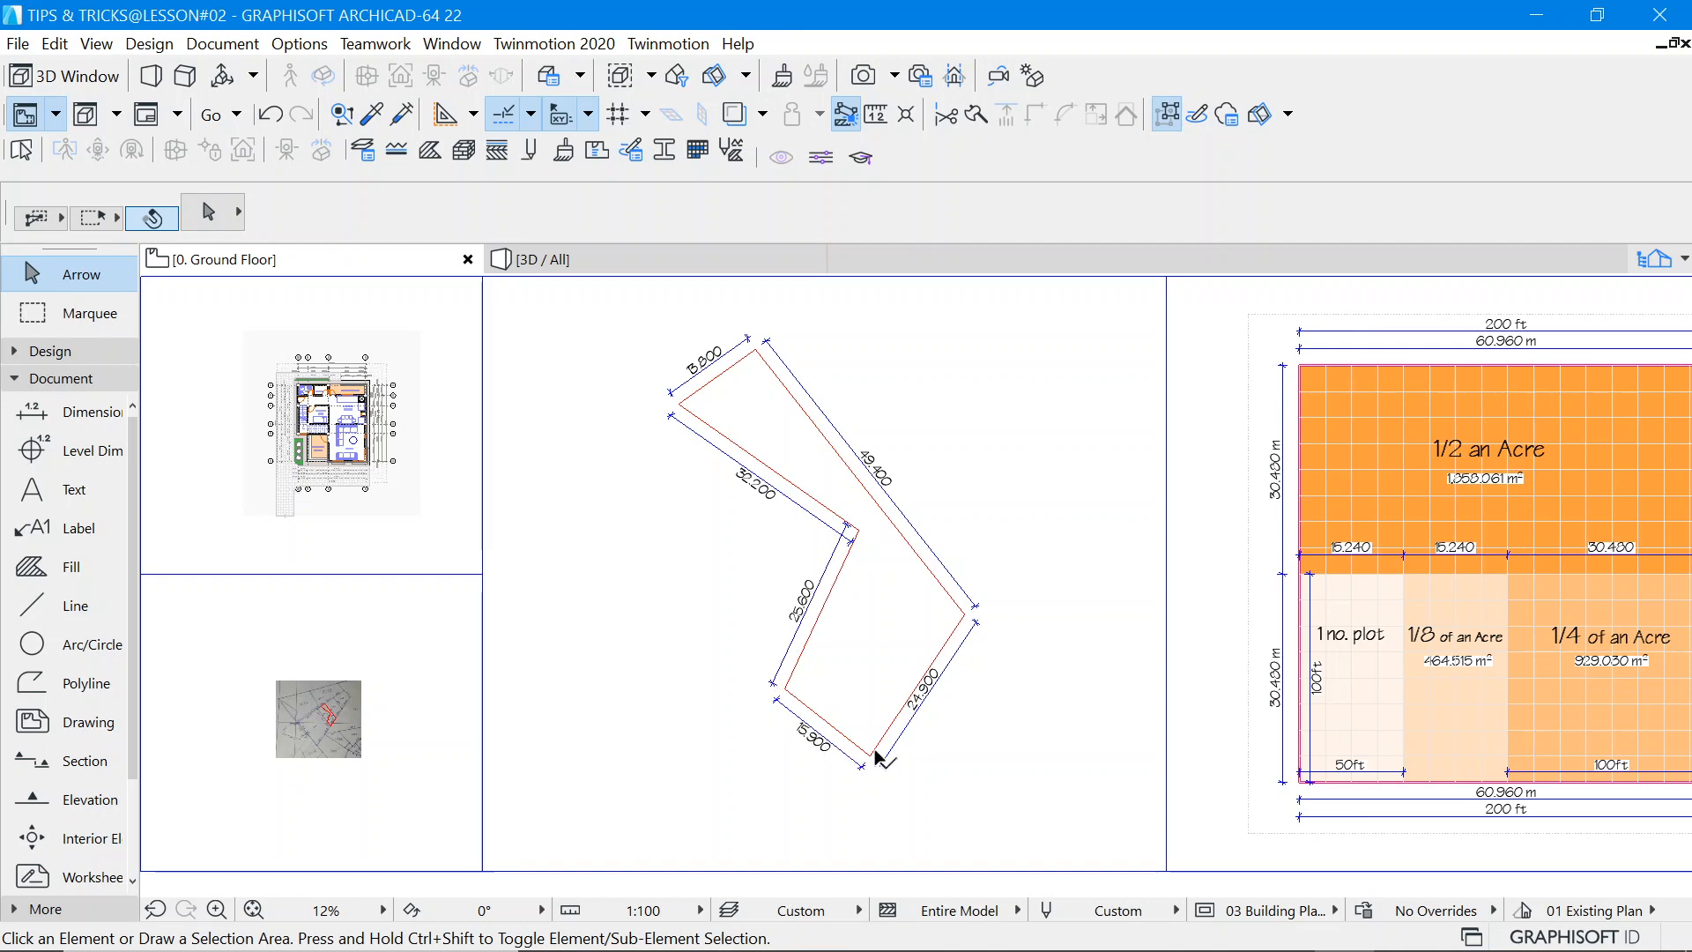
pyautogui.scroll(5, 939, 679)
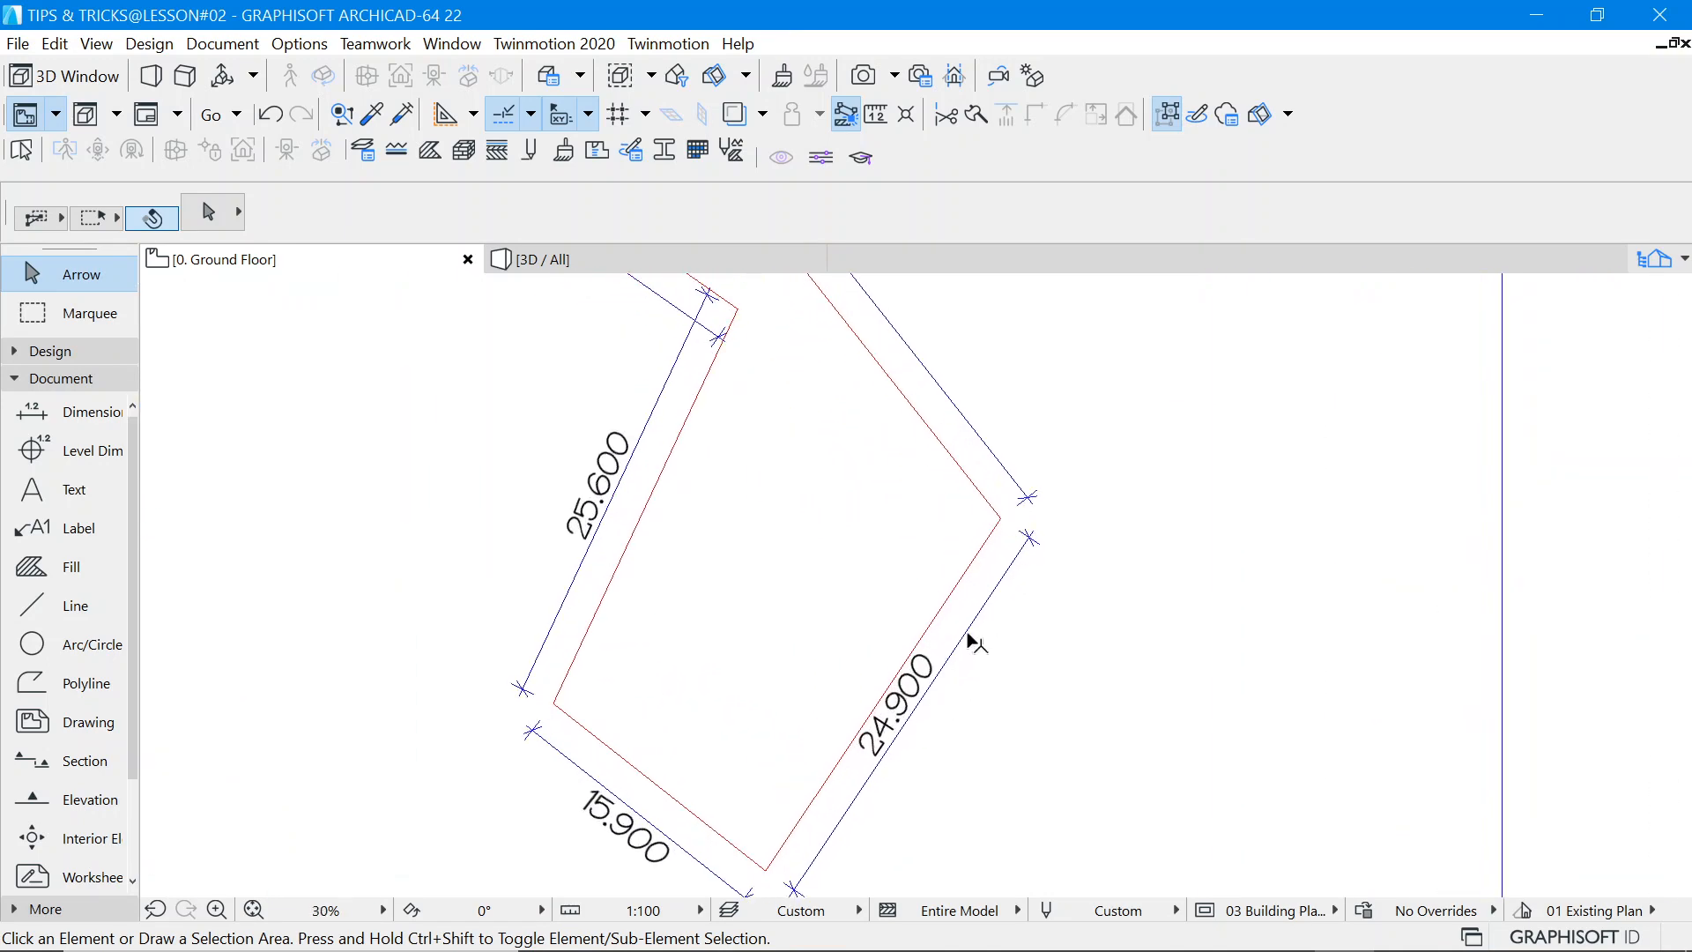
pyautogui.click(969, 634)
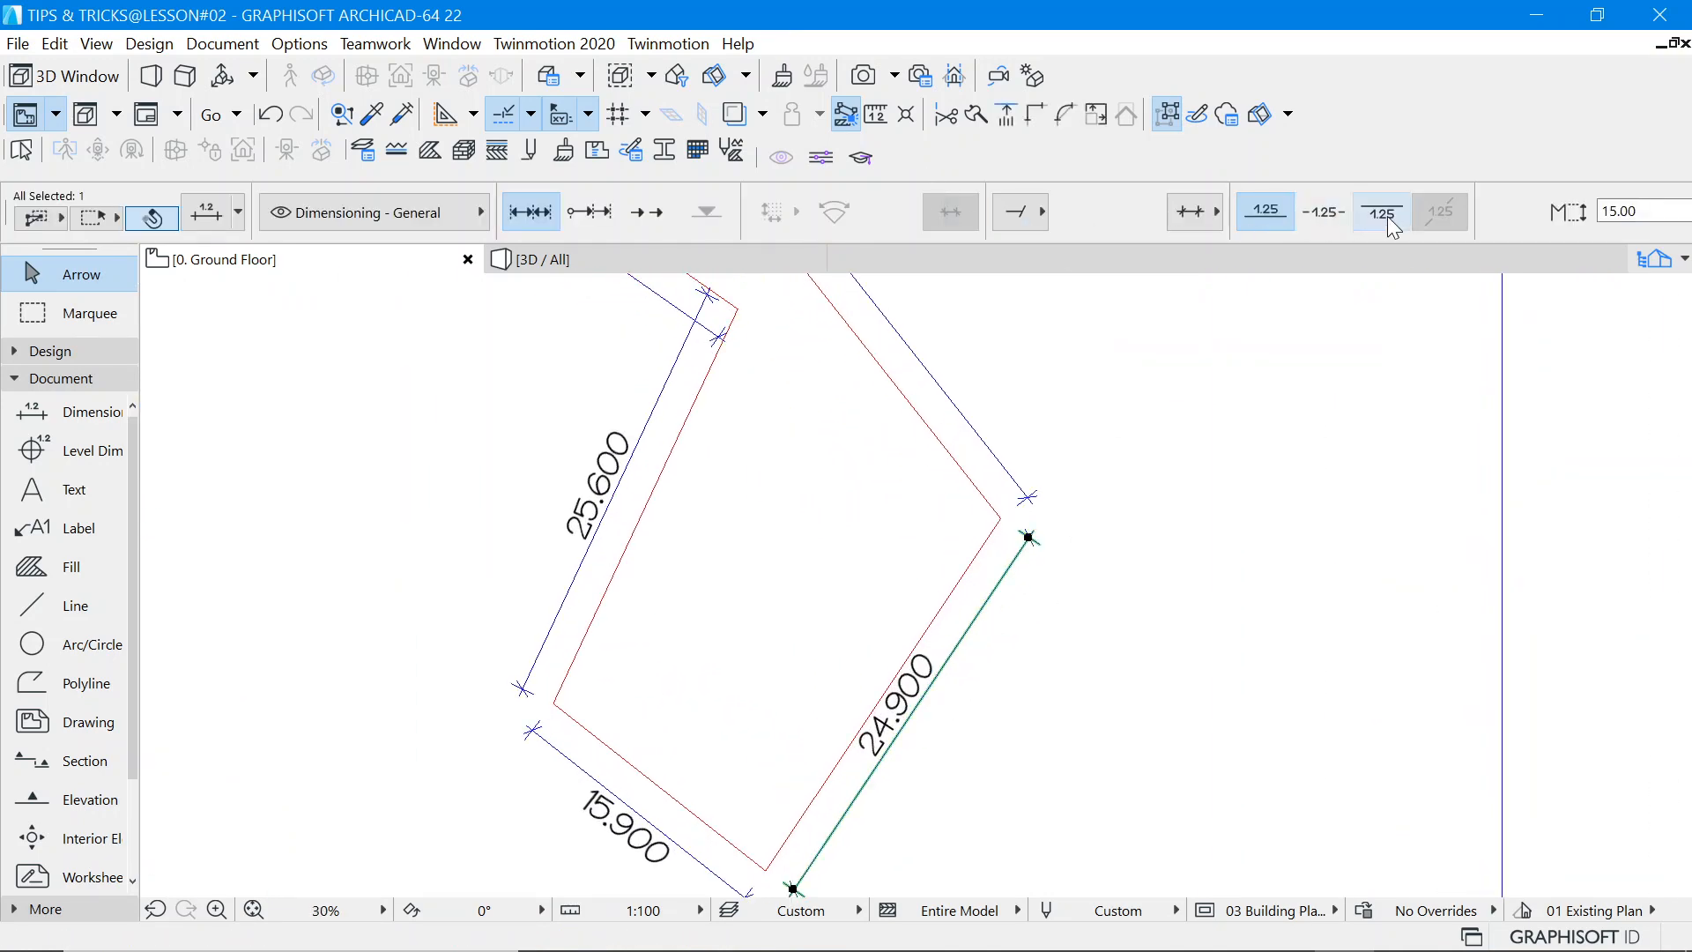
pyautogui.click(1381, 212)
pyautogui.click(1053, 624)
pyautogui.scroll(-5, 969, 573)
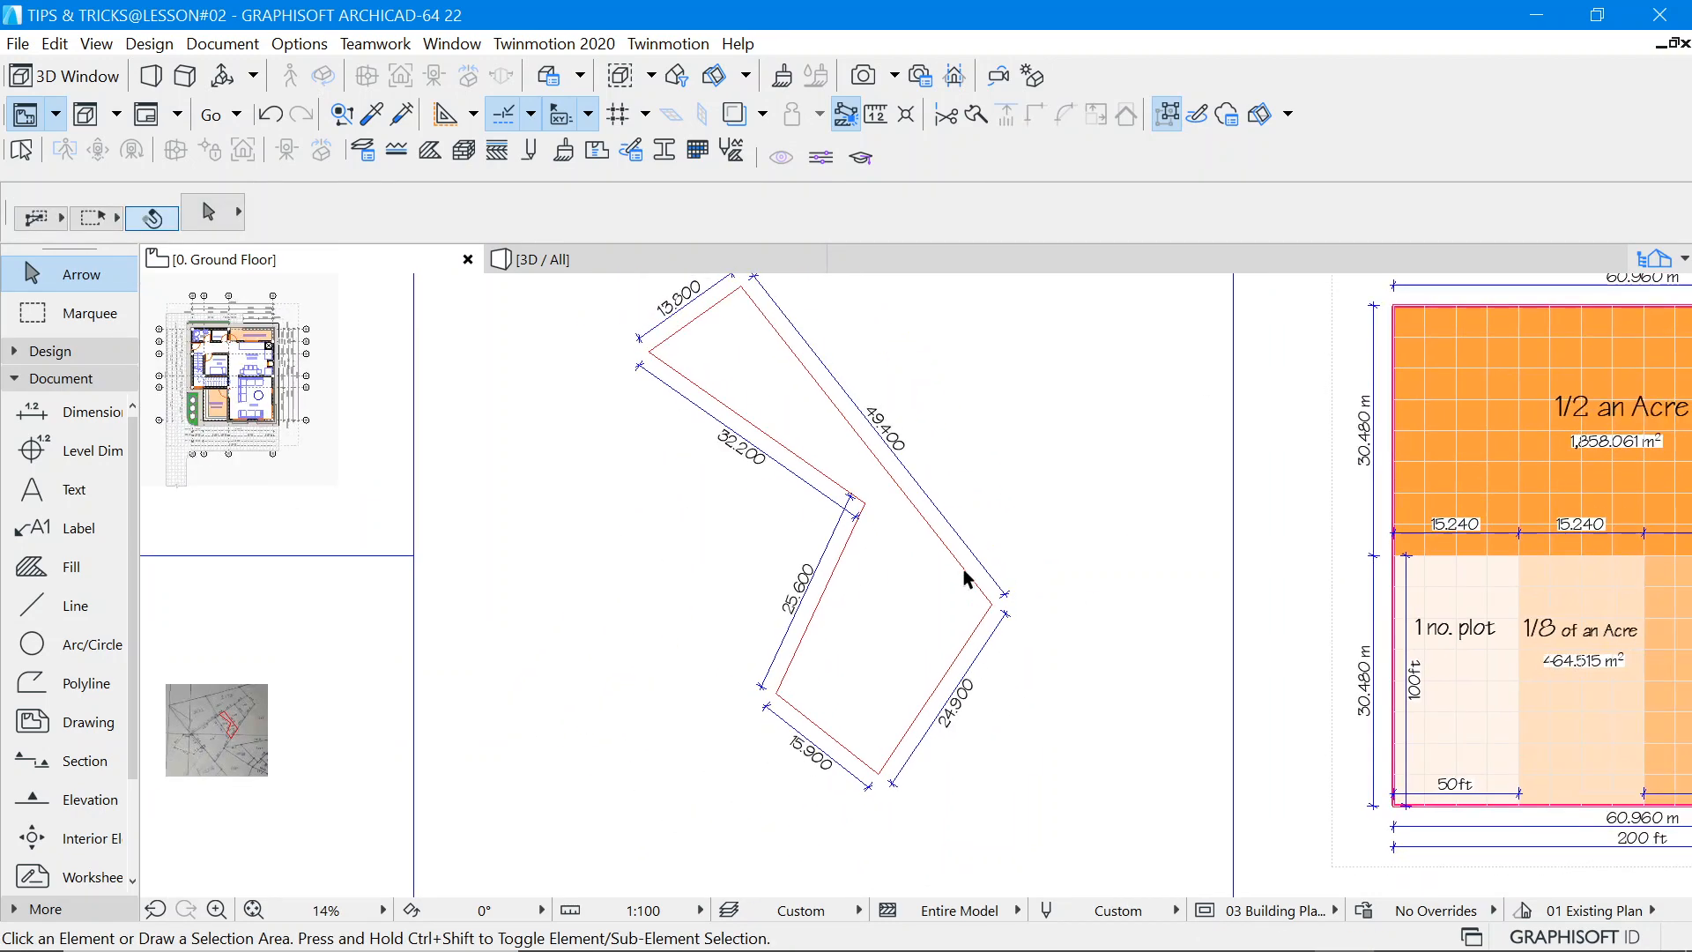
# Give the plot outline the black pen 120 and the Dot & Dashed line type.
pyautogui.scroll(2, 967, 555)
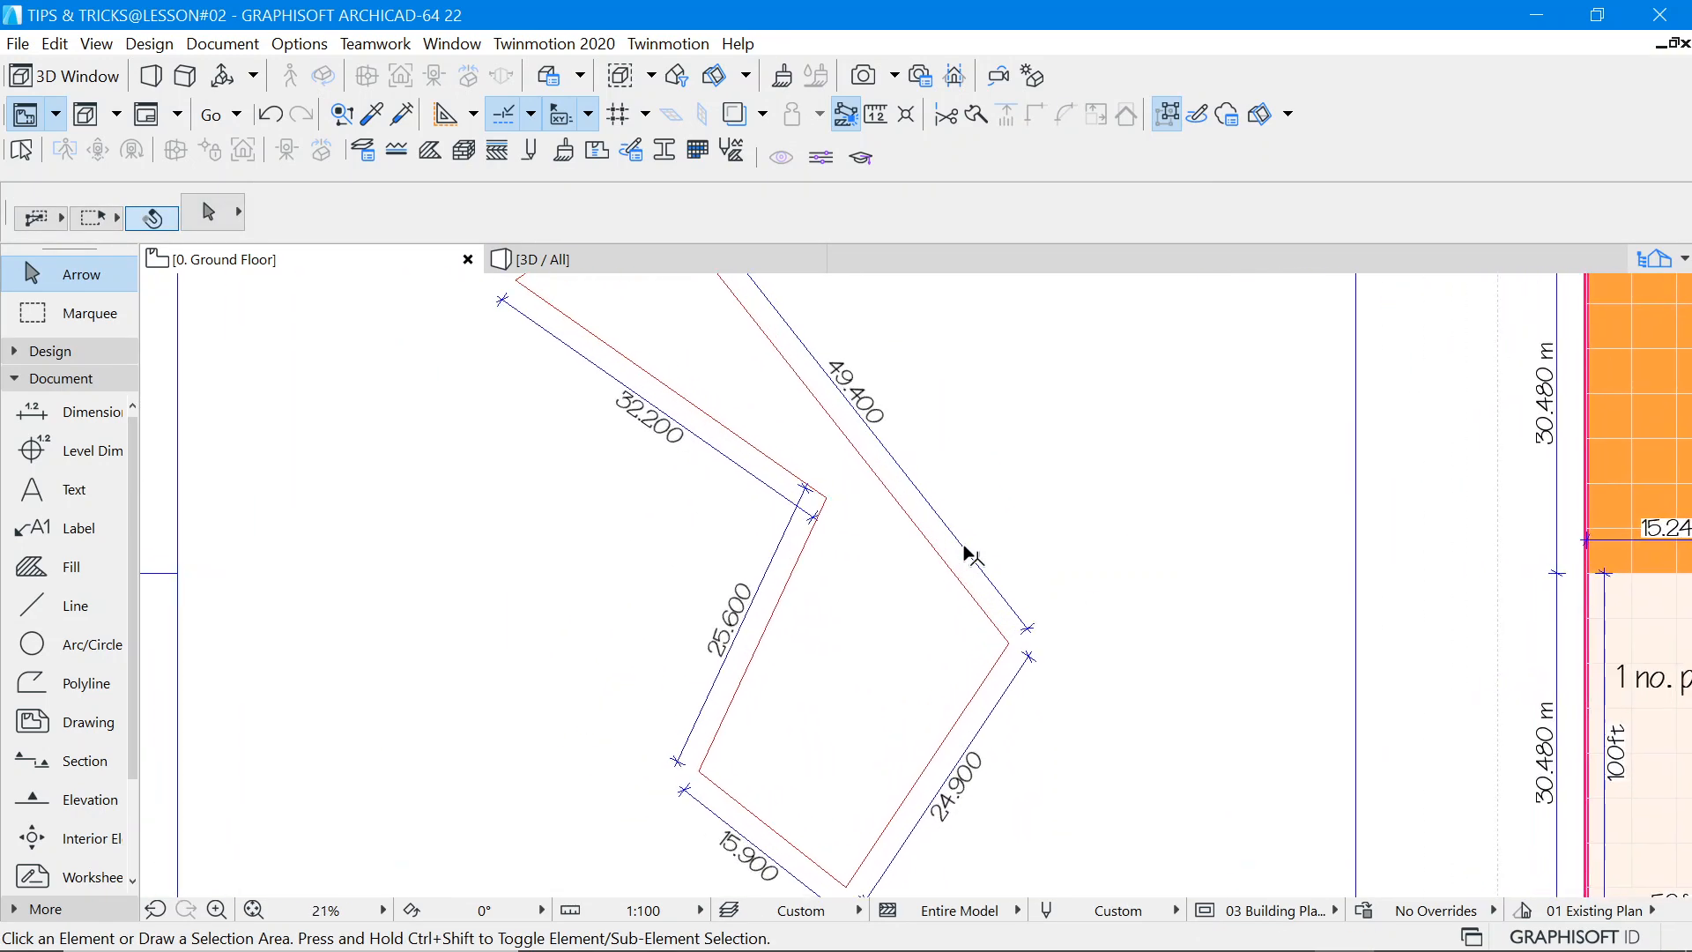
pyautogui.scroll(-3, 967, 552)
pyautogui.click(950, 564)
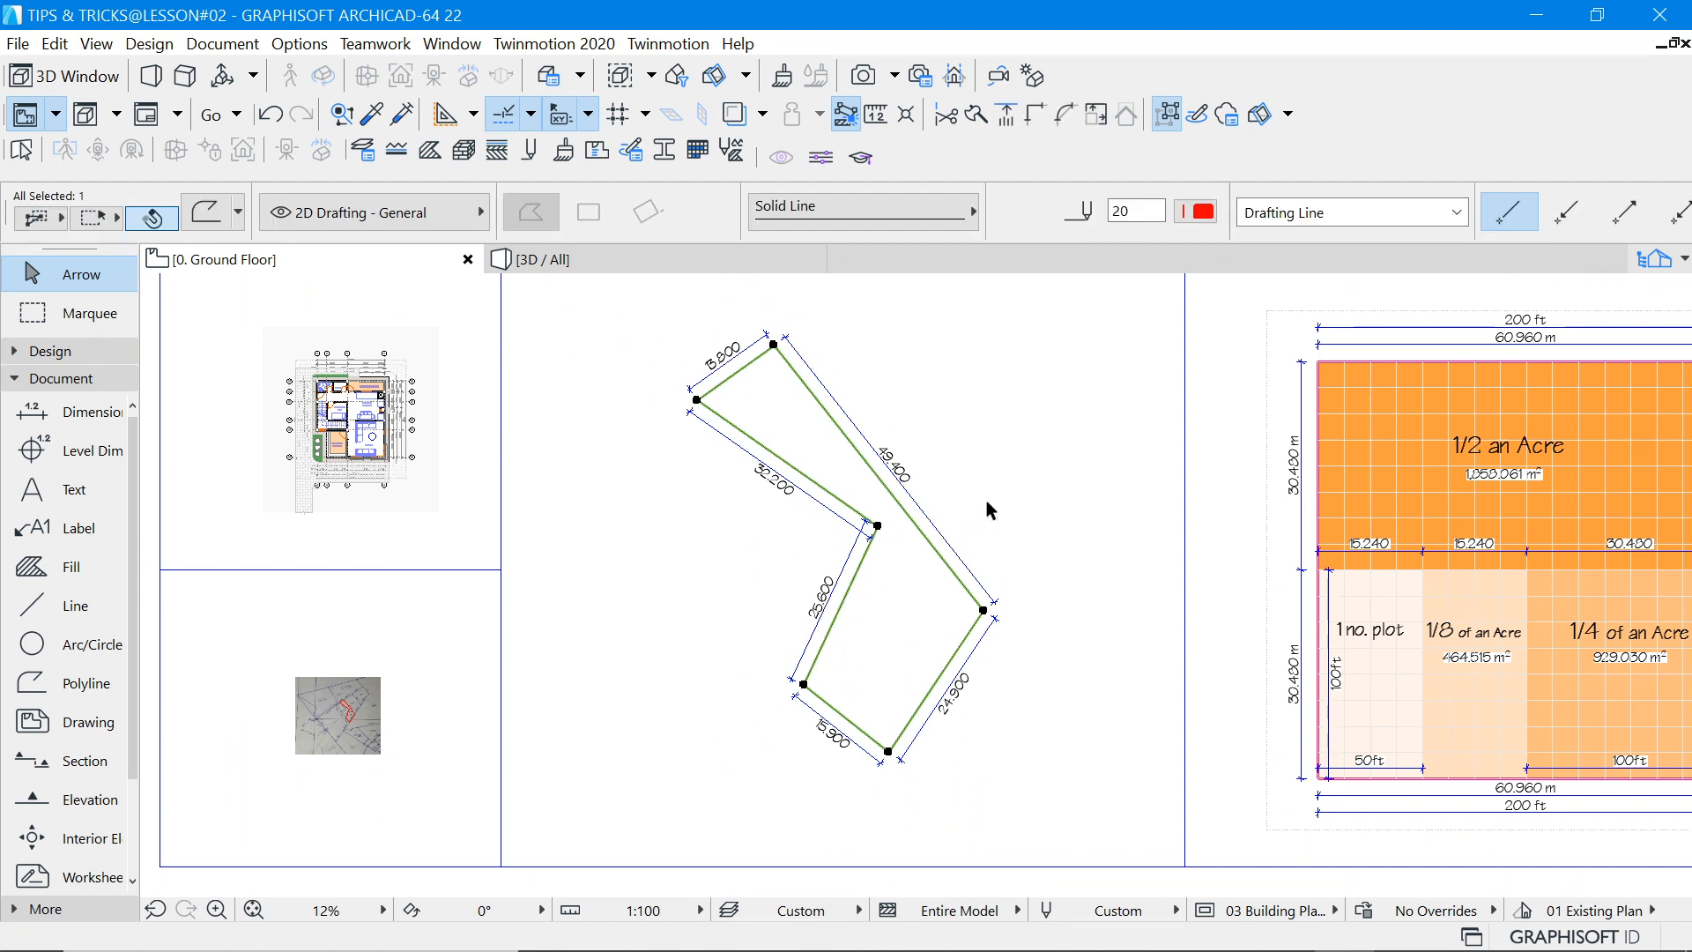
pyautogui.click(1200, 212)
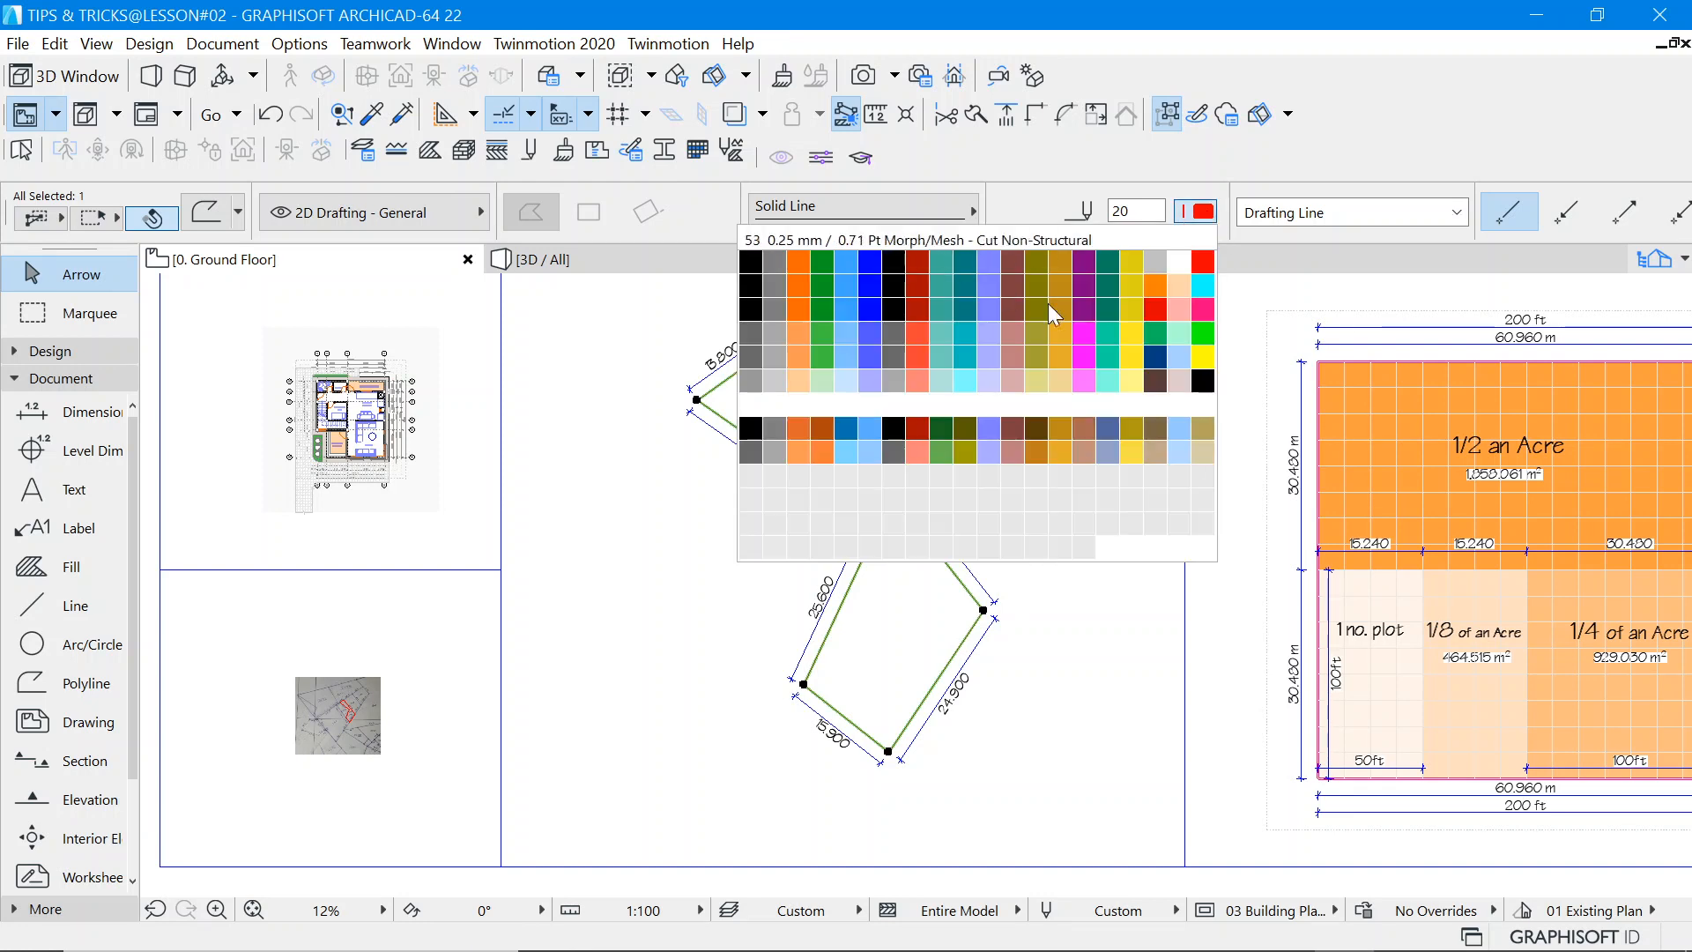
pyautogui.click(1200, 381)
pyautogui.click(883, 209)
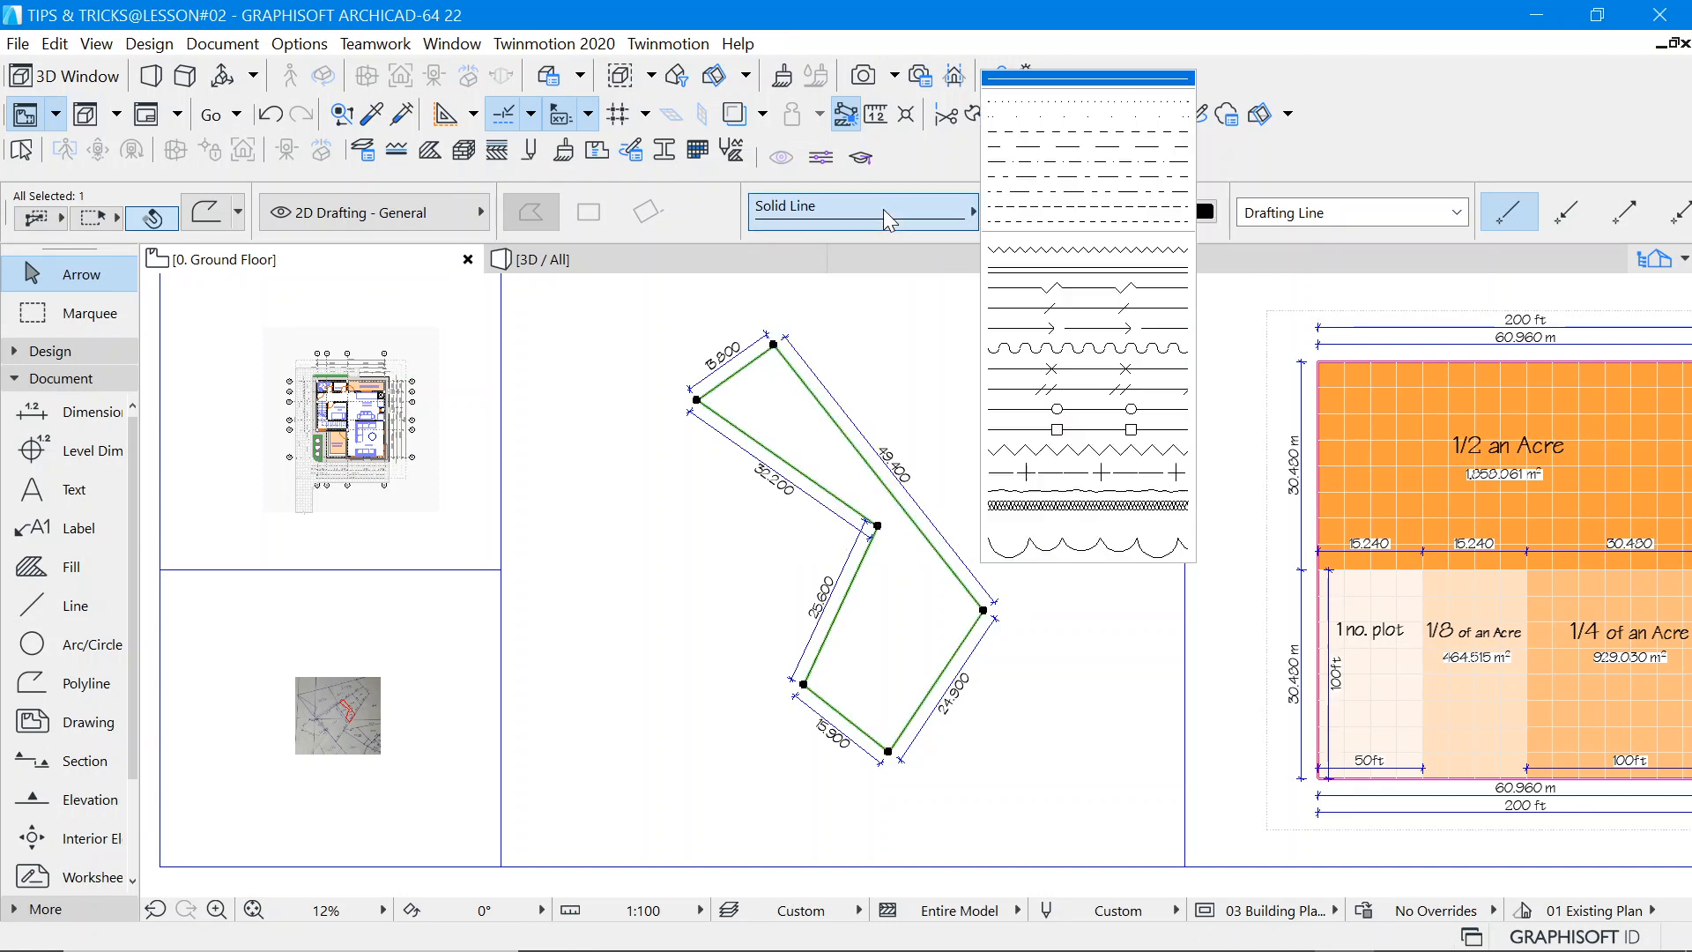
pyautogui.click(1047, 161)
pyautogui.scroll(10, 983, 608)
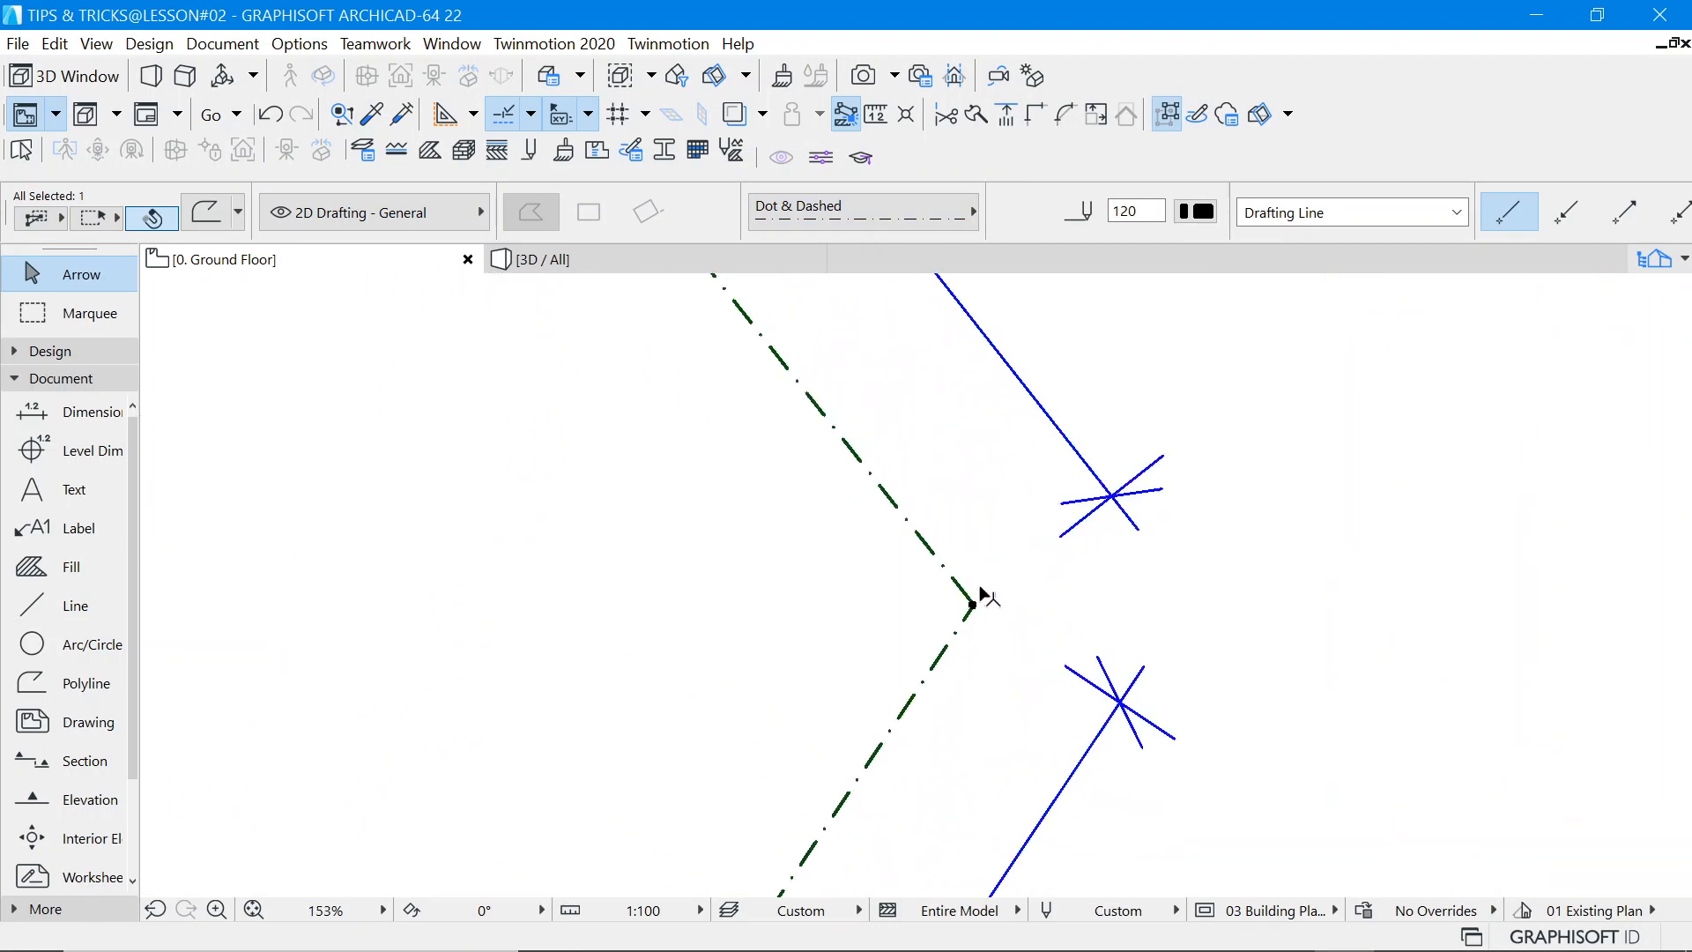
pyautogui.scroll(6, 981, 596)
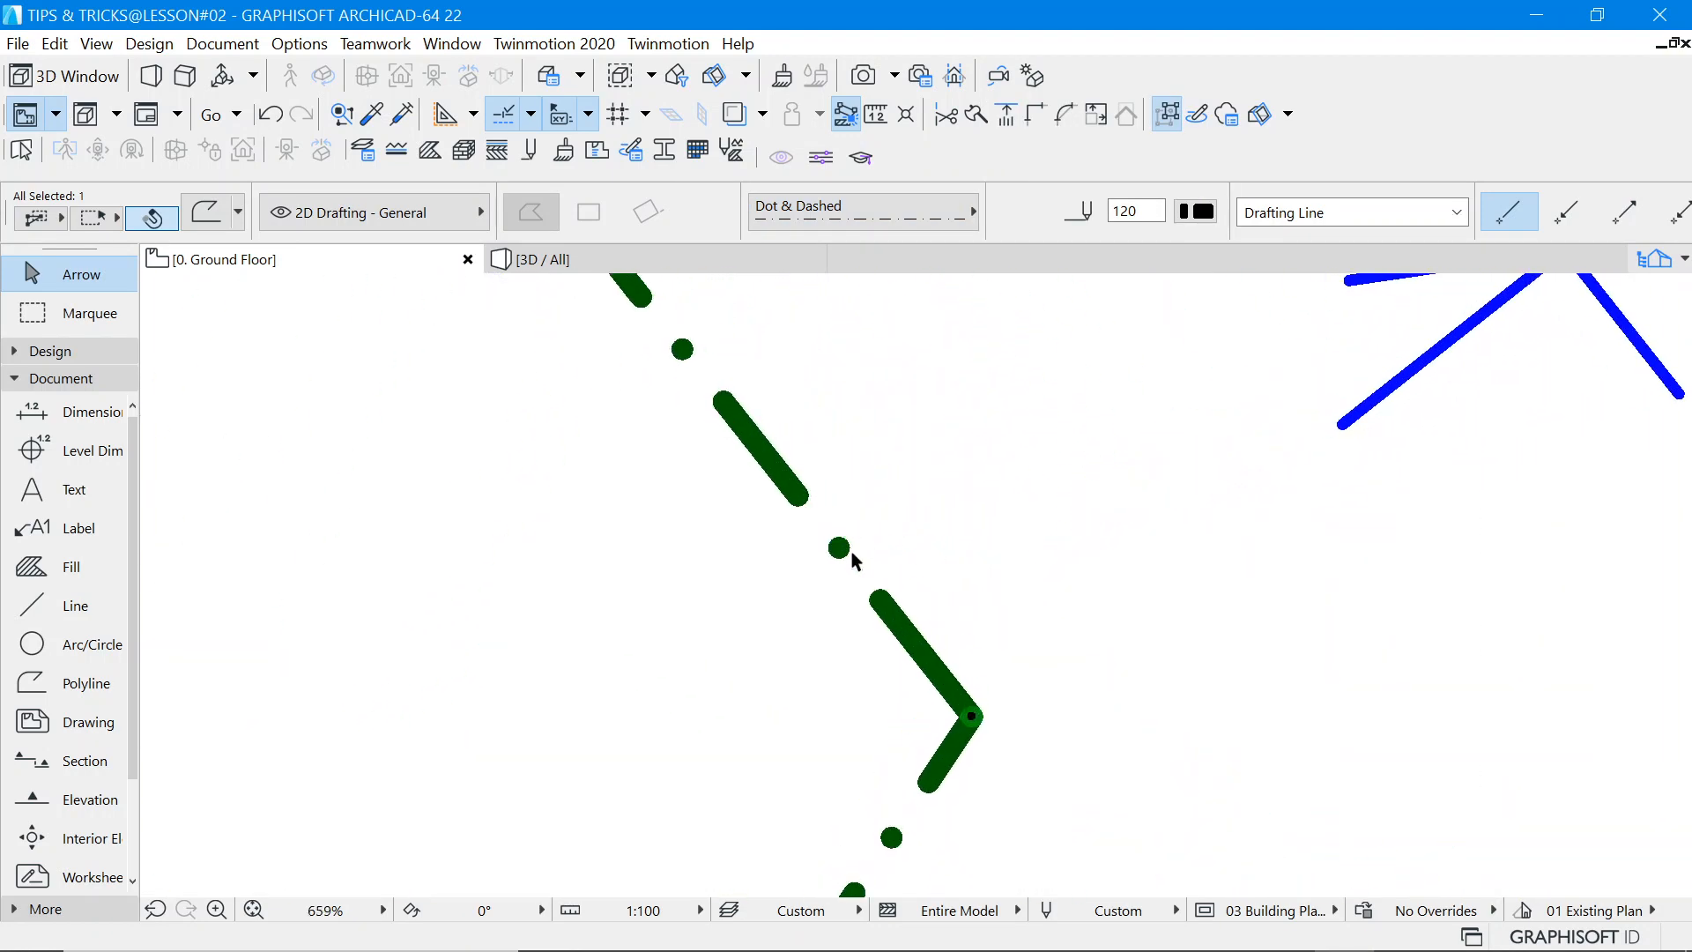
pyautogui.scroll(-13, 976, 682)
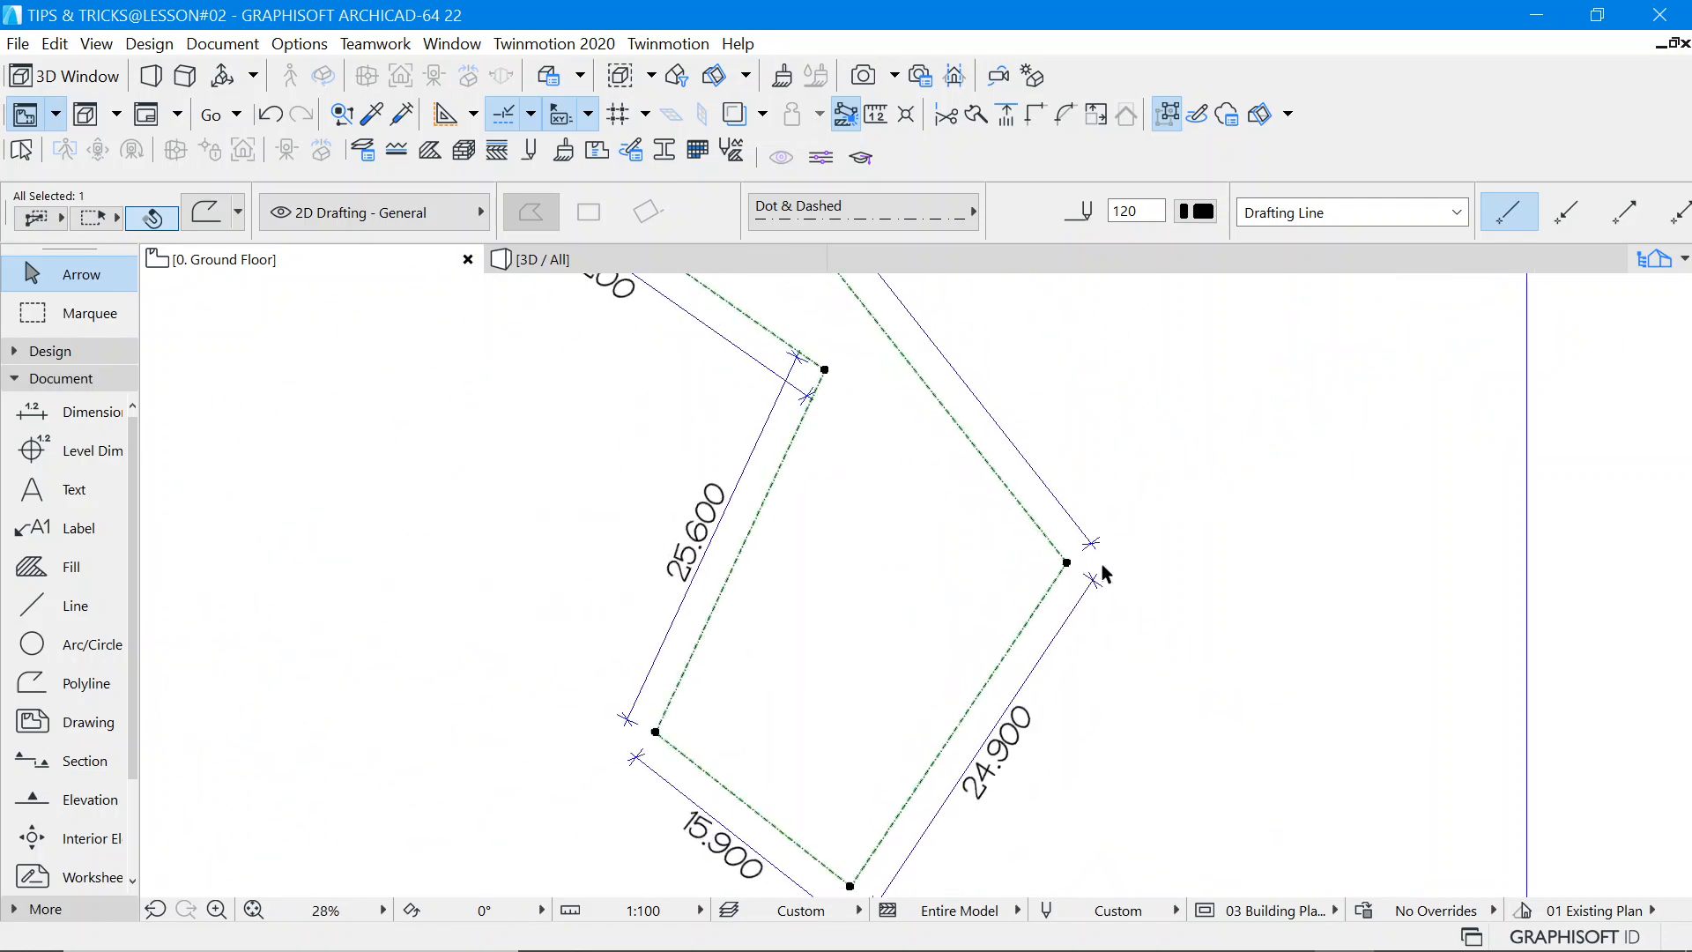
pyautogui.click(1161, 562)
pyautogui.scroll(-4, 1141, 544)
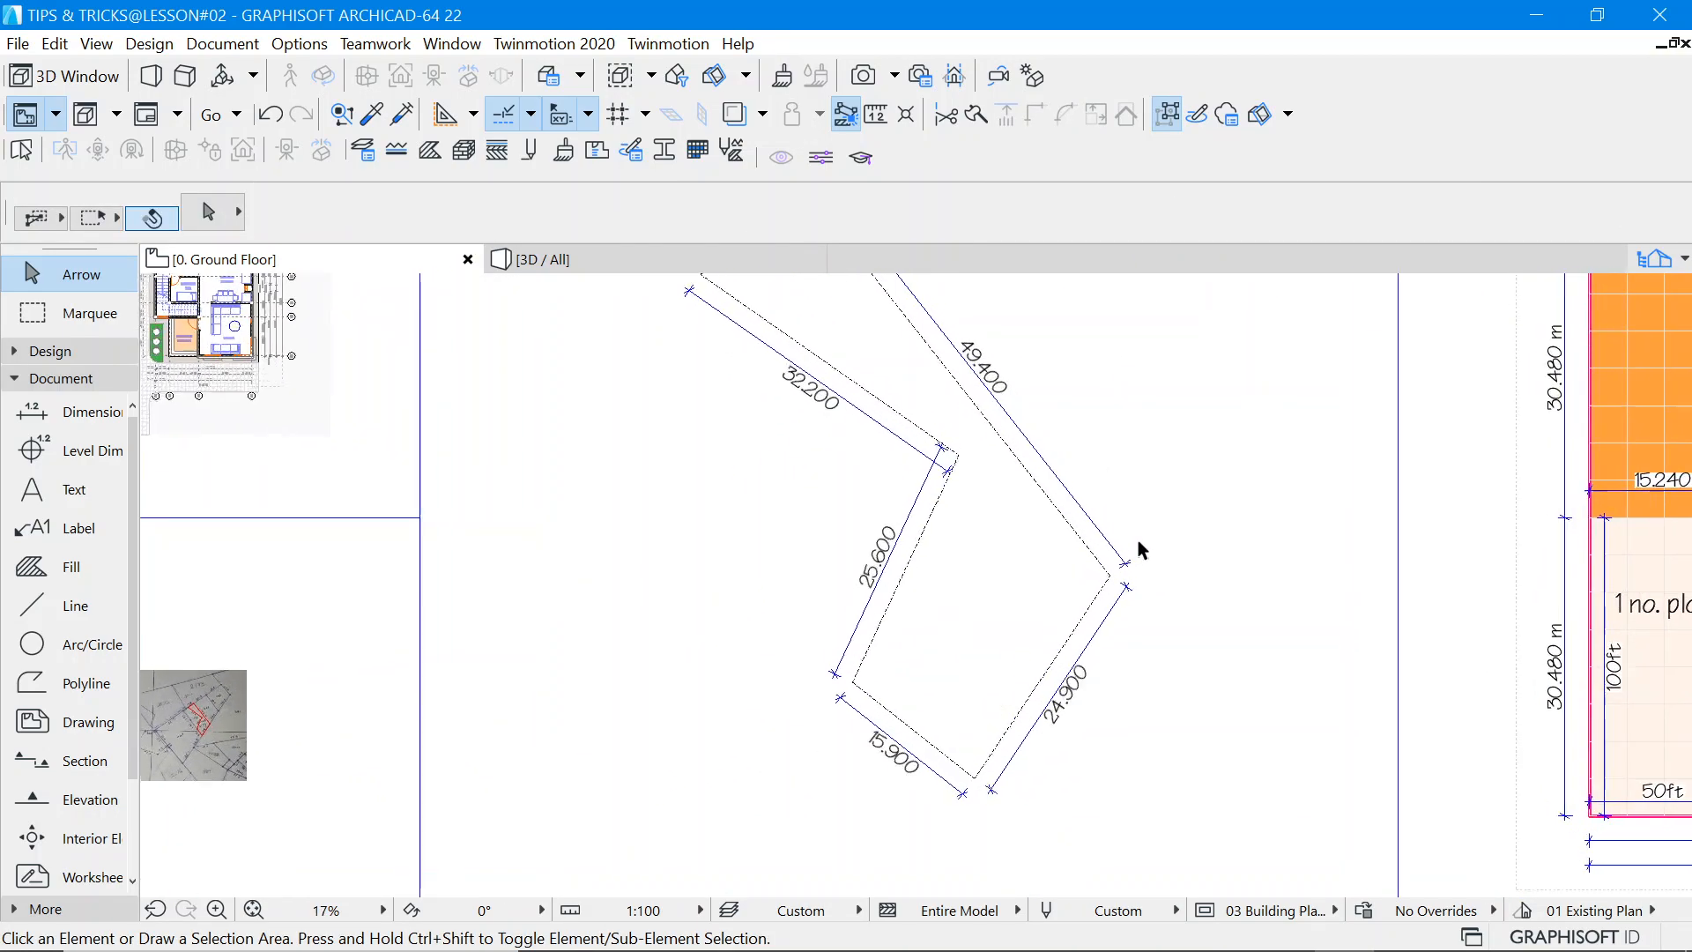
# Activate the Fill tool and confirm its default settings with Show Area Text enabled.
pyautogui.scroll(4, 1108, 453)
pyautogui.scroll(-3, 1093, 582)
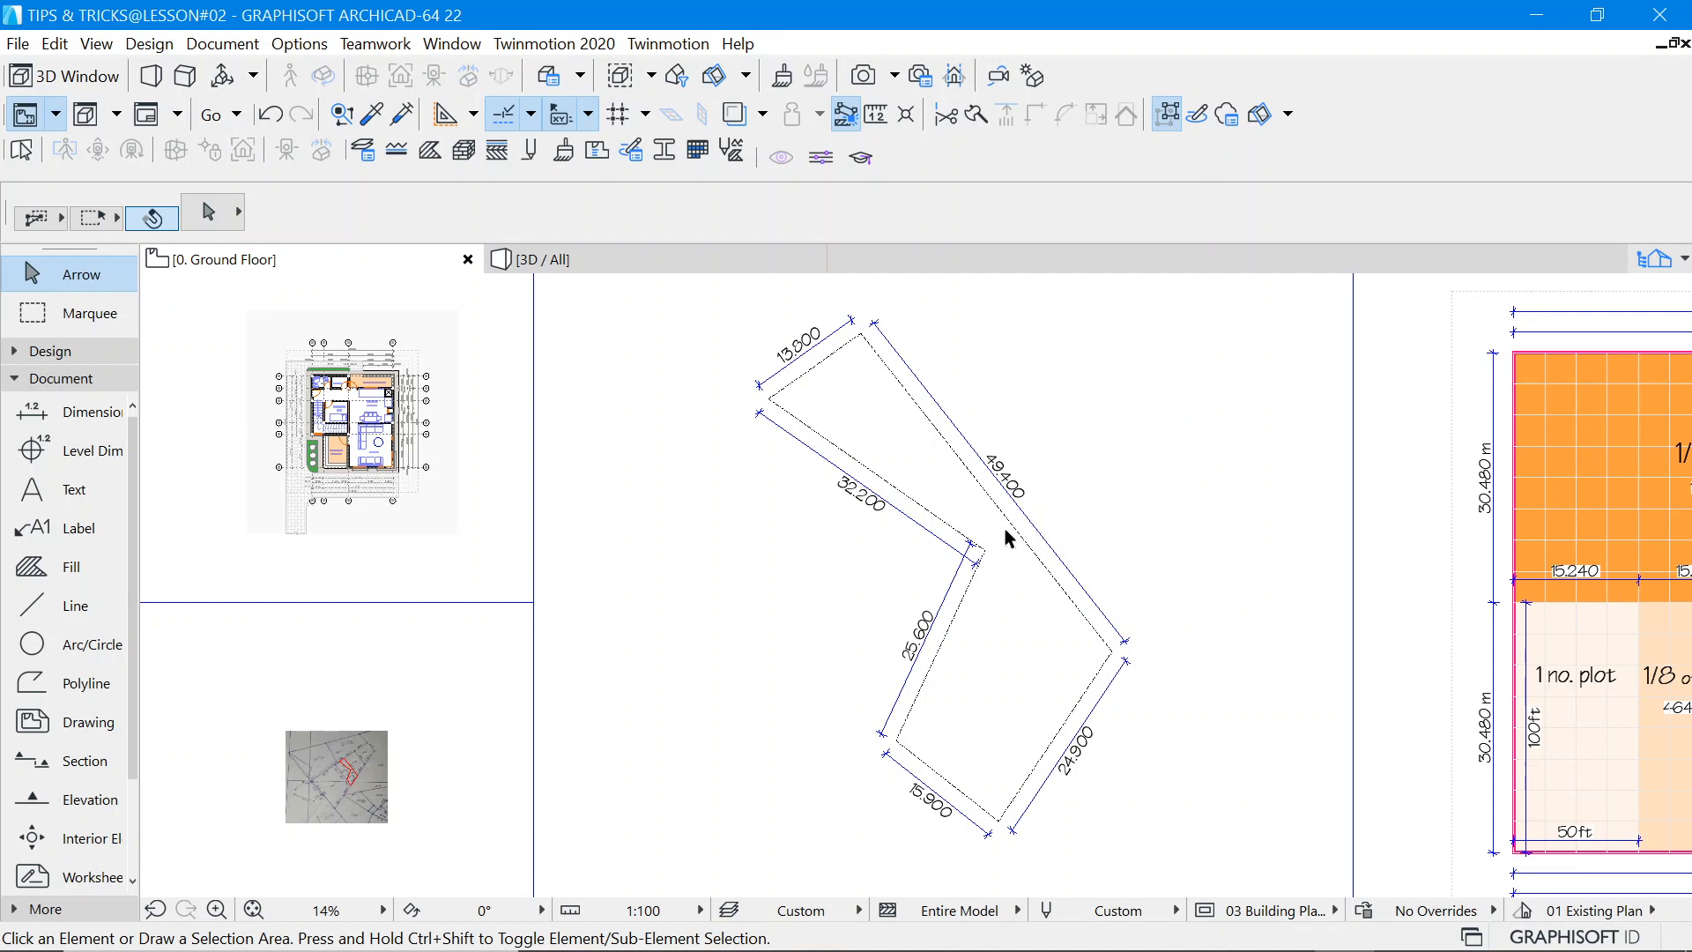
pyautogui.click(56, 570)
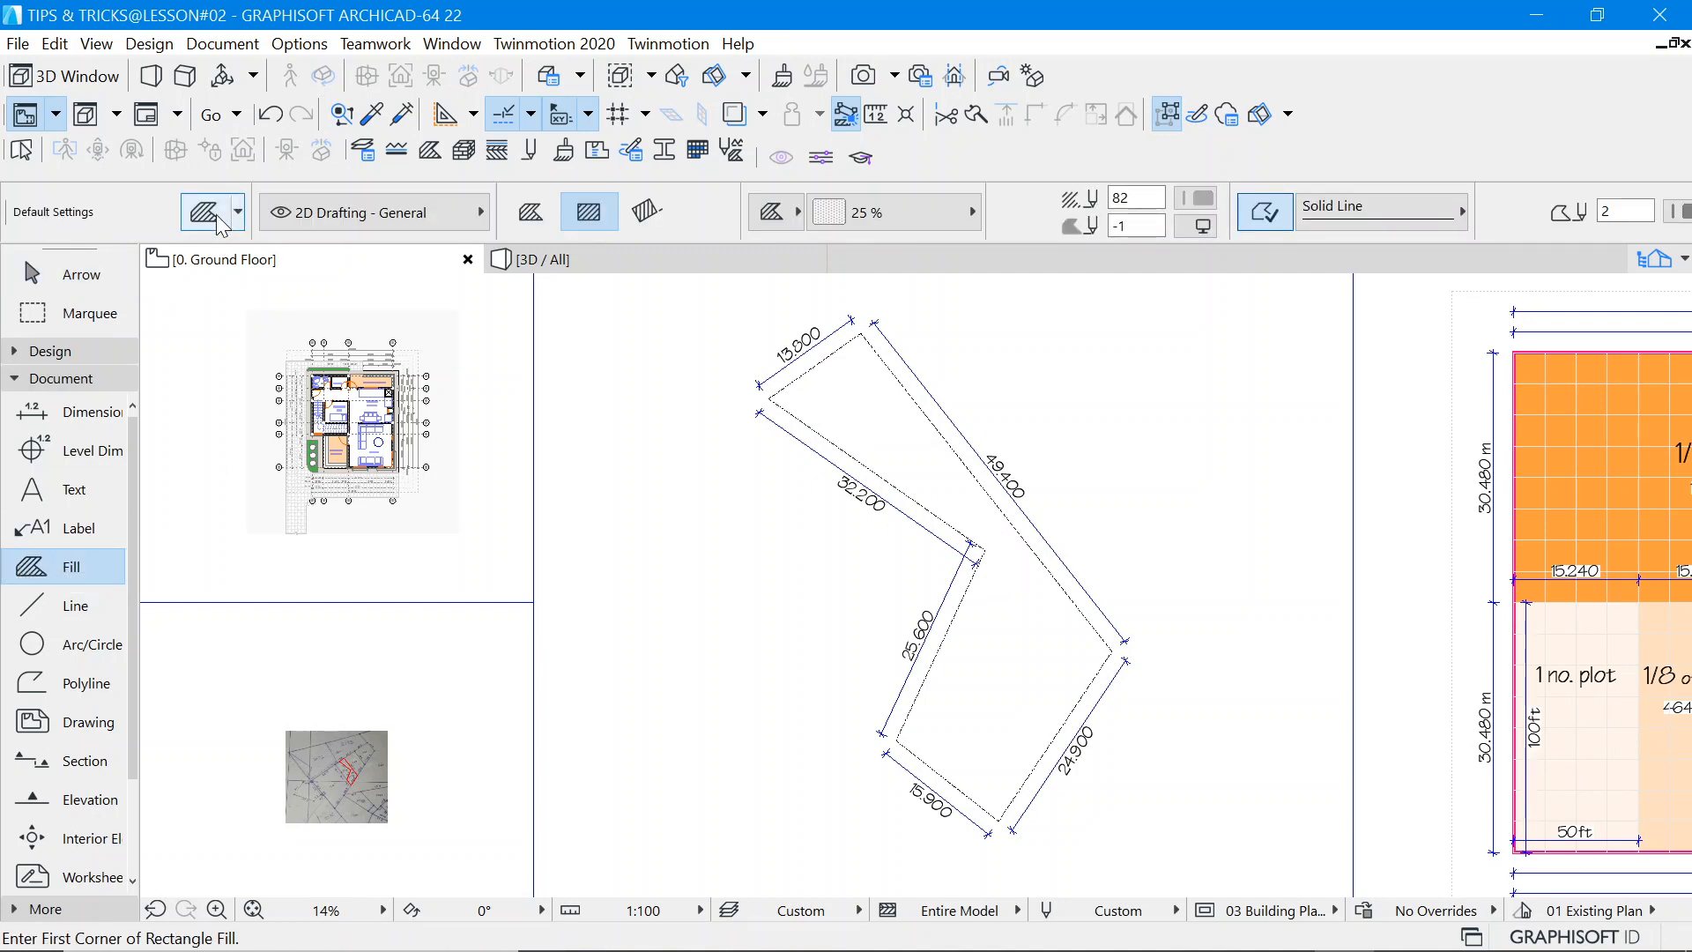
pyautogui.hotkey('ctrl', 't')
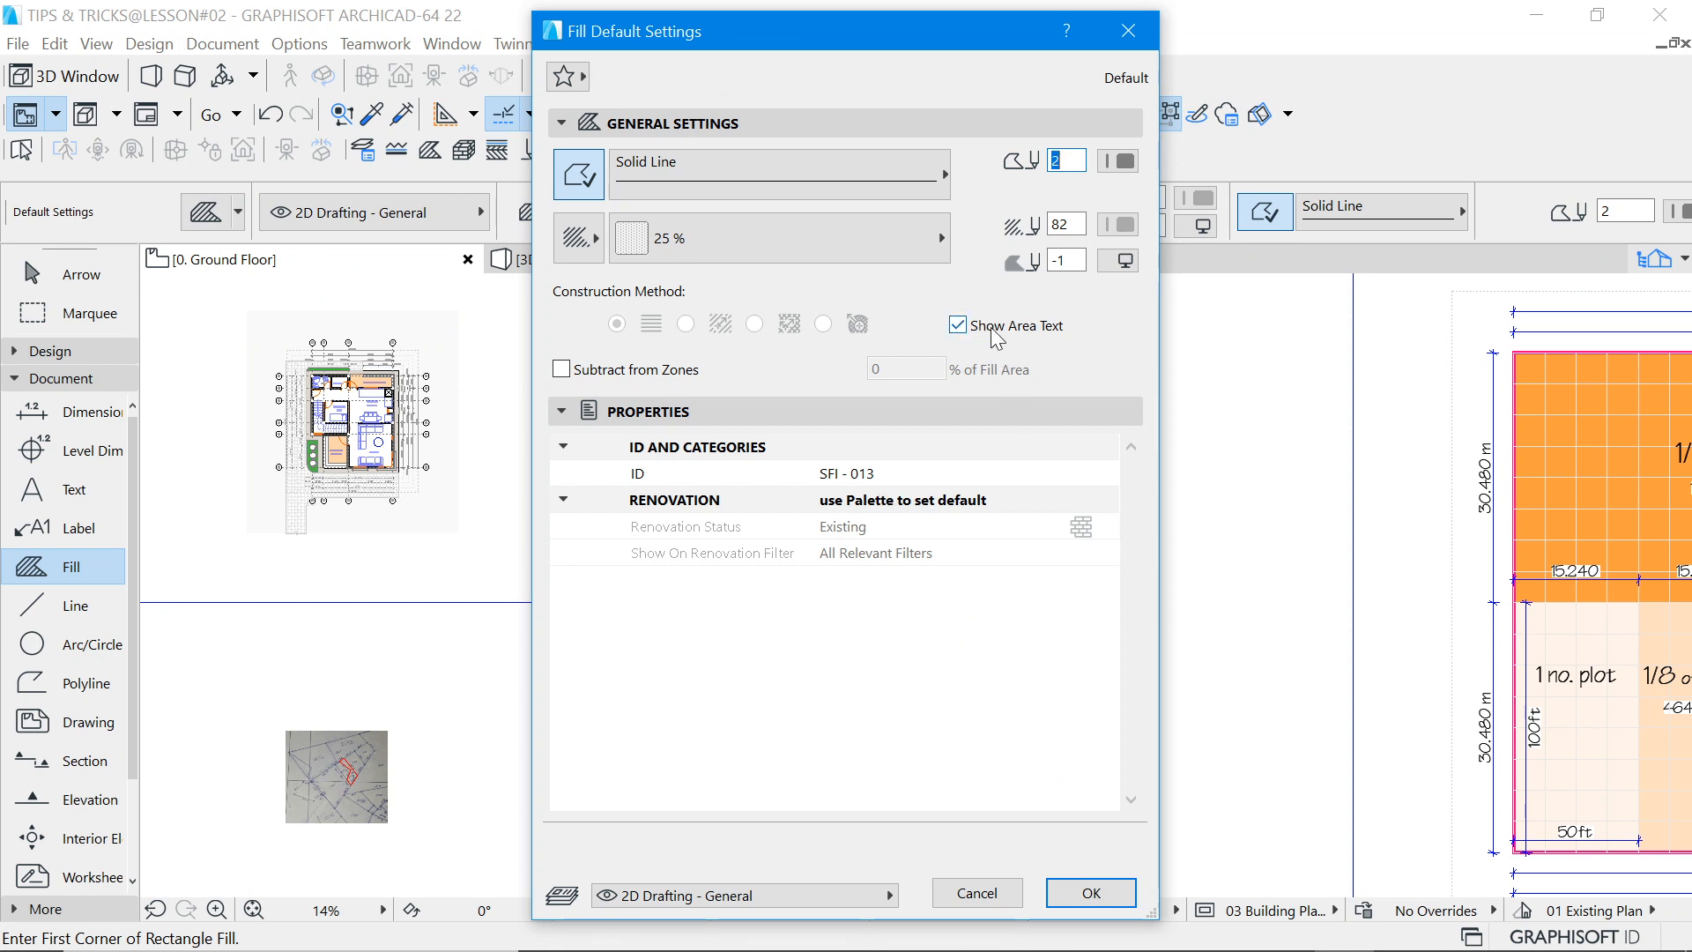
pyautogui.click(1091, 893)
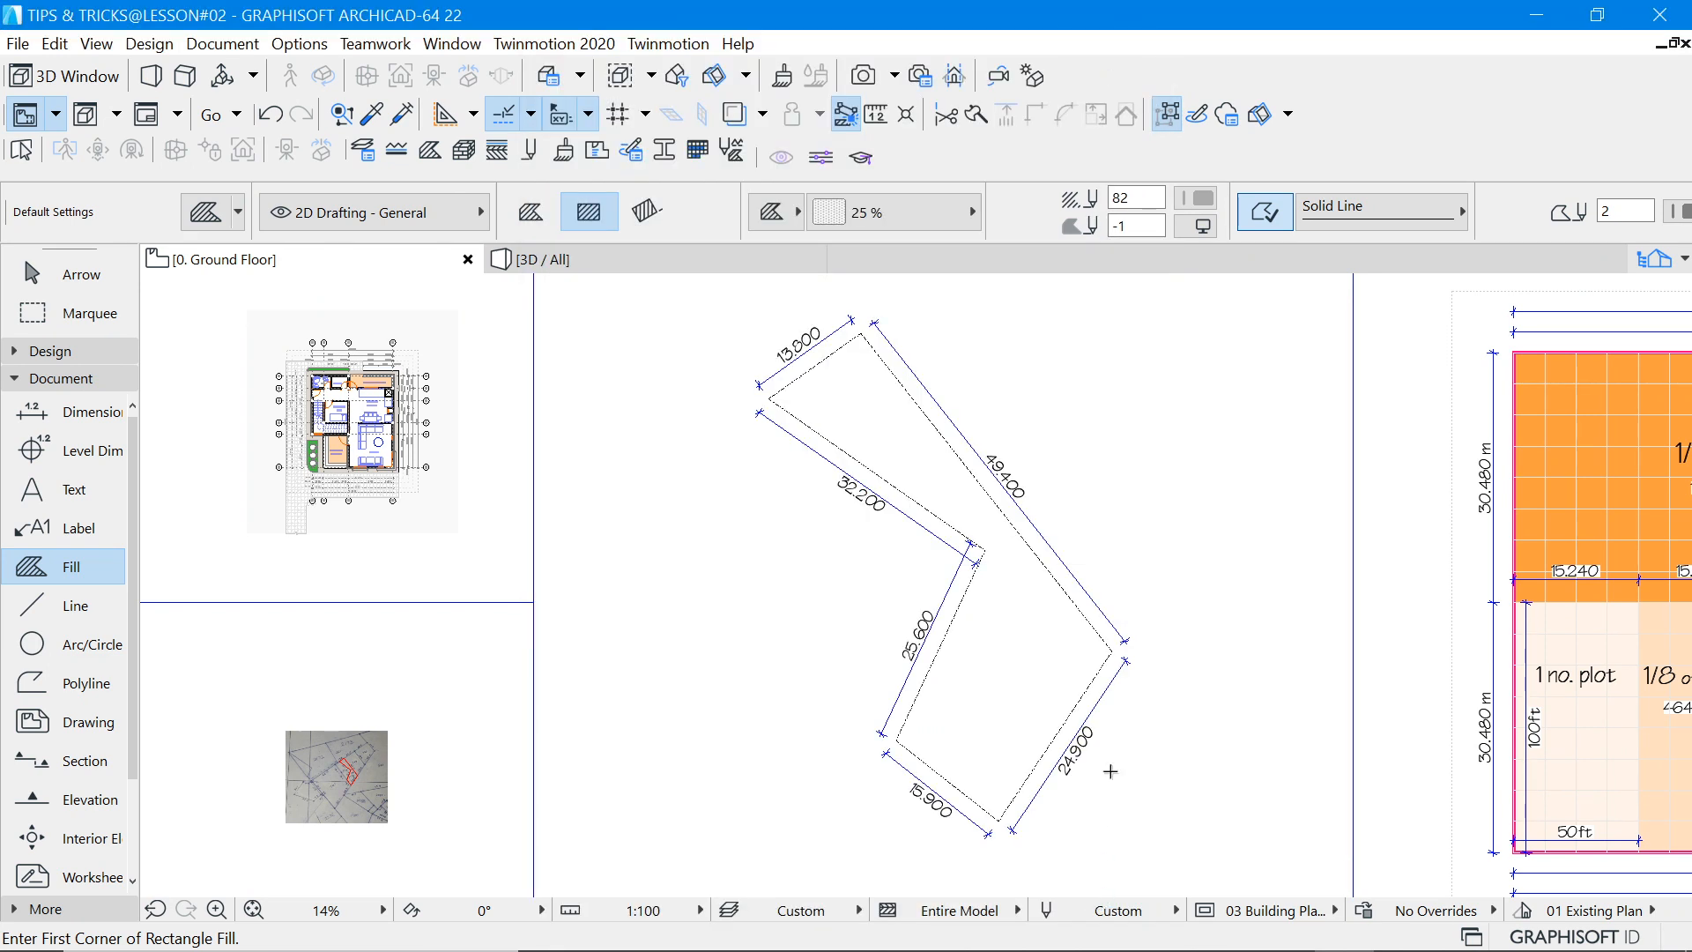
# Fill the closed plot outline with the 25 % fill and its area text placed inside the plot.
pyautogui.click(1003, 606)
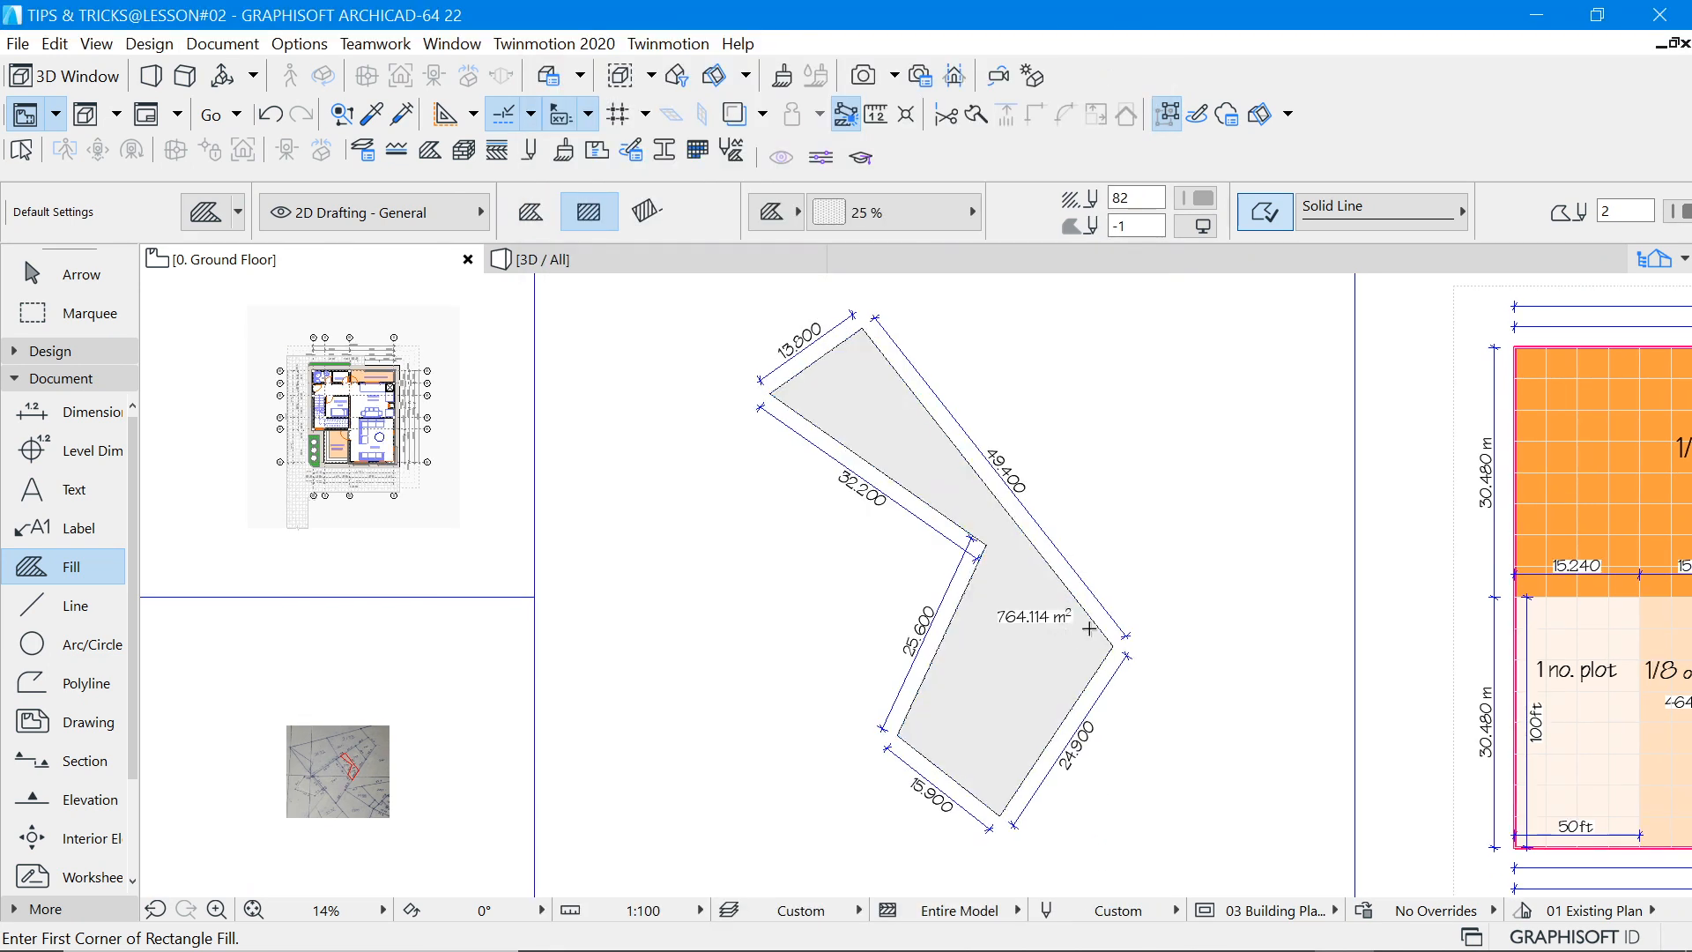
pyautogui.scroll(3, 1082, 626)
pyautogui.scroll(-3, 1031, 611)
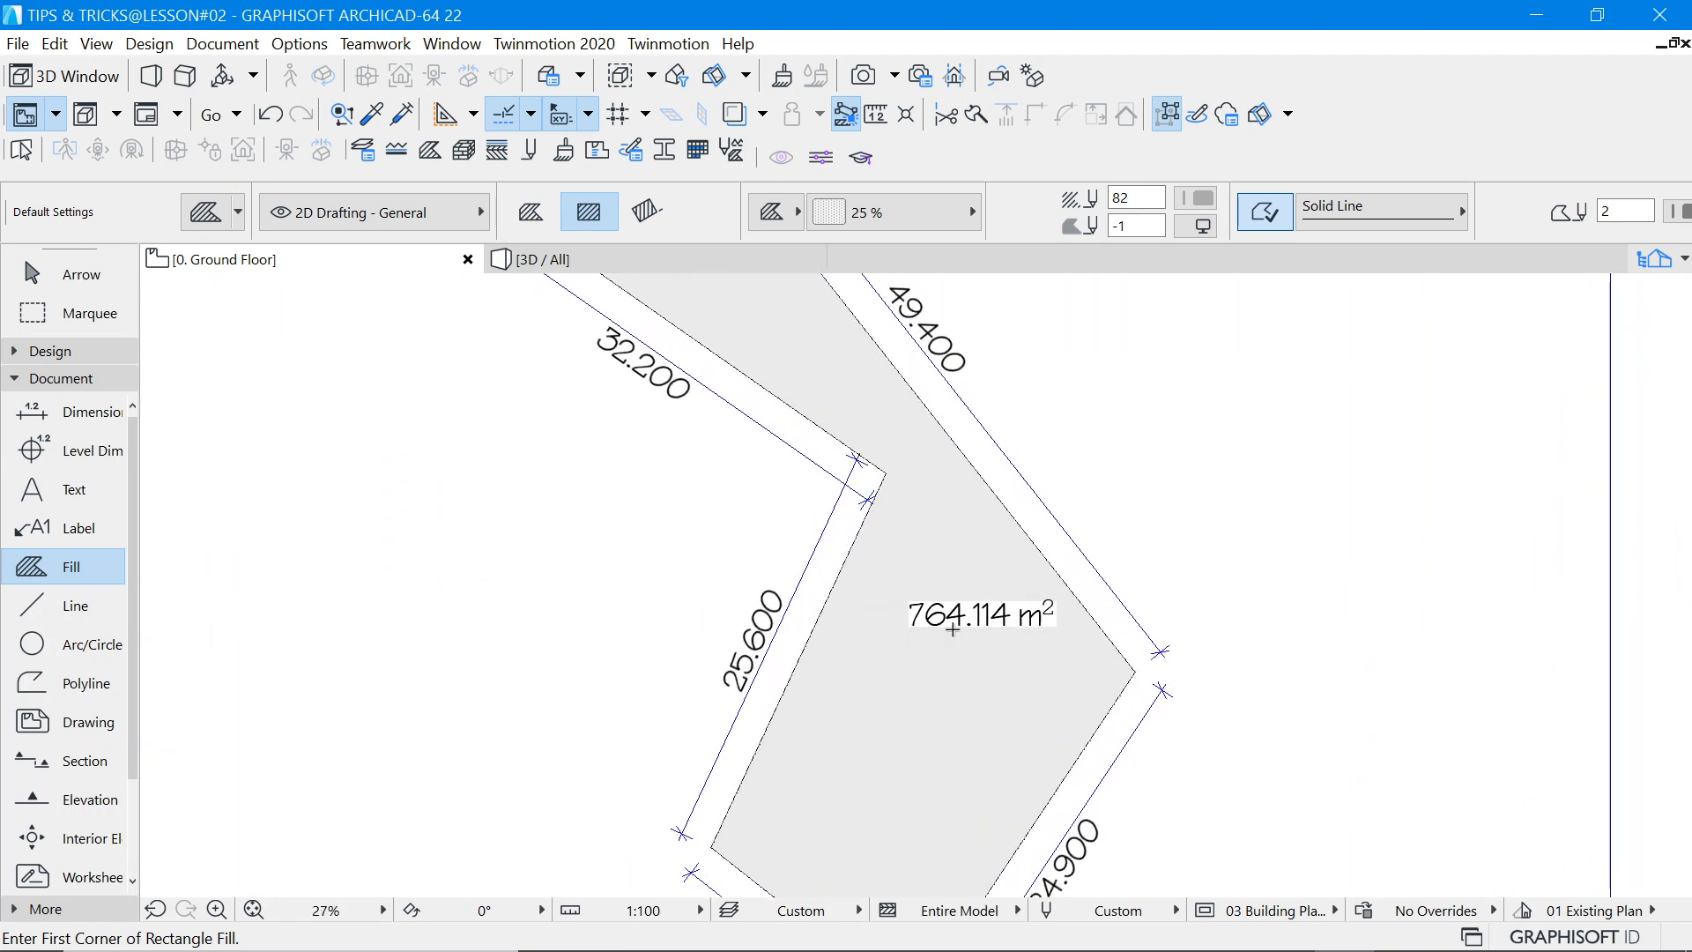
# Move the fill's area text slightly down and to the left inside the wide lower part of the plot, then deselect it.
pyautogui.click(78, 274)
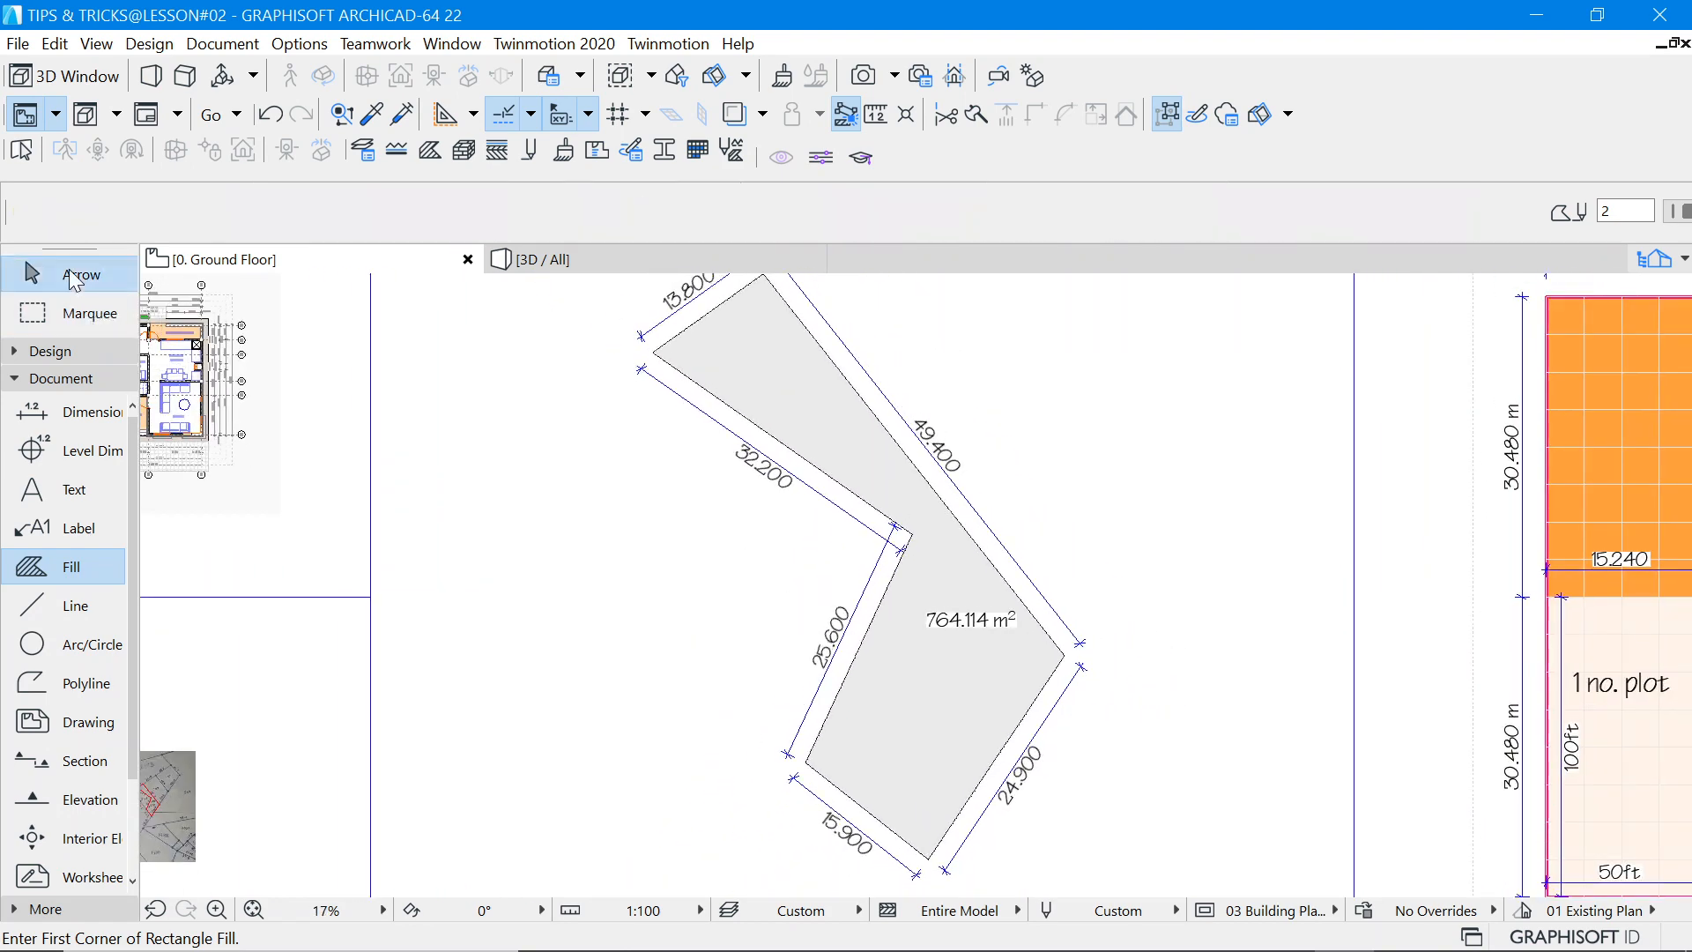
pyautogui.scroll(4, 996, 674)
pyautogui.scroll(-3, 829, 605)
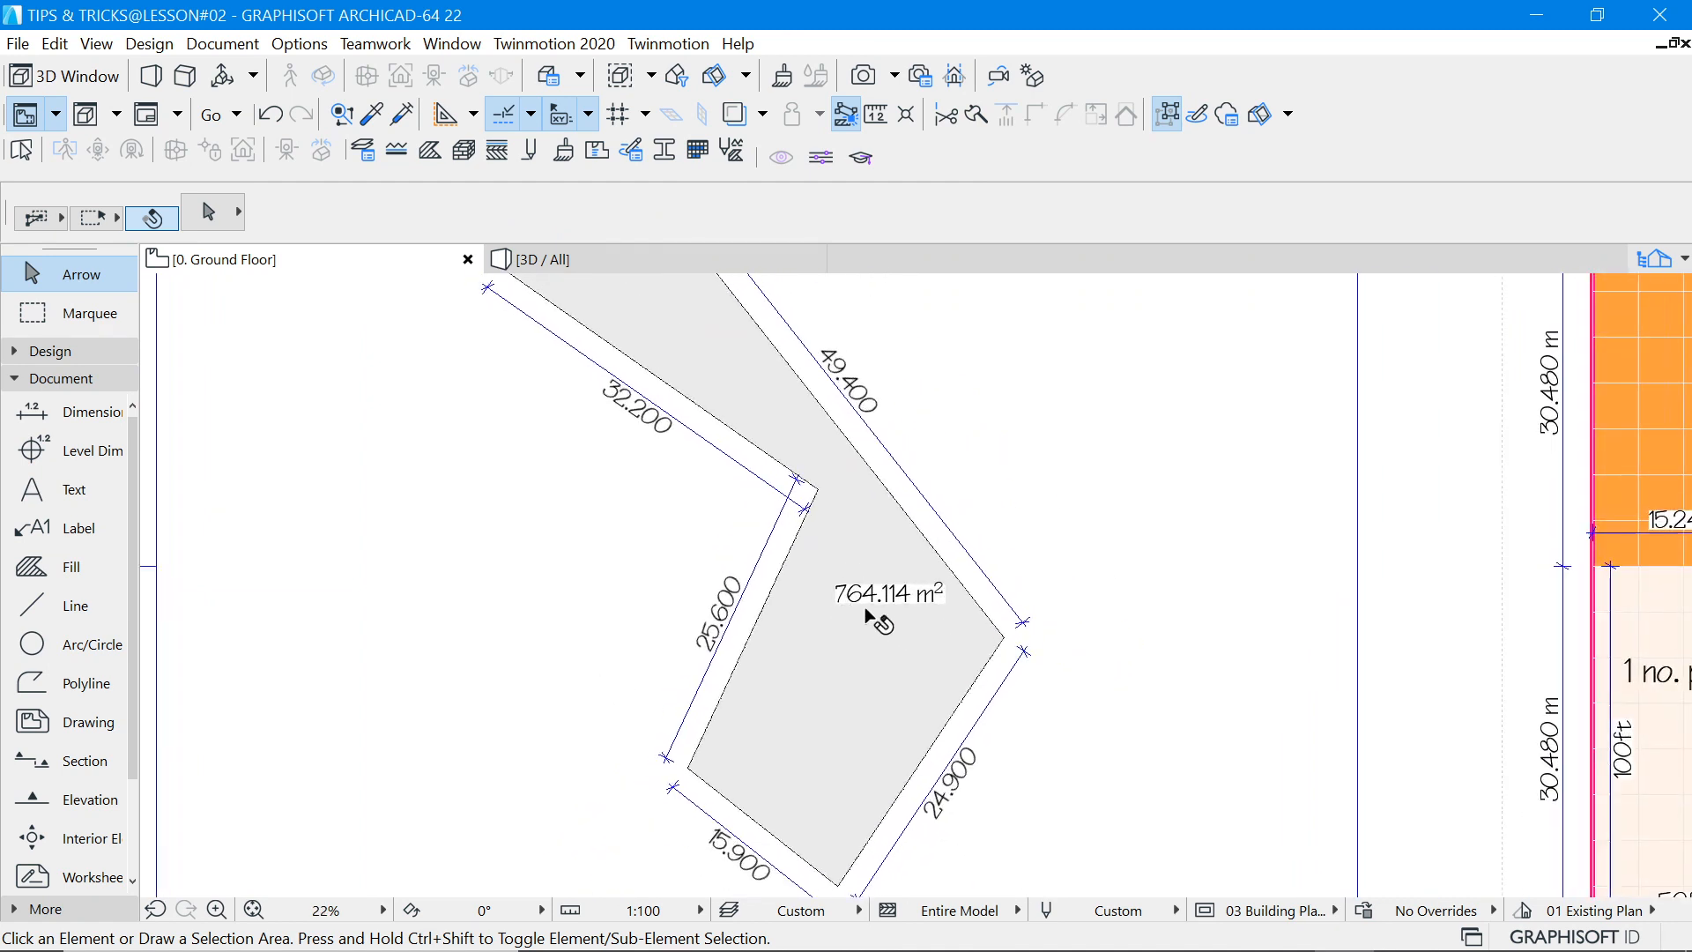
pyautogui.scroll(6, 872, 614)
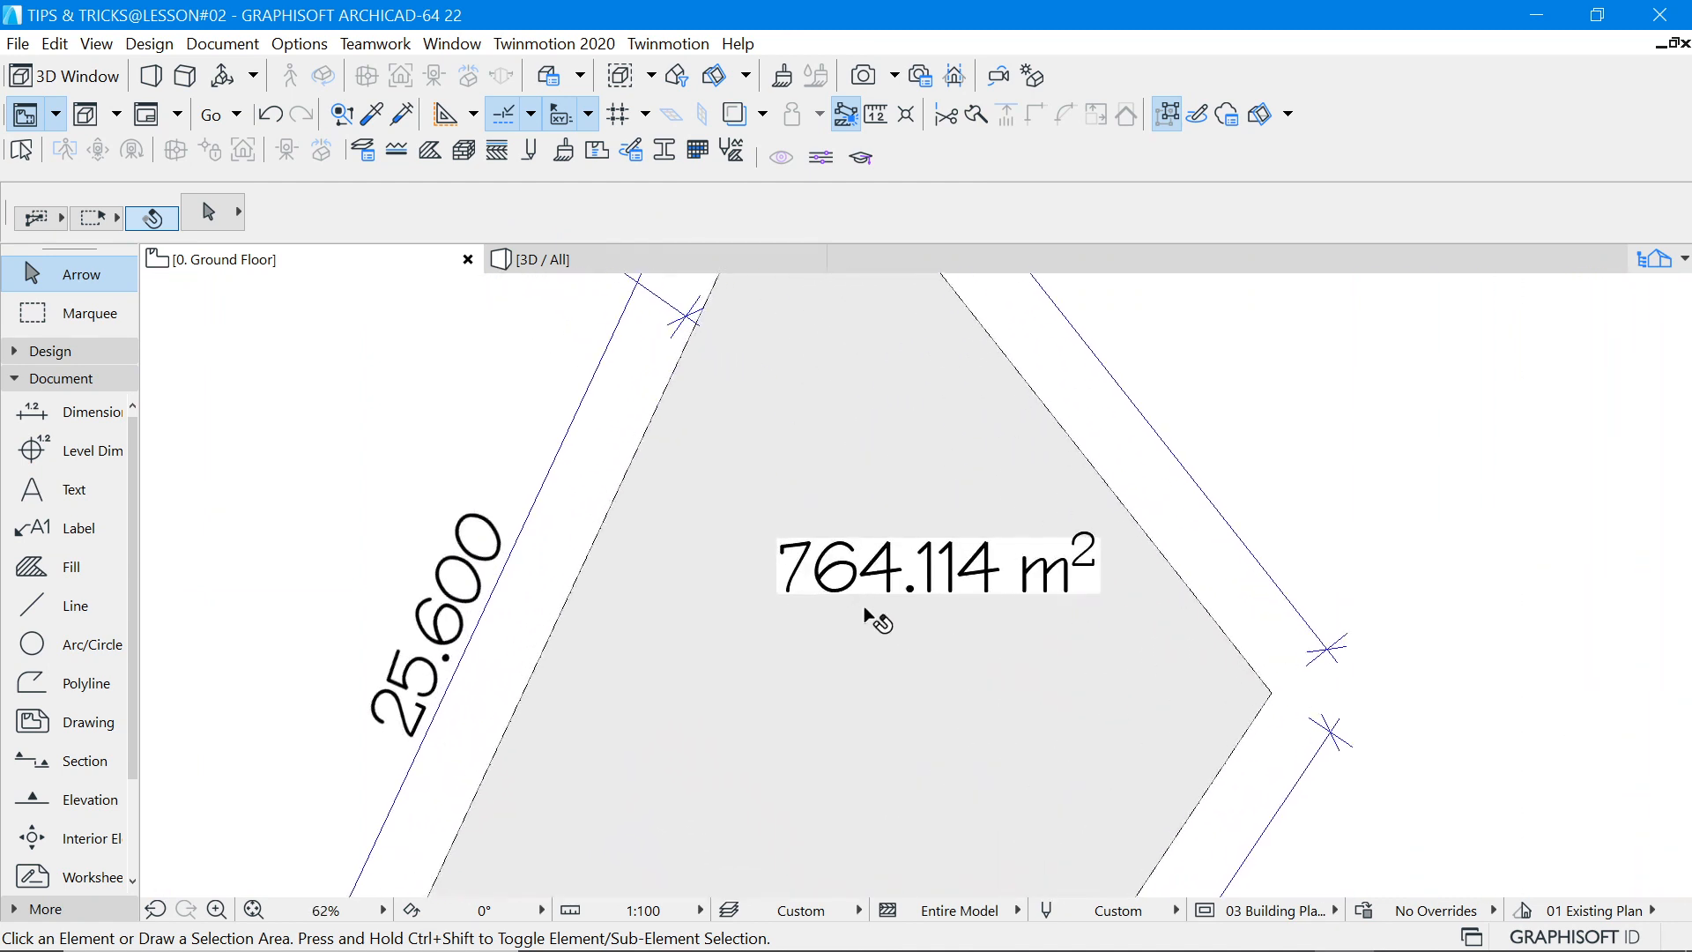
pyautogui.click(779, 598)
pyautogui.moveTo(775, 592); pyautogui.dragTo(732, 731)
pyautogui.scroll(-6, 969, 657)
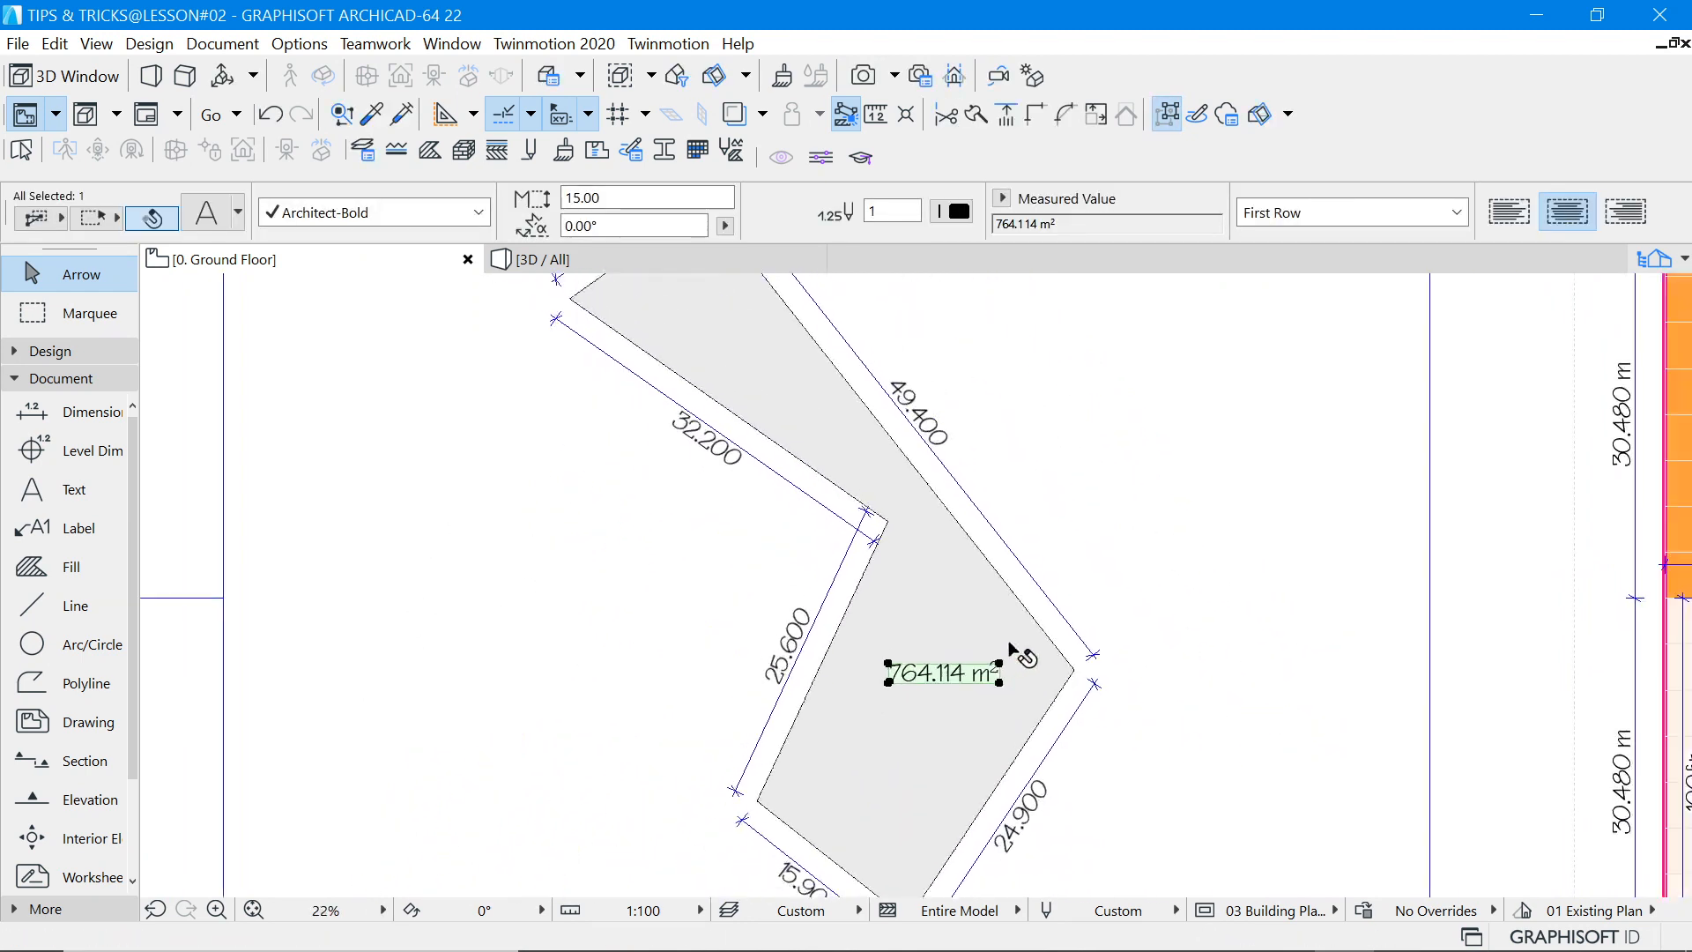
pyautogui.click(1126, 578)
# Compare the plot's area and shape with the reference chart of one plot, 1/8, 1/4 and 1/2 acre.
pyautogui.scroll(-4, 1155, 614)
pyautogui.scroll(5, 1061, 627)
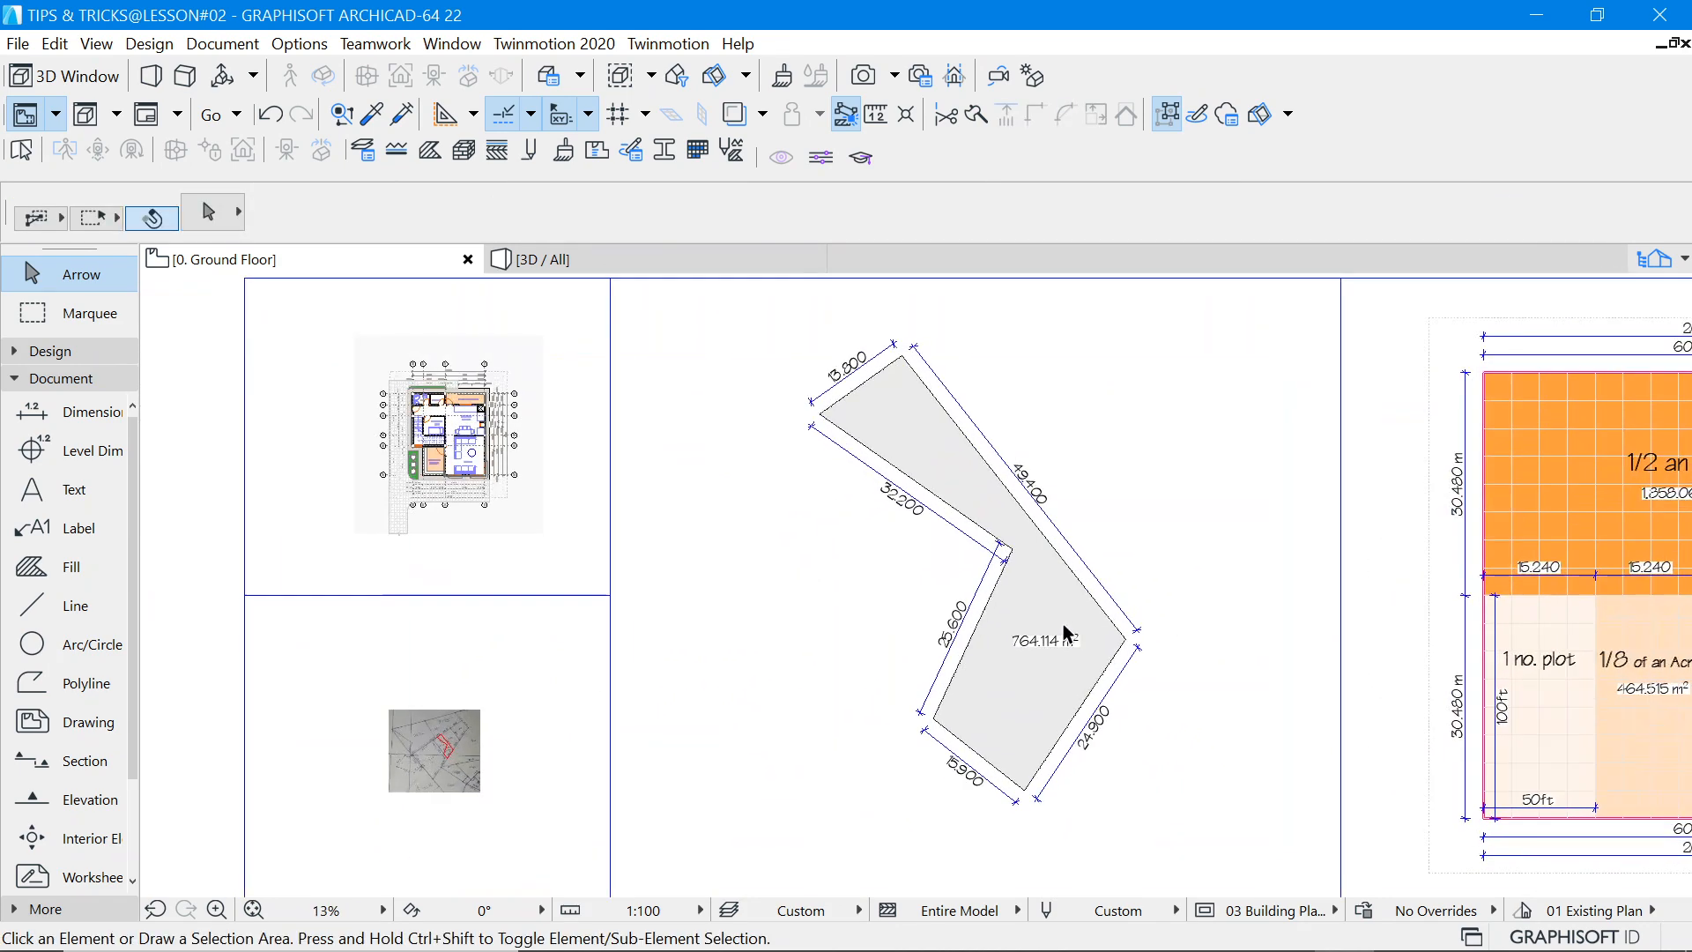
pyautogui.scroll(-2, 982, 613)
pyautogui.scroll(-2, 986, 621)
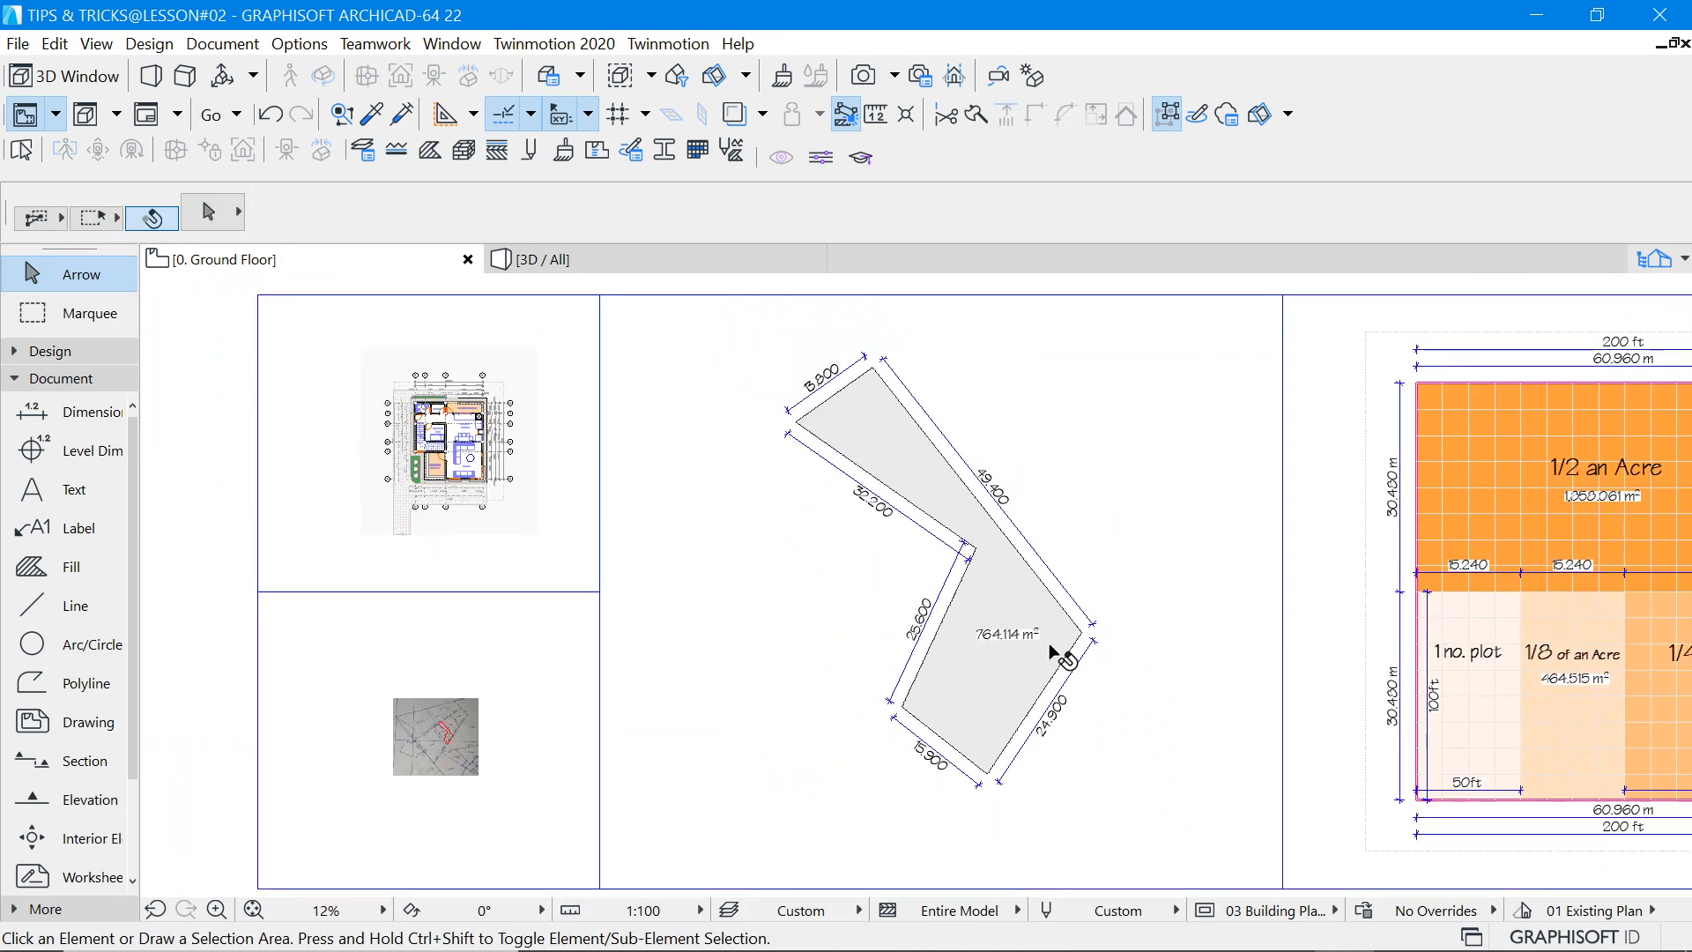
pyautogui.scroll(2, 1013, 648)
pyautogui.scroll(-2, 715, 561)
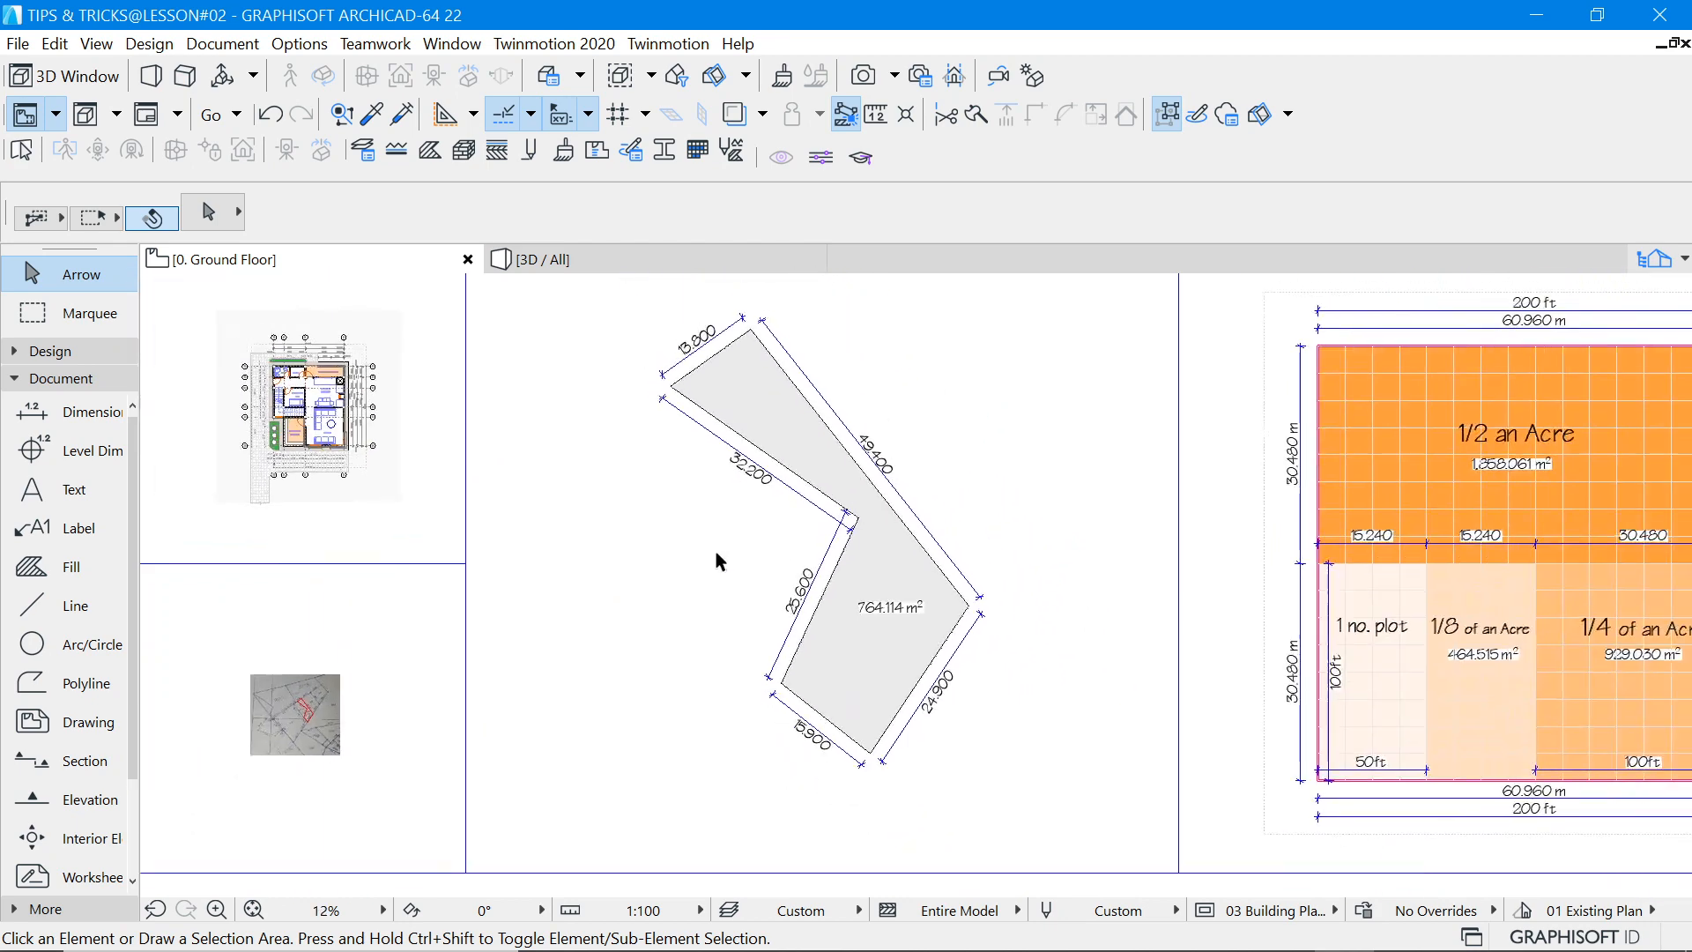
pyautogui.scroll(2, 1498, 657)
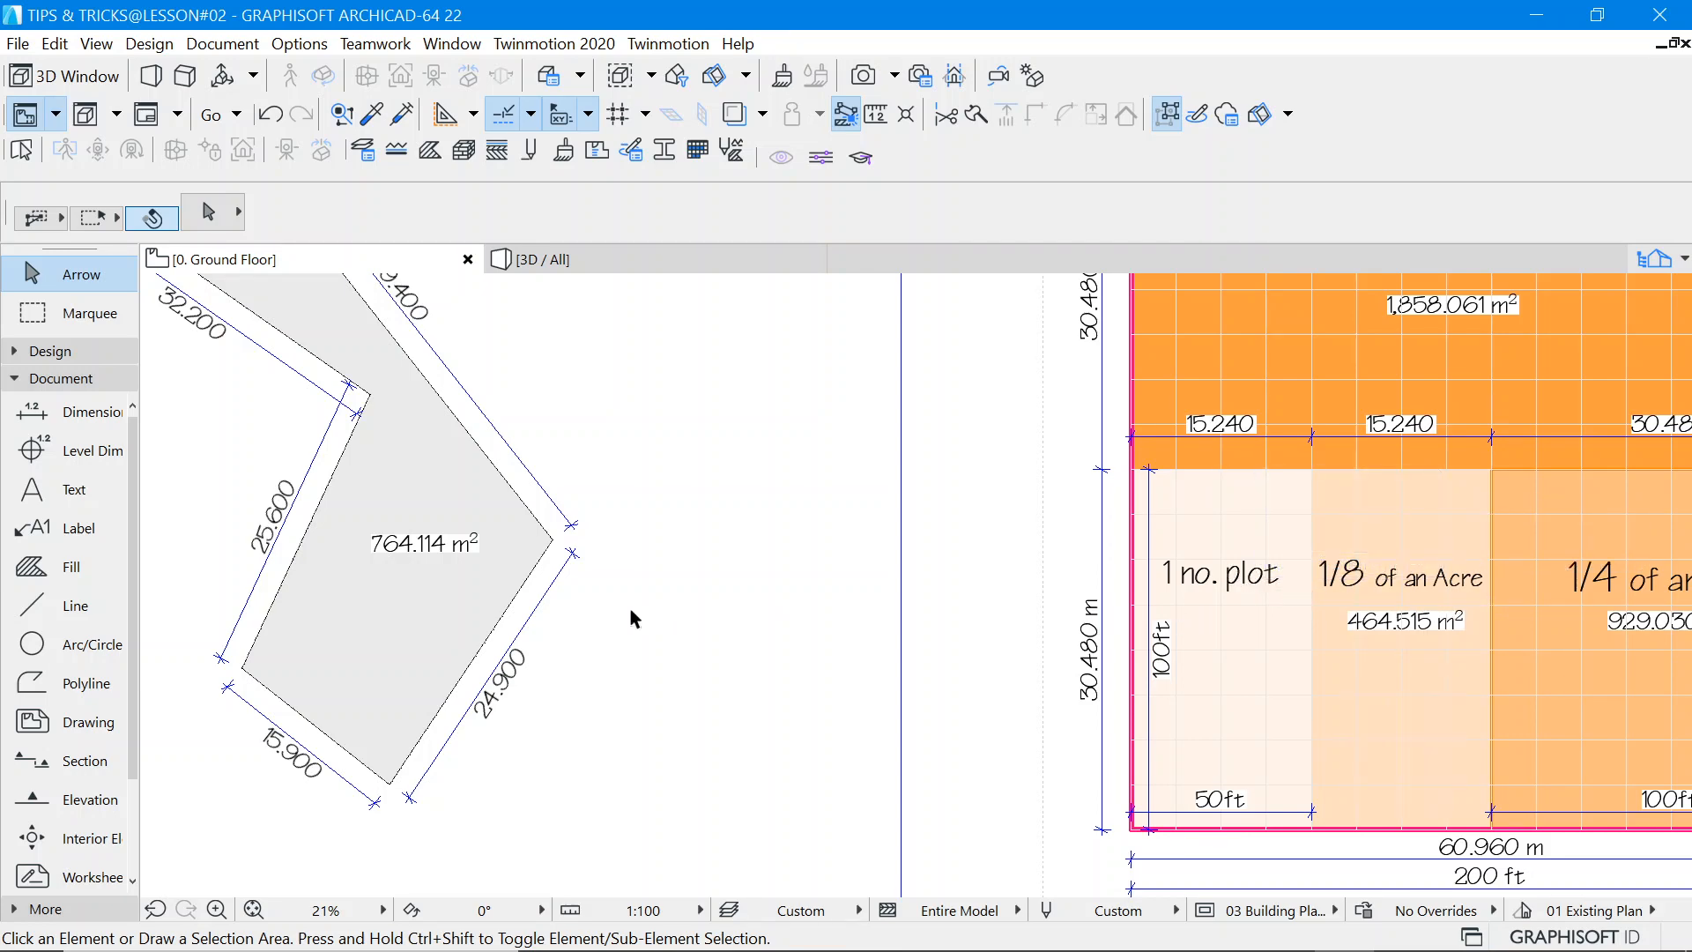
pyautogui.scroll(-3, 652, 608)
pyautogui.scroll(1, 1261, 634)
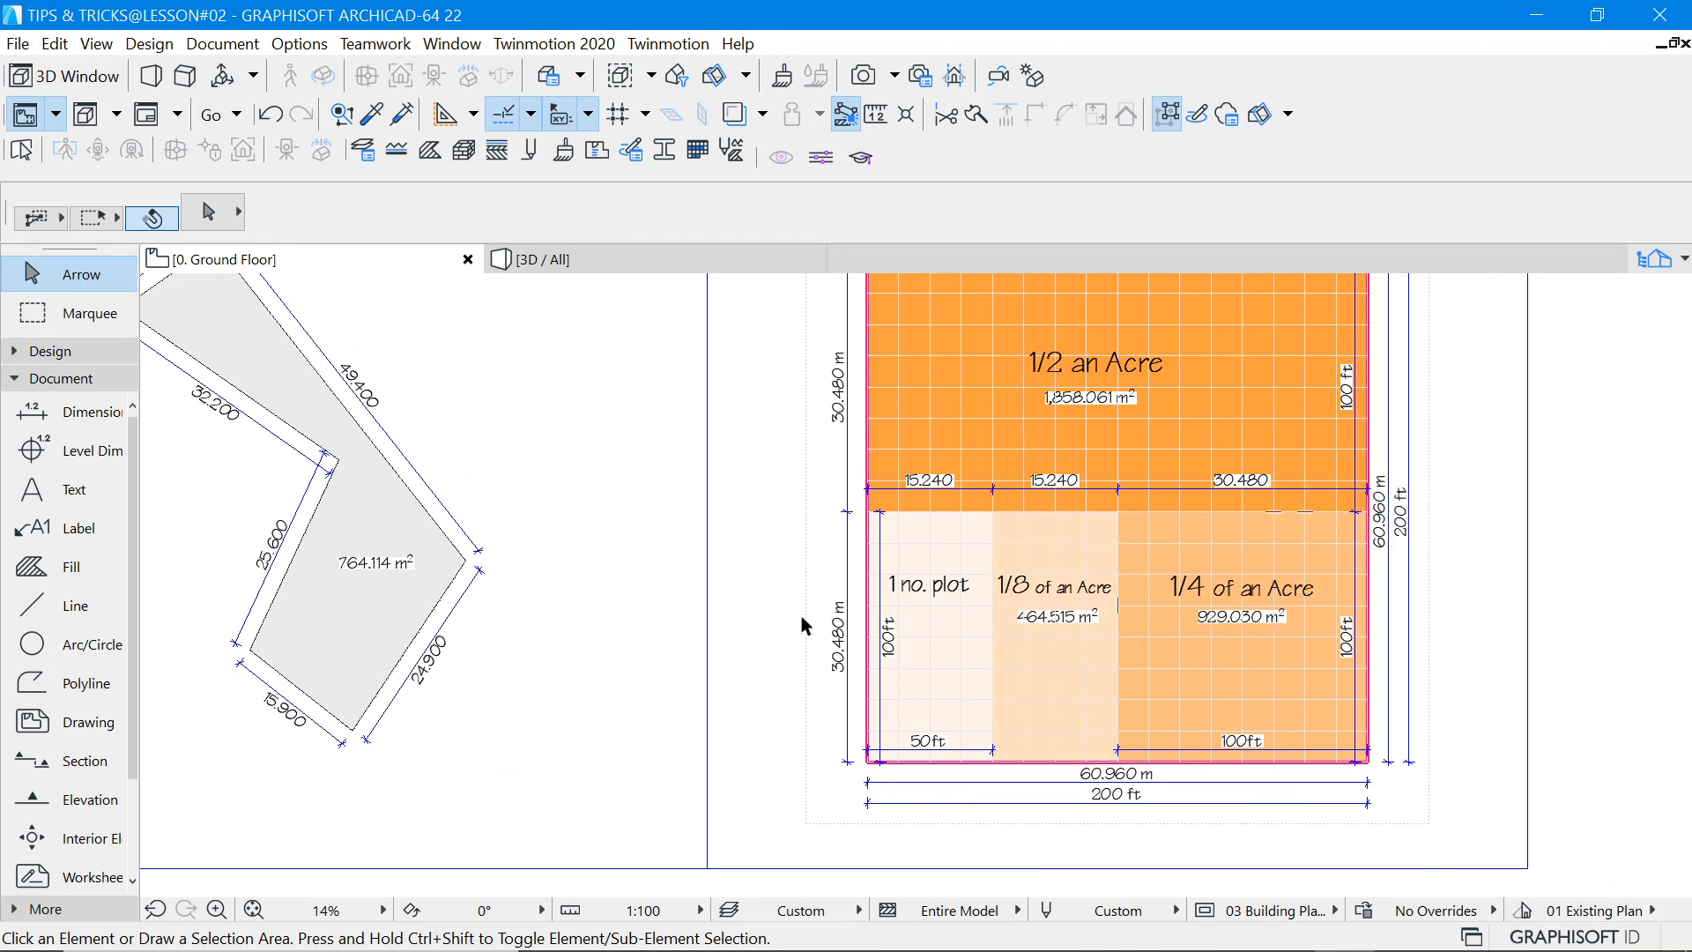
pyautogui.scroll(-3, 1109, 617)
pyautogui.scroll(2, 678, 515)
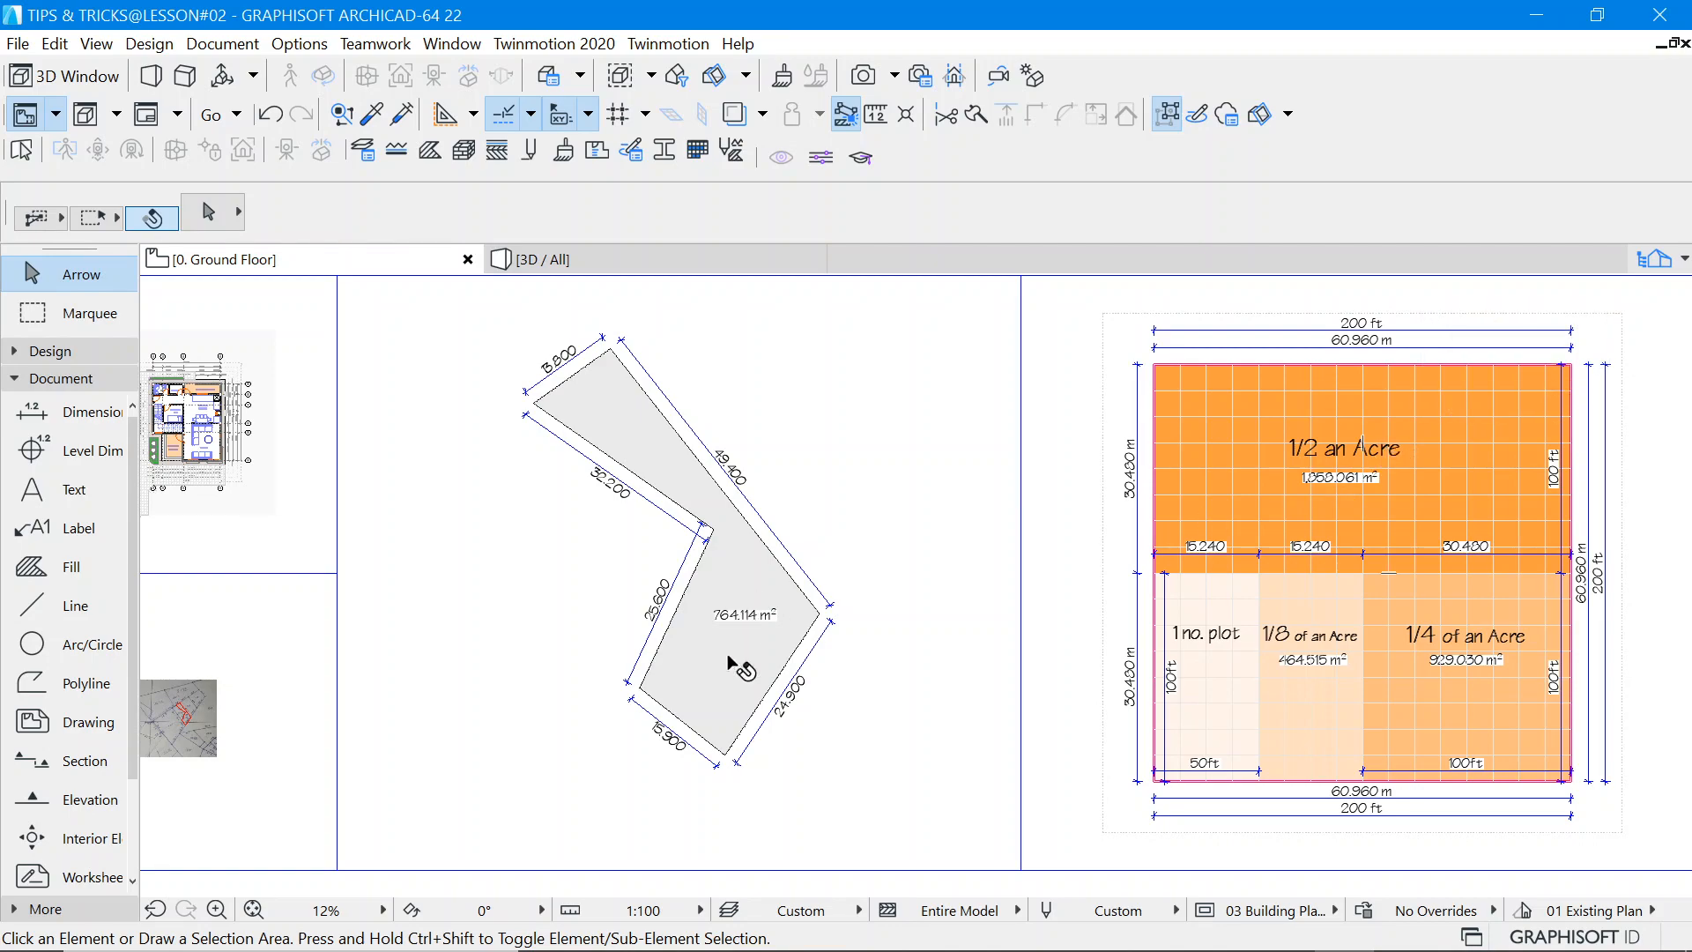
pyautogui.scroll(1, 736, 631)
pyautogui.scroll(-2, 776, 639)
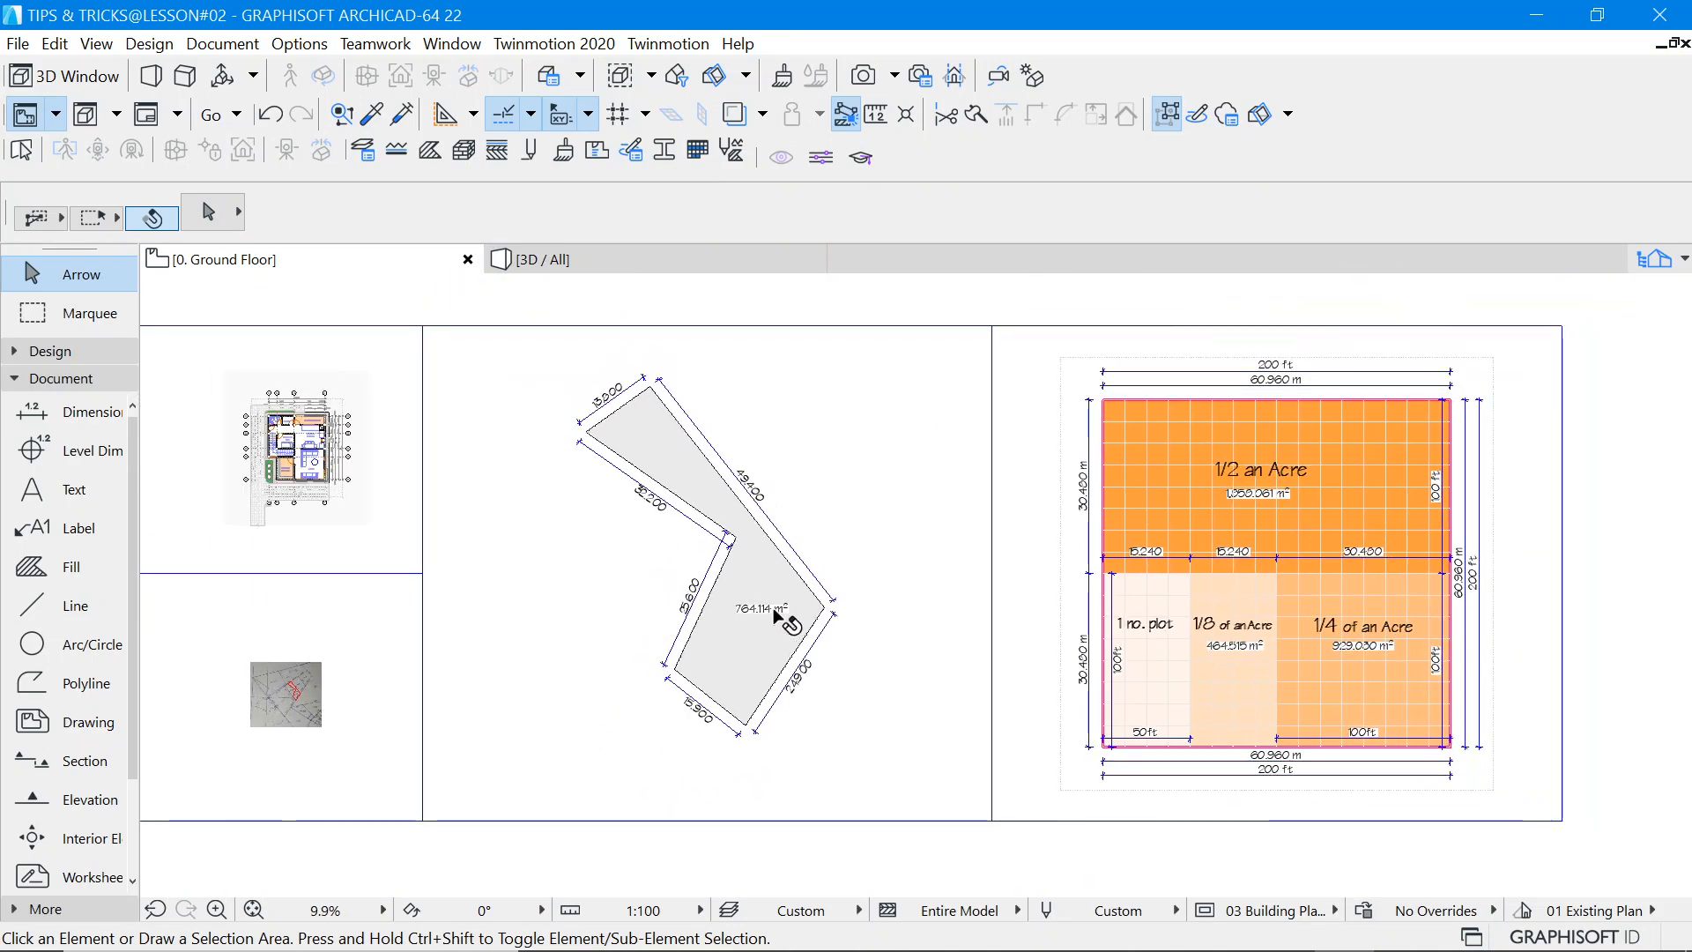
pyautogui.scroll(2, 767, 621)
pyautogui.scroll(1, 763, 620)
pyautogui.scroll(-2, 761, 615)
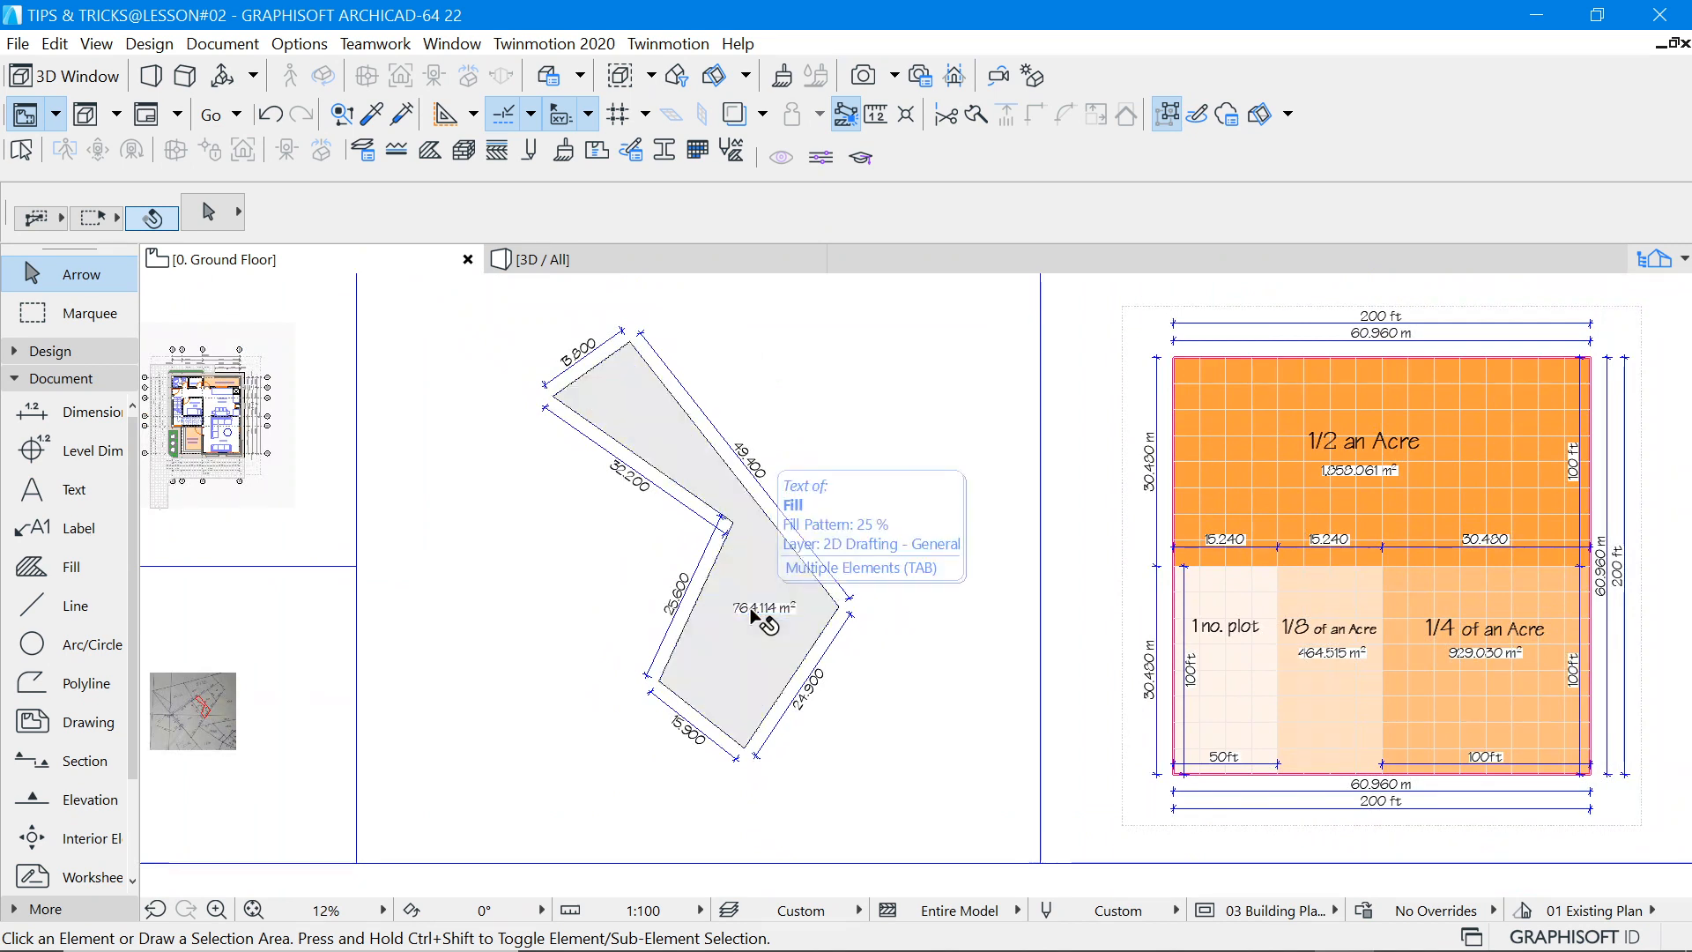